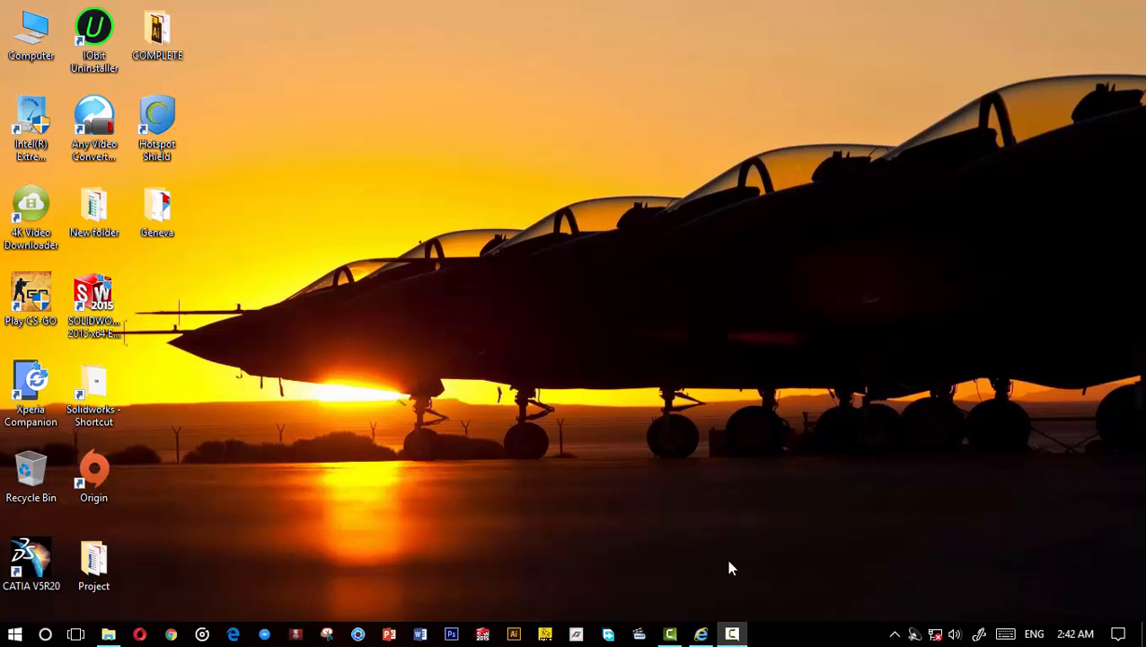
# Step: View the Geneva mechanism animation in Internet Explorer, and return to SOLIDWORKS
pyautogui.click(702, 635)
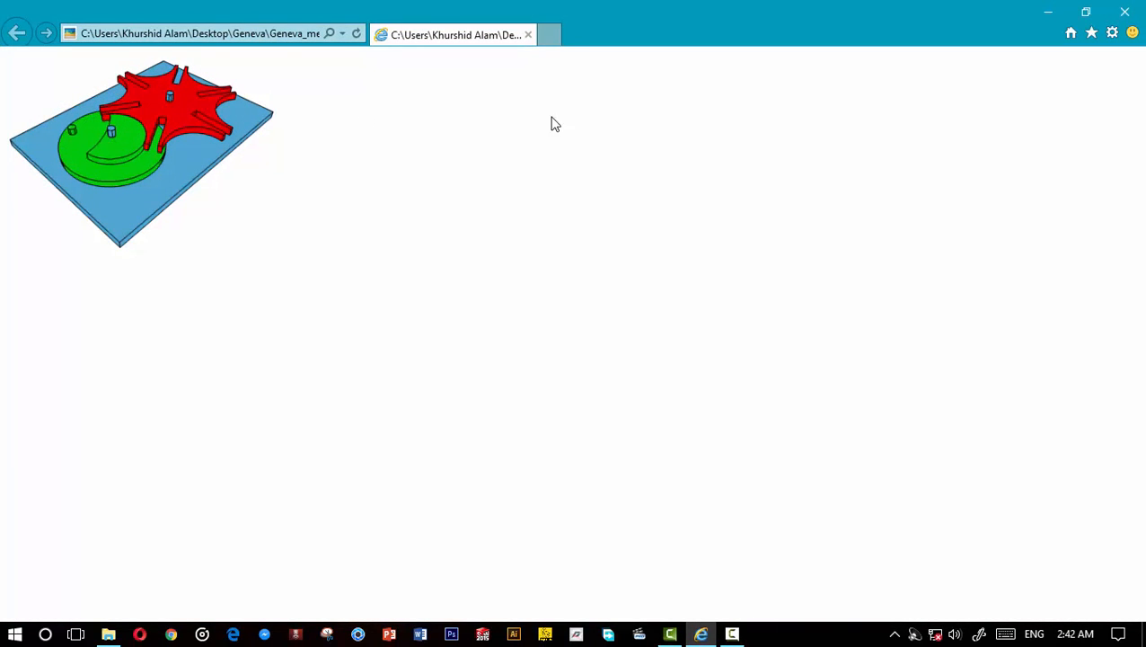
pyautogui.click(1049, 11)
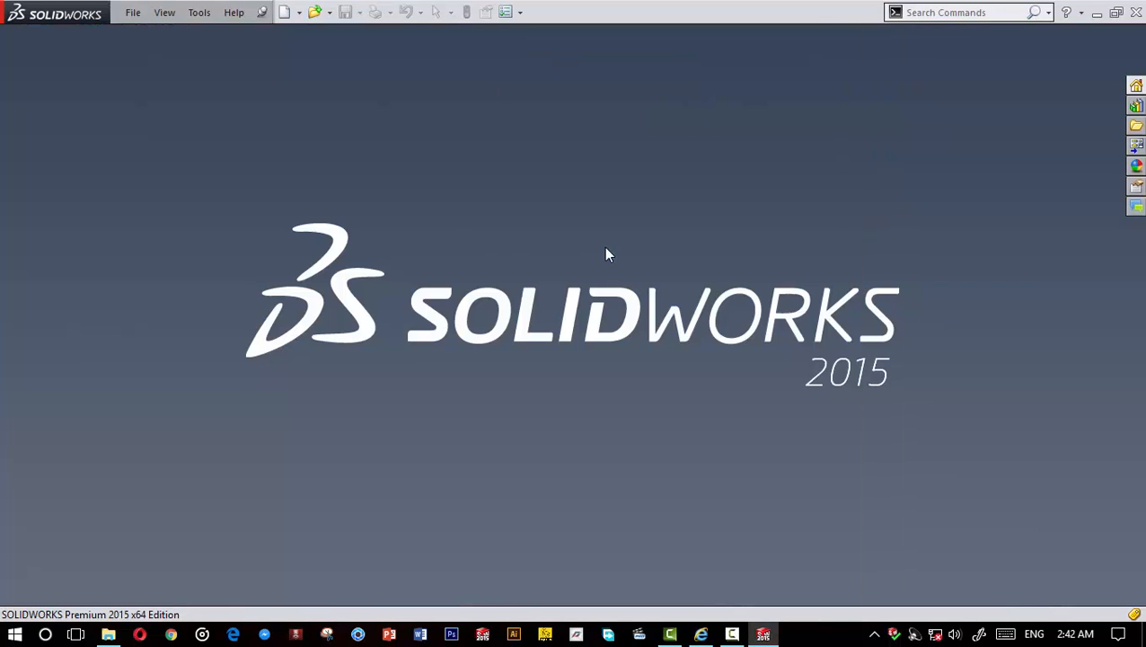
pyautogui.click(702, 635)
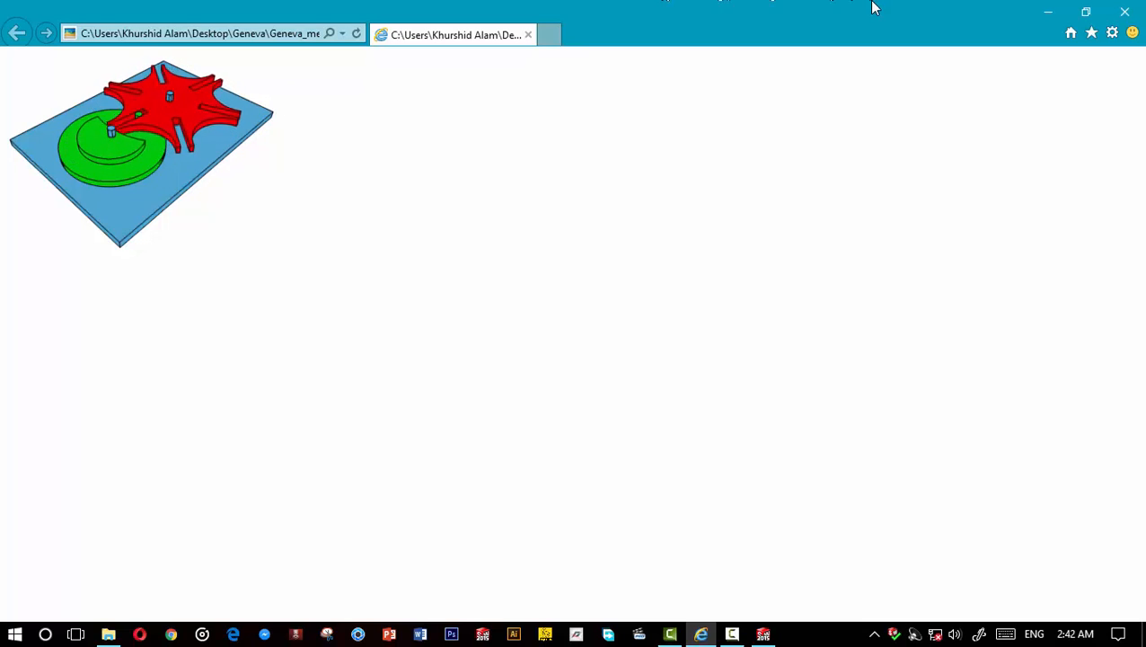
pyautogui.click(1048, 11)
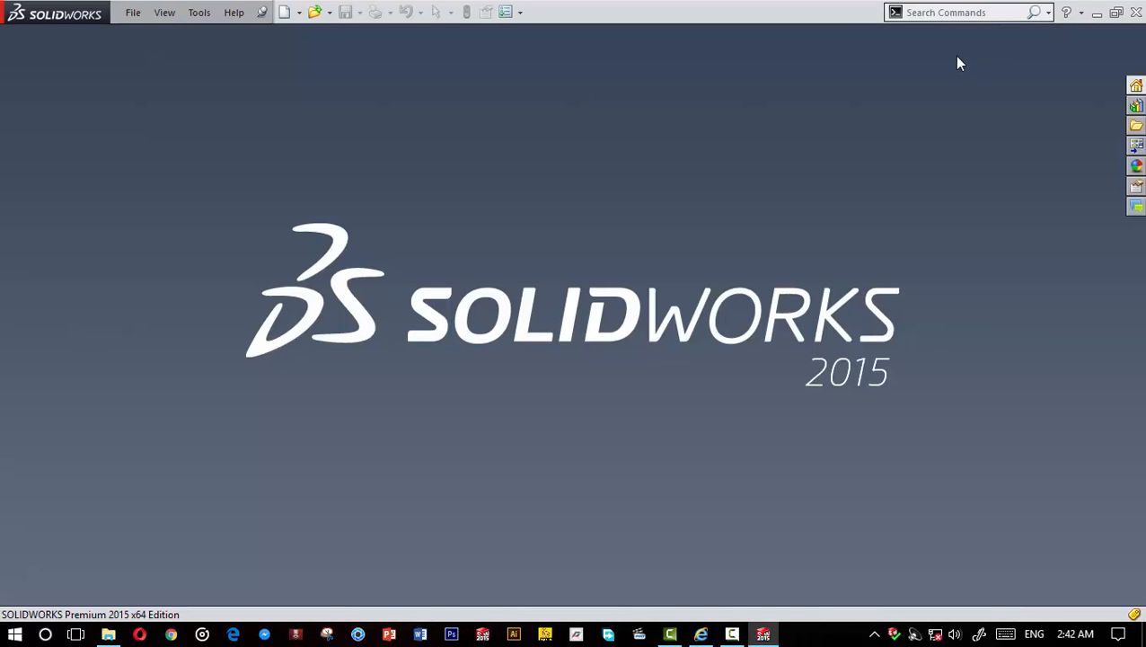
# Step: Create a new part document
pyautogui.click(284, 11)
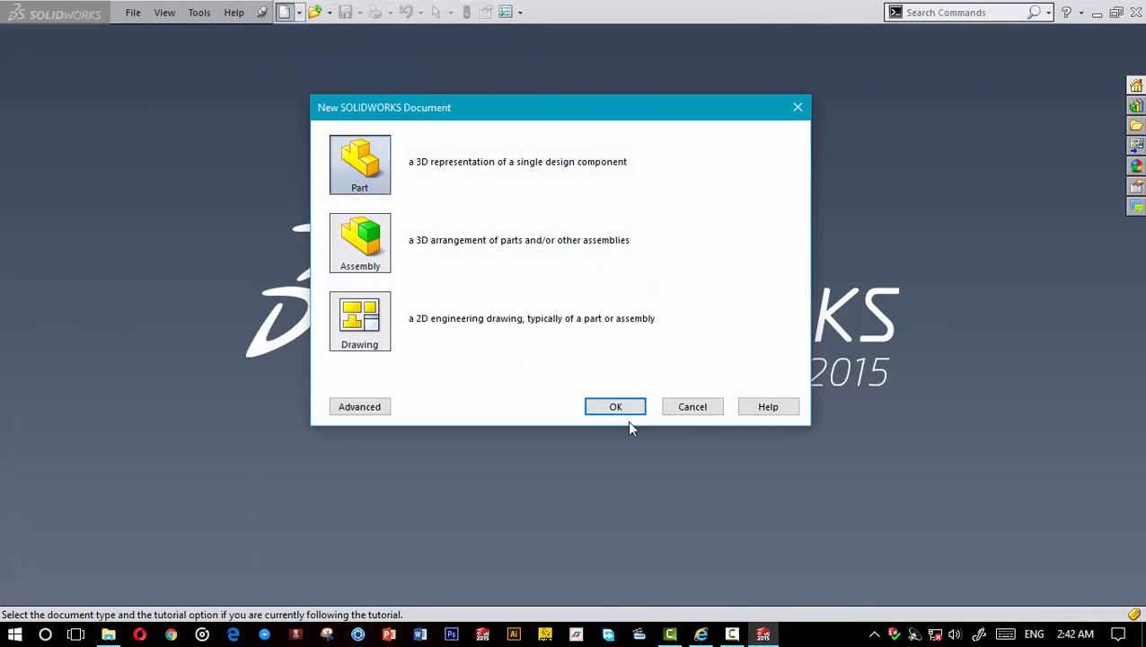
pyautogui.click(616, 407)
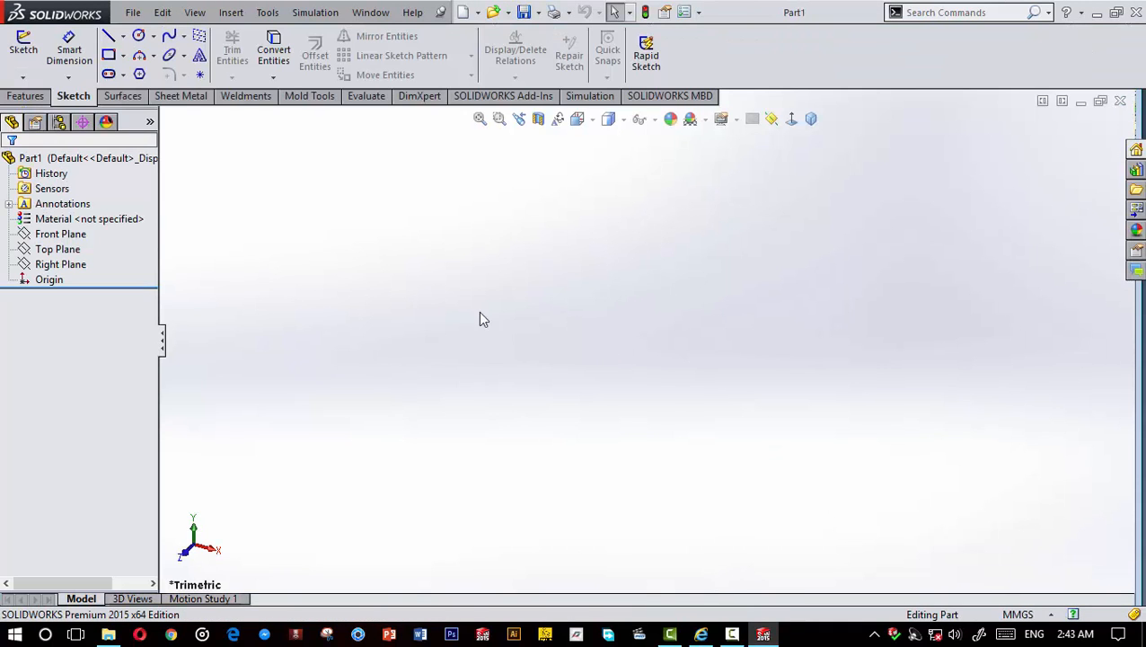
# Step: Open image 1 from the Geneva folder in Picasa Photo Viewer, look through the neighbouring drawings and examine the base plate drawing
pyautogui.click(108, 634)
pyautogui.click(252, 139)
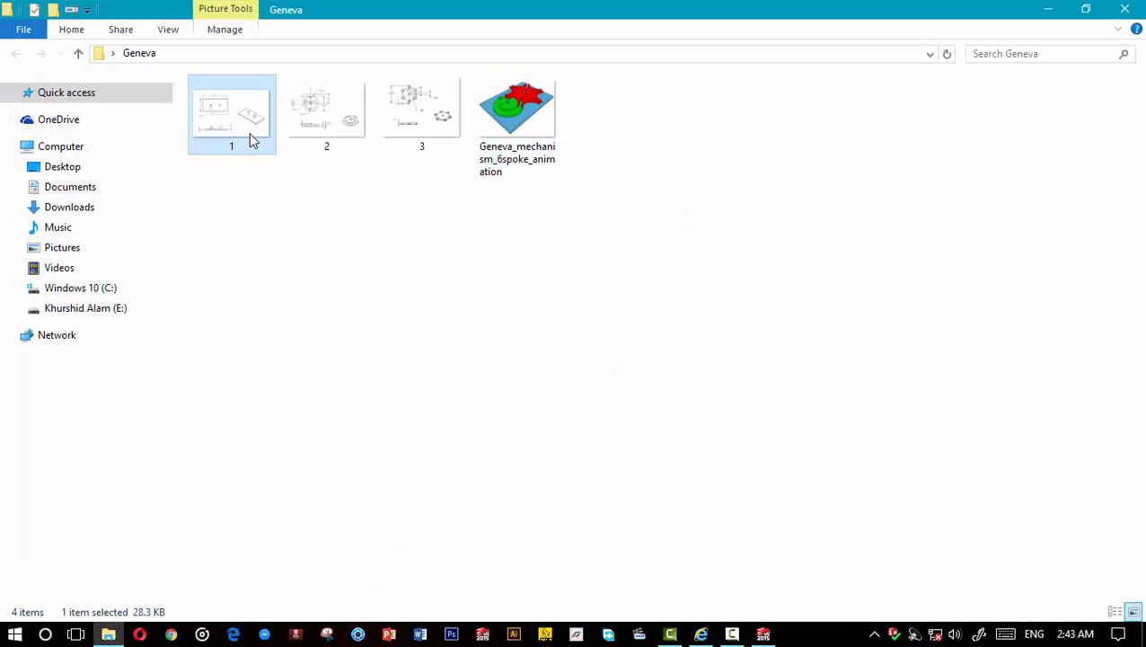
pyautogui.doubleClick(248, 133)
pyautogui.press('Right')
pyautogui.press('Right')
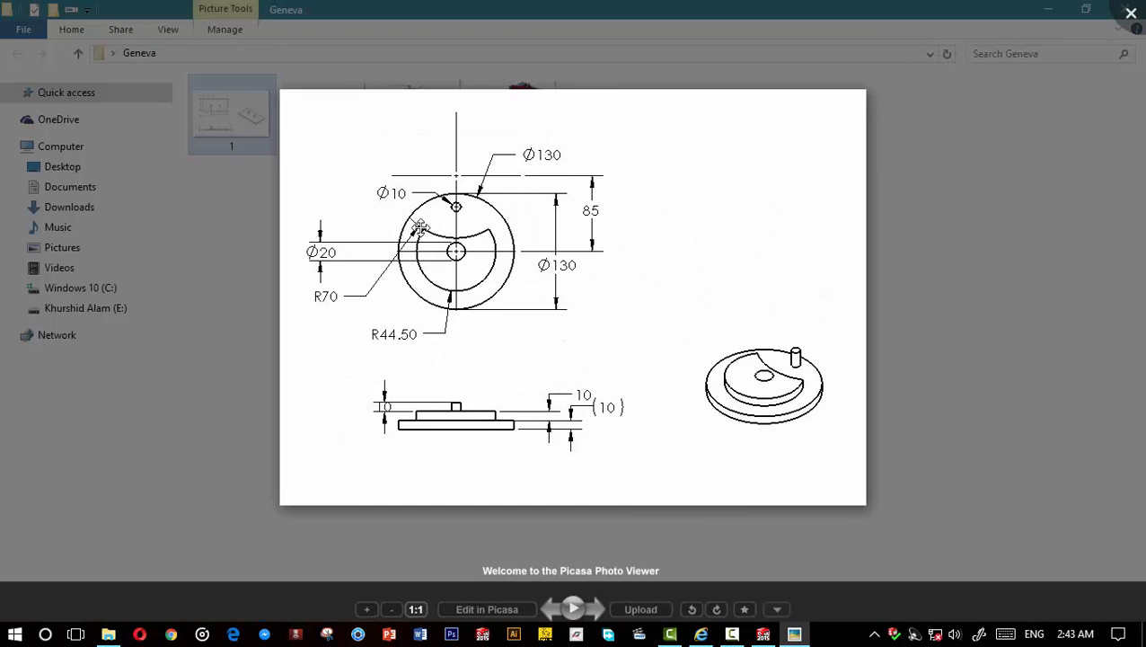
pyautogui.press('Left')
pyautogui.press('Left')
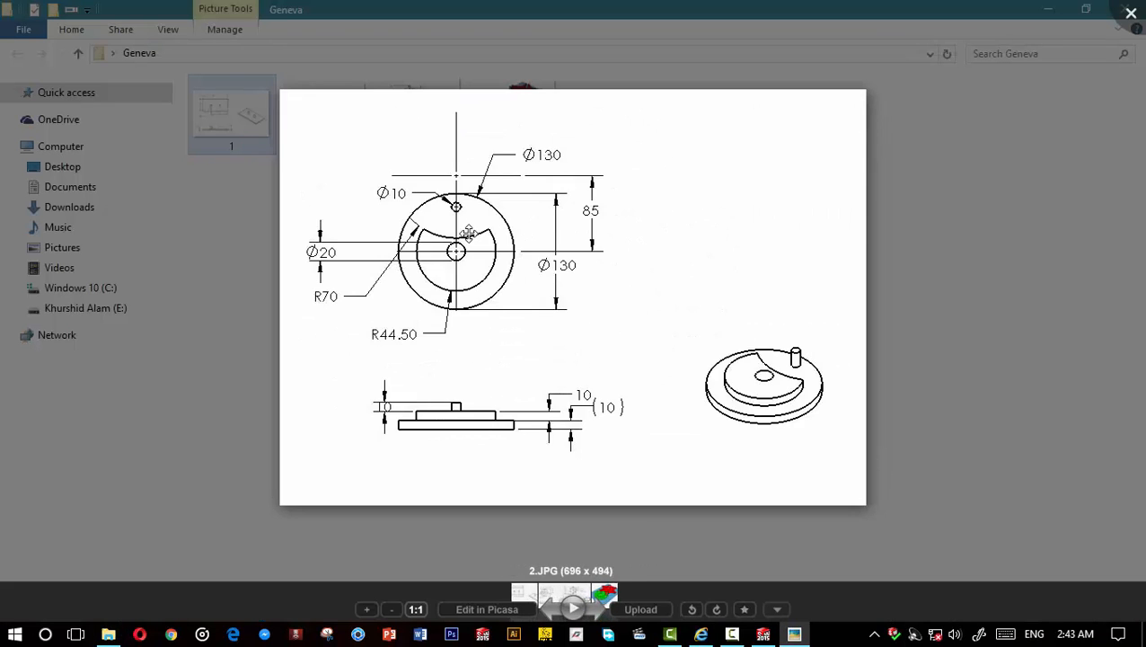
pyautogui.scroll(3, 556, 311)
pyautogui.scroll(-1, 652, 263)
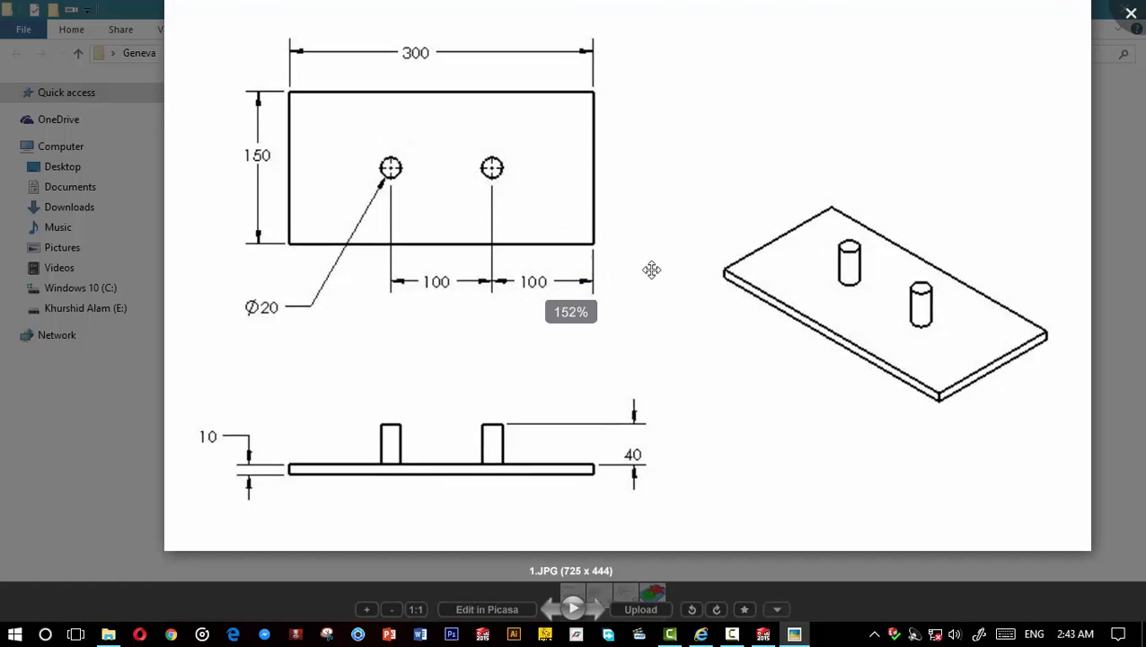
pyautogui.scroll(-1, 607, 249)
pyautogui.scroll(-2, 607, 250)
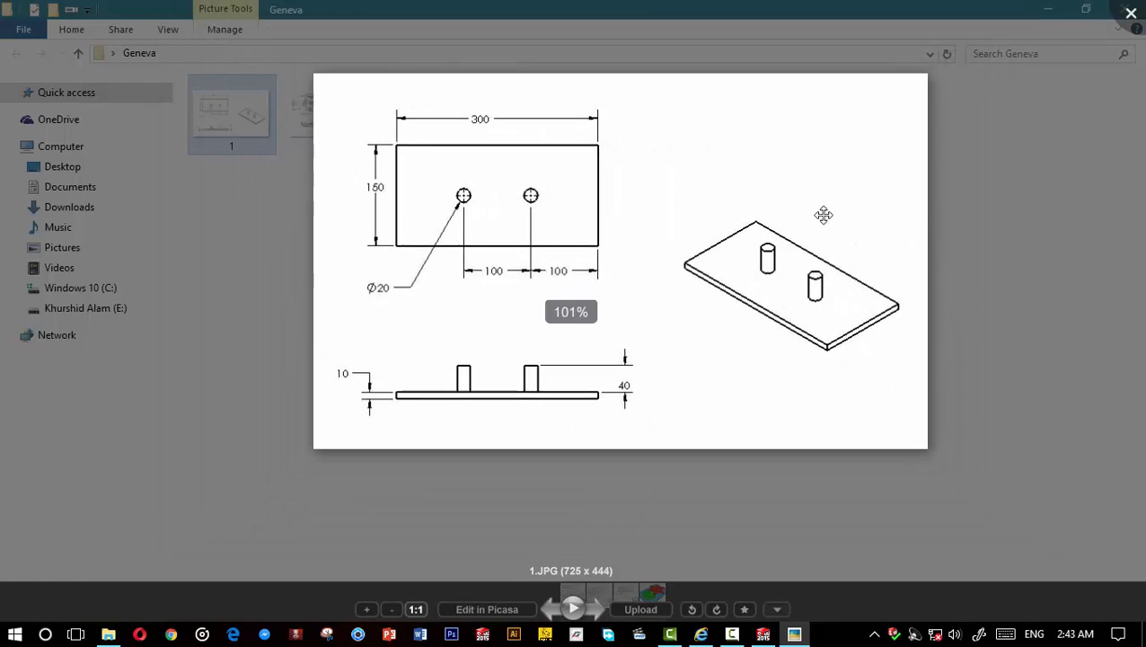
# Step: Compare the mechanism animation in Internet Explorer with the base plate drawing, and return to the SOLIDWORKS part
pyautogui.click(701, 634)
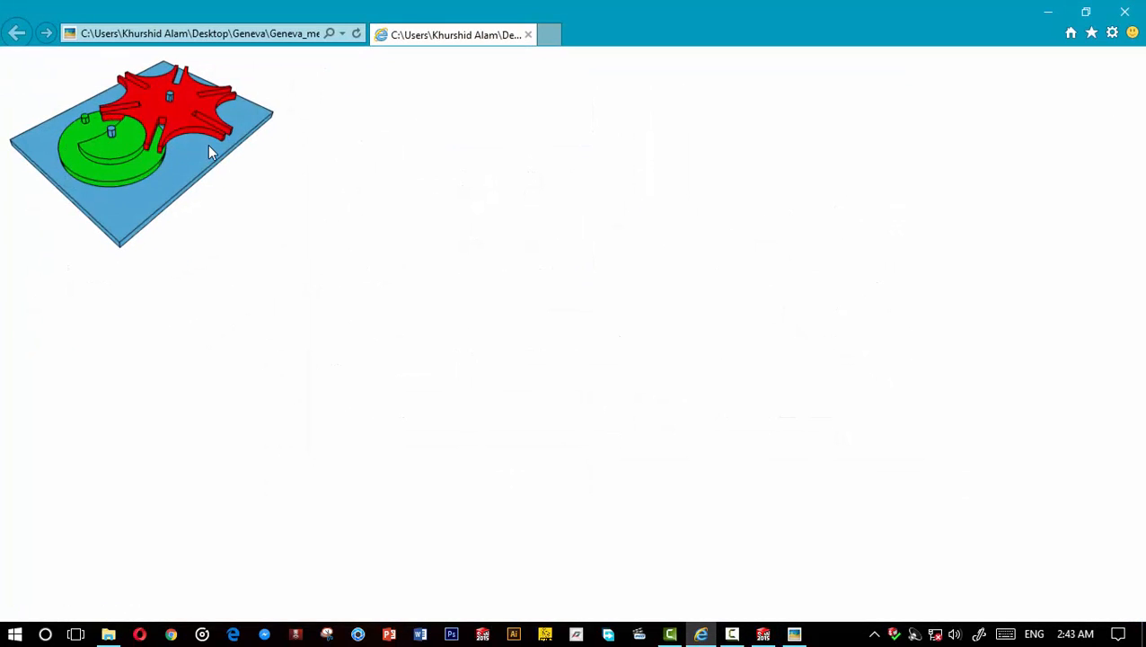
pyautogui.click(794, 634)
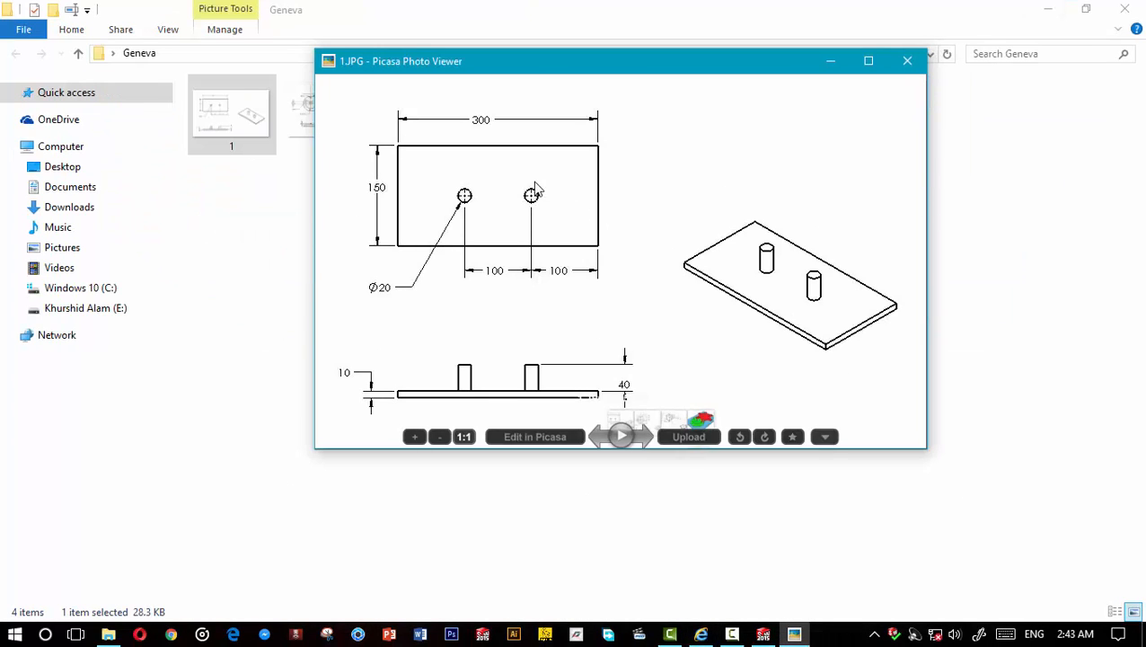
pyautogui.scroll(2, 691, 212)
pyautogui.scroll(-2, 650, 238)
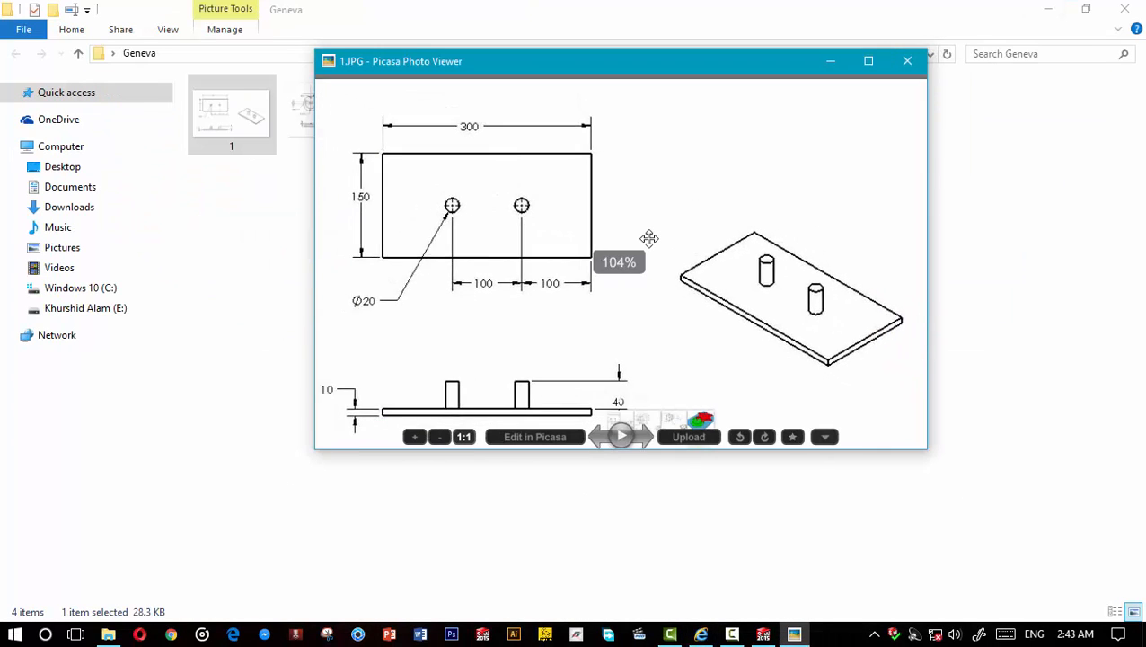
pyautogui.scroll(-1, 649, 238)
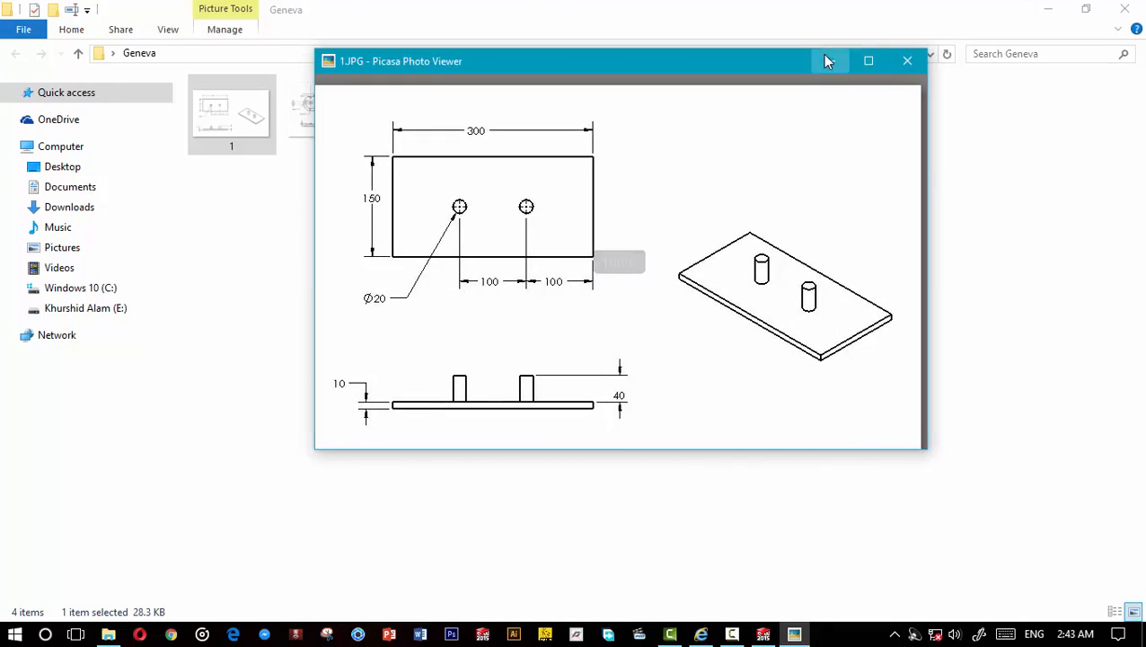
pyautogui.click(828, 60)
pyautogui.click(1047, 9)
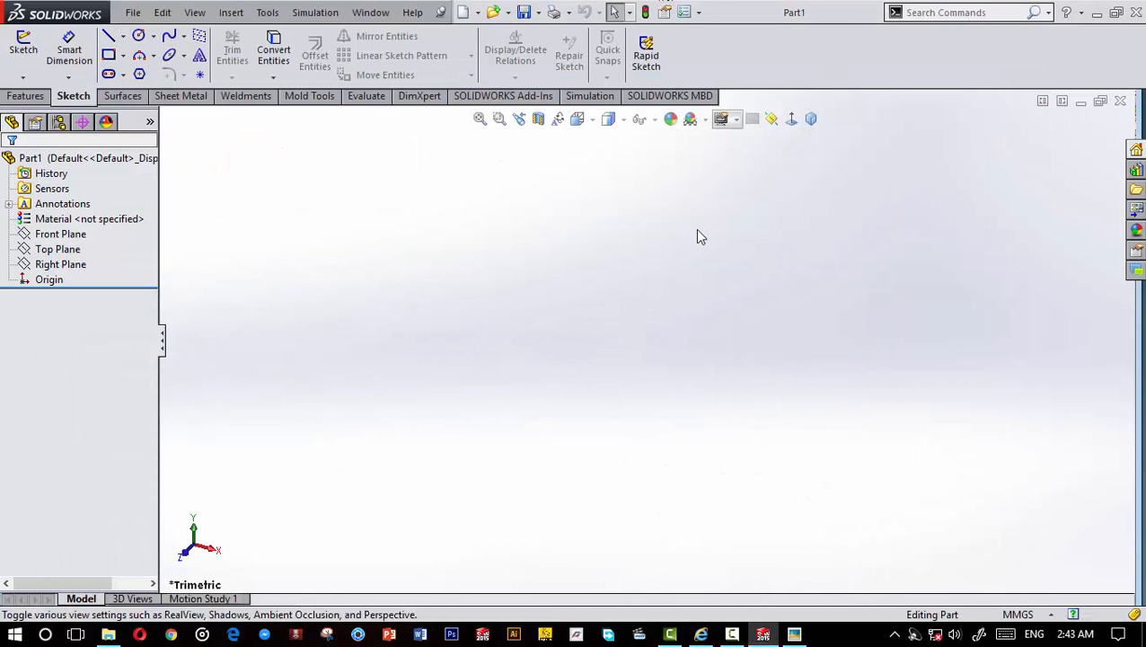
# Step: Review the base plate drawing's dimensions in Picasa Photo Viewer and check the part's unit system
pyautogui.click(793, 634)
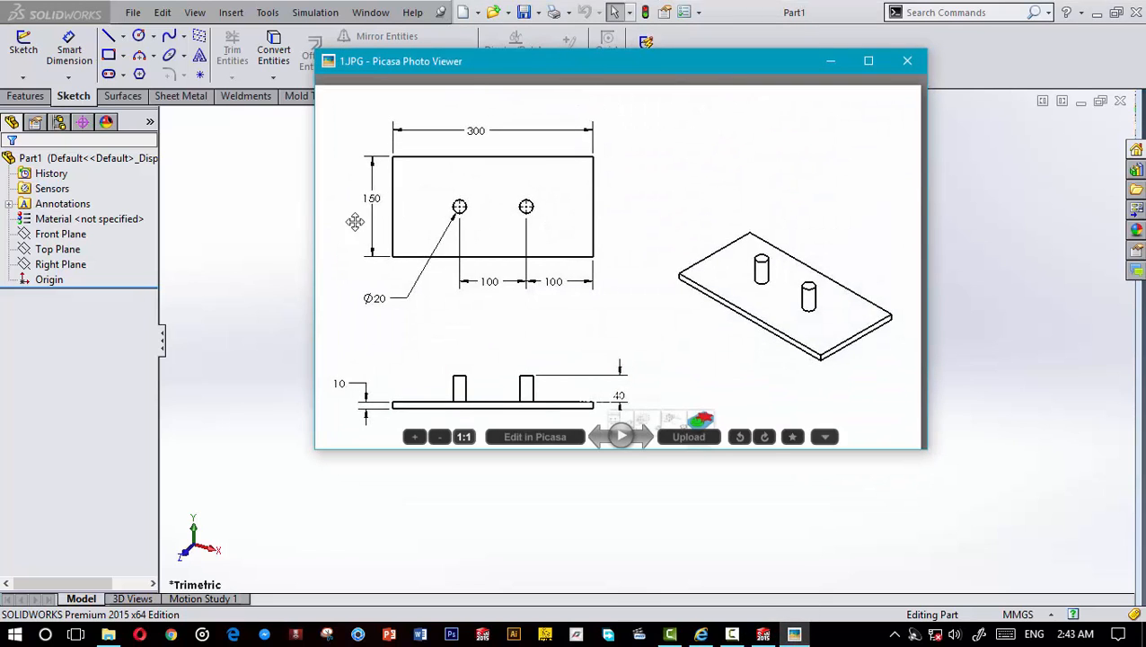
pyautogui.scroll(1, 662, 292)
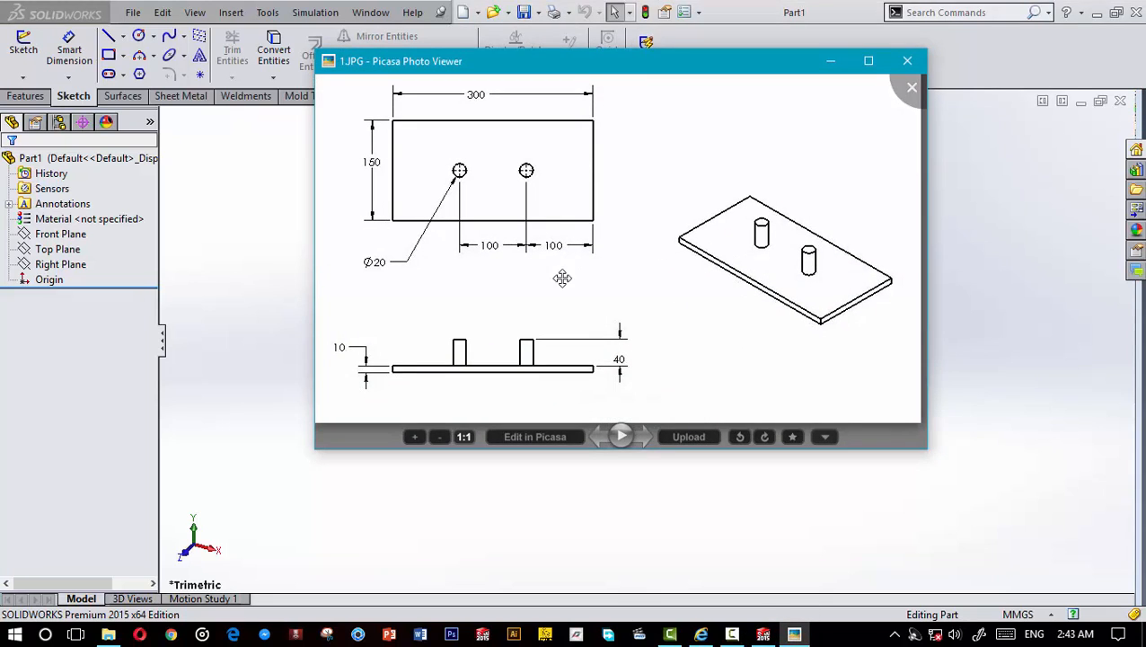
pyautogui.click(1017, 614)
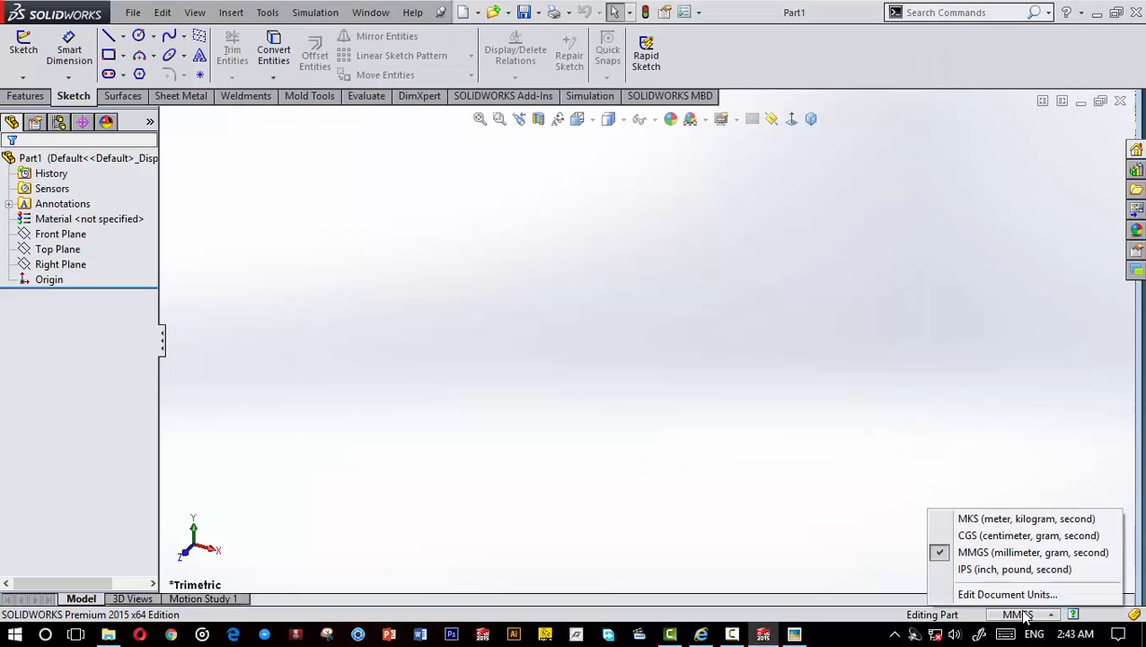
pyautogui.click(793, 634)
pyautogui.moveTo(807, 72); pyautogui.dragTo(783, 113)
# Step: On the Top Plane, sketch a center rectangle from the origin, about 223 mm wide and 134 mm high
pyautogui.click(71, 252)
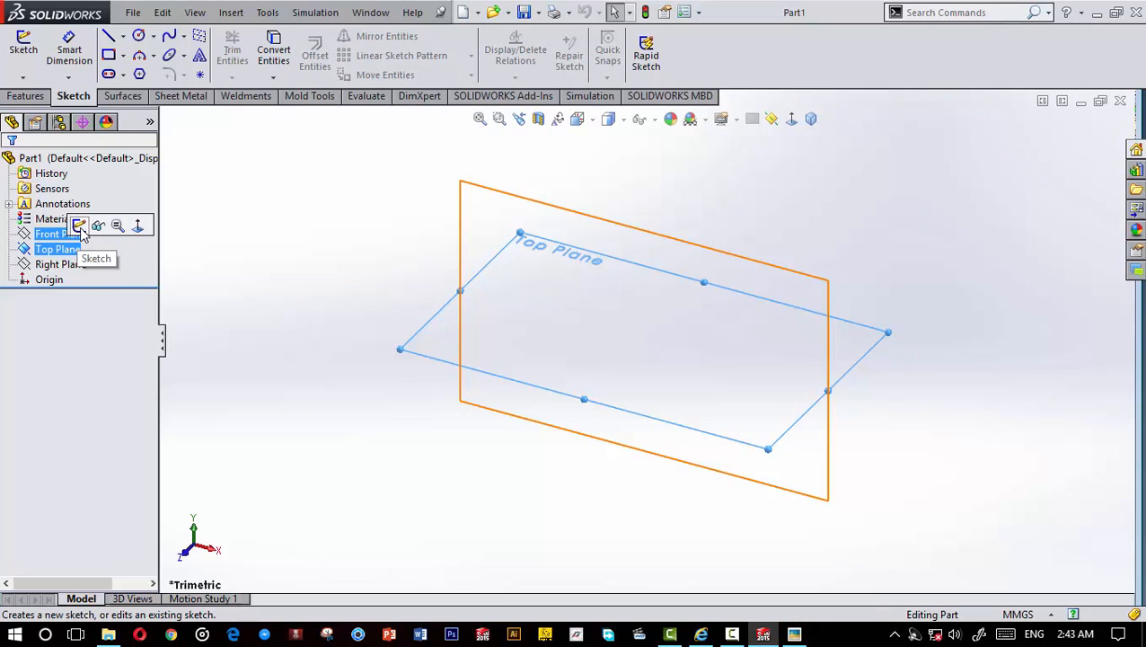
pyautogui.click(80, 227)
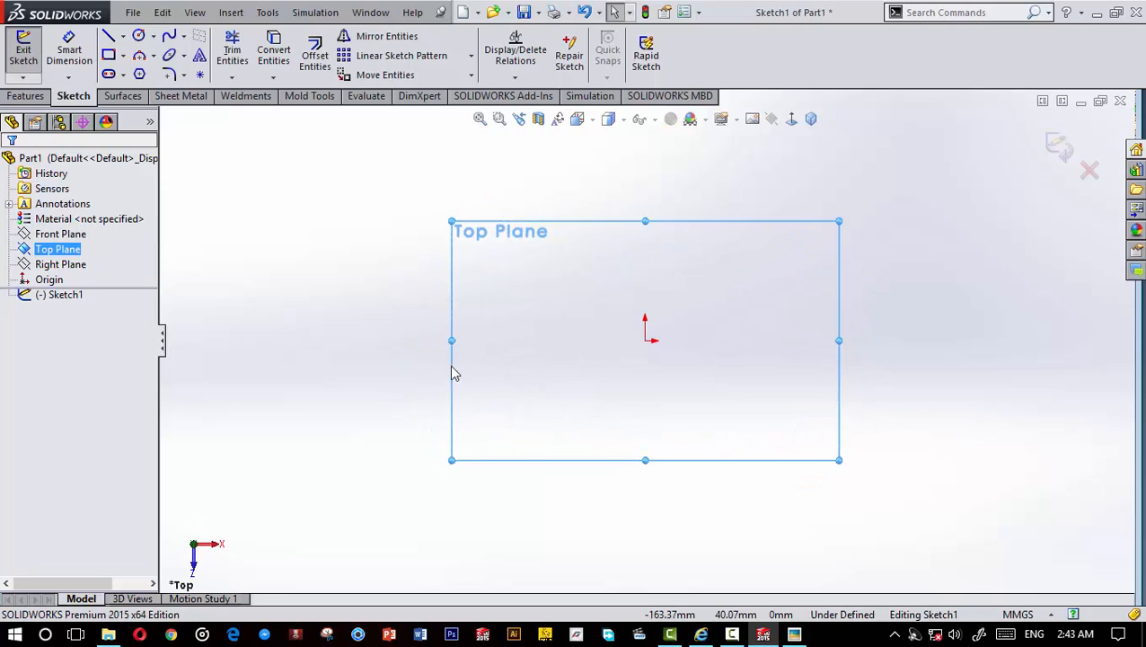
pyautogui.click(123, 56)
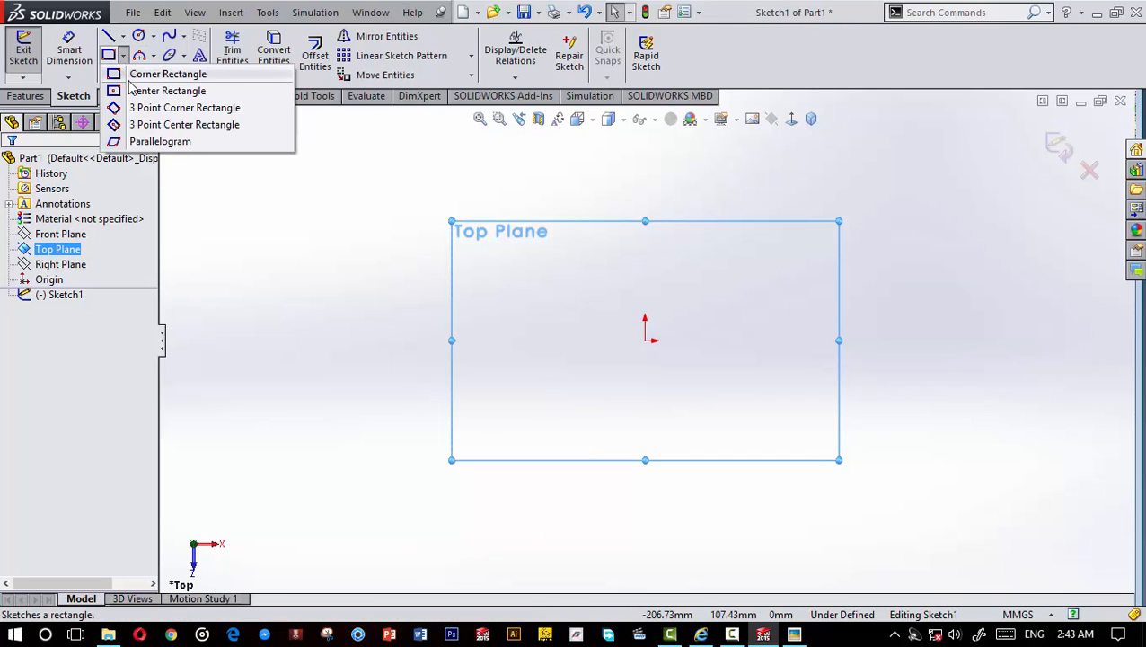
pyautogui.click(176, 91)
pyautogui.click(644, 339)
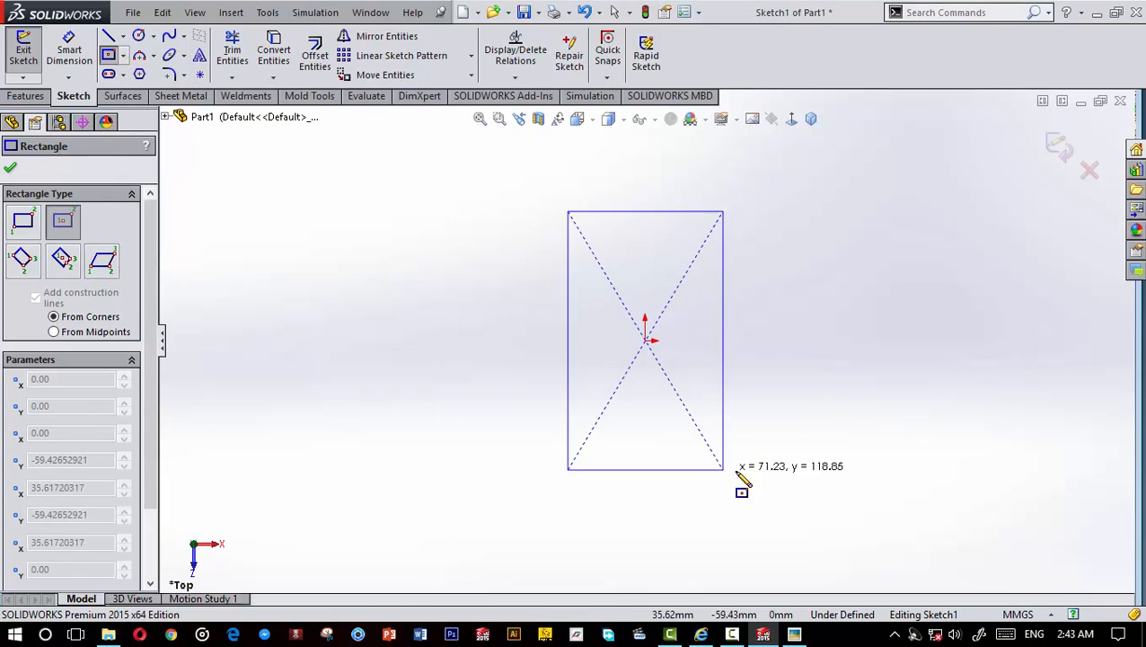
pyautogui.click(859, 483)
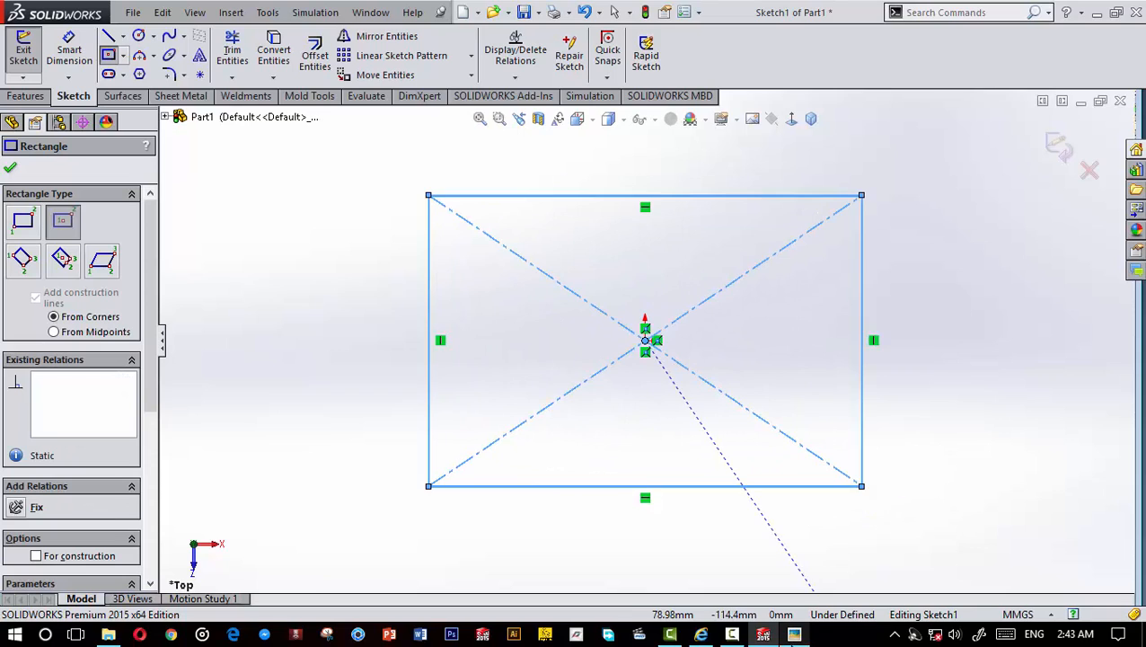
# Step: Consult the base plate drawing and dimension the rectangle's vertical side to 150 mm
pyautogui.click(793, 634)
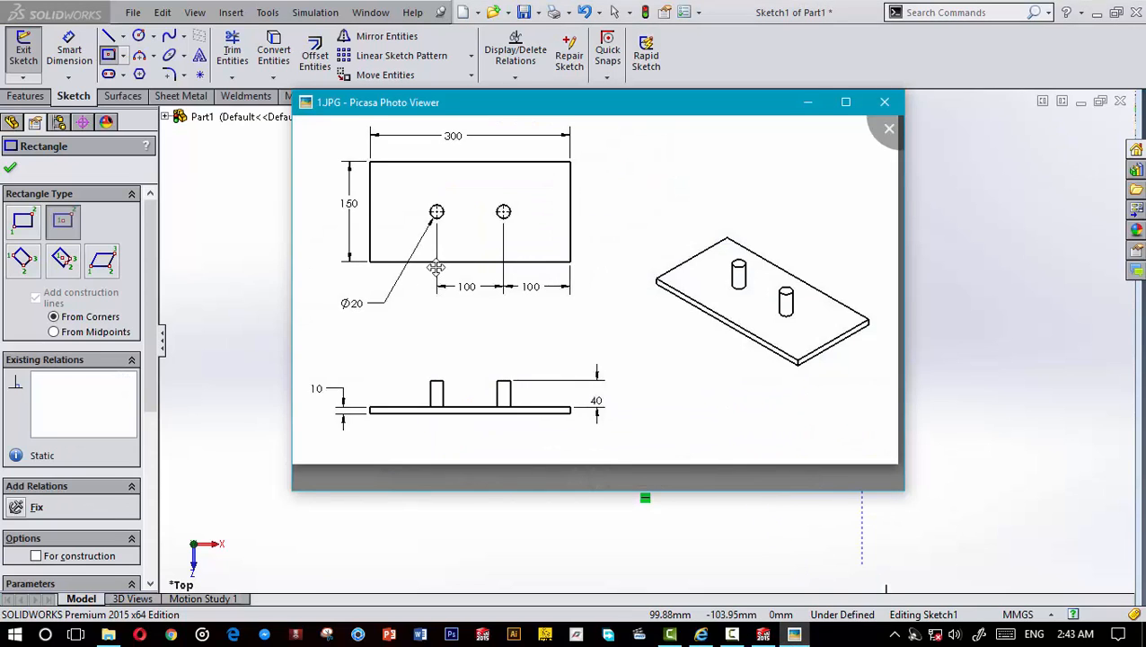
pyautogui.moveTo(582, 109); pyautogui.dragTo(1006, 120)
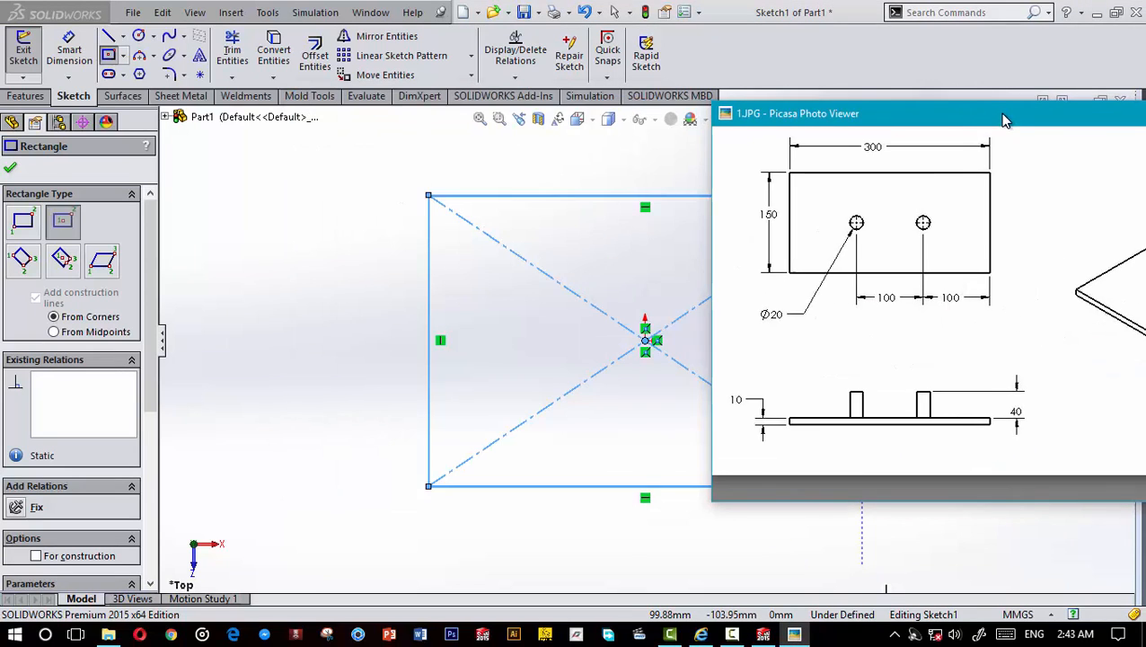
pyautogui.click(68, 49)
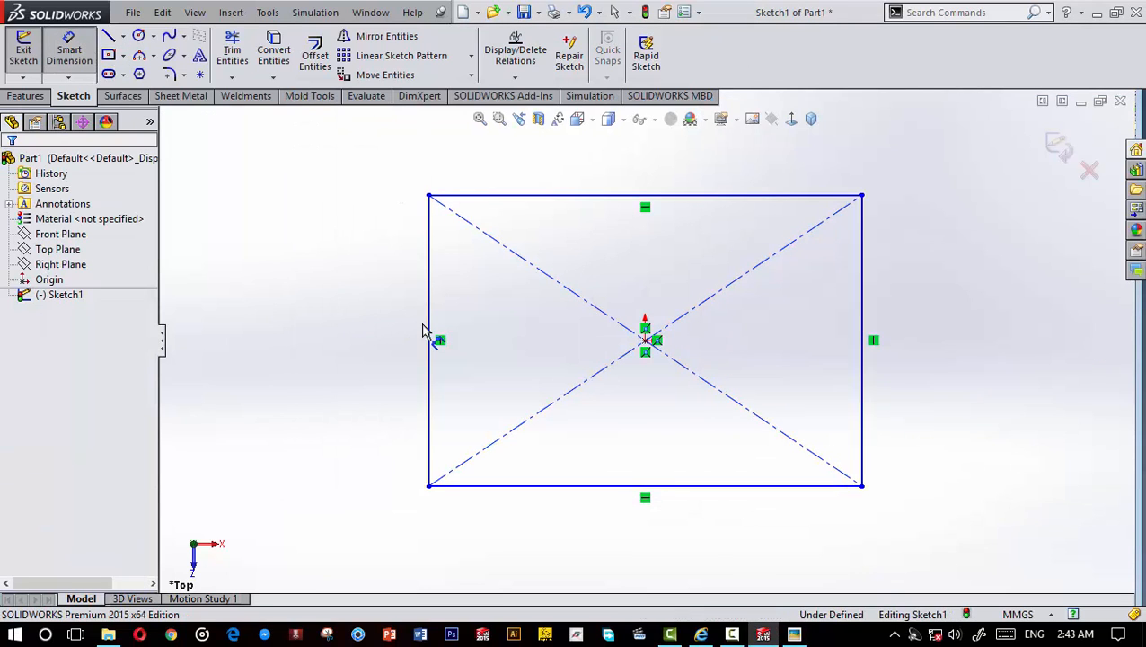
pyautogui.click(792, 634)
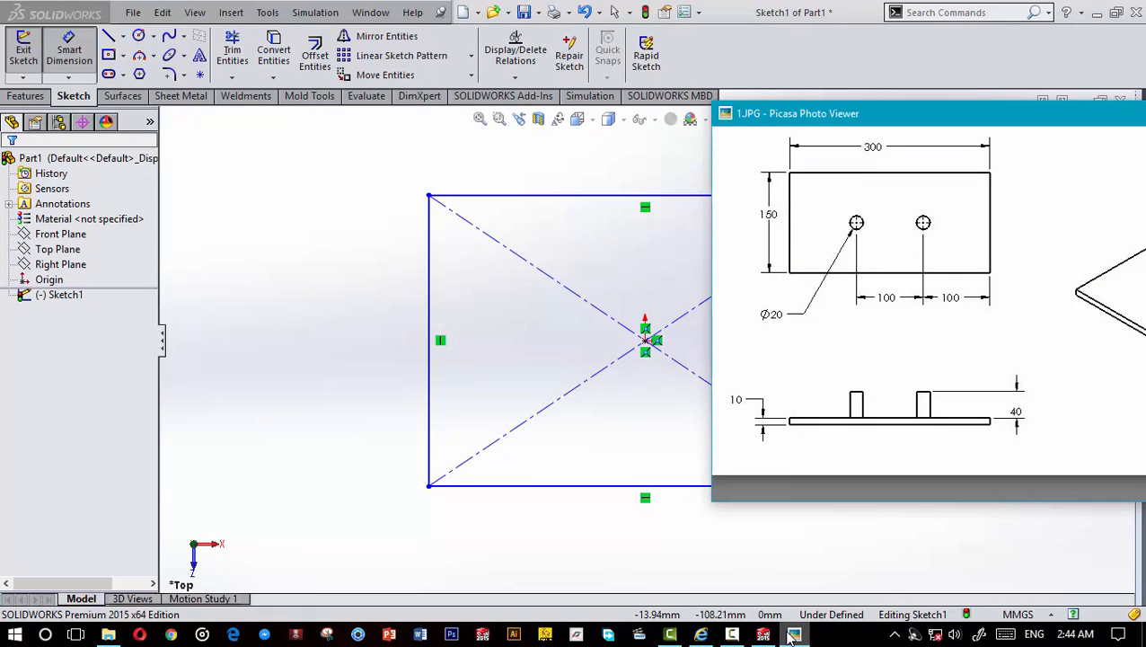
pyautogui.click(792, 634)
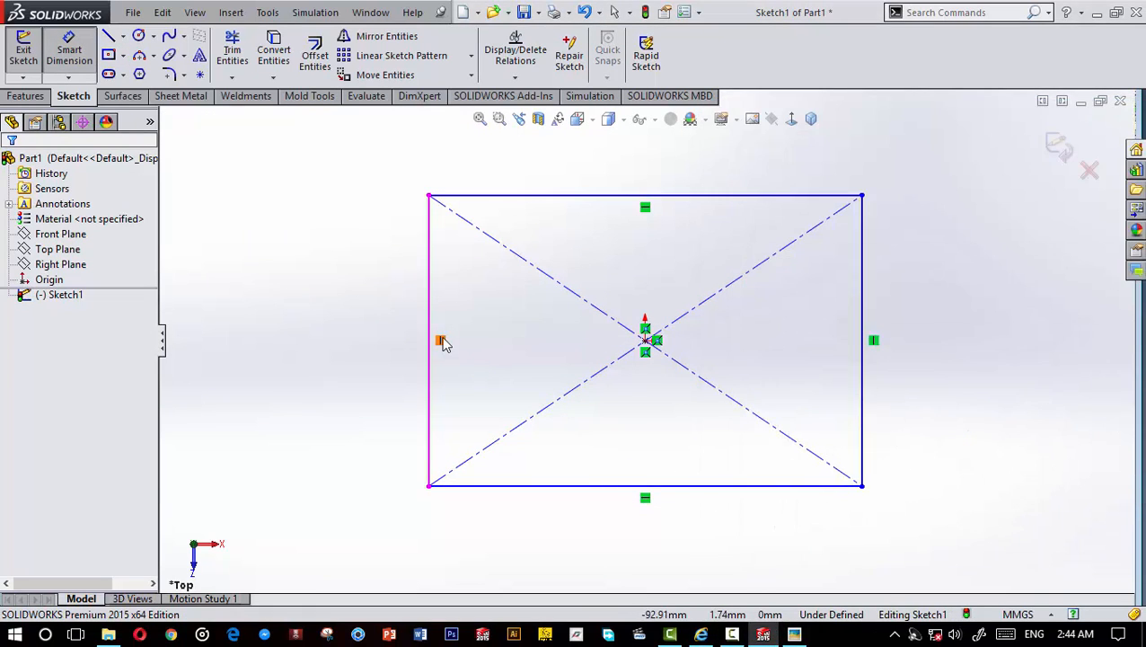
pyautogui.click(437, 339)
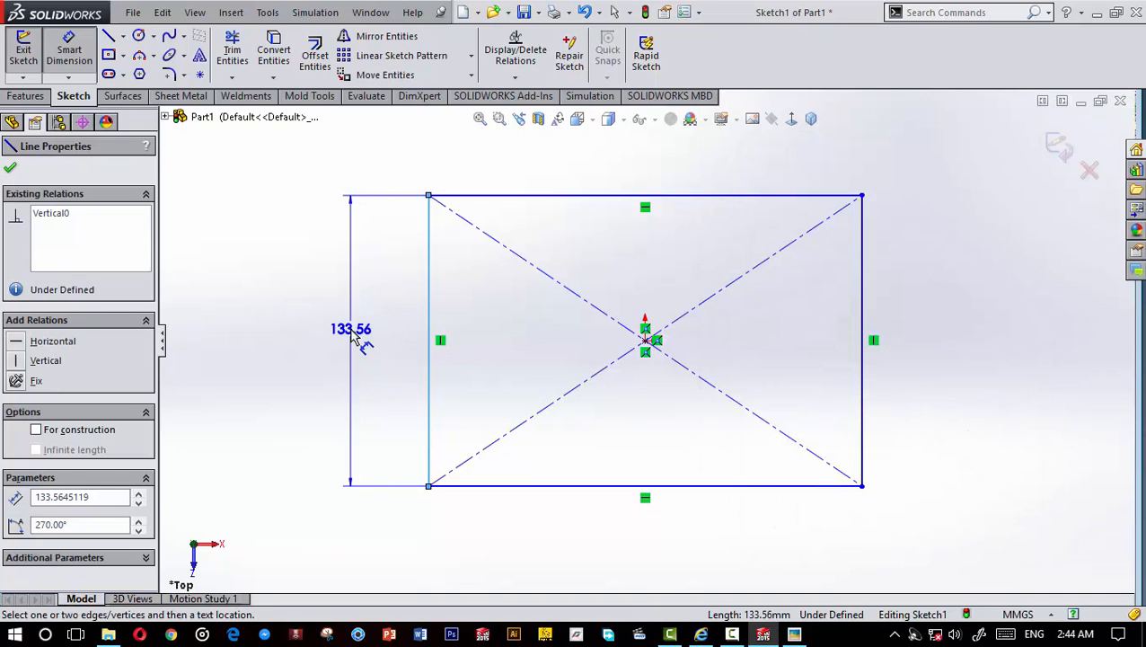
pyautogui.click(363, 343)
pyautogui.write('1')
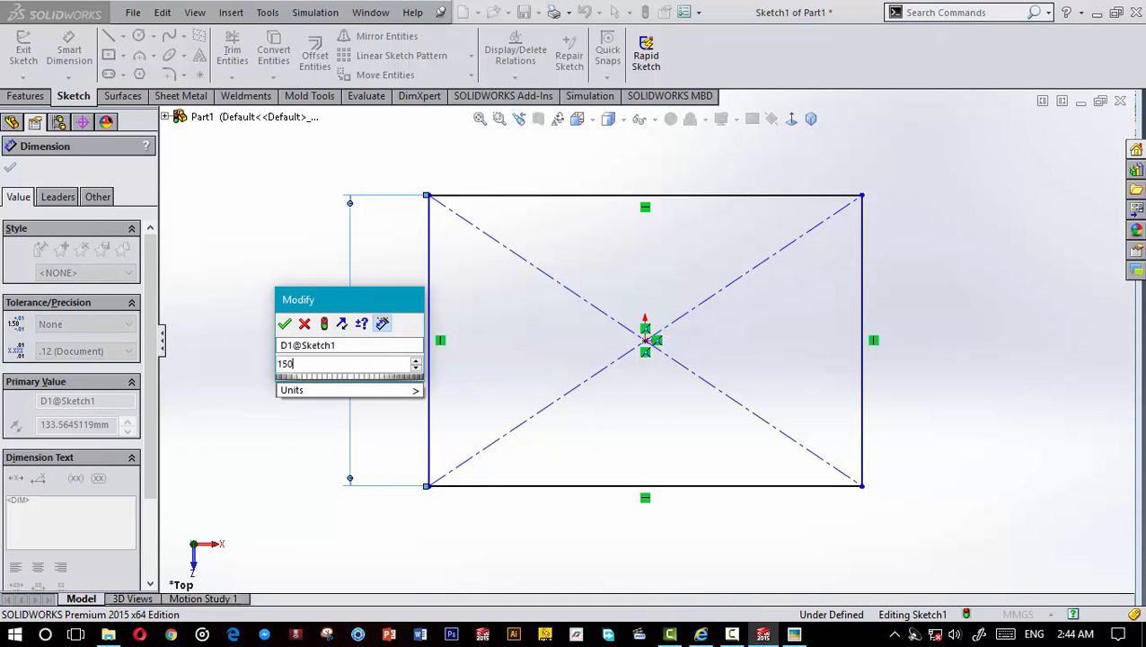
pyautogui.write('50')
pyautogui.click(284, 323)
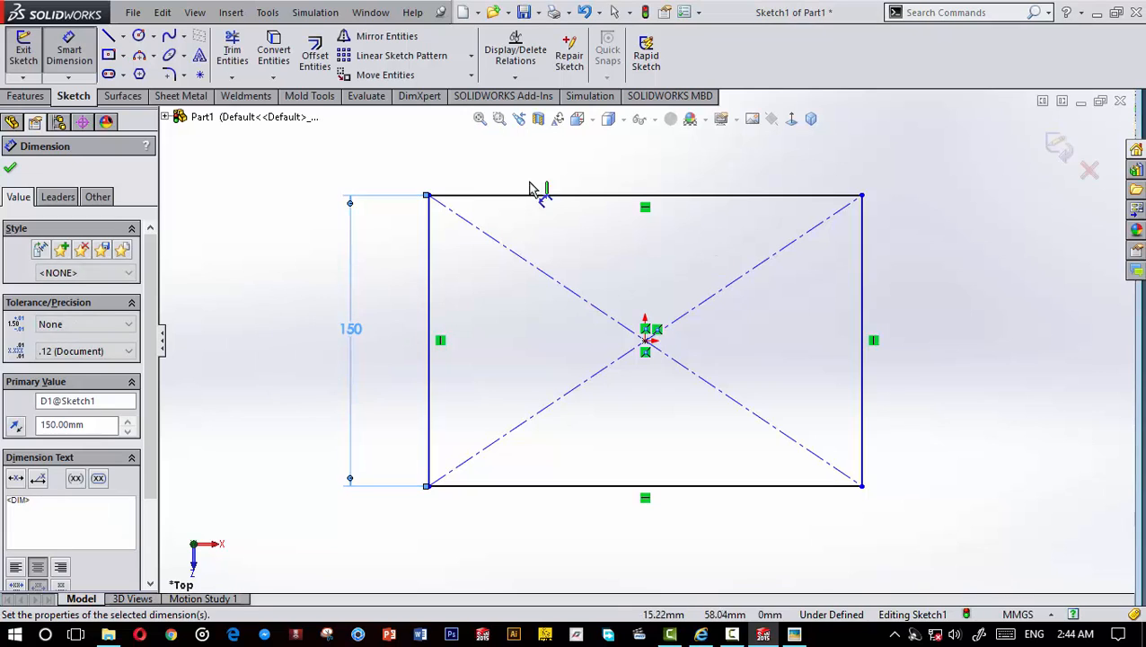
# Step: Dimension the rectangle's upper horizontal side to 300 mm
pyautogui.click(534, 195)
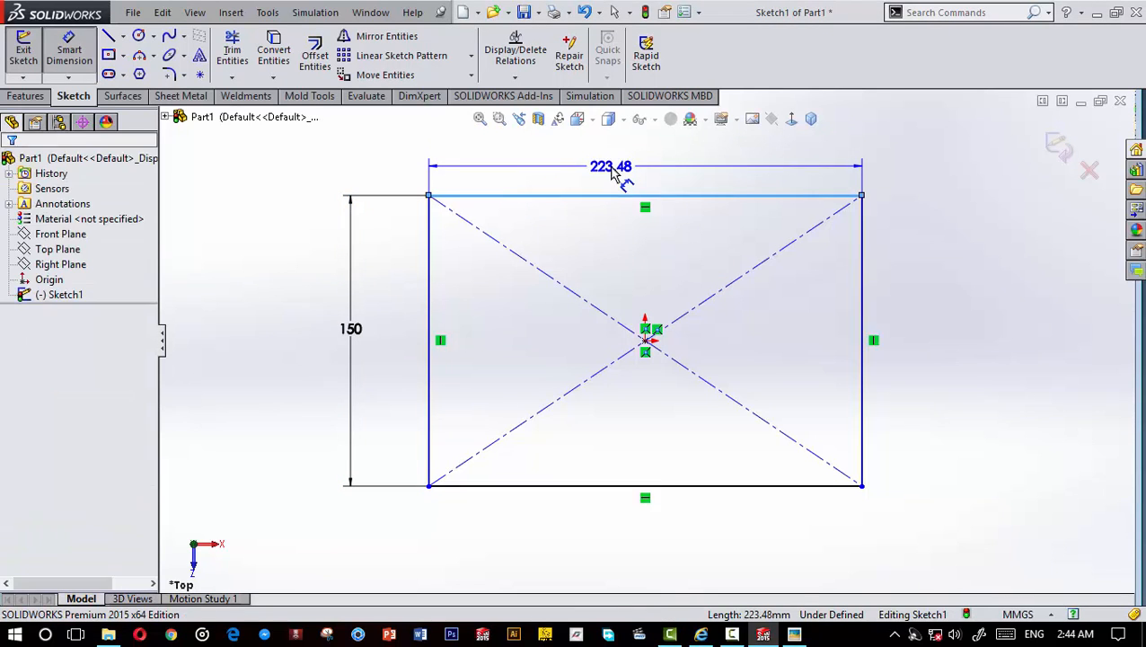
pyautogui.click(613, 169)
pyautogui.write('300')
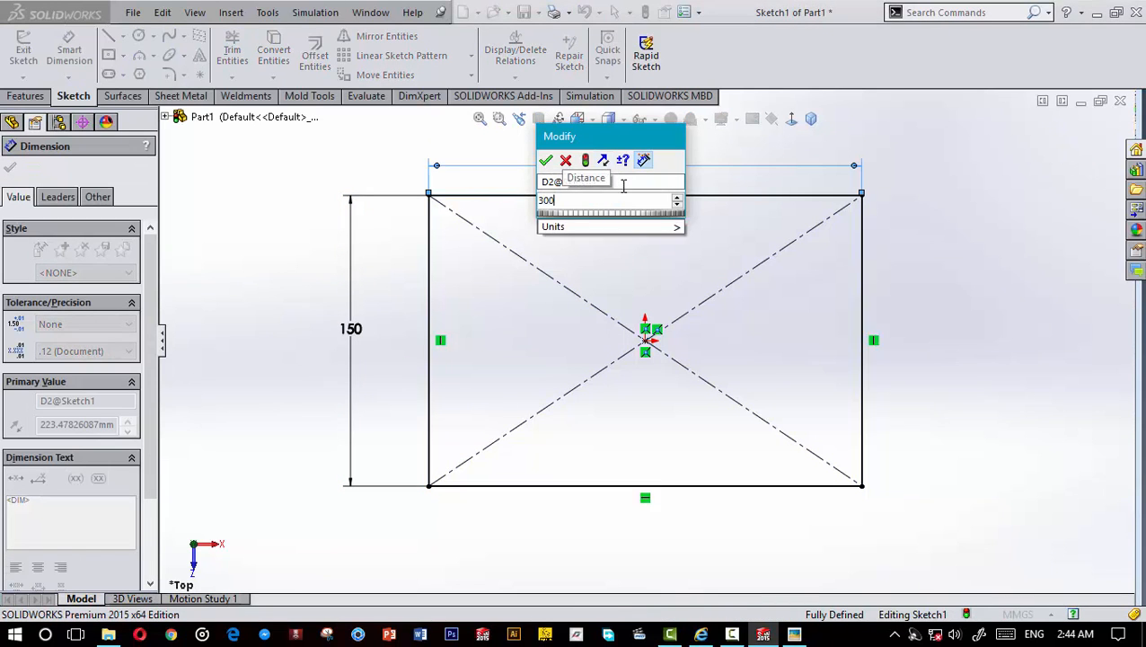
pyautogui.press('Return')
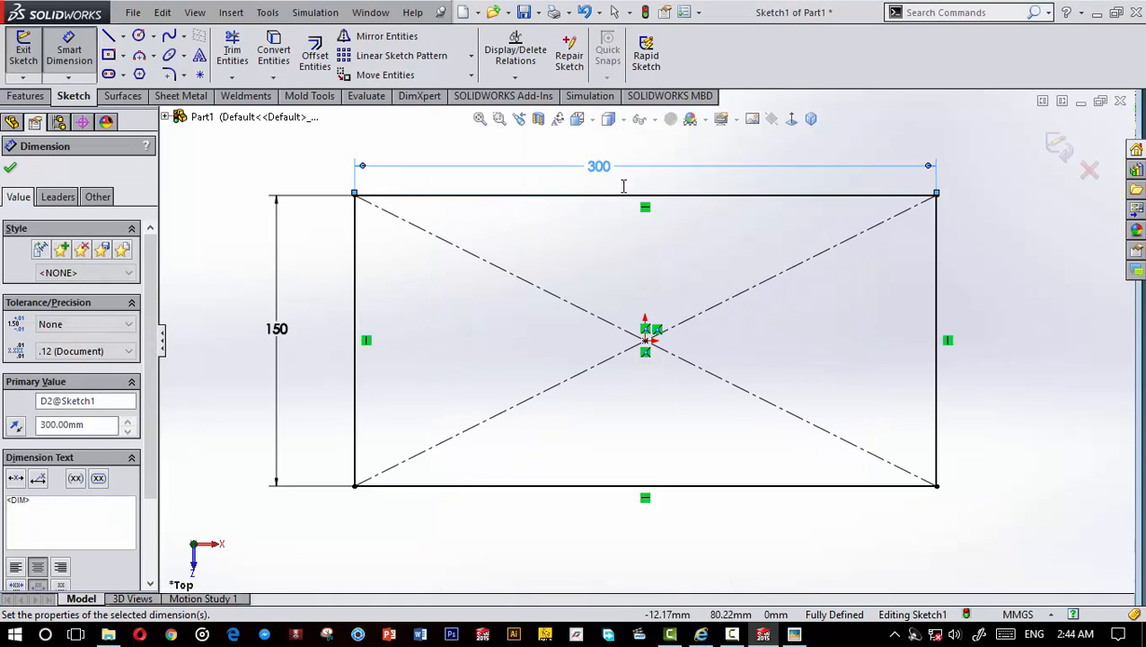
# Step: Consult the base plate drawing for the thickness and extrude the rectangle 10 mm as a blind boss
pyautogui.click(11, 168)
pyautogui.click(795, 634)
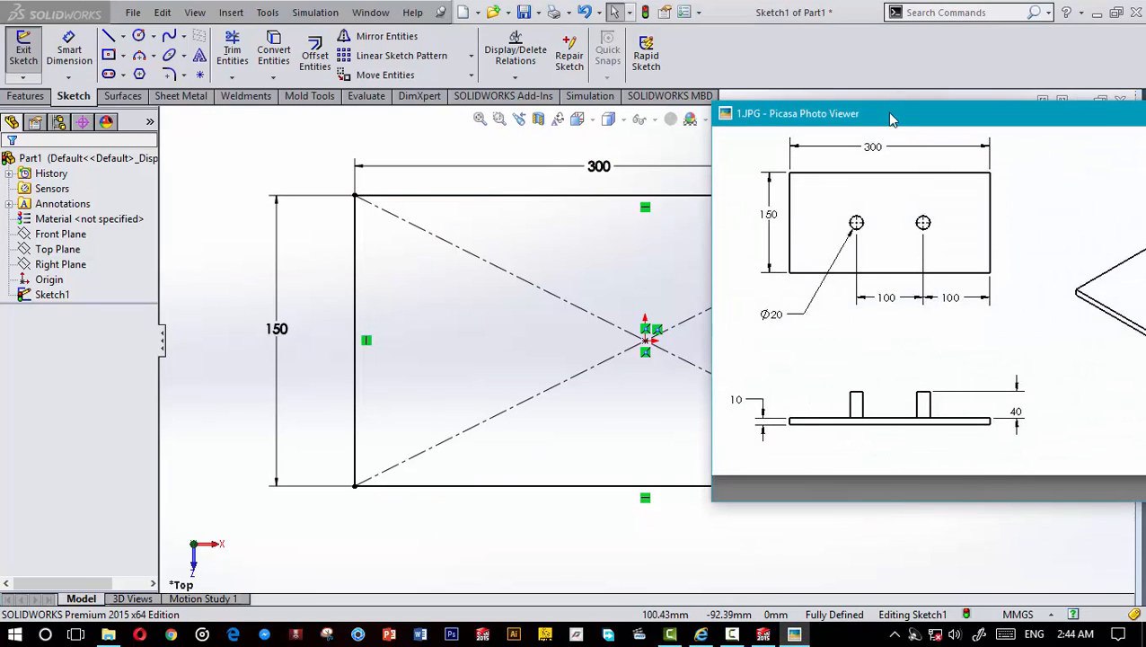
pyautogui.moveTo(896, 126); pyautogui.dragTo(472, 147)
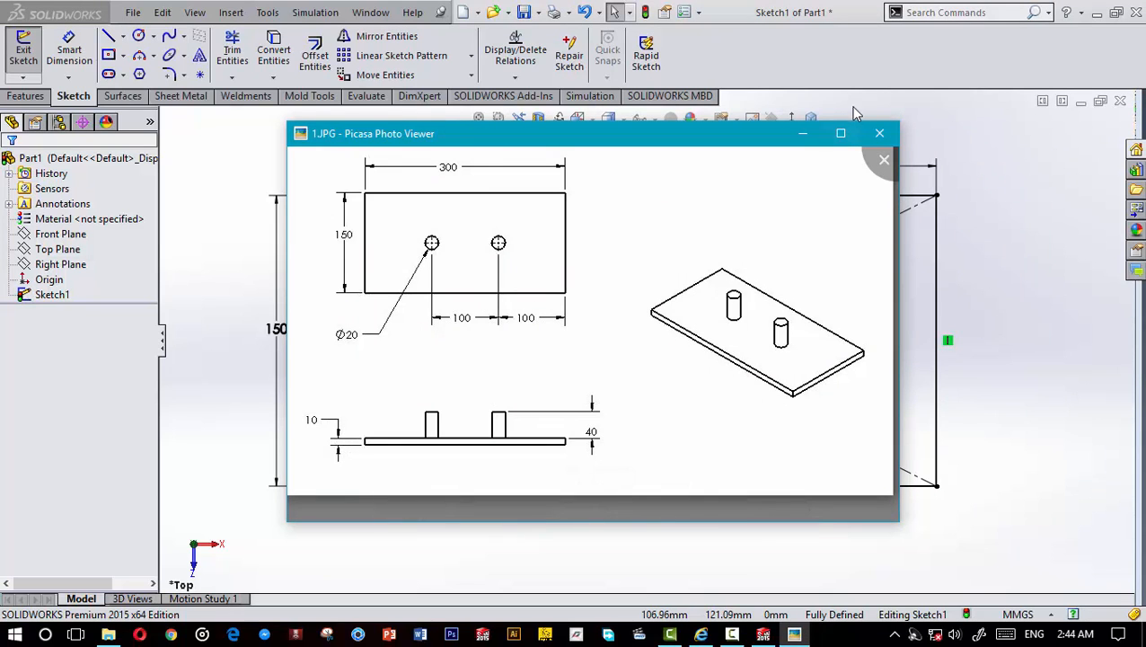
pyautogui.click(802, 136)
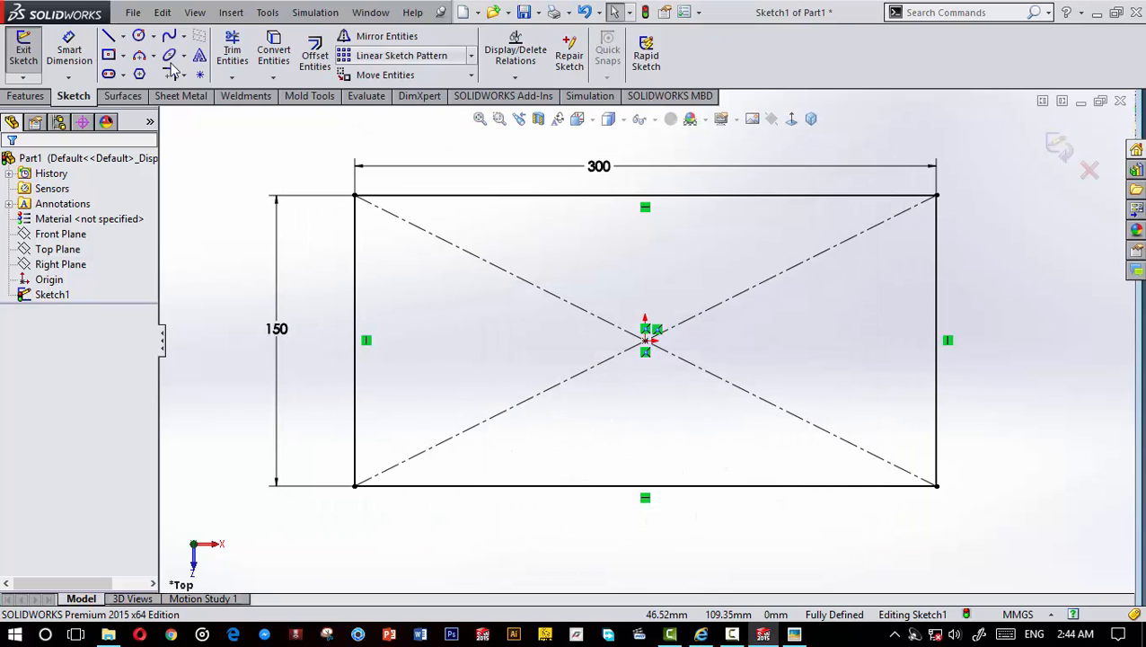
pyautogui.click(26, 96)
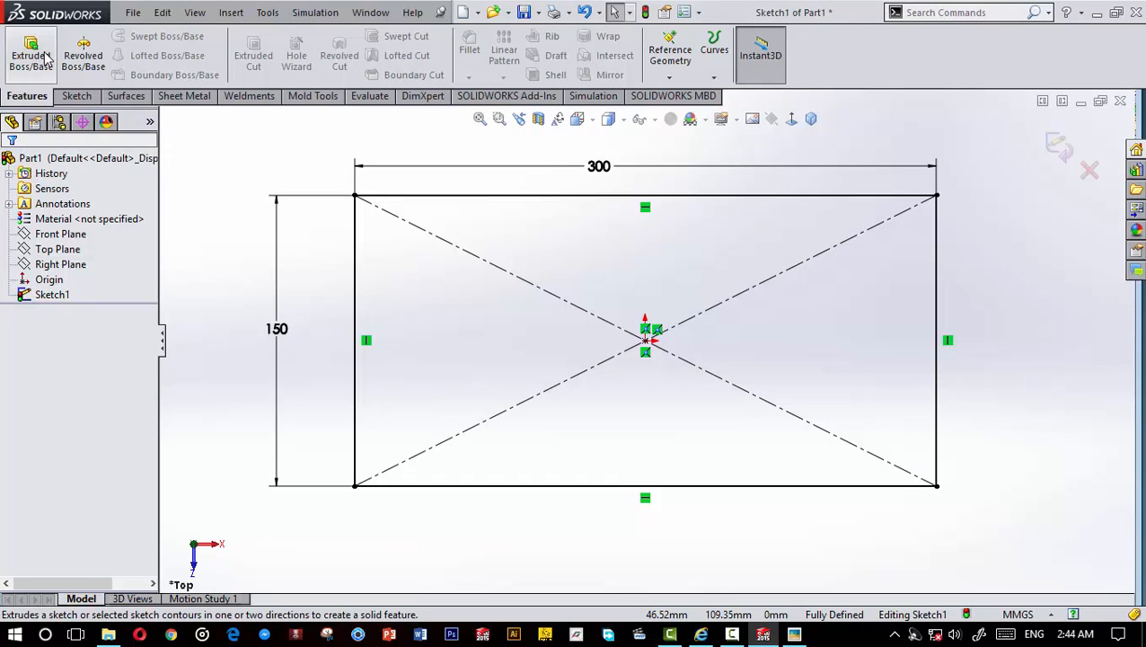
pyautogui.click(34, 56)
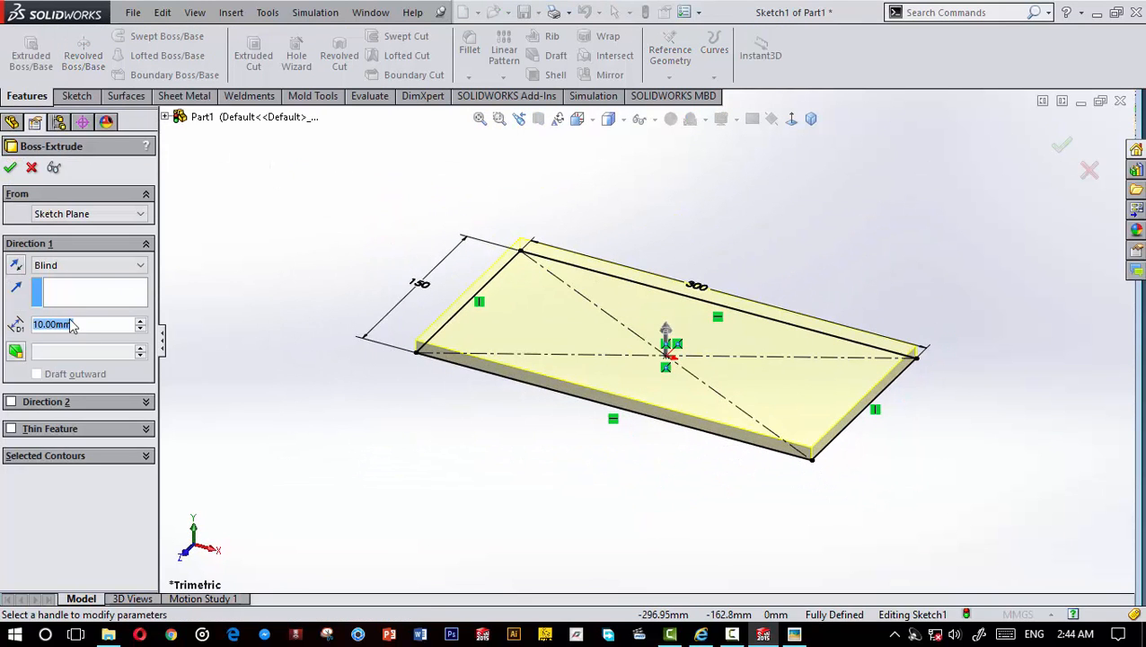
pyautogui.click(10, 169)
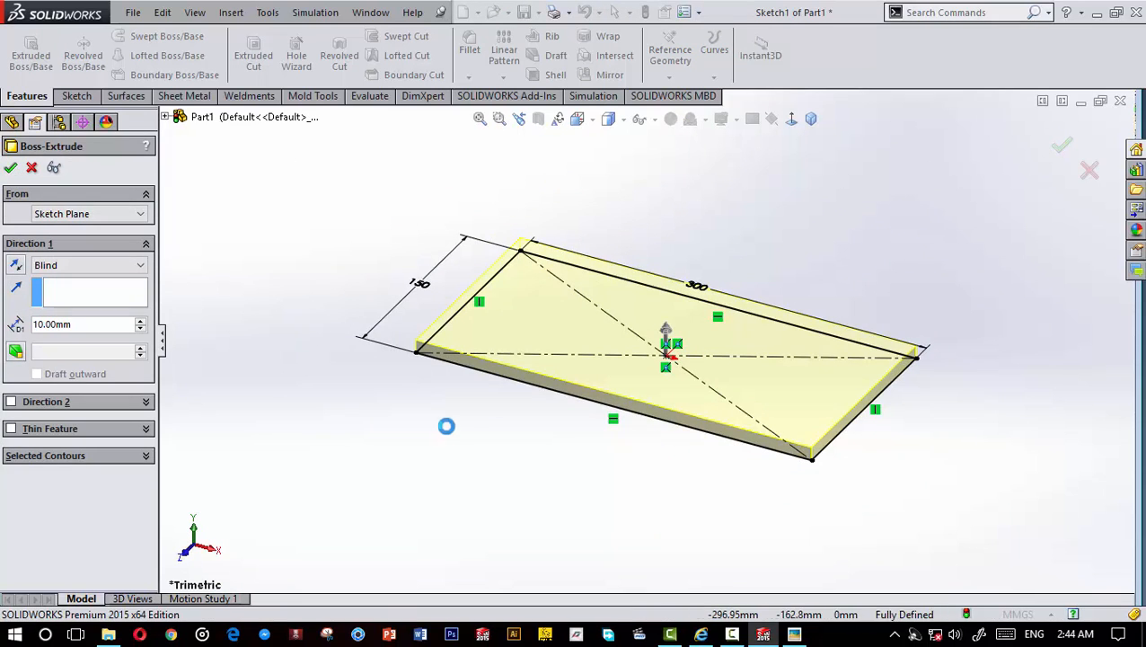
# Step: Review the pin layout in the base plate drawing and start a sketch on the plate's top face, viewed normal to it
pyautogui.click(800, 635)
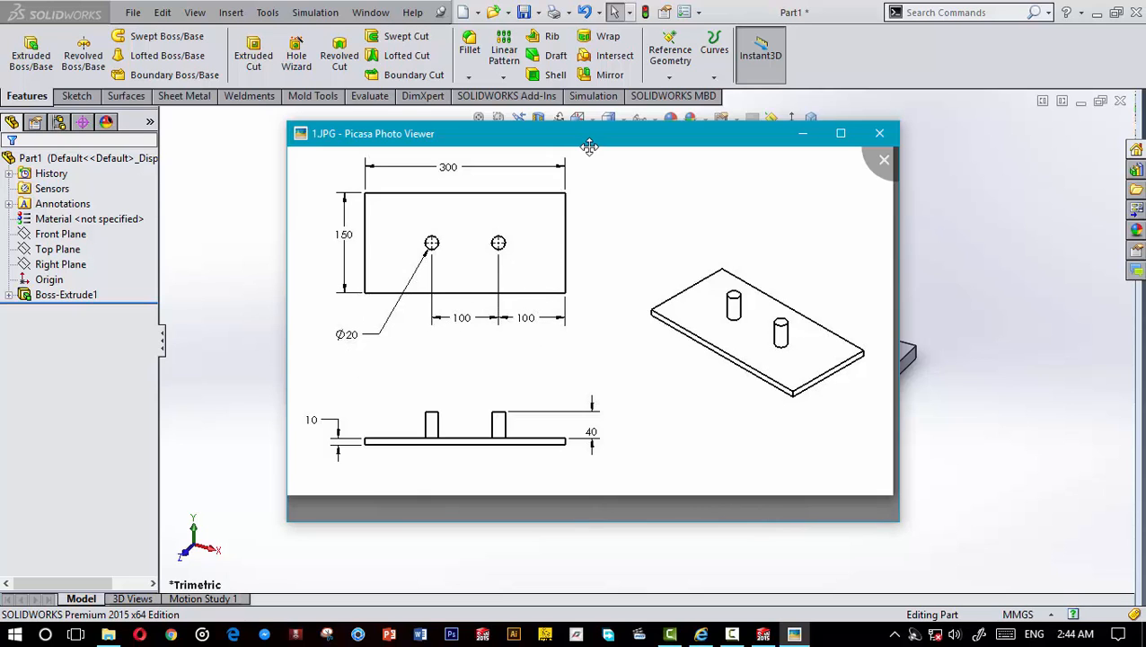
pyautogui.moveTo(589, 146)
pyautogui.mouseDown()
pyautogui.moveTo(609, 248)
pyautogui.moveTo(660, 145)
pyautogui.moveTo(588, 156)
pyautogui.mouseUp()
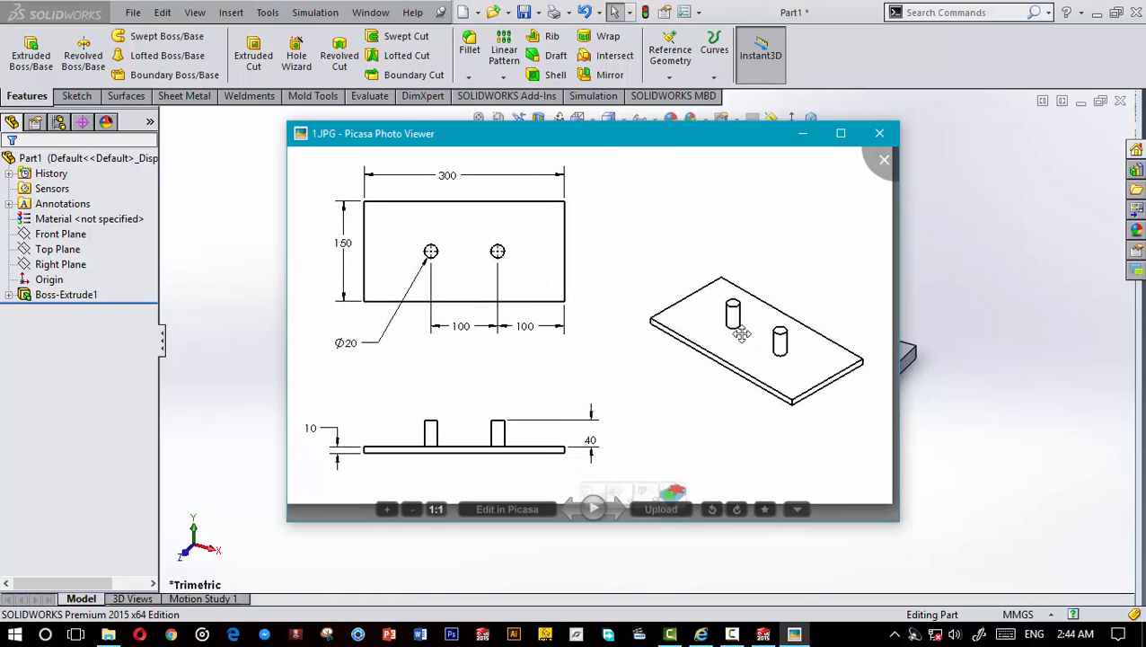
pyautogui.moveTo(683, 136); pyautogui.dragTo(626, 171)
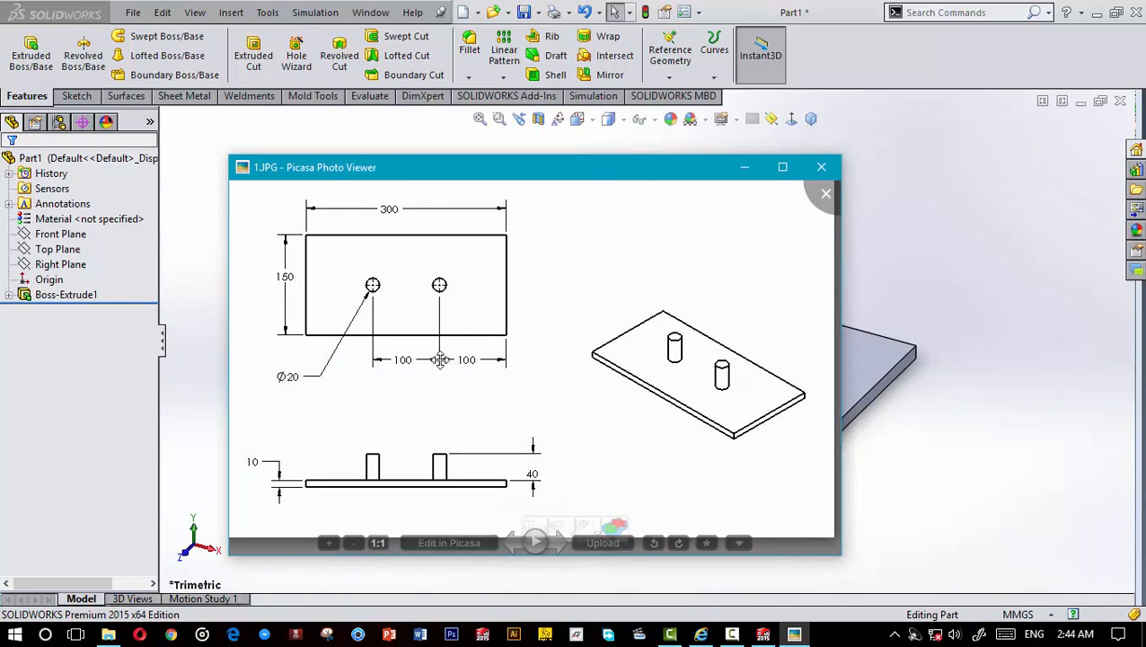
pyautogui.click(734, 171)
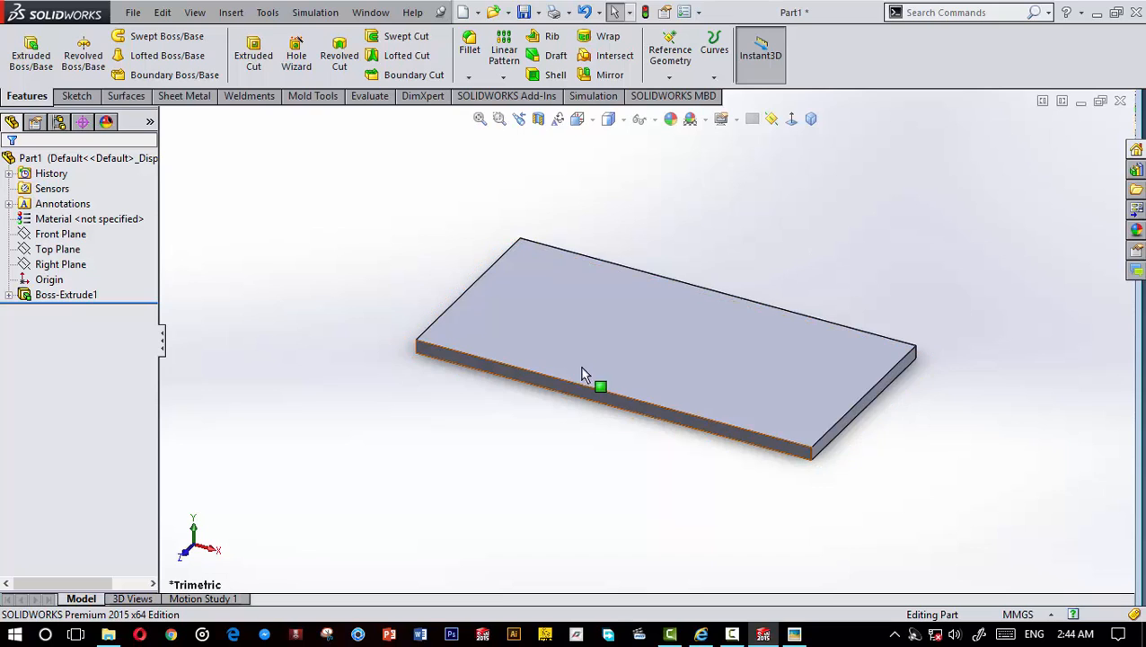
pyautogui.click(710, 324)
pyautogui.click(774, 264)
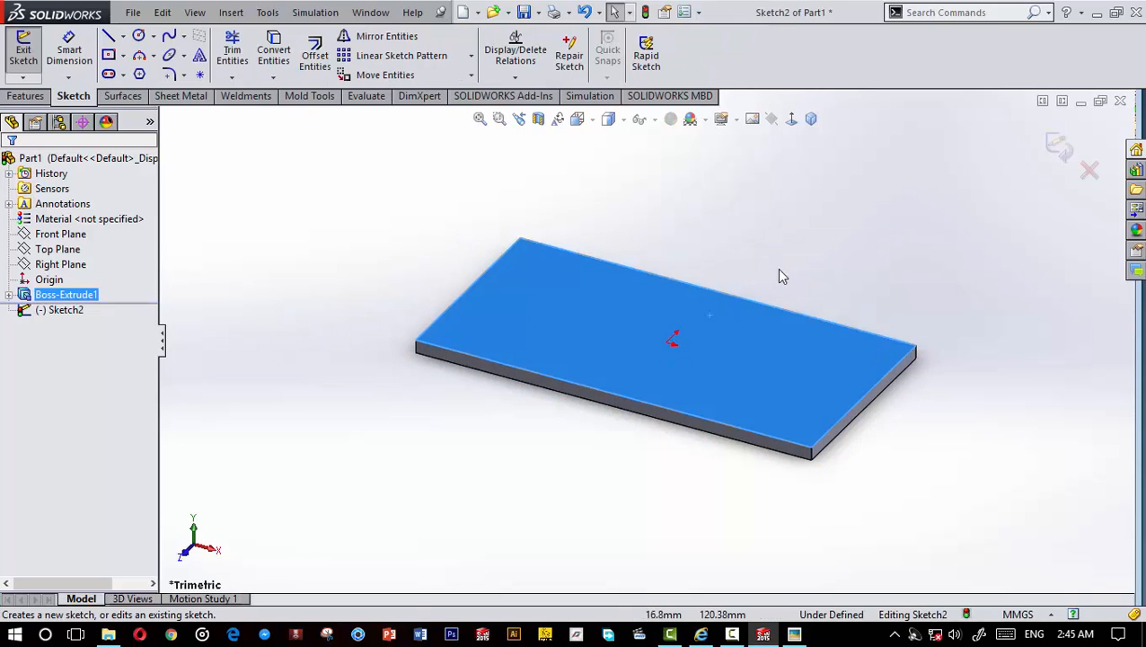
pyautogui.click(791, 119)
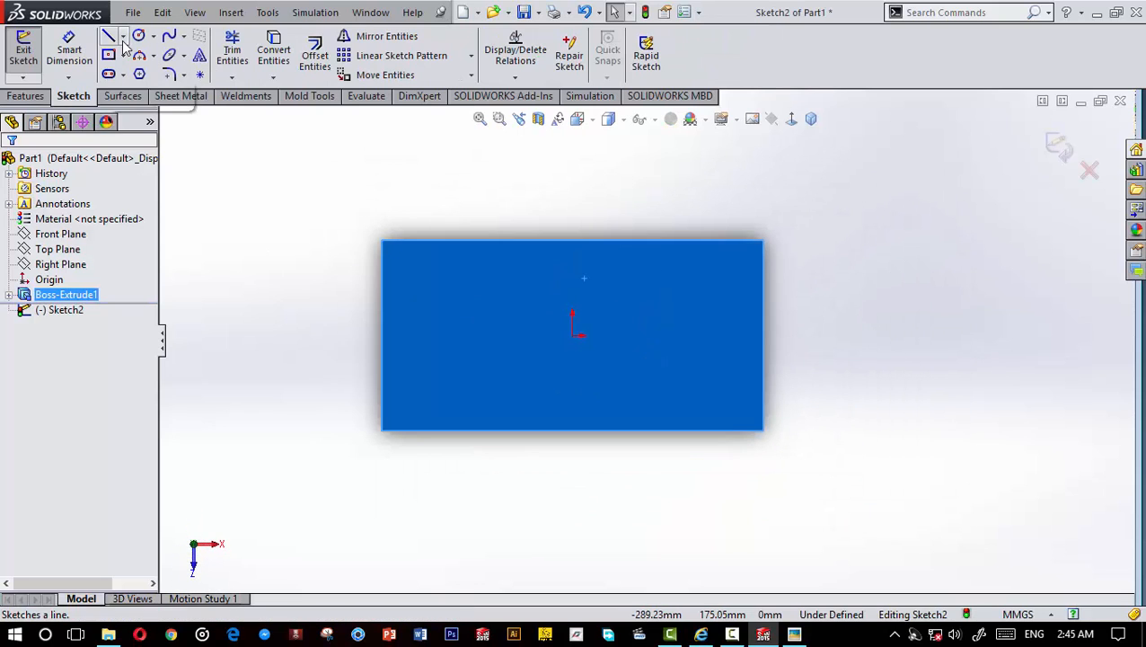
# Step: Recheck the drawing and sketch a horizontal centerline between the midpoints of the plate's two short edges
pyautogui.click(794, 634)
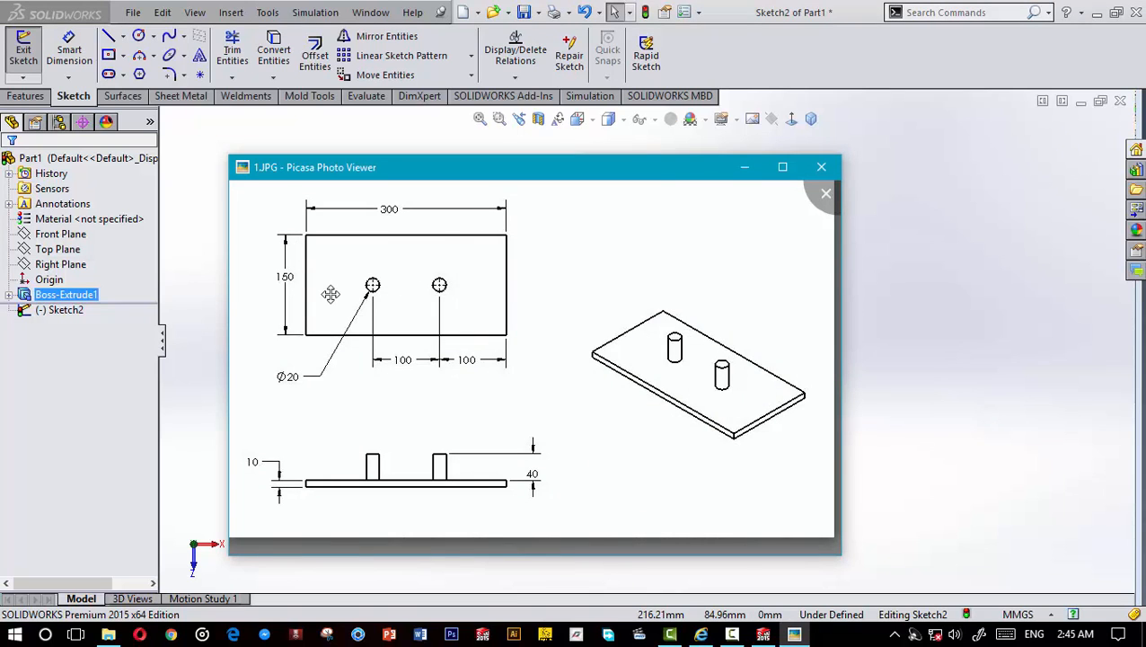
pyautogui.click(745, 168)
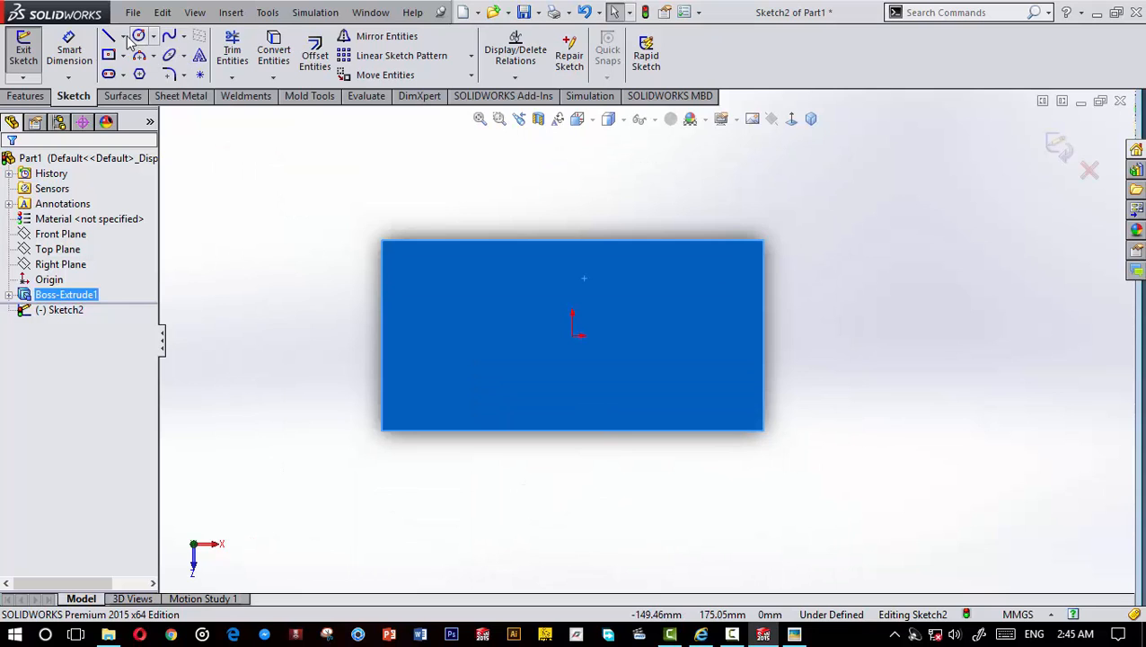
pyautogui.click(123, 37)
pyautogui.click(148, 71)
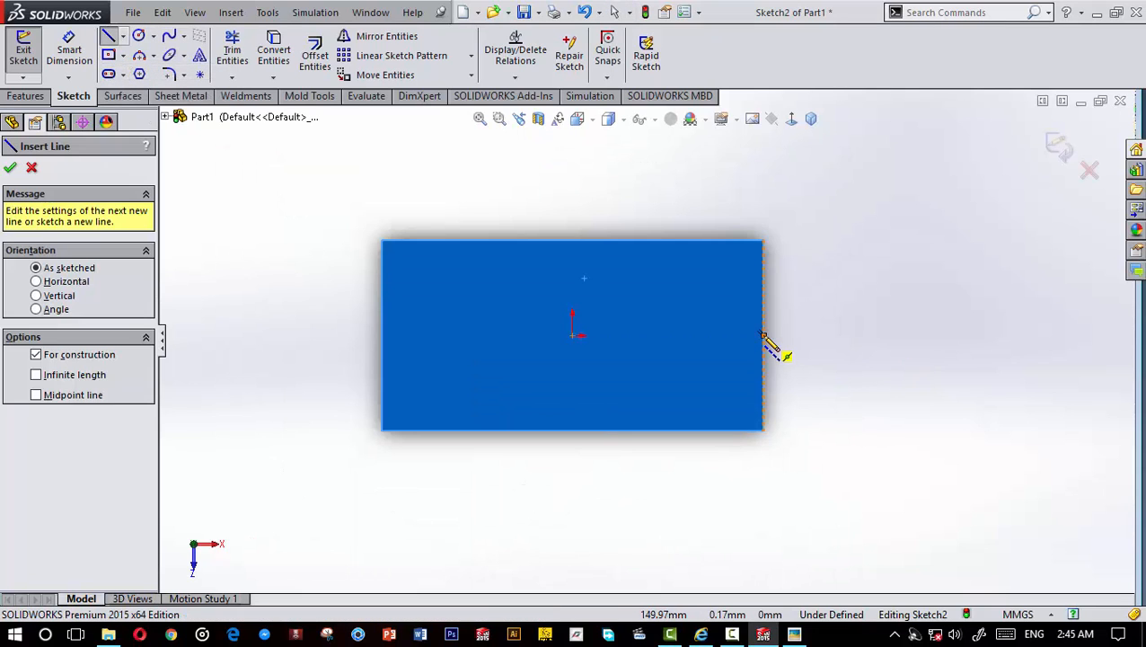
pyautogui.click(764, 335)
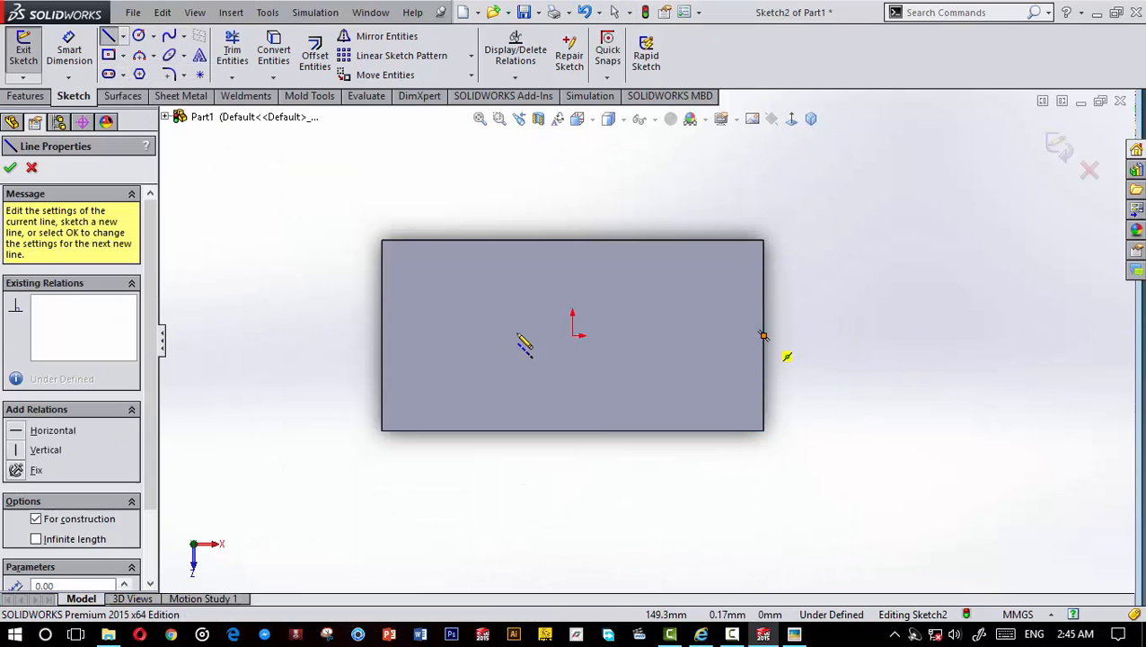
pyautogui.click(382, 335)
pyautogui.press('Escape')
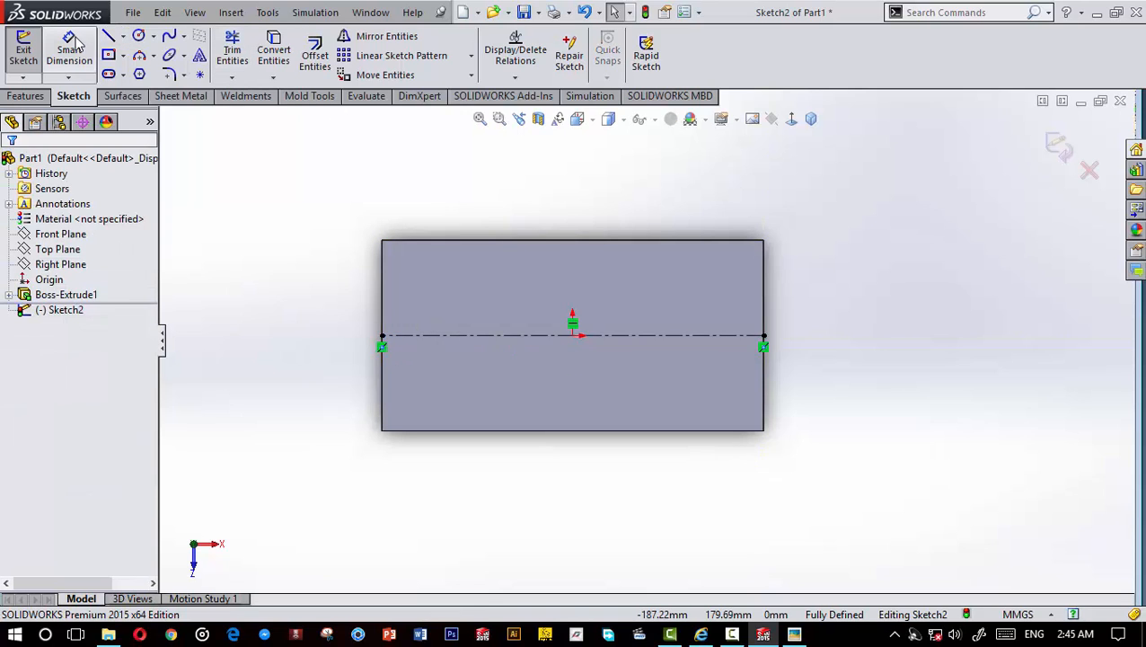
# Step: Sketch two circles on the centerline, centered about 94 mm and 27 mm right of the origin, with radii about 12 mm and 13 mm
pyautogui.click(139, 35)
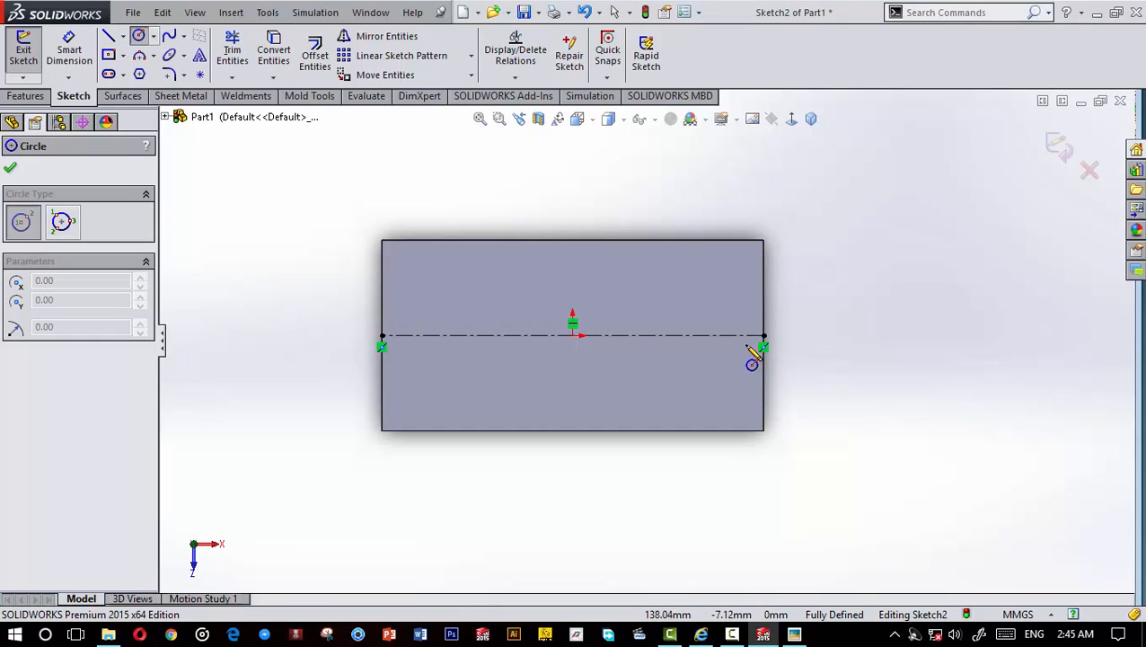
pyautogui.click(692, 335)
pyautogui.click(703, 346)
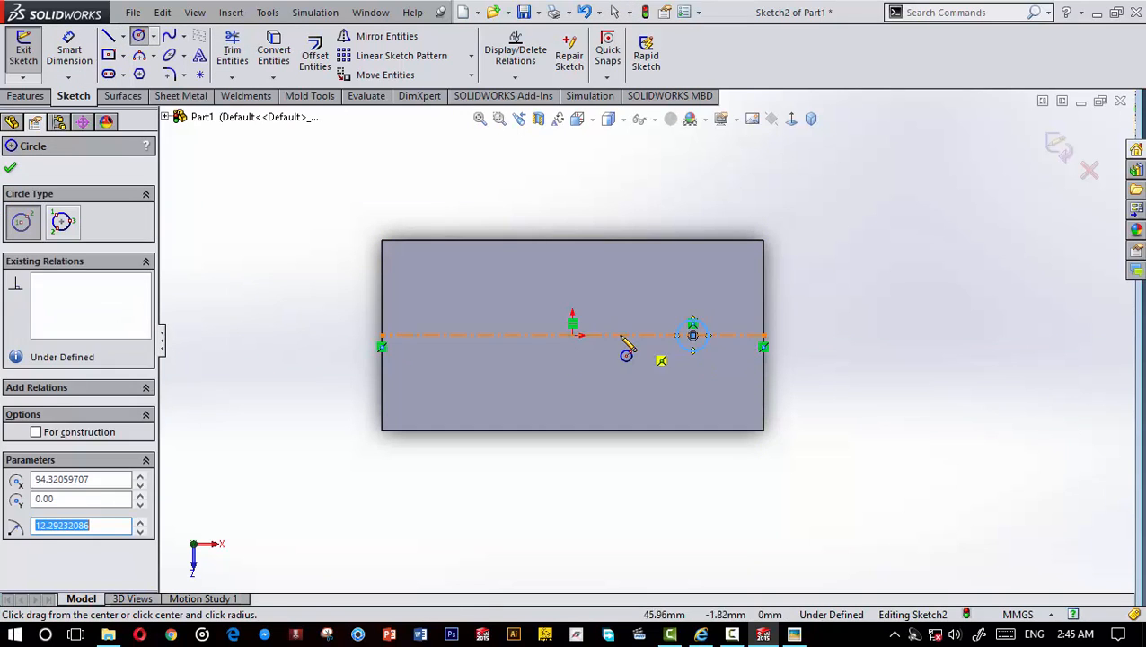
pyautogui.click(606, 335)
pyautogui.click(617, 345)
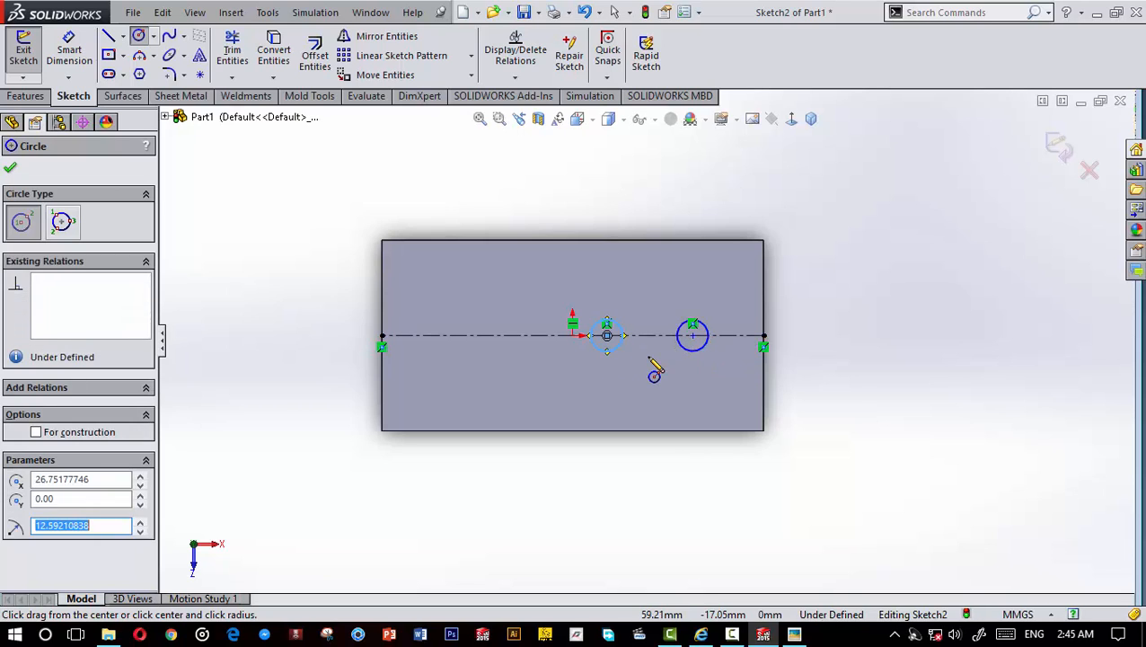
pyautogui.press('Escape')
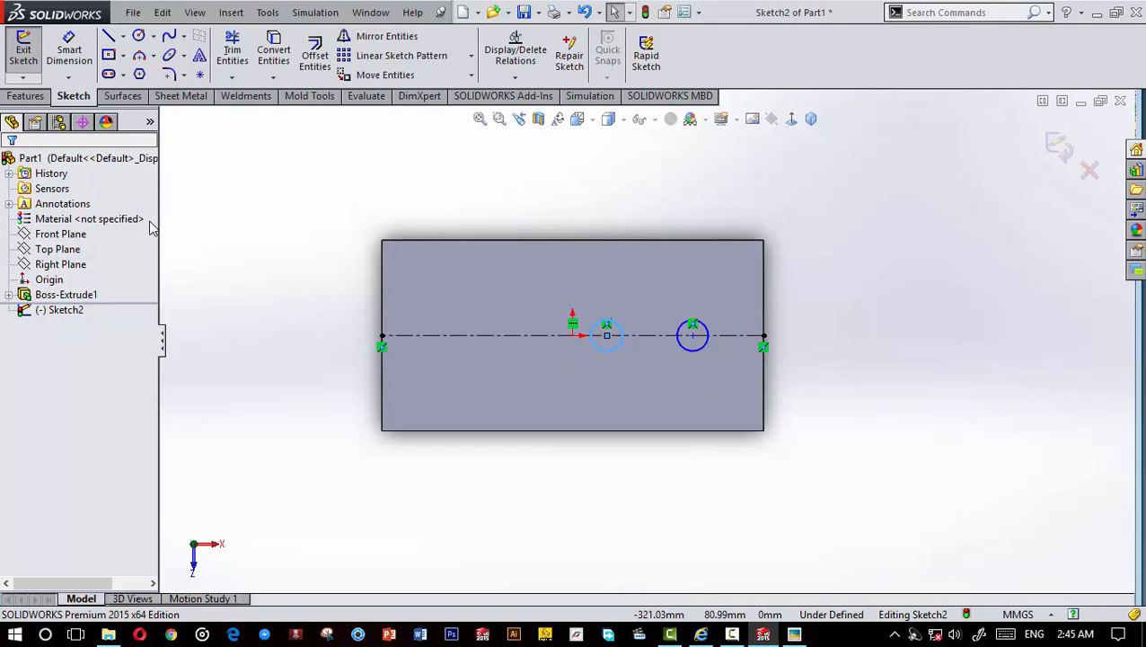
# Step: Dimension both circles to a diameter of 20 mm
pyautogui.click(69, 49)
pyautogui.click(618, 349)
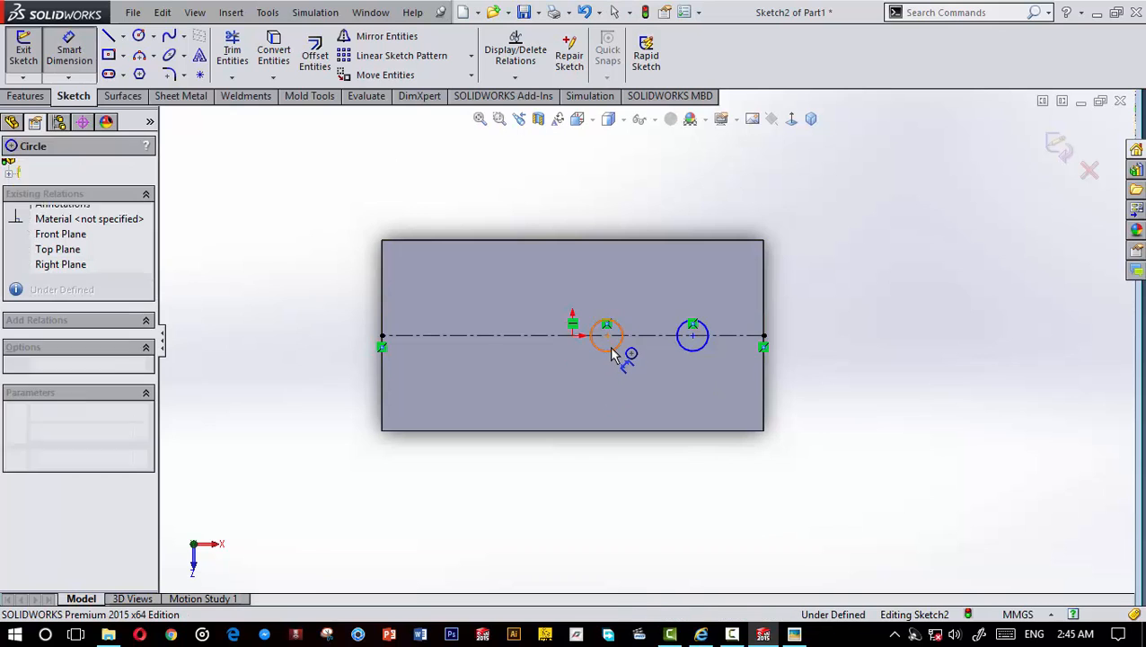
pyautogui.click(632, 524)
pyautogui.write('20')
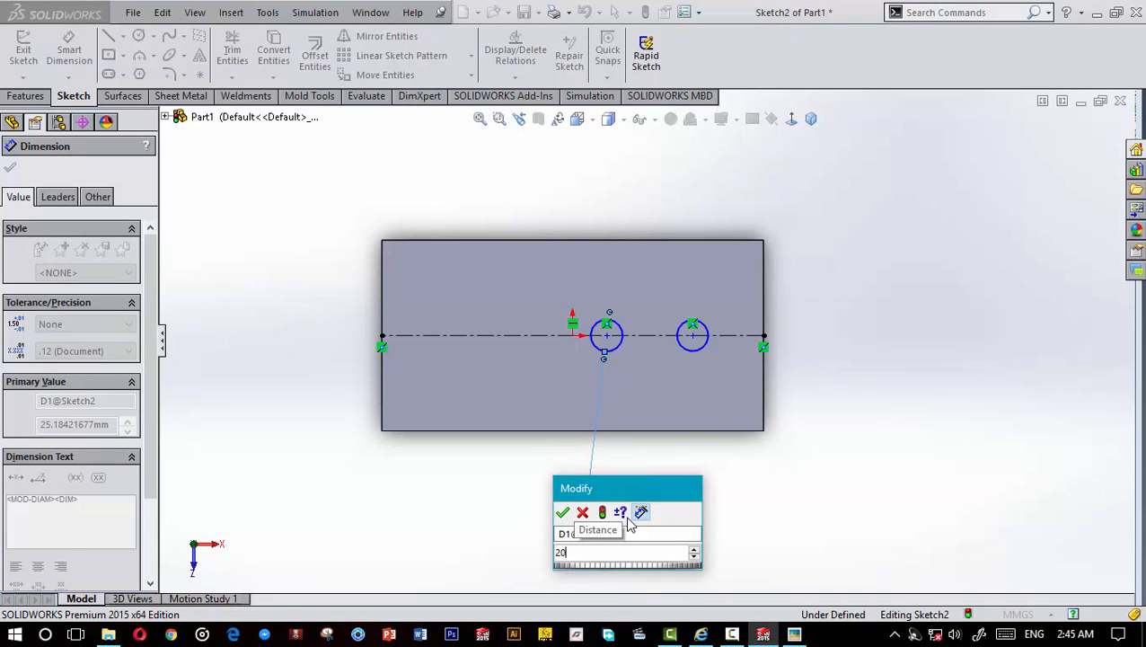
pyautogui.press('Return')
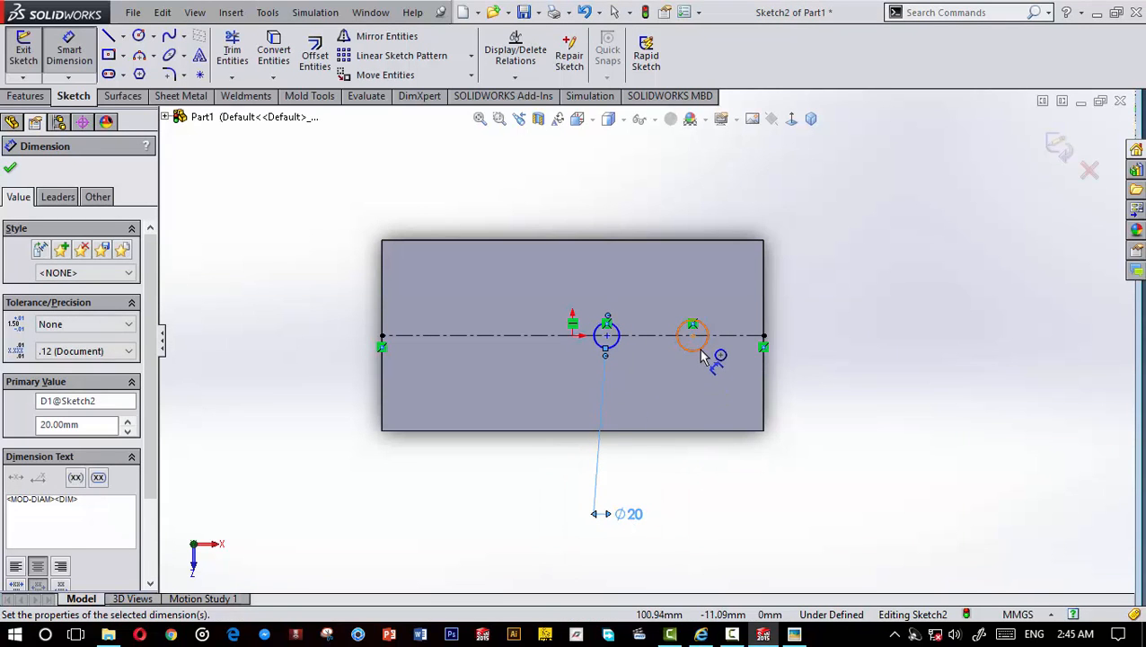
pyautogui.click(702, 356)
pyautogui.click(741, 521)
pyautogui.write('20')
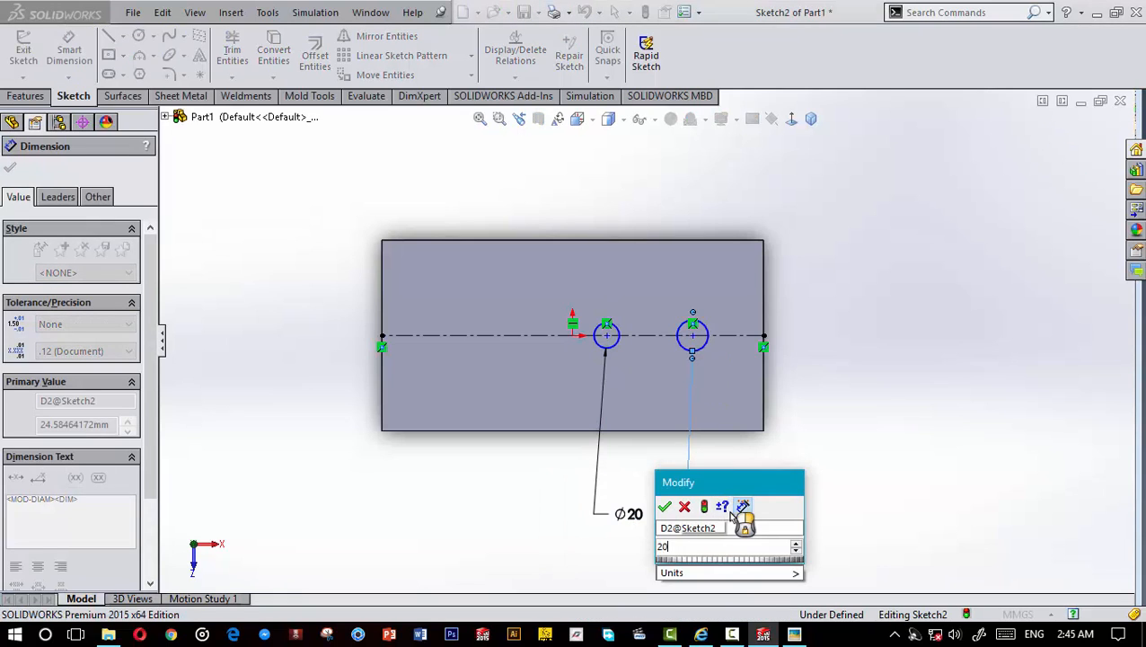
pyautogui.press('Return')
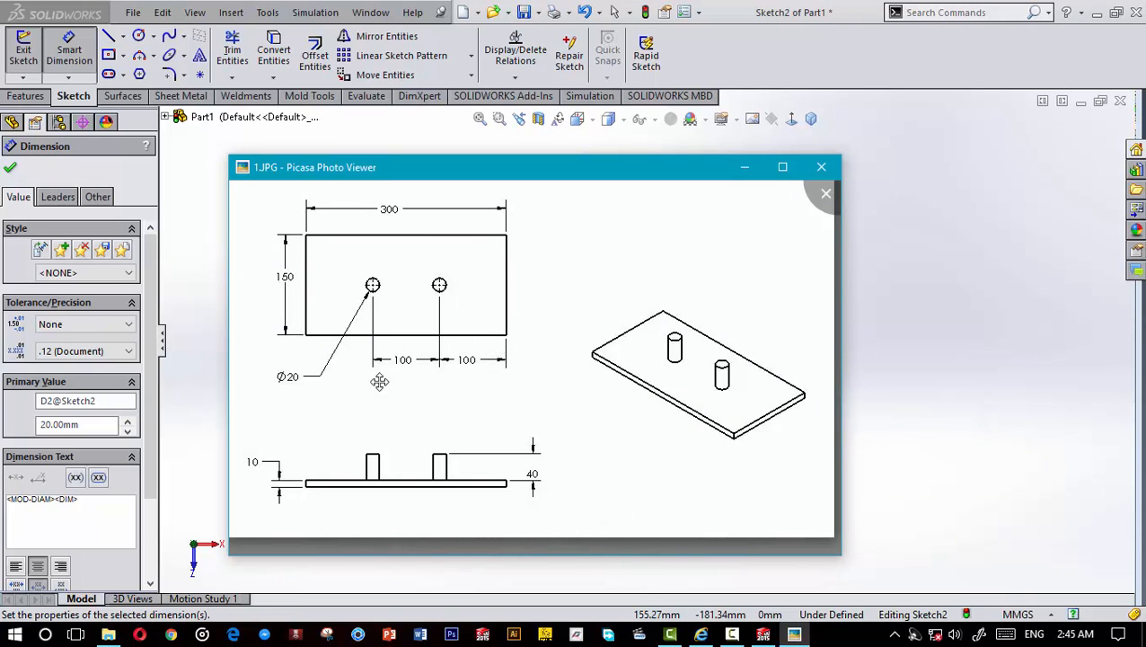
# Step: Dimension the horizontal distance from the plate's lower-right corner to the right circle's center as 100 mm
pyautogui.click(742, 168)
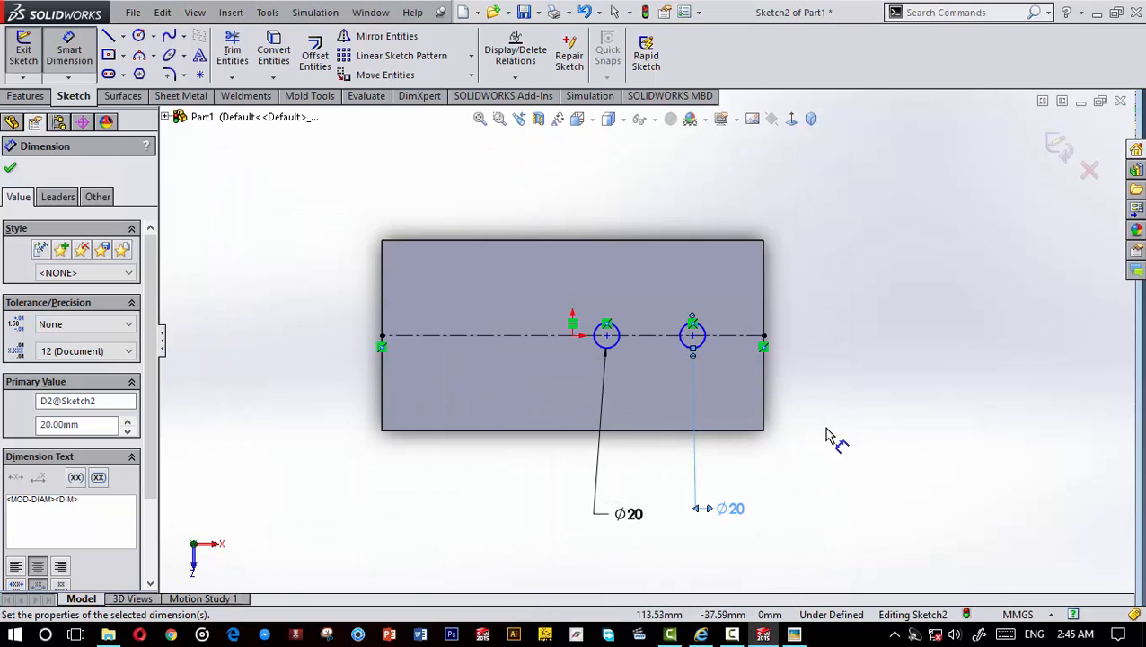
pyautogui.click(764, 431)
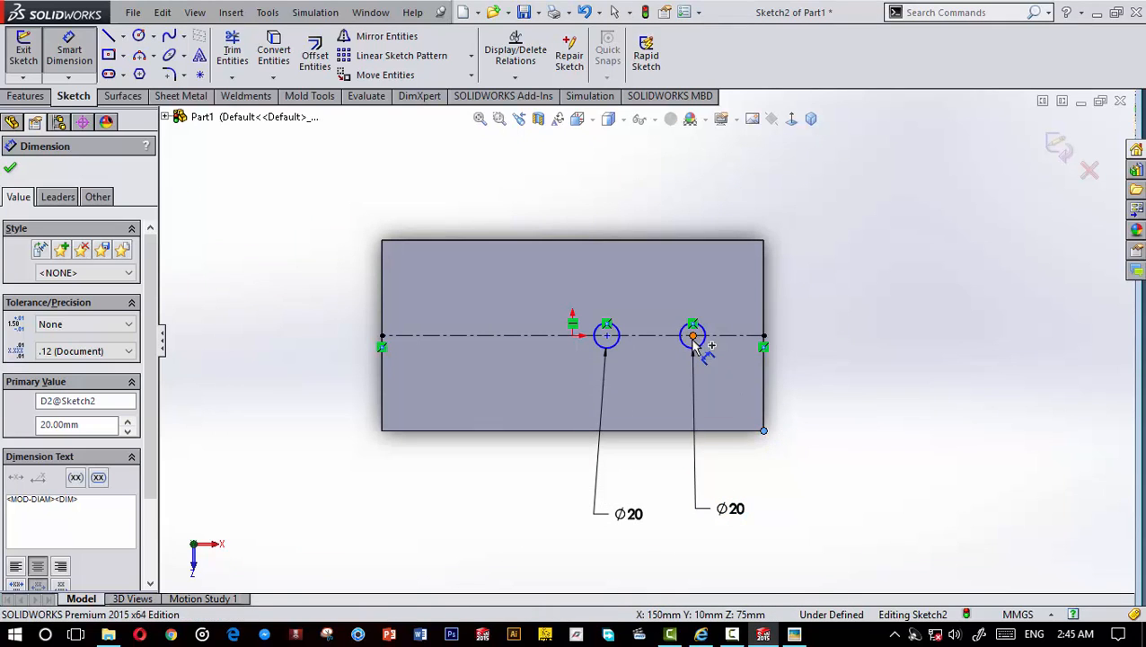
pyautogui.click(692, 335)
pyautogui.click(747, 581)
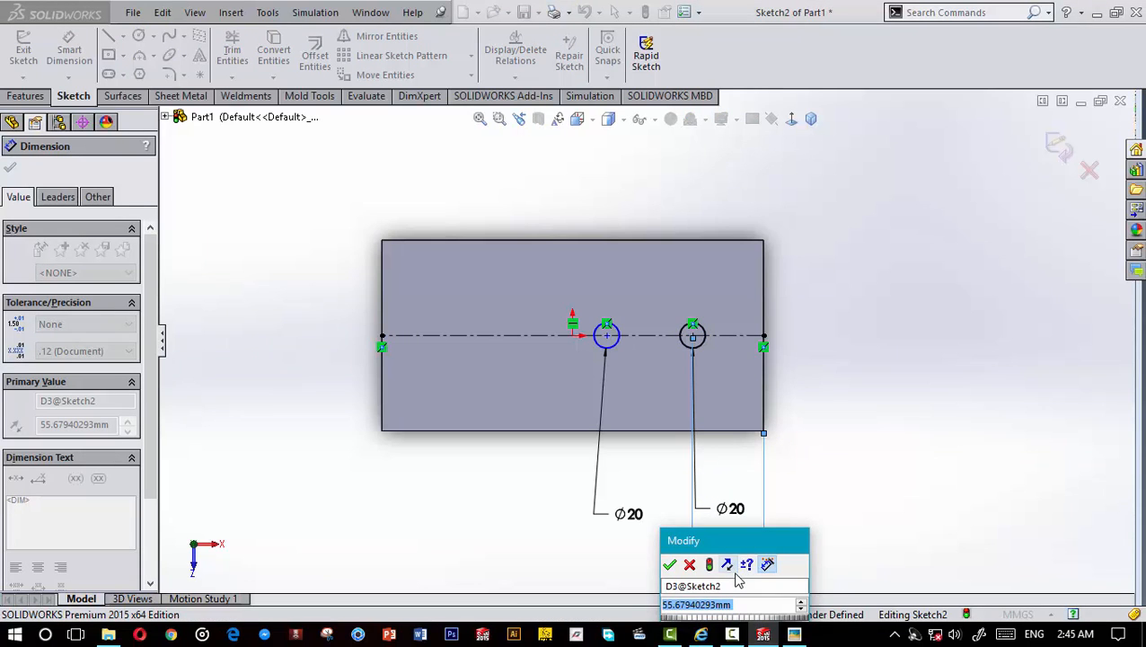
pyautogui.write('100')
pyautogui.press('Return')
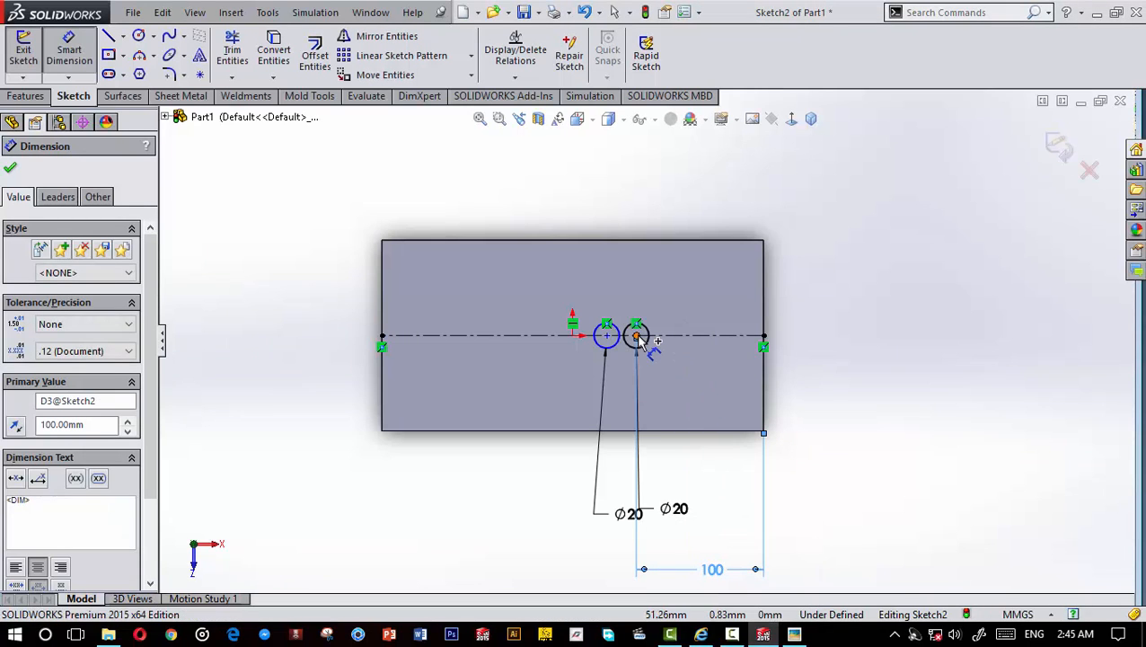
# Step: Dimension the distance between the two circle centers as 100 mm
pyautogui.click(607, 336)
pyautogui.click(636, 336)
pyautogui.click(621, 574)
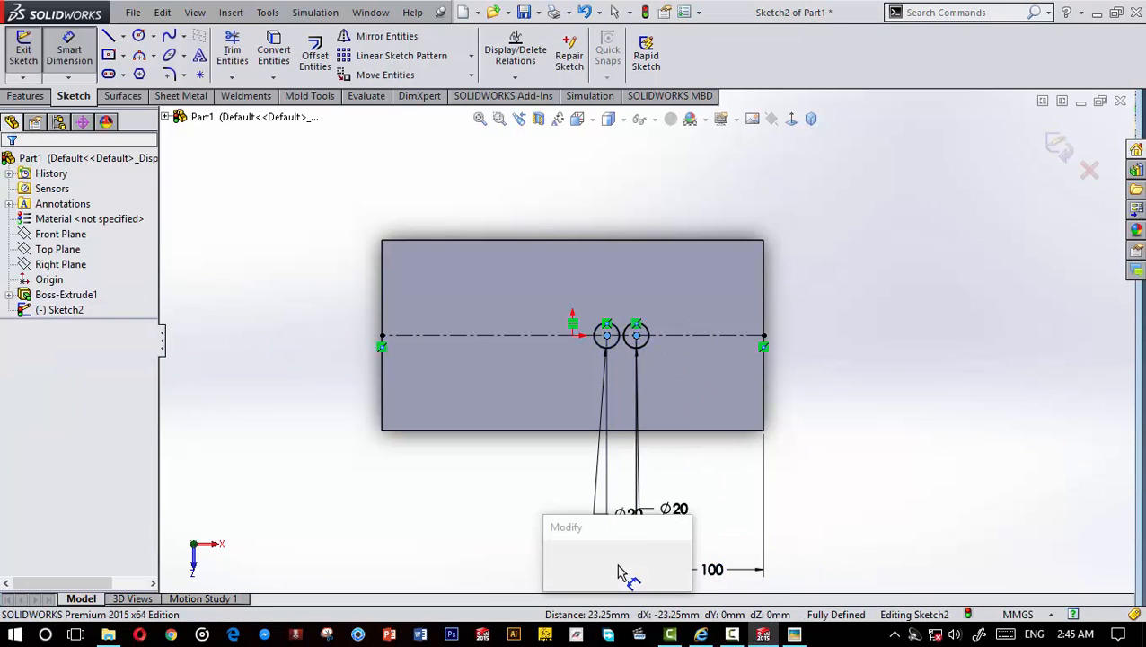
pyautogui.write('100')
pyautogui.press('Return')
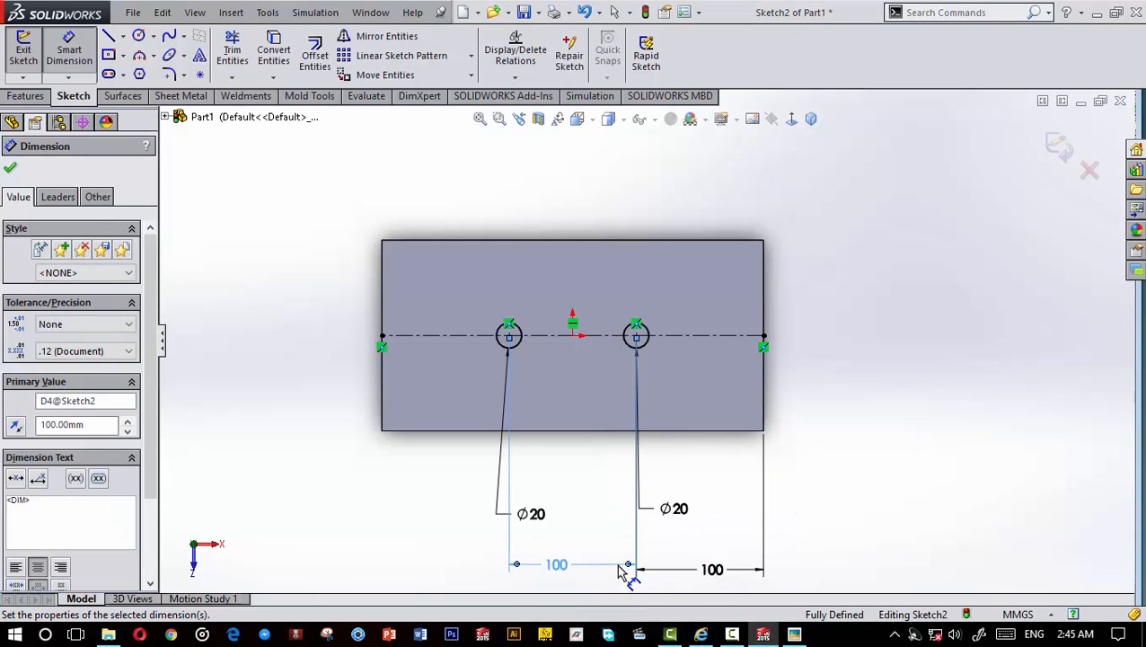
pyautogui.click(10, 168)
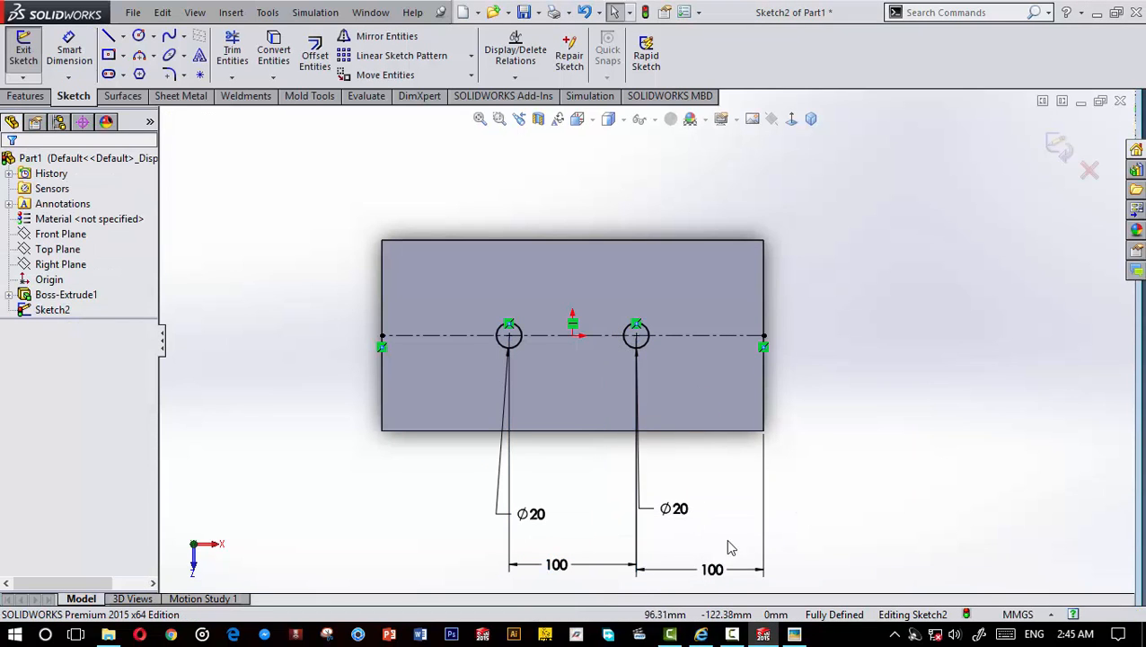
# Step: Check the pin height in the reference drawing and extrude the two 20 mm circles 40 mm up from the plate
pyautogui.click(794, 634)
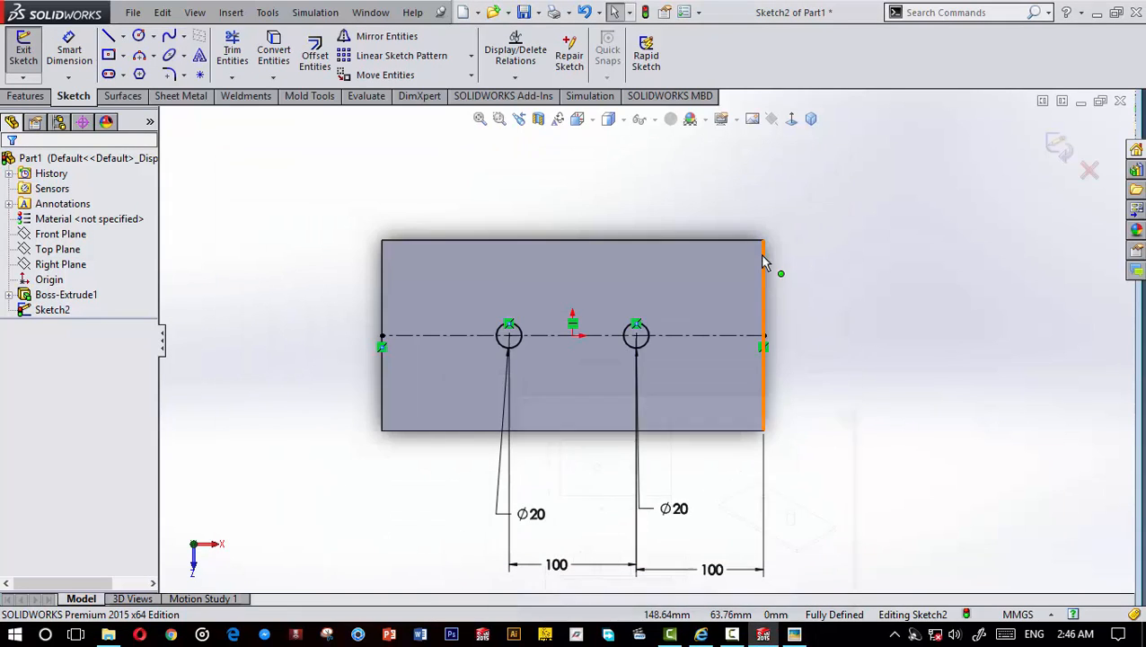
pyautogui.click(745, 167)
pyautogui.click(25, 95)
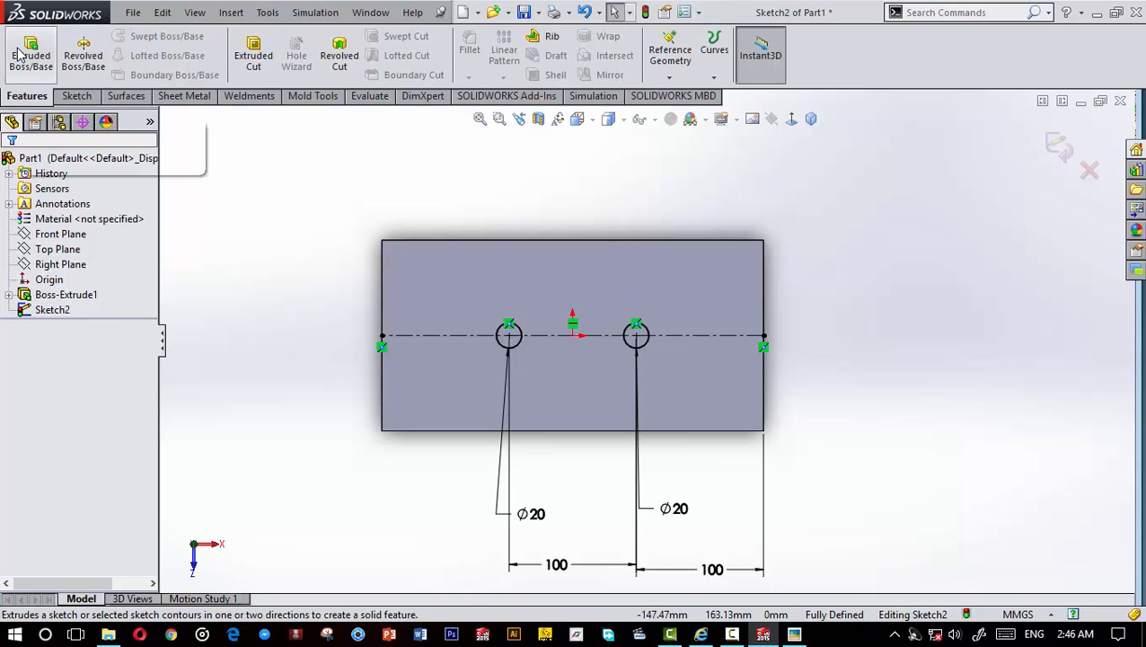
pyautogui.click(31, 54)
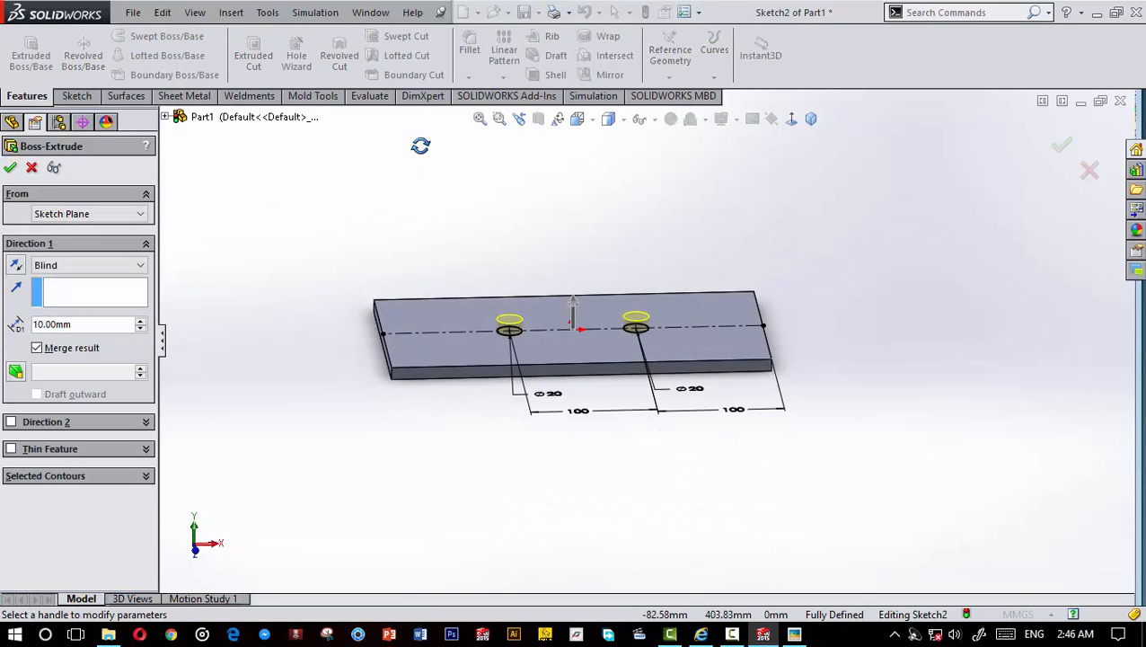
pyautogui.doubleClick(76, 326)
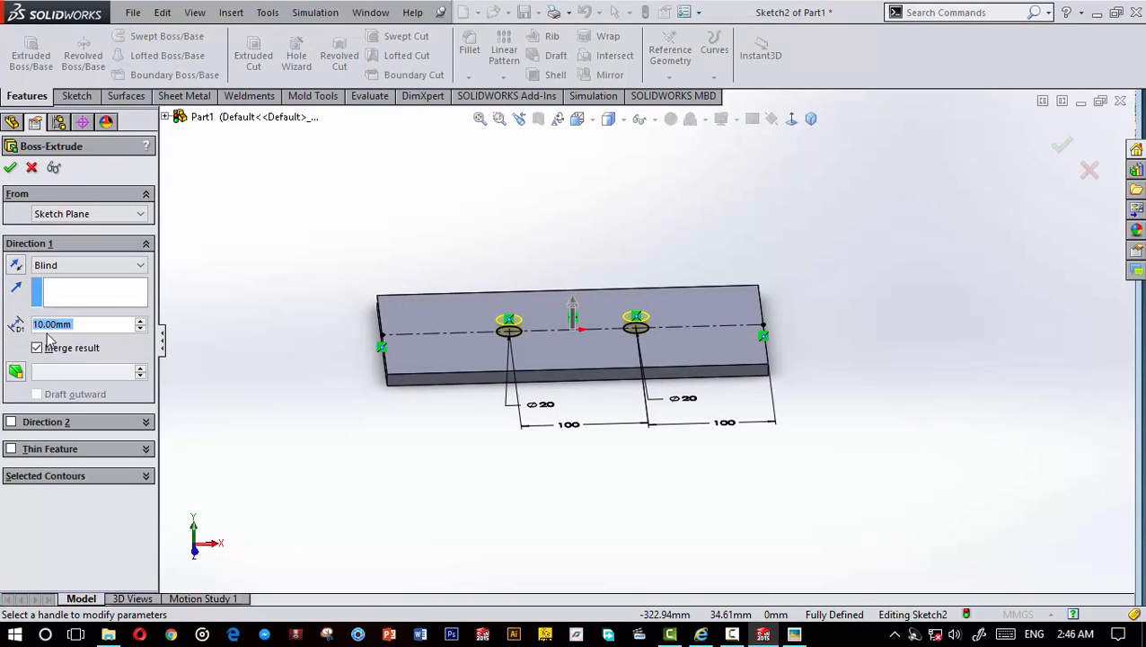
pyautogui.write('40')
pyautogui.press('Return')
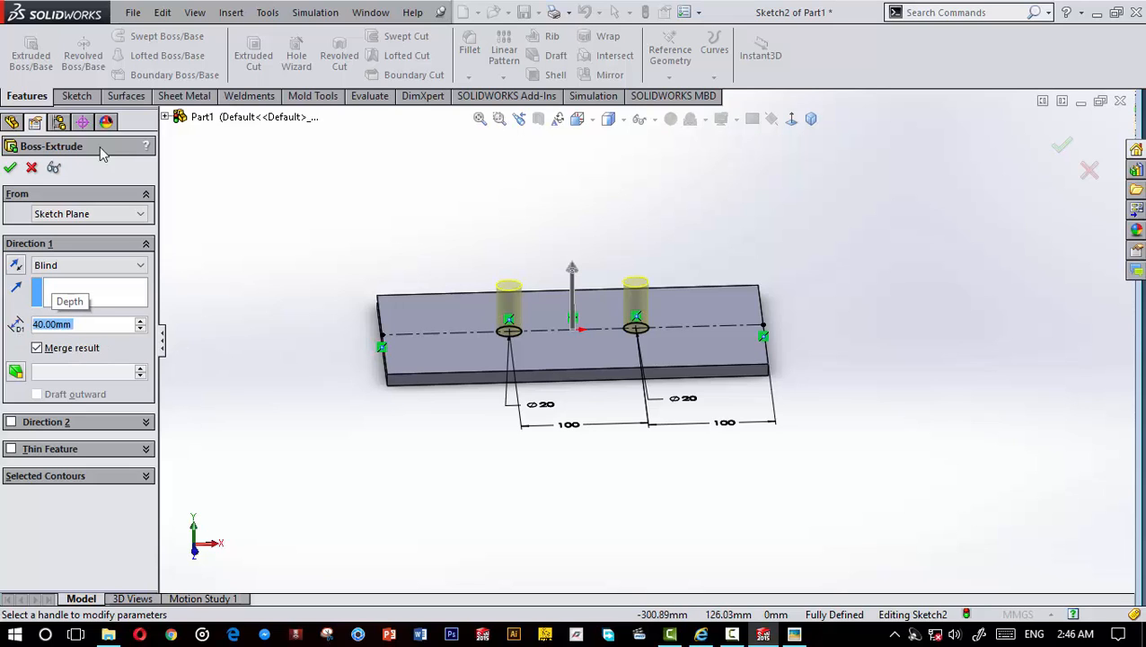
pyautogui.click(11, 168)
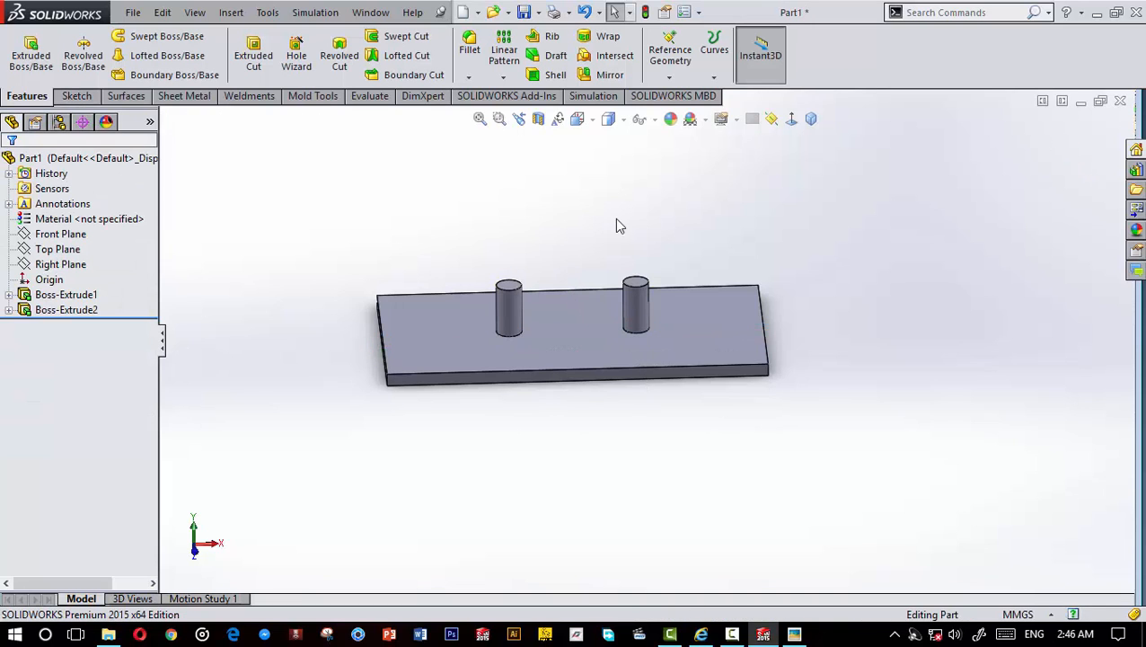
# Step: Compare the isometric view with the Geneva animation and apply a cyan color to the whole body of plate and pins
pyautogui.click(811, 119)
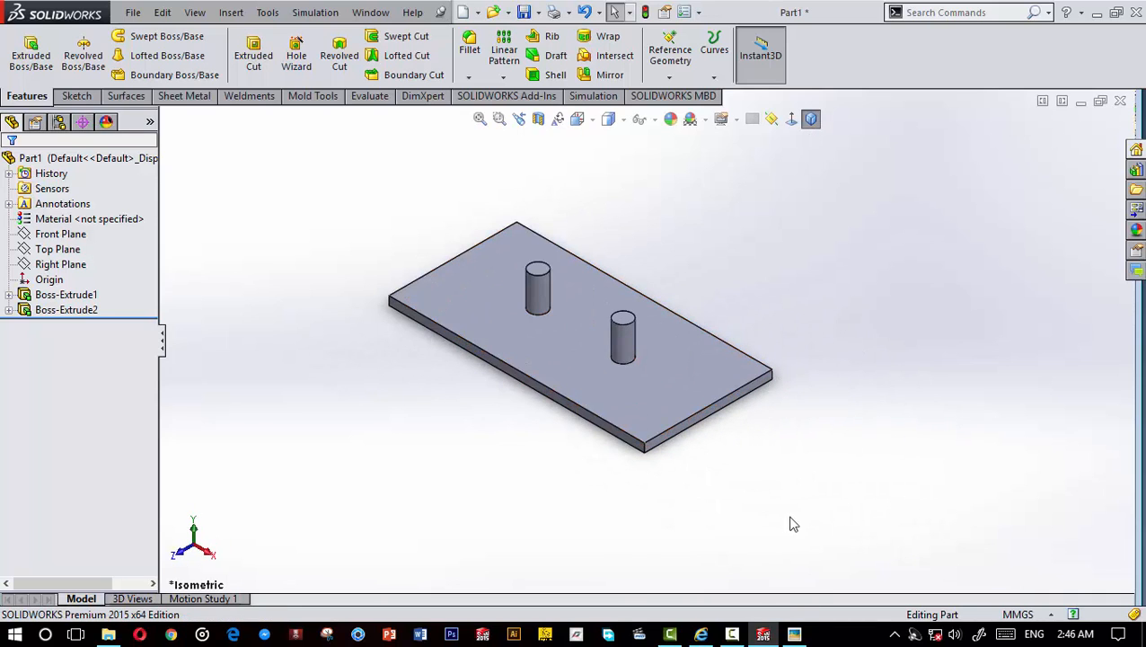
pyautogui.click(698, 633)
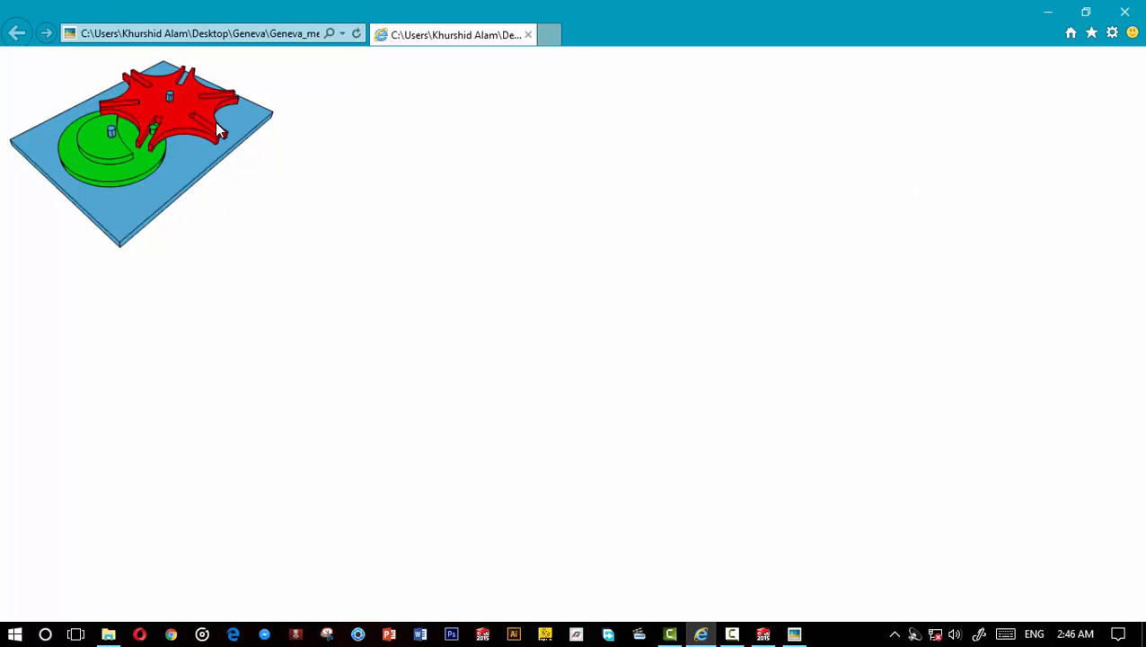
pyautogui.click(1048, 11)
pyautogui.click(701, 373)
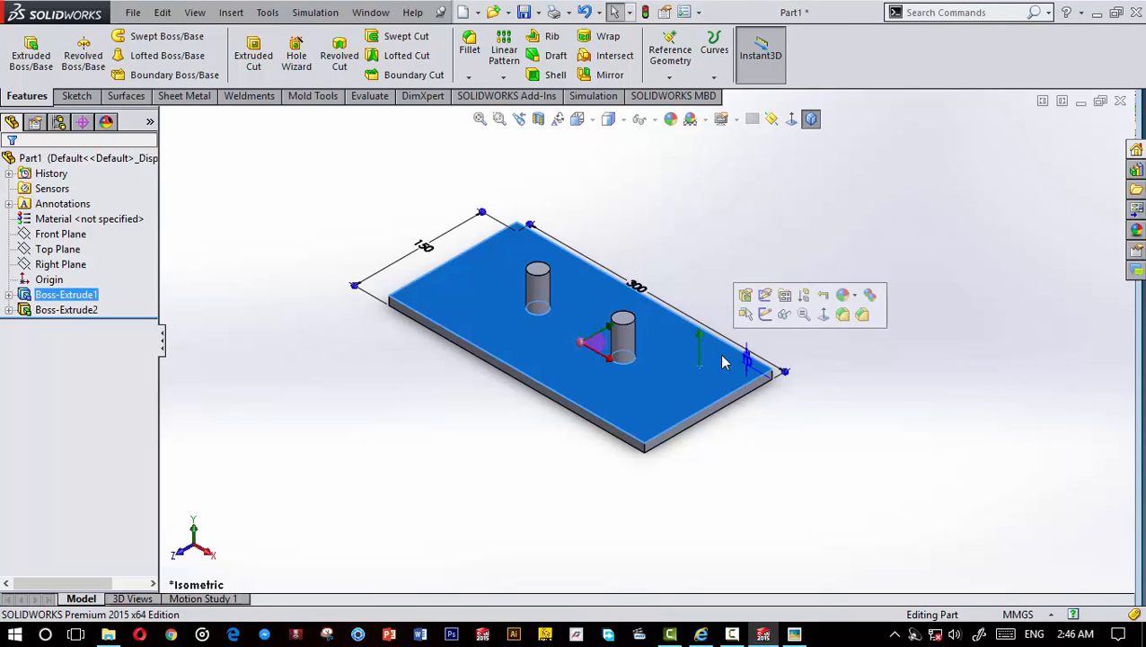
pyautogui.click(852, 301)
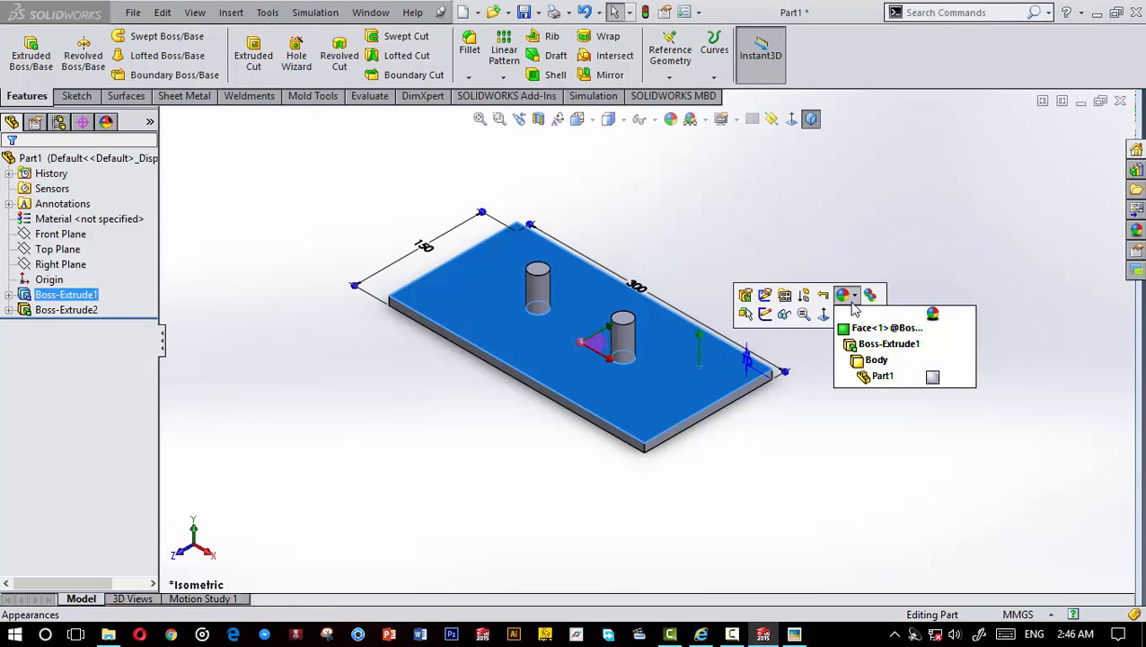
pyautogui.click(873, 359)
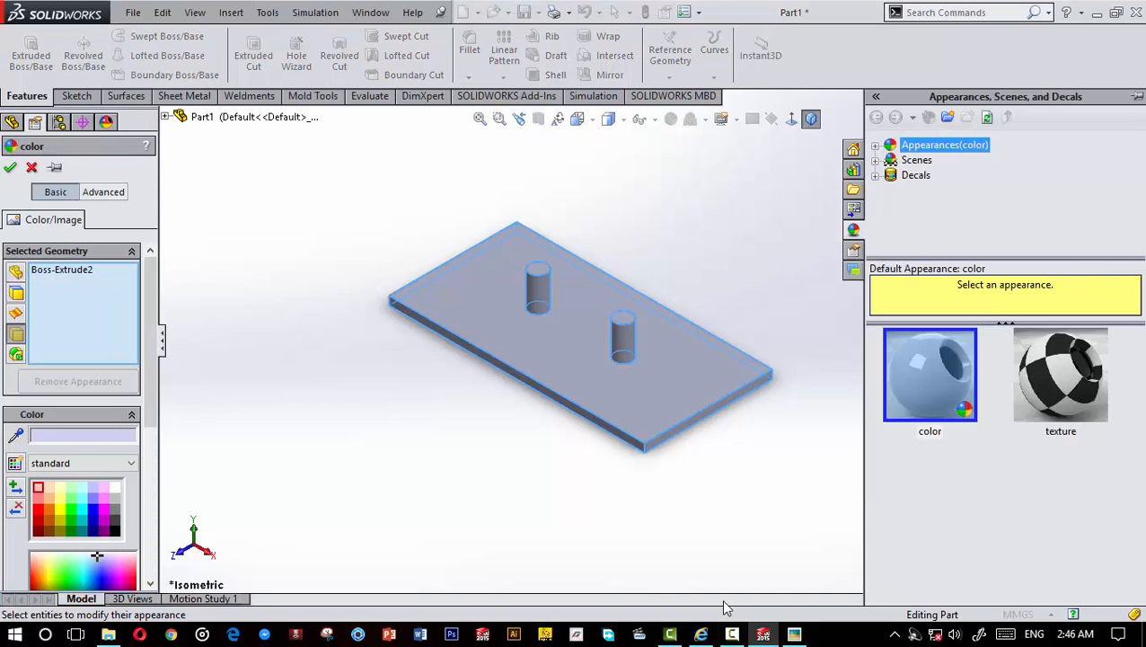
pyautogui.click(702, 635)
pyautogui.click(703, 635)
pyautogui.click(82, 516)
pyautogui.click(87, 508)
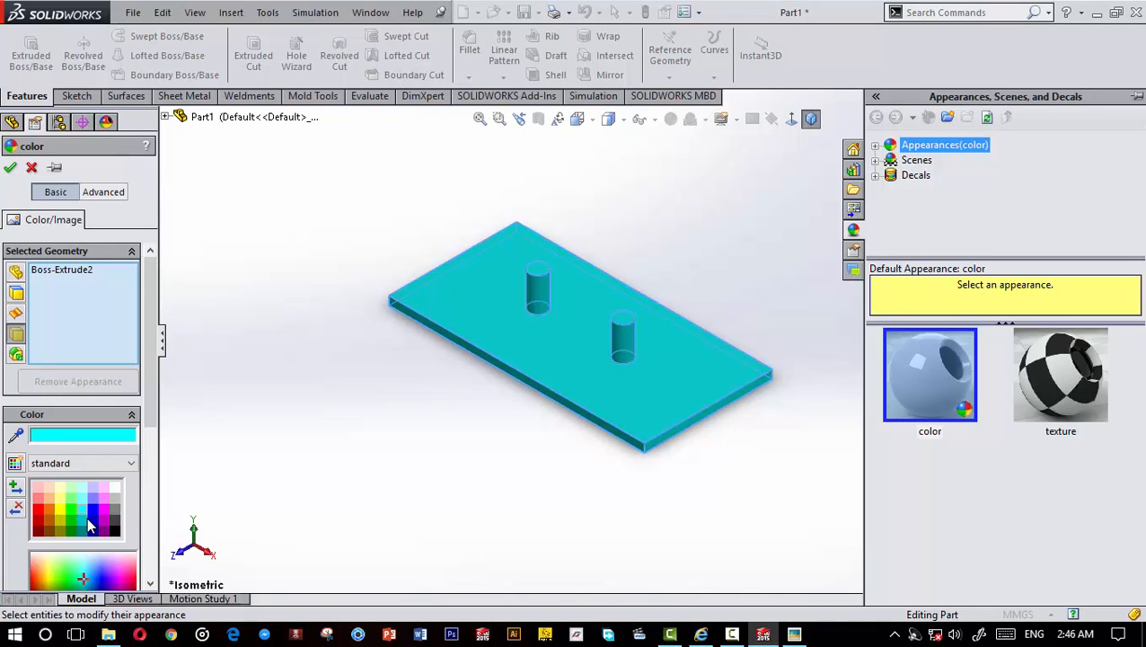
pyautogui.click(400, 483)
pyautogui.click(10, 168)
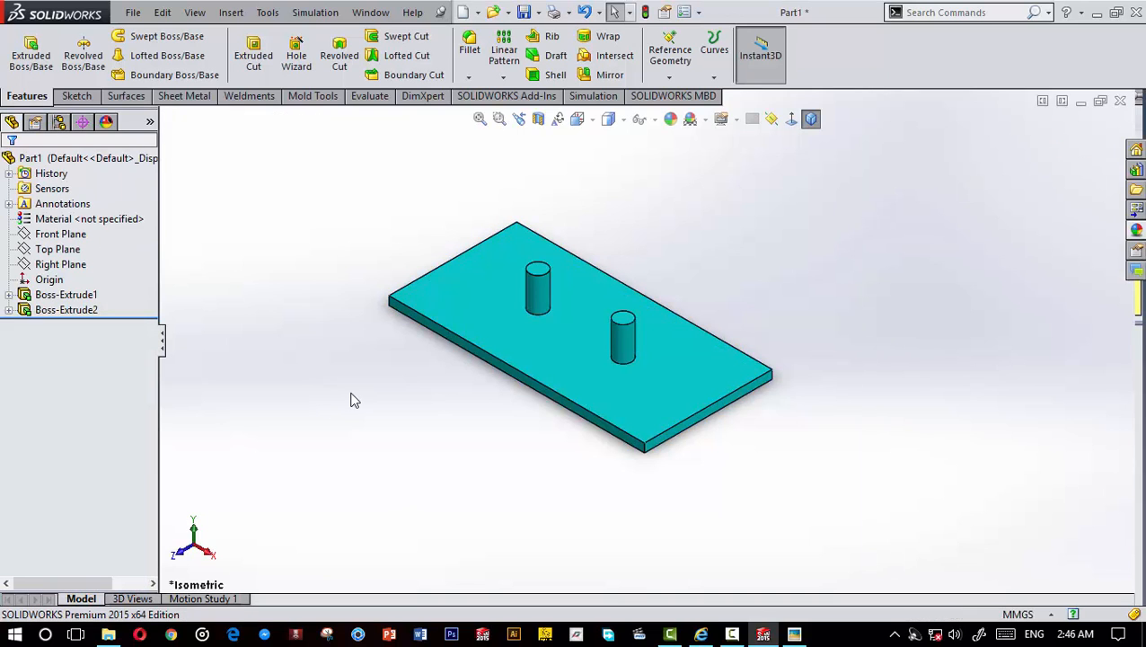
# Step: Save the part as Part1 in a new Desktop folder named assembly and close the document
pyautogui.scroll(4, 660, 338)
pyautogui.scroll(-2, 655, 328)
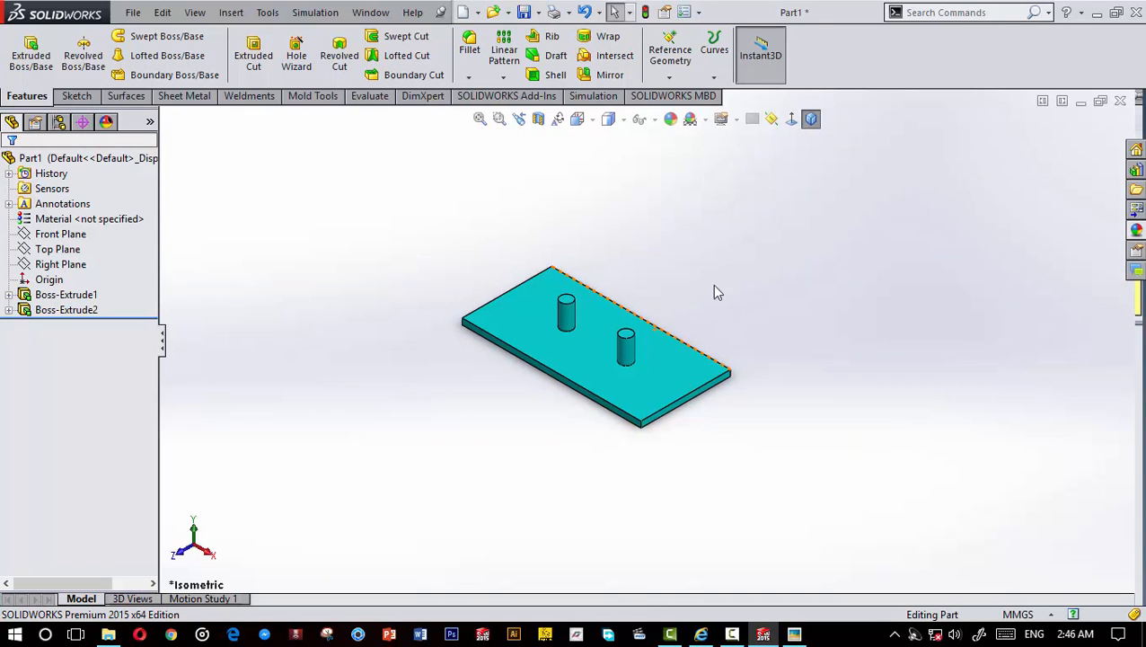
pyautogui.click(132, 13)
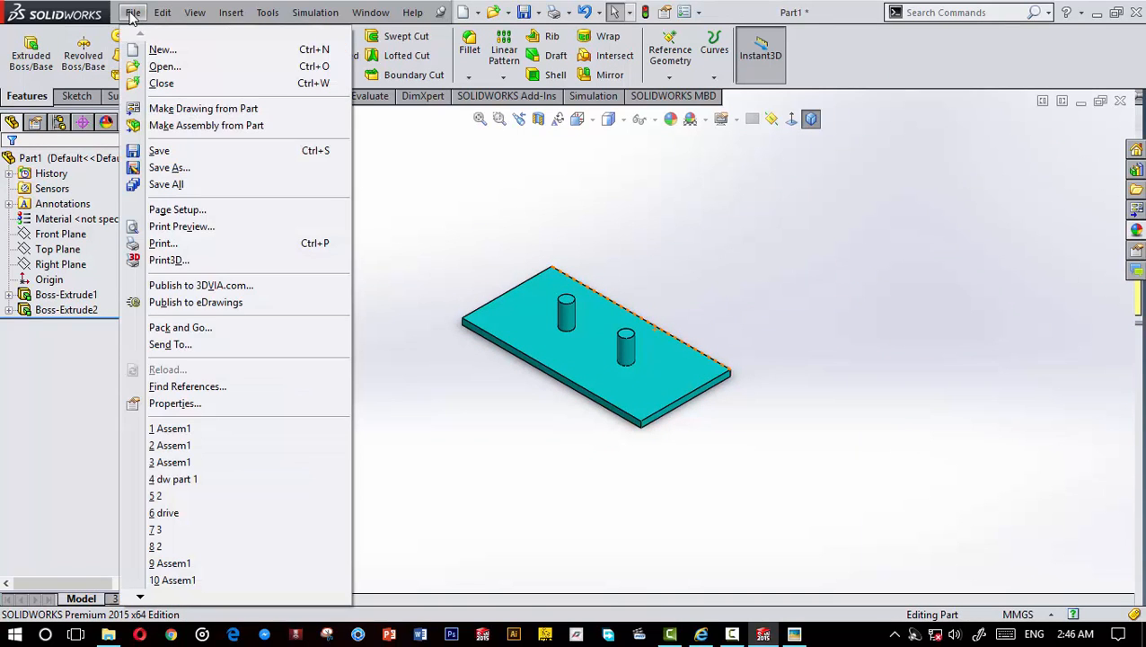
pyautogui.click(158, 151)
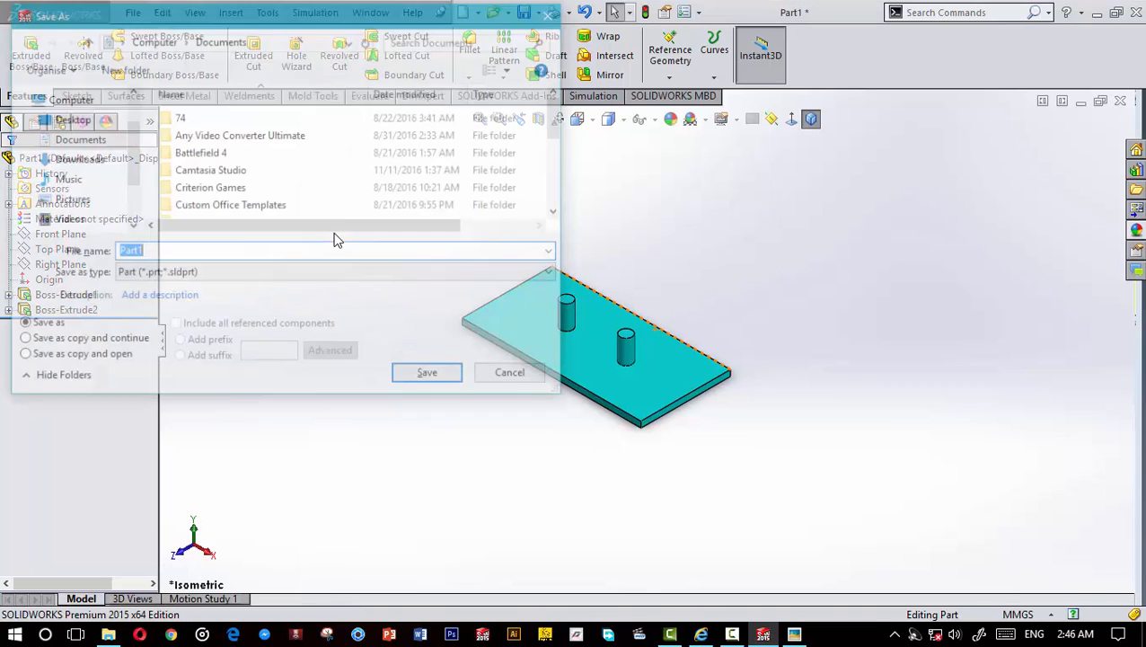
pyautogui.click(70, 118)
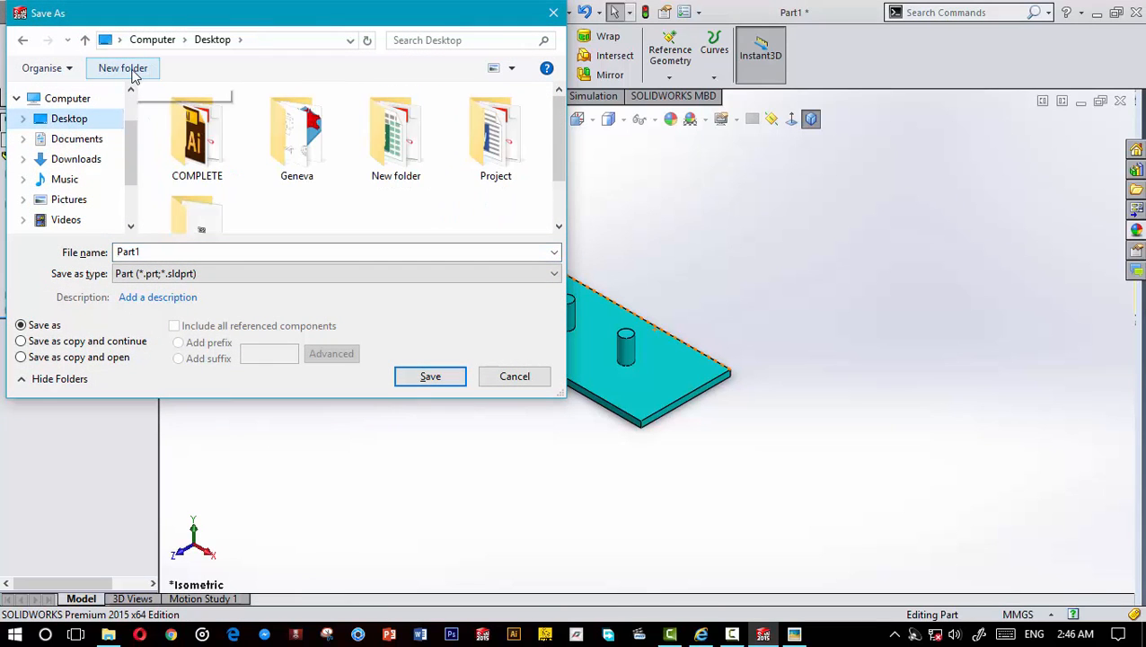
pyautogui.click(132, 71)
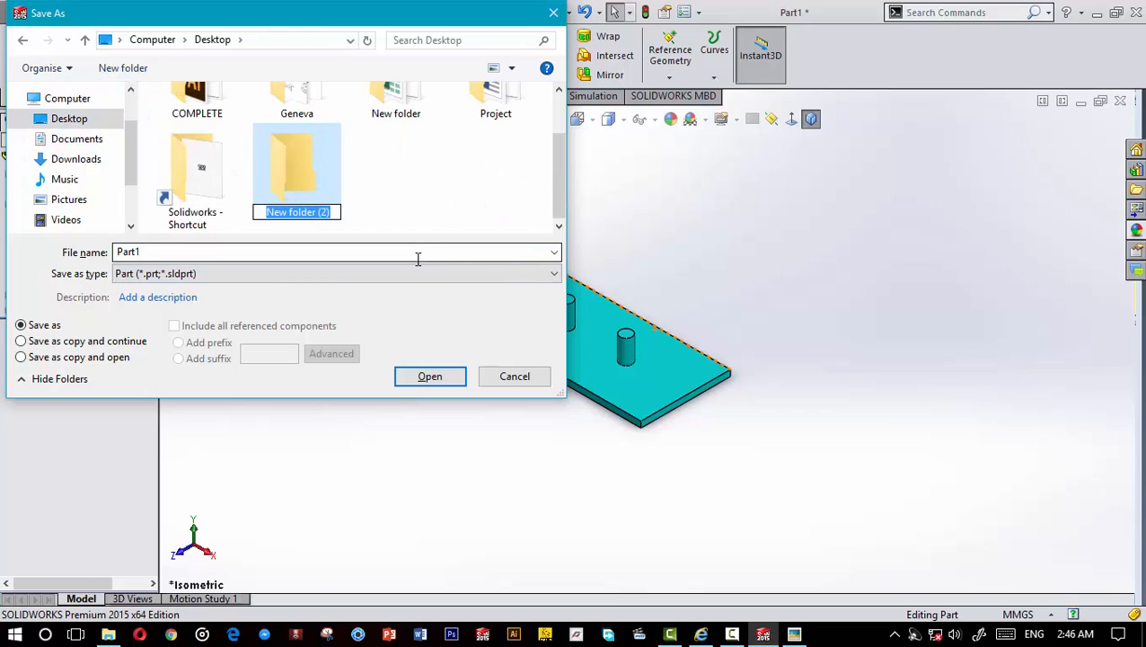
pyautogui.write('a')
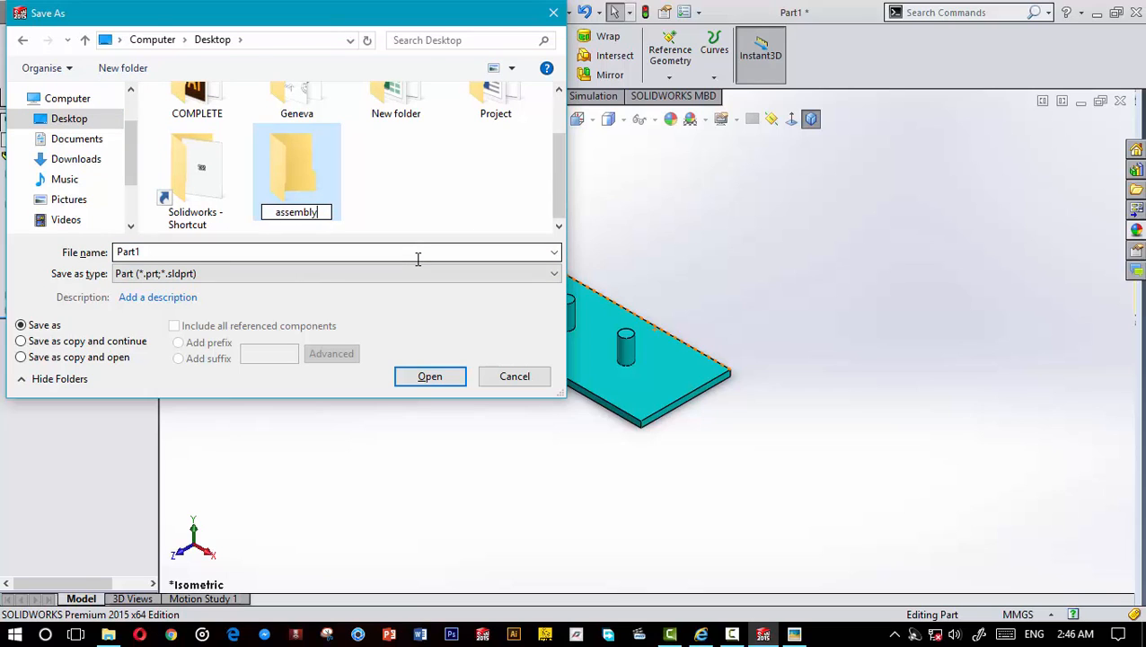
pyautogui.write('ssembly')
pyautogui.press('Return')
pyautogui.press('Return')
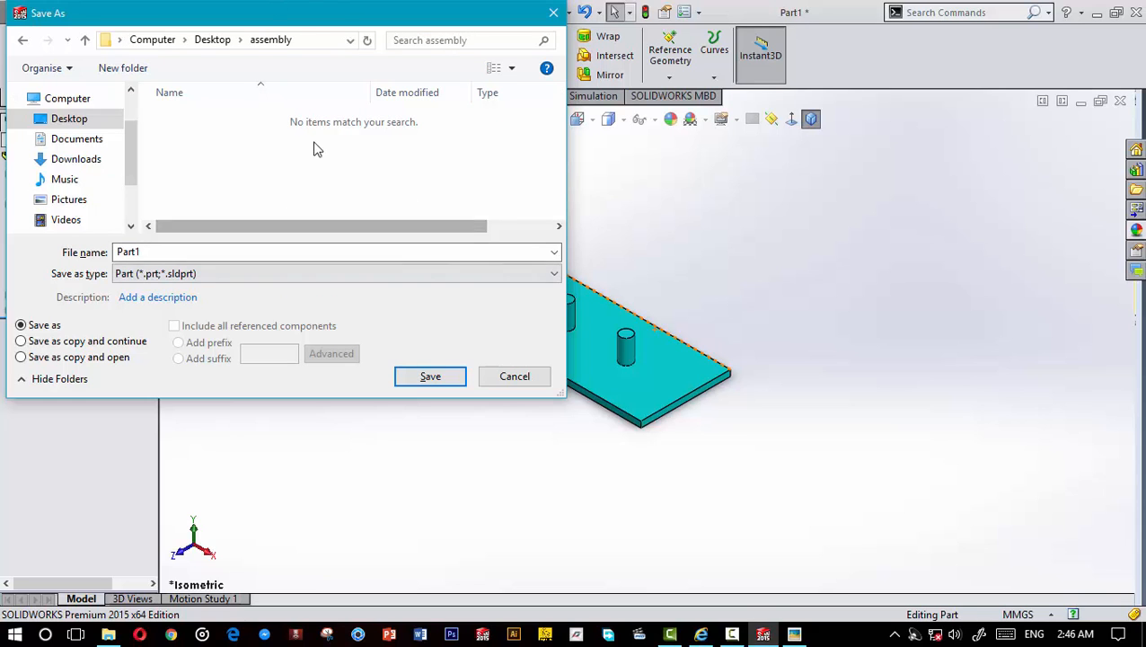
pyautogui.click(455, 377)
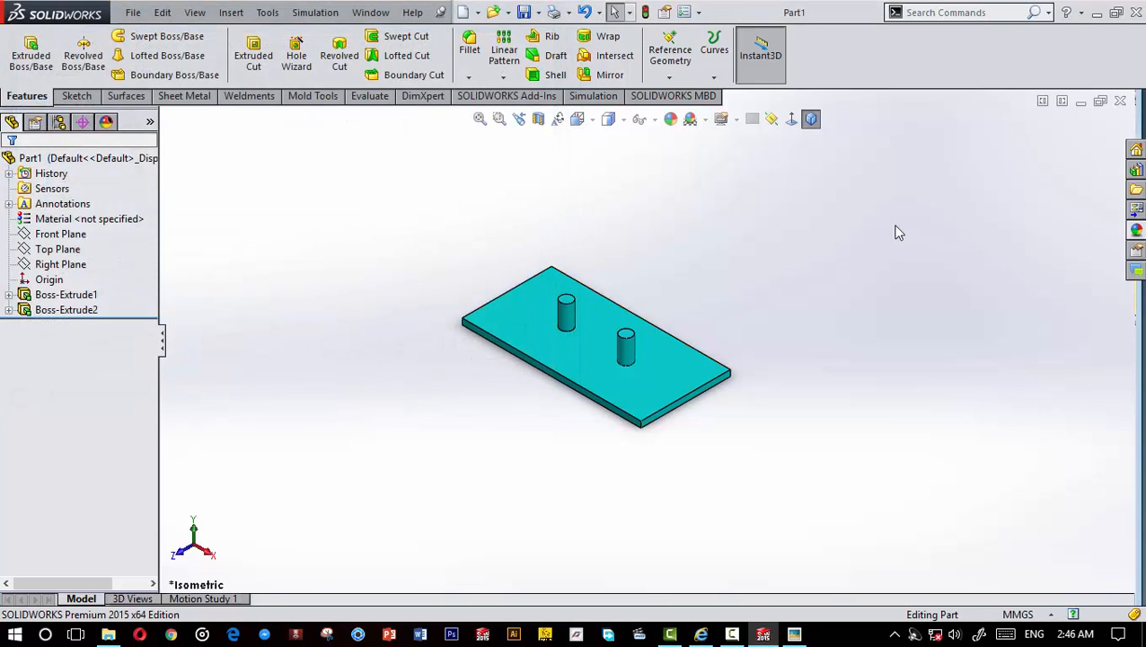
pyautogui.click(1123, 101)
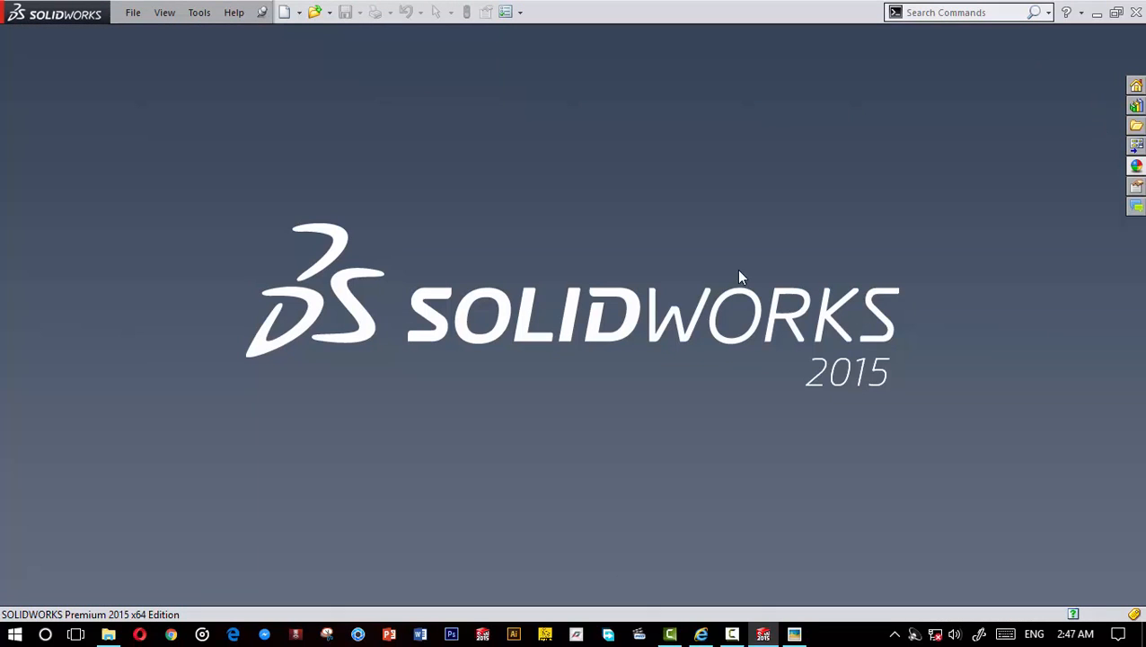
# Step: Review the Geneva animation in Internet Explorer and bring up the driver disc drawing 2.JPG in Picasa Photo Viewer
pyautogui.click(701, 634)
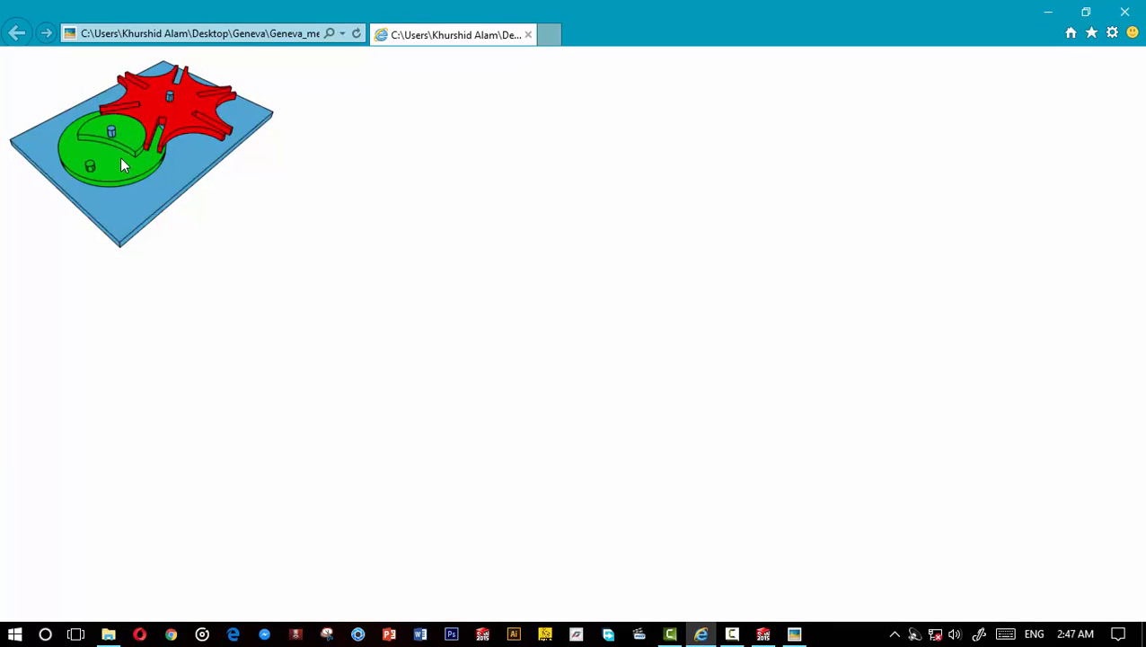
pyautogui.click(1047, 12)
pyautogui.click(794, 634)
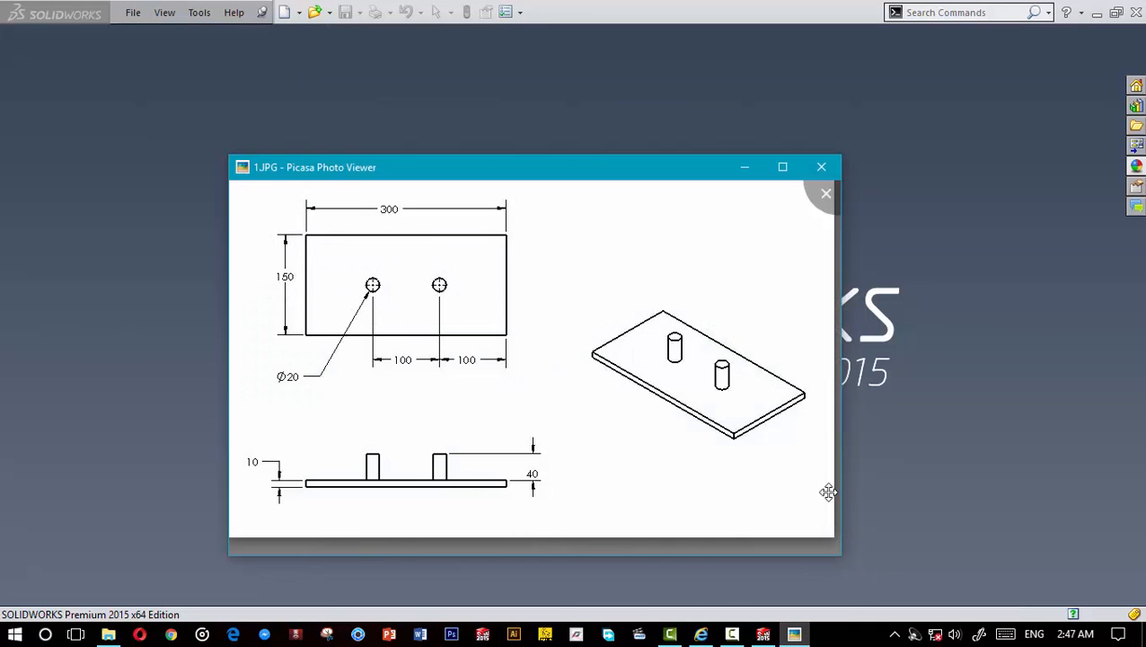
pyautogui.click(562, 543)
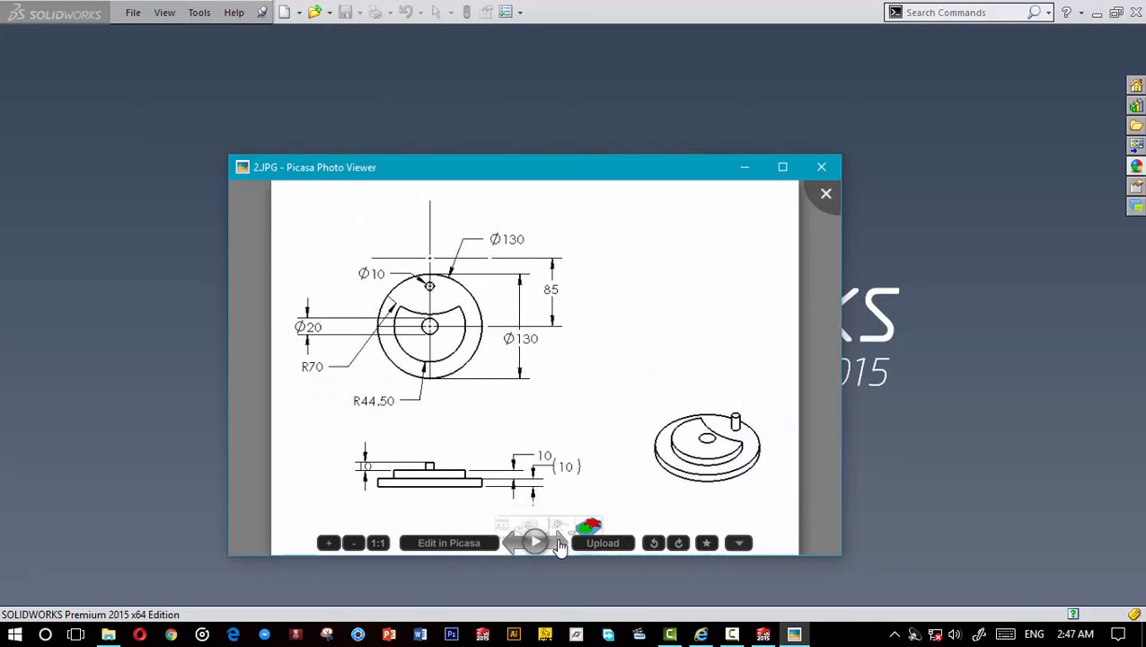
pyautogui.moveTo(660, 187); pyautogui.dragTo(761, 130)
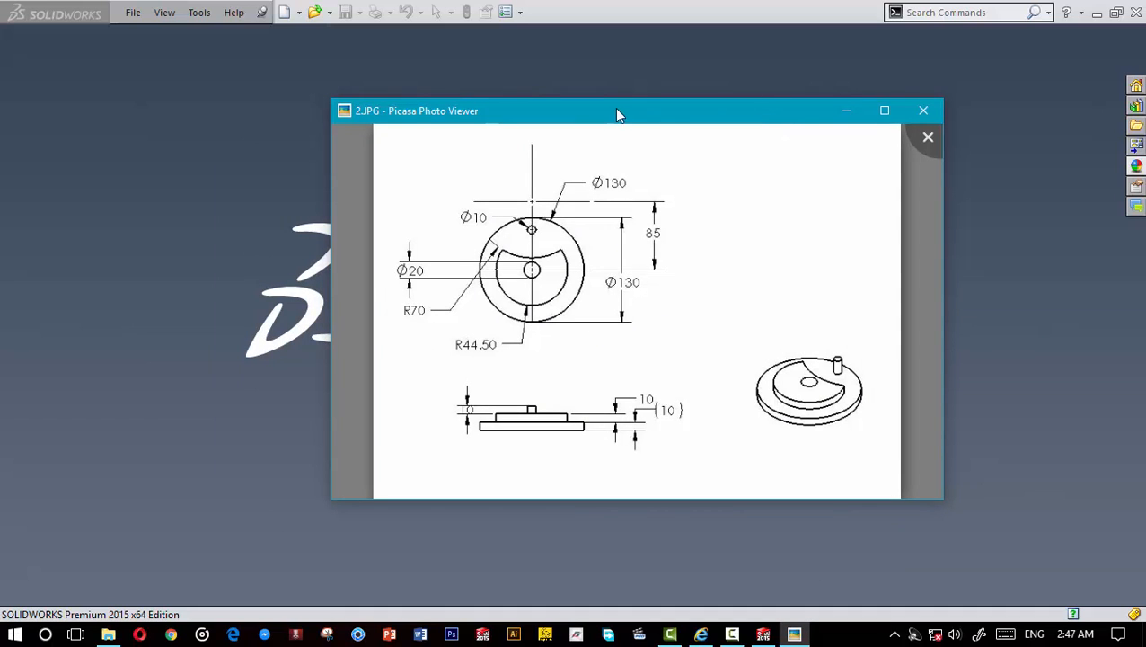
pyautogui.moveTo(673, 119); pyautogui.dragTo(793, 99)
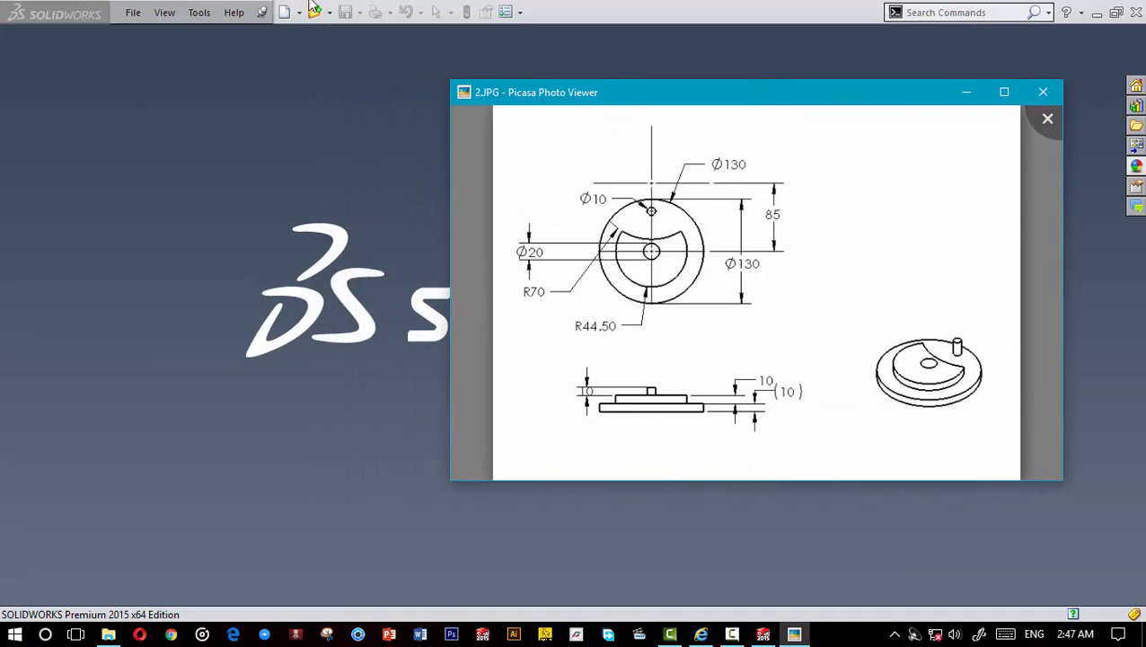
# Step: Create a new part document in SOLIDWORKS
pyautogui.click(286, 11)
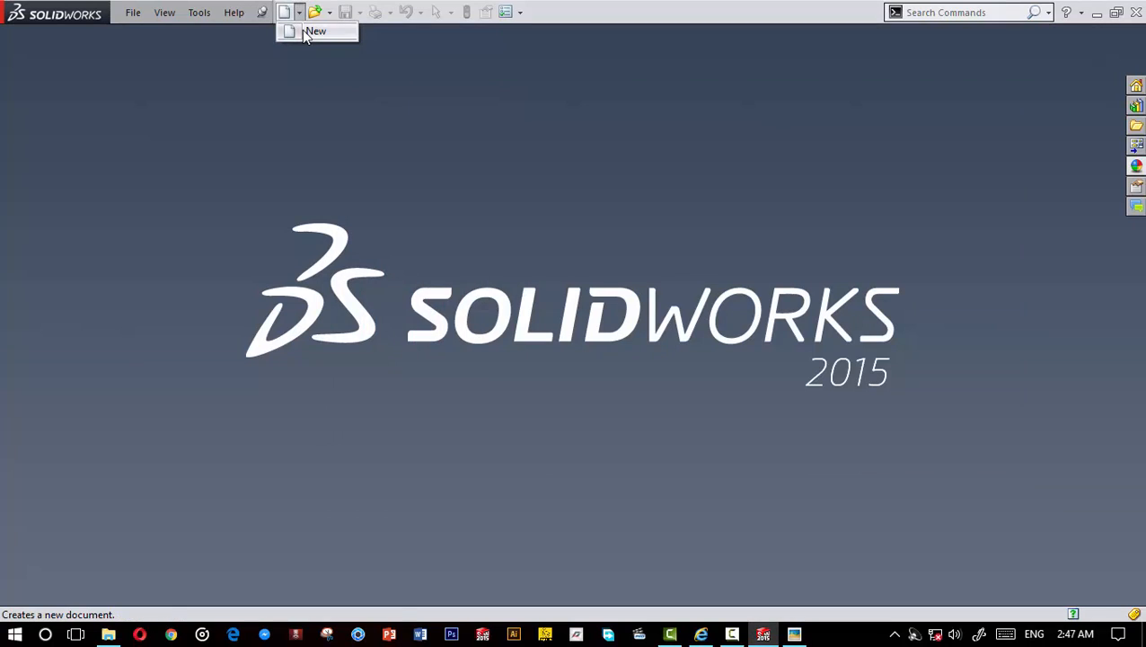
pyautogui.click(310, 31)
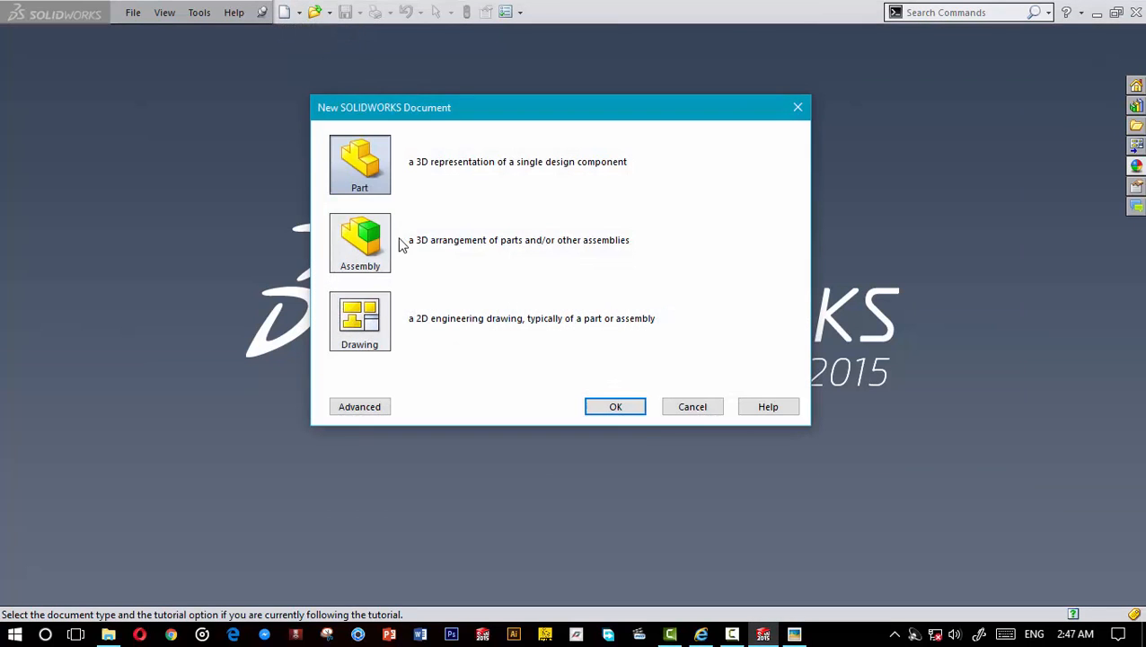
pyautogui.click(621, 405)
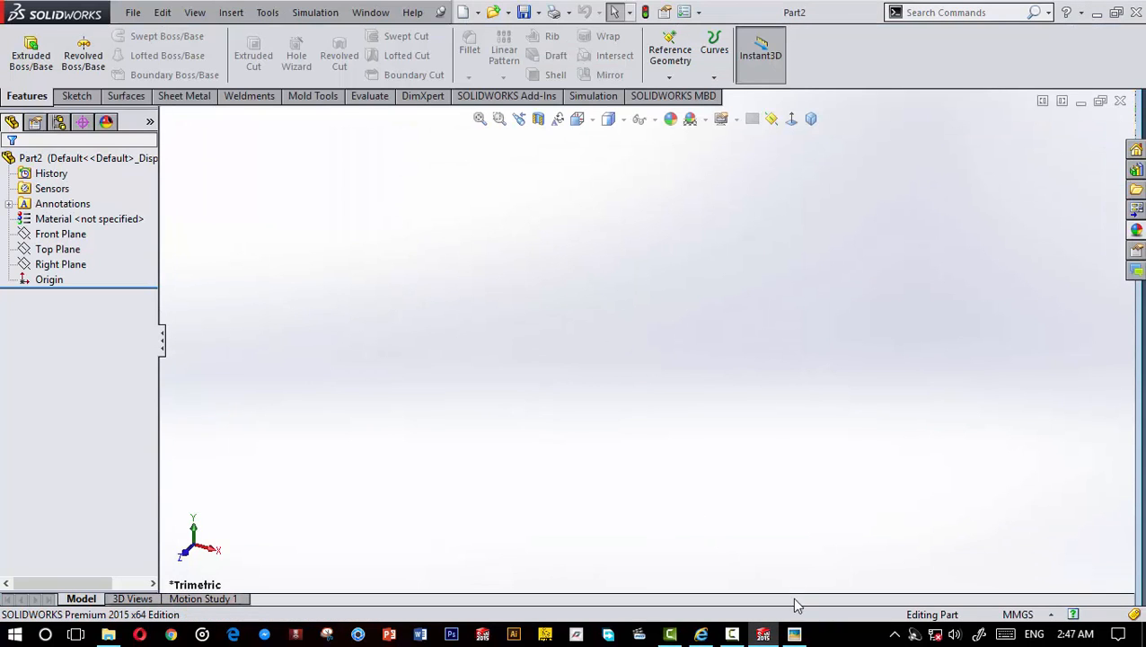
# Step: Enlarge drawing 2.JPG in Picasa Photo Viewer and examine the driver disc's diameters, radii, pin position and layer thicknesses
pyautogui.click(792, 635)
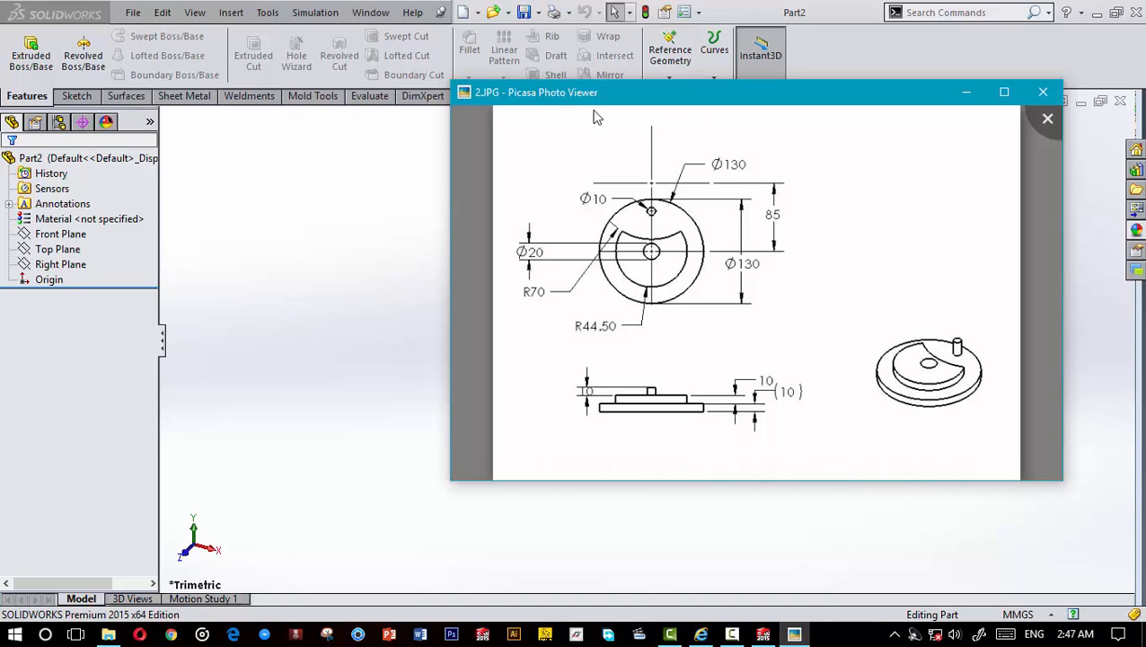
pyautogui.moveTo(694, 99); pyautogui.dragTo(569, 128)
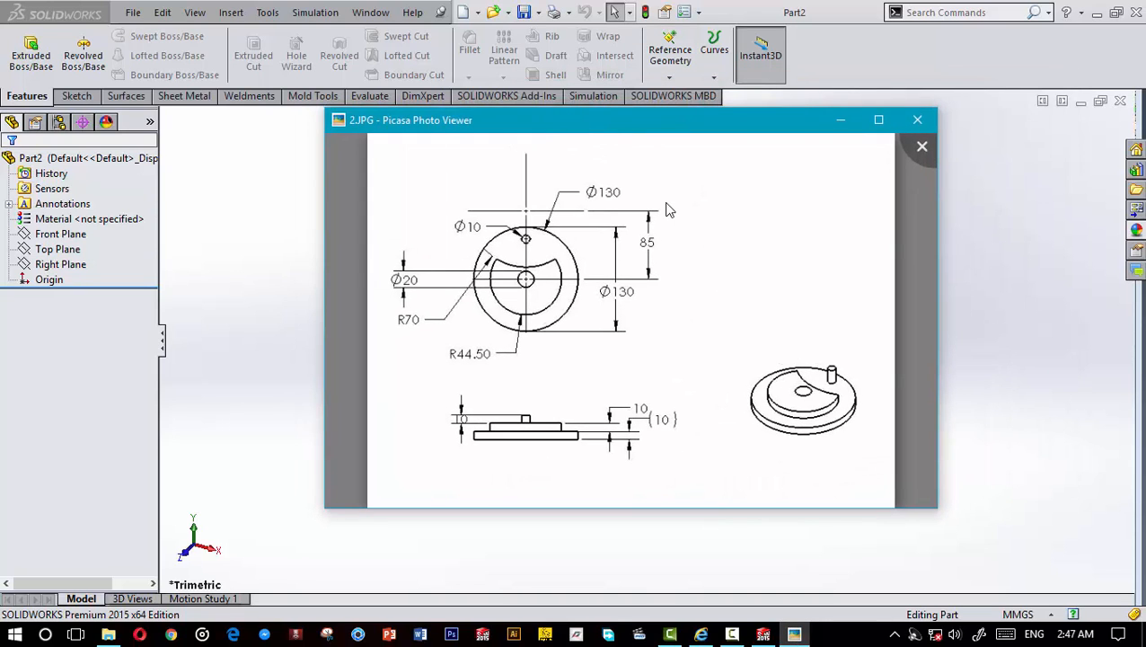
pyautogui.click(878, 119)
pyautogui.scroll(3, 611, 310)
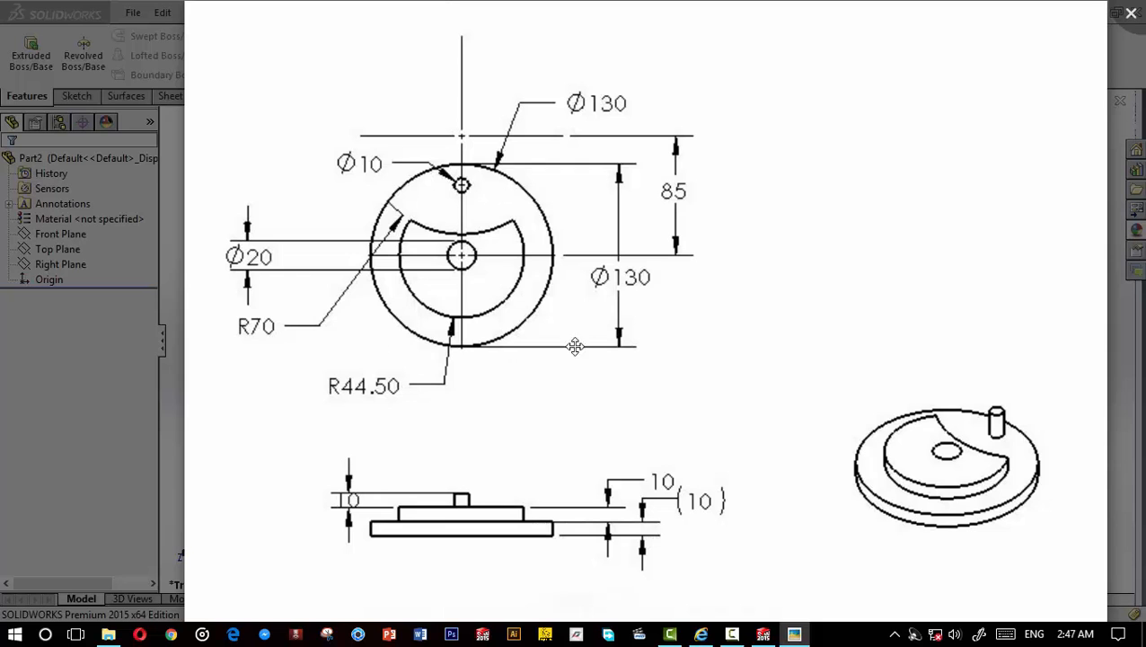
pyautogui.scroll(-3, 656, 279)
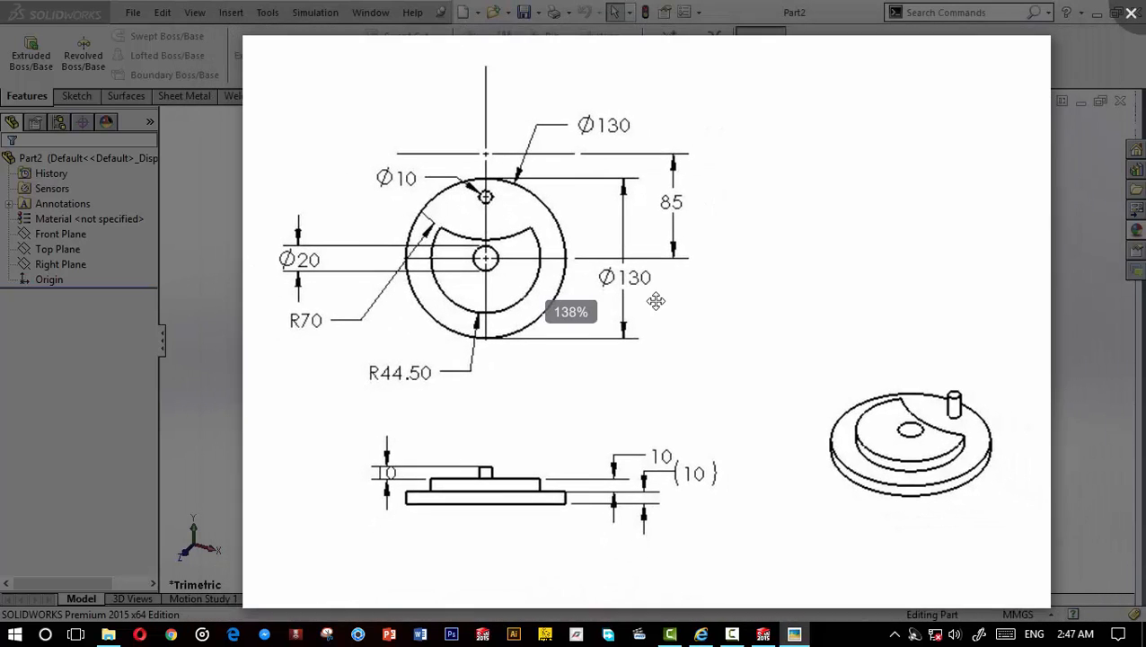
pyautogui.scroll(3, 653, 307)
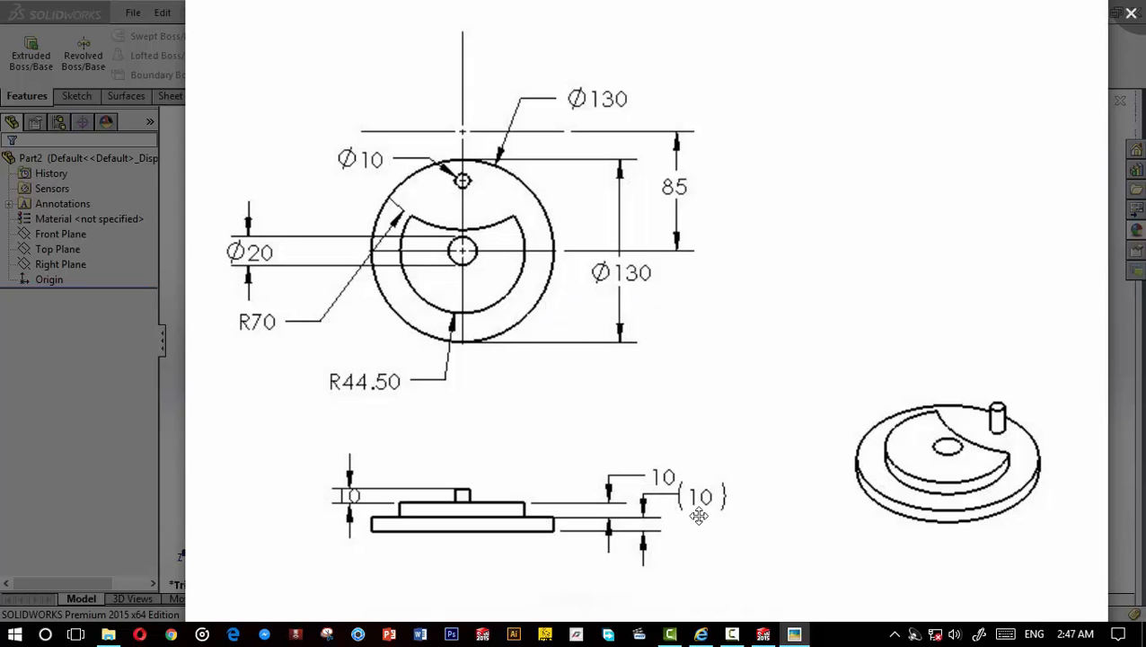
# Step: Return to SOLIDWORKS and sketch a circle of about 61 mm radius centred on the origin of the Top Plane
pyautogui.click(1131, 13)
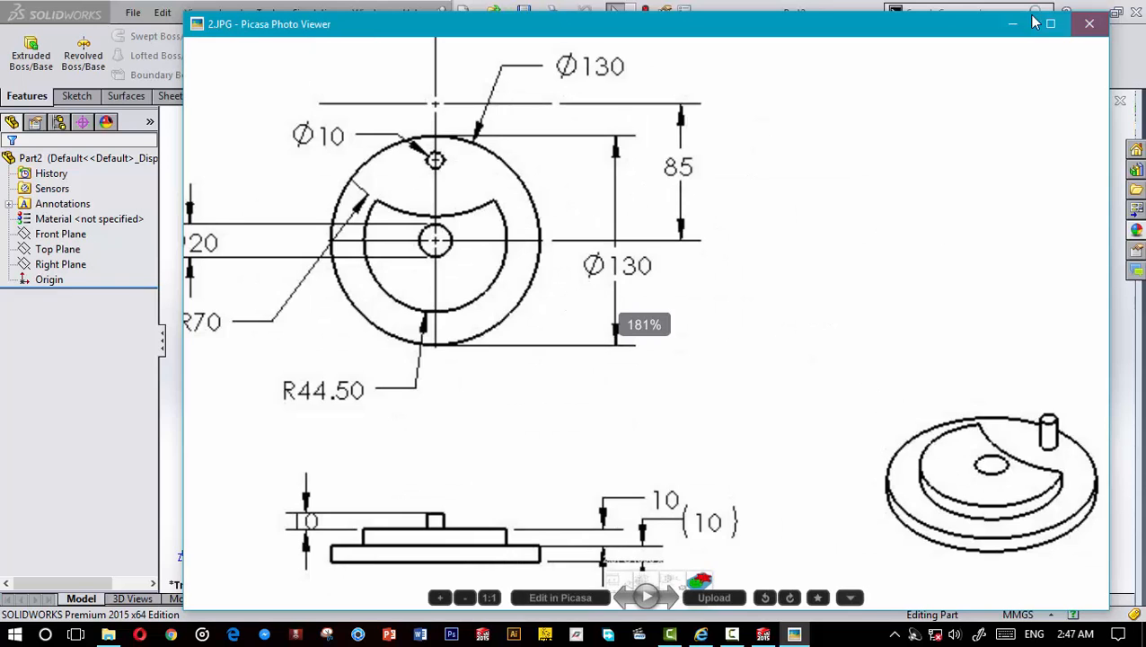
pyautogui.click(57, 249)
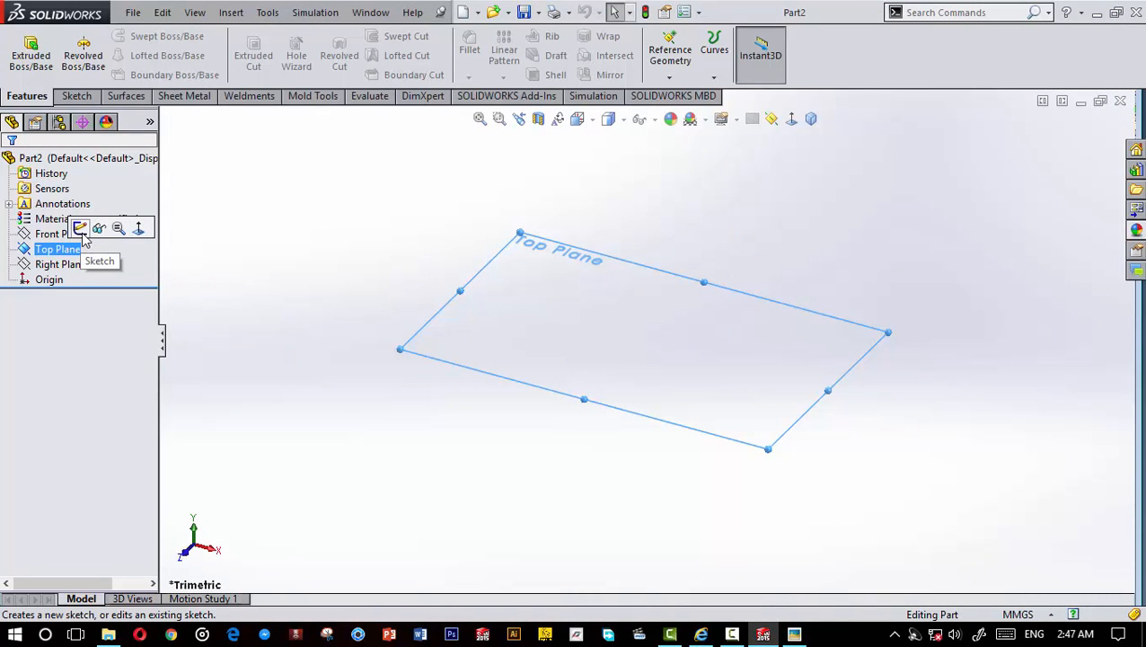
pyautogui.click(80, 228)
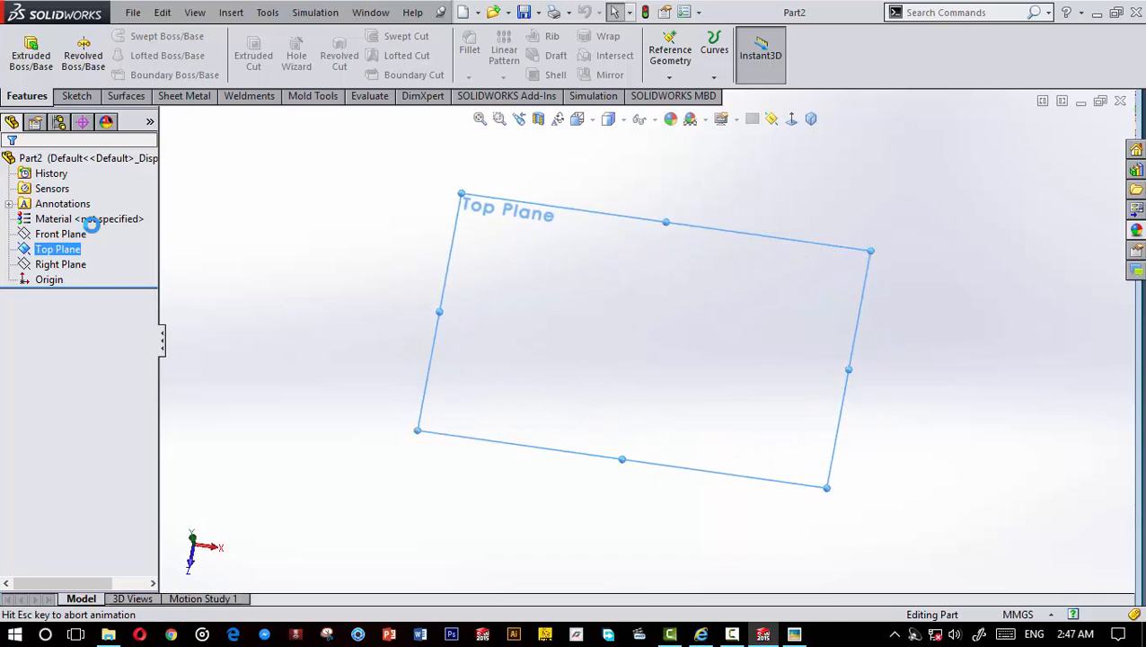
pyautogui.click(140, 36)
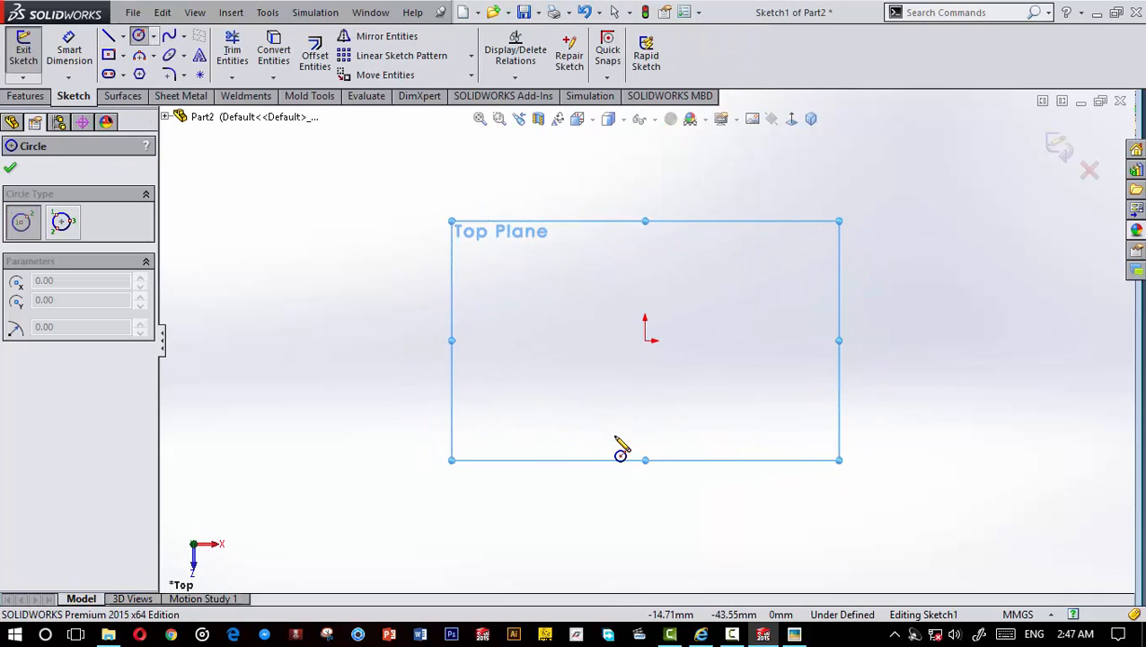
pyautogui.click(645, 339)
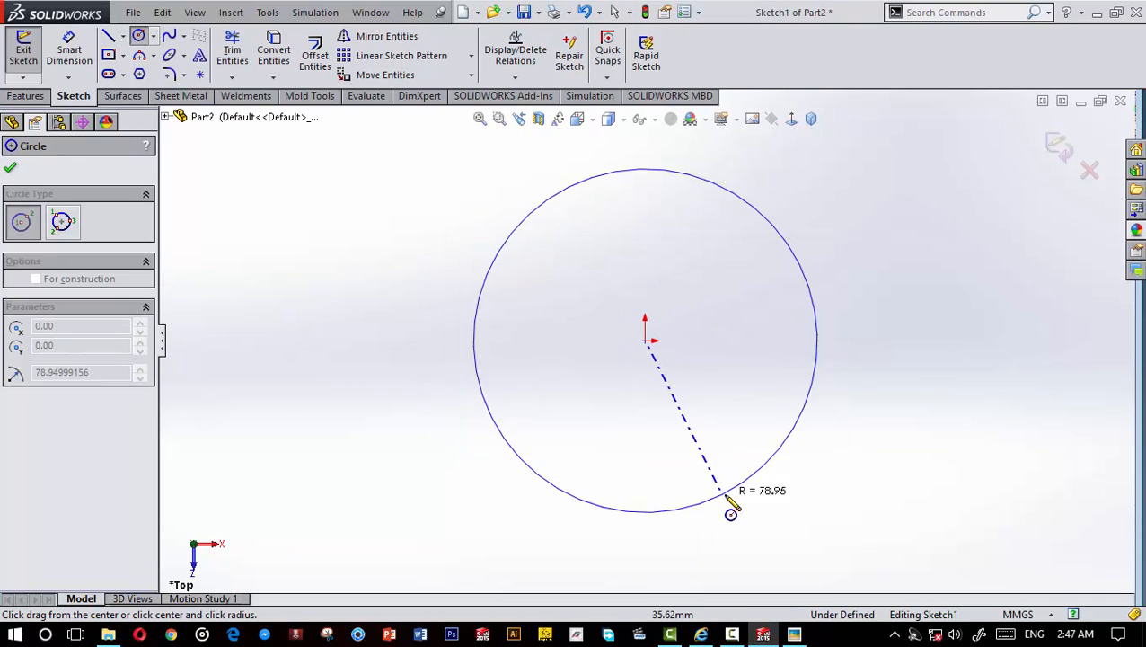
pyautogui.click(738, 449)
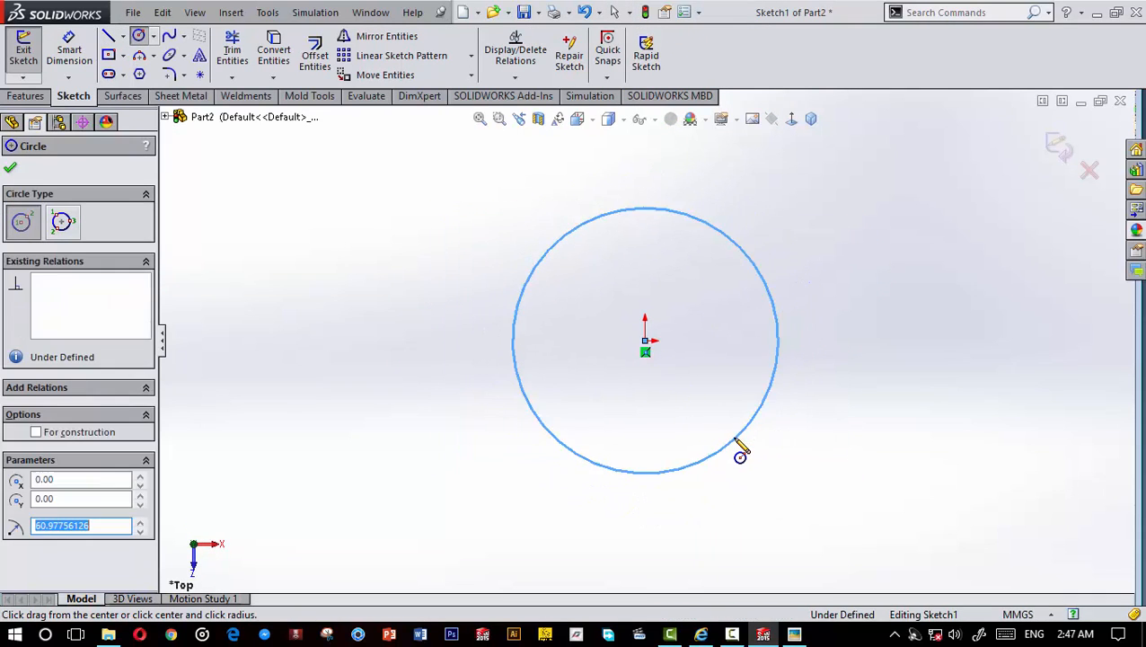
# Step: Dimension the circle's diameter as 130 mm, following drawing 2.JPG in Picasa Photo Viewer
pyautogui.click(72, 47)
pyautogui.click(806, 635)
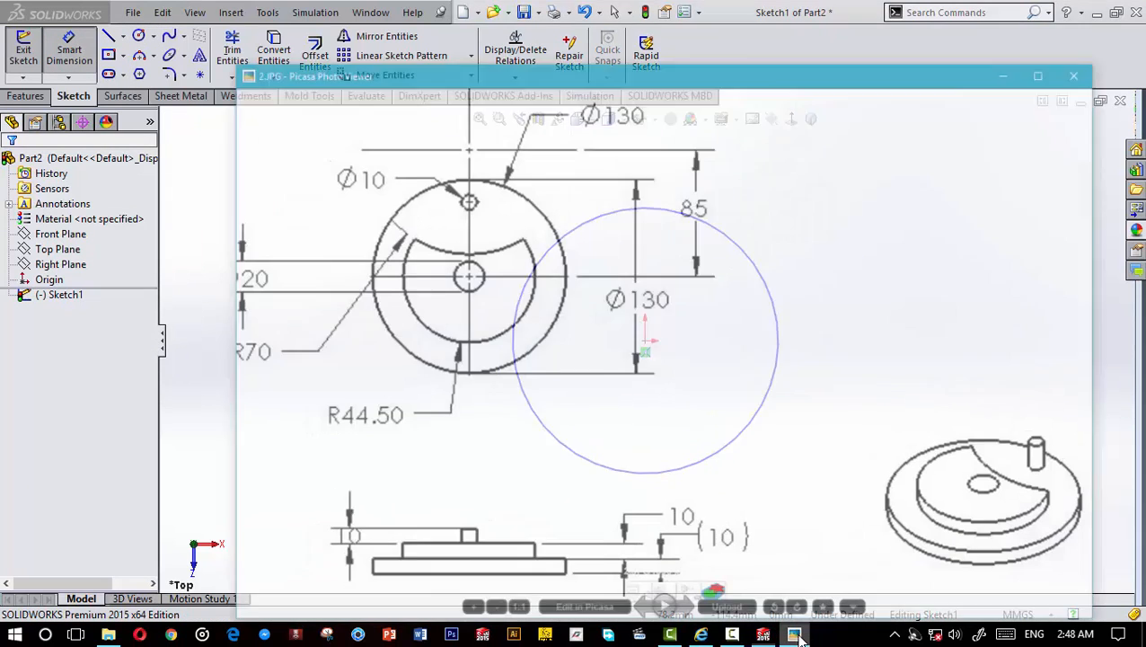
pyautogui.click(805, 635)
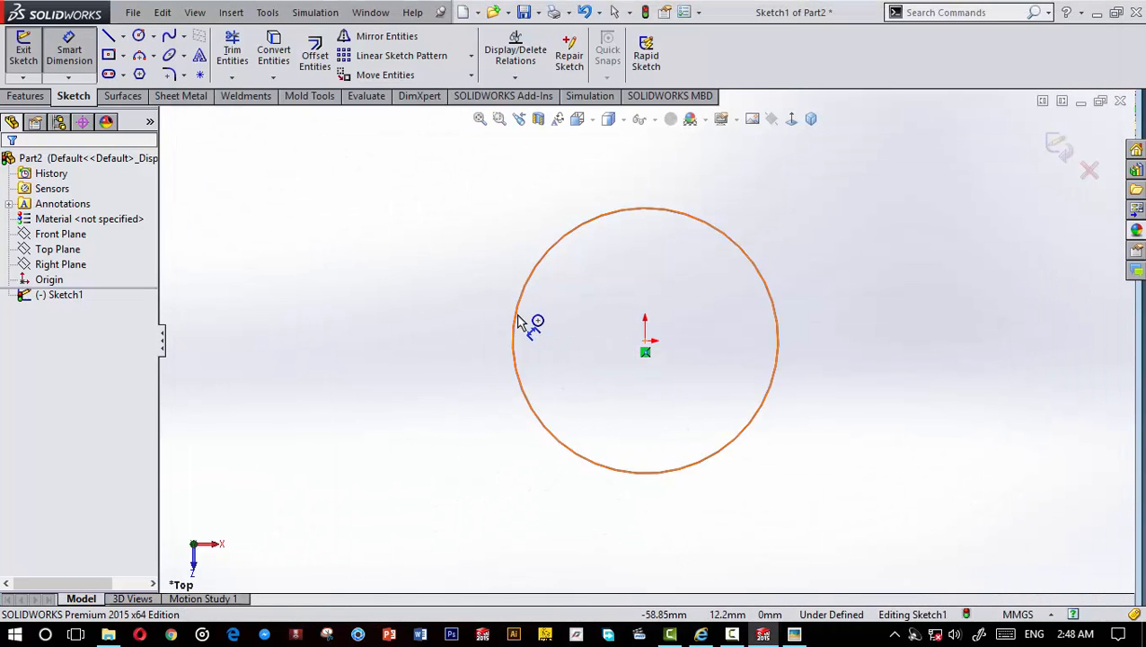
pyautogui.click(518, 325)
pyautogui.click(327, 325)
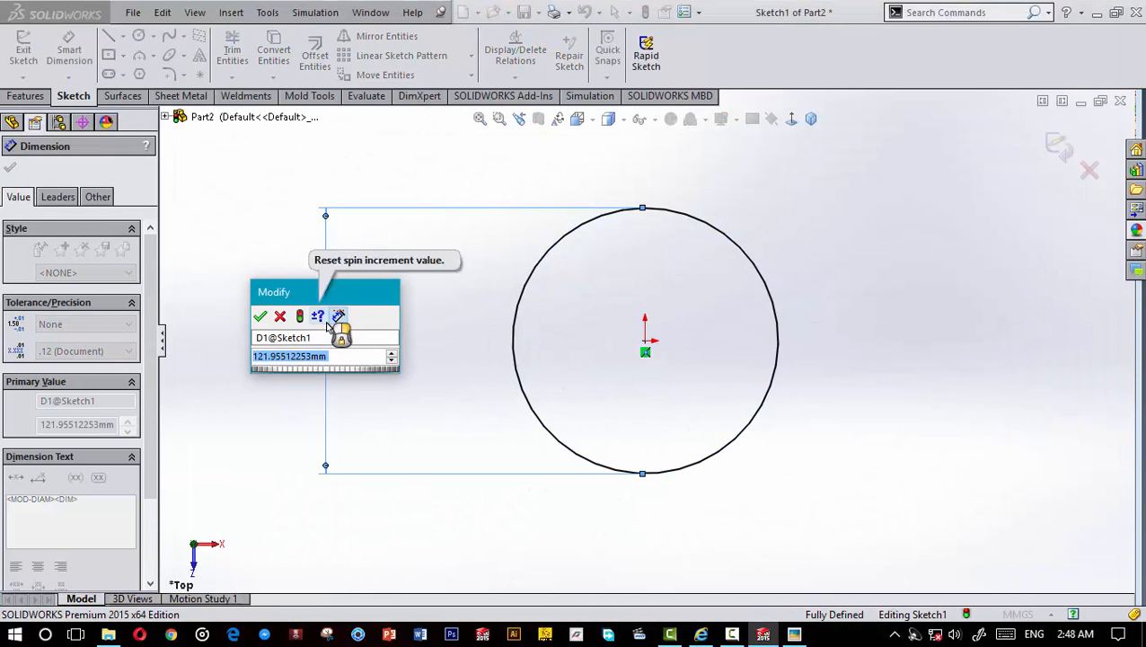
pyautogui.write('130')
pyautogui.press('Return')
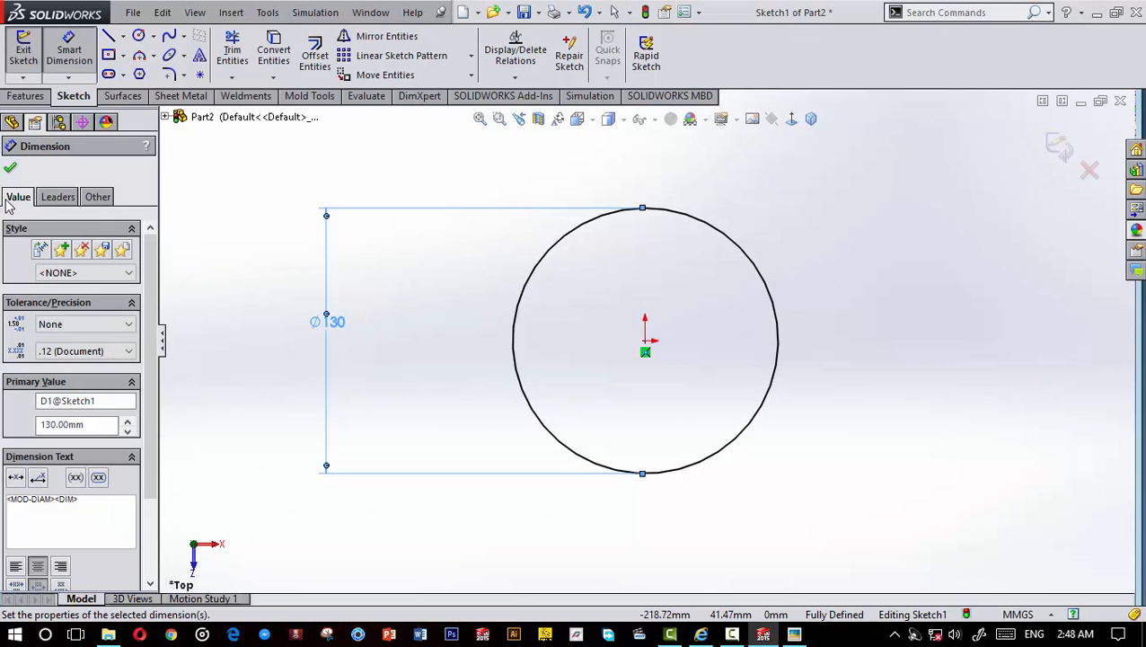
pyautogui.press('Escape')
# Step: Check the base layer's thickness in drawing 2.JPG and extrude the circle as a 10 mm blind boss in SOLIDWORKS
pyautogui.click(794, 635)
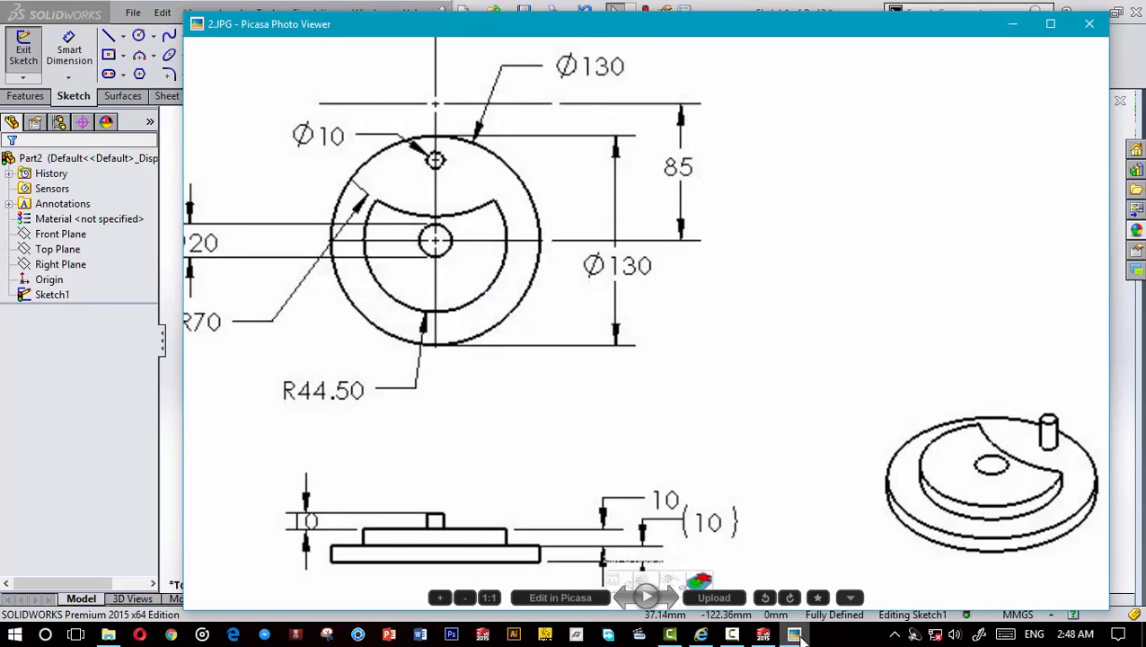
pyautogui.click(795, 634)
pyautogui.click(26, 96)
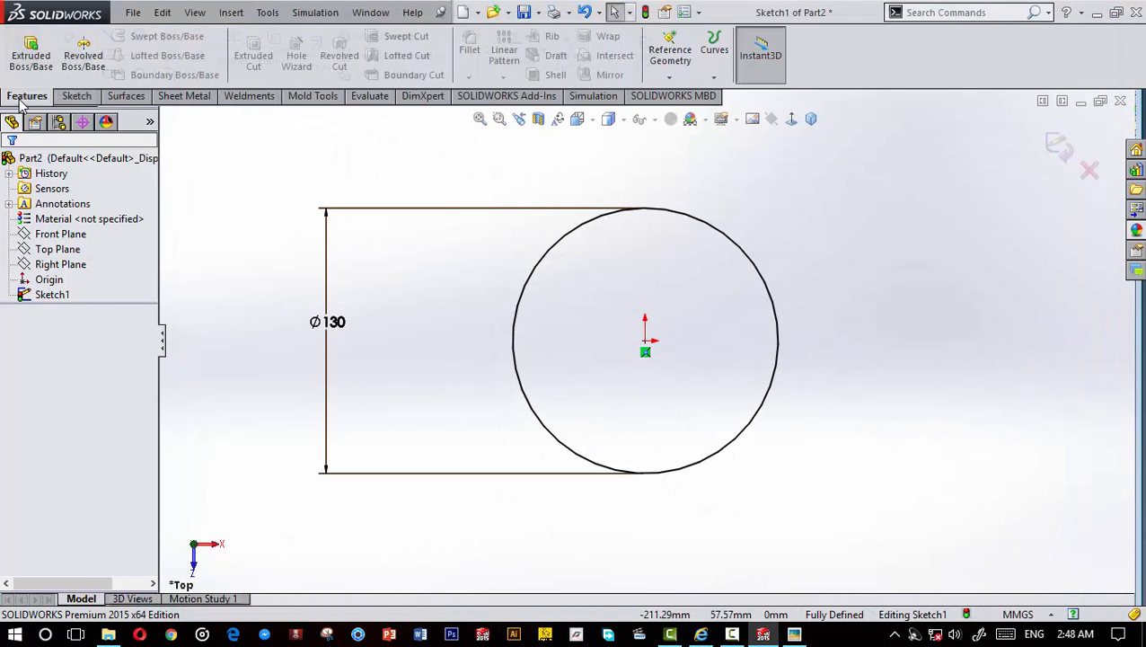
pyautogui.click(30, 54)
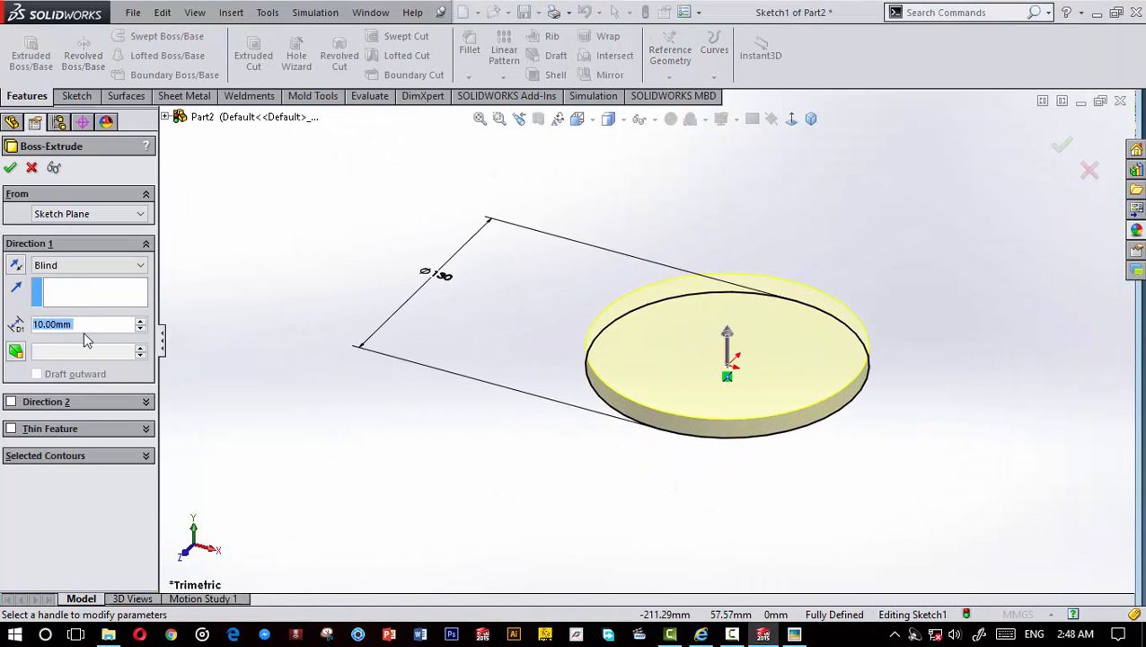
pyautogui.click(10, 168)
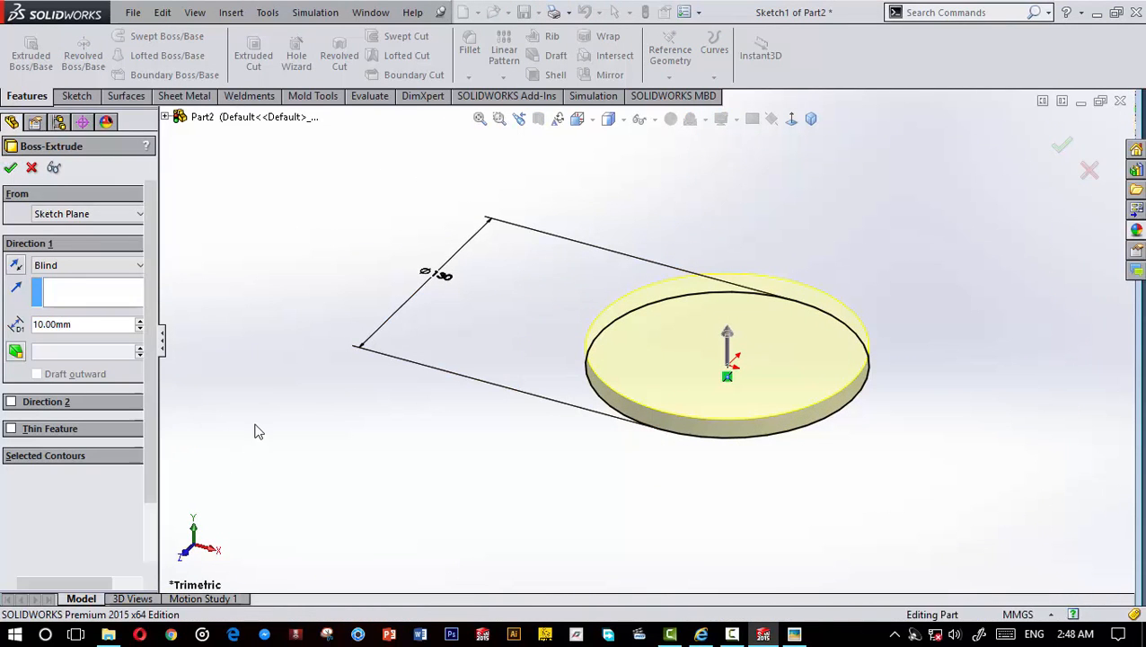
# Step: Consult drawing 2.JPG, then sketch a circle of about 47 mm radius centred on the origin on the disc's upper face in SOLIDWORKS
pyautogui.click(801, 636)
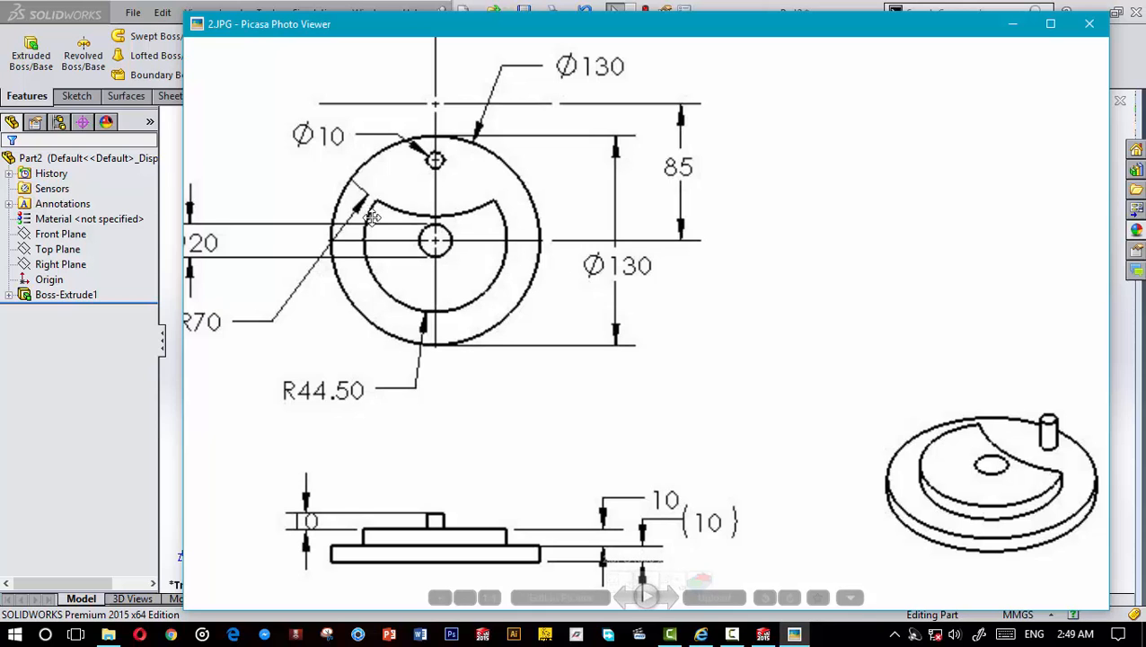
pyautogui.scroll(-4, 371, 218)
pyautogui.scroll(4, 416, 265)
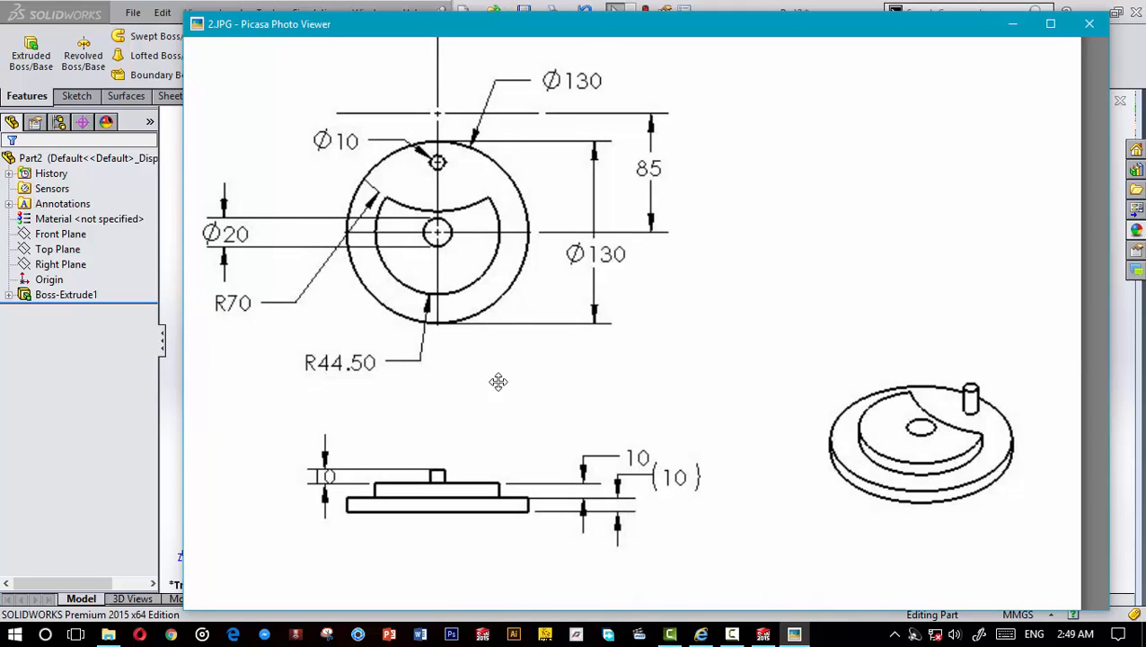
pyautogui.click(1011, 24)
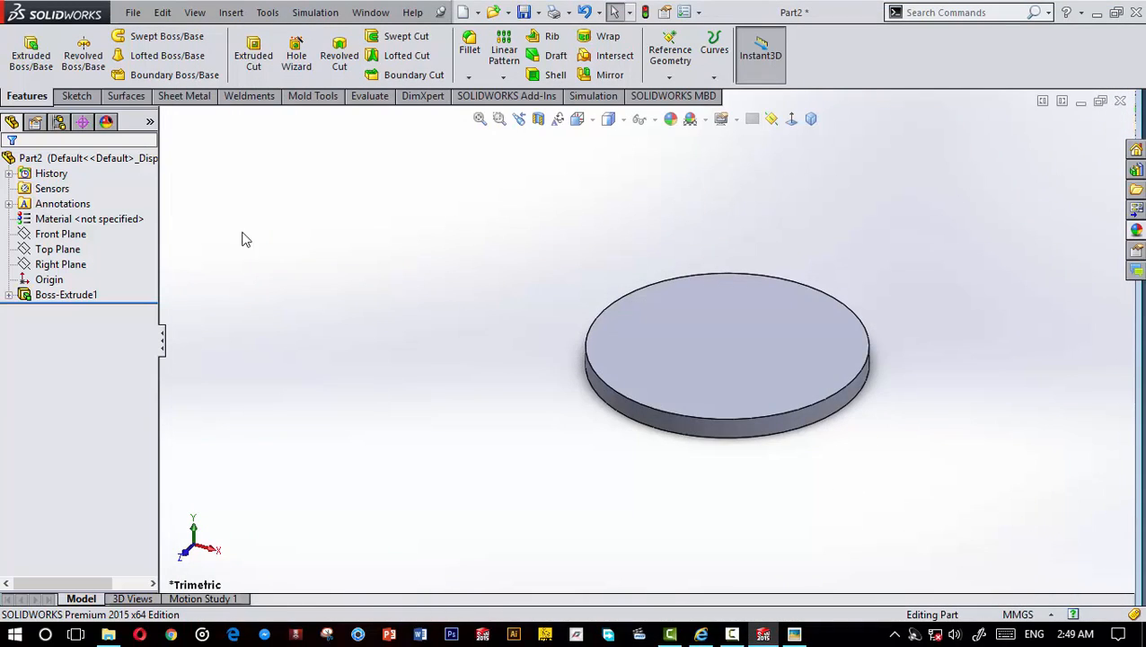
pyautogui.click(667, 360)
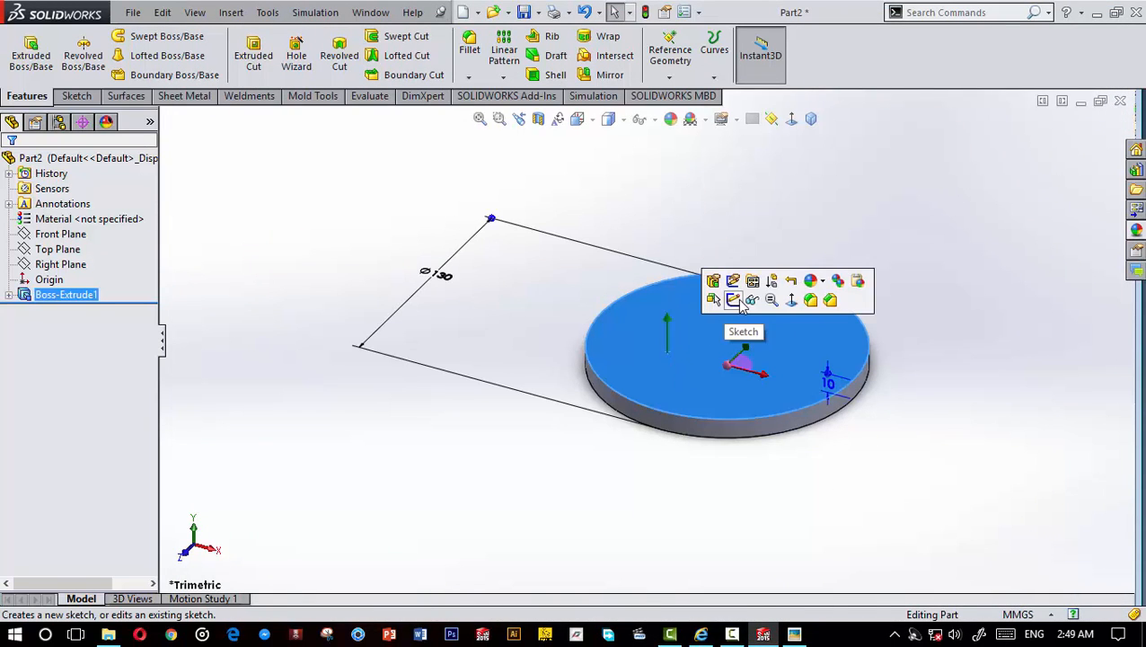
pyautogui.click(723, 294)
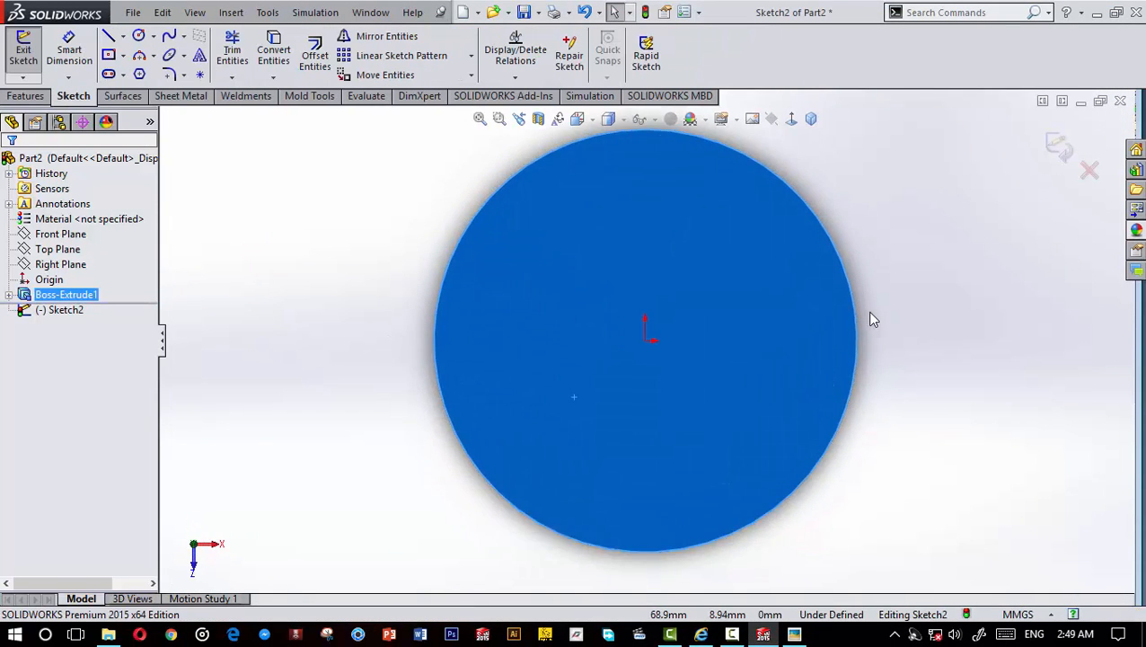
pyautogui.click(137, 37)
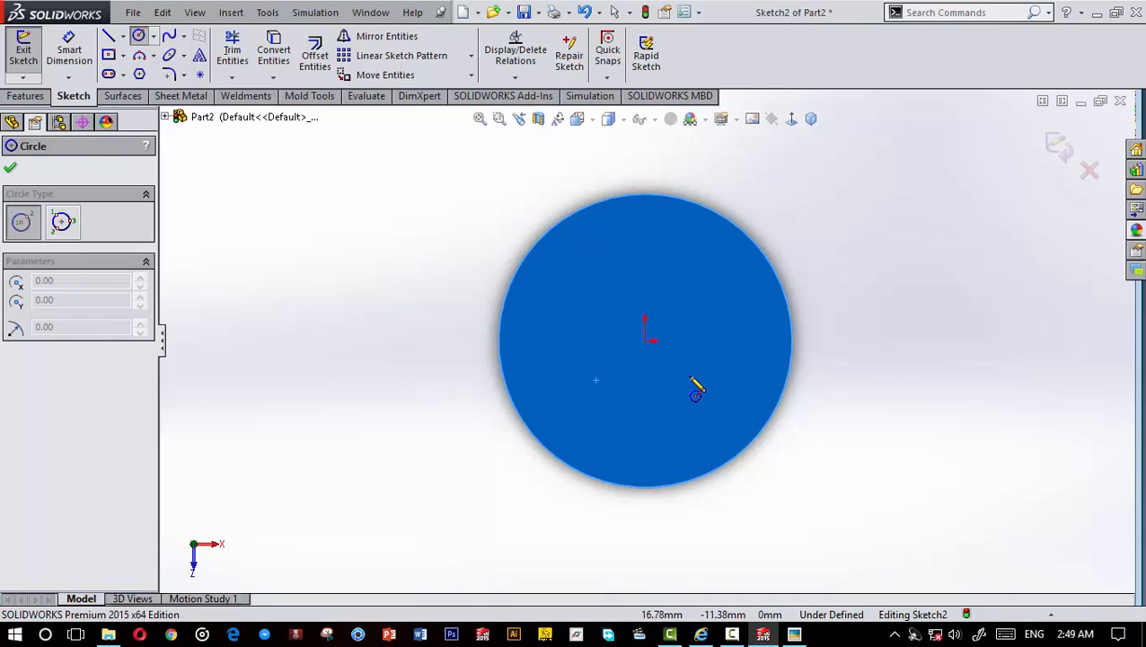
pyautogui.click(644, 341)
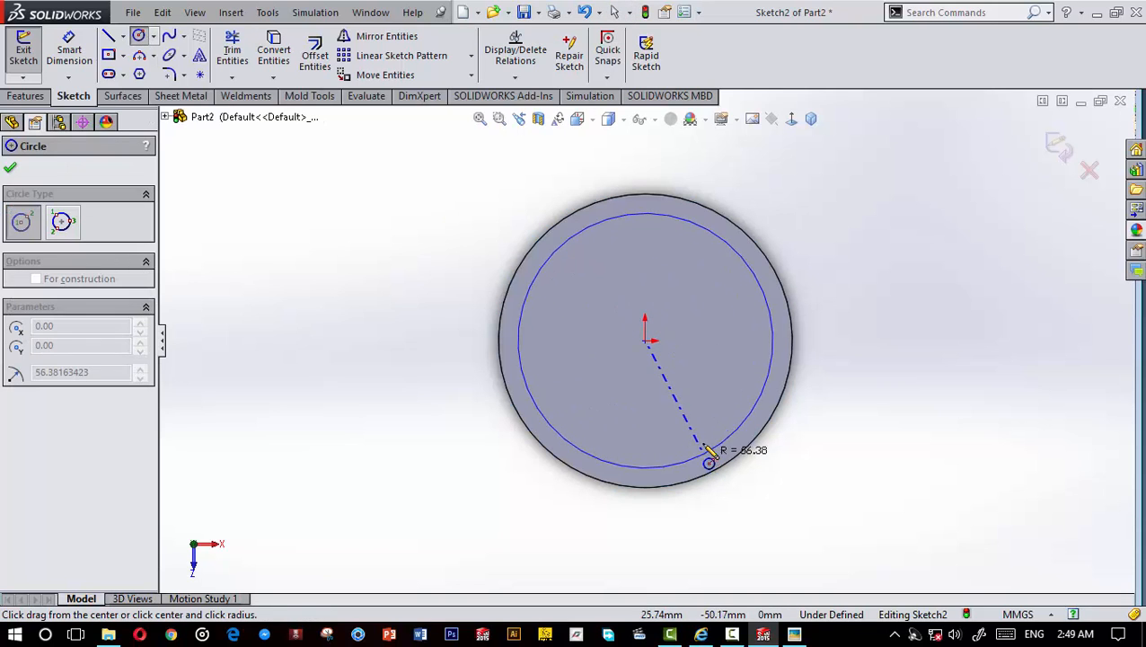
pyautogui.click(701, 446)
# Step: Dimension the new circle's diameter with the expression 44.50*2
pyautogui.click(68, 49)
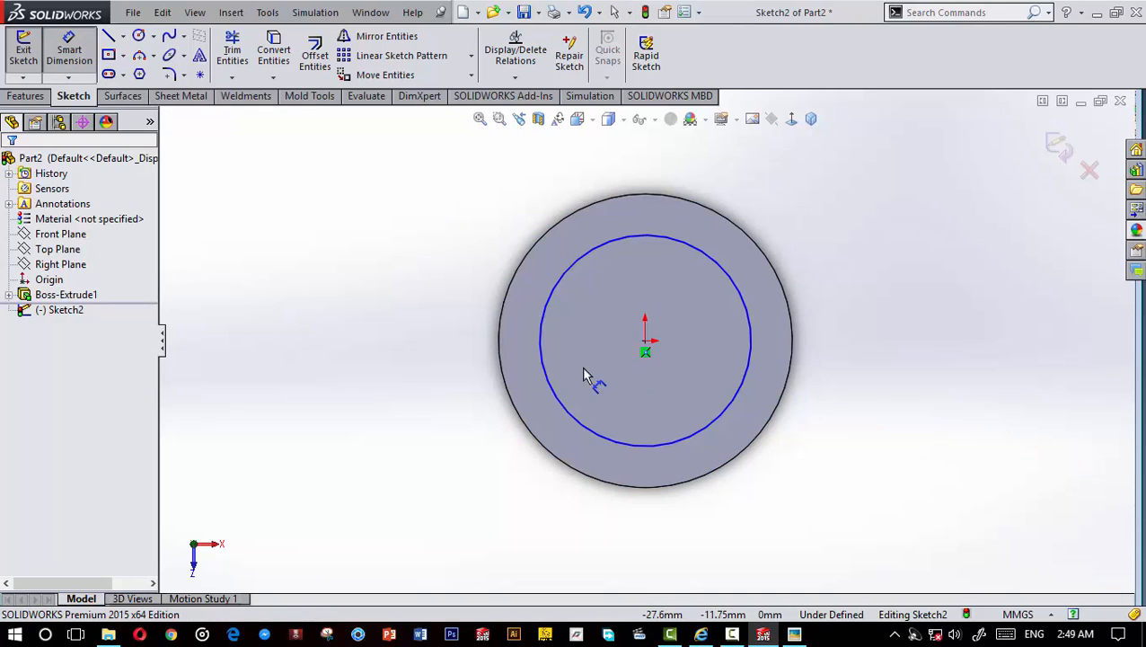
pyautogui.click(542, 342)
pyautogui.click(440, 352)
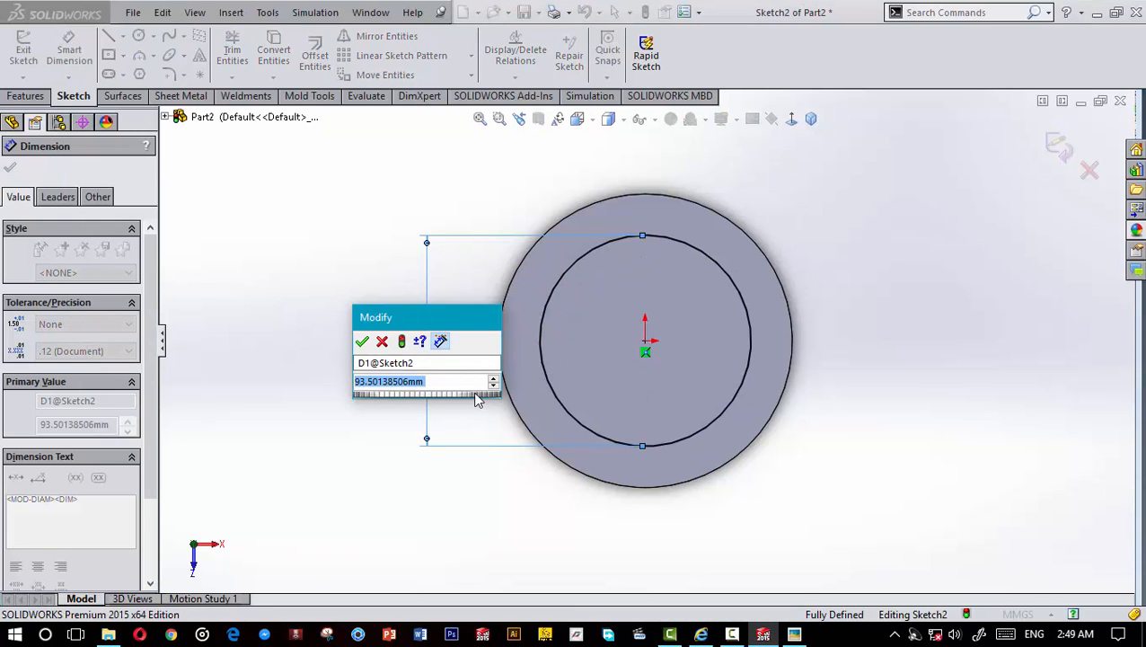
pyautogui.write('44.50')
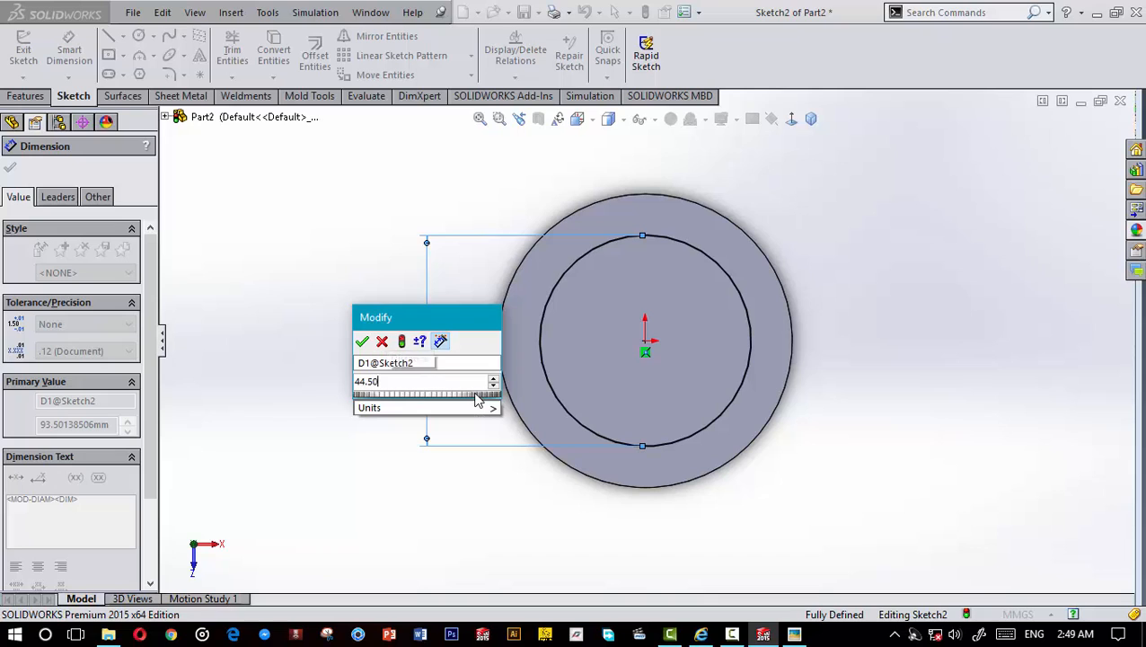
pyautogui.write('*2')
pyautogui.moveTo(390, 409)
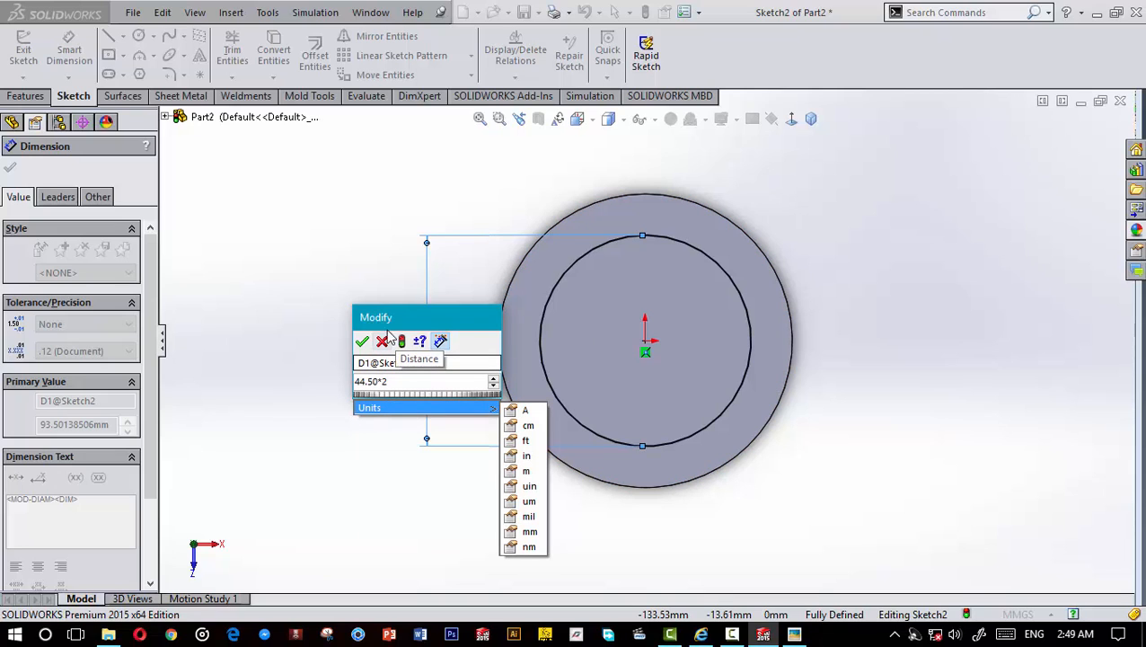
pyautogui.click(363, 342)
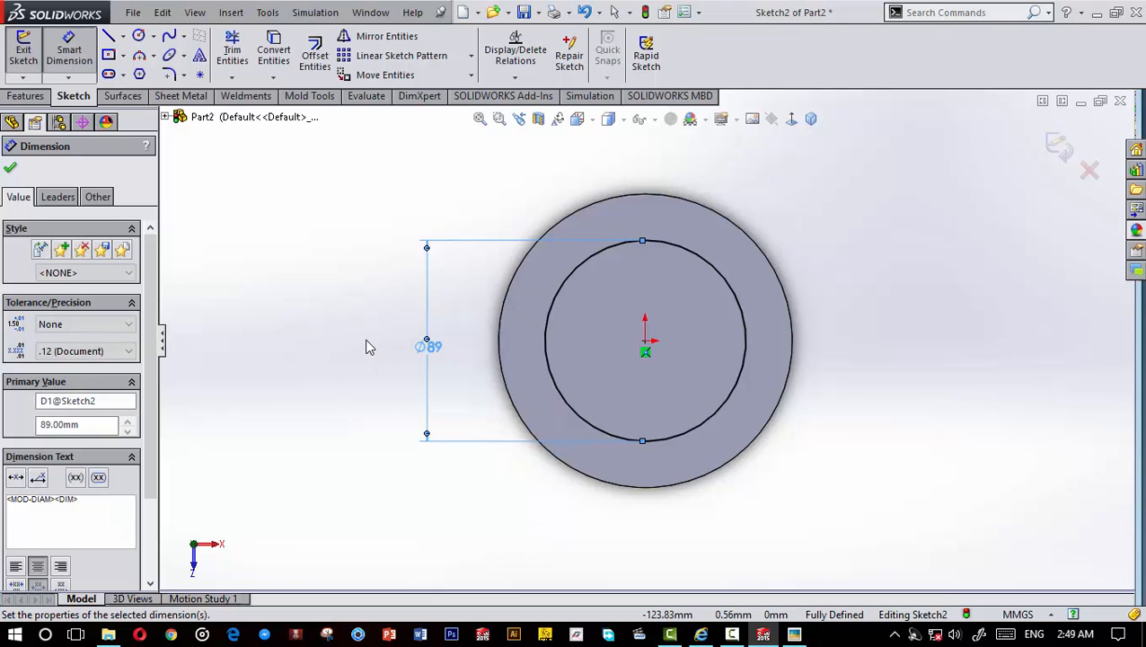
# Step: Check the raised layer in drawing 2.JPG and extrude the inner circle as a 10 mm blind boss merged with the disc
pyautogui.scroll(-1, 709, 358)
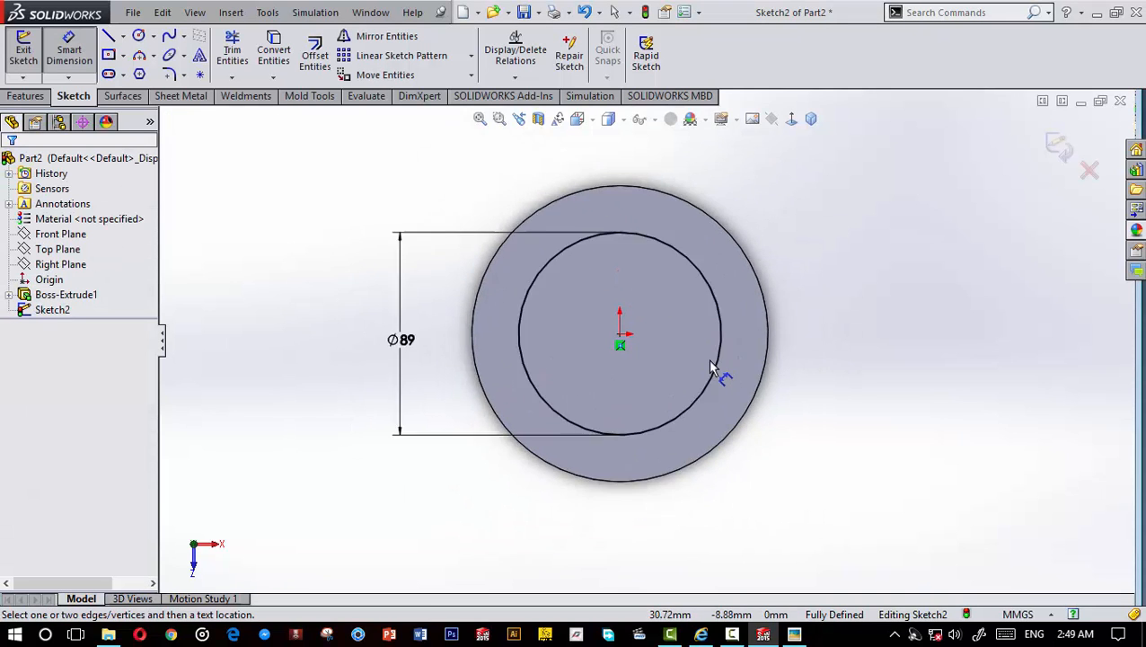
pyautogui.scroll(2, 713, 365)
pyautogui.click(795, 637)
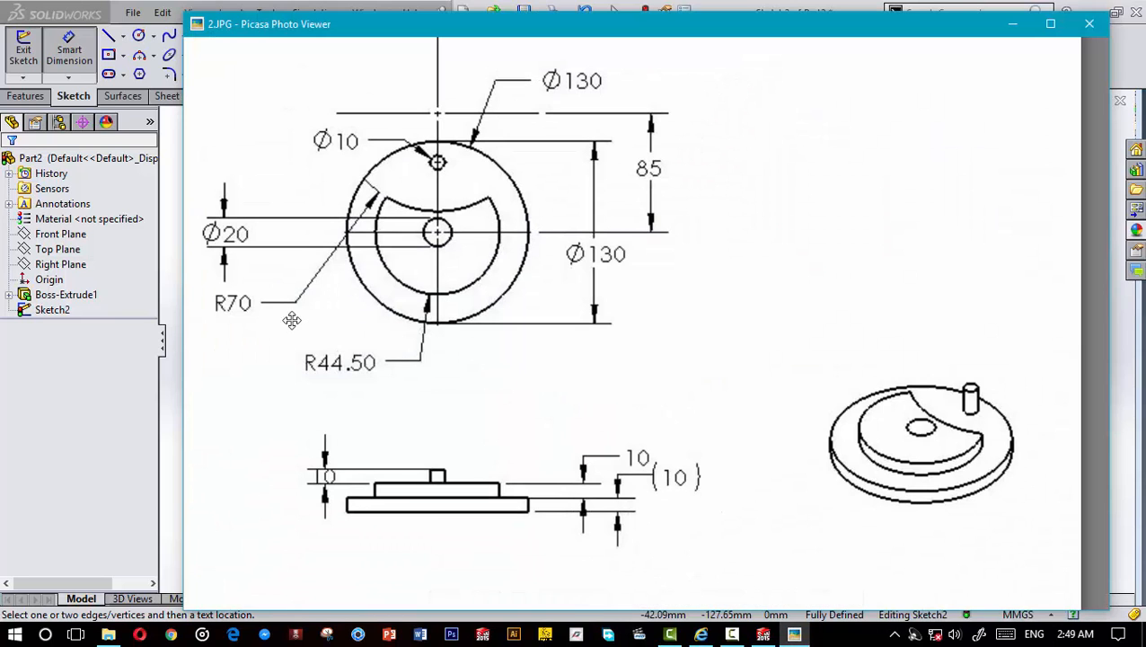
pyautogui.click(1012, 23)
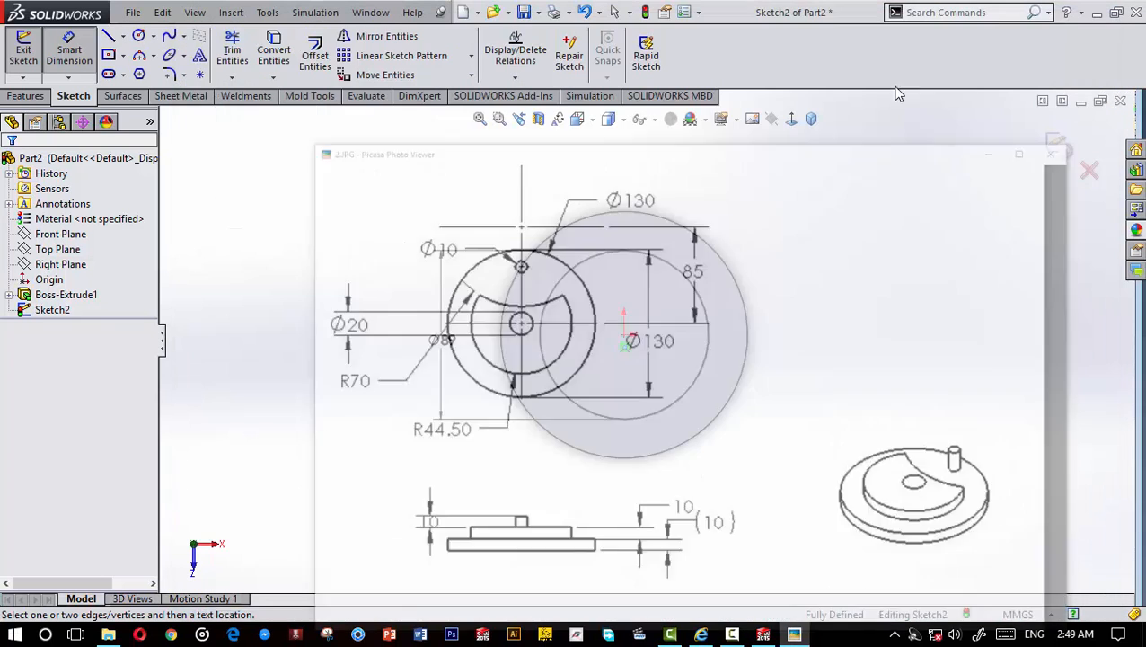
pyautogui.click(27, 96)
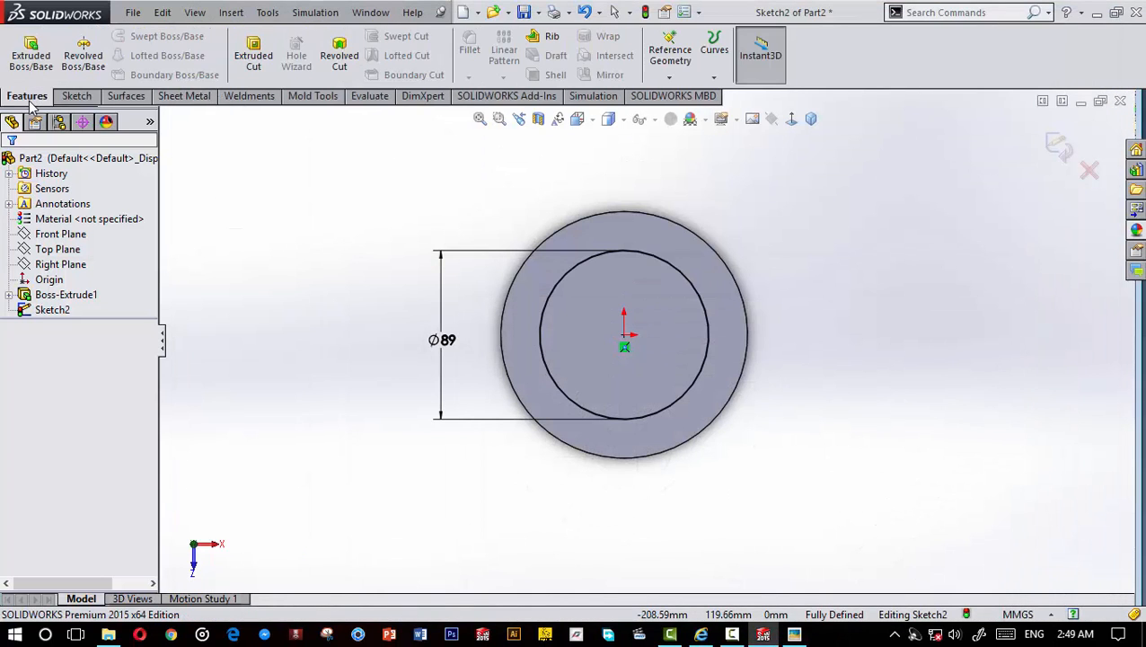
pyautogui.click(30, 54)
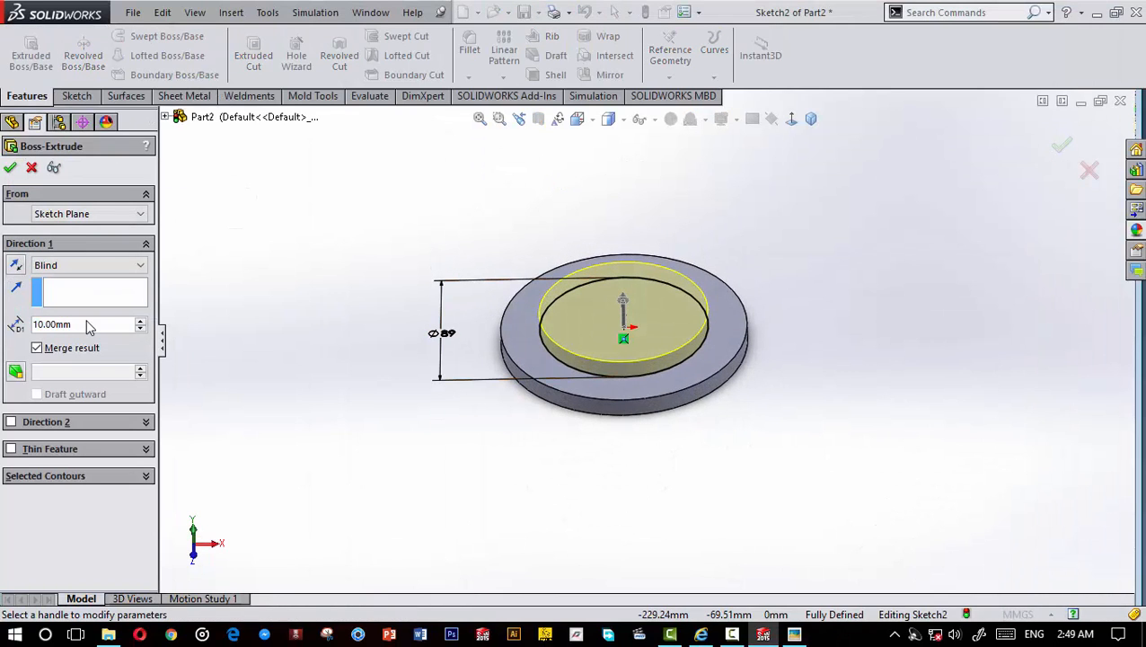
pyautogui.click(12, 167)
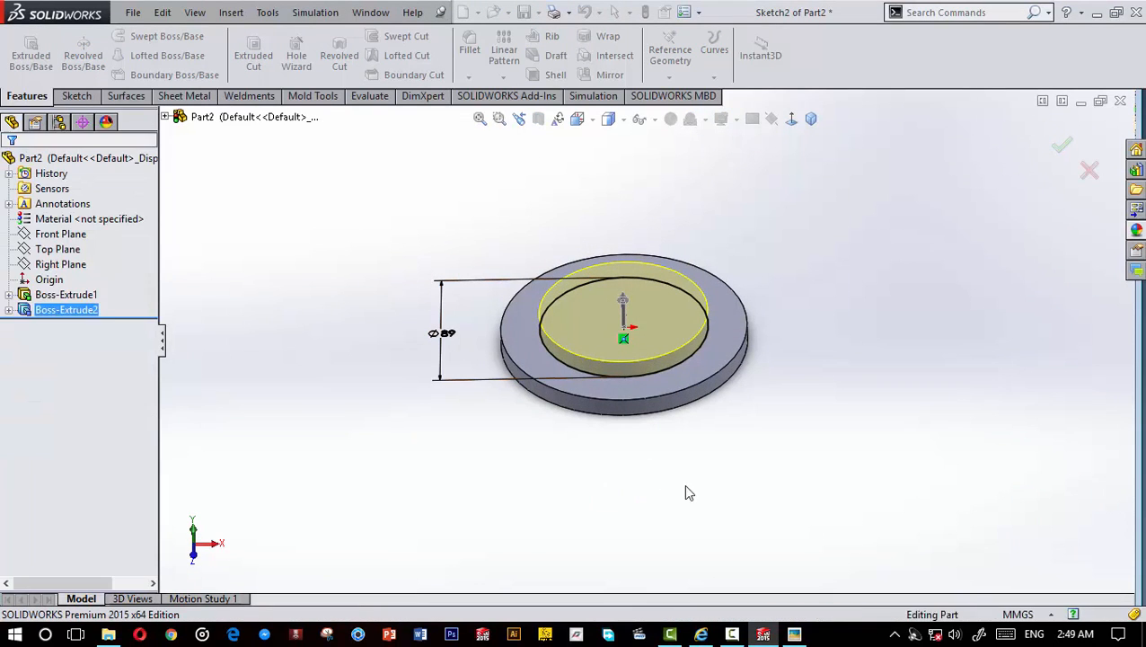
# Step: Show the stepped disc in isometric view and examine the R70 cutout and pin position in drawing 2.JPG
pyautogui.click(811, 118)
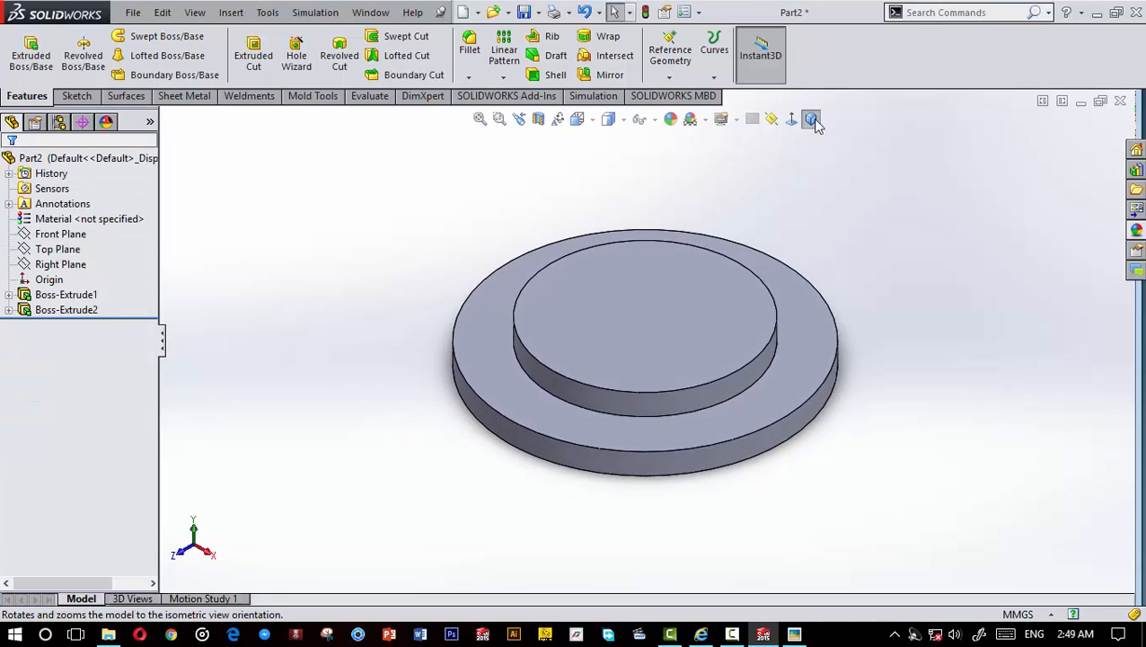
pyautogui.click(794, 634)
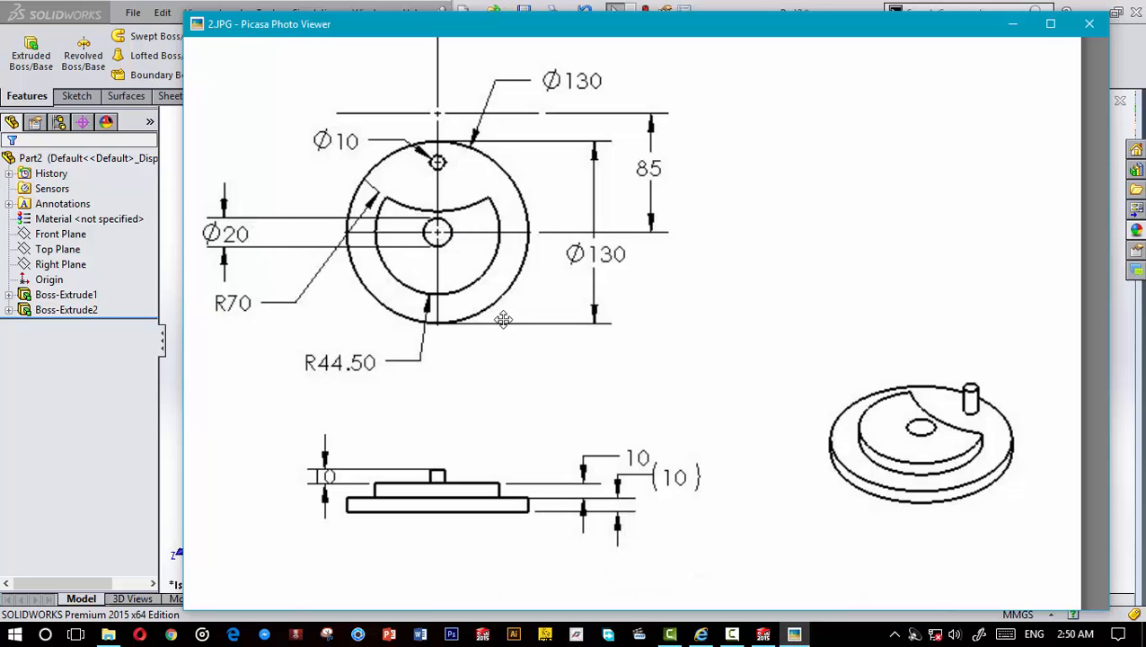
pyautogui.click(1007, 25)
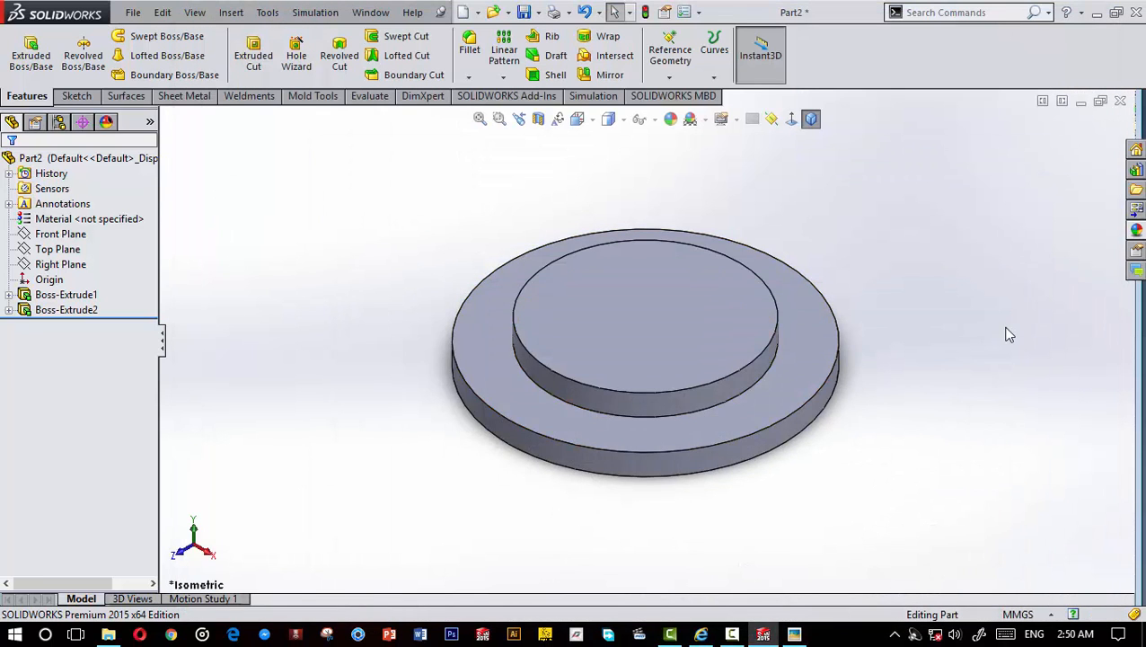
# Step: Sketch a circle of about 12.5 mm radius centred on the origin on the raised layer's upper face
pyautogui.scroll(2, 1009, 334)
pyautogui.scroll(-3, 506, 271)
pyautogui.click(579, 346)
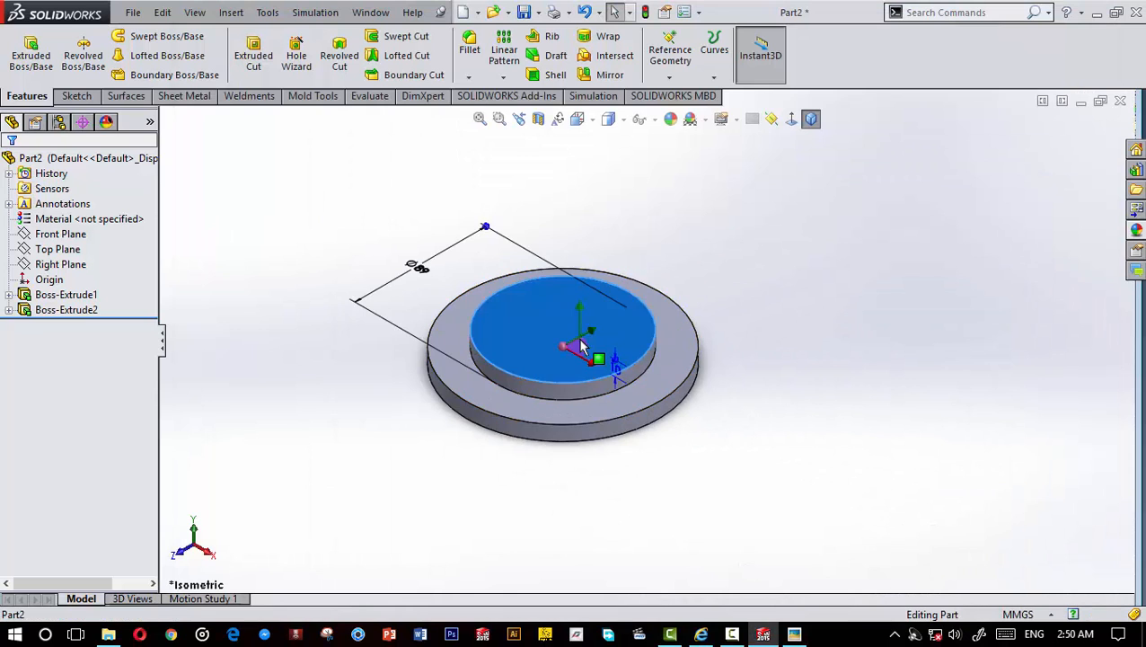
pyautogui.click(633, 283)
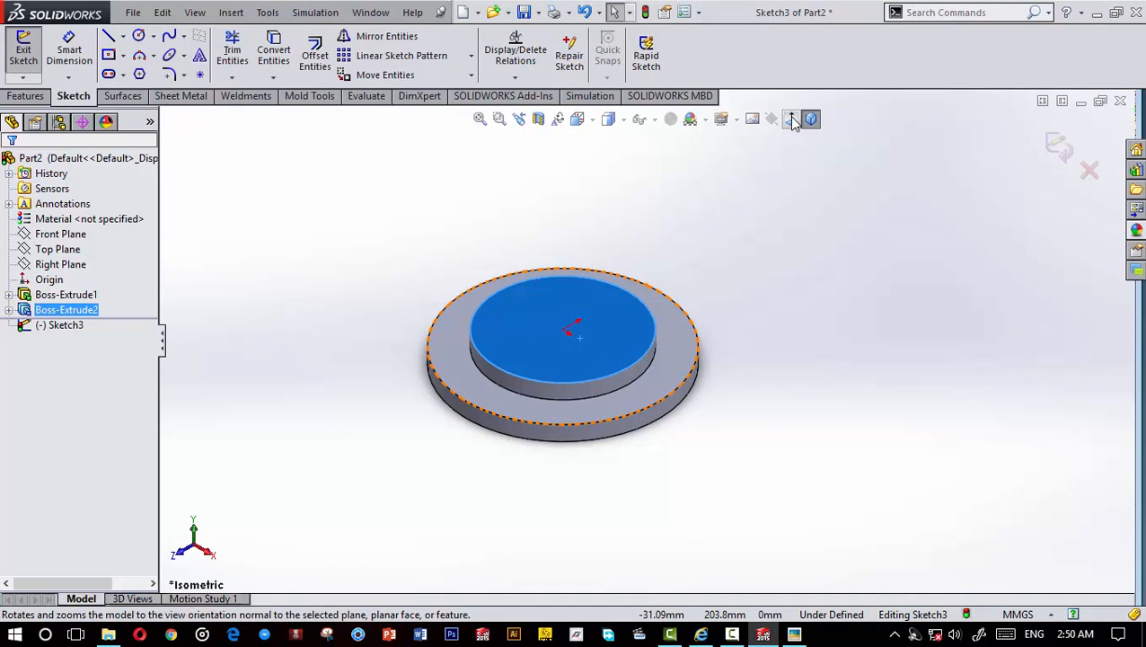
pyautogui.click(793, 121)
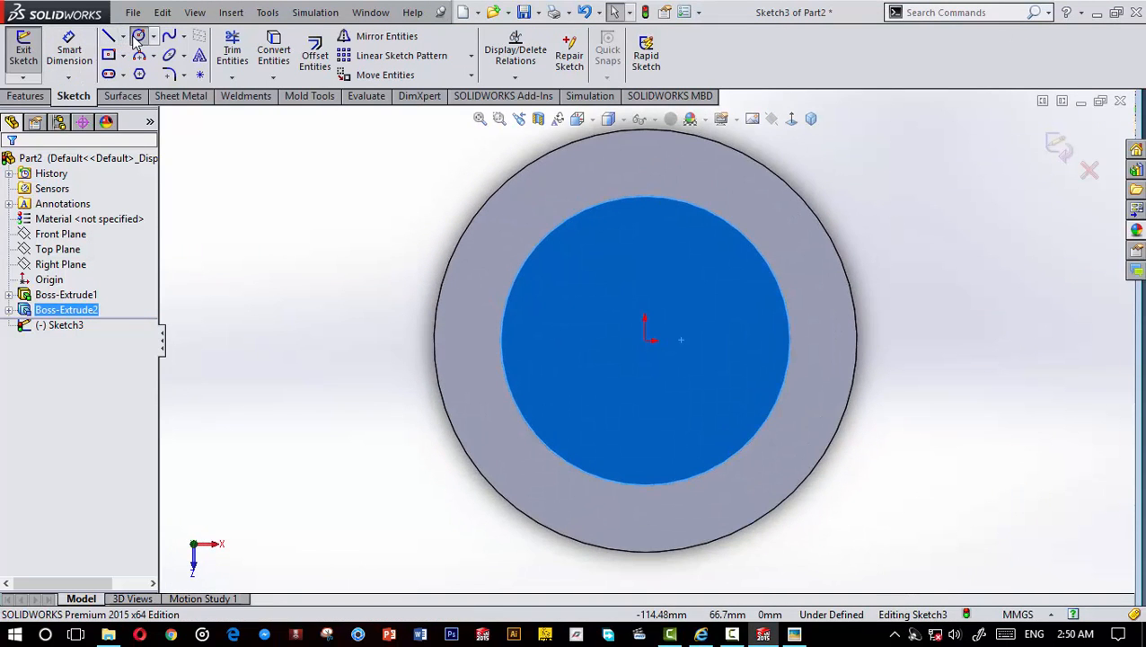
pyautogui.click(135, 37)
pyautogui.click(644, 339)
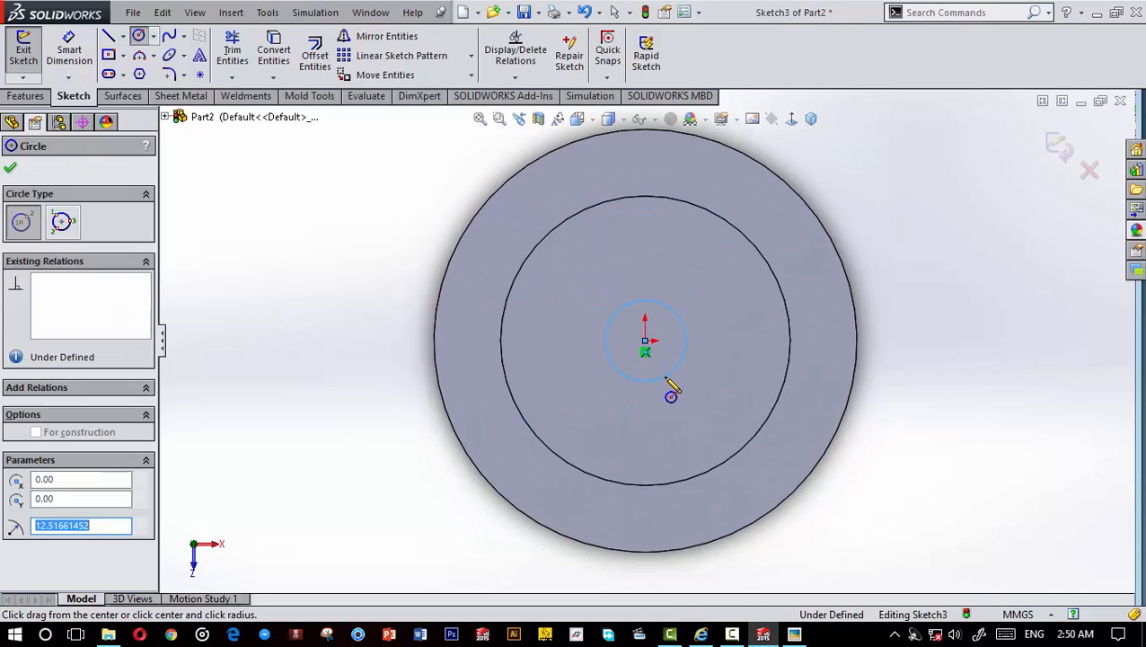
# Step: Dimension the small central circle's diameter to 20 mm
pyautogui.click(69, 46)
pyautogui.click(607, 350)
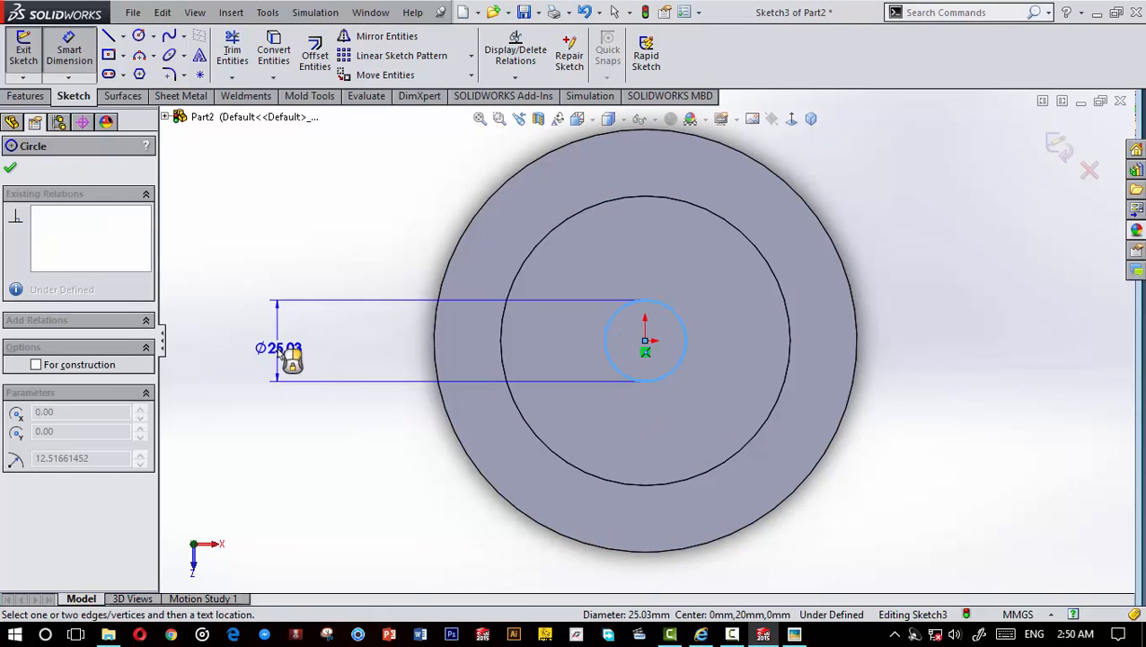
pyautogui.click(278, 353)
pyautogui.write('20')
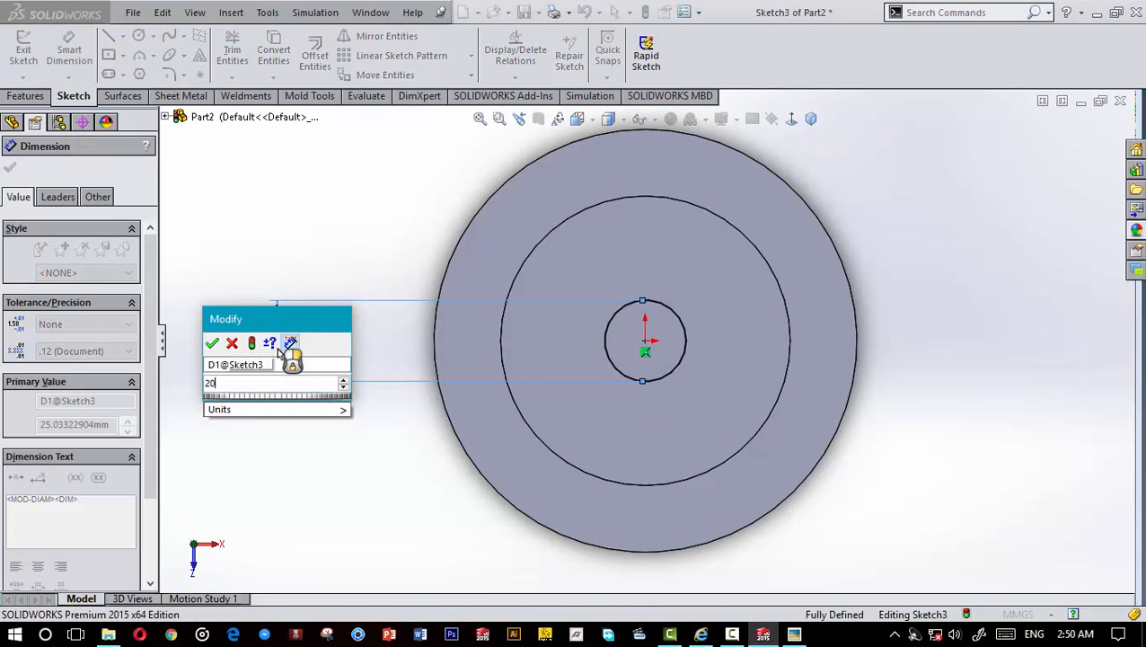
pyautogui.press('Return')
pyautogui.click(10, 170)
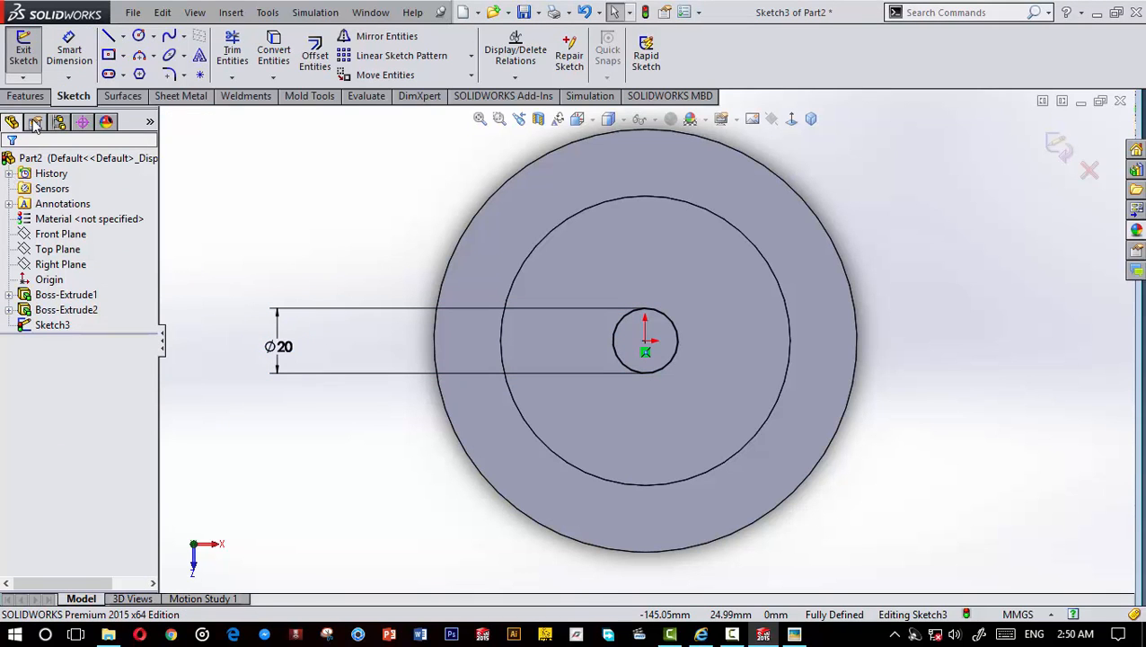
# Step: Cut the central circle through the whole disc with an Extruded Cut set to Through All
pyautogui.click(27, 96)
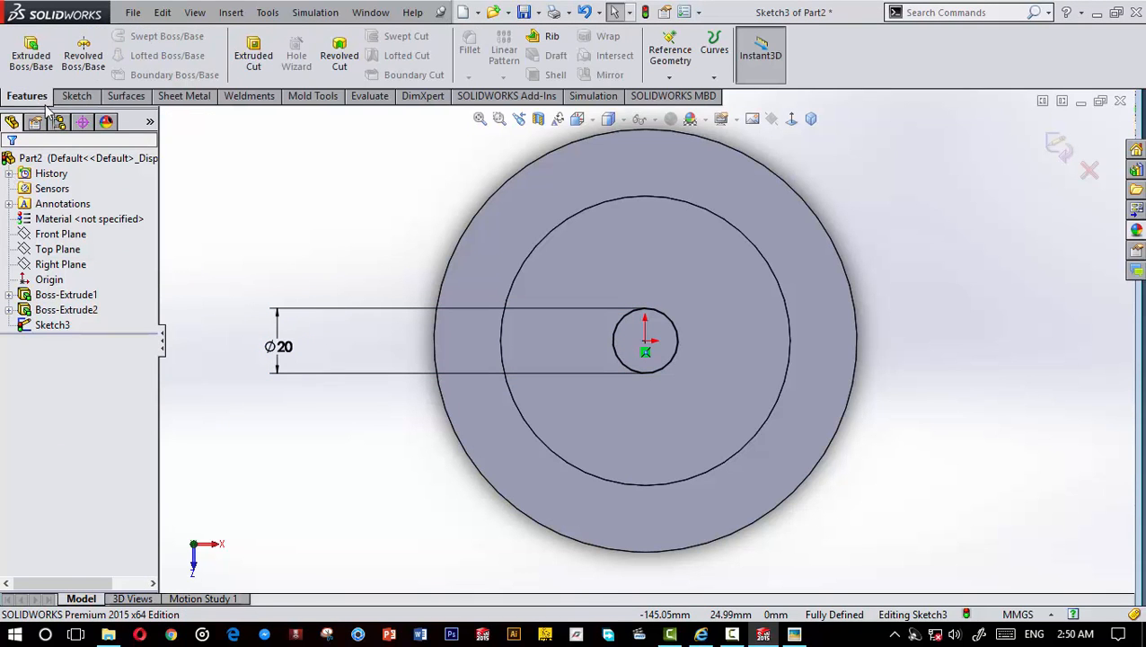
pyautogui.click(252, 55)
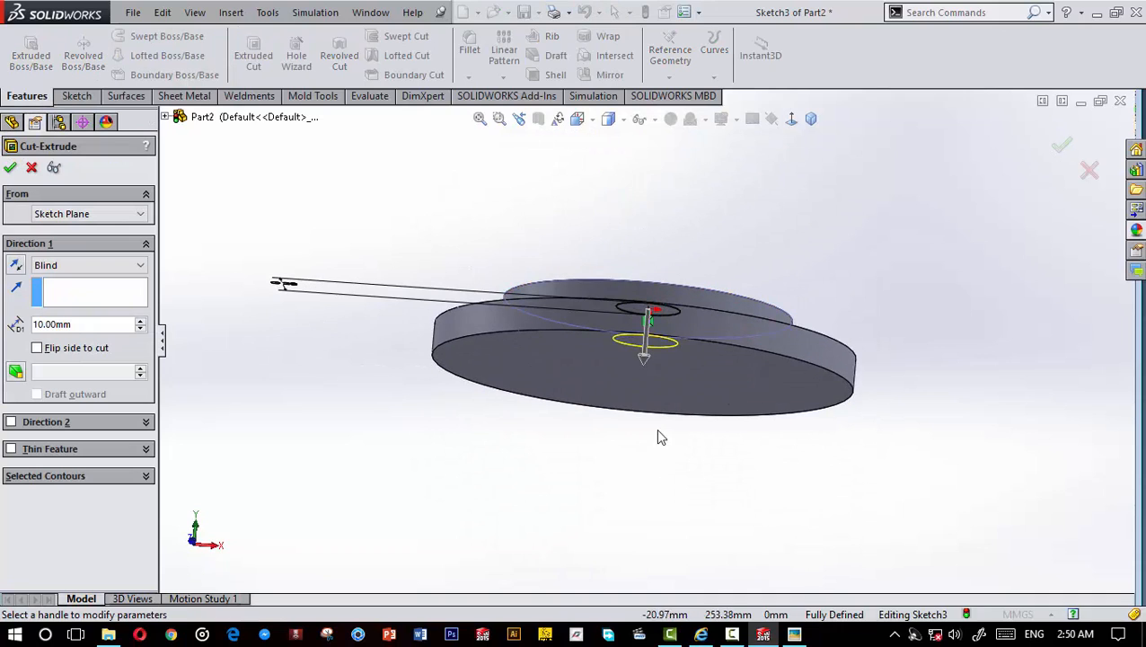
pyautogui.click(65, 267)
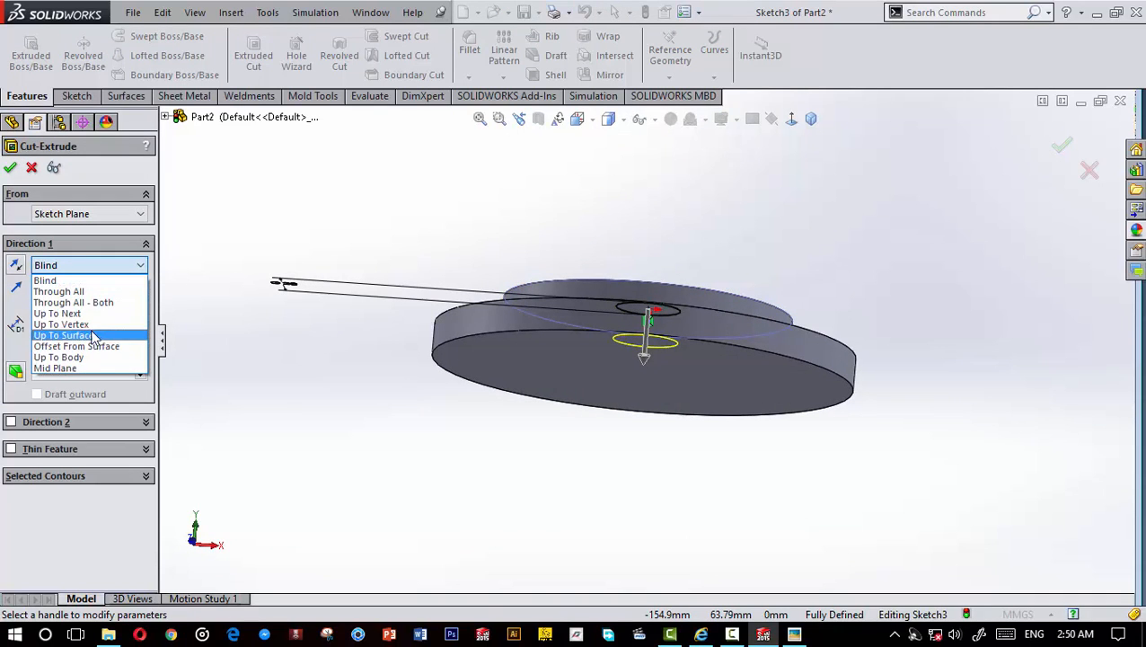
pyautogui.click(72, 291)
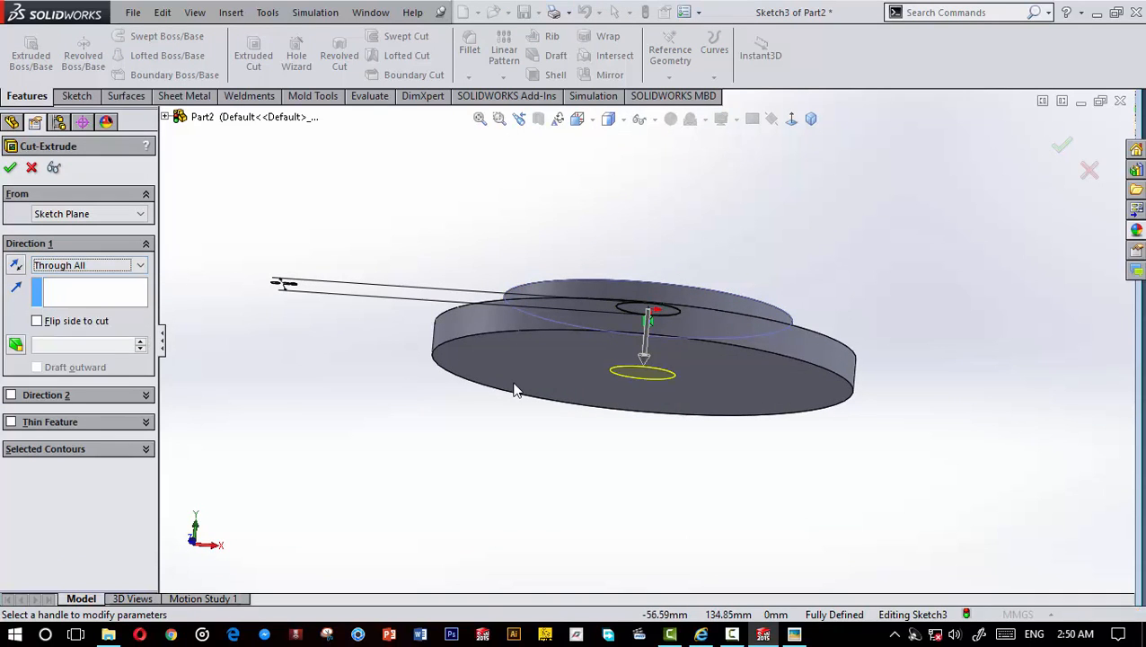
pyautogui.moveTo(515, 390); pyautogui.dragTo(486, 476, button='middle')
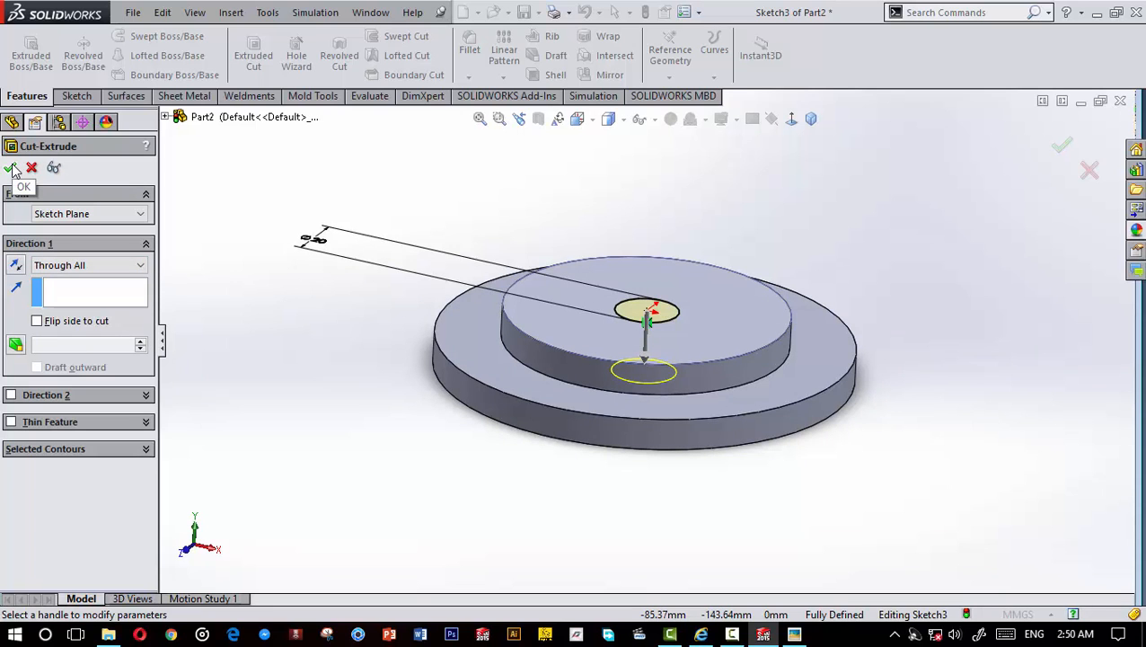
pyautogui.click(12, 168)
# Step: Inspect the bored disc from above, then examine the cutout arc's radius and centre distance in drawing 2.JPG in Picasa Photo Viewer
pyautogui.scroll(4, 603, 435)
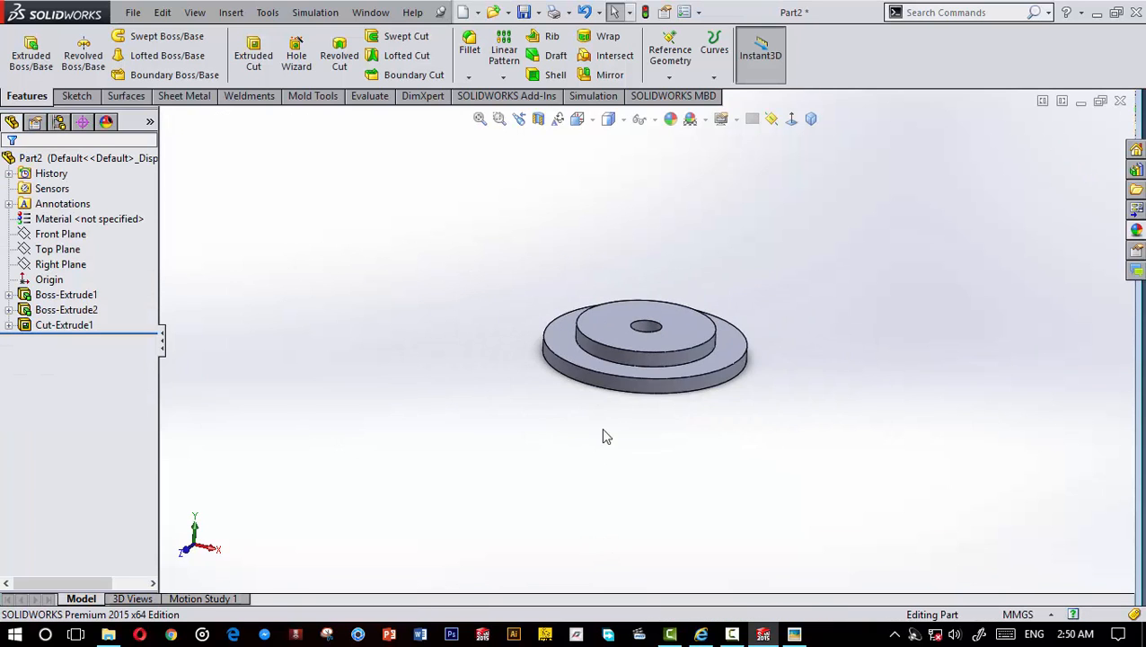
pyautogui.scroll(-3, 596, 359)
pyautogui.moveTo(592, 359); pyautogui.dragTo(745, 404, button='middle')
pyautogui.scroll(-2, 673, 377)
pyautogui.scroll(1, 673, 395)
pyautogui.scroll(3, 748, 402)
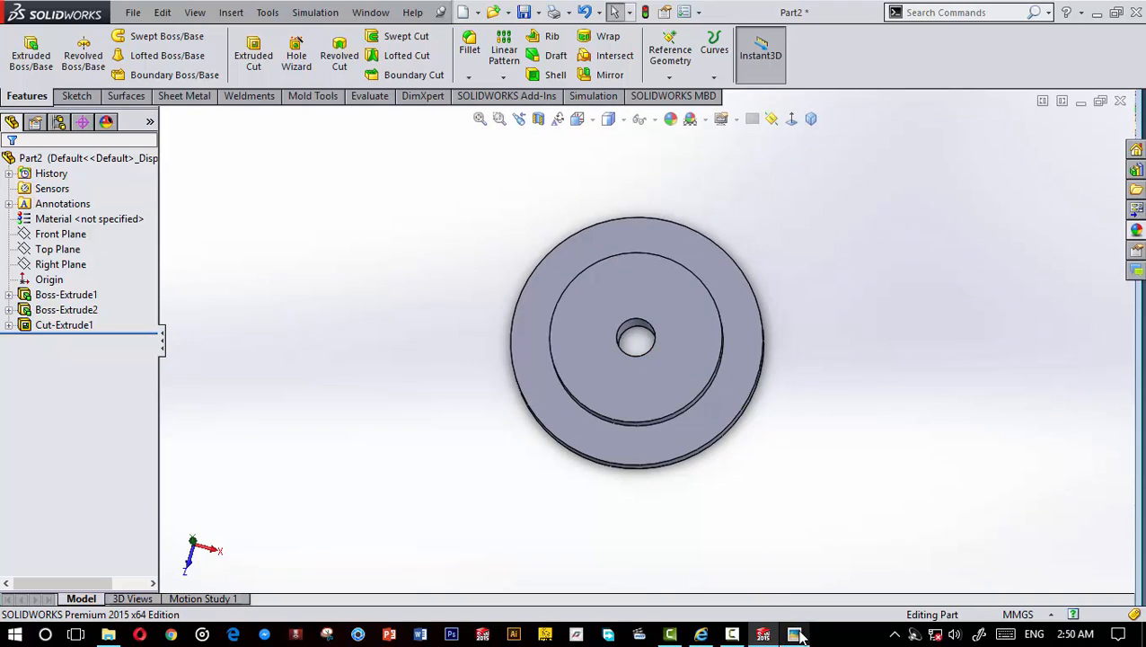
pyautogui.click(796, 635)
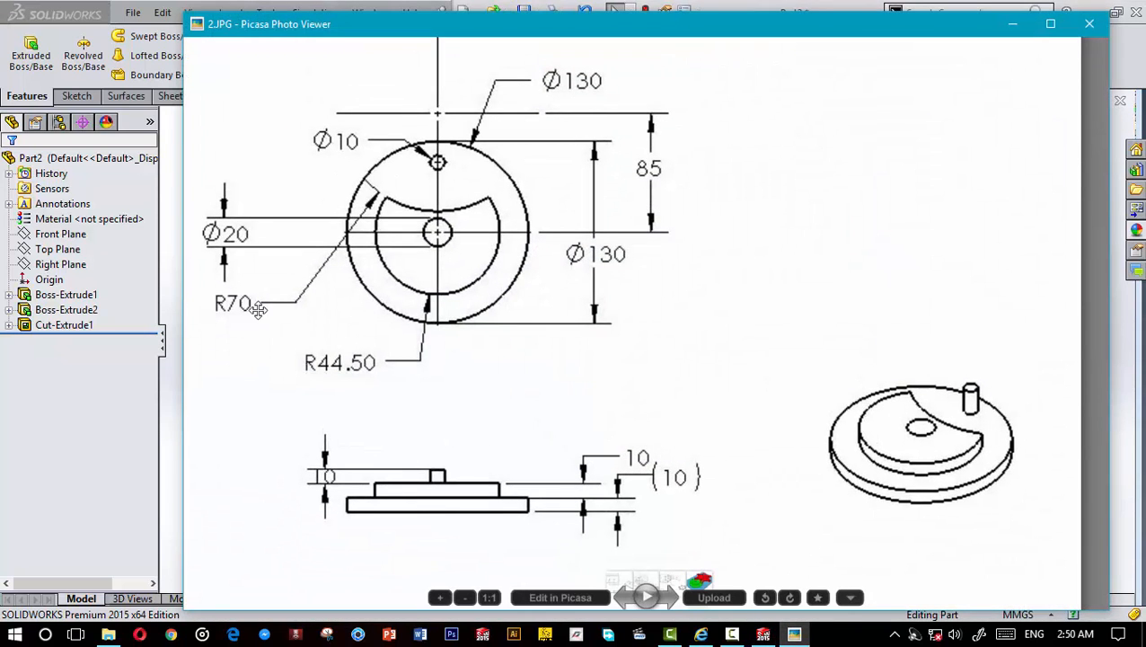
pyautogui.scroll(-1, 654, 315)
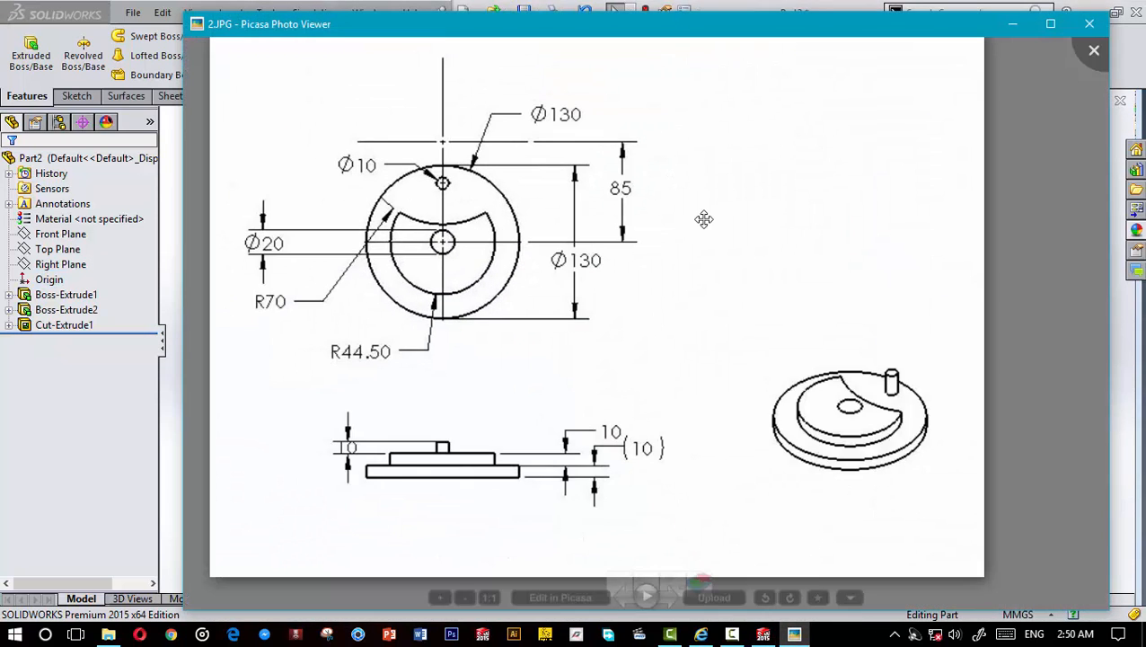
pyautogui.scroll(3, 615, 293)
pyautogui.scroll(-2, 529, 299)
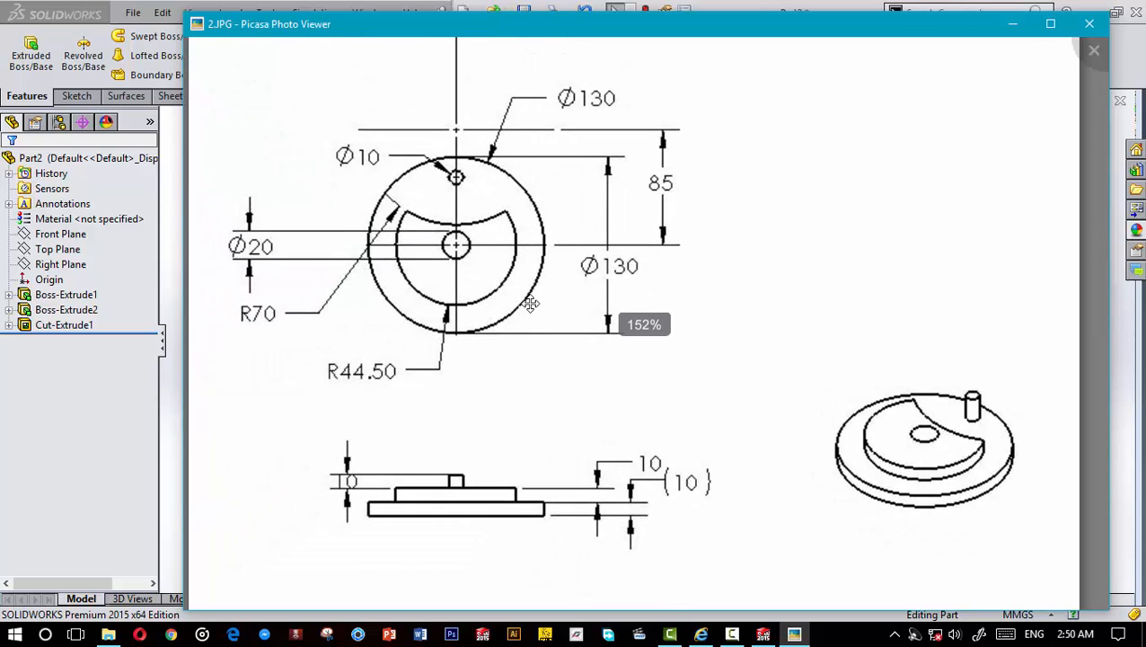
pyautogui.scroll(2, 530, 268)
pyautogui.scroll(1, 532, 200)
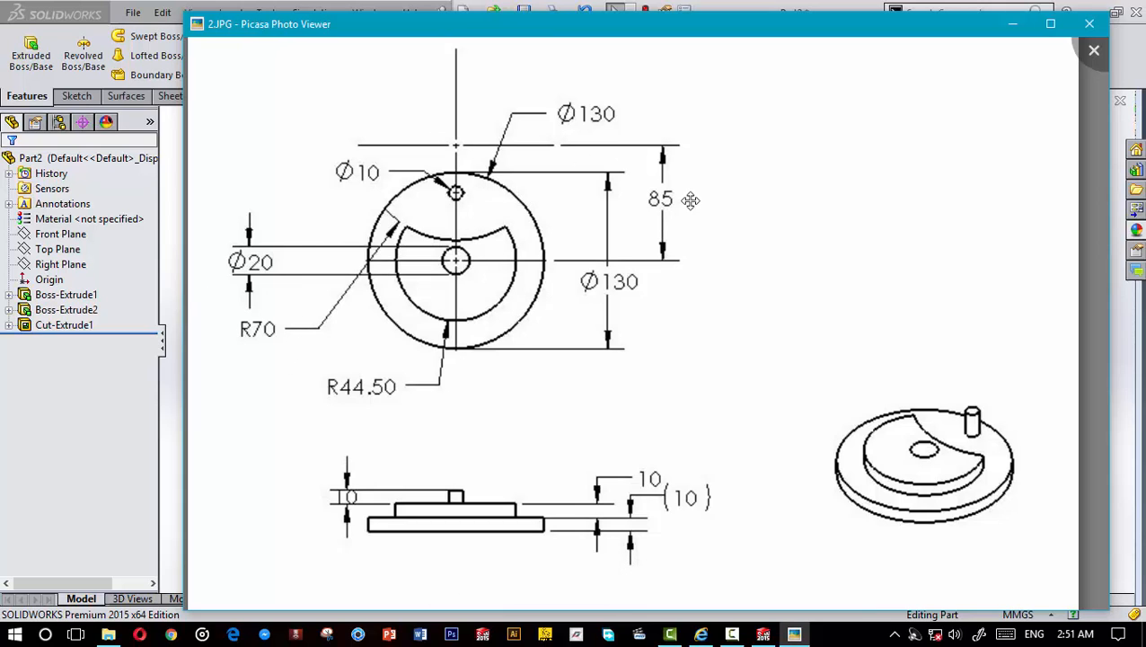
pyautogui.click(1011, 27)
# Step: In SOLIDWORKS, start a sketch on the raised layer's upper face and draw a circle centred about 106 mm above the origin, outside the disc
pyautogui.scroll(3, 803, 336)
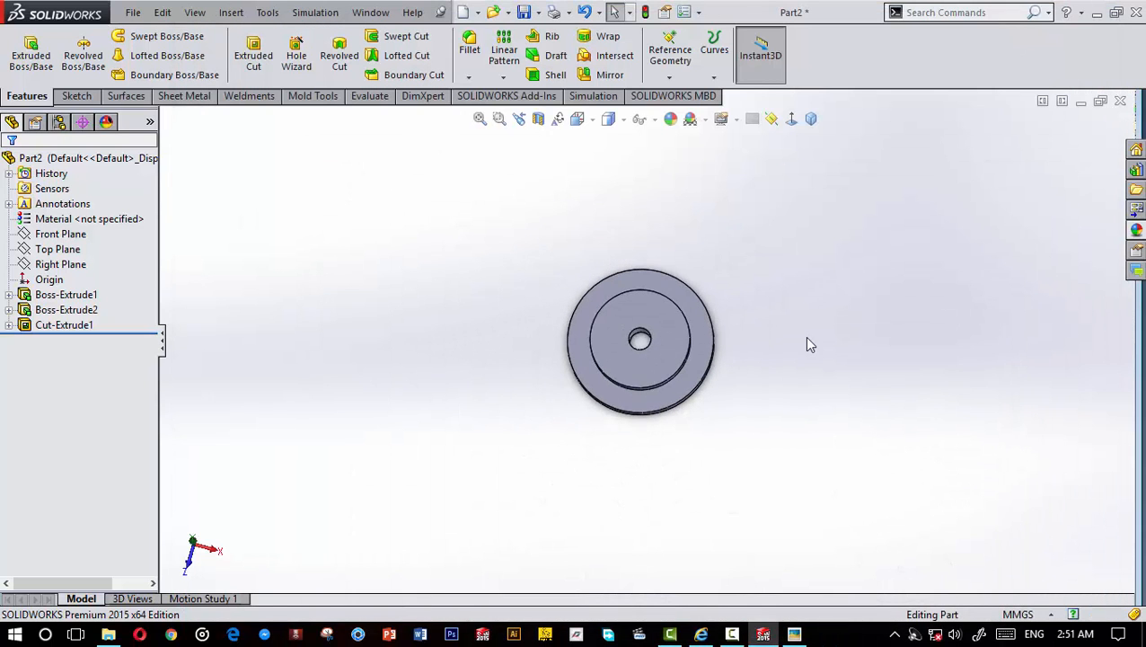
pyautogui.click(660, 322)
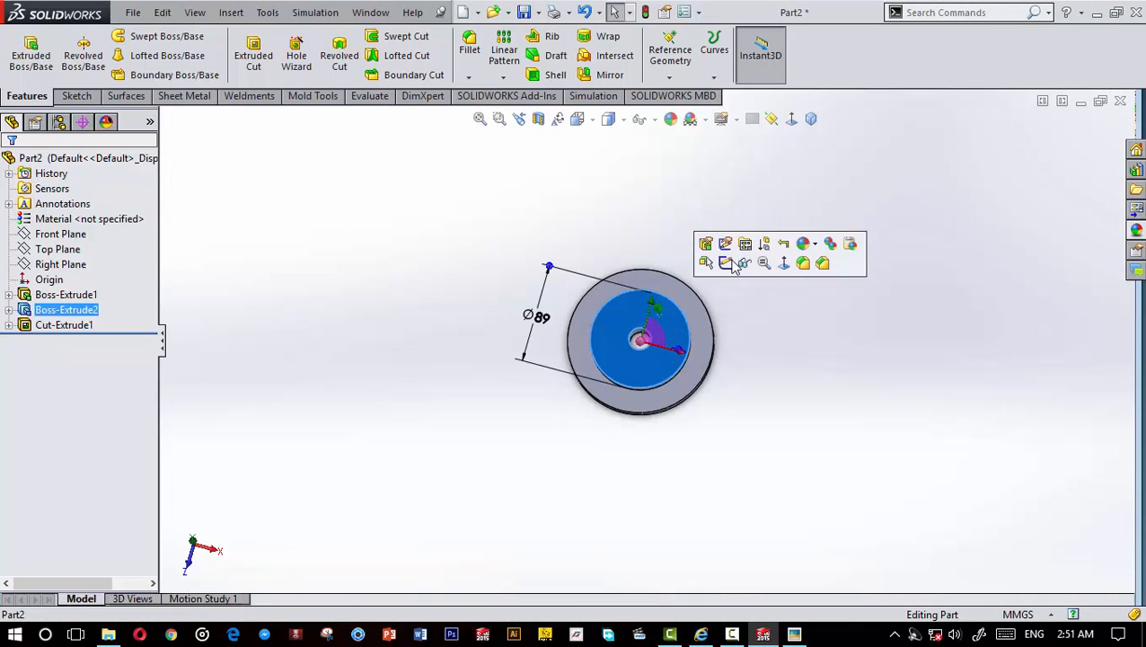
pyautogui.click(727, 262)
pyautogui.click(791, 120)
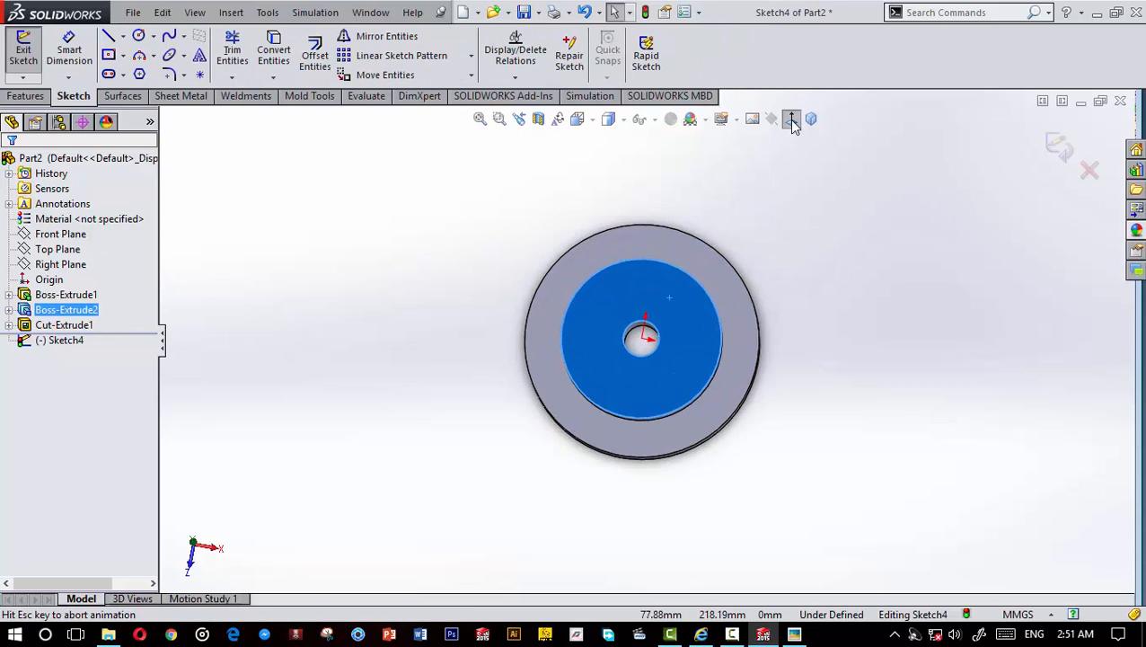
pyautogui.scroll(-1, 704, 250)
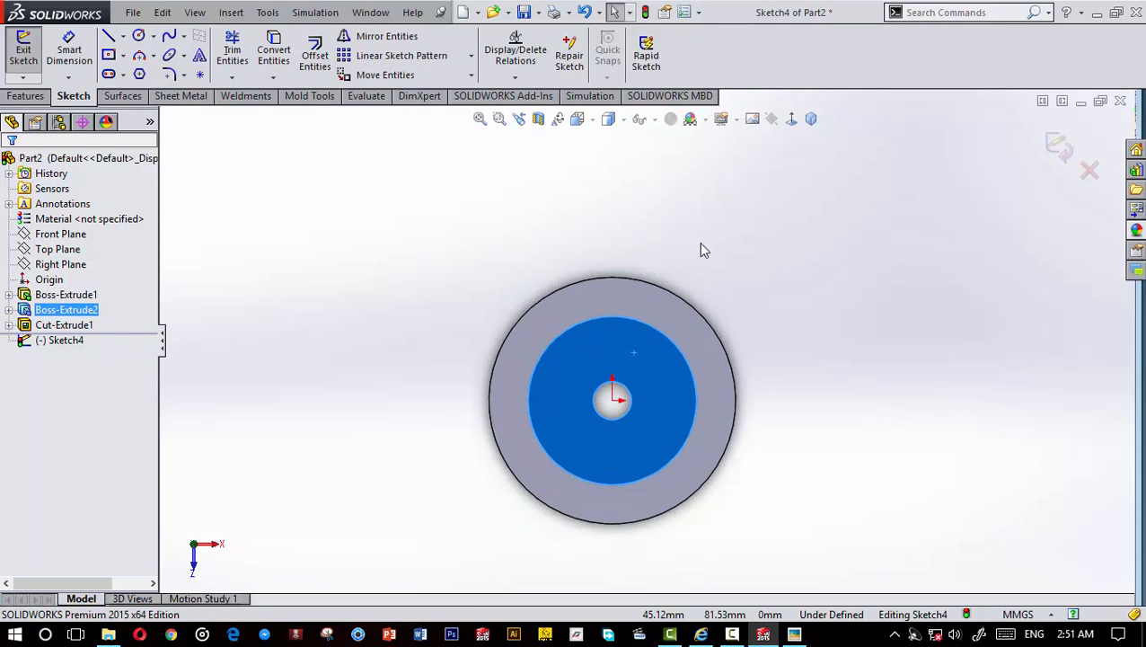
pyautogui.click(139, 35)
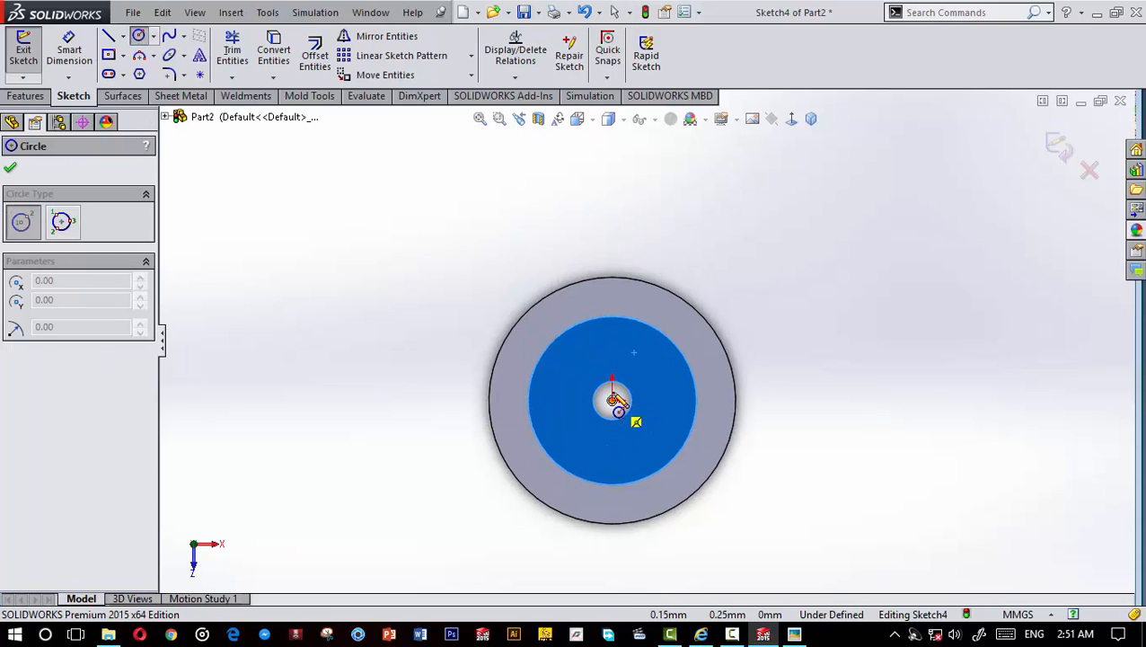
pyautogui.click(612, 199)
pyautogui.click(659, 280)
pyautogui.press('Escape')
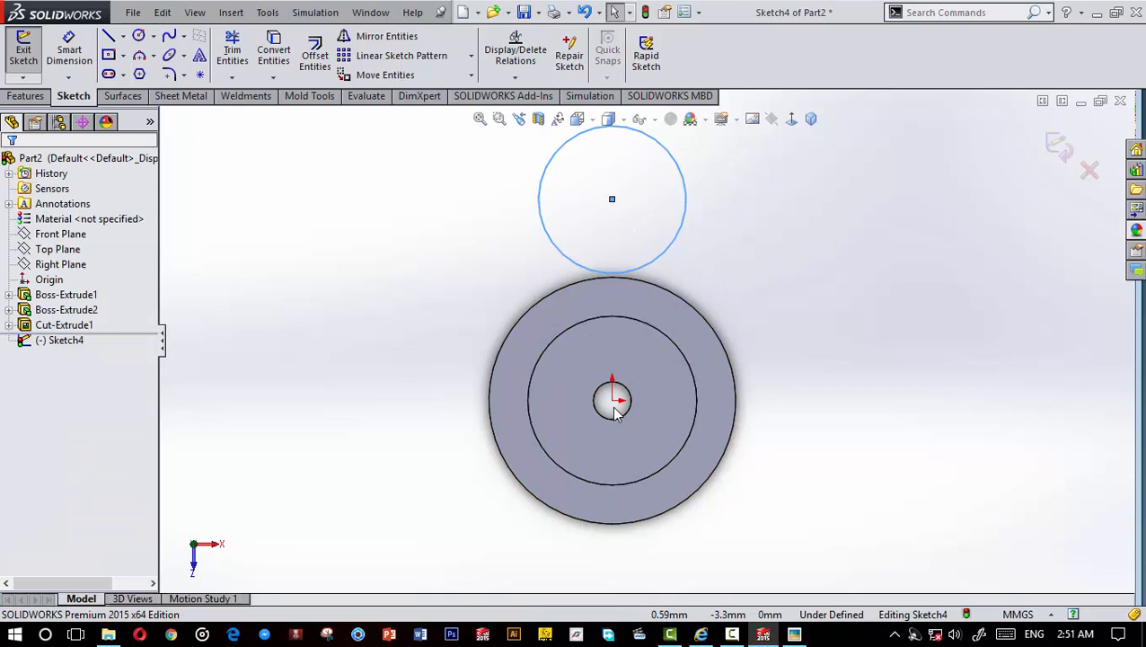
# Step: Add a Vertical relation between the origin and the centre of the circle above the disc
pyautogui.click(767, 289)
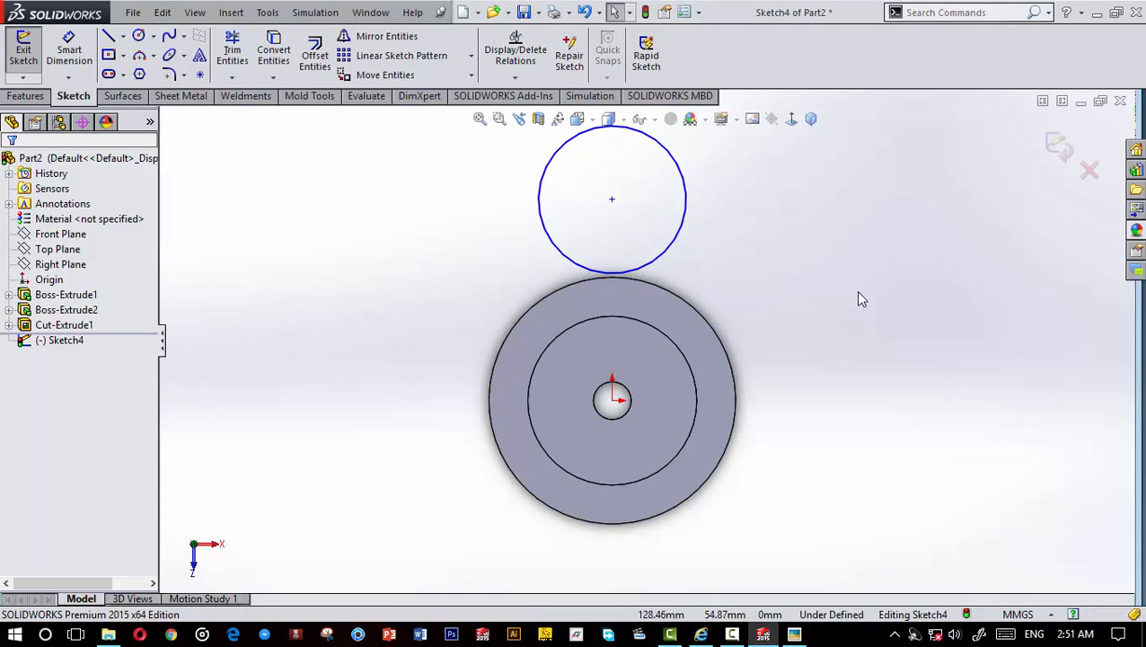
pyautogui.click(613, 401)
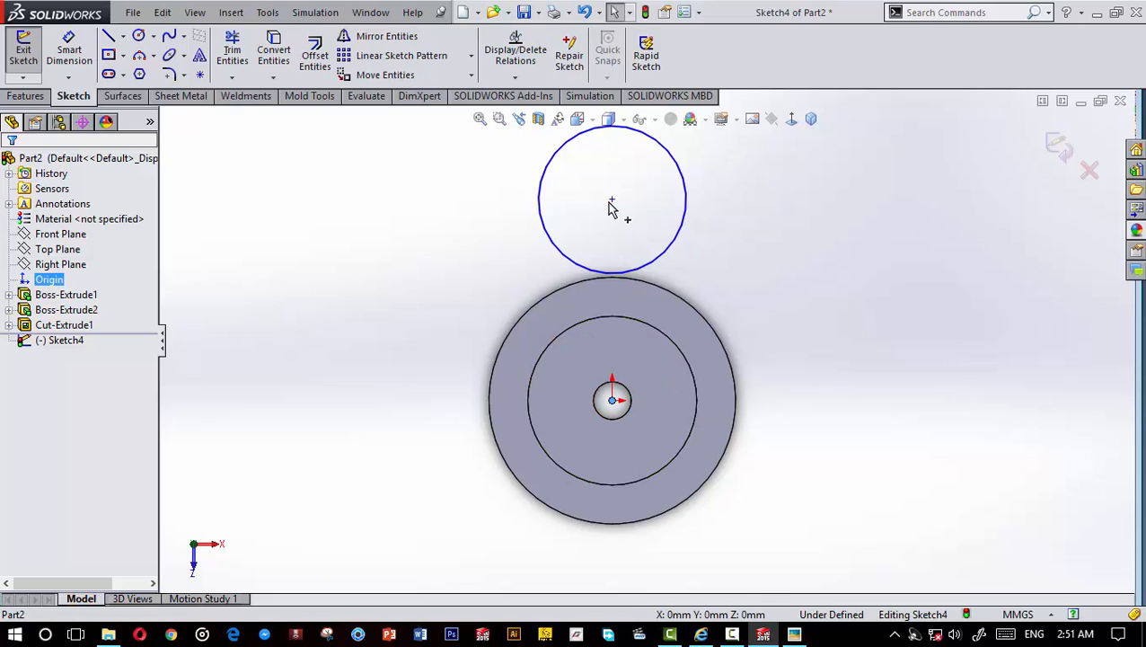
pyautogui.keyDown('ctrl'); pyautogui.click(612, 199); pyautogui.keyUp('ctrl')
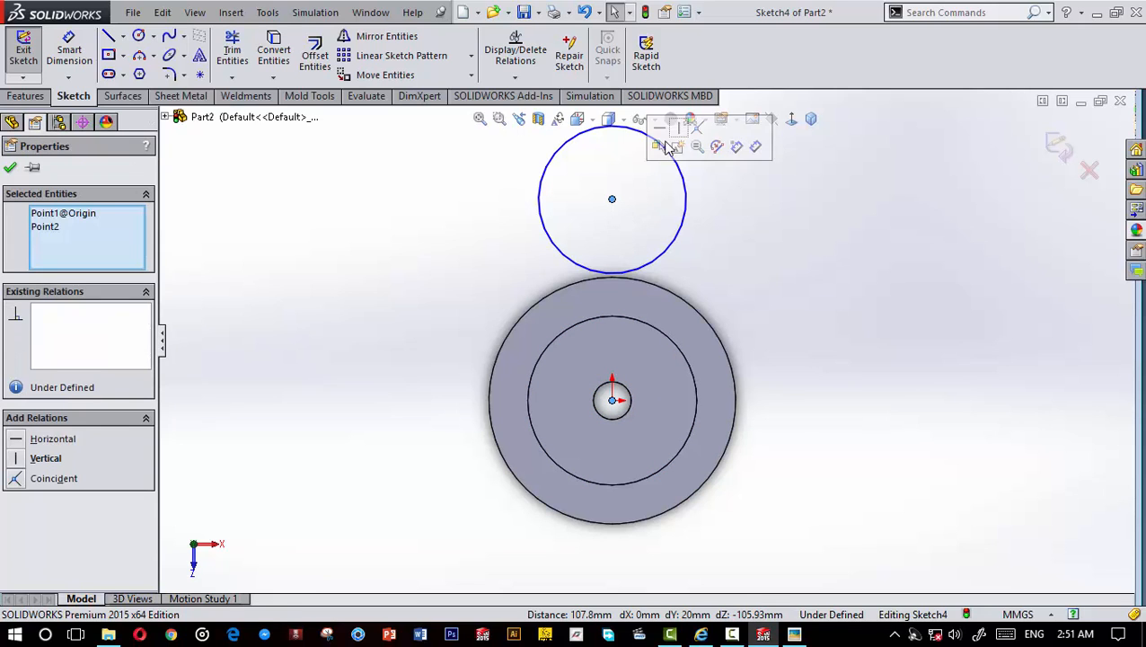
pyautogui.click(679, 132)
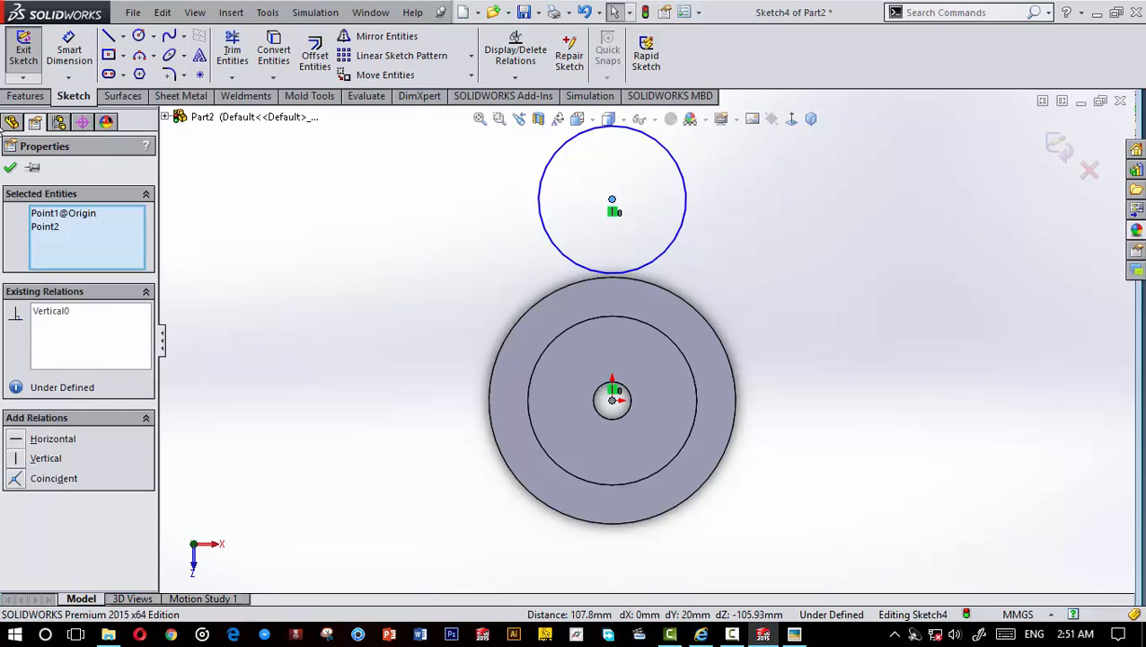
pyautogui.click(11, 169)
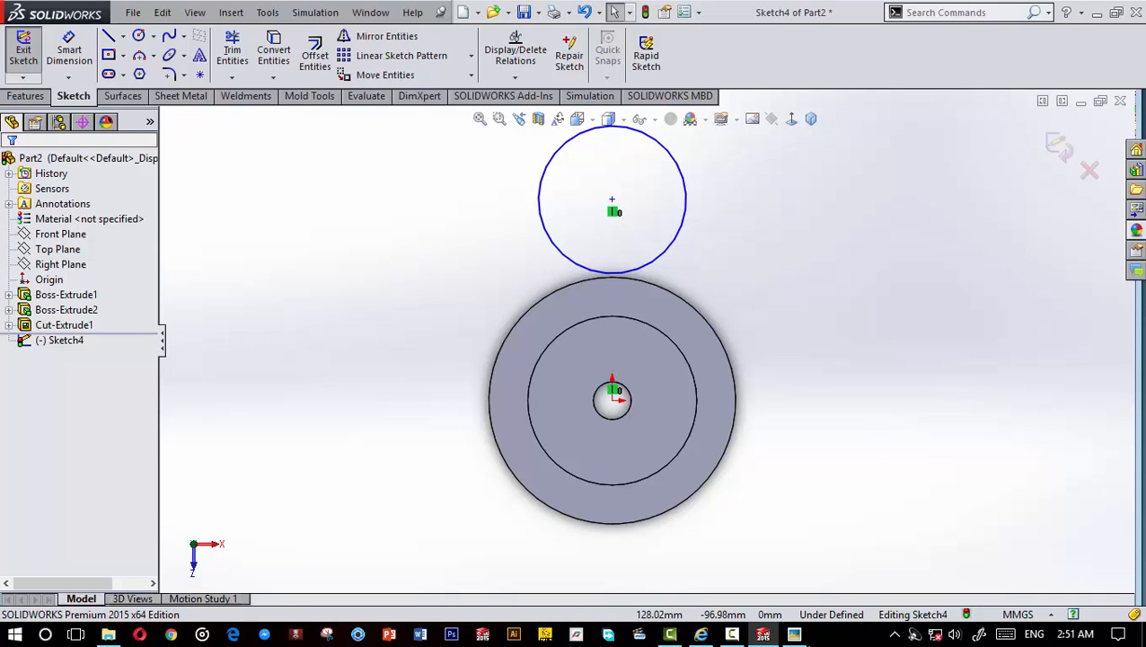
# Step: Check the cutout arc's centre offset in drawing 2.JPG and dimension the distance from the origin to the circle's centre as 85 mm
pyautogui.click(794, 634)
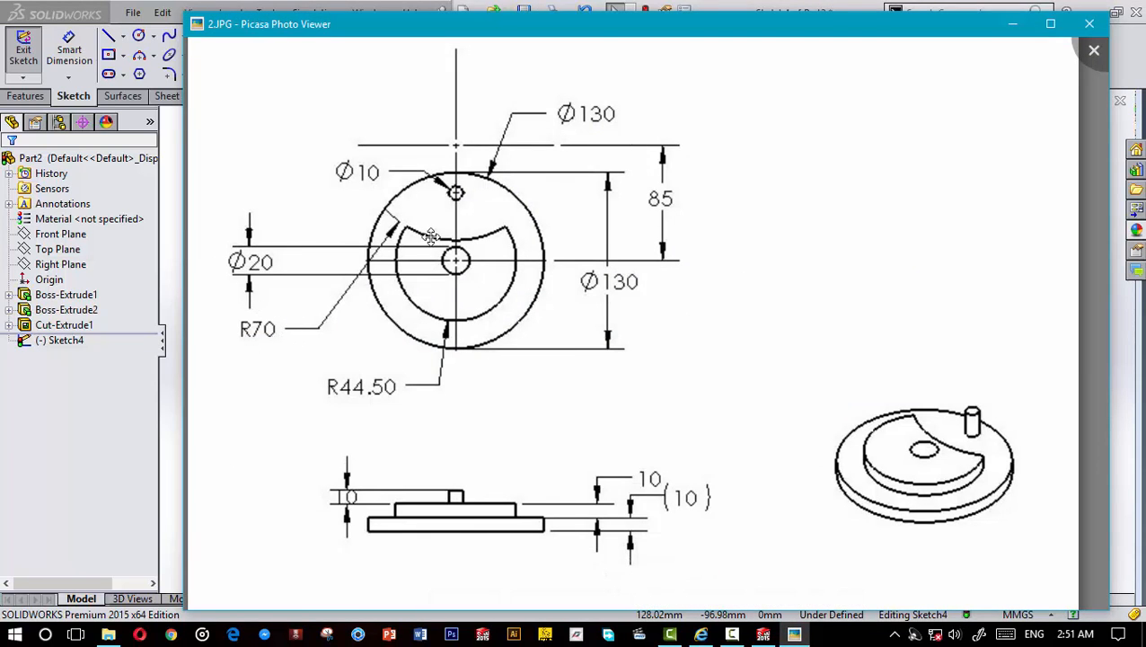
pyautogui.click(1013, 23)
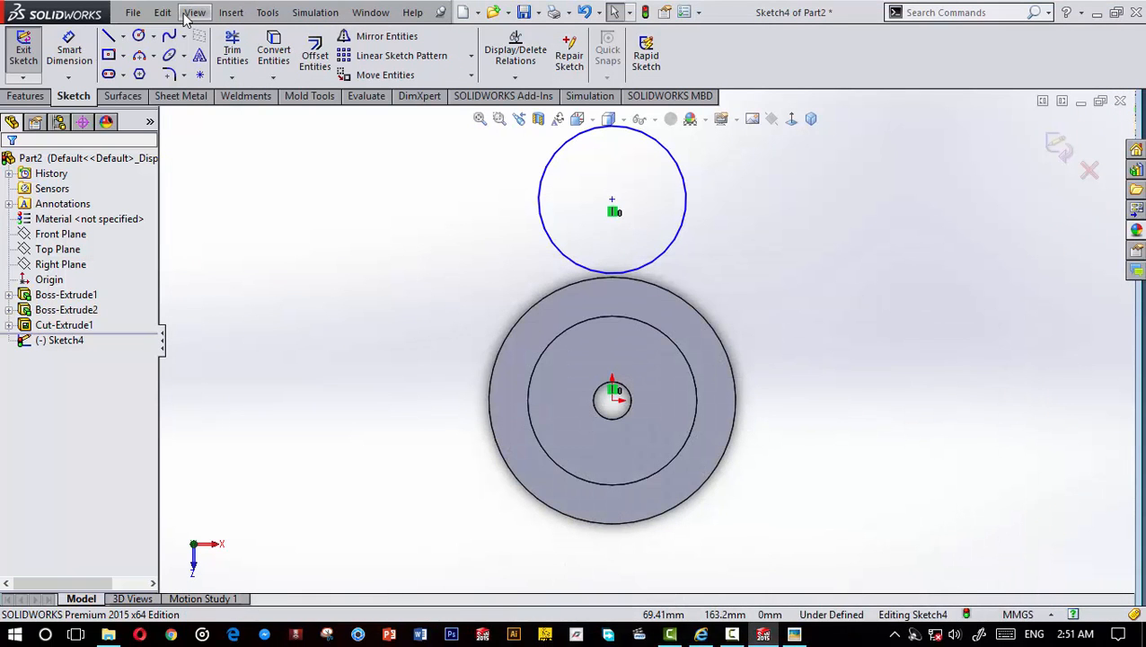
pyautogui.click(64, 52)
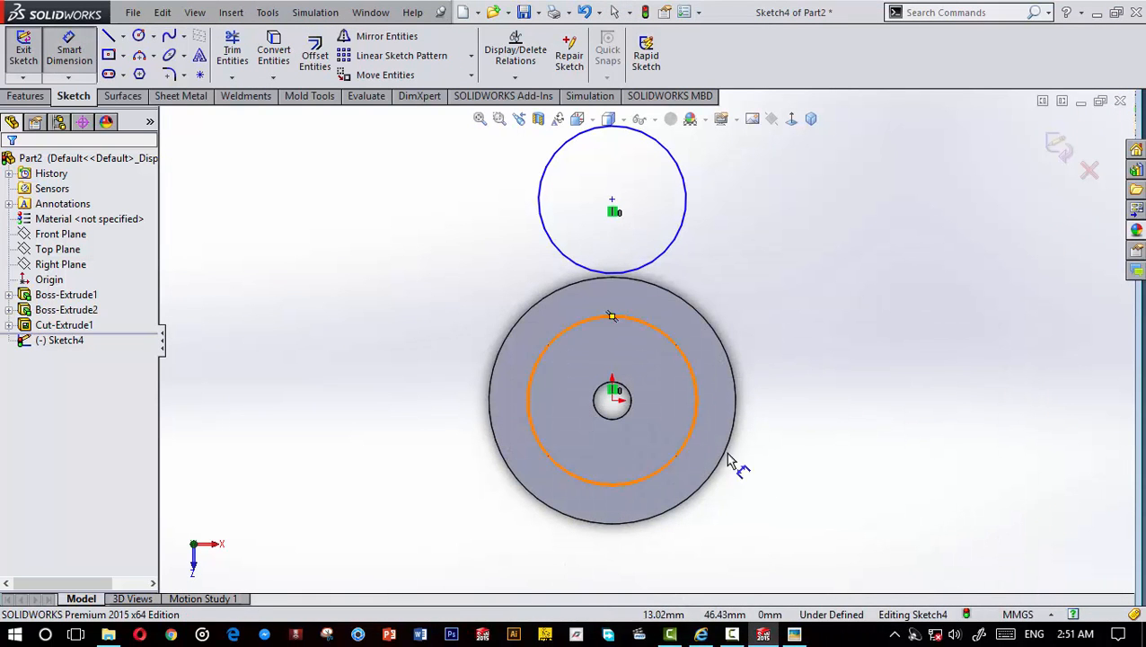
pyautogui.click(613, 401)
pyautogui.click(613, 200)
pyautogui.click(787, 300)
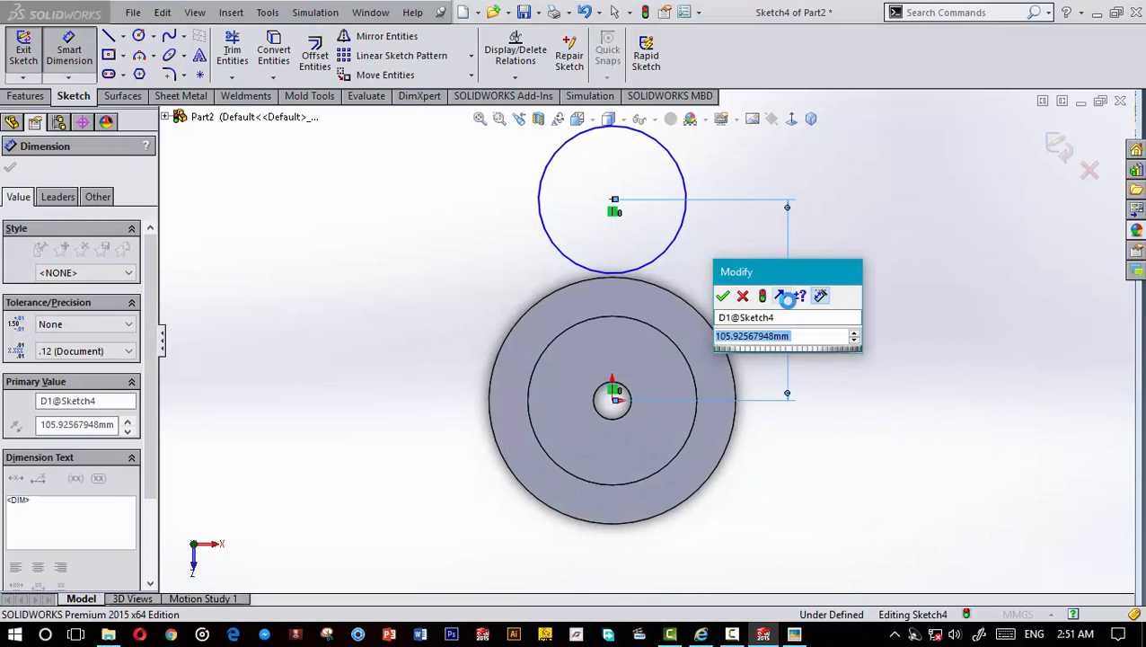
pyautogui.write('85')
pyautogui.press('Return')
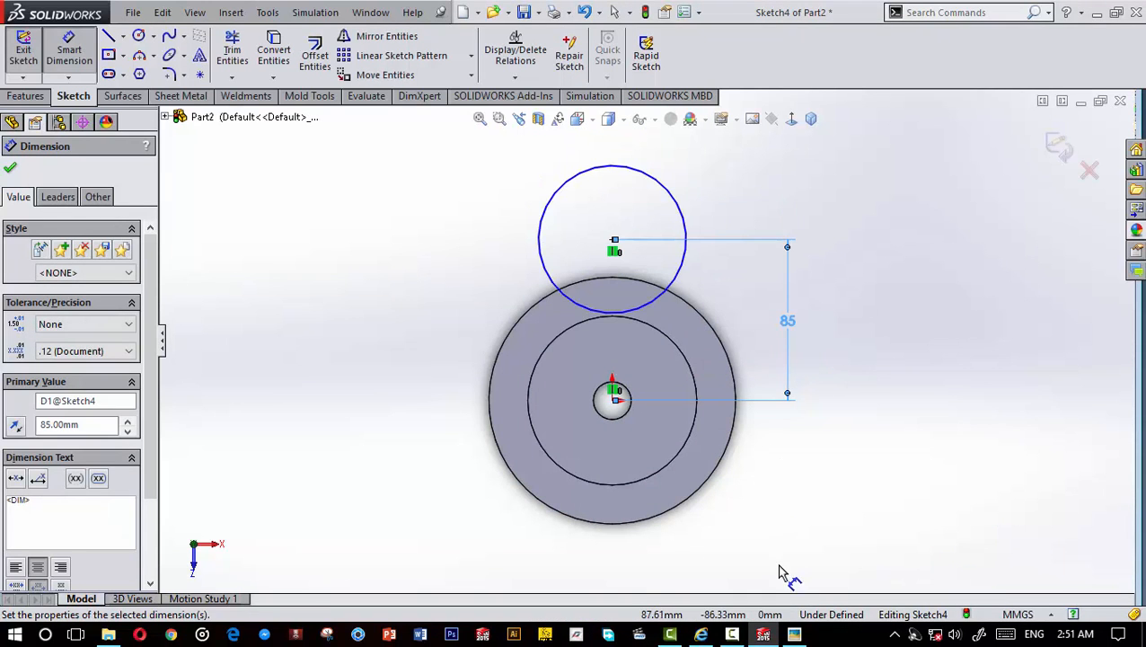
# Step: Check the cutout arc's radius in drawing 2.JPG and dimension the circle's diameter as 70*2 (140 mm)
pyautogui.click(794, 634)
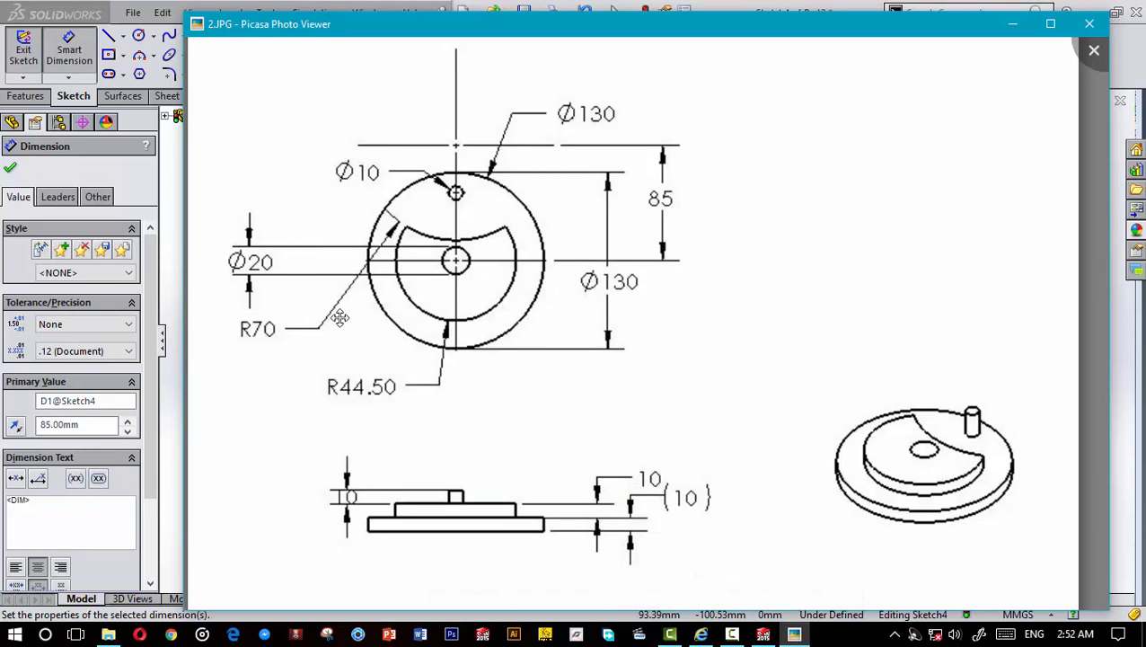
pyautogui.click(794, 634)
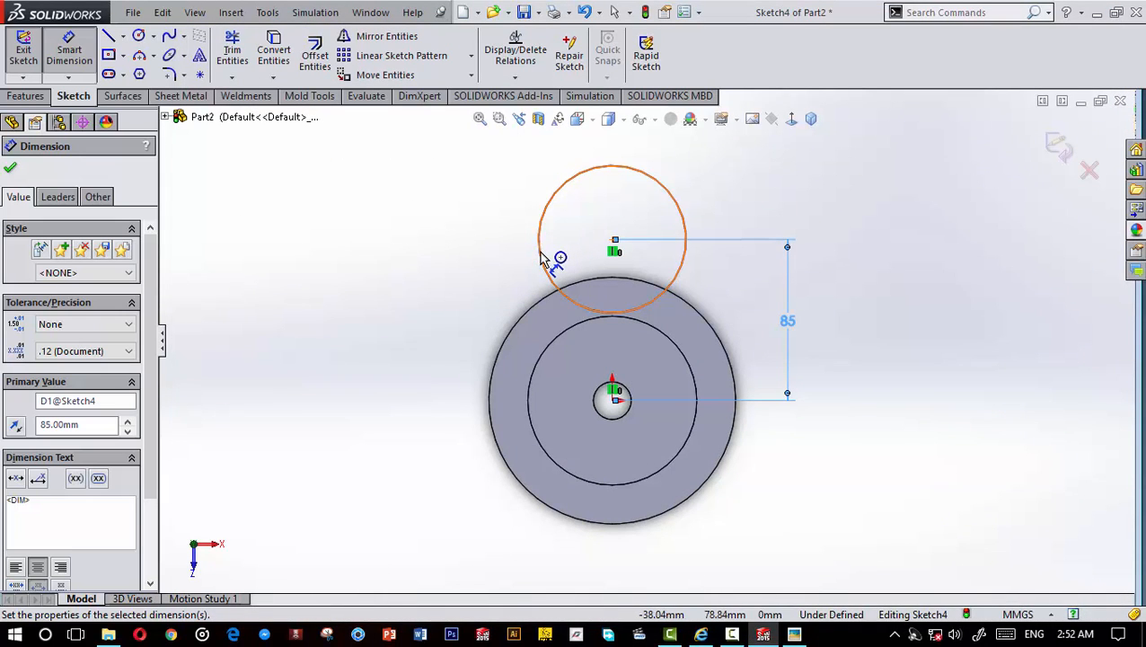
pyautogui.click(542, 268)
pyautogui.click(350, 368)
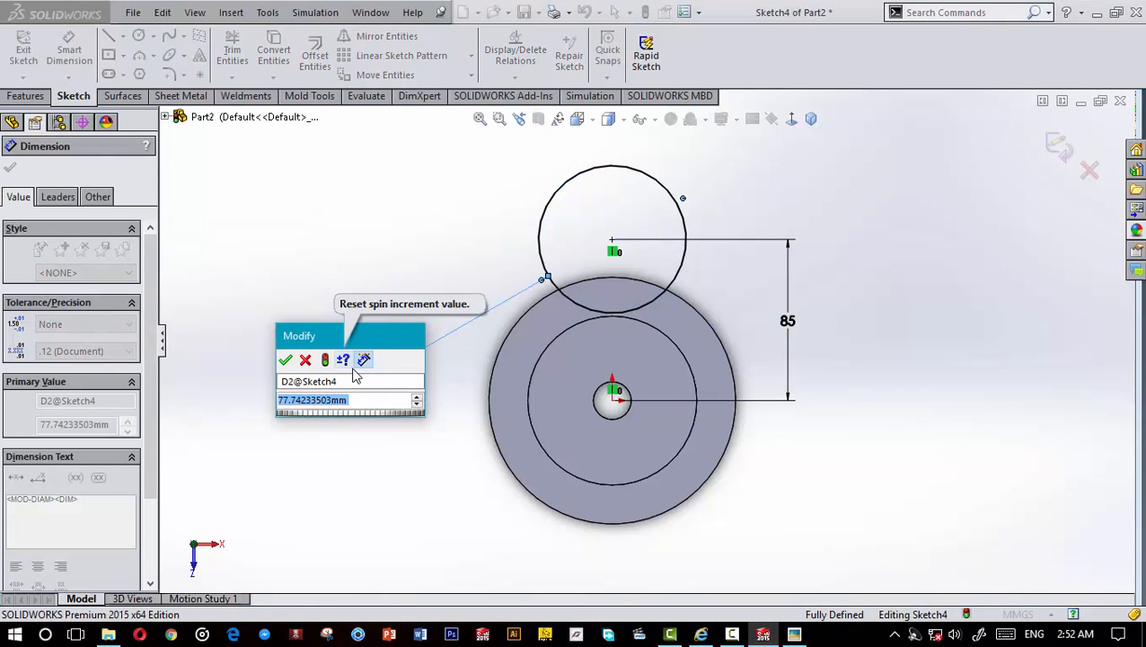
pyautogui.write('70*2')
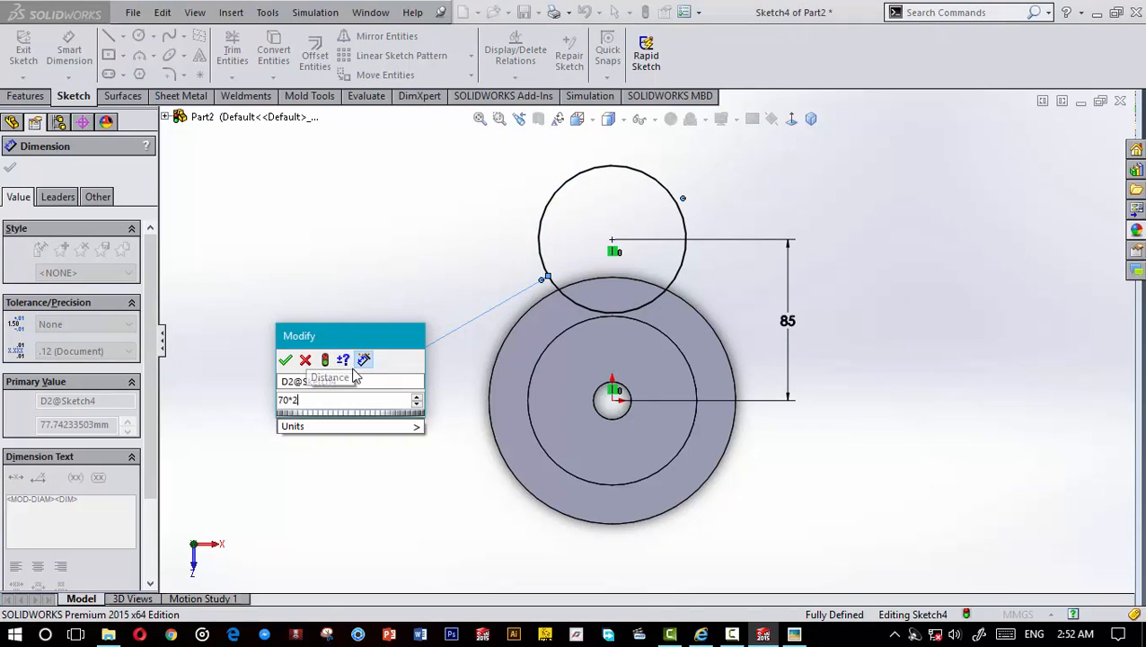
pyautogui.press('Return')
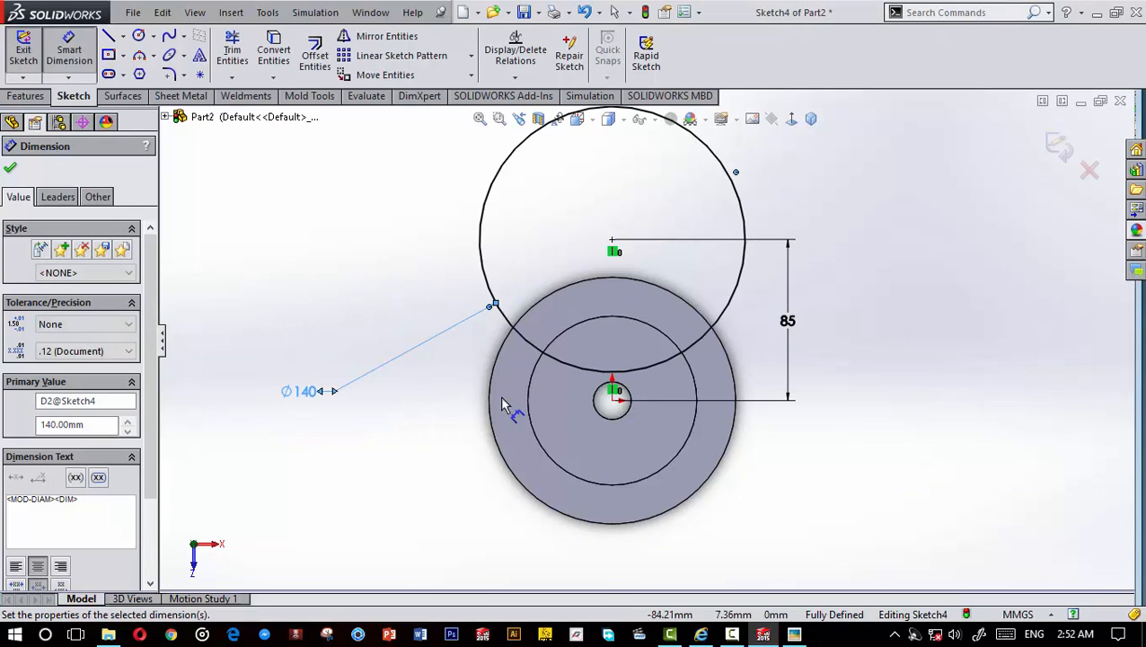
pyautogui.click(10, 167)
# Step: Cut-extrude the 140 mm circle Up To Surface, ending at the upper face of the base disc
pyautogui.scroll(3, 629, 324)
pyautogui.scroll(-2, 792, 309)
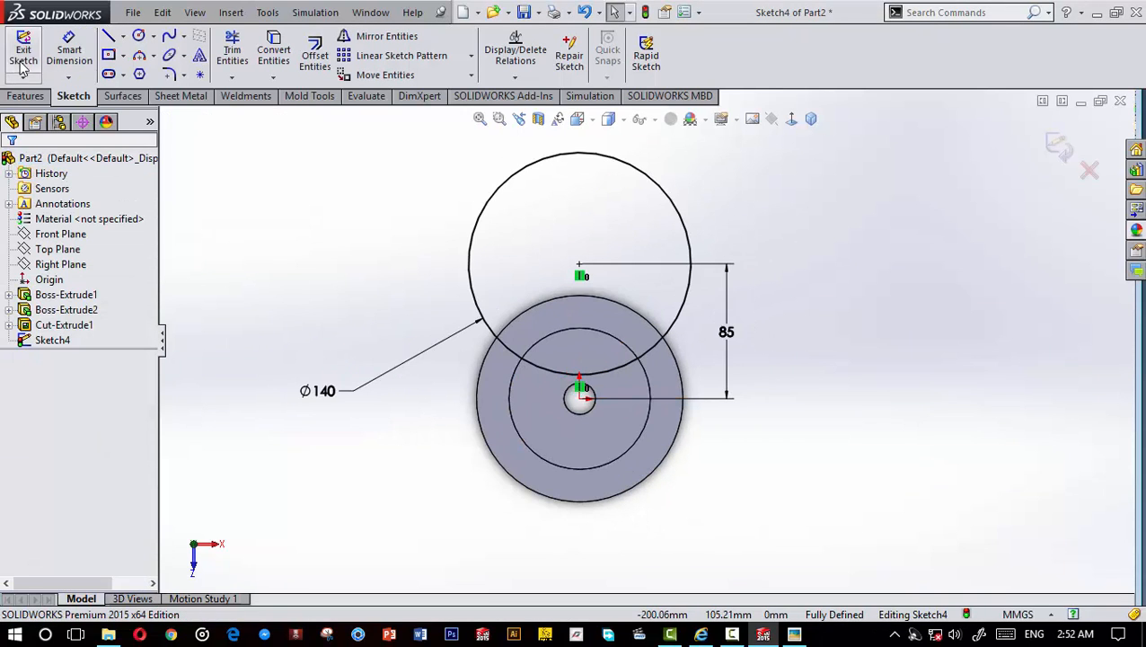
pyautogui.click(26, 95)
pyautogui.click(264, 65)
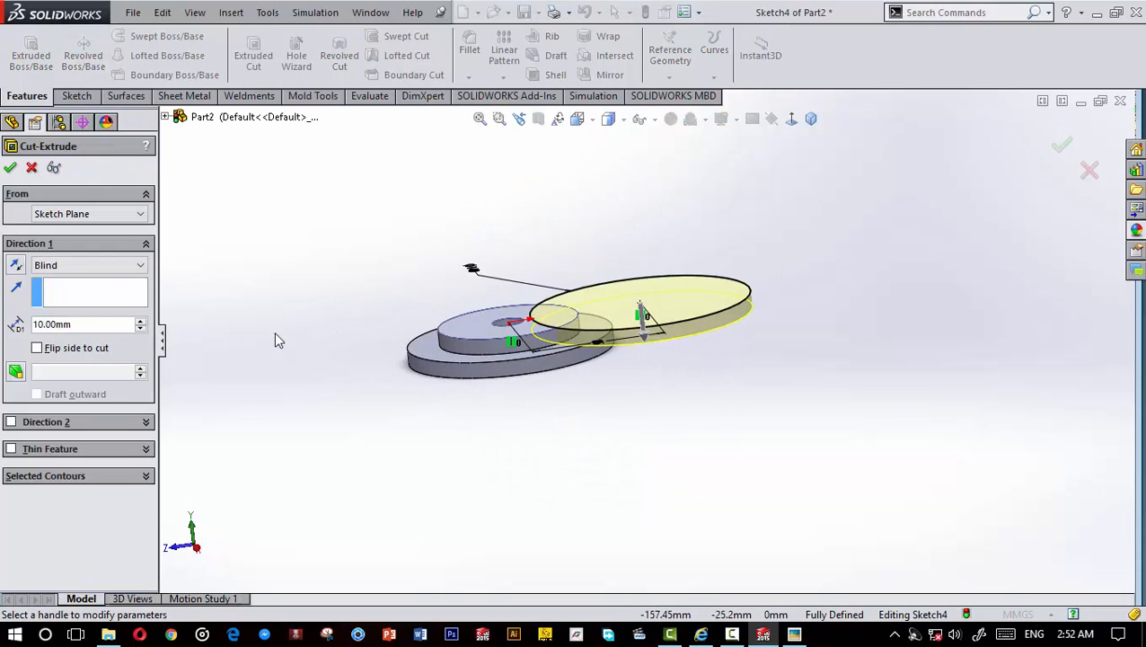
pyautogui.click(88, 267)
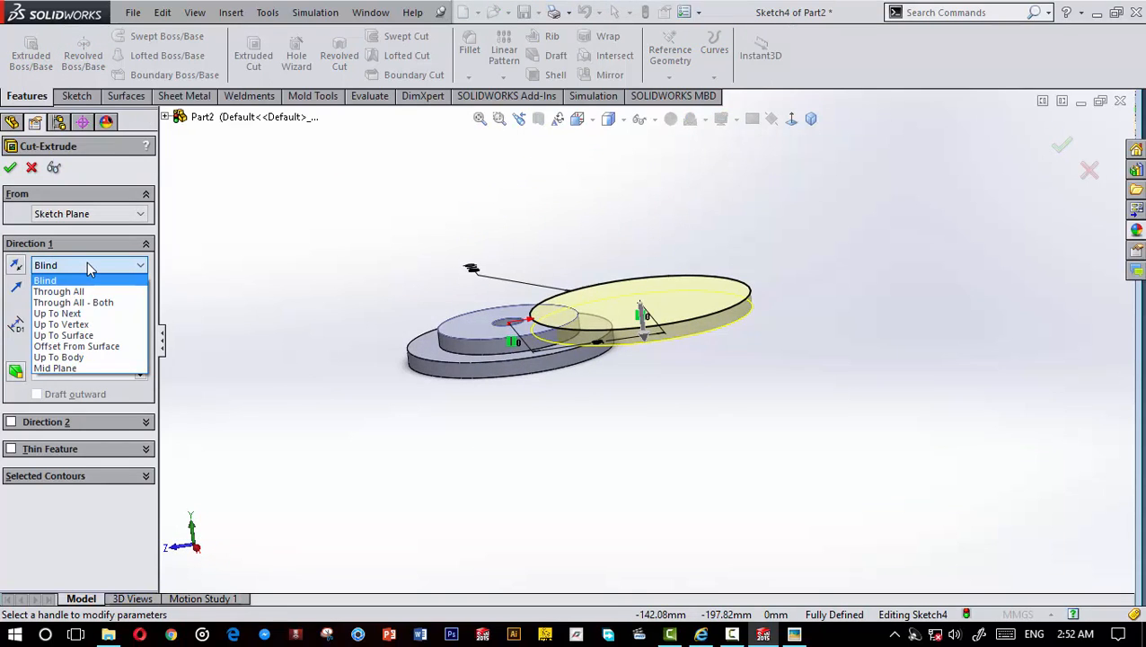
pyautogui.click(97, 335)
pyautogui.scroll(-2, 565, 359)
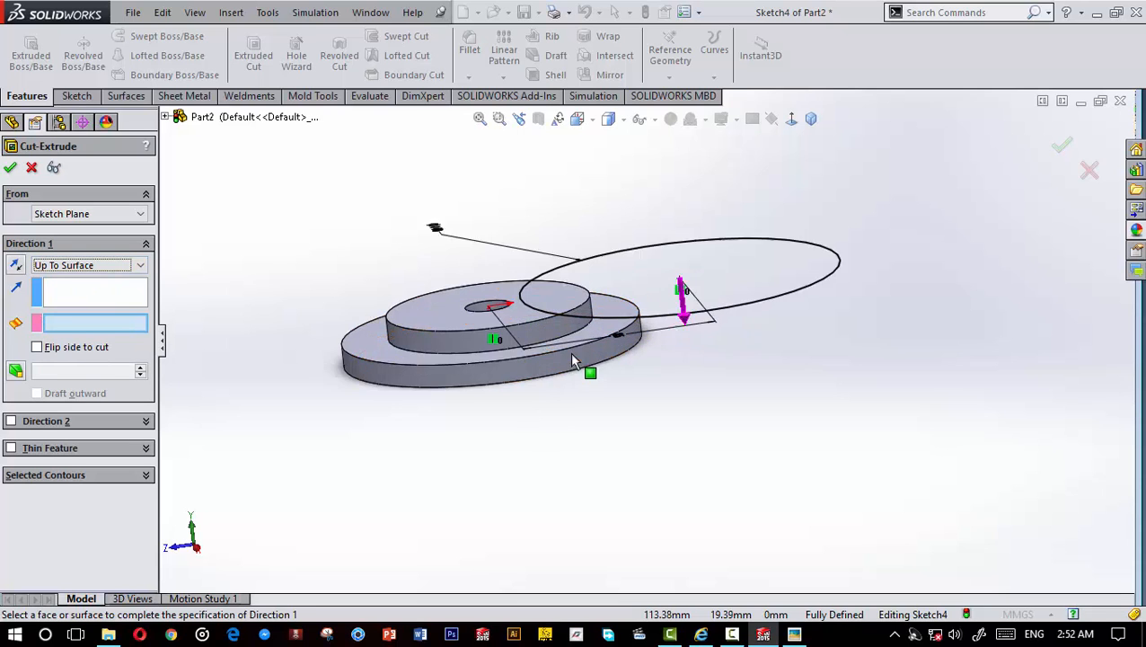
pyautogui.moveTo(572, 360); pyautogui.dragTo(586, 398, button='middle')
pyautogui.click(593, 380)
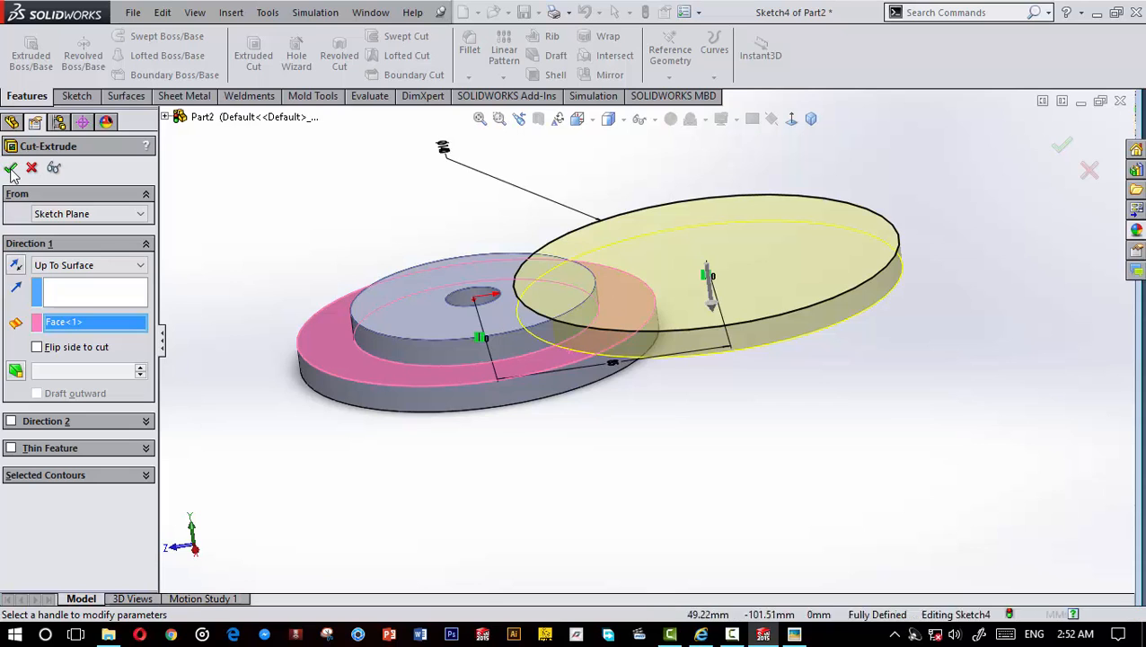
pyautogui.click(11, 172)
# Step: Inspect the finished cutout from above, then examine the pin's diameter, location and height in drawing 2.JPG in Picasa Photo Viewer
pyautogui.scroll(2, 473, 214)
pyautogui.moveTo(473, 215); pyautogui.dragTo(562, 501, button='middle')
pyautogui.scroll(-2, 614, 345)
pyautogui.moveTo(614, 345); pyautogui.dragTo(616, 263, button='middle')
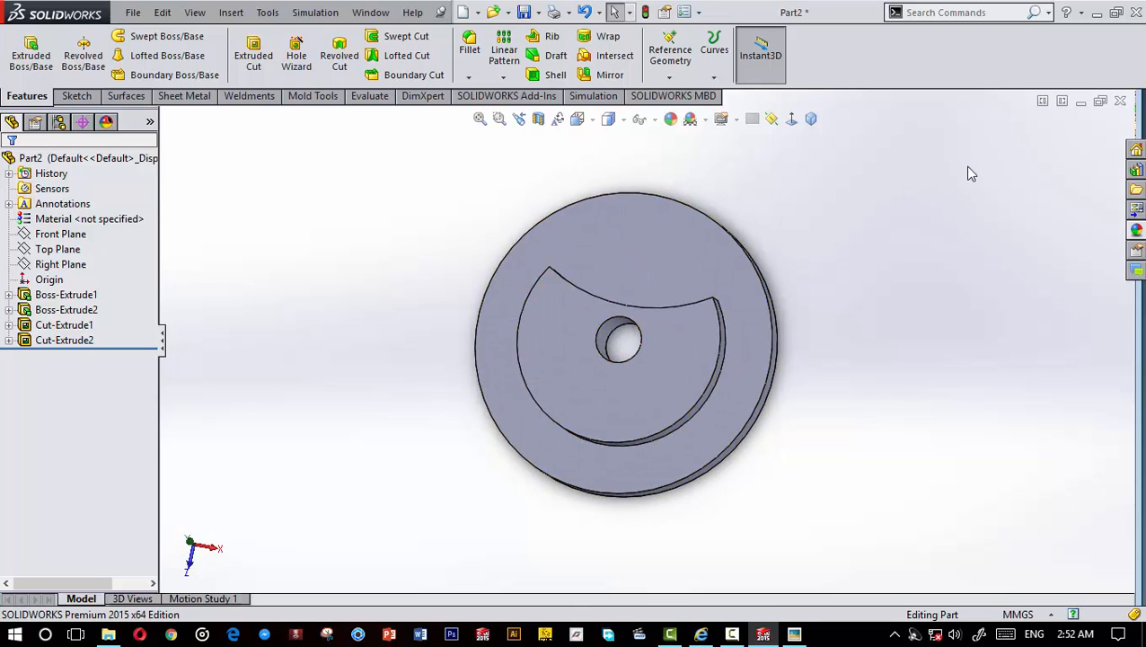
pyautogui.click(793, 634)
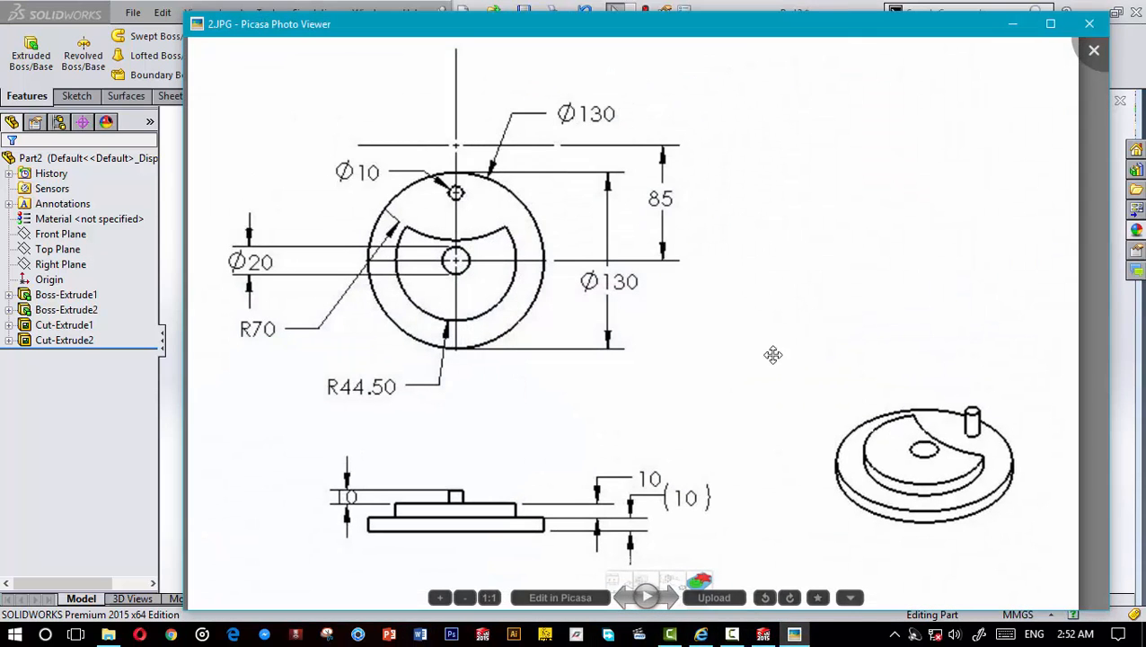
pyautogui.scroll(3, 667, 416)
pyautogui.scroll(-4, 667, 415)
pyautogui.scroll(3, 878, 425)
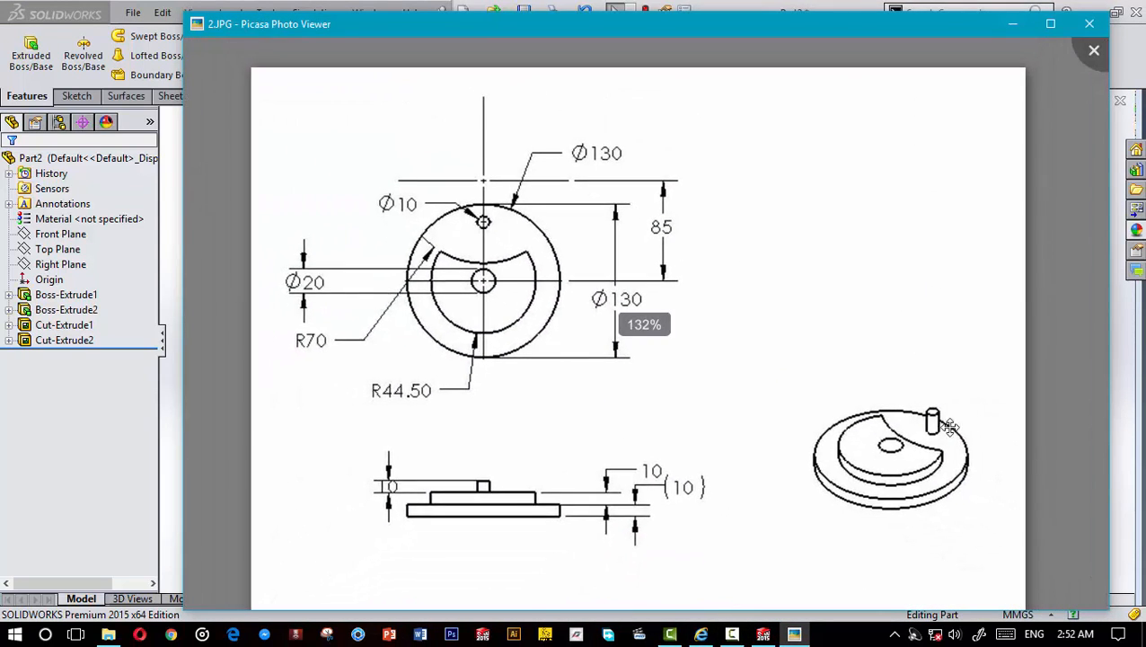
pyautogui.scroll(1, 943, 427)
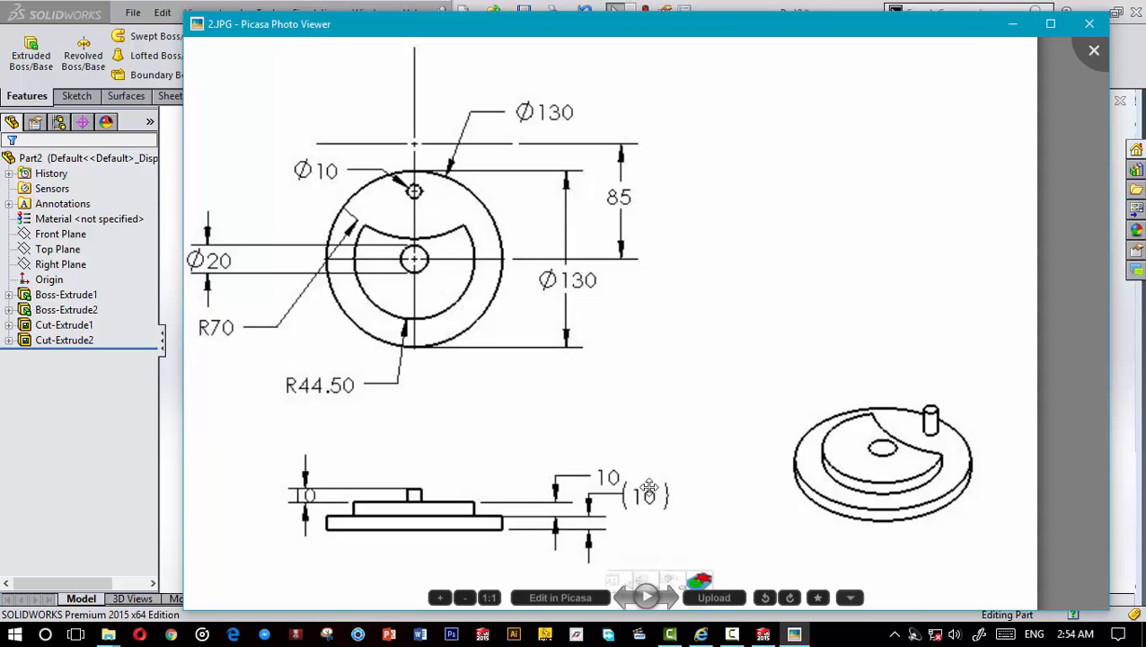
pyautogui.click(1012, 24)
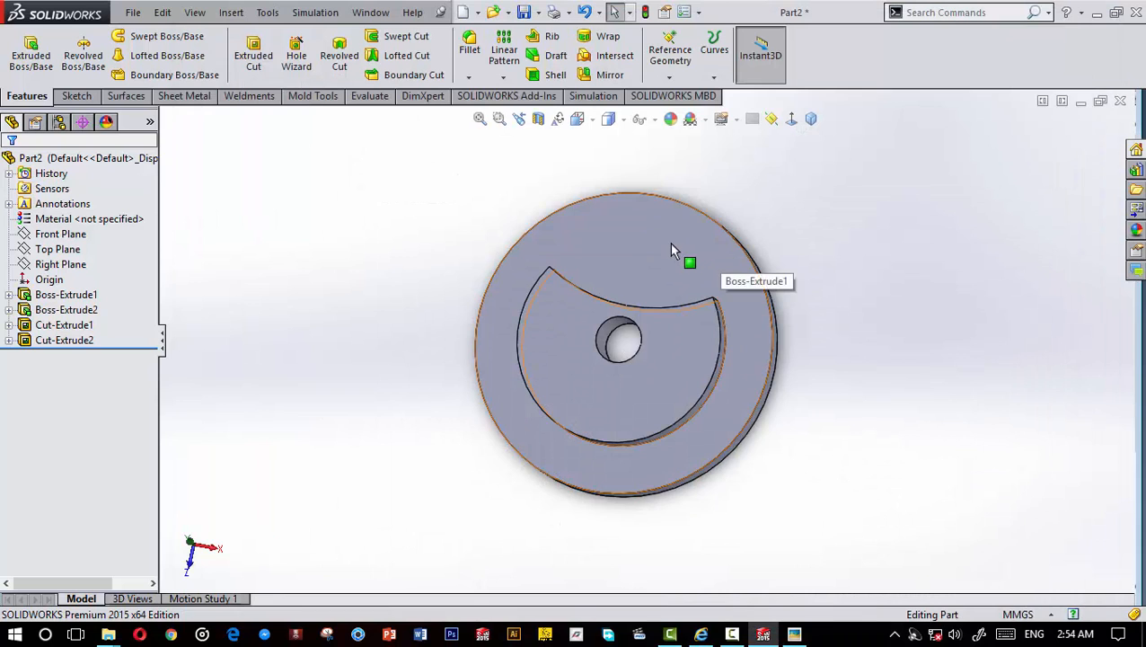
# Step: In SOLIDWORKS, start a sketch on the base disc's upper face and draw a circle about 12 mm in diameter, about 53 mm directly above the origin
pyautogui.click(671, 248)
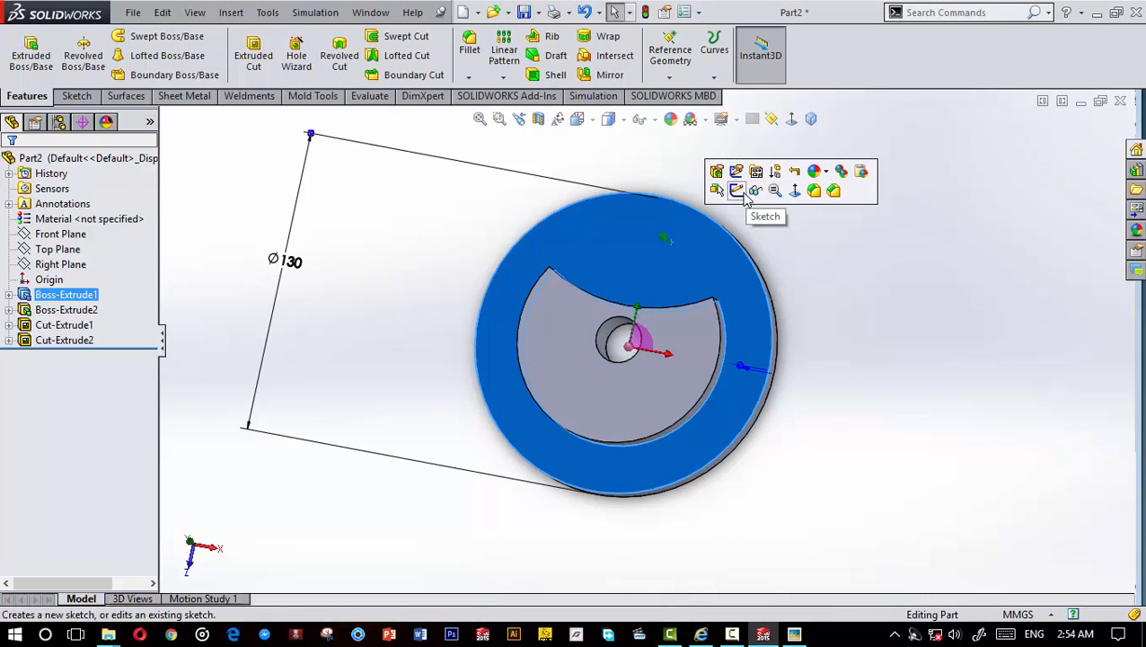
pyautogui.click(736, 190)
pyautogui.click(791, 119)
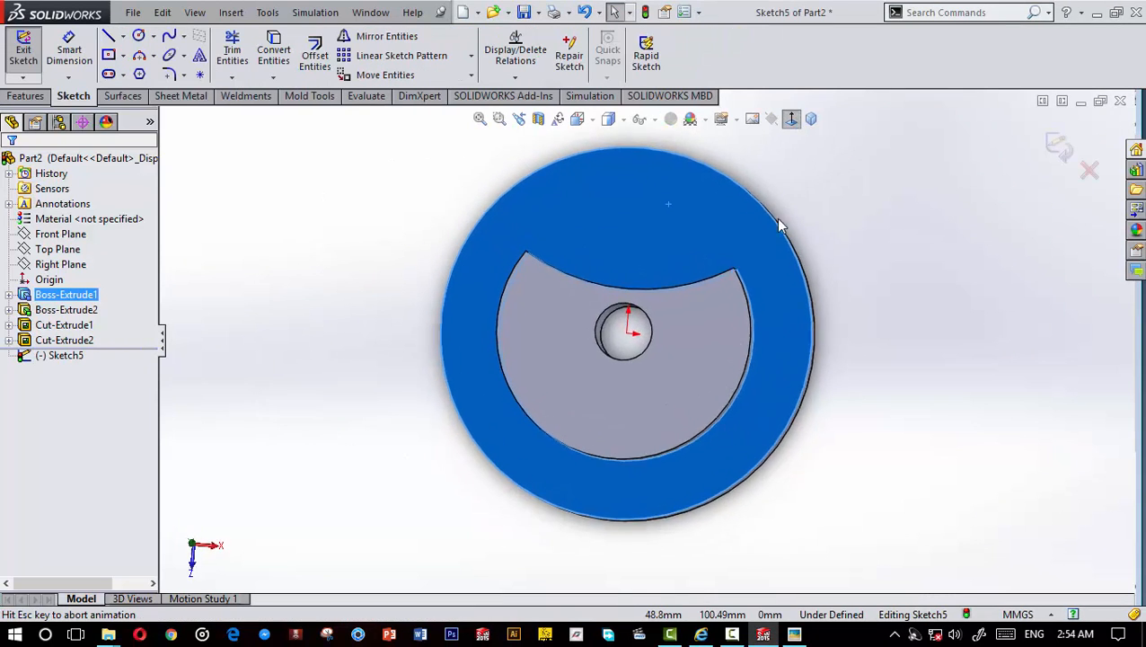
pyautogui.scroll(-3, 656, 218)
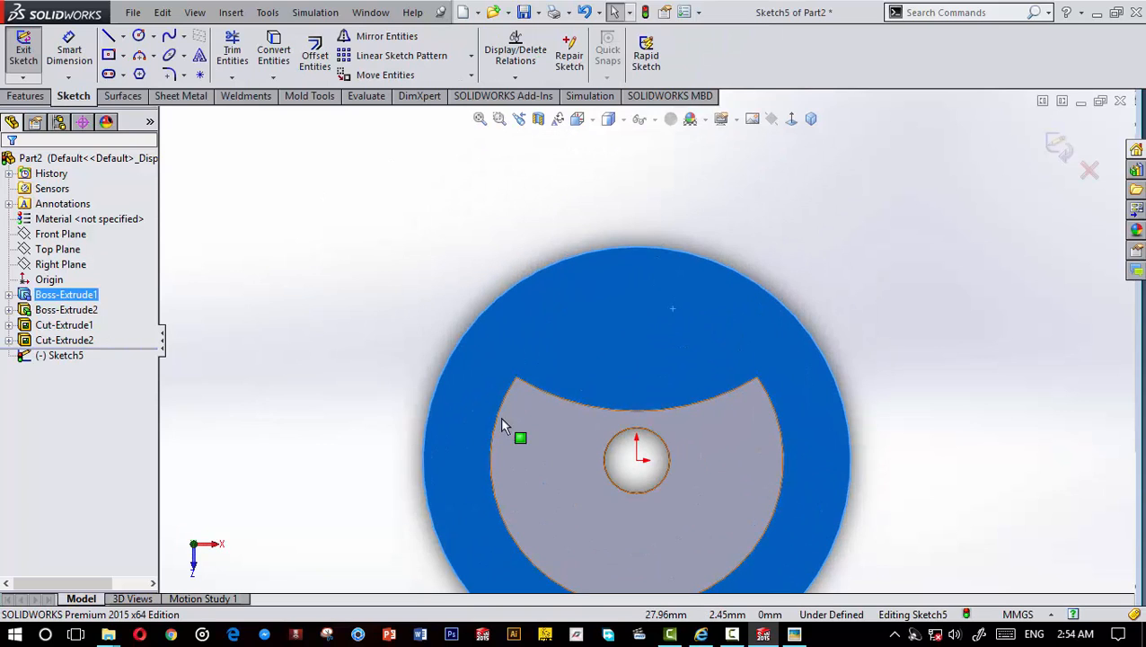
pyautogui.click(139, 37)
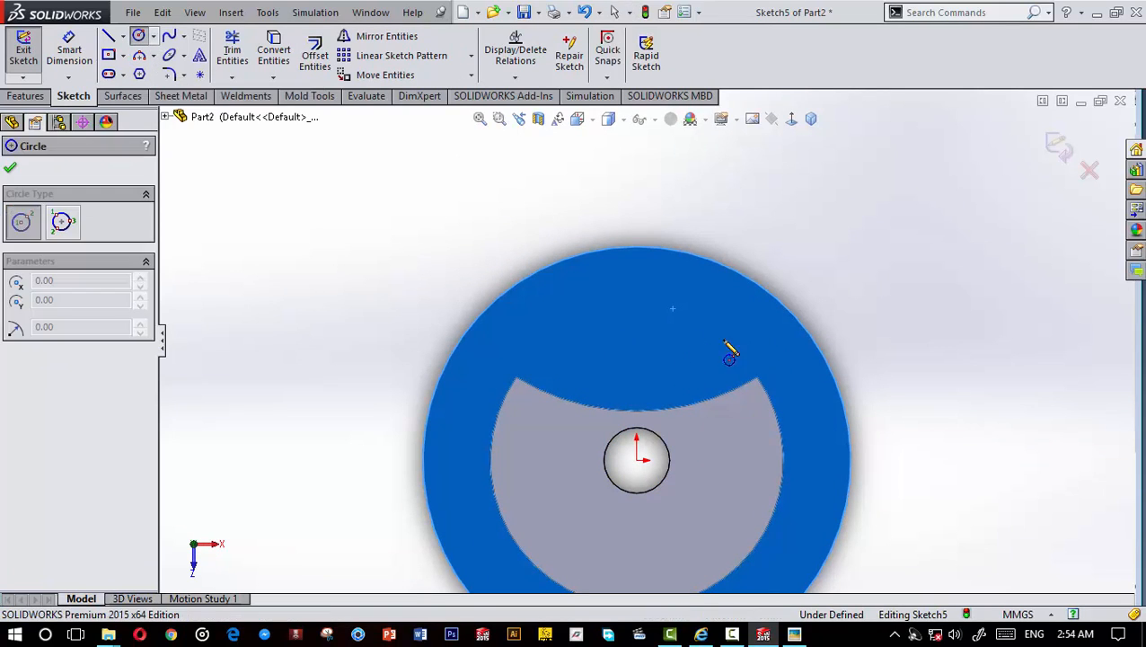
pyautogui.click(650, 306)
pyautogui.click(663, 321)
pyautogui.press('Escape')
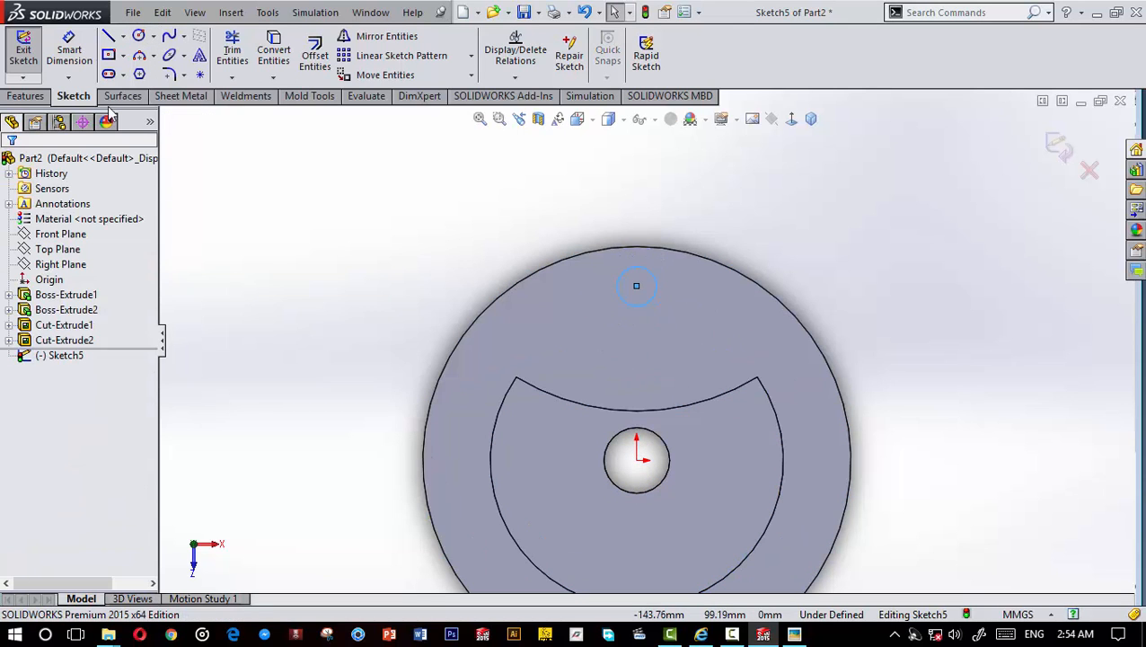
# Step: Check the pin's diameter in drawing 2.JPG and dimension the small circle's diameter as 10 mm
pyautogui.click(794, 634)
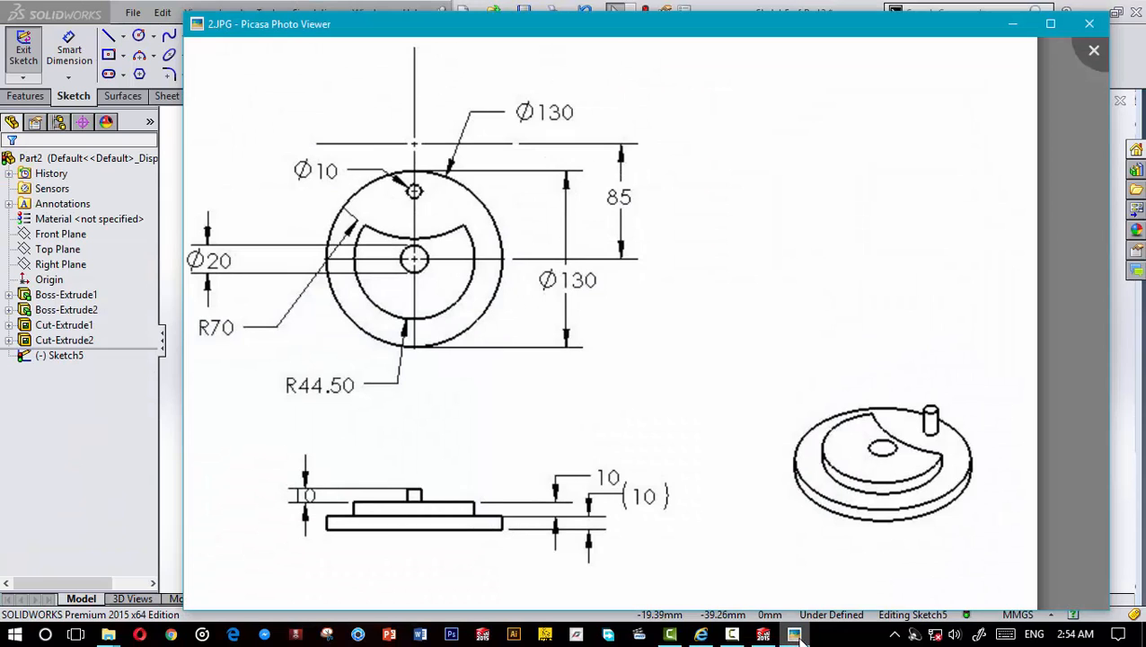
pyautogui.click(794, 634)
pyautogui.click(68, 49)
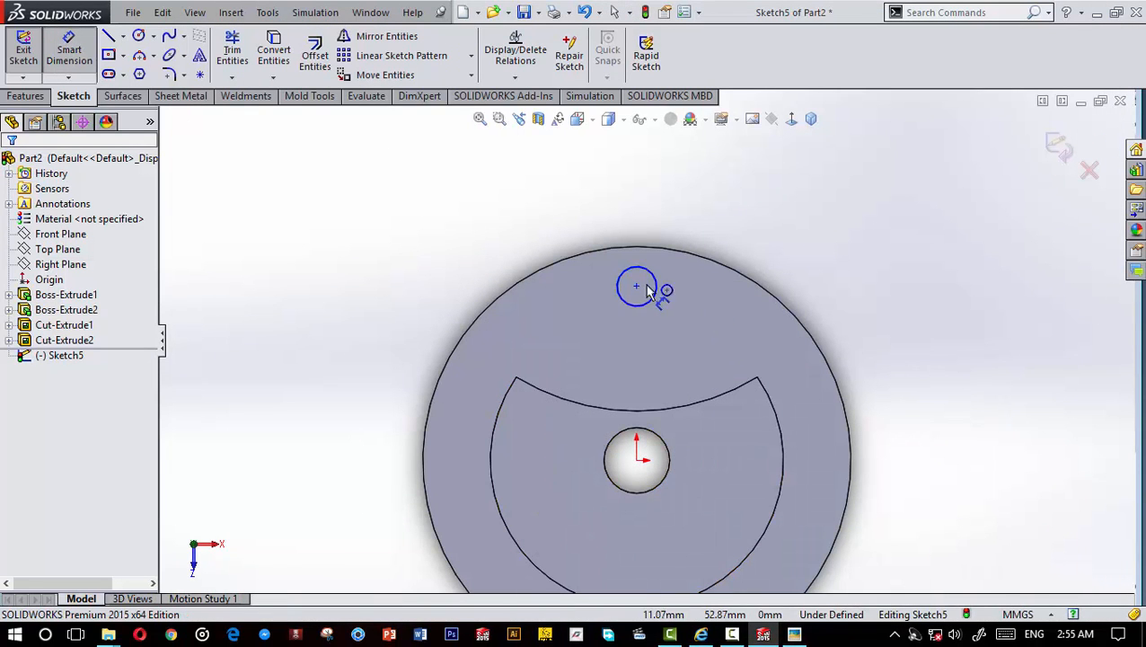
pyautogui.click(622, 297)
pyautogui.click(431, 288)
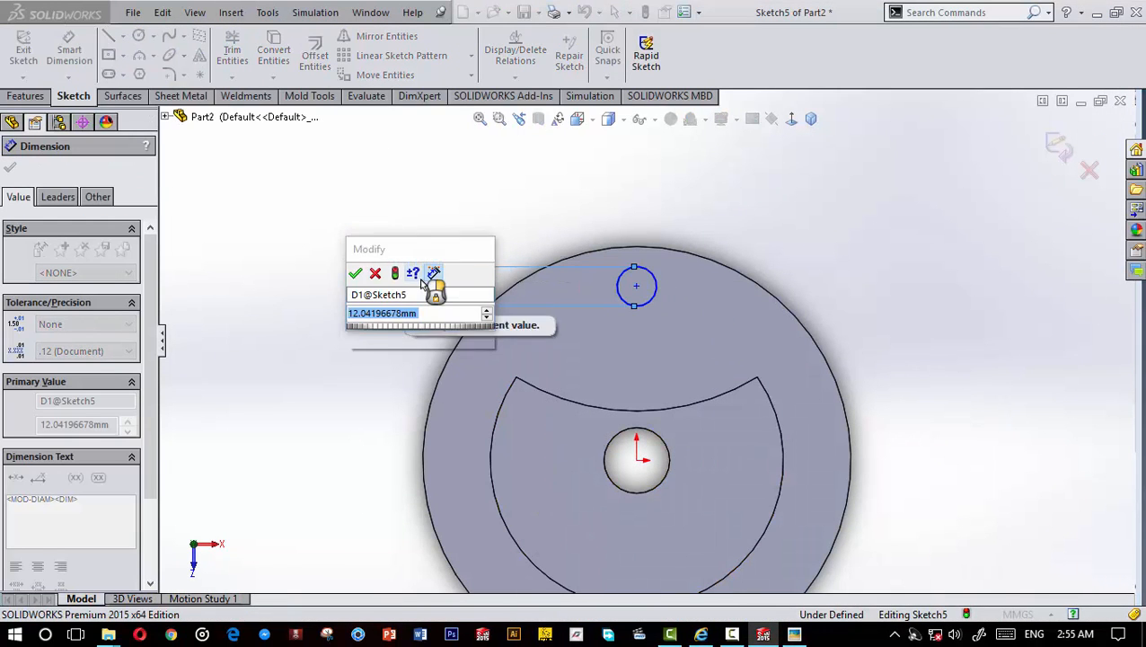
pyautogui.write('10')
pyautogui.press('Return')
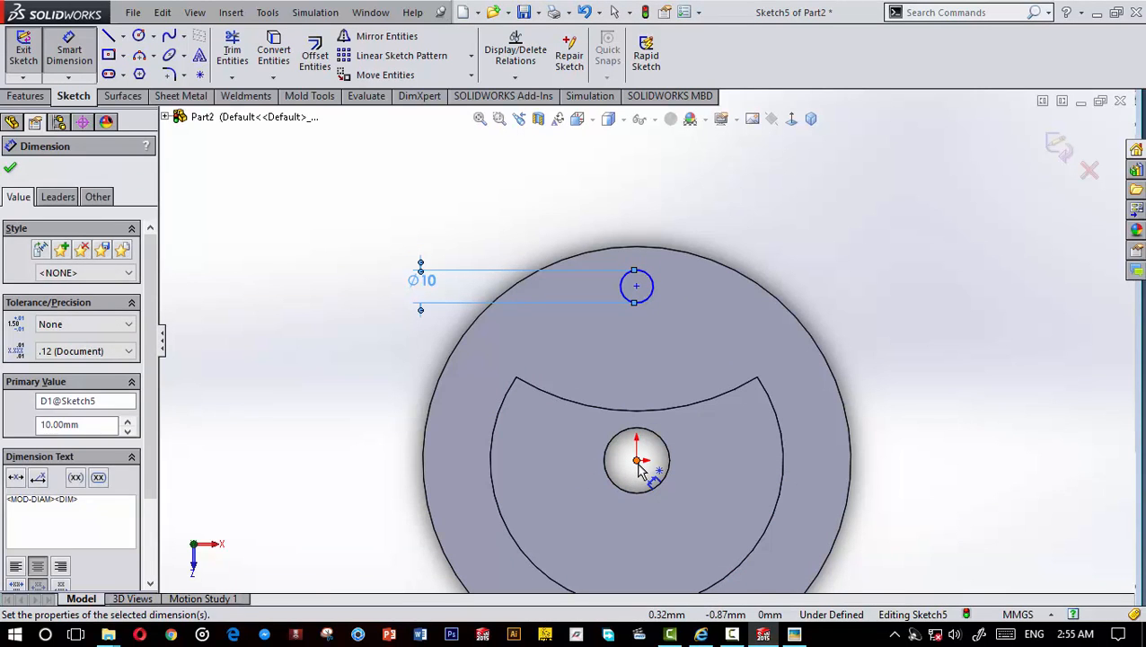
# Step: Dimension the vertical distance from the origin to the pin circle's centre as 50 mm
pyautogui.click(637, 287)
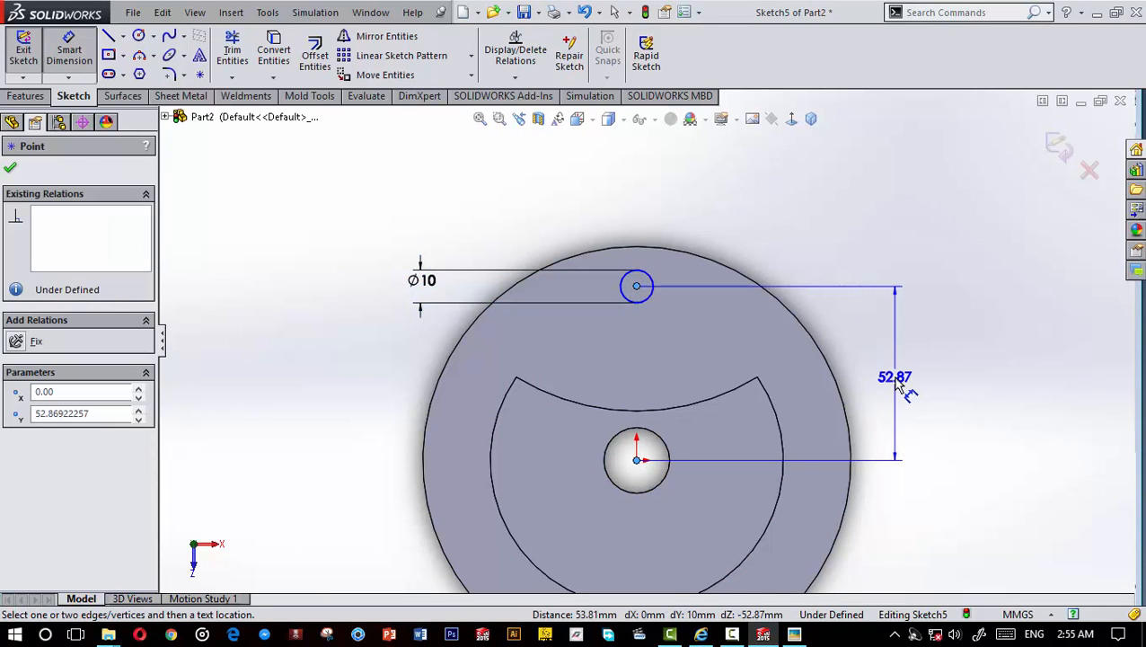
pyautogui.click(896, 382)
pyautogui.write('50')
pyautogui.press('Return')
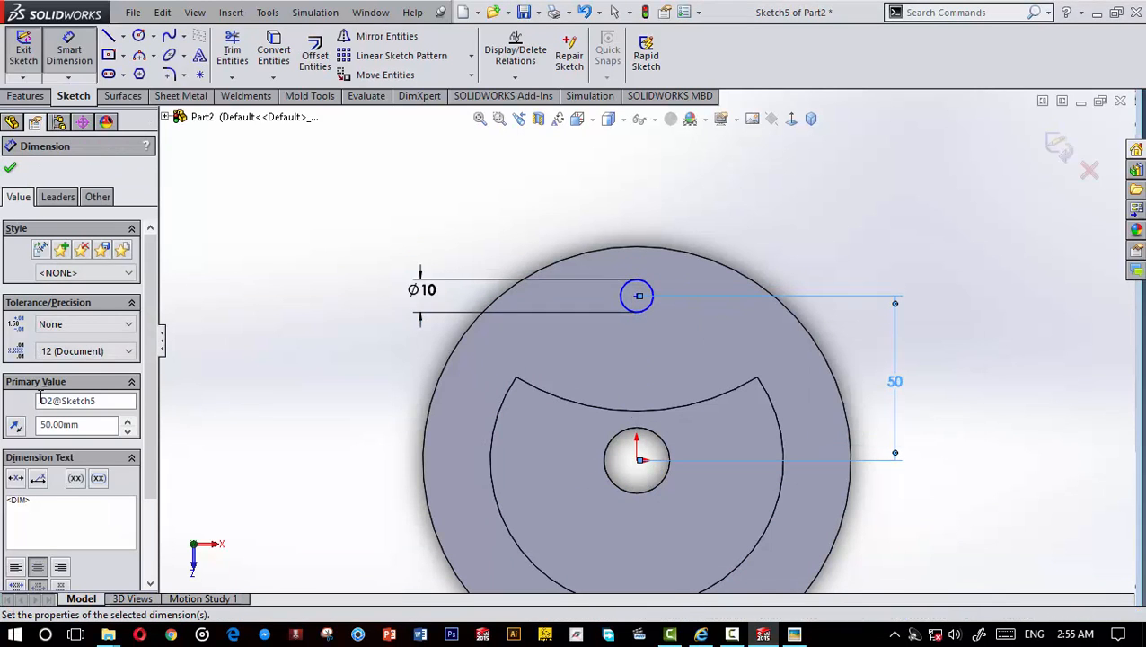
pyautogui.click(12, 170)
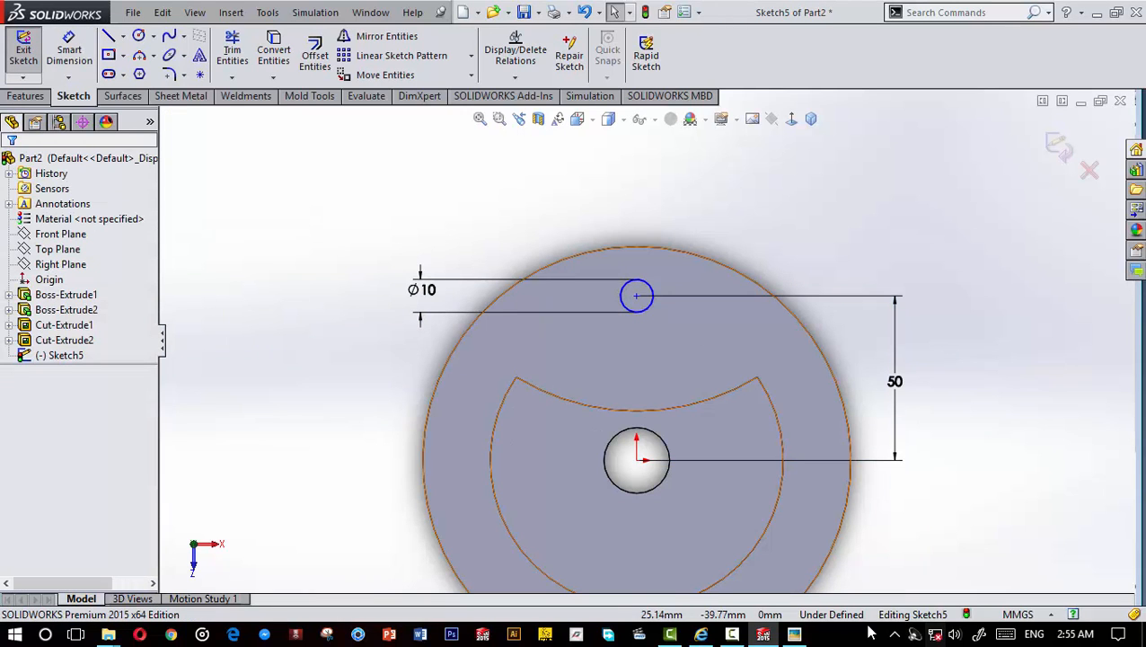
# Step: Check the pin's height in drawing 2.JPG and extrude the pin circle 20 mm upward with Blind depth, merged with the disc
pyautogui.click(796, 634)
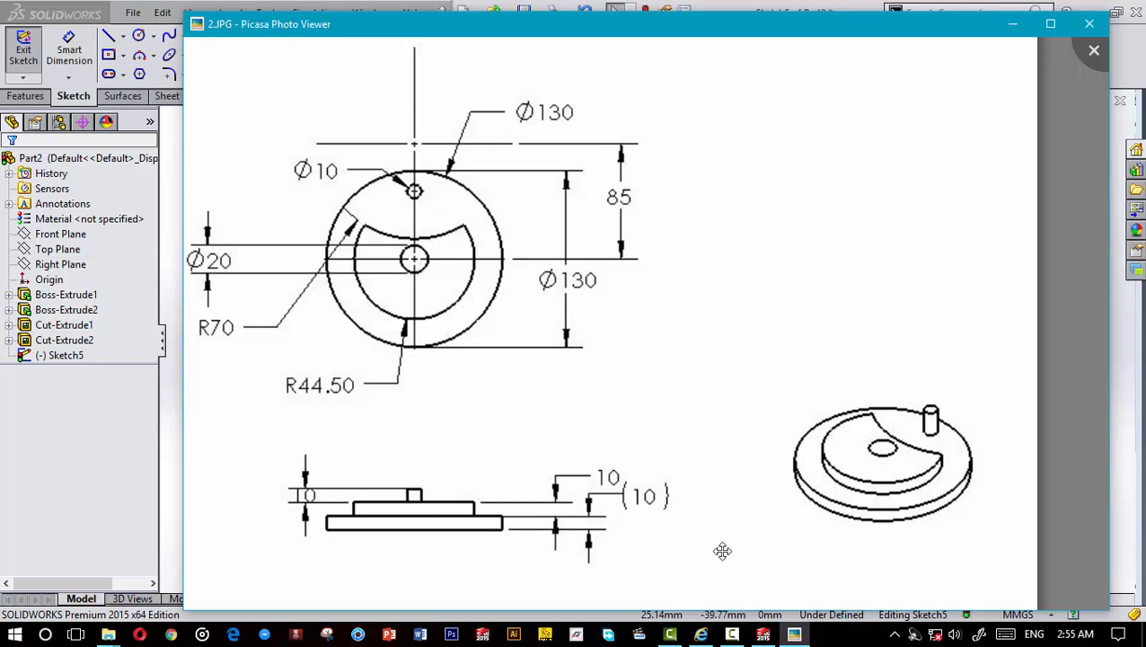
pyautogui.click(1013, 24)
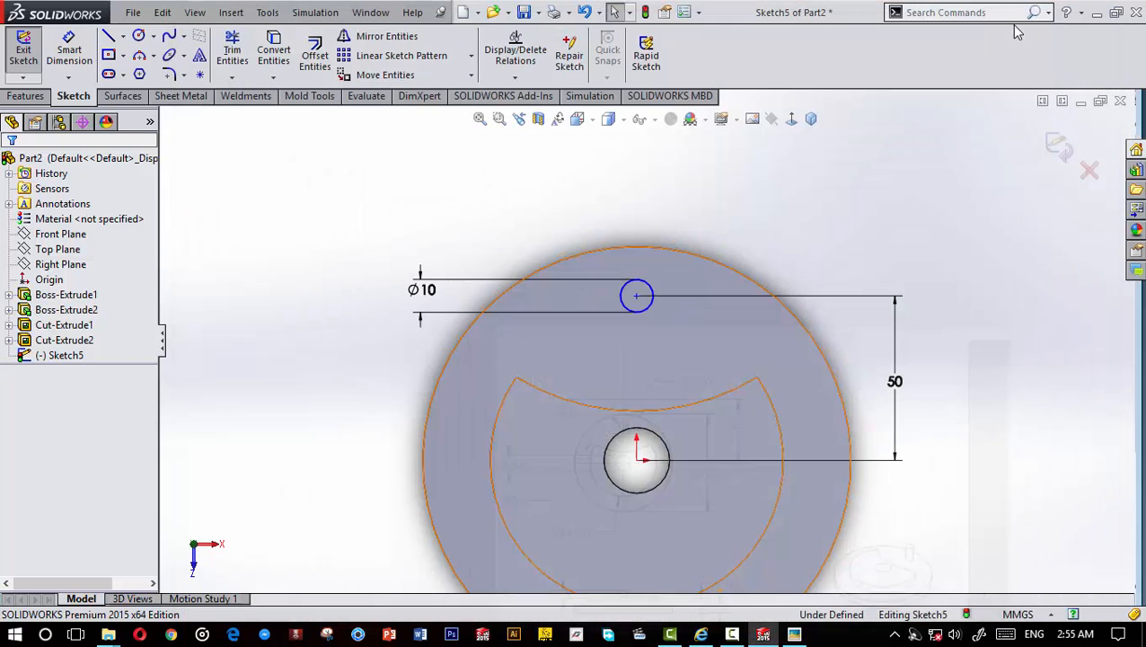
pyautogui.click(25, 96)
pyautogui.click(31, 54)
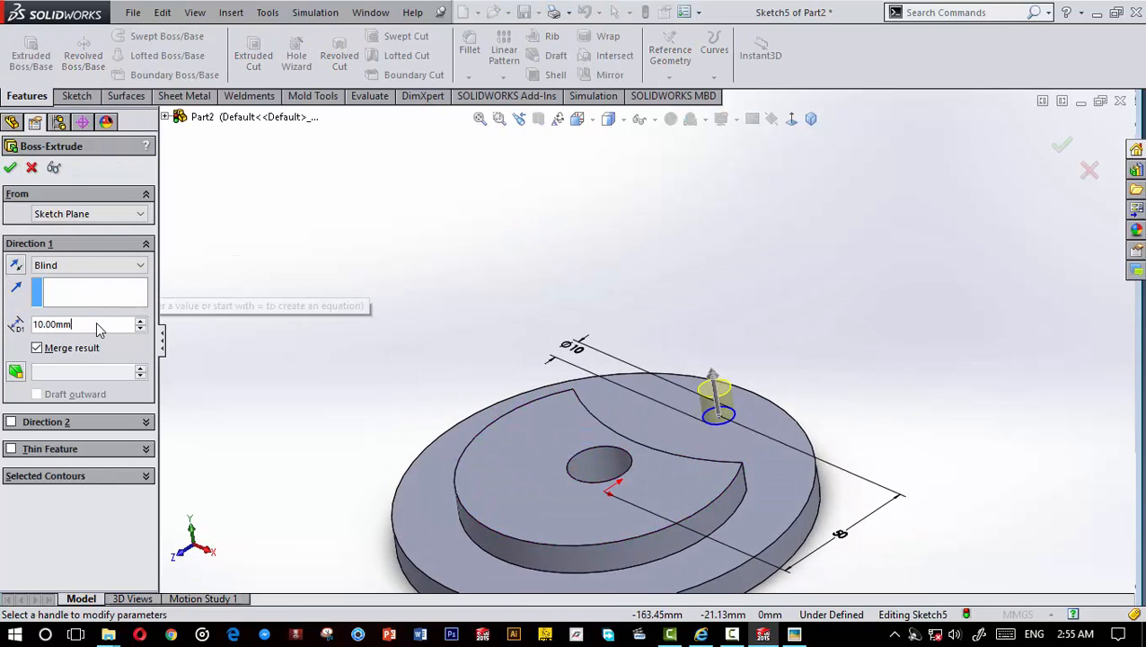
pyautogui.moveTo(97, 323); pyautogui.dragTo(3, 324)
pyautogui.write('20')
pyautogui.press('Return')
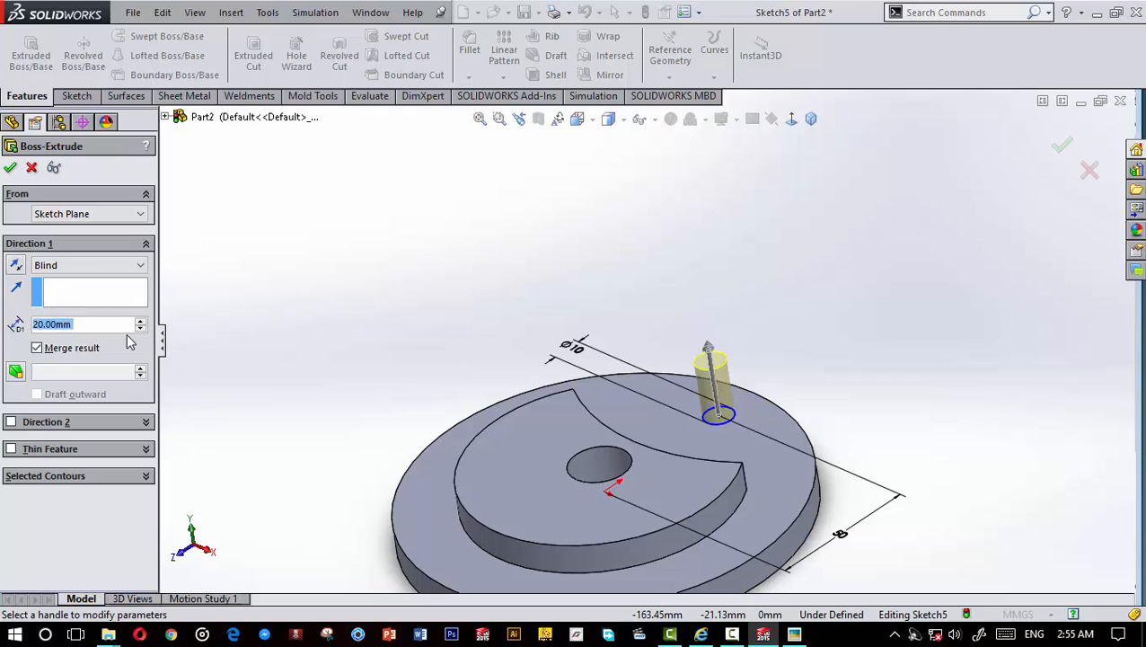
pyautogui.click(10, 169)
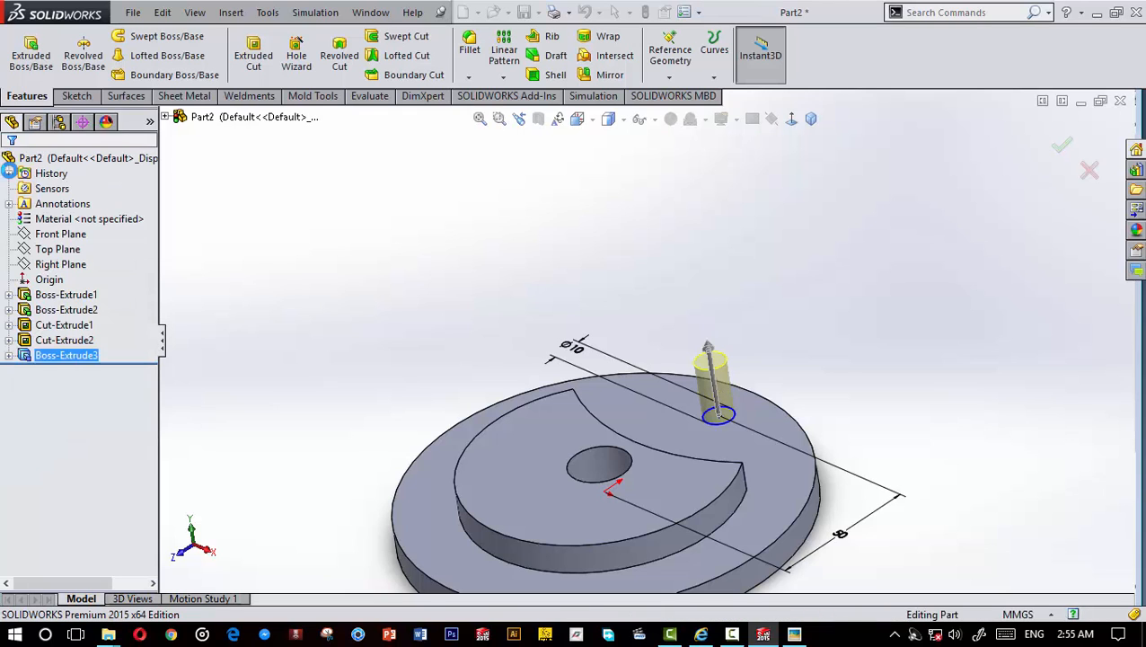
pyautogui.scroll(3, 581, 368)
pyautogui.scroll(-5, 682, 388)
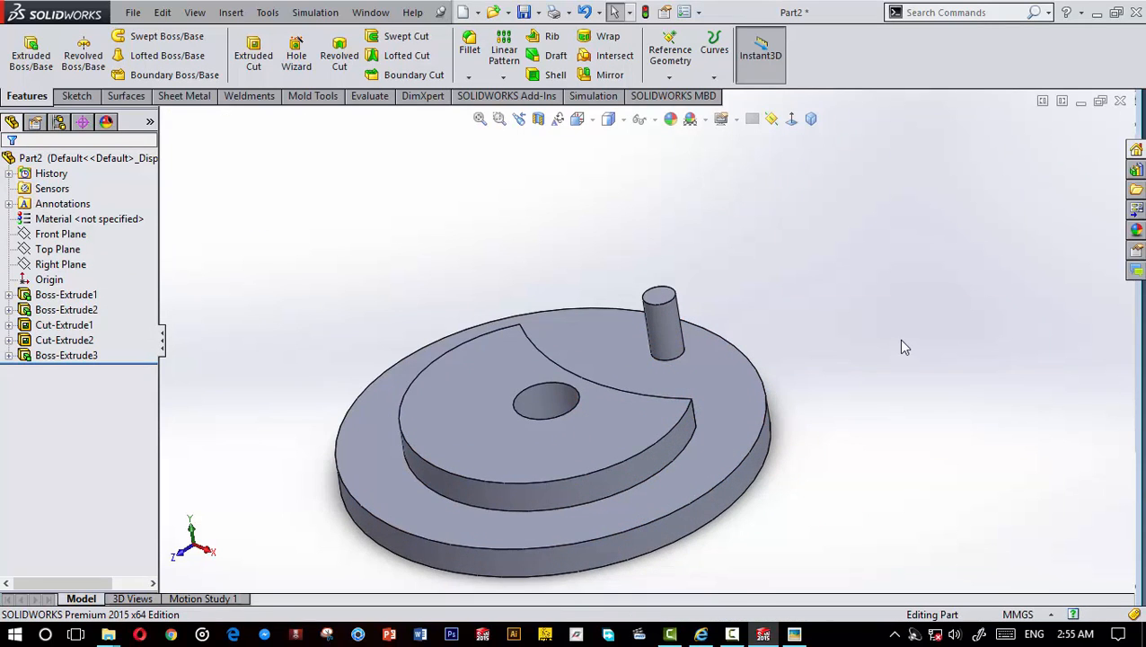
pyautogui.scroll(3, 808, 503)
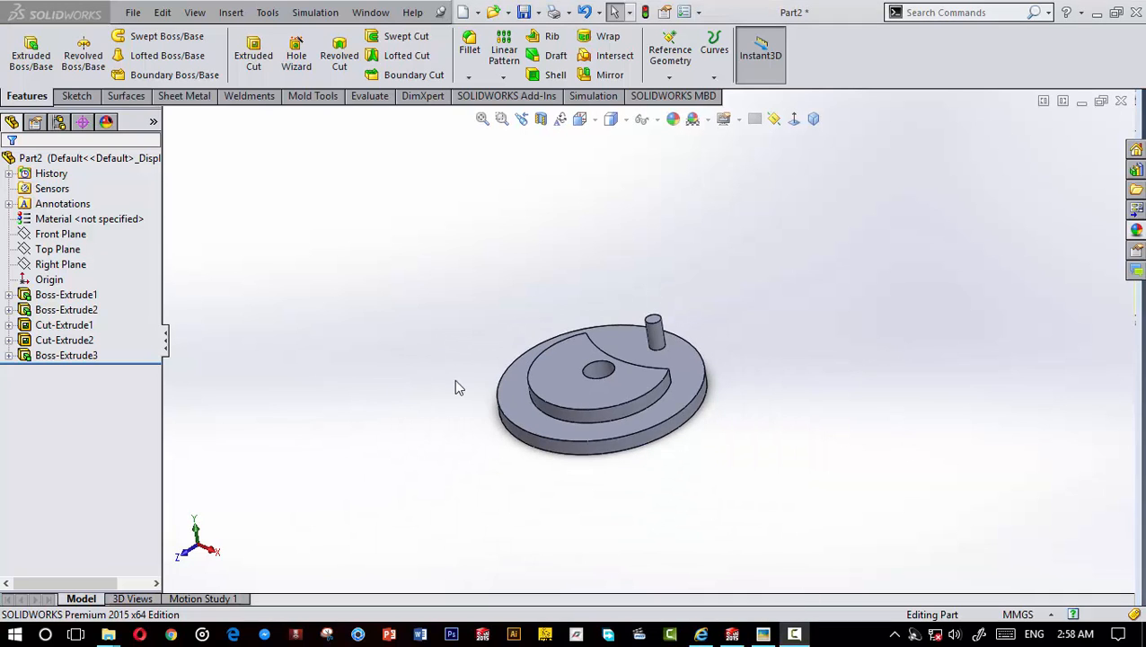
pyautogui.scroll(-3, 604, 395)
pyautogui.scroll(3, 648, 343)
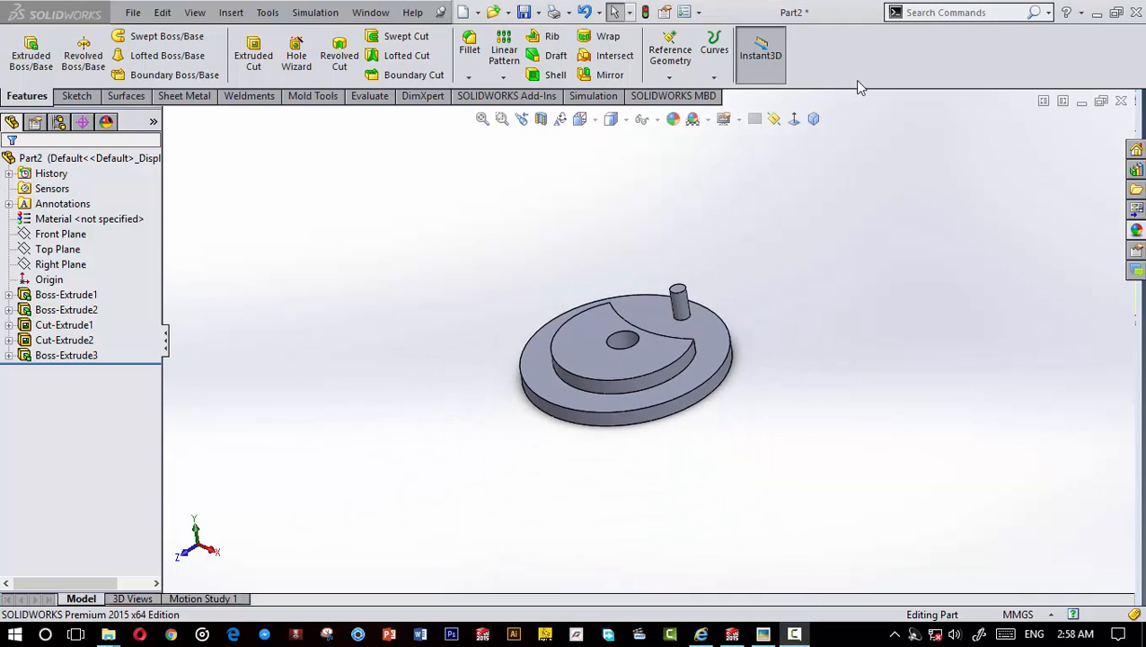
# Step: Check the driver's colour in the Geneva mechanism animation in Internet Explorer and apply green to the entire disc body in SOLIDWORKS
pyautogui.click(814, 118)
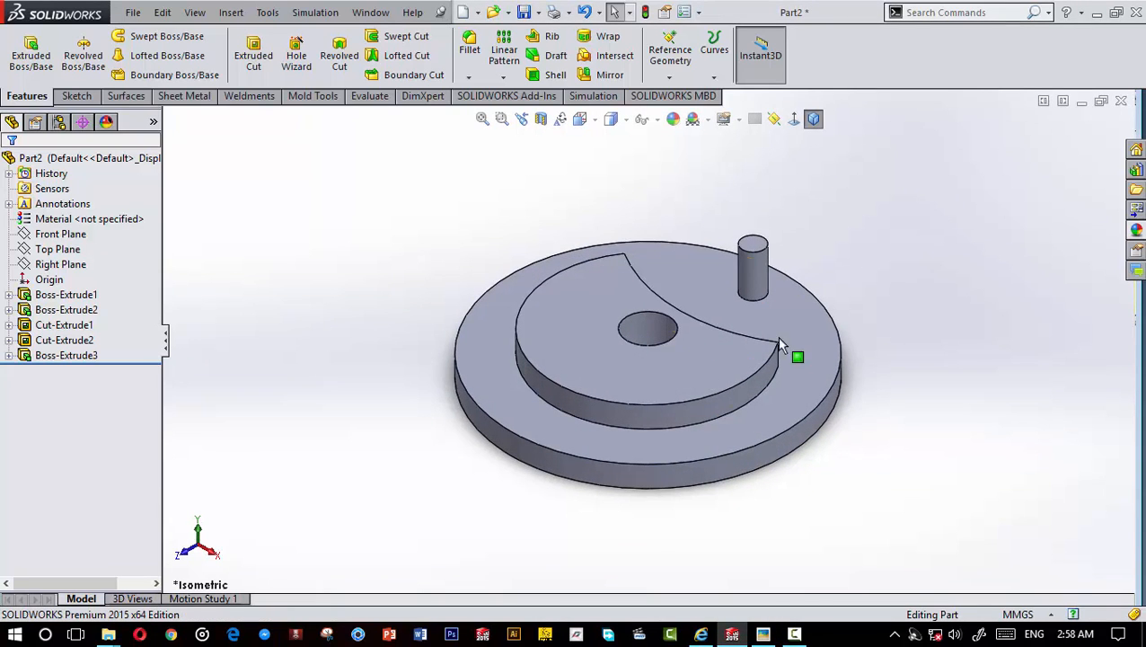
pyautogui.click(702, 634)
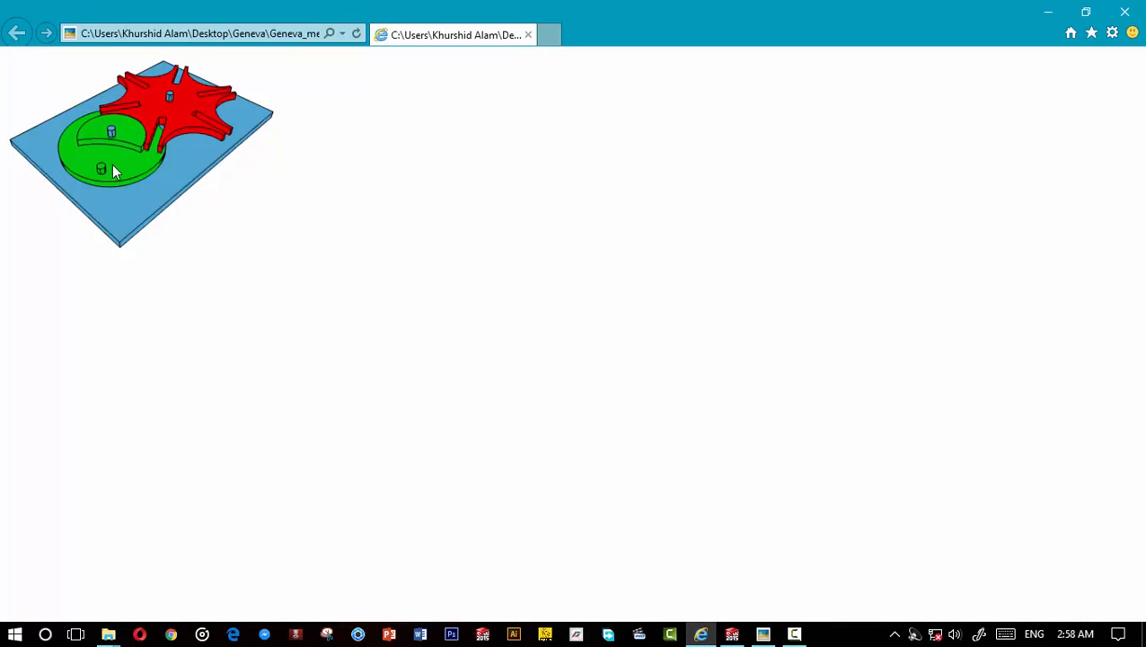
pyautogui.click(1047, 12)
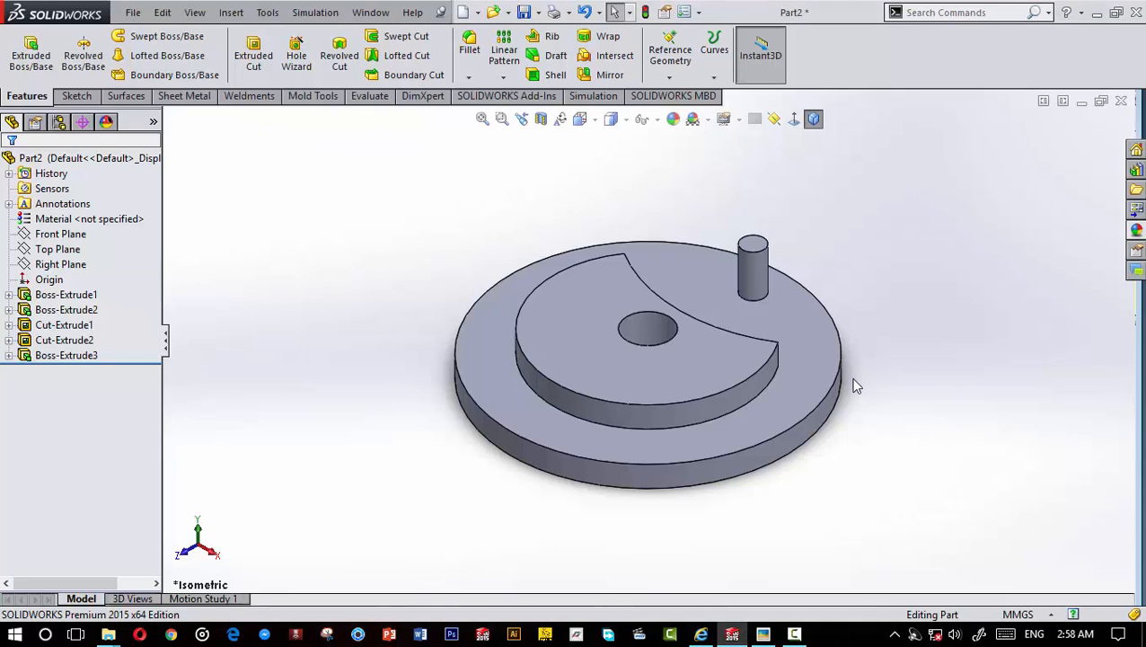
pyautogui.click(803, 330)
pyautogui.rightClick(804, 330)
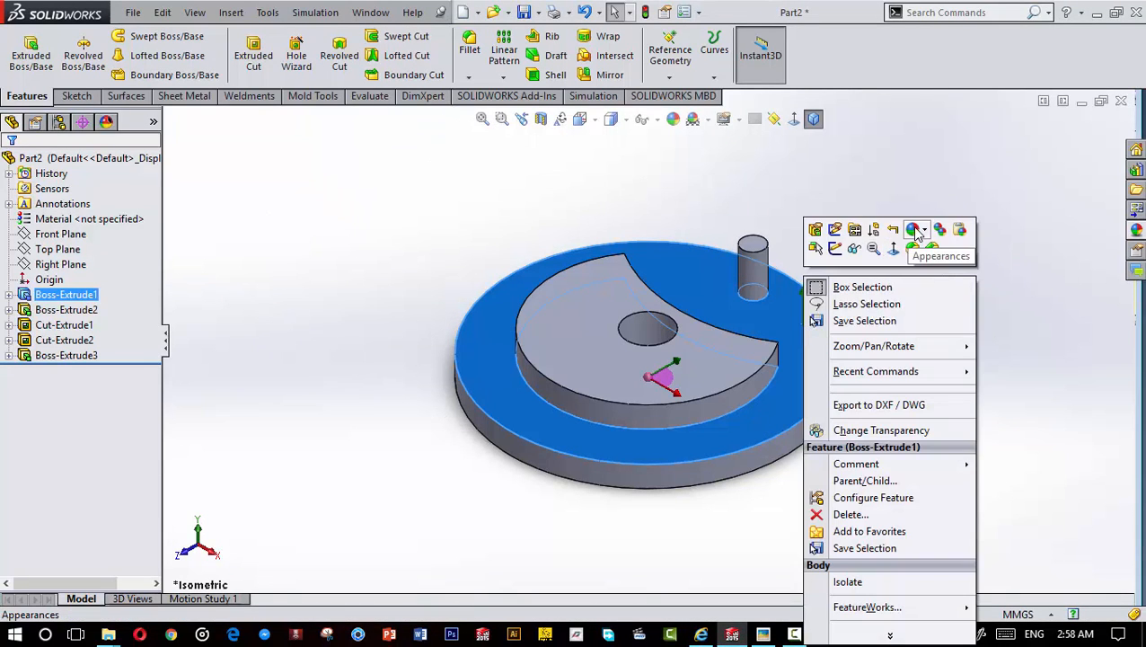
pyautogui.click(913, 230)
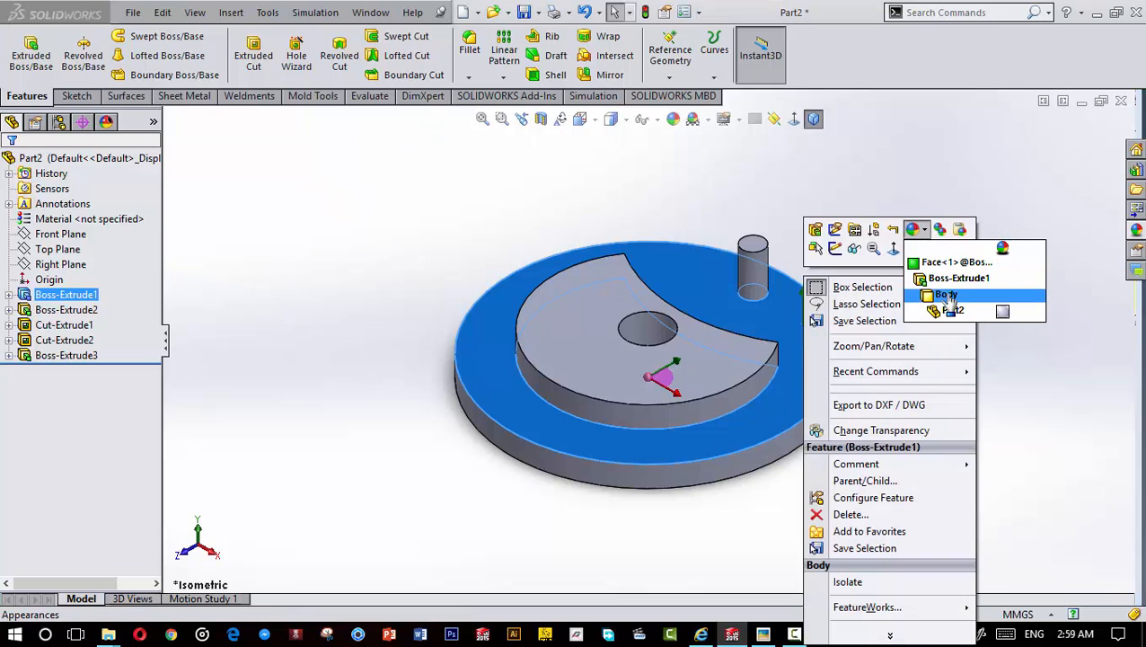
pyautogui.click(907, 294)
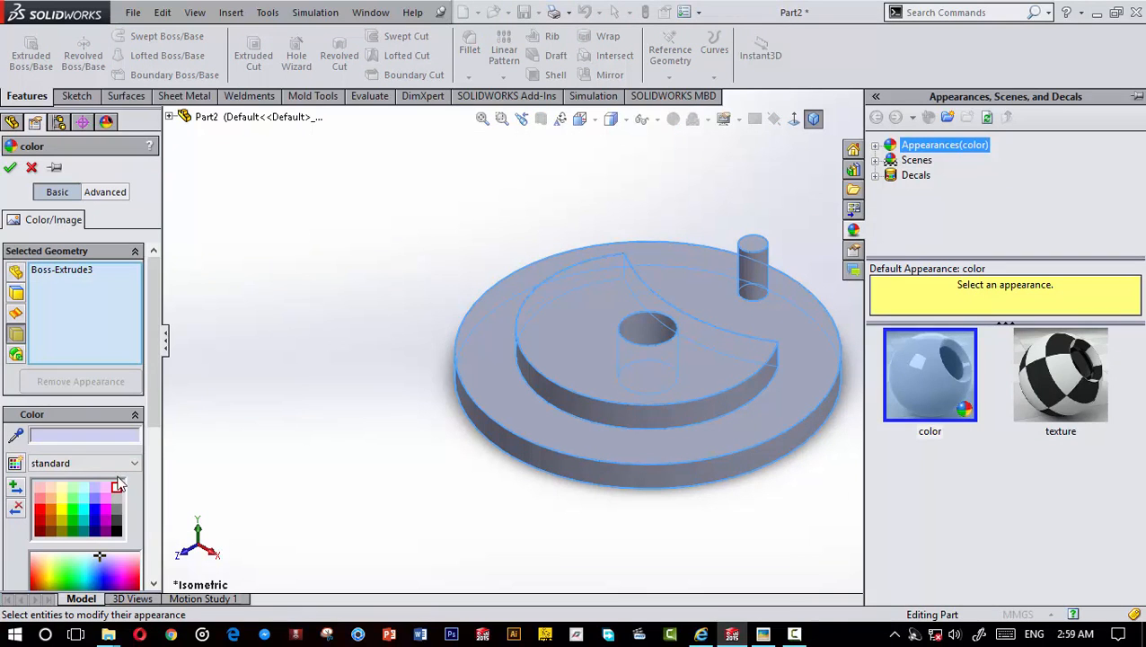
pyautogui.click(77, 521)
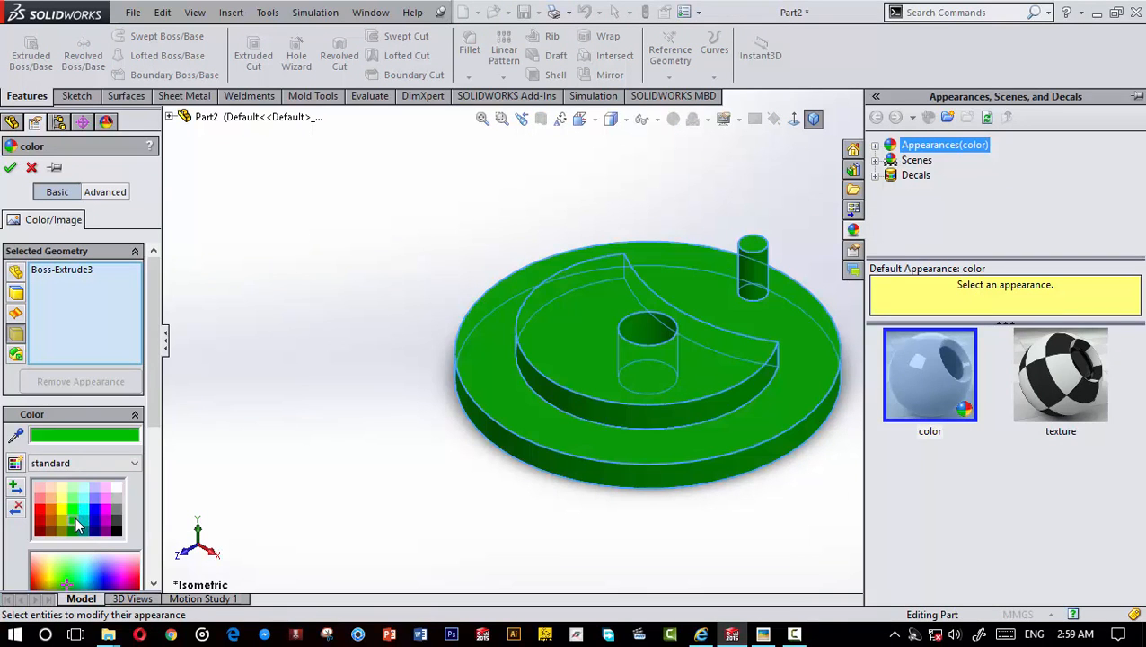
pyautogui.click(10, 172)
pyautogui.click(515, 240)
pyautogui.scroll(3, 646, 325)
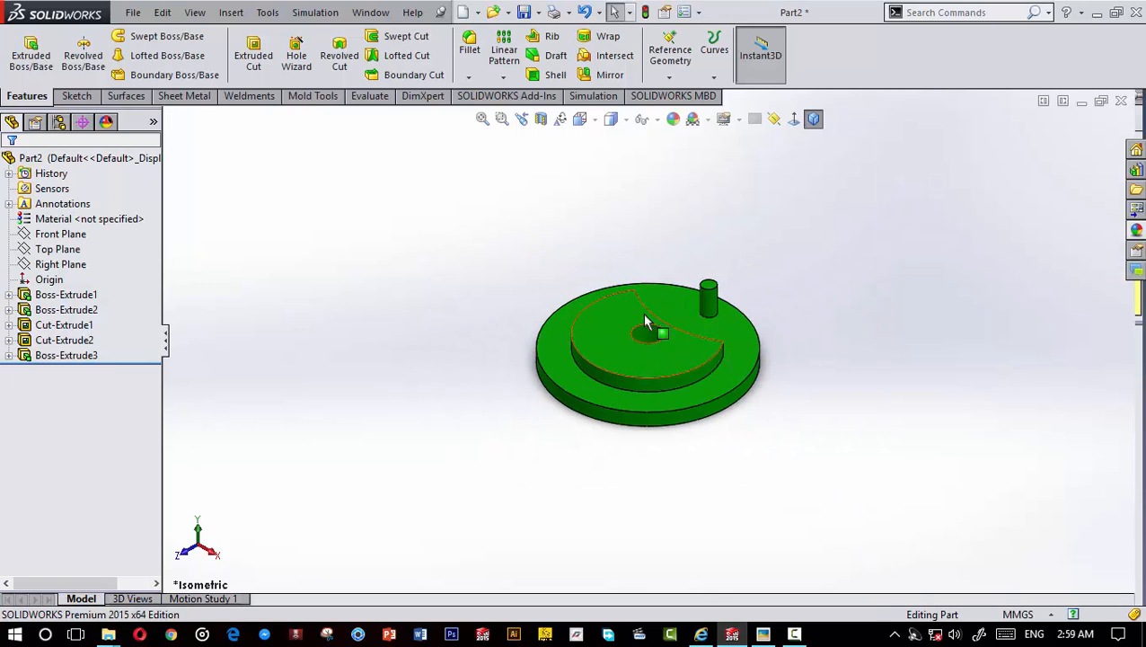
pyautogui.scroll(-3, 643, 316)
pyautogui.scroll(3, 873, 355)
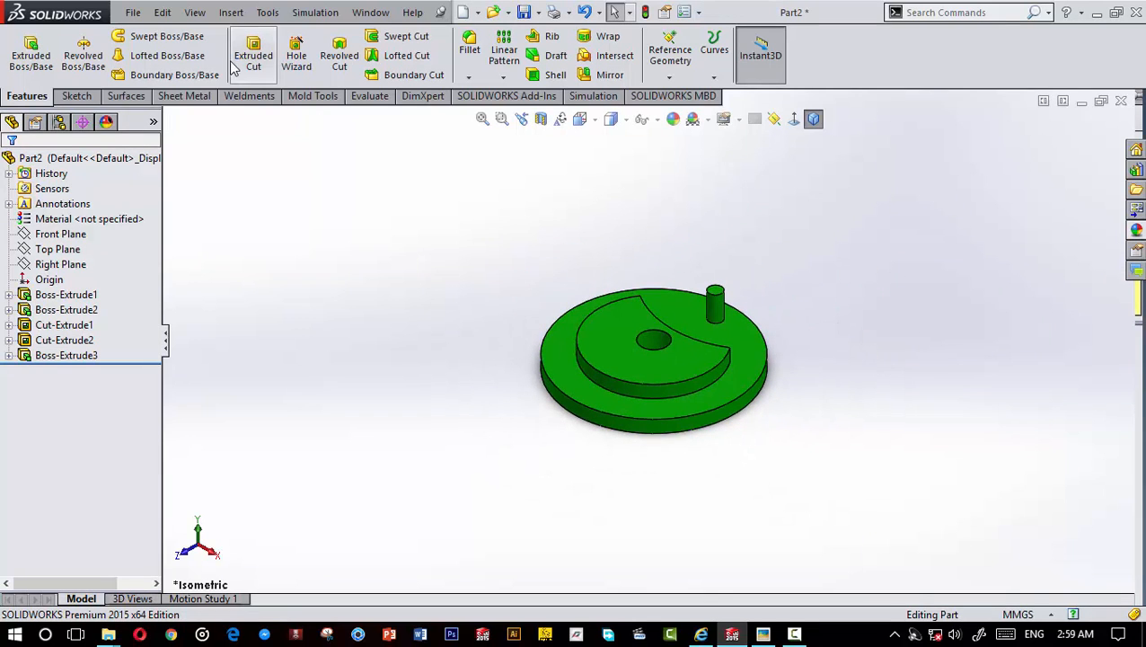
# Step: Save the driver disc as part file Part2 in the assembly folder on the Desktop
pyautogui.click(132, 12)
pyautogui.click(151, 79)
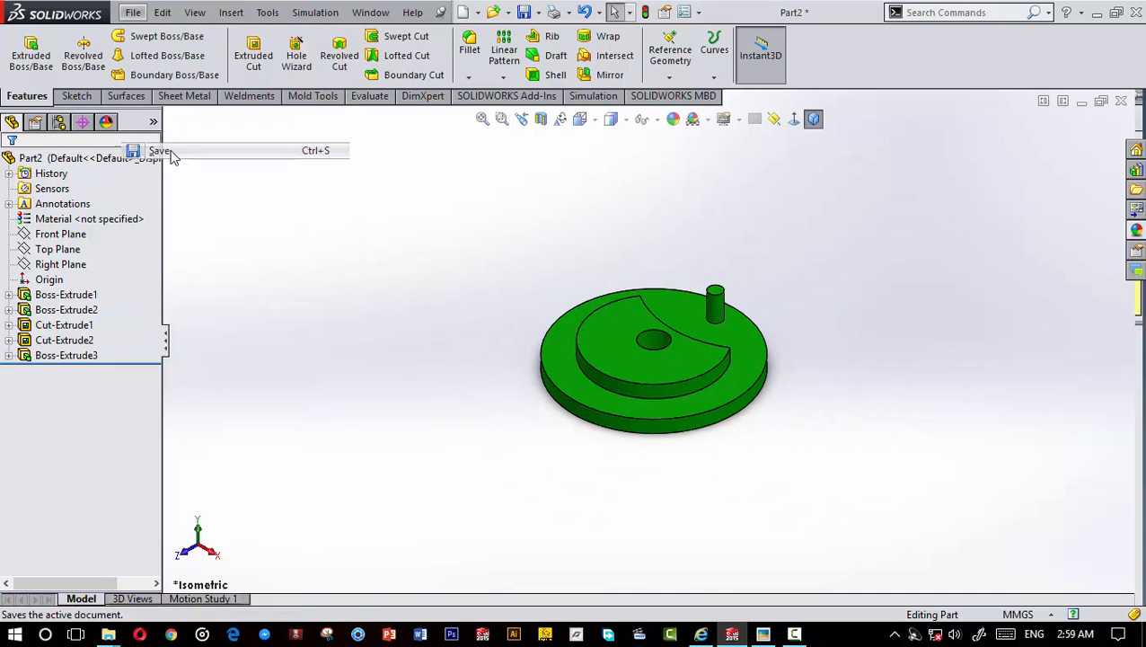
pyautogui.click(132, 12)
pyautogui.click(168, 167)
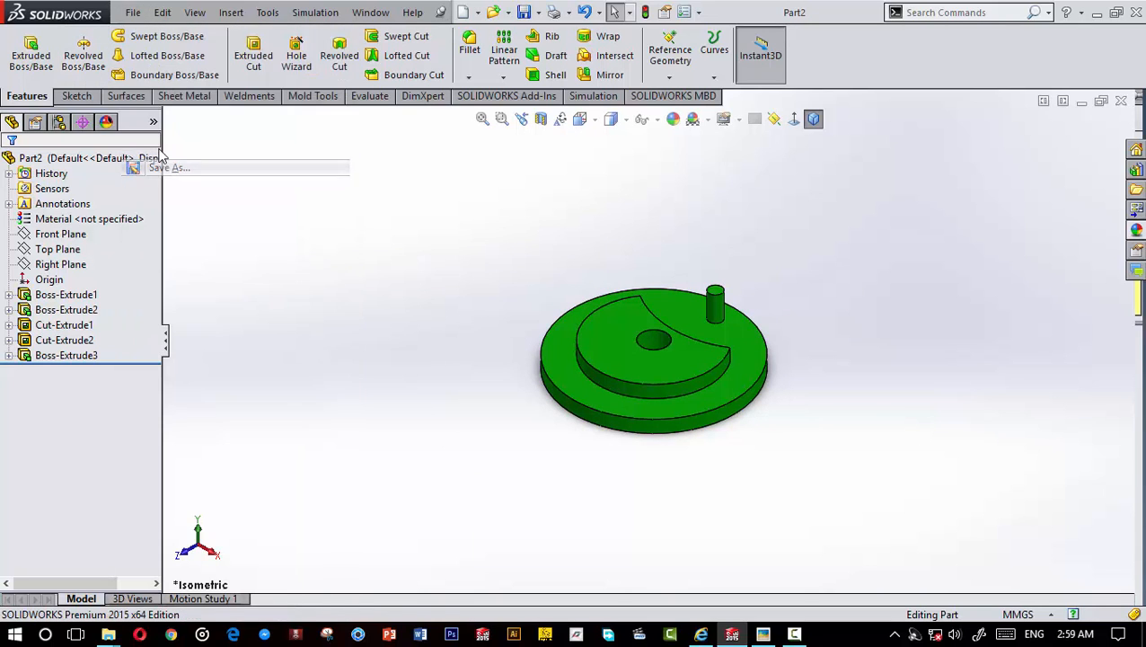
pyautogui.click(382, 166)
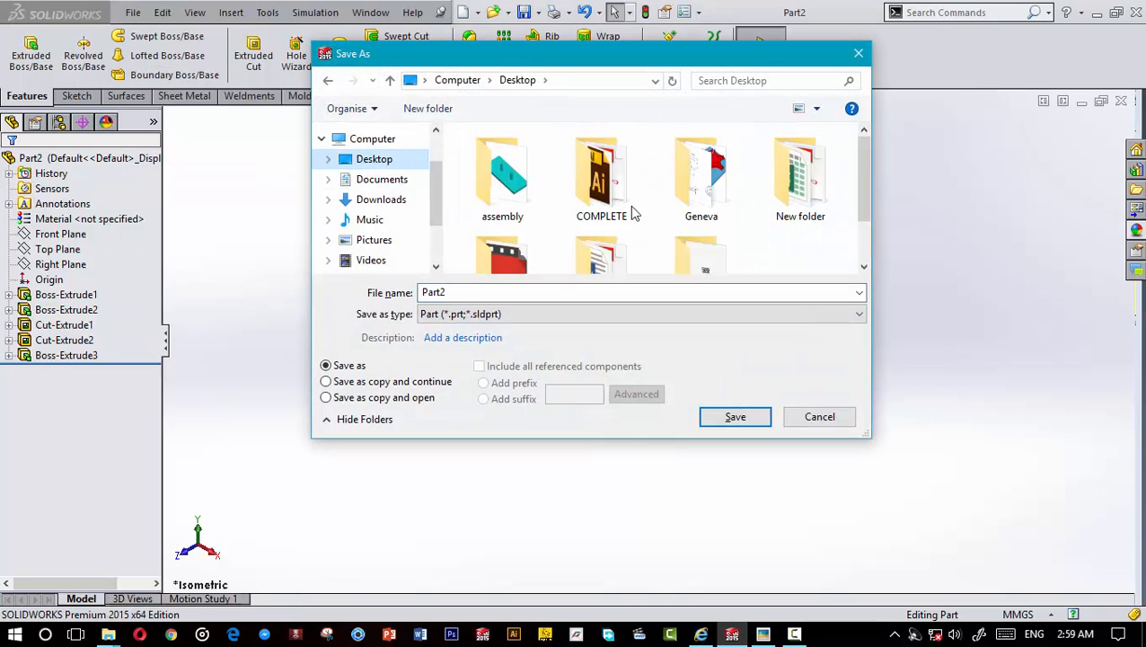
pyautogui.scroll(-1, 772, 207)
pyautogui.scroll(1, 782, 215)
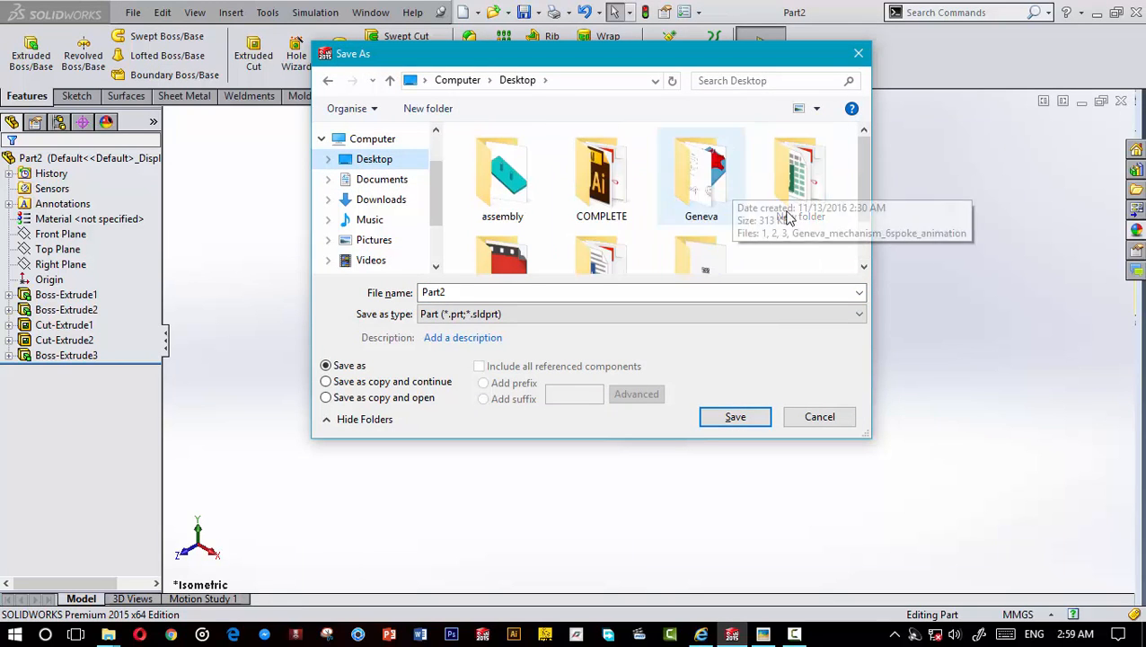
pyautogui.doubleClick(517, 200)
pyautogui.moveTo(588, 61); pyautogui.dragTo(377, 97)
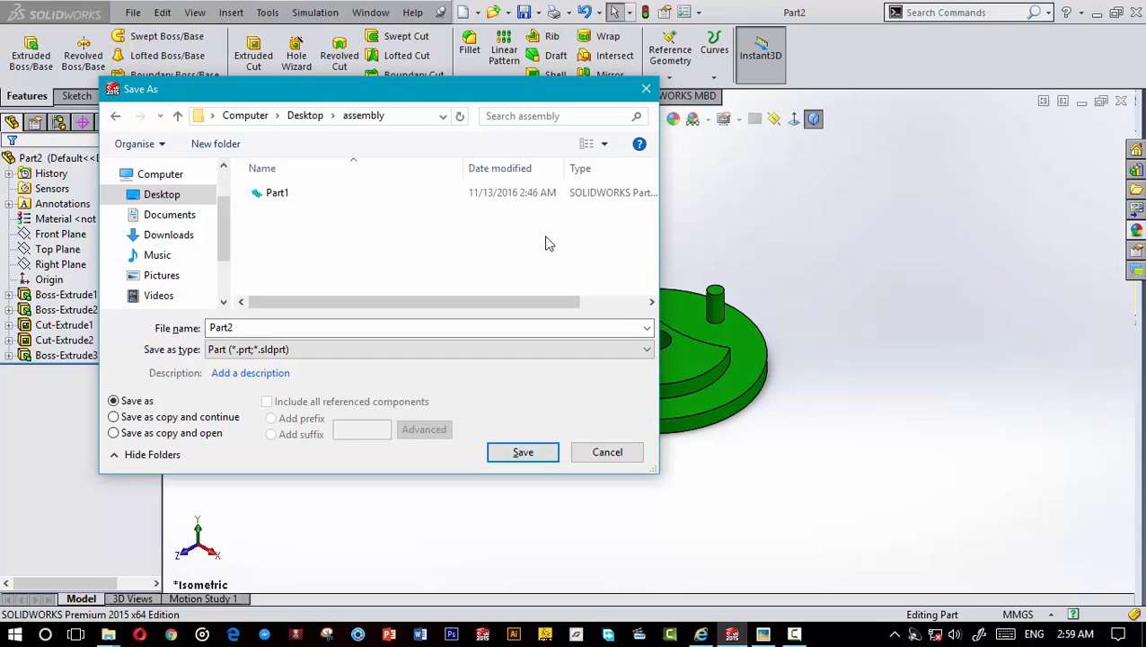
pyautogui.click(530, 455)
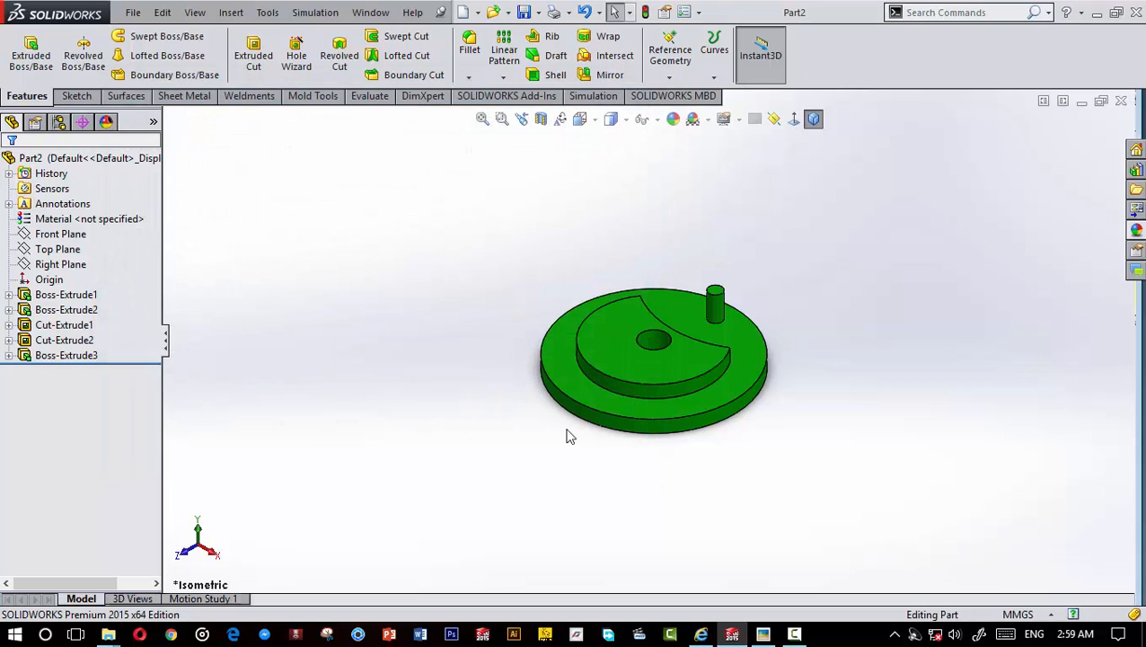
# Step: Close the saved Part2 document
pyautogui.scroll(3, 644, 484)
pyautogui.scroll(-6, 659, 298)
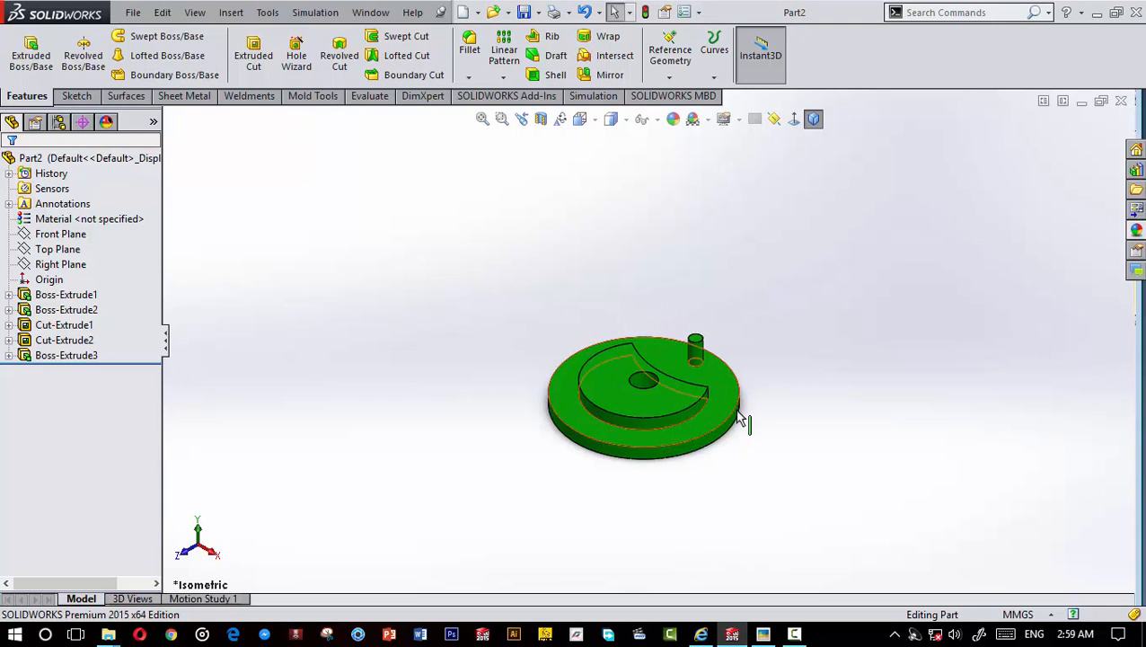
pyautogui.scroll(2, 312, 537)
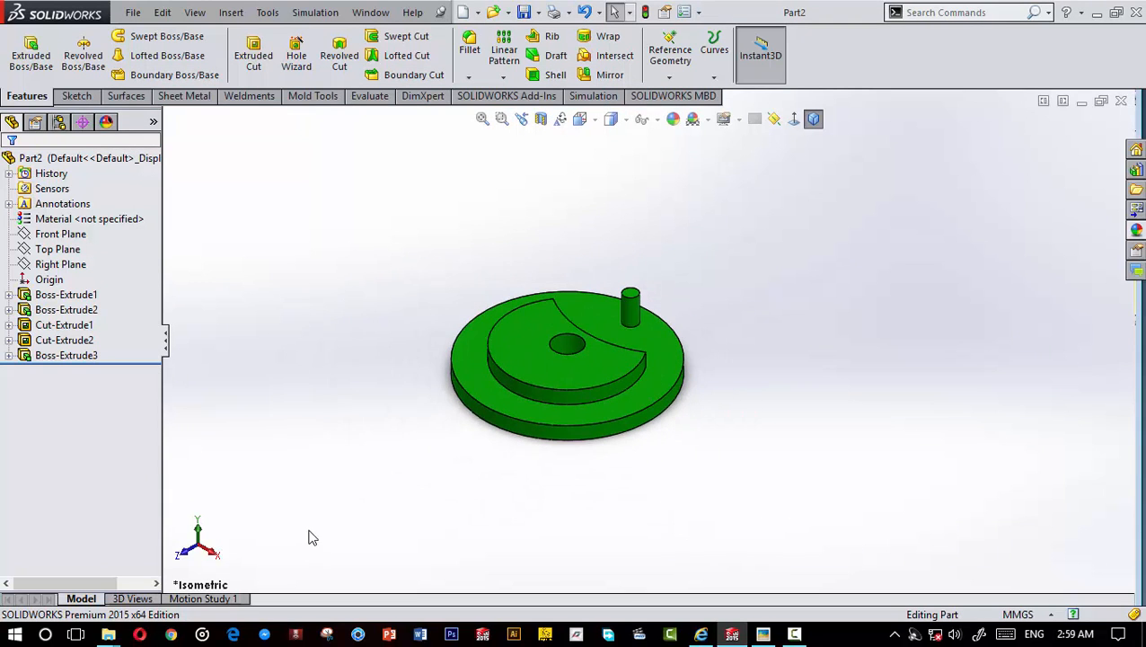
pyautogui.click(1122, 102)
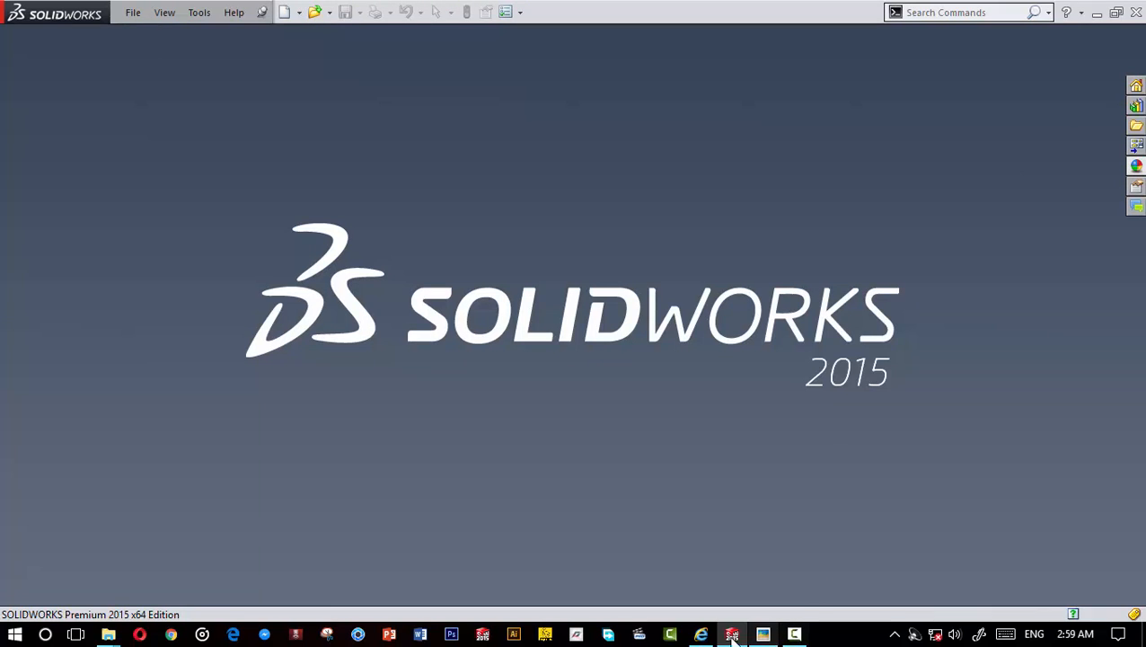
# Step: Examine the star wheel in the Internet Explorer animation and its dimensions in drawing 3.JPG in Picasa Photo Viewer
pyautogui.click(701, 635)
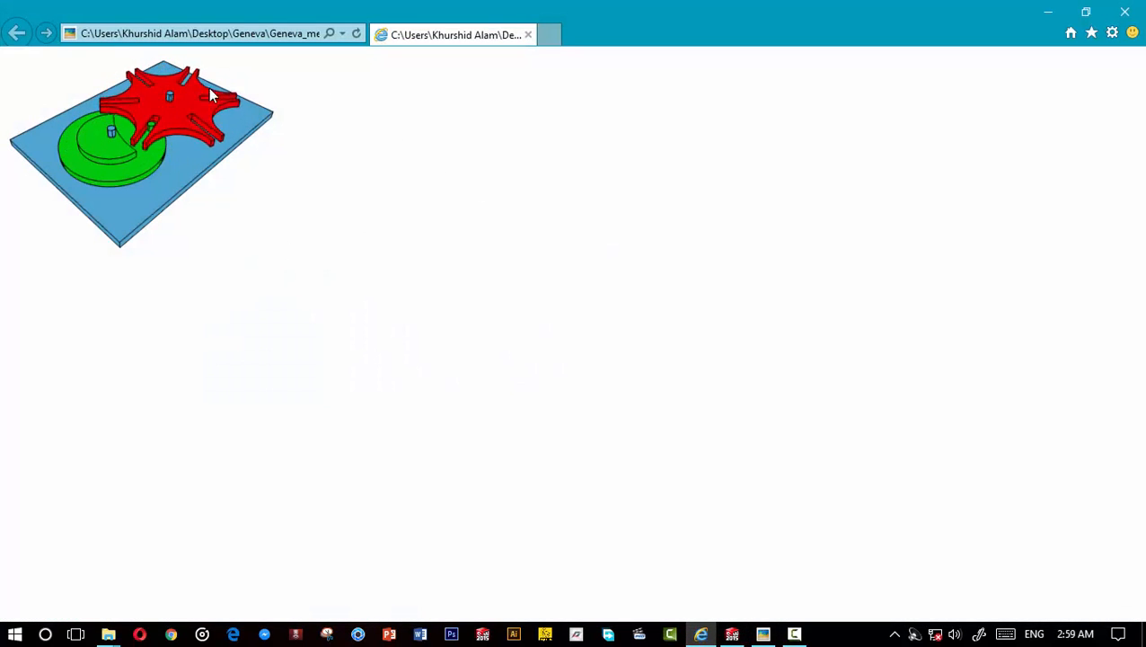
pyautogui.click(1047, 12)
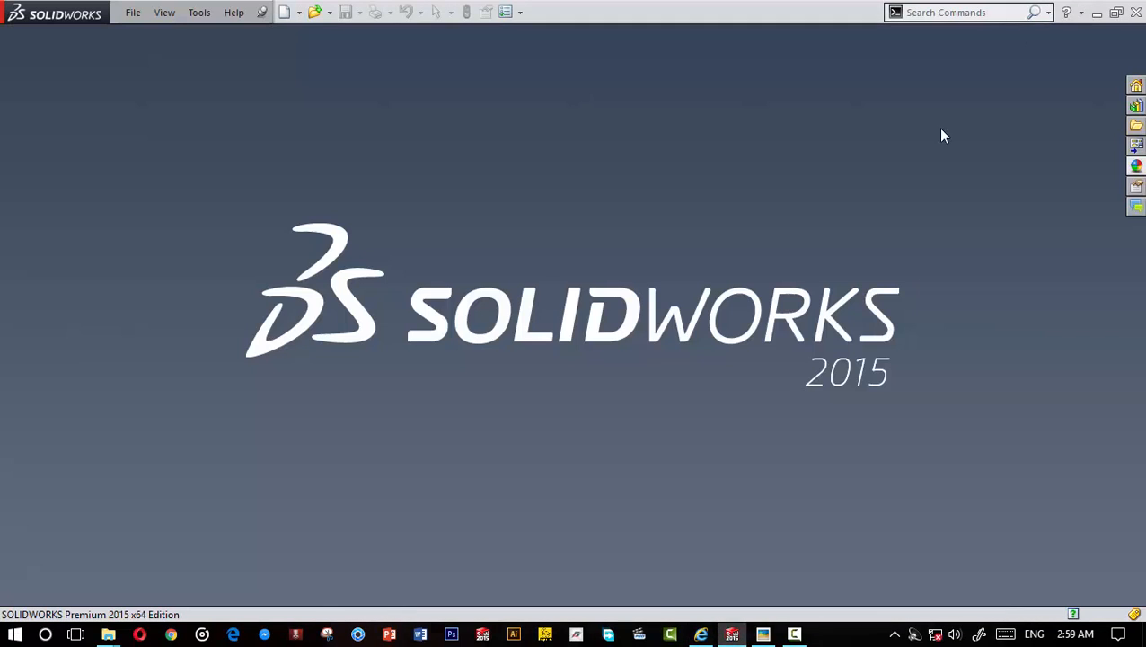
pyautogui.click(765, 634)
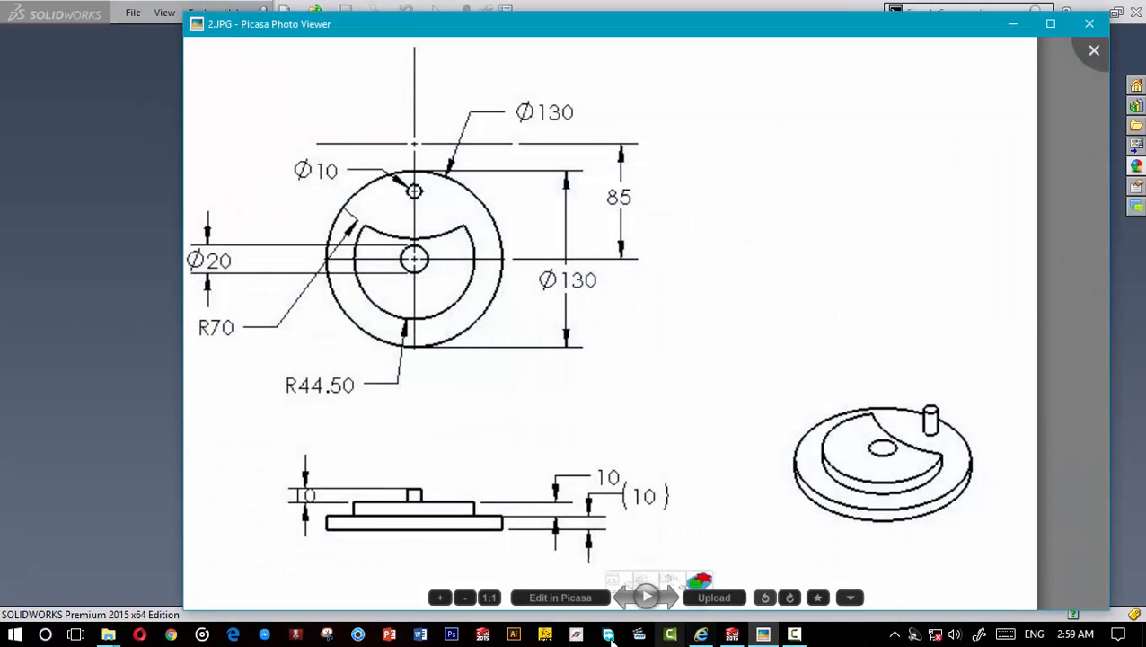
pyautogui.click(669, 597)
pyautogui.scroll(4, 633, 322)
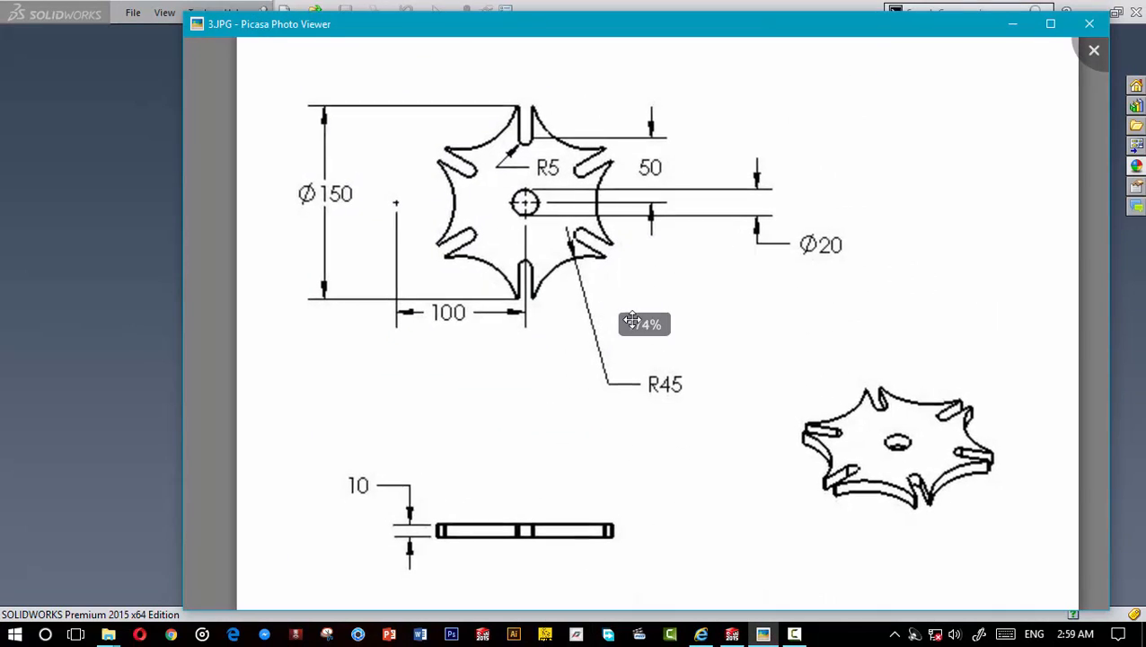
pyautogui.scroll(1, 631, 321)
pyautogui.scroll(-1, 631, 322)
pyautogui.moveTo(683, 31); pyautogui.dragTo(634, 18)
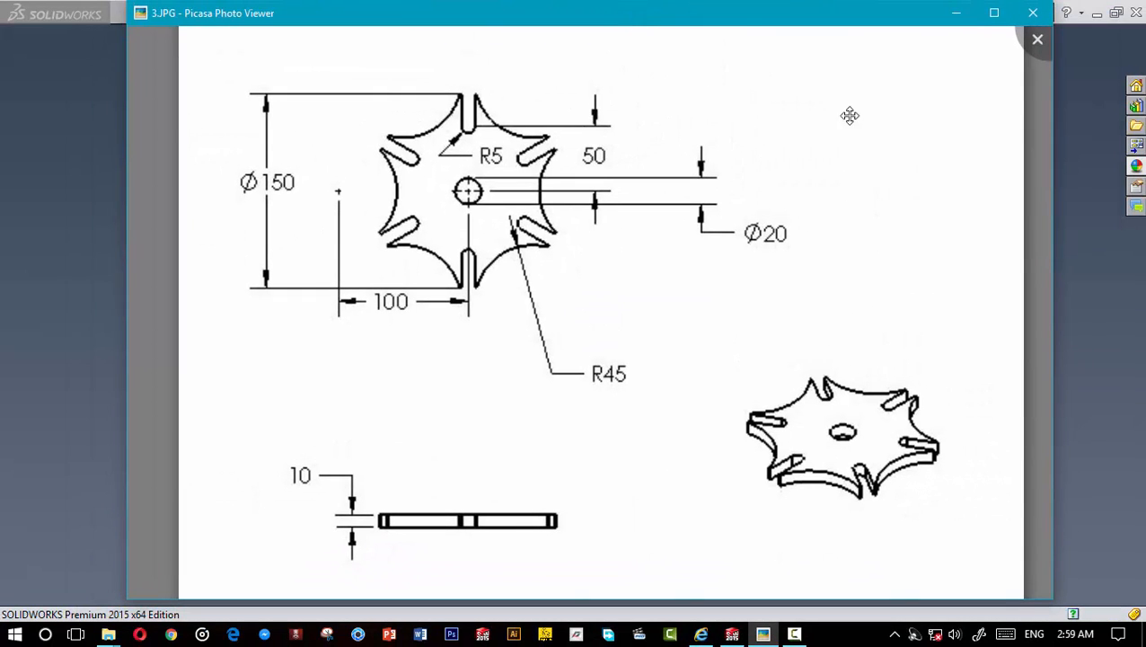
pyautogui.moveTo(748, 32); pyautogui.dragTo(859, 91)
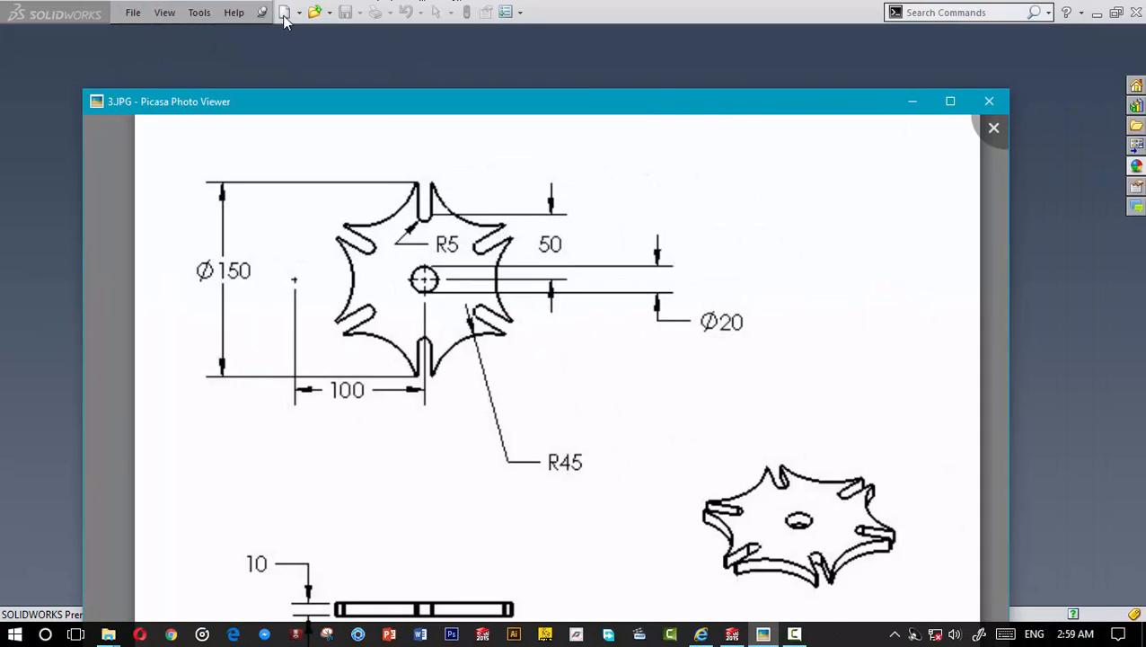
# Step: Create a new part document in SOLIDWORKS and review the star wheel's diameters, slots, arcs and thickness in drawing 3.JPG
pyautogui.click(283, 13)
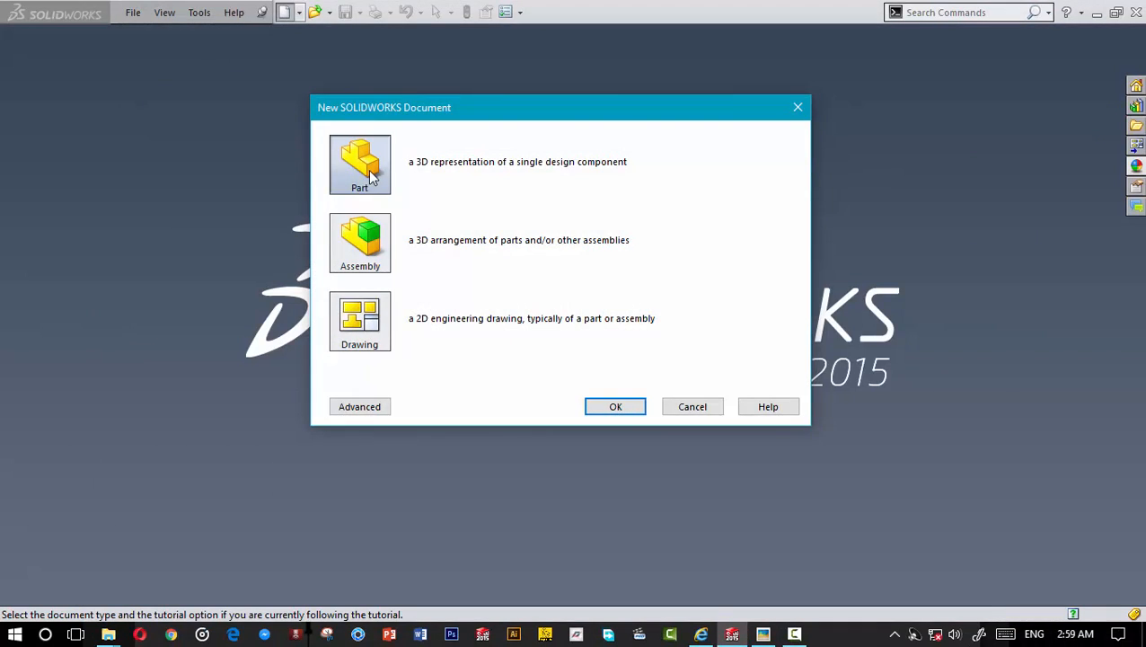
pyautogui.click(615, 406)
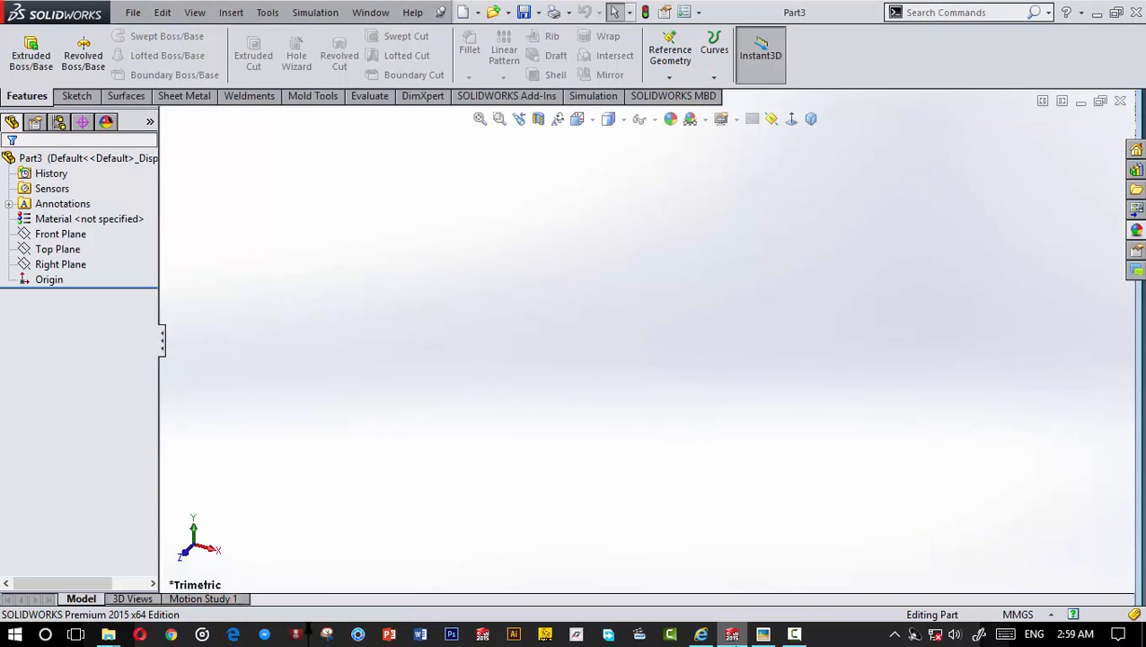
pyautogui.click(763, 634)
pyautogui.moveTo(573, 109); pyautogui.dragTo(622, 36)
pyautogui.scroll(3, 549, 358)
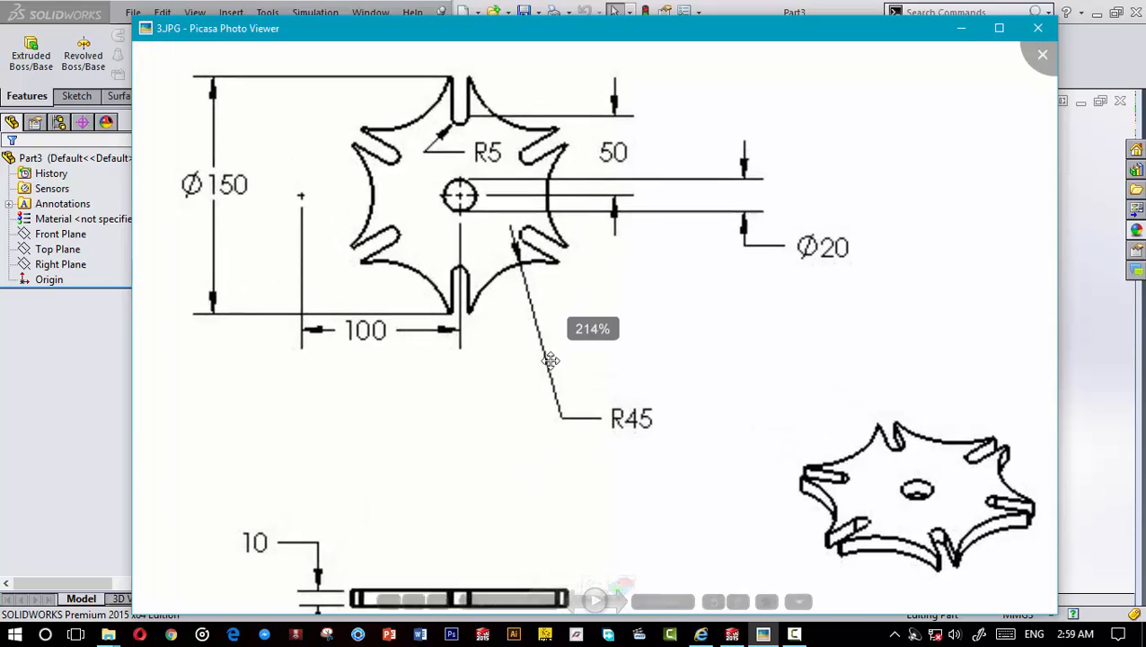
pyautogui.scroll(-2, 530, 409)
pyautogui.scroll(-1, 537, 429)
pyautogui.scroll(3, 549, 446)
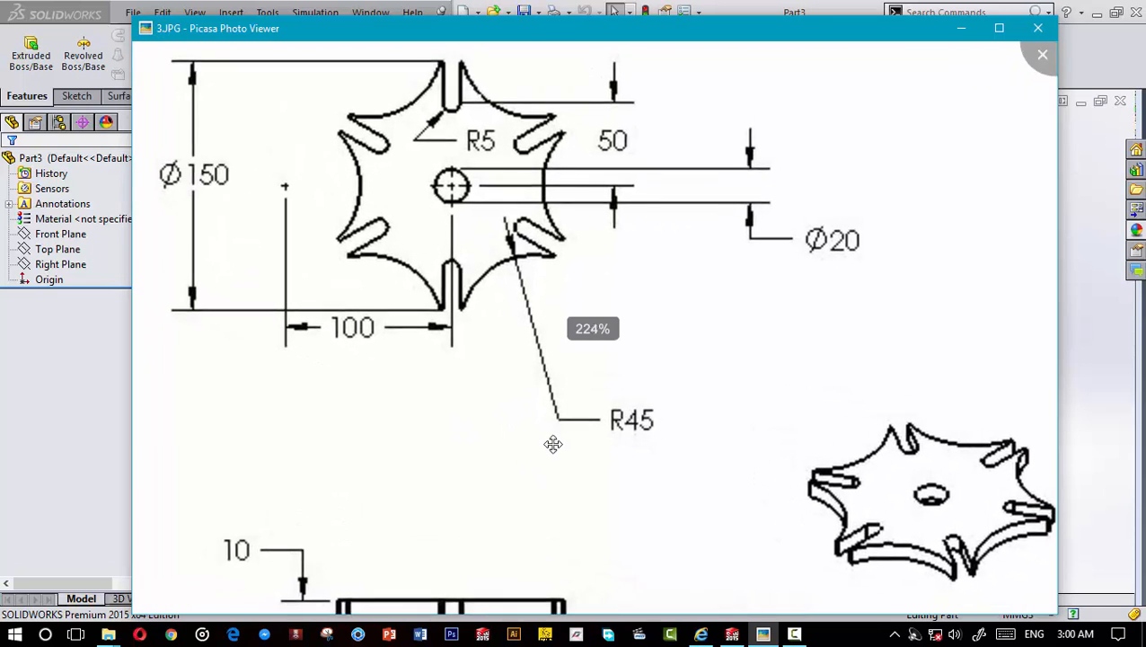
pyautogui.scroll(-3, 552, 378)
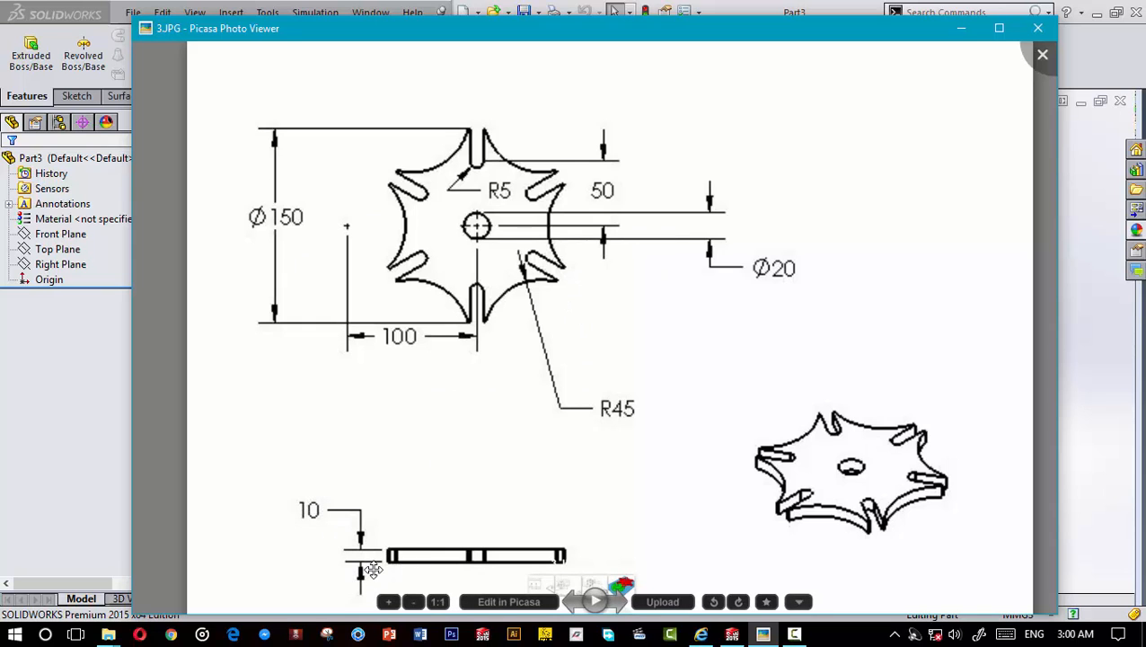
pyautogui.click(1042, 54)
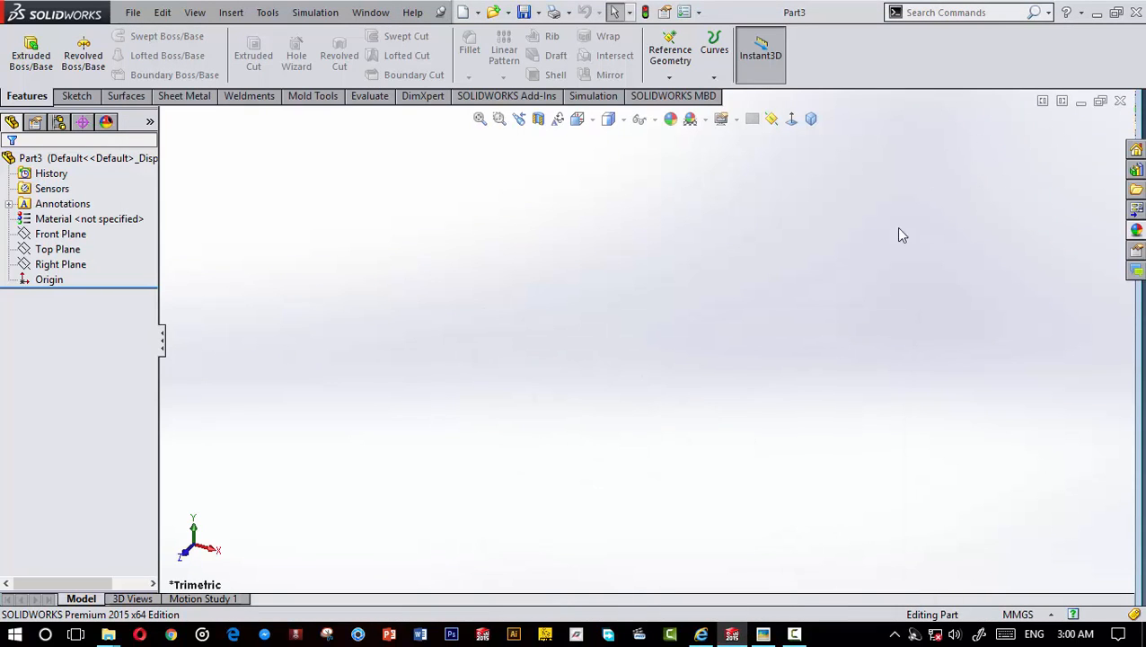
# Step: Start a sketch on the Top Plane and draw a circle about 69 mm in radius centred on the origin
pyautogui.click(59, 249)
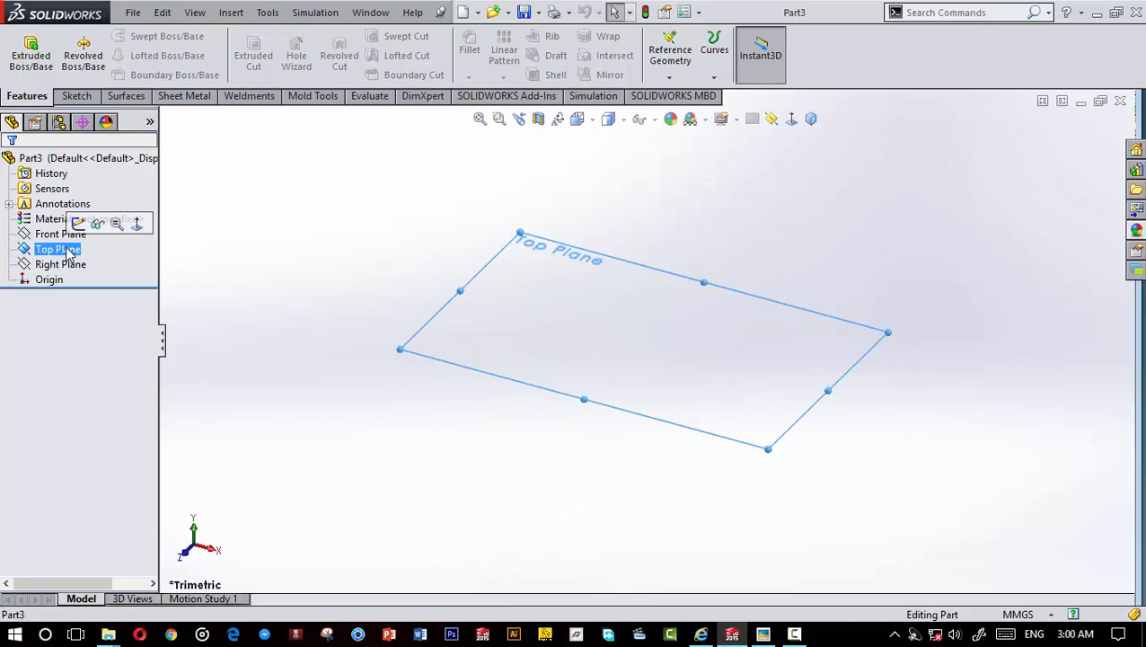
pyautogui.click(78, 226)
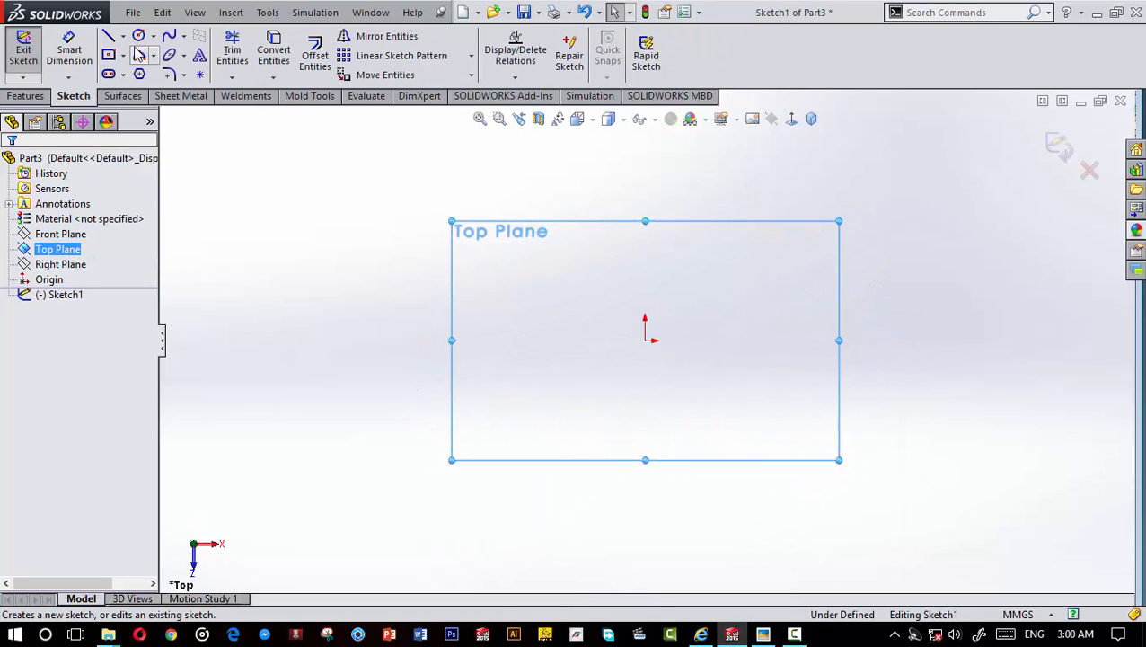
pyautogui.click(138, 37)
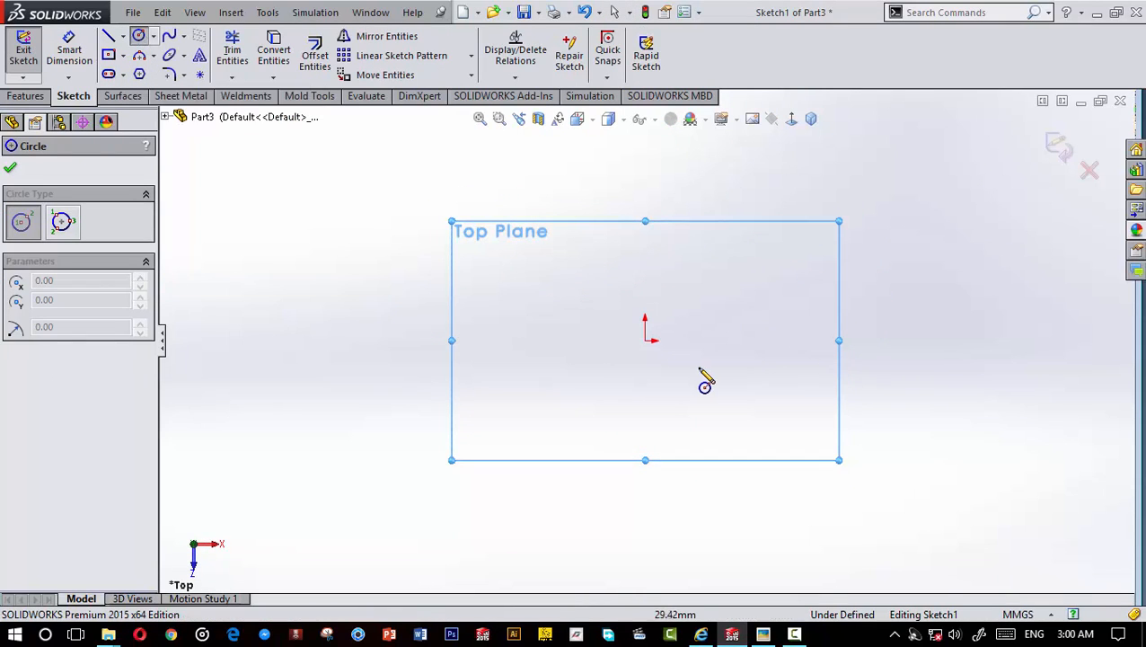
pyautogui.click(645, 339)
pyautogui.click(744, 478)
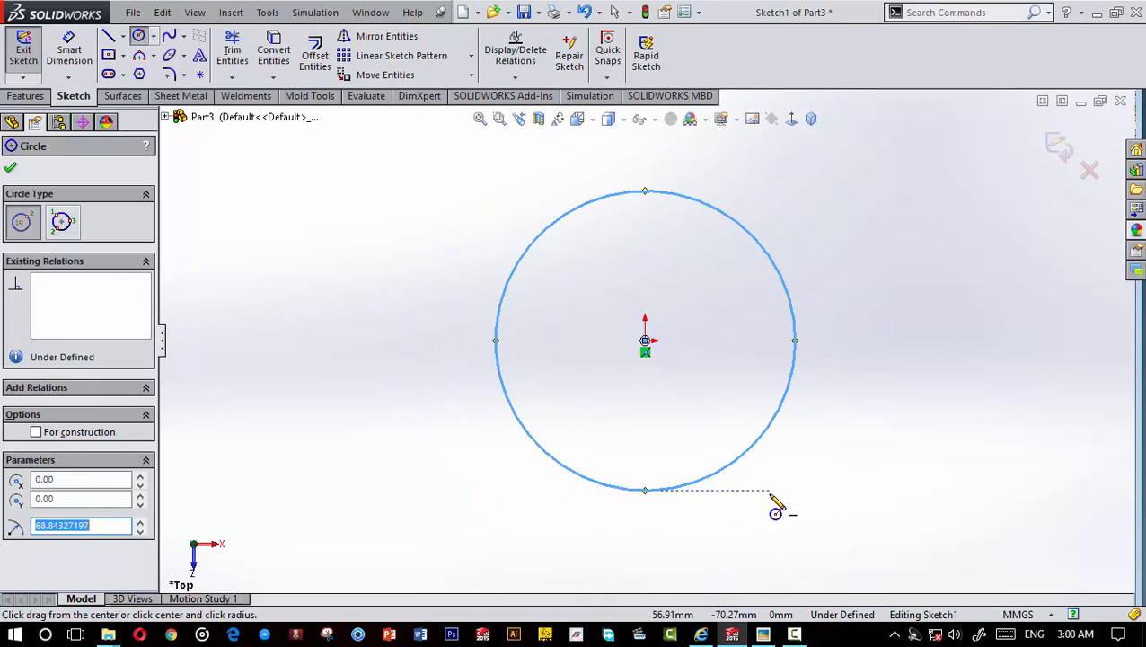
# Step: Dimension the sketched circle to a diameter of 150 mm
pyautogui.click(70, 56)
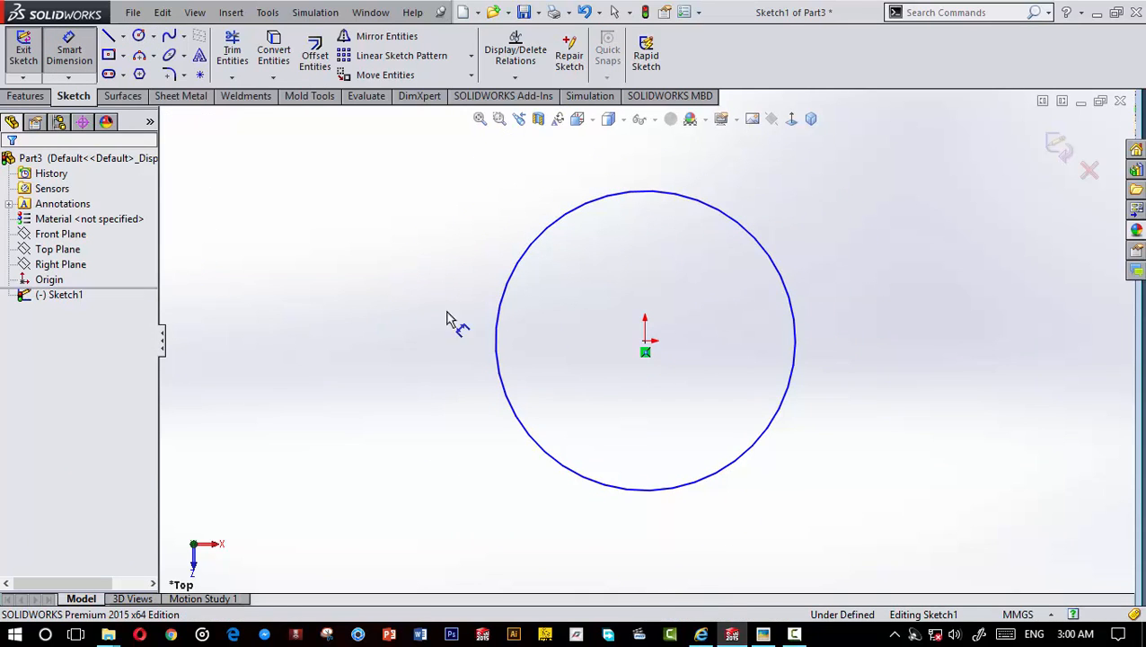
pyautogui.click(498, 327)
pyautogui.click(323, 350)
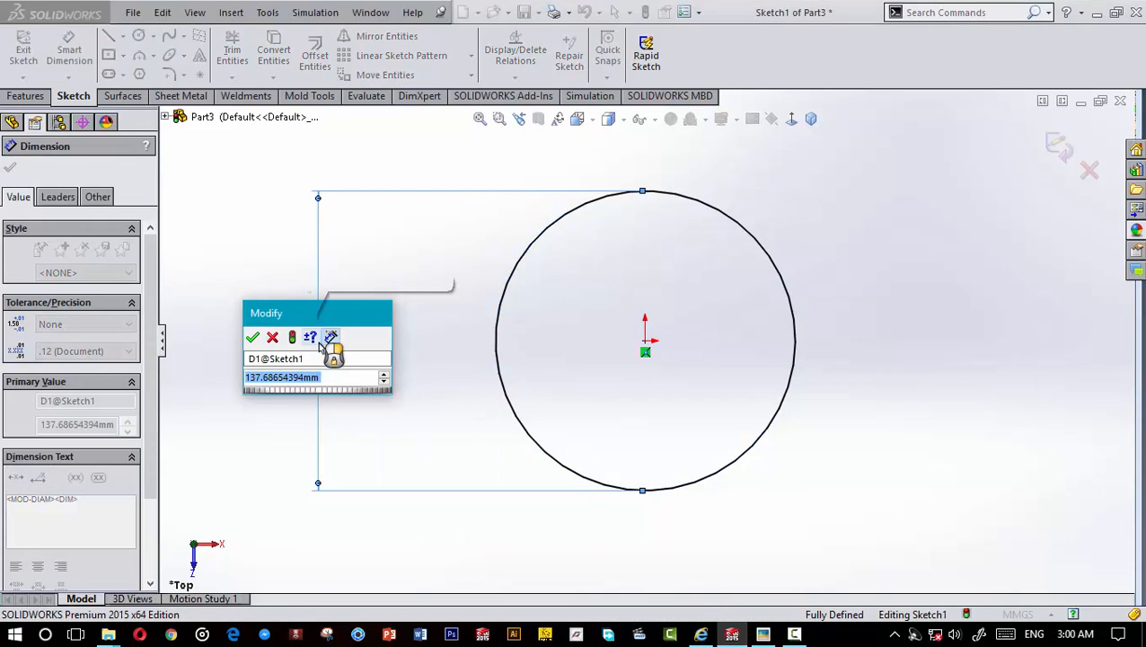
pyautogui.write('150')
pyautogui.press('Return')
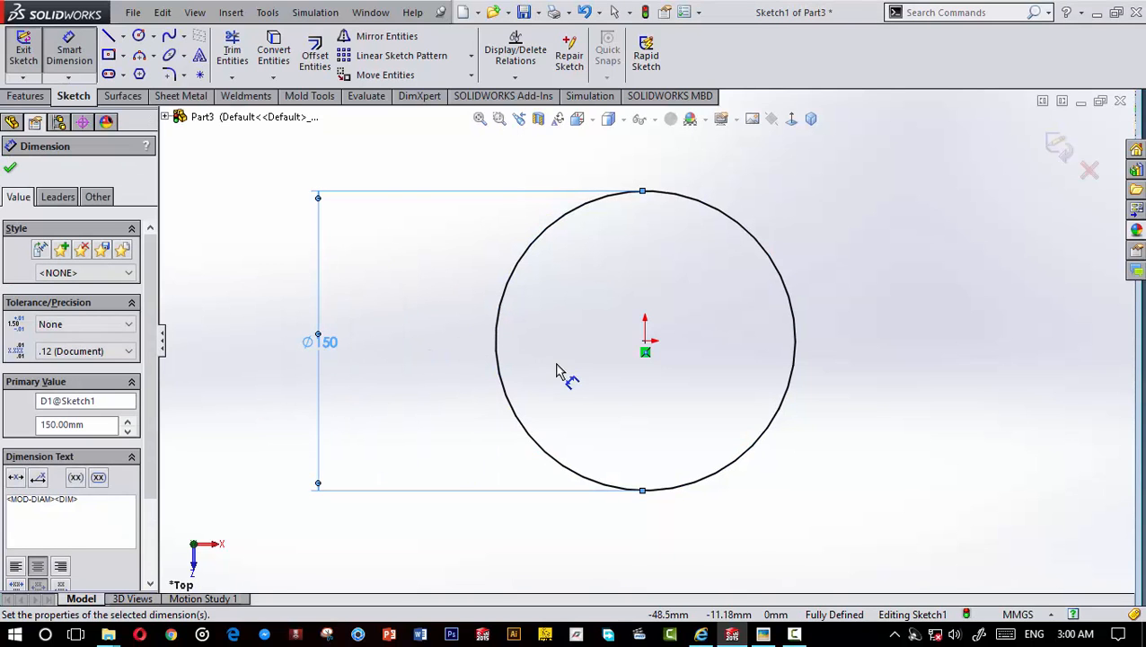
pyautogui.click(11, 169)
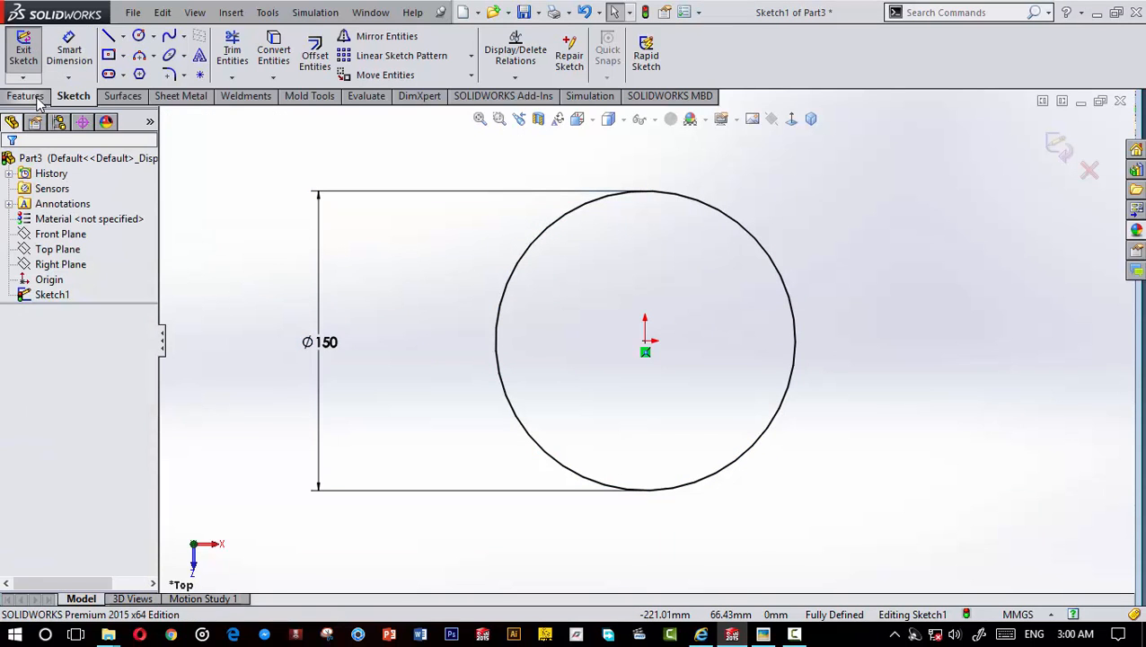
# Step: Extrude the 150 mm circle as a blind boss 10 mm thick
pyautogui.click(26, 96)
pyautogui.click(31, 54)
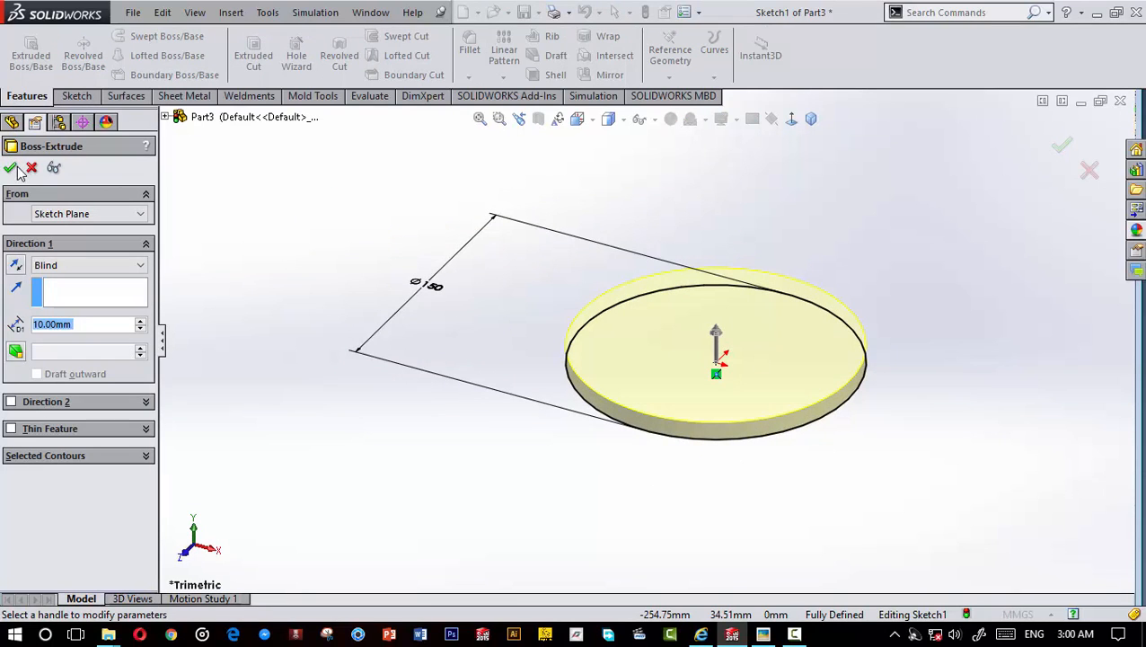
pyautogui.click(11, 168)
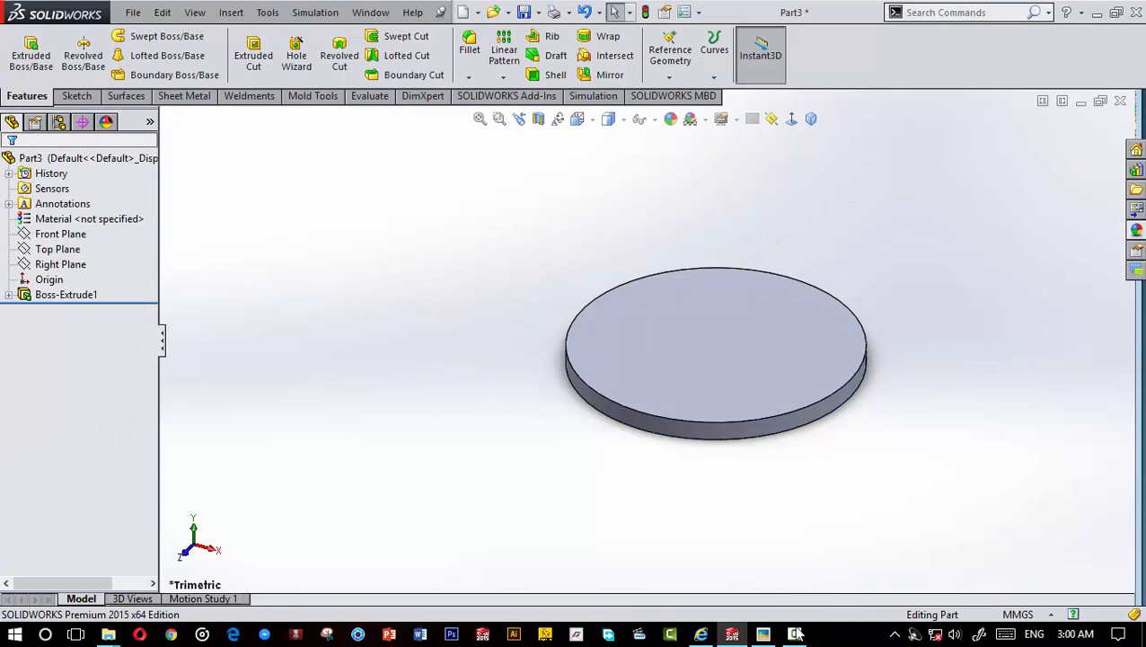
# Step: Check the slots in drawing 3.JPG and sketch a circle about 14 mm in diameter on the disc's top face, about 62 mm above the origin
pyautogui.click(763, 636)
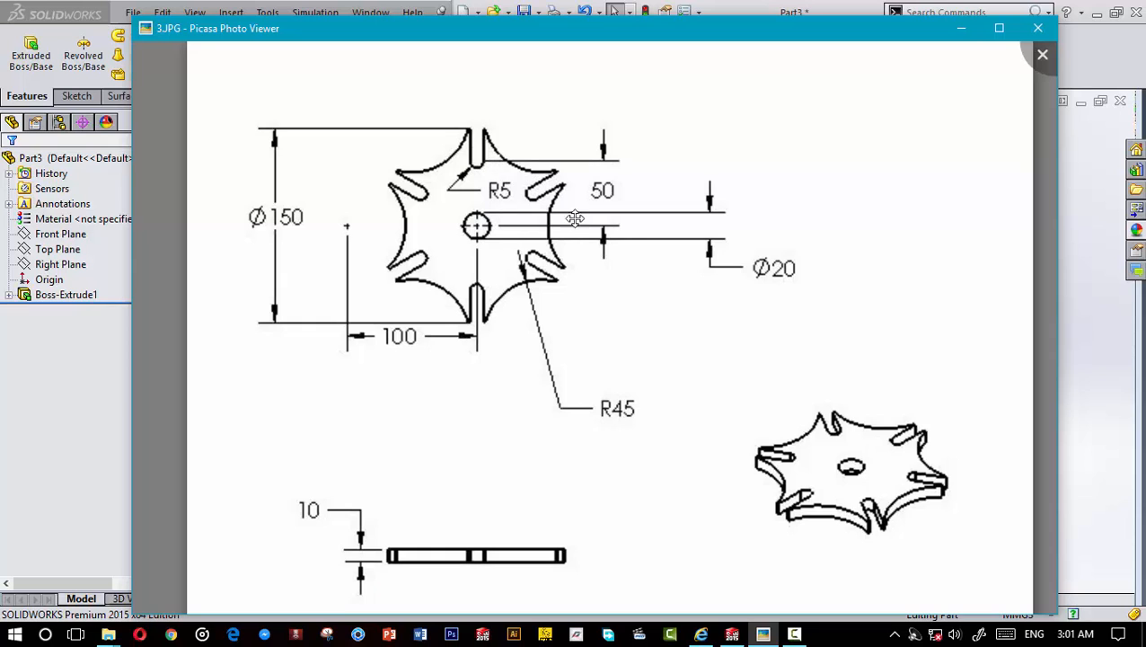
pyautogui.click(959, 29)
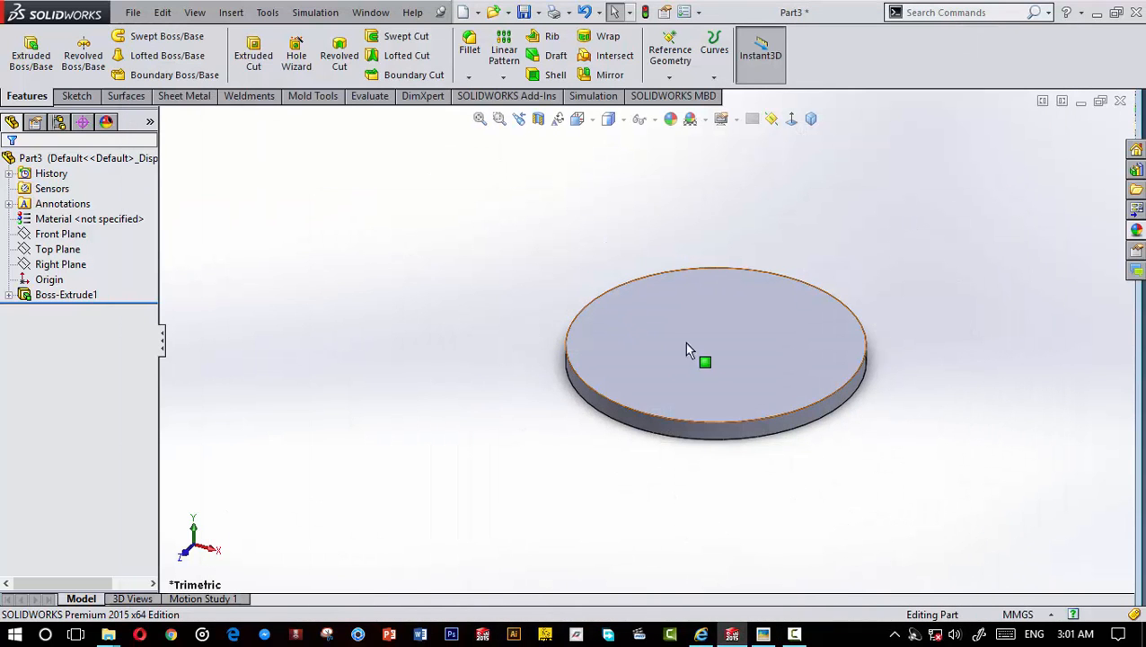
pyautogui.click(709, 340)
pyautogui.click(777, 288)
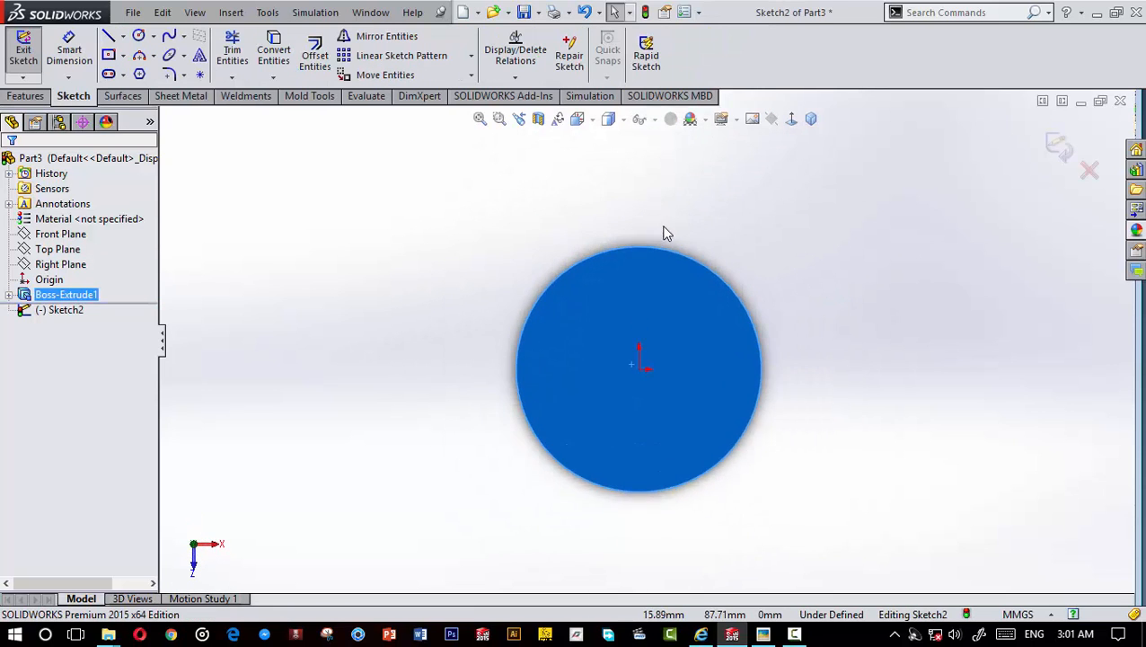
pyautogui.click(138, 36)
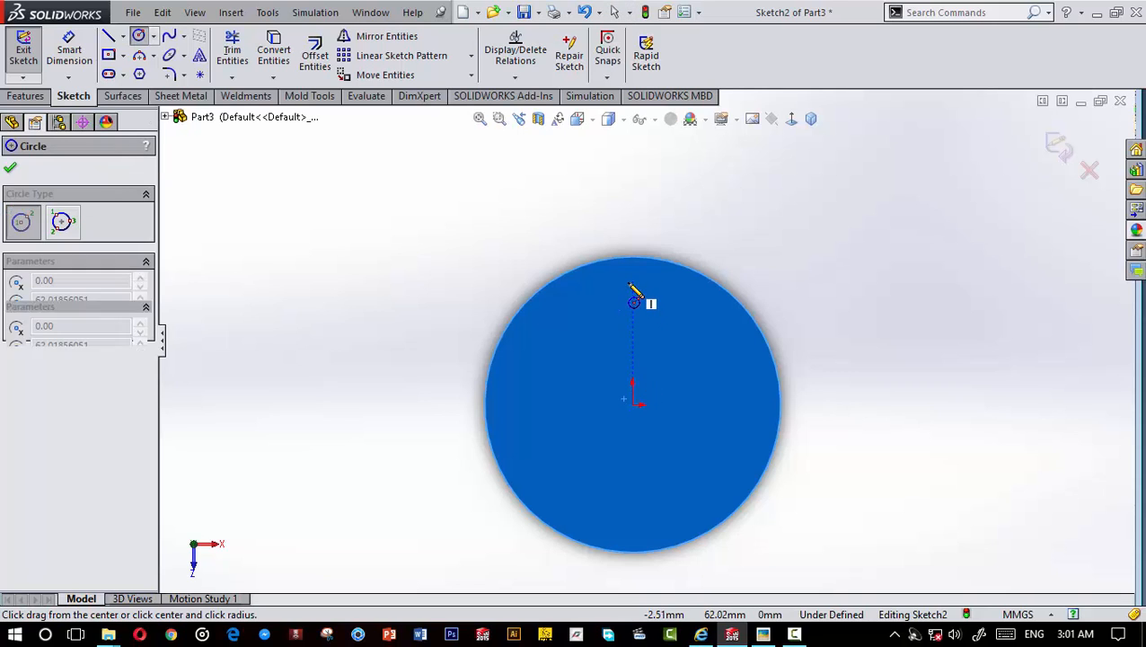
pyautogui.click(633, 282)
pyautogui.click(643, 291)
pyautogui.press('Escape')
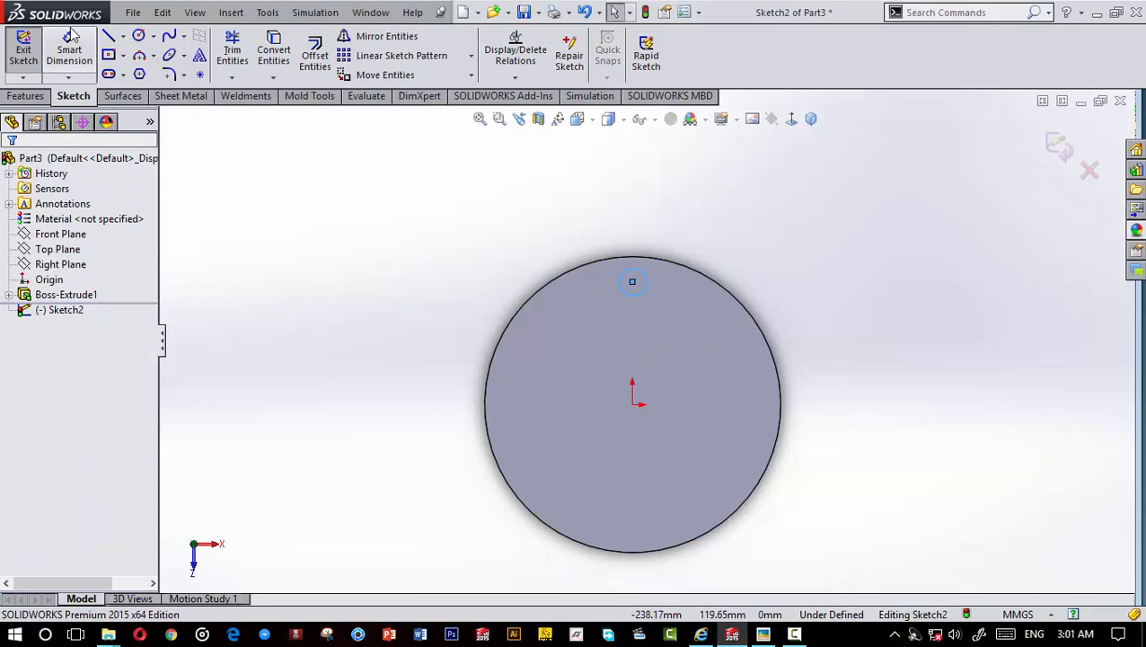
# Step: Dimension the small circle to a diameter of 10 mm
pyautogui.click(68, 50)
pyautogui.click(421, 304)
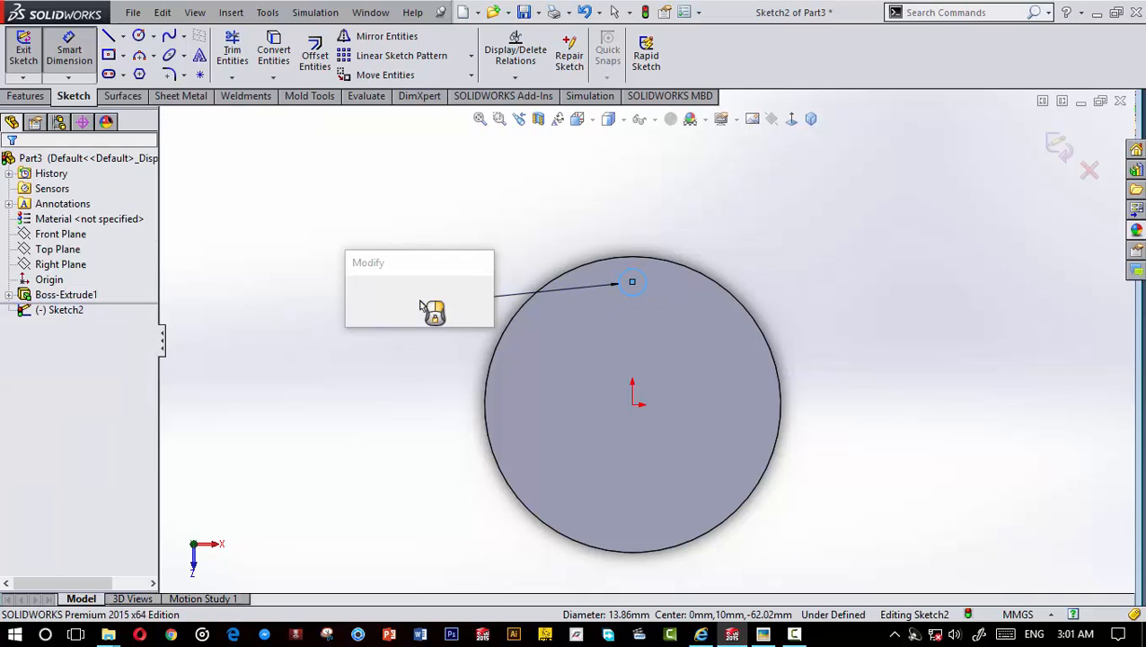
pyautogui.press('Return')
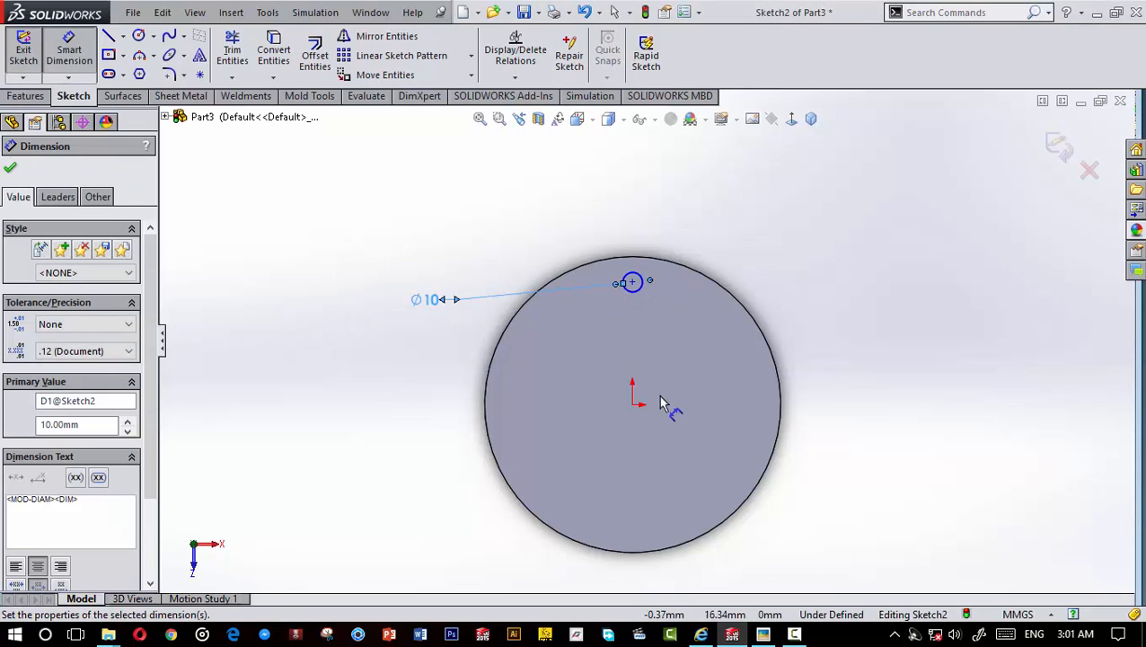
# Step: Check the slot position in drawing 3.JPG and set the distance between the origin and the small circle's centre to 50 mm
pyautogui.click(765, 634)
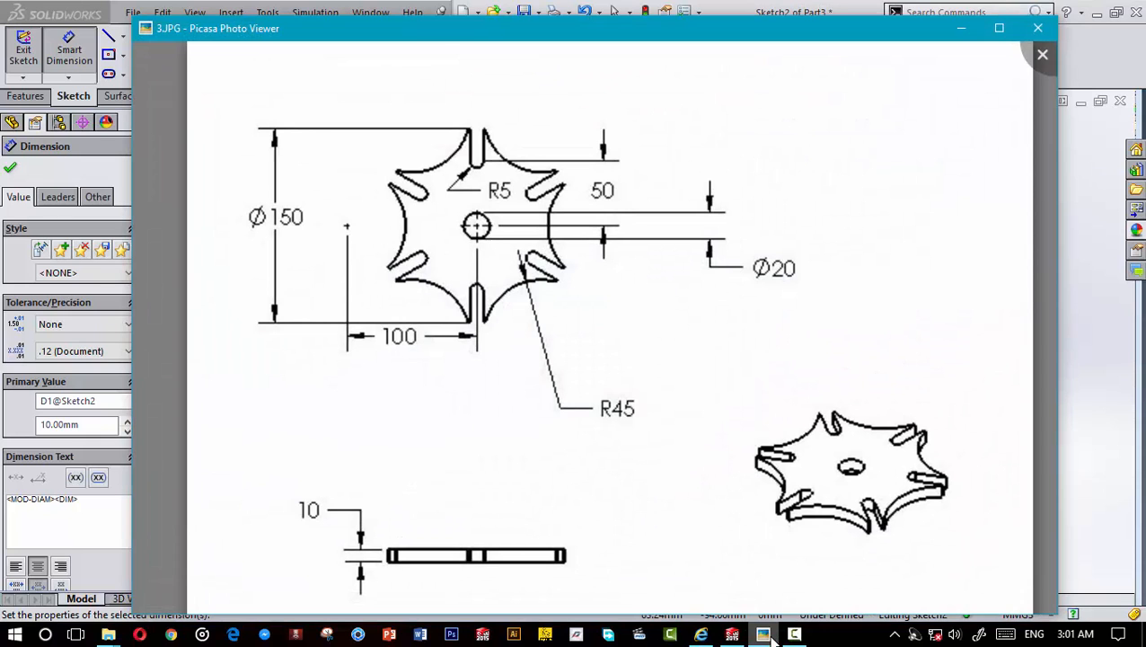
pyautogui.click(765, 634)
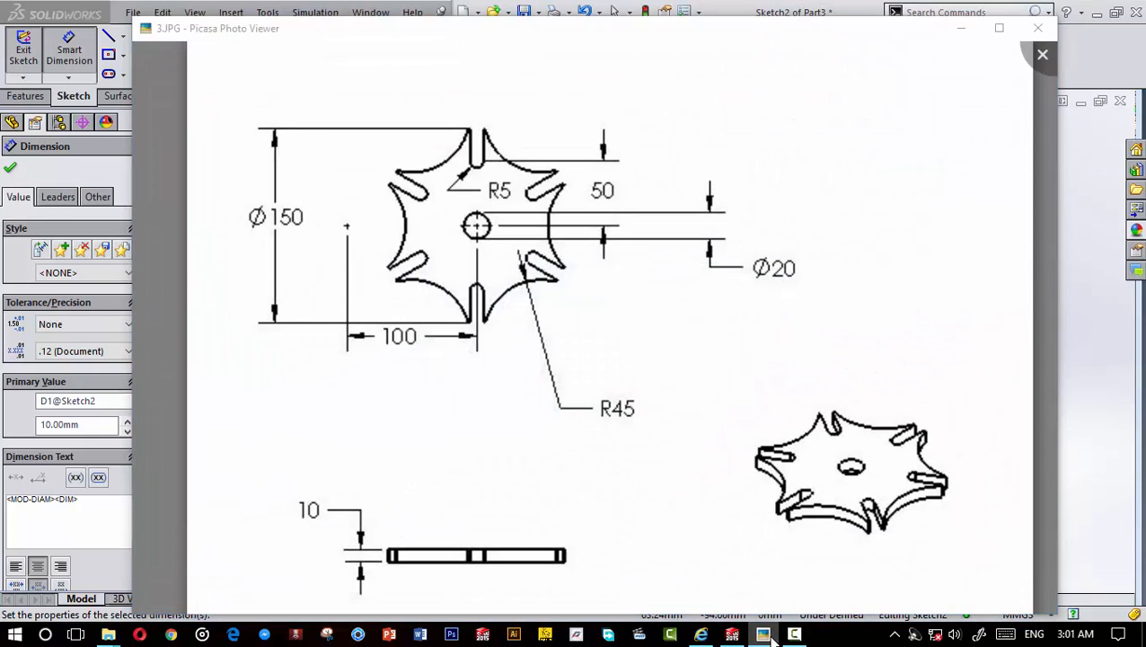
pyautogui.click(632, 405)
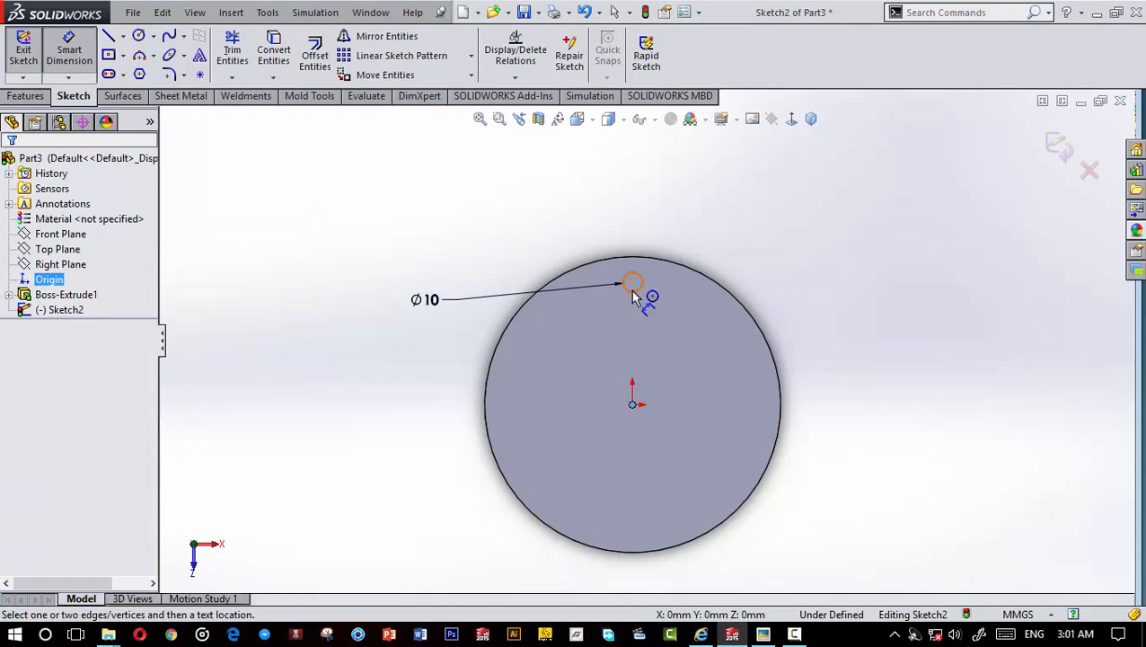
pyautogui.click(632, 283)
pyautogui.click(835, 340)
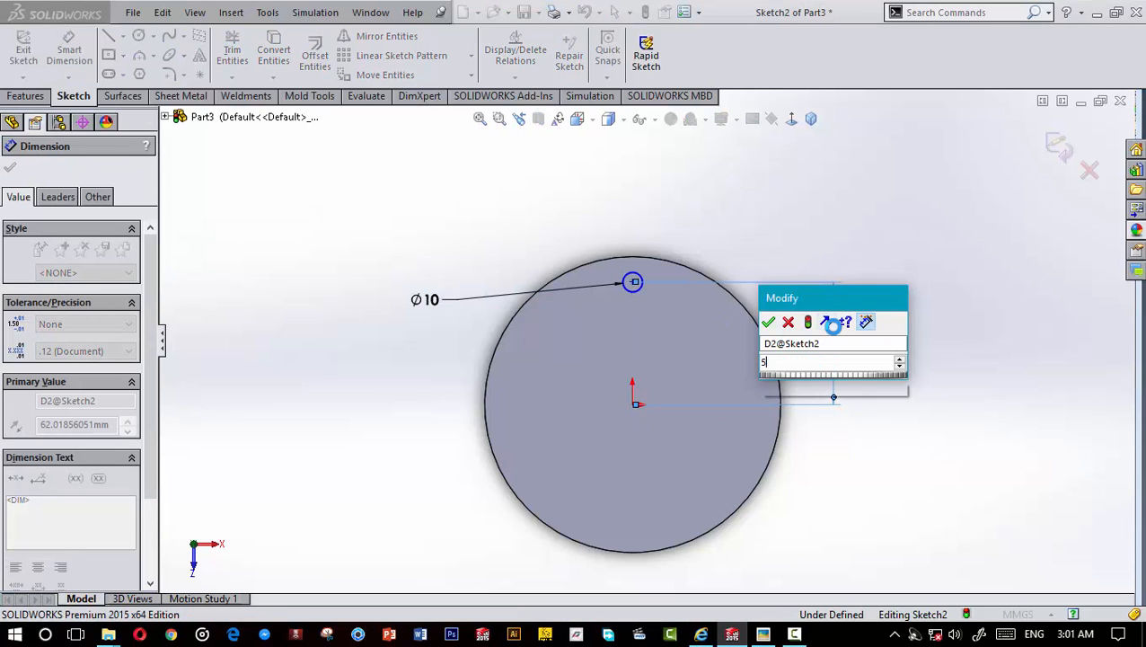
pyautogui.write('50')
pyautogui.press('Return')
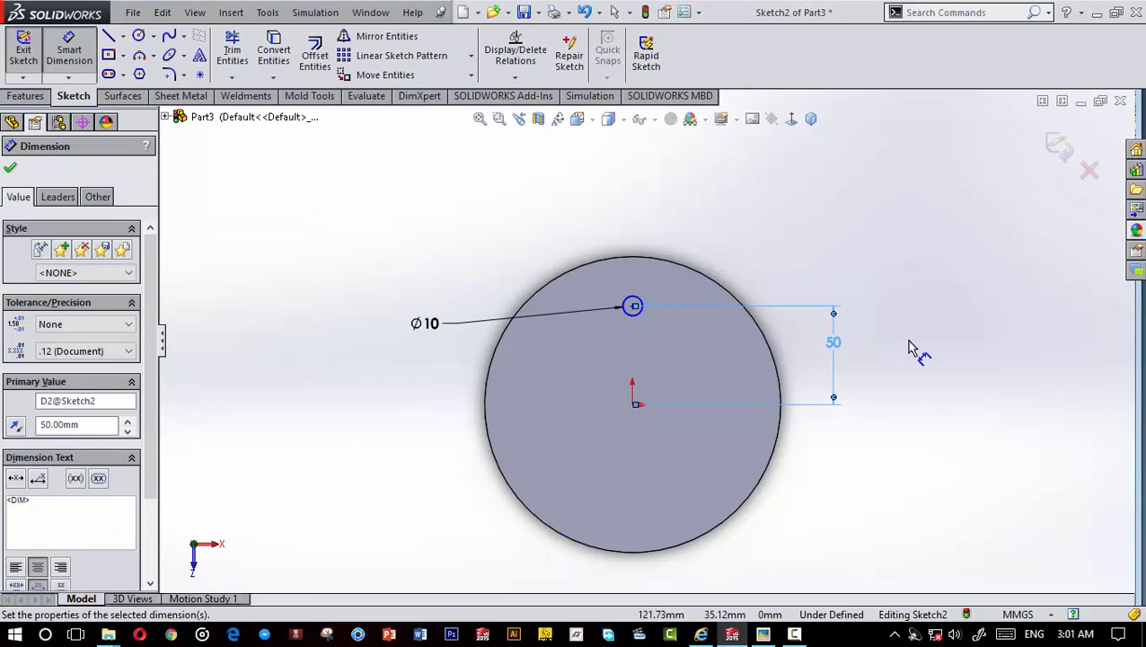
pyautogui.click(10, 170)
# Step: Draw two vertical lines about 25 mm long from the small circle's left and right quadrants up to the disc's edge
pyautogui.scroll(-4, 654, 287)
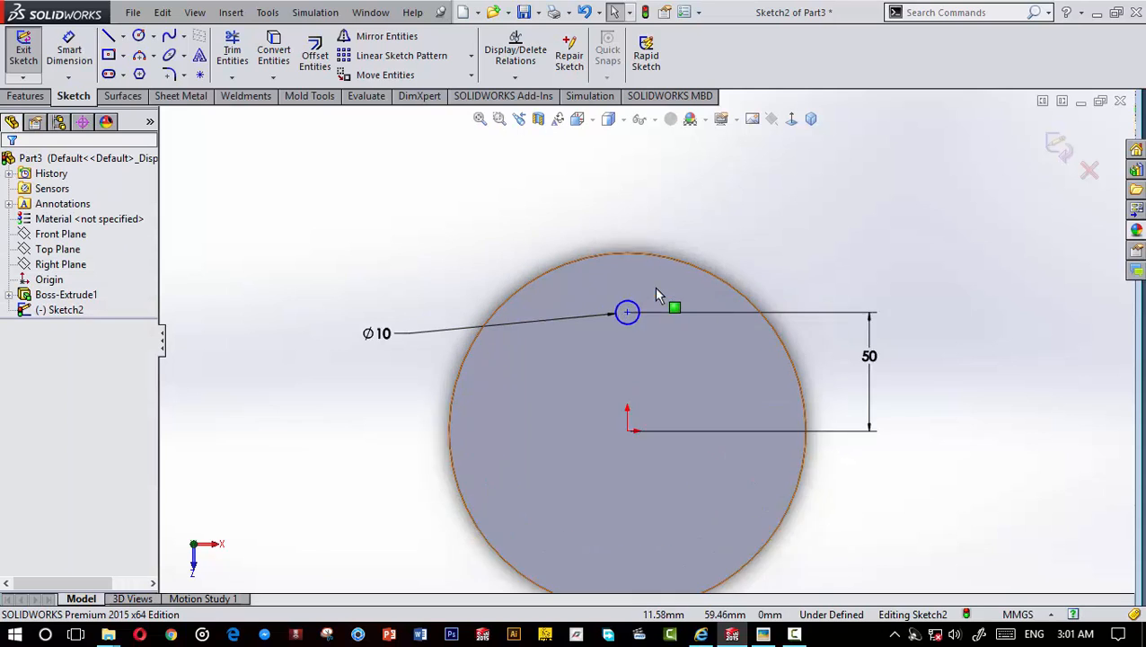
pyautogui.scroll(3, 620, 297)
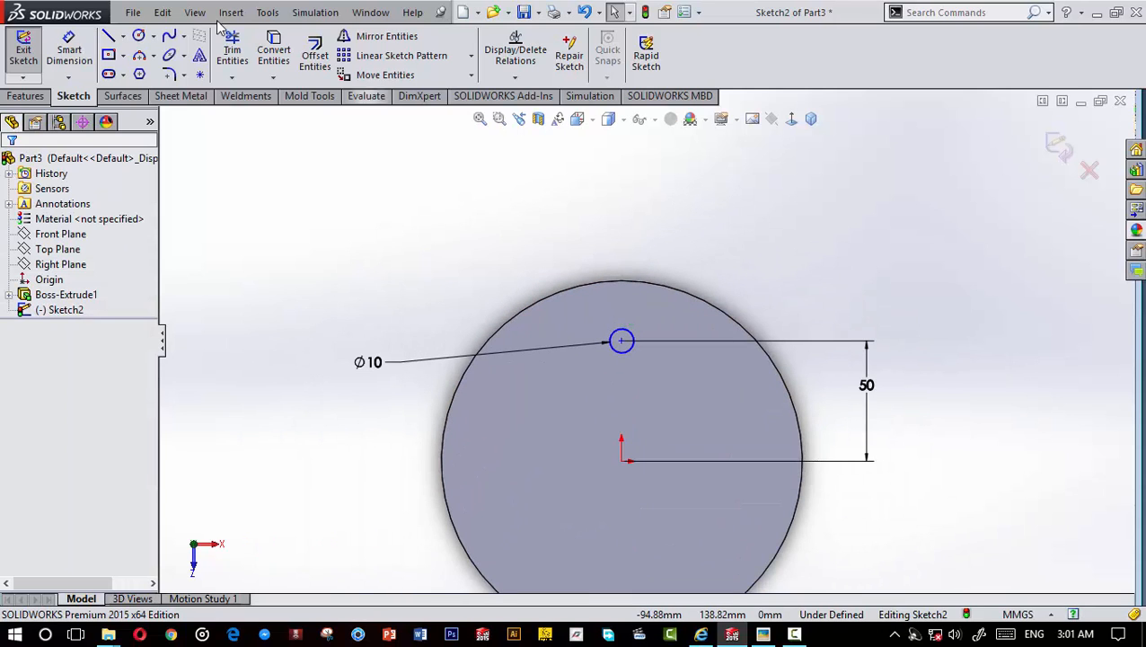
pyautogui.click(107, 38)
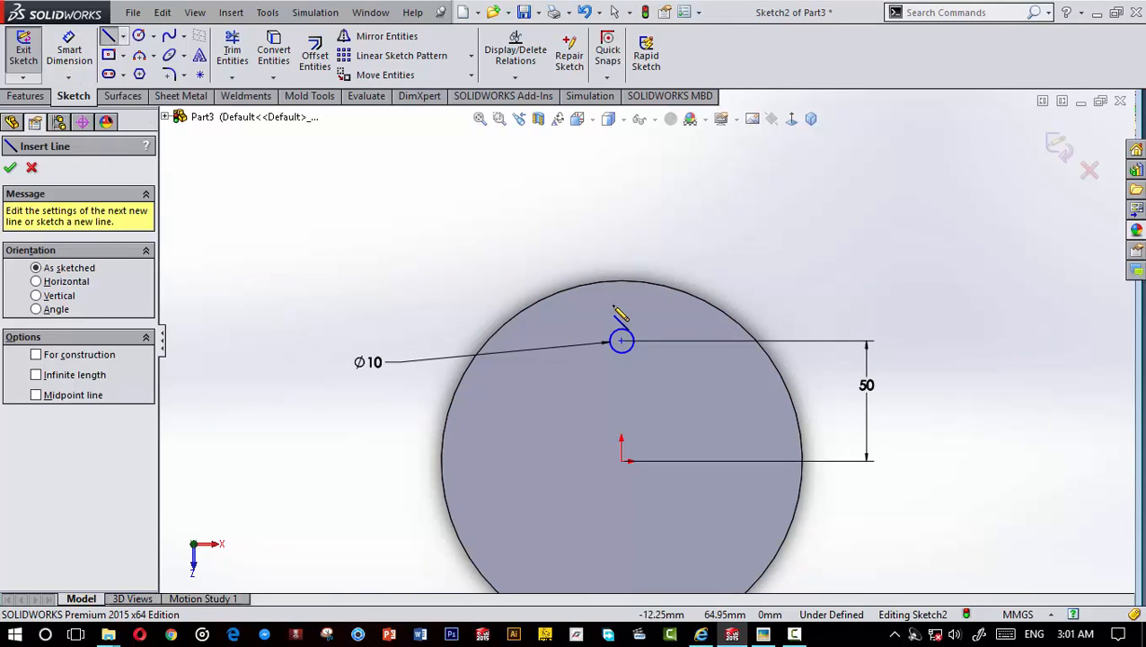
pyautogui.scroll(-3, 619, 323)
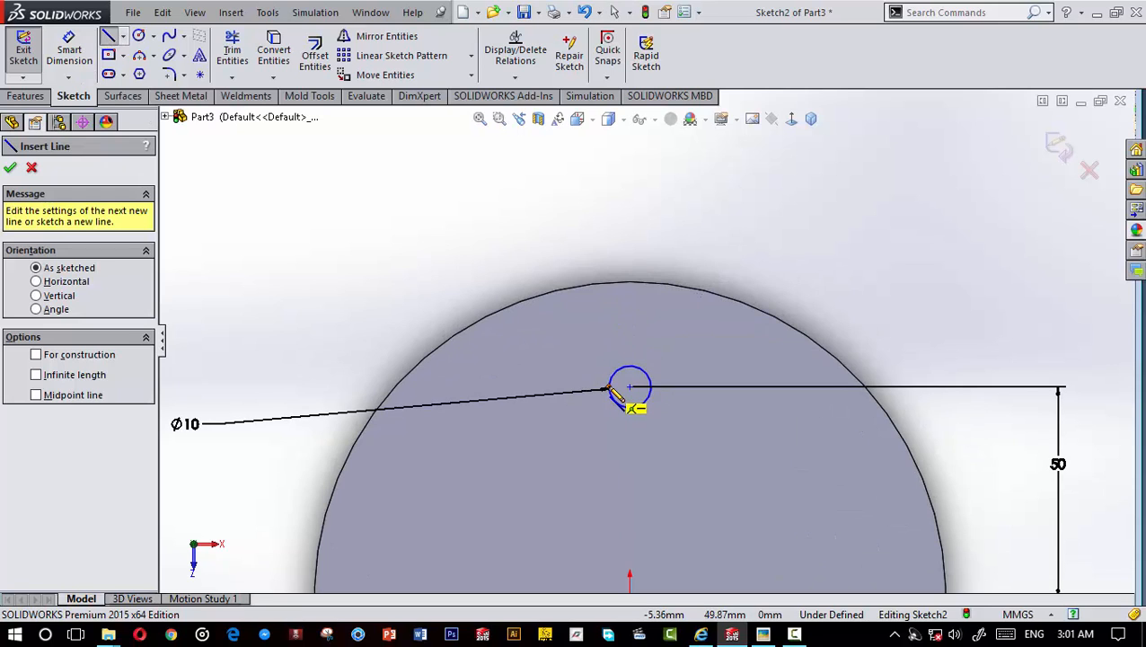
pyautogui.click(608, 389)
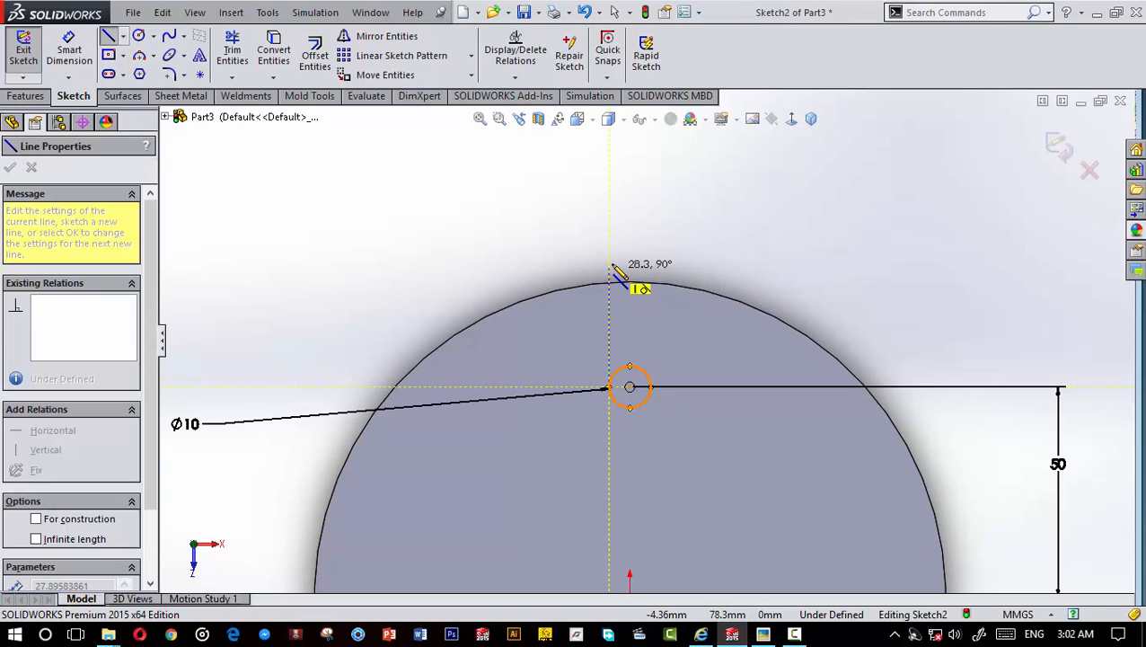
pyautogui.click(610, 285)
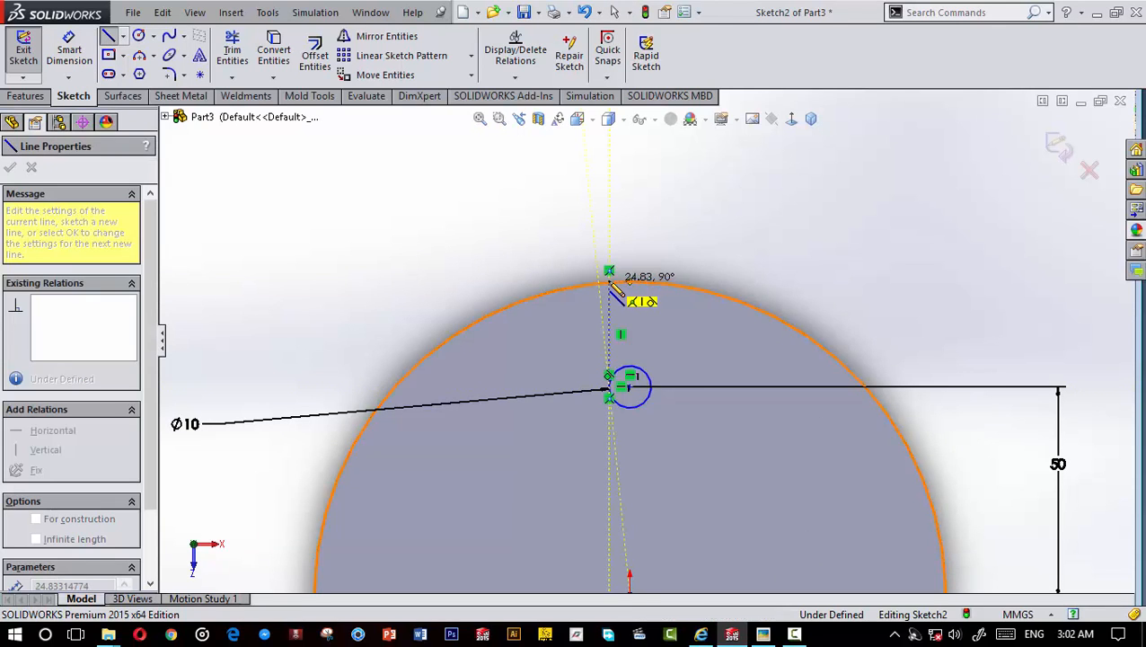
pyautogui.press('Escape')
pyautogui.click(110, 38)
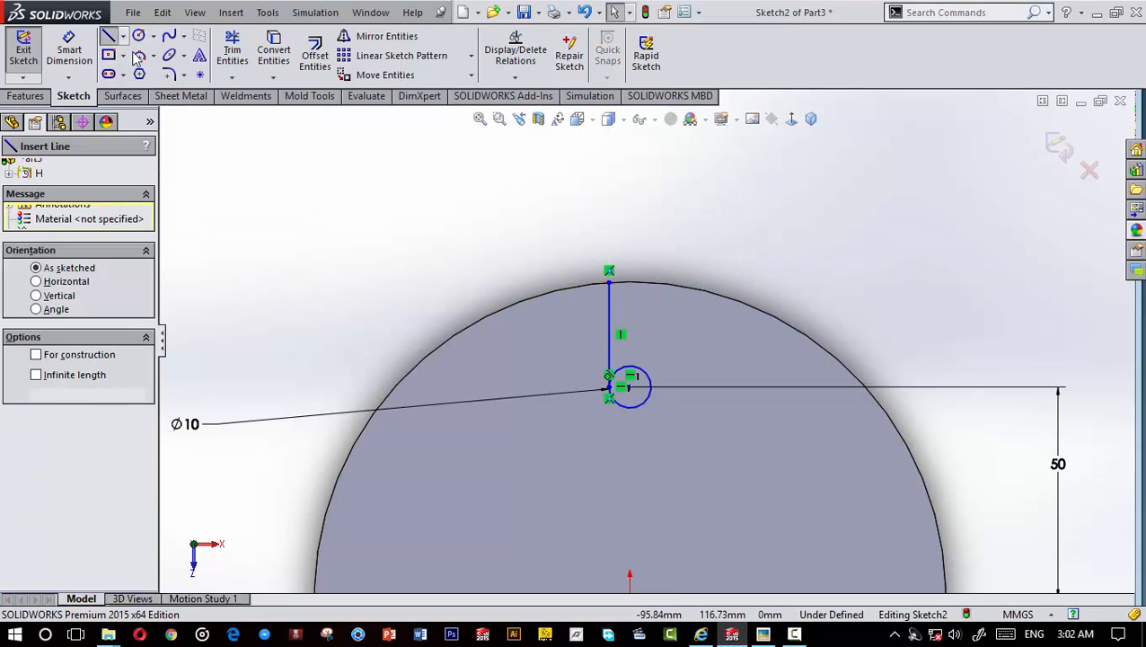
pyautogui.click(652, 387)
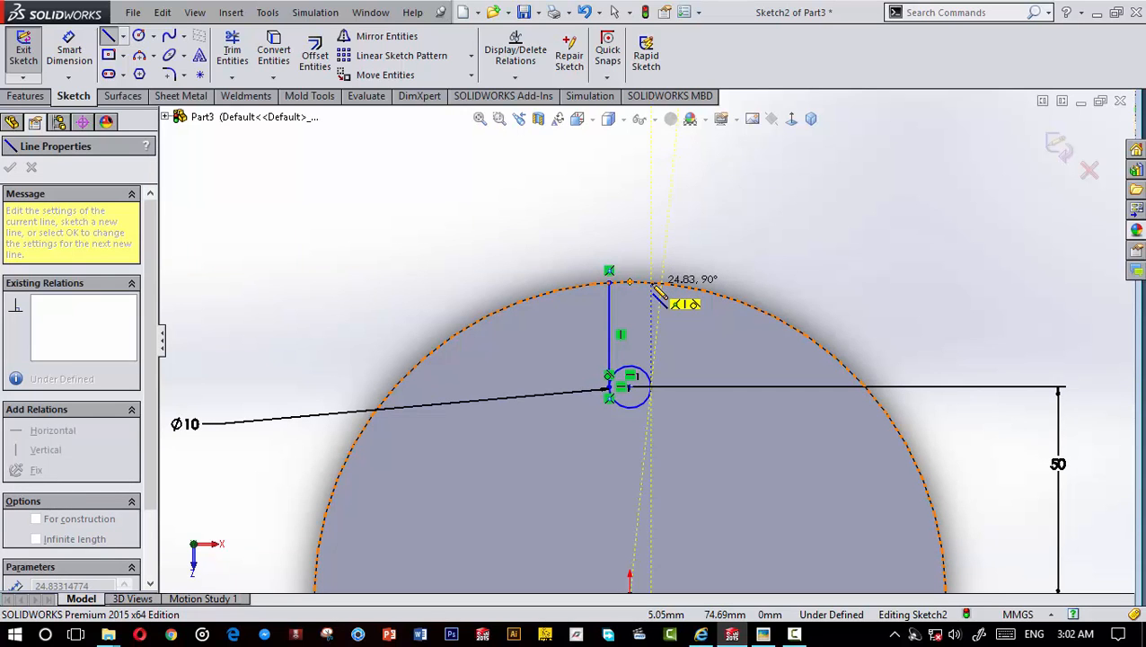
pyautogui.click(653, 283)
pyautogui.press('Escape')
# Step: Convert the disc's outer circular edge into a sketch entity with Convert Entities
pyautogui.scroll(2, 752, 326)
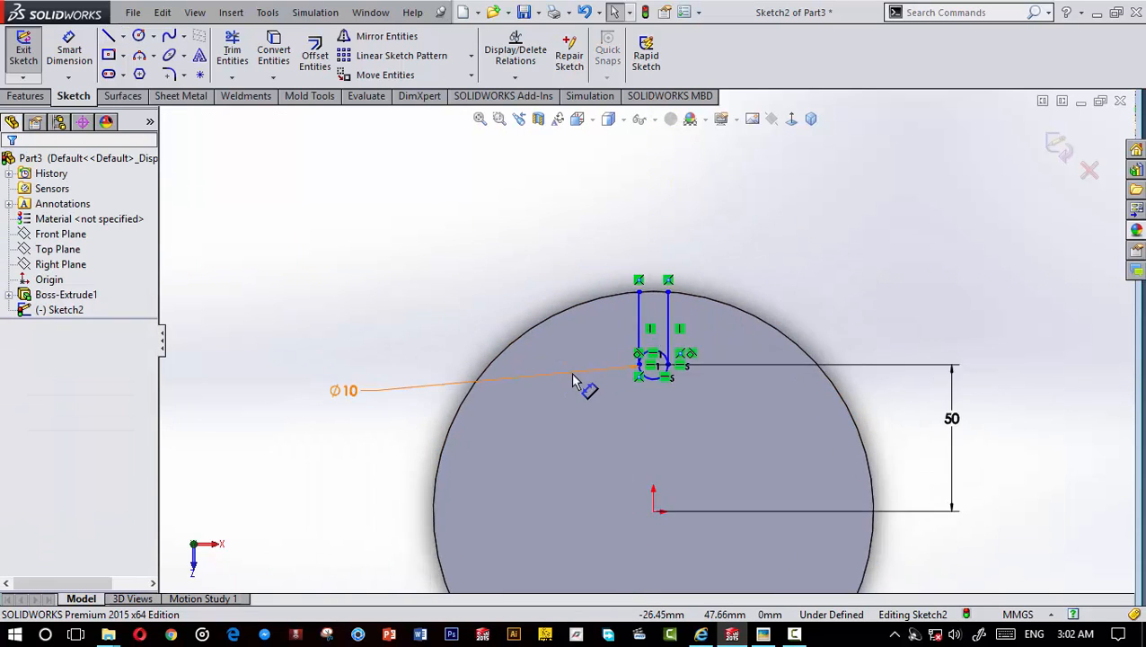
pyautogui.scroll(-5, 799, 301)
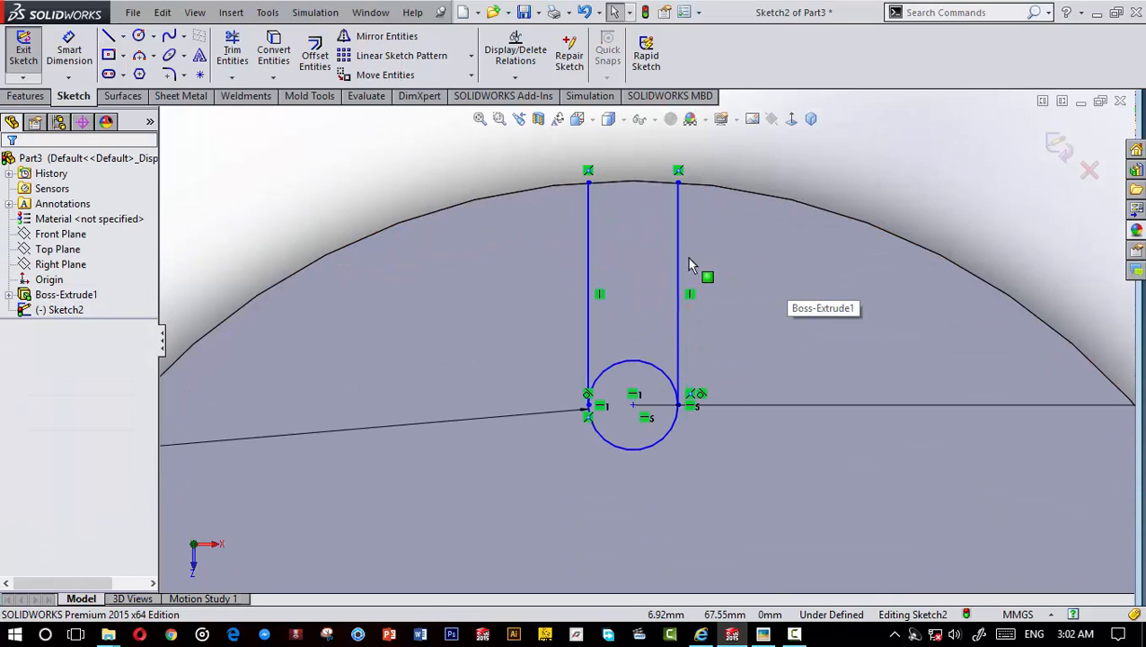
pyautogui.scroll(2, 692, 299)
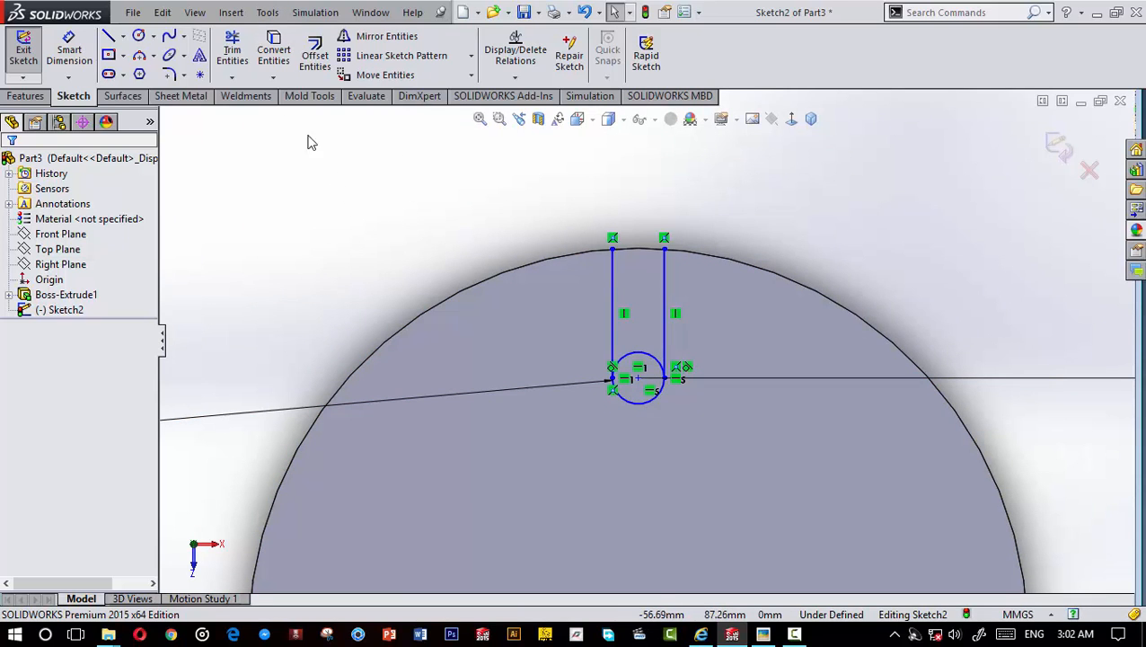
pyautogui.click(288, 56)
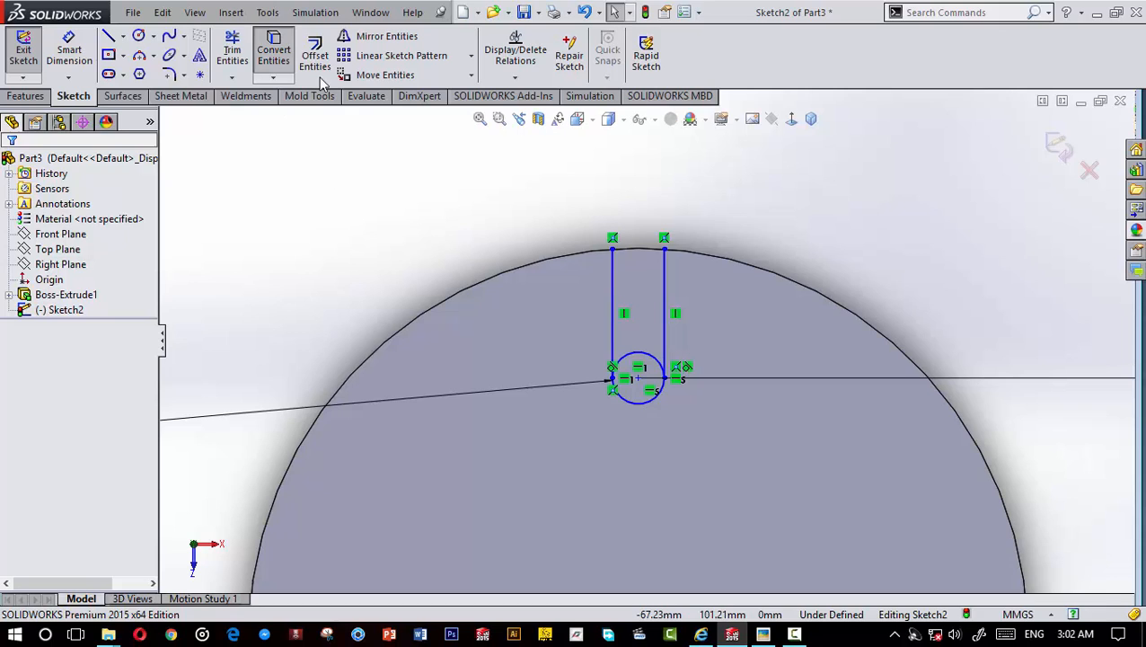
pyautogui.click(539, 268)
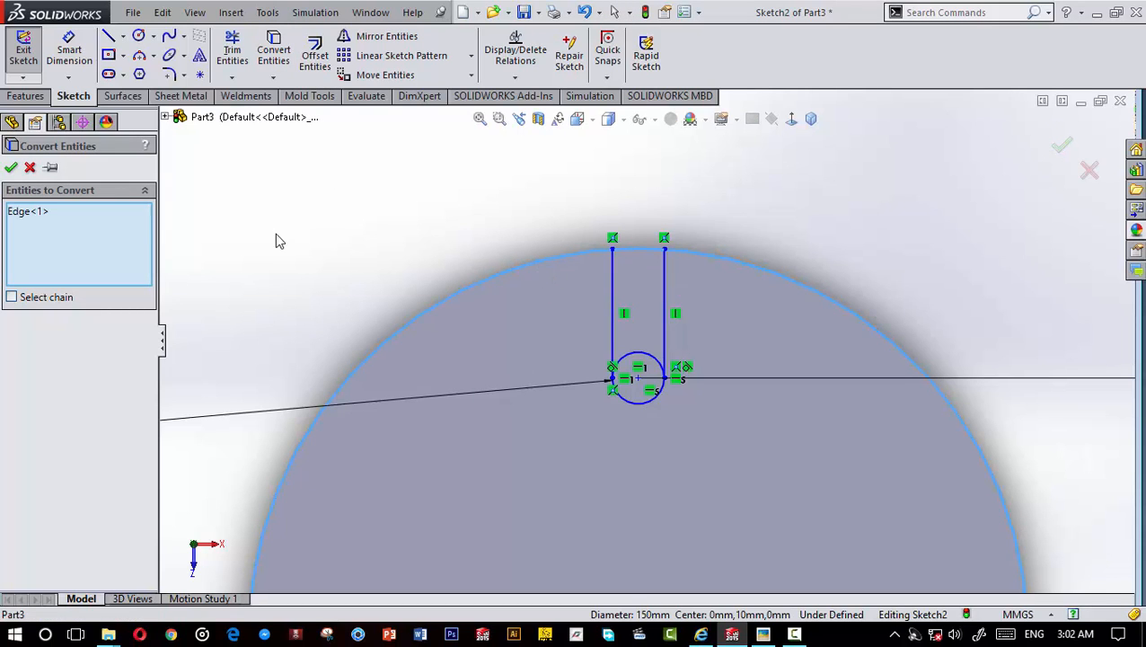
pyautogui.click(11, 168)
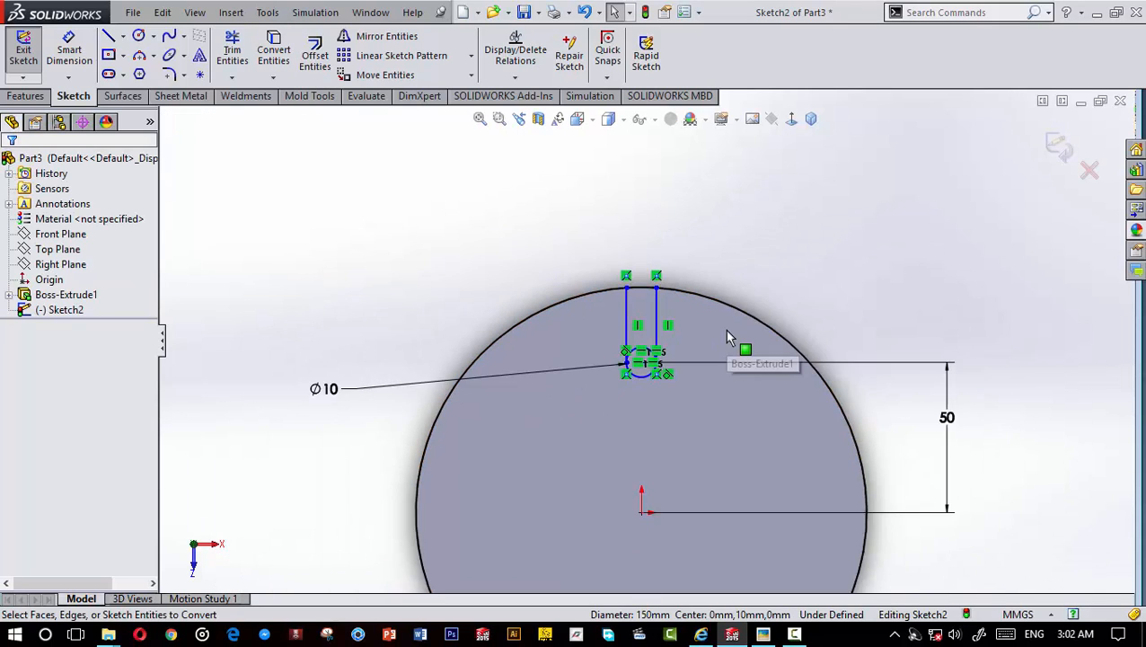
# Step: Start Trim Entities with Power trim on the slot sketch
pyautogui.scroll(-3, 593, 278)
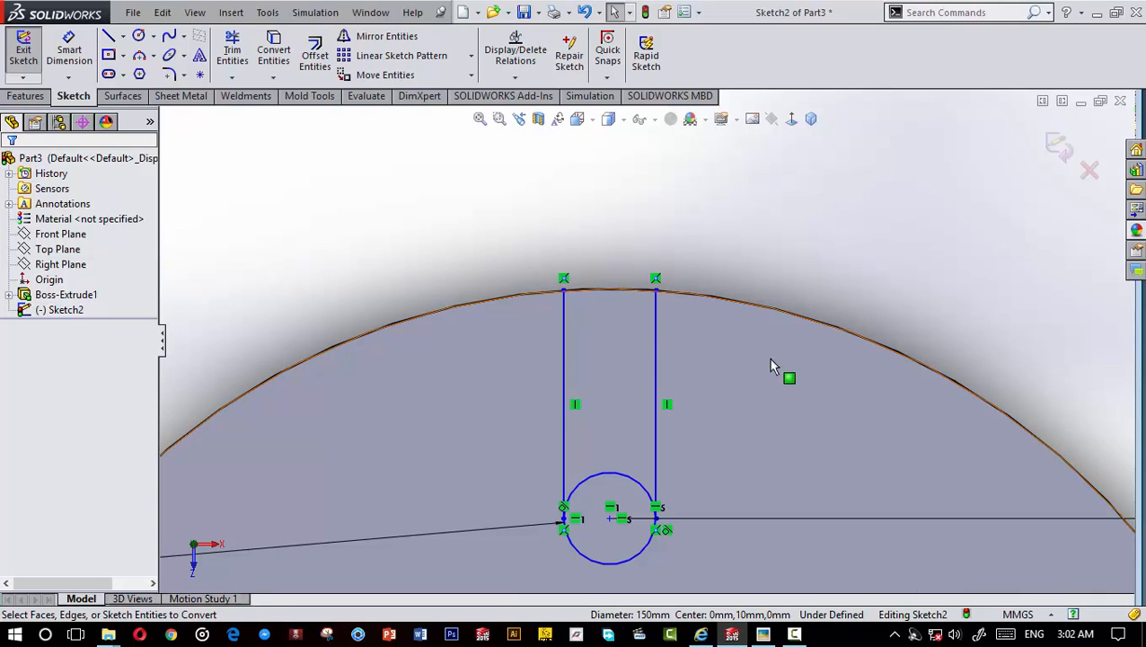
pyautogui.scroll(5, 772, 449)
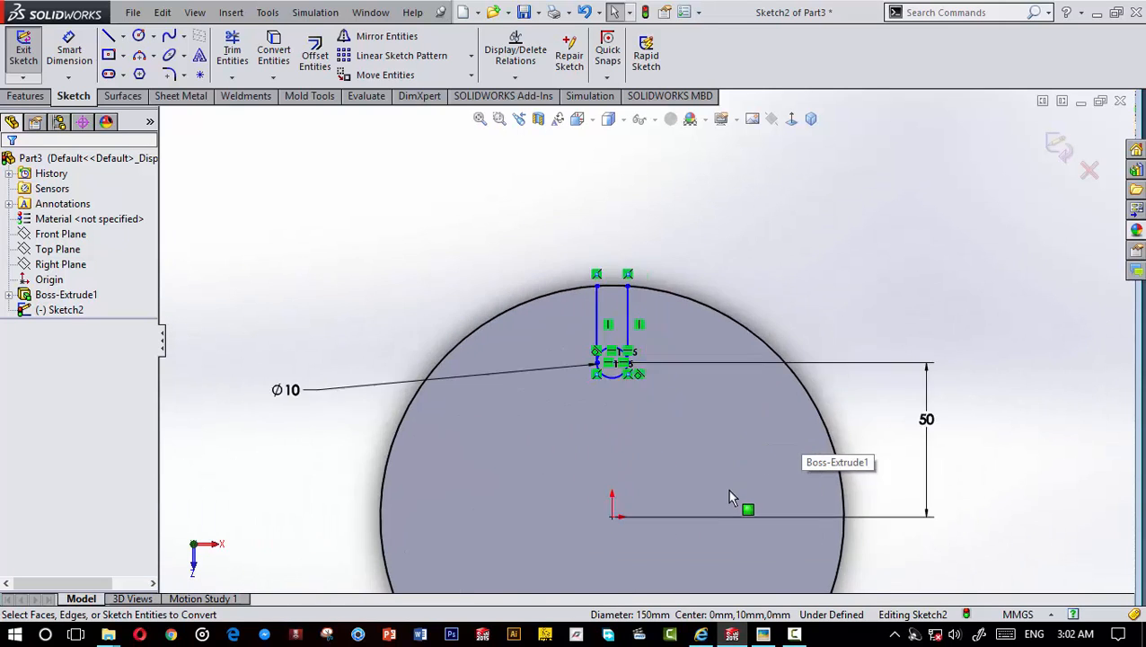
pyautogui.scroll(1, 568, 444)
pyautogui.scroll(-1, 652, 437)
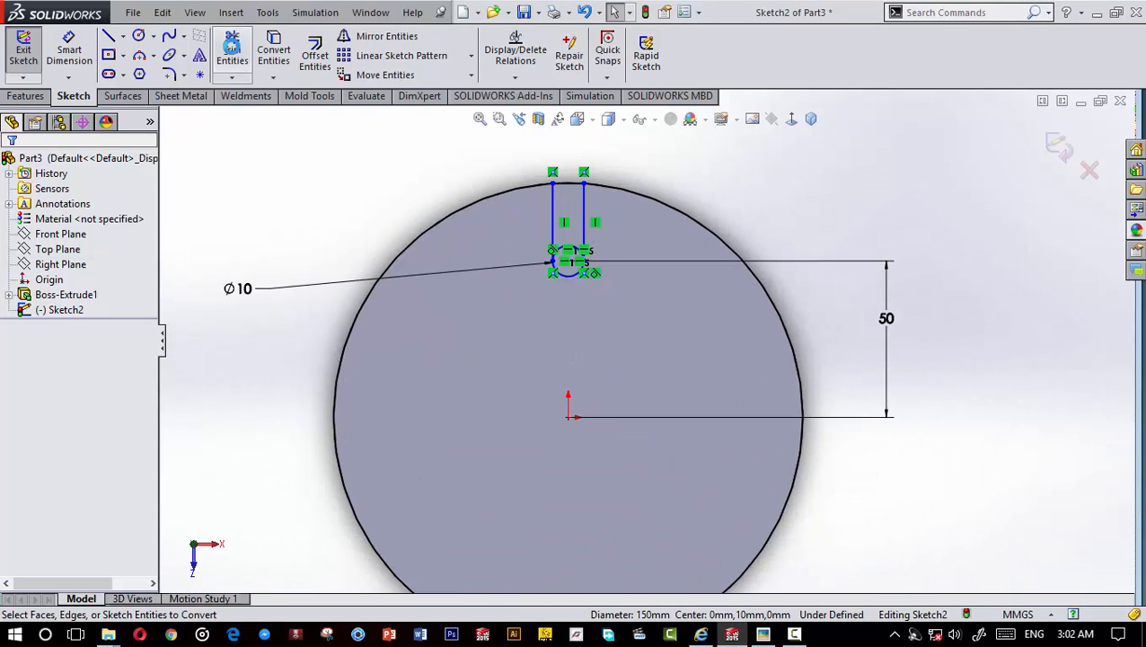
pyautogui.click(233, 51)
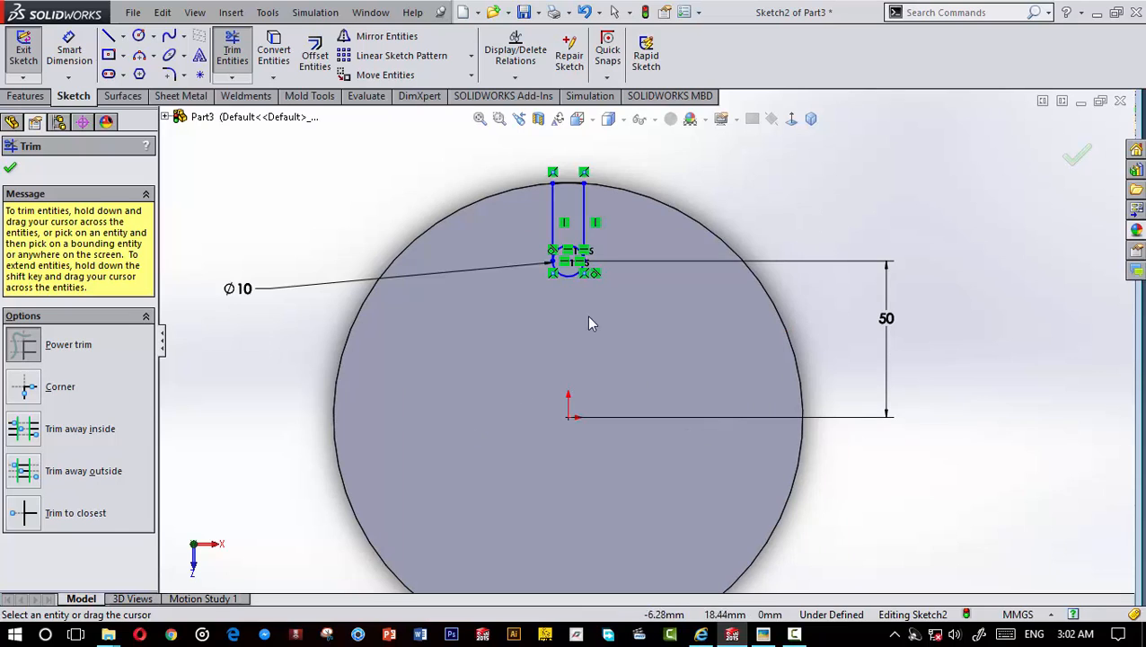
# Step: Trim away the upper half of the 10 mm circle between the slot's two vertical lines
pyautogui.scroll(-3, 592, 220)
pyautogui.moveTo(557, 249); pyautogui.dragTo(562, 310)
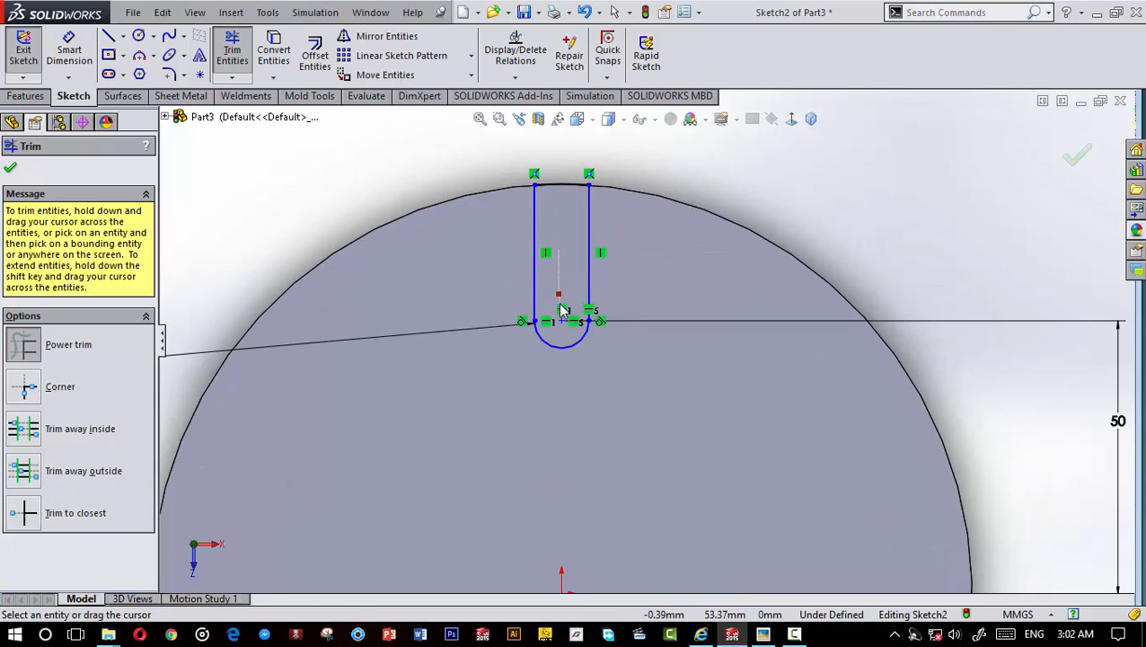
pyautogui.scroll(2, 580, 308)
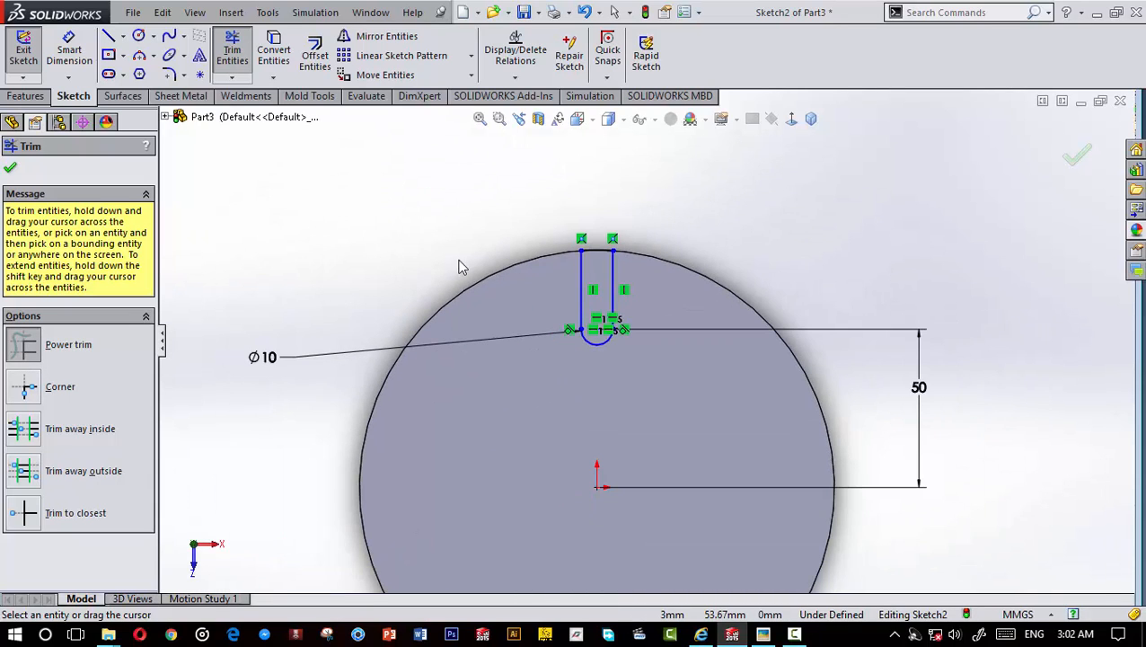
pyautogui.click(12, 168)
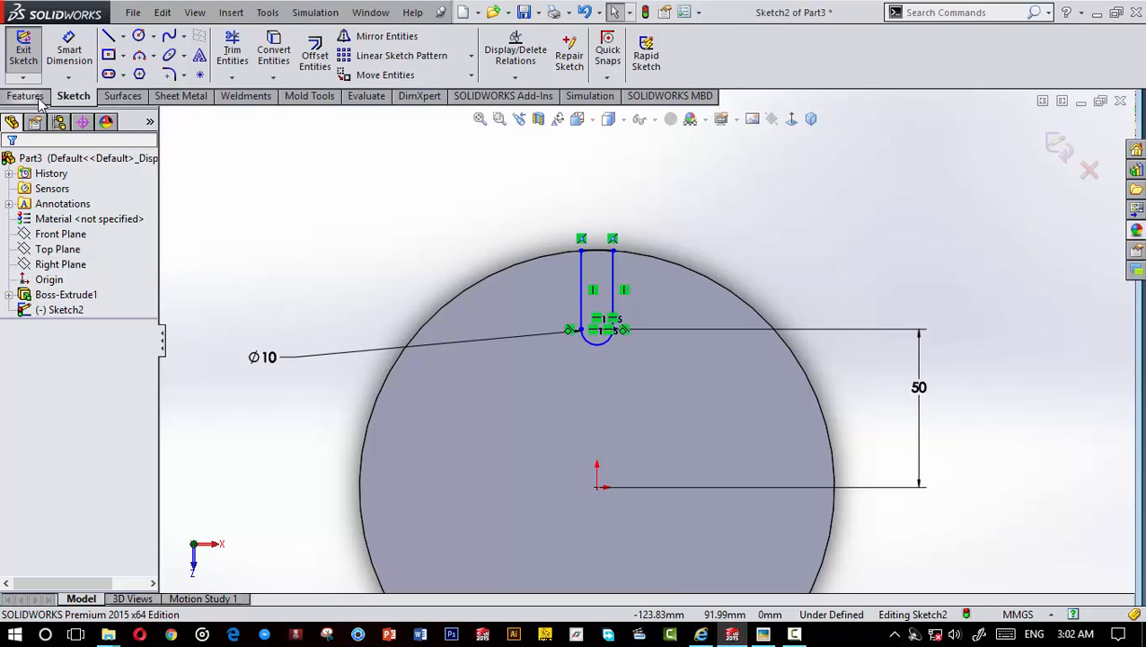
# Step: Cut the slot profile through the disc as an Extruded Cut with the Through All end condition
pyautogui.click(38, 97)
pyautogui.click(255, 68)
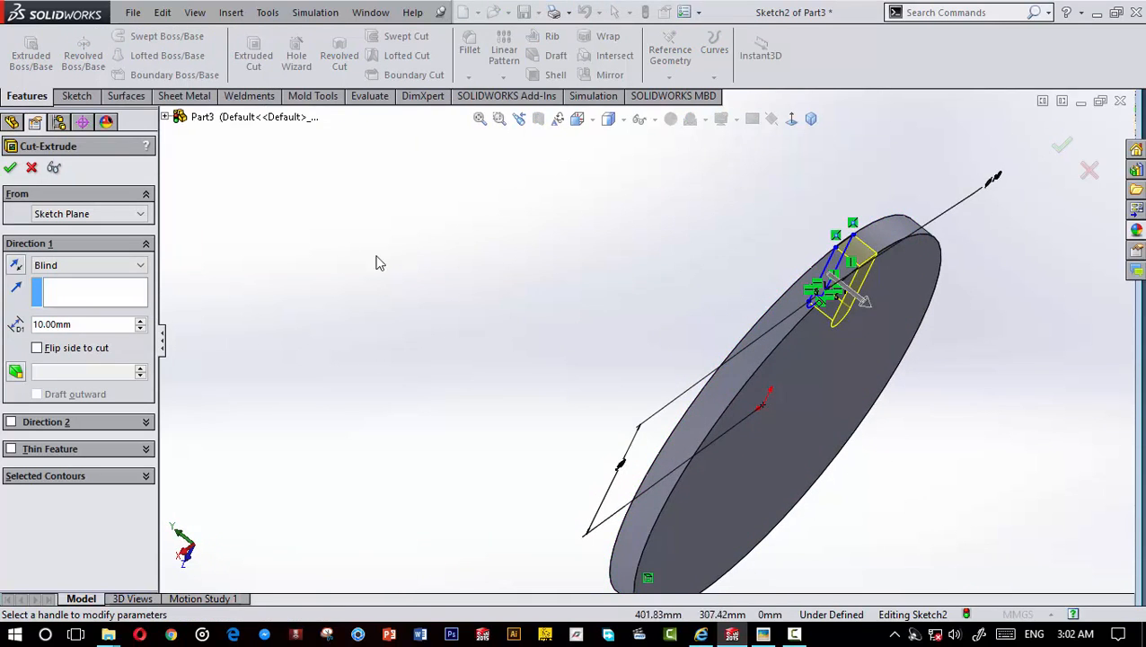
pyautogui.click(90, 264)
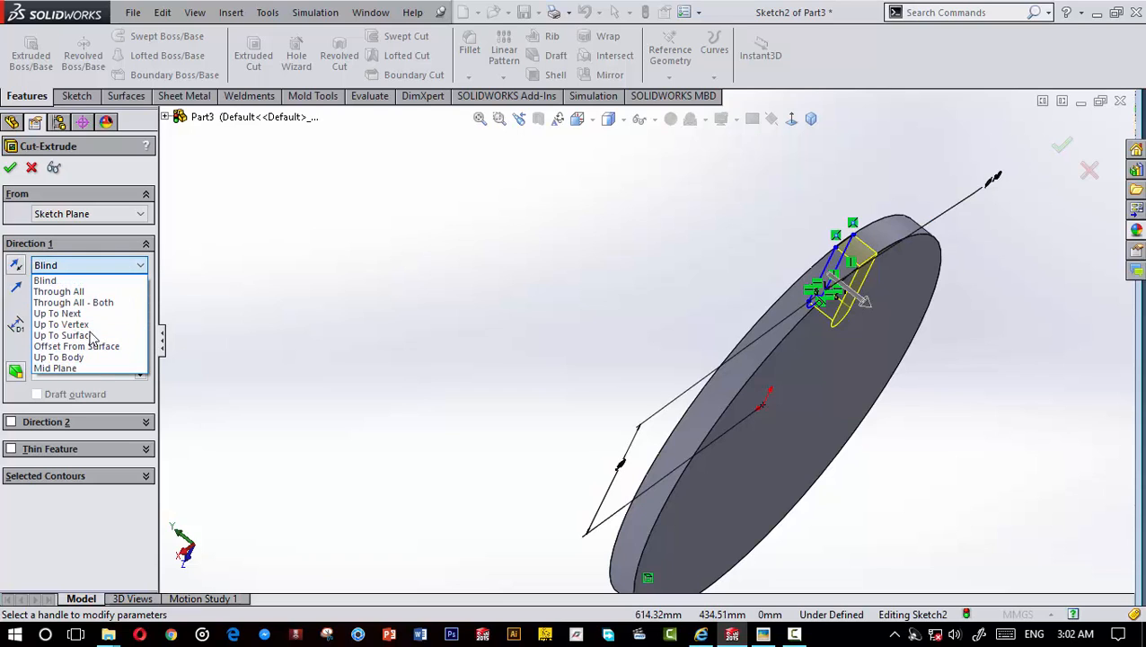
pyautogui.click(94, 291)
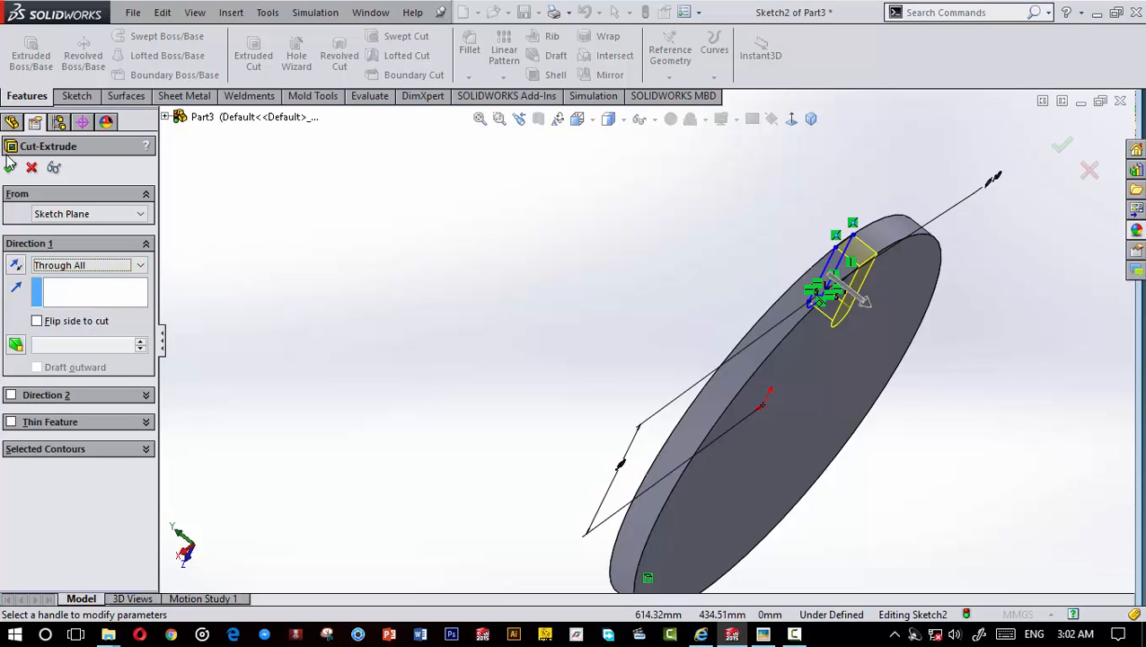
pyautogui.click(11, 169)
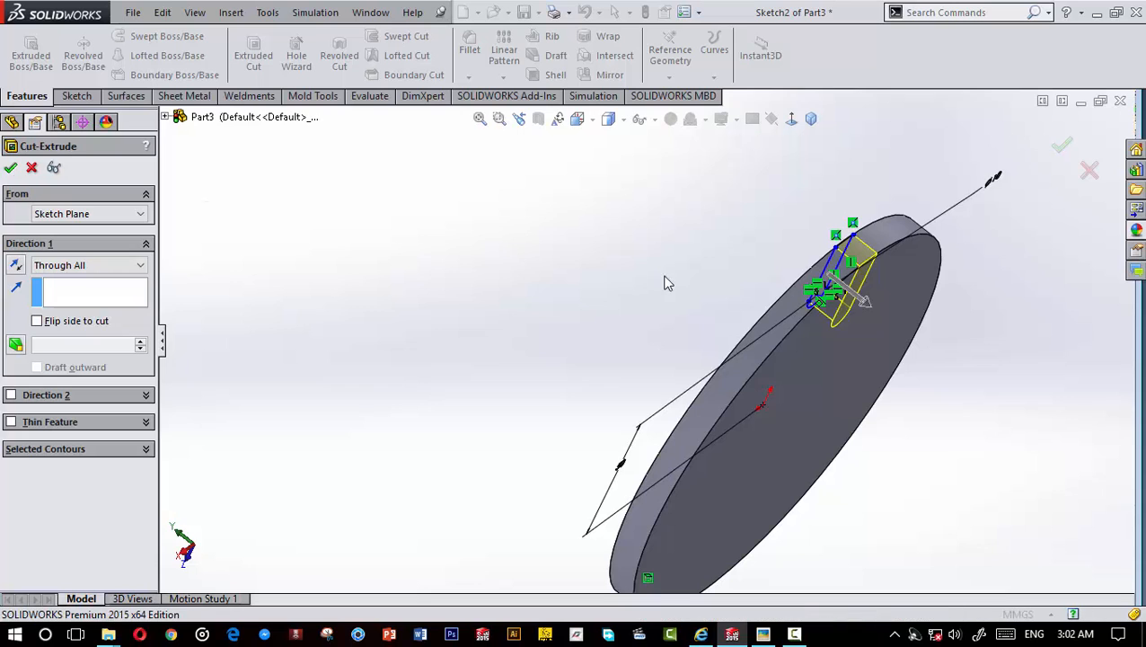
pyautogui.moveTo(543, 281); pyautogui.dragTo(965, 427, button='middle')
pyautogui.scroll(5, 902, 418)
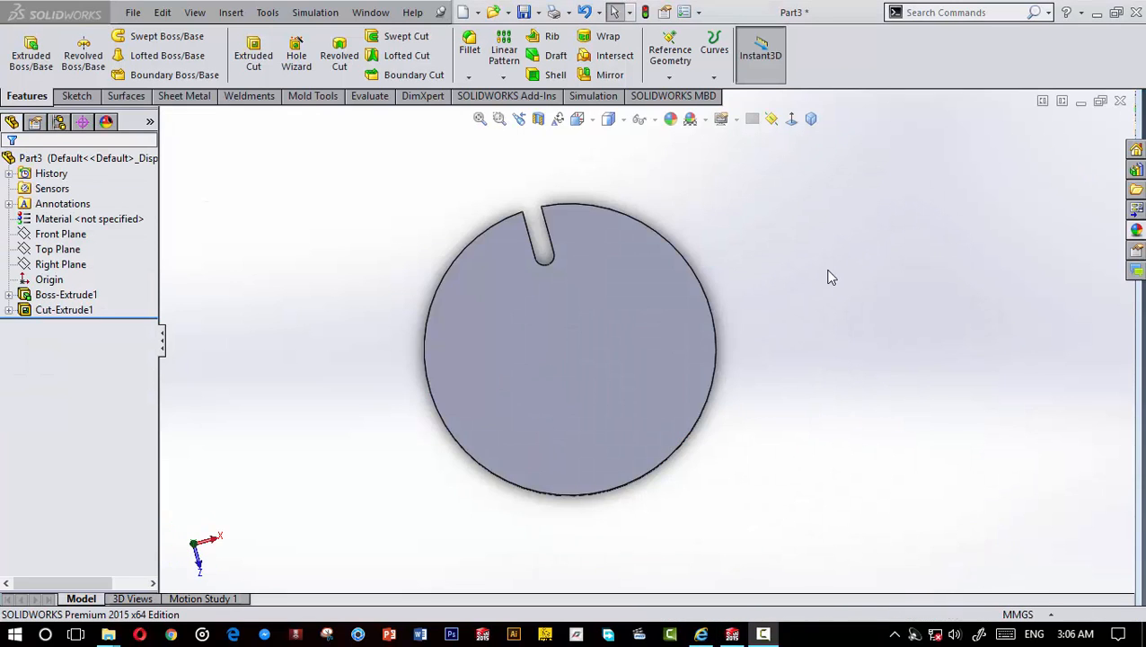
pyautogui.moveTo(831, 278); pyautogui.dragTo(645, 320, button='middle')
pyautogui.scroll(-4, 662, 316)
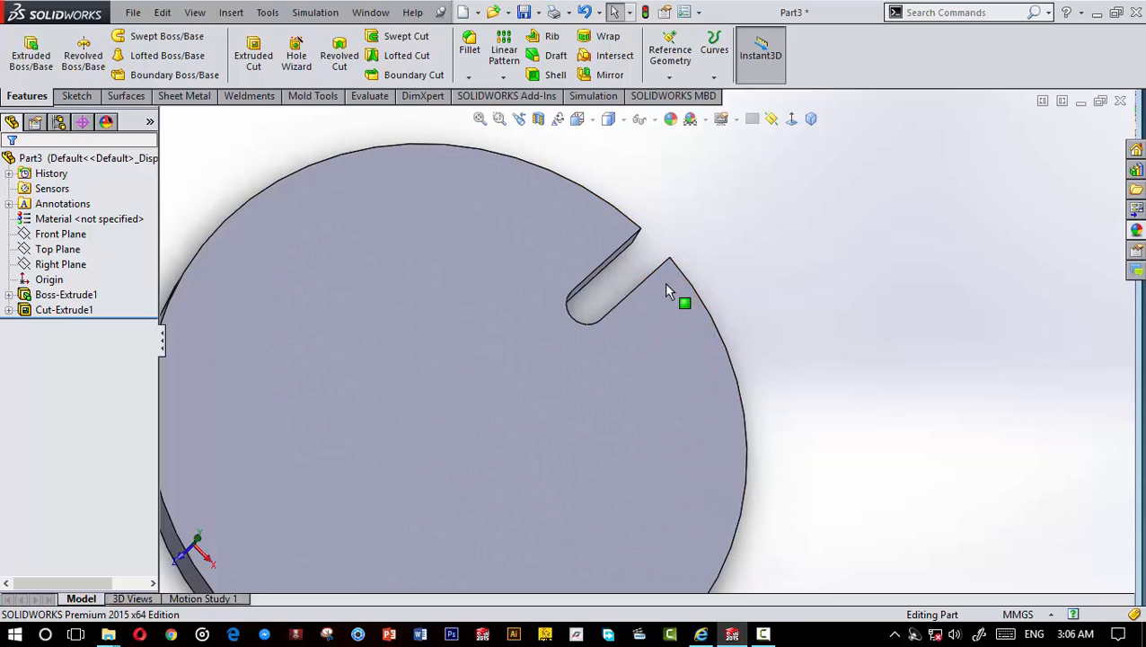
pyautogui.moveTo(663, 282); pyautogui.dragTo(517, 383, button='middle')
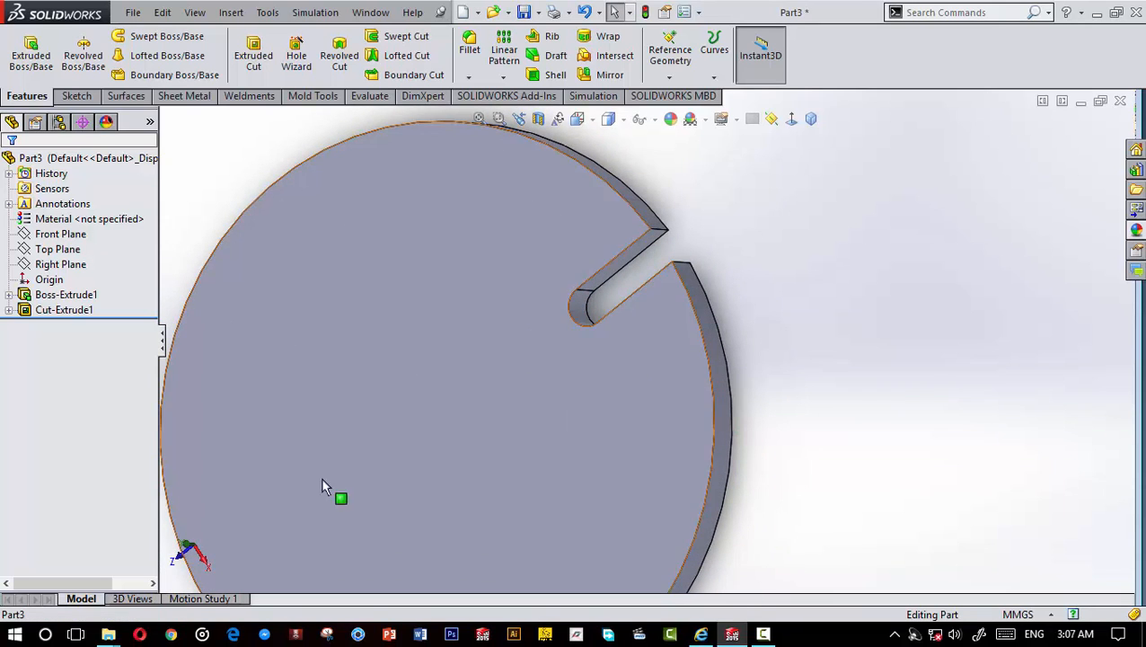
# Step: Switch to the Geneva folder, examine the slotted wheel's dimensions in drawing image 3, and return to SOLIDWORKS
pyautogui.moveTo(115, 636)
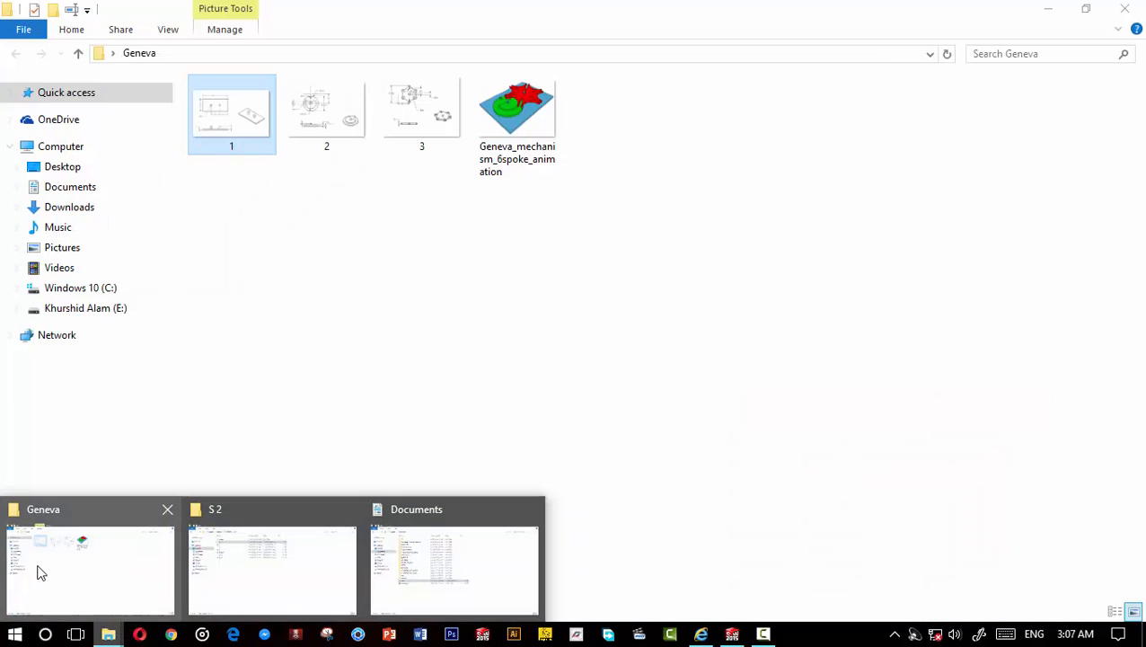
pyautogui.click(38, 573)
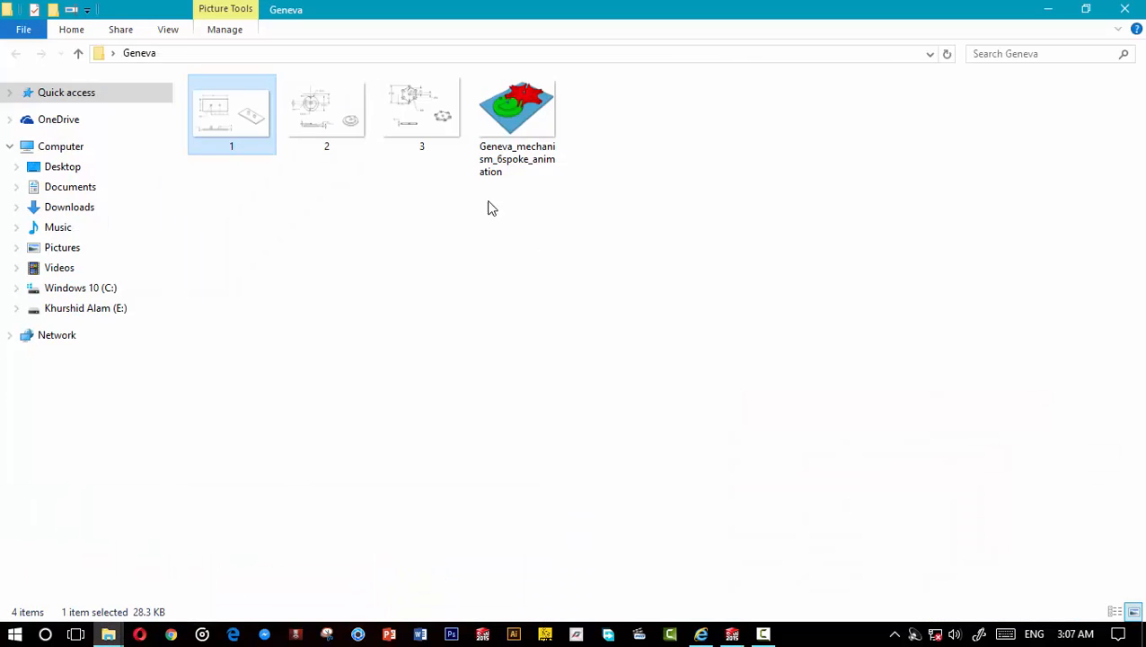
pyautogui.doubleClick(404, 119)
pyautogui.scroll(5, 600, 298)
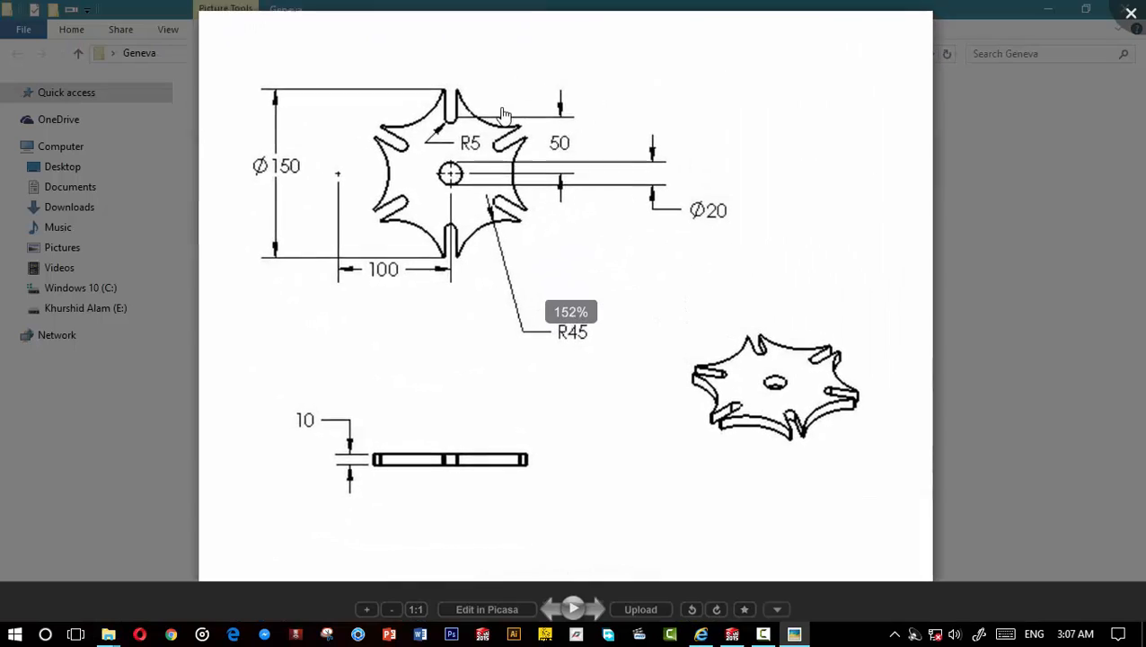
pyautogui.scroll(-3, 476, 268)
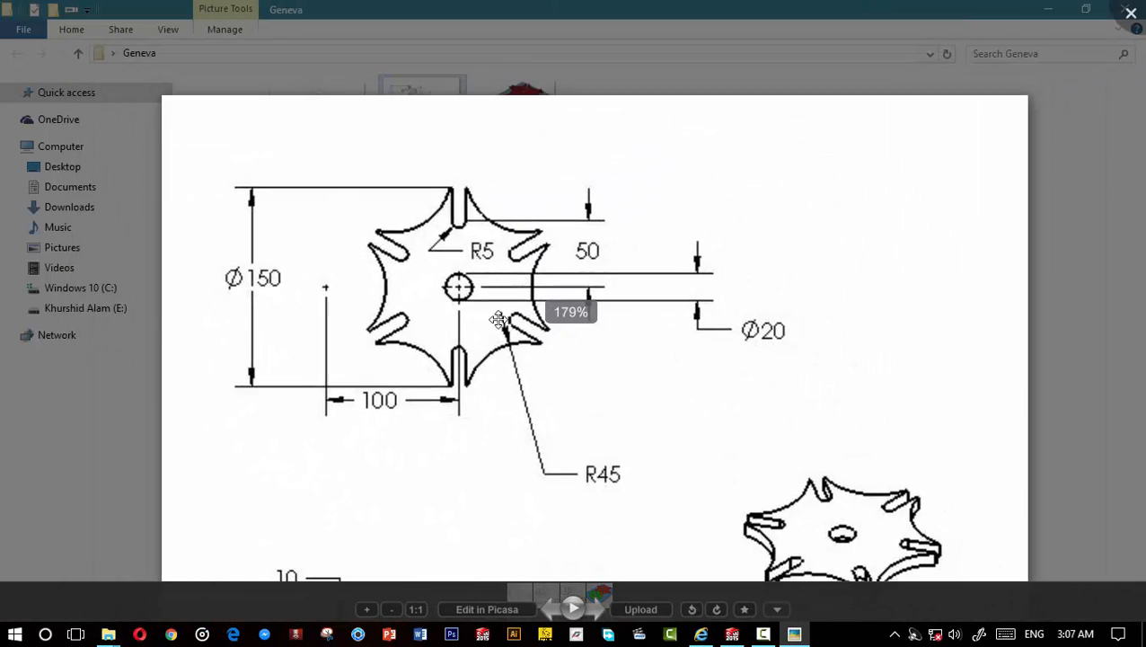
pyautogui.scroll(5, 499, 320)
pyautogui.scroll(-3, 503, 310)
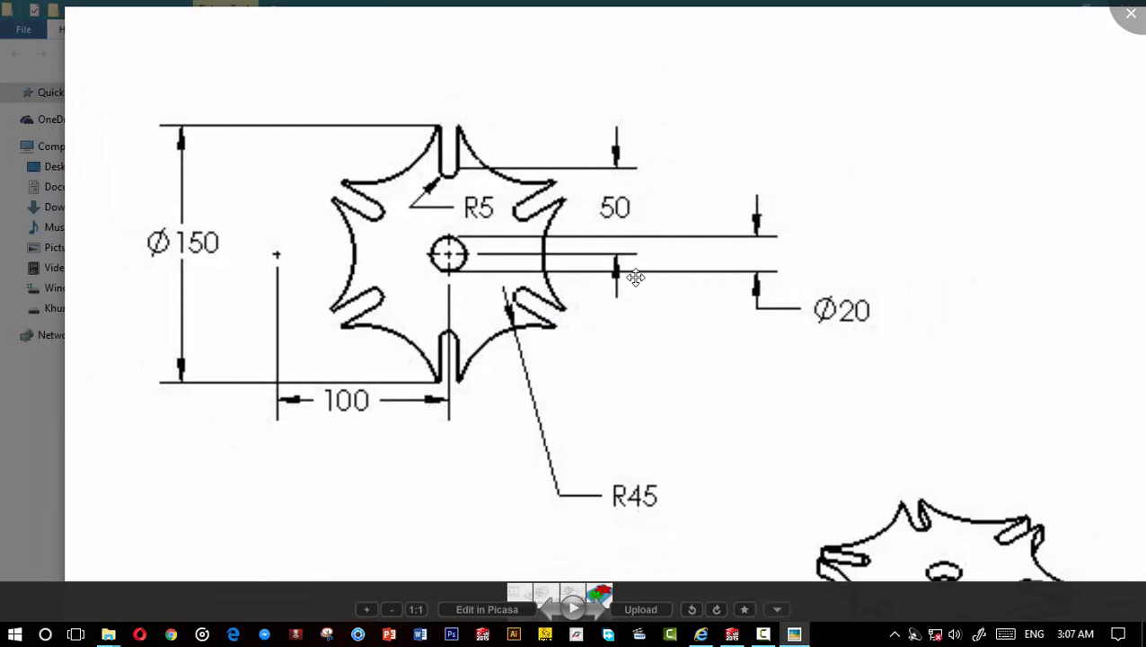
pyautogui.moveTo(1053, 85); pyautogui.dragTo(941, 169)
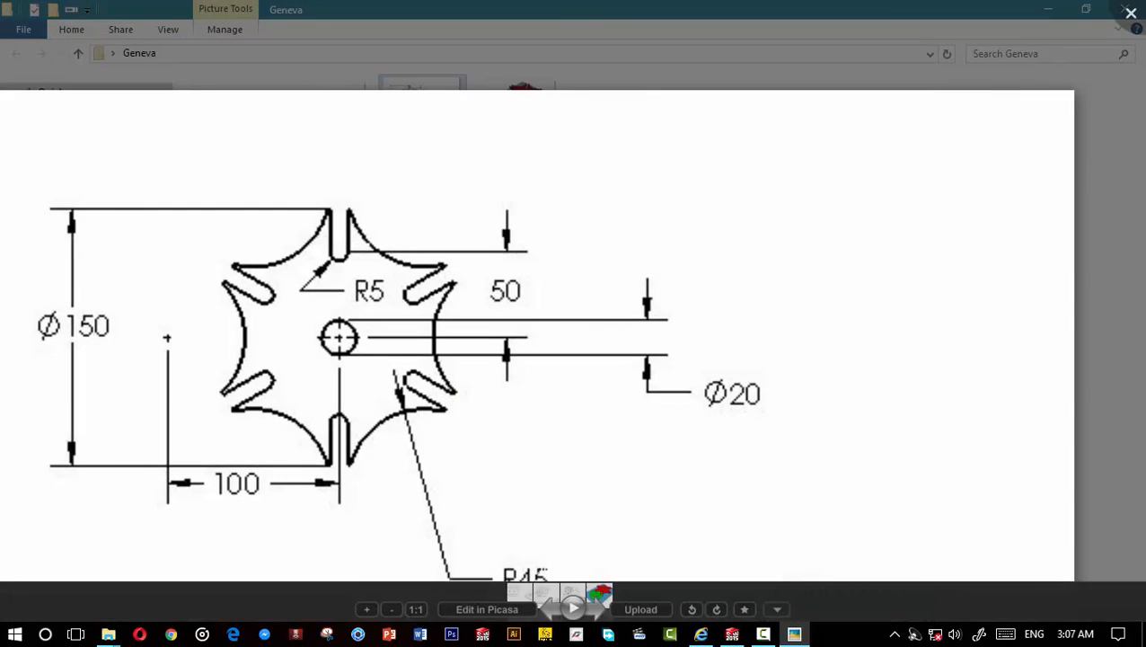
pyautogui.click(1139, 166)
pyautogui.click(984, 226)
pyautogui.click(1038, 6)
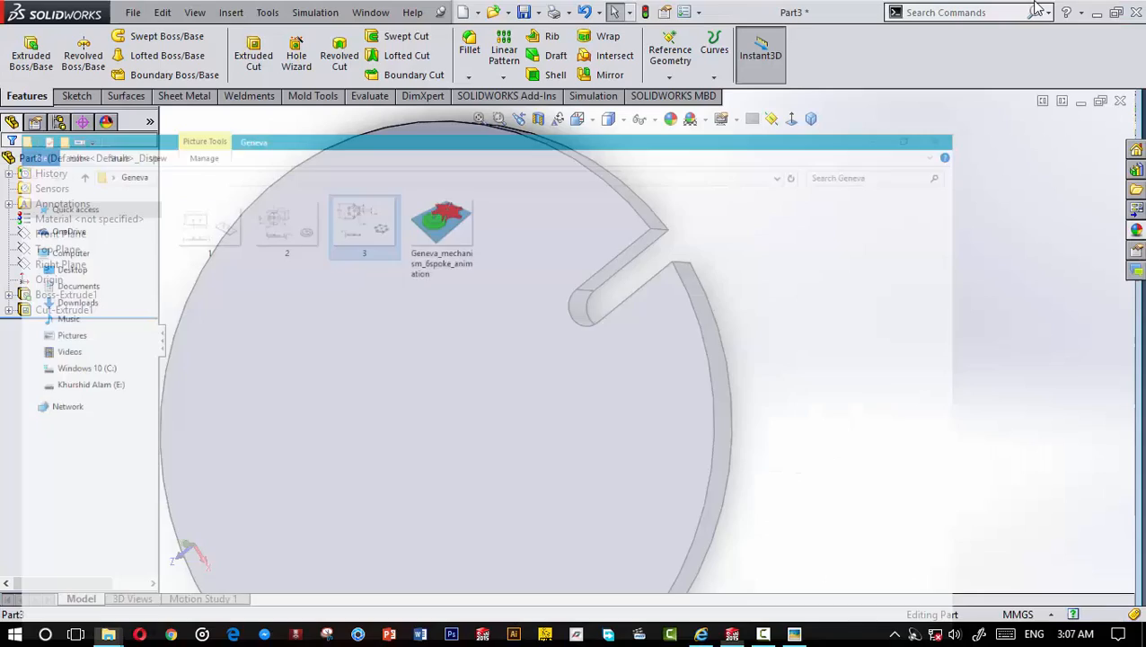
pyautogui.scroll(4, 609, 305)
pyautogui.scroll(-3, 613, 303)
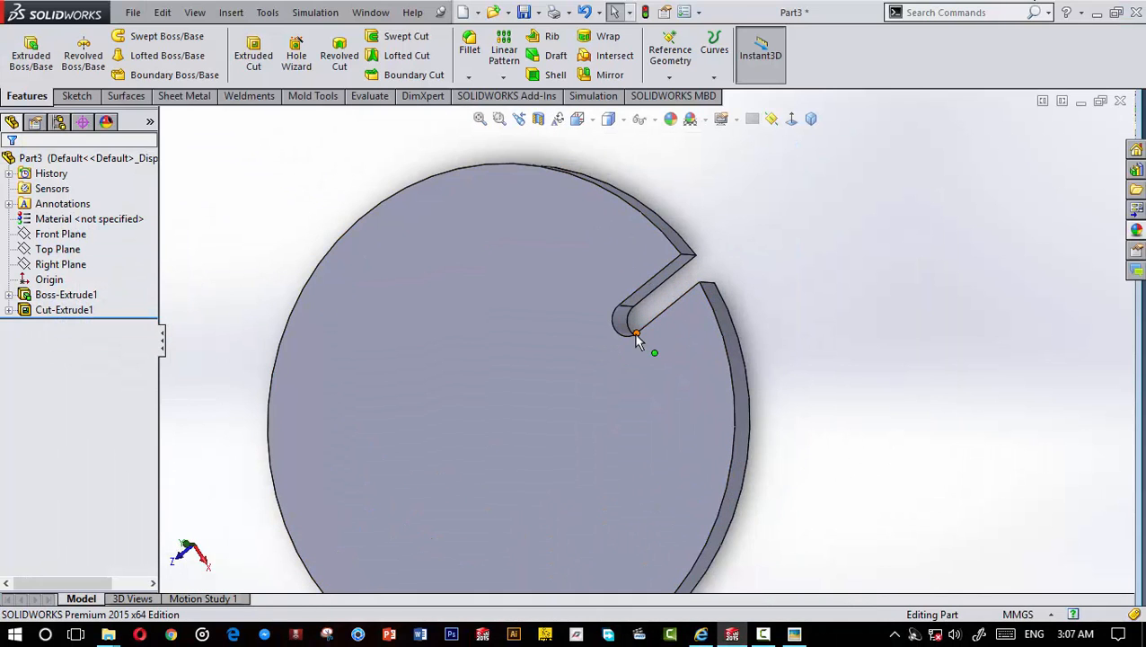
pyautogui.scroll(4, 636, 339)
pyautogui.scroll(-2, 563, 395)
pyautogui.scroll(2, 576, 378)
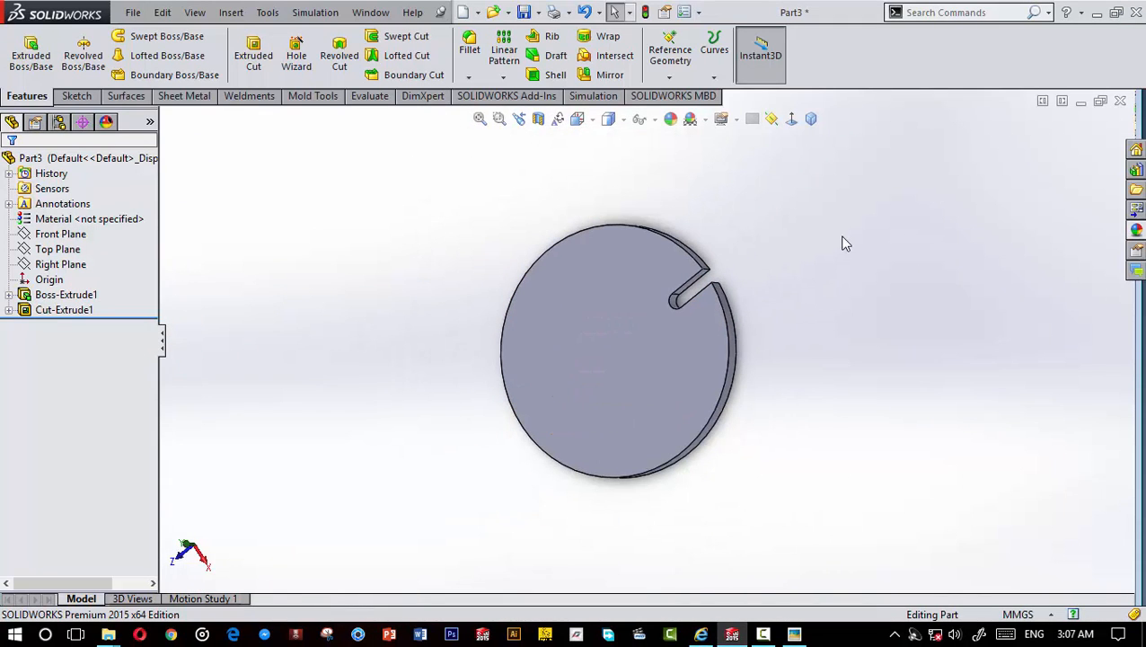
pyautogui.click(813, 119)
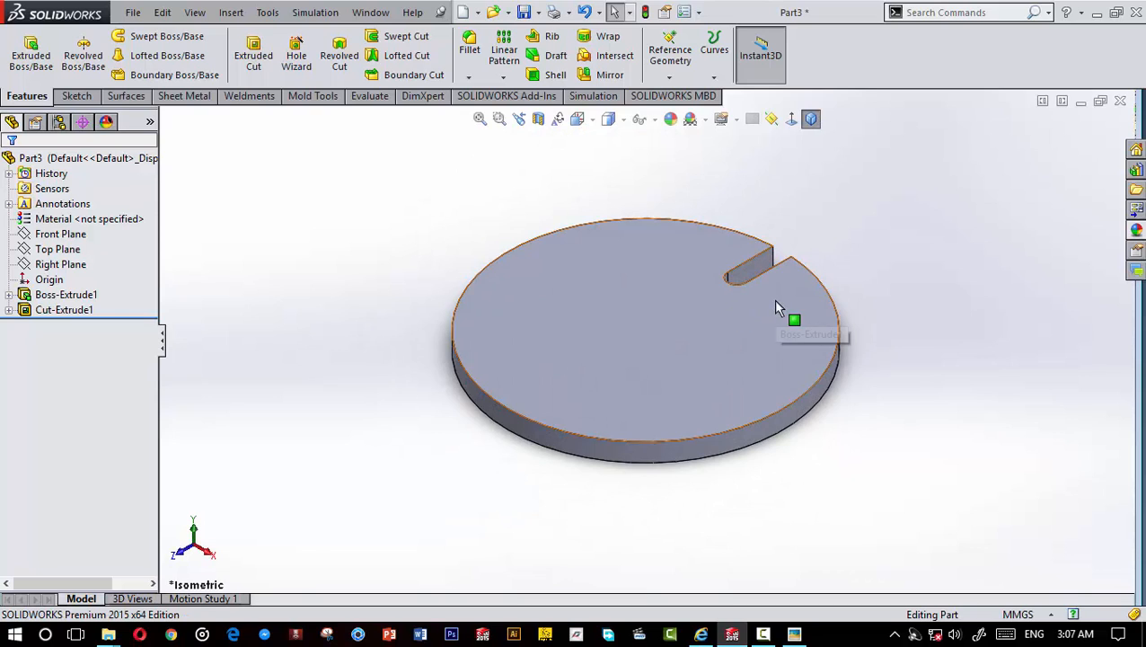
pyautogui.scroll(4, 774, 299)
pyautogui.moveTo(611, 352); pyautogui.dragTo(525, 361, button='middle')
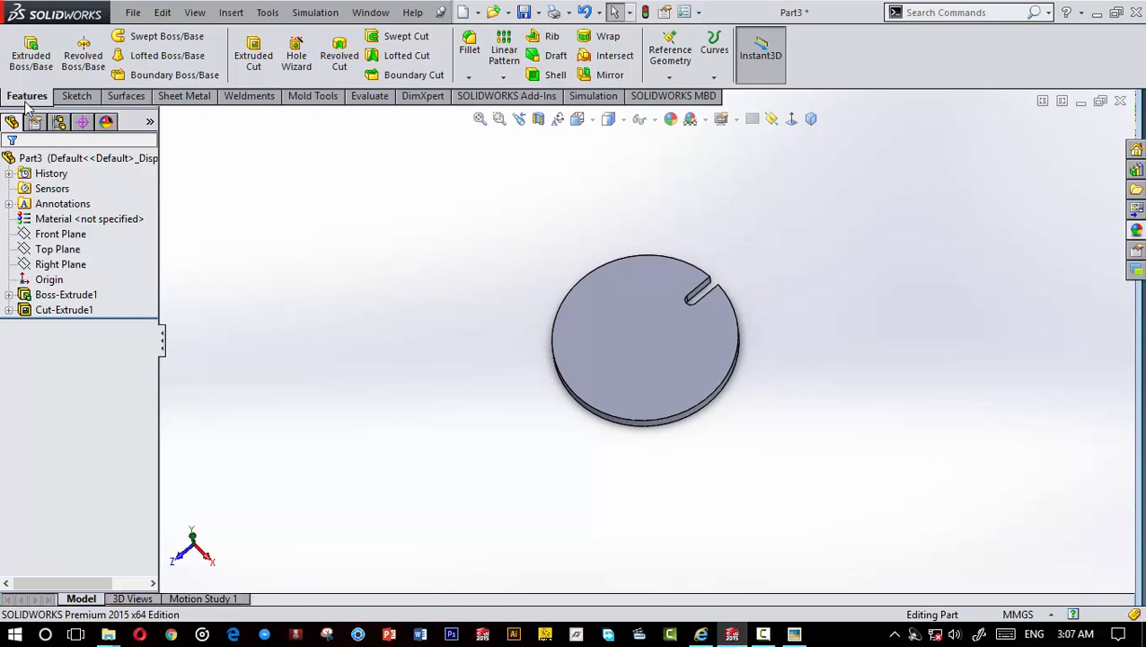
# Step: Start a Circular Pattern with the disc's slot cut as the feature to pattern
pyautogui.click(503, 78)
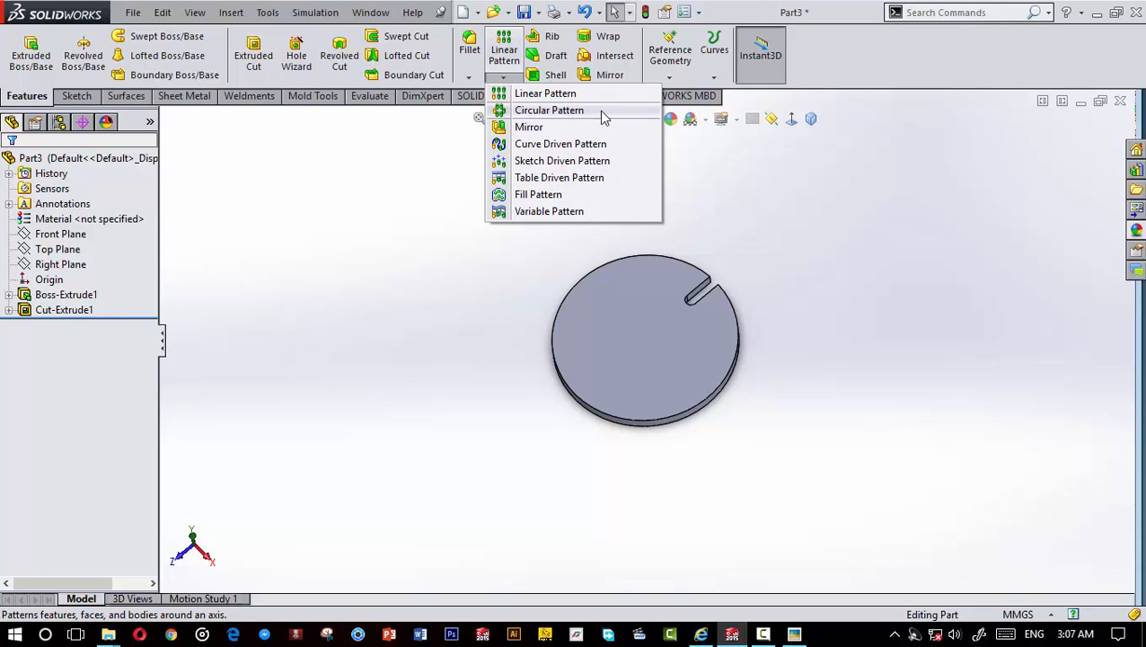
pyautogui.click(546, 110)
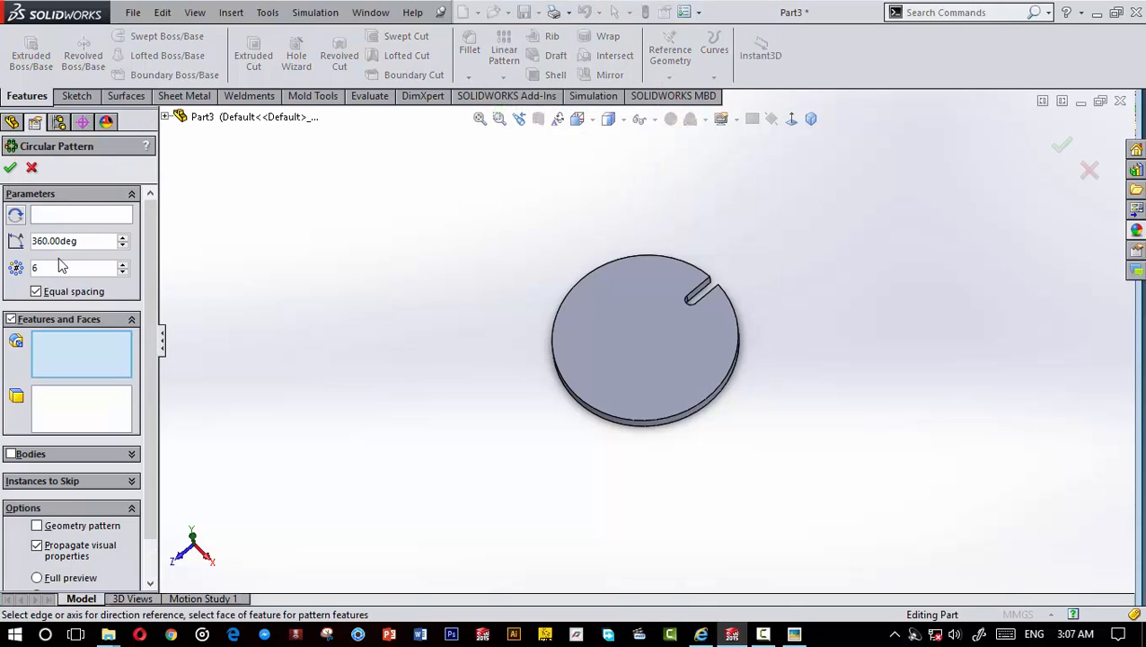
pyautogui.scroll(3, 706, 303)
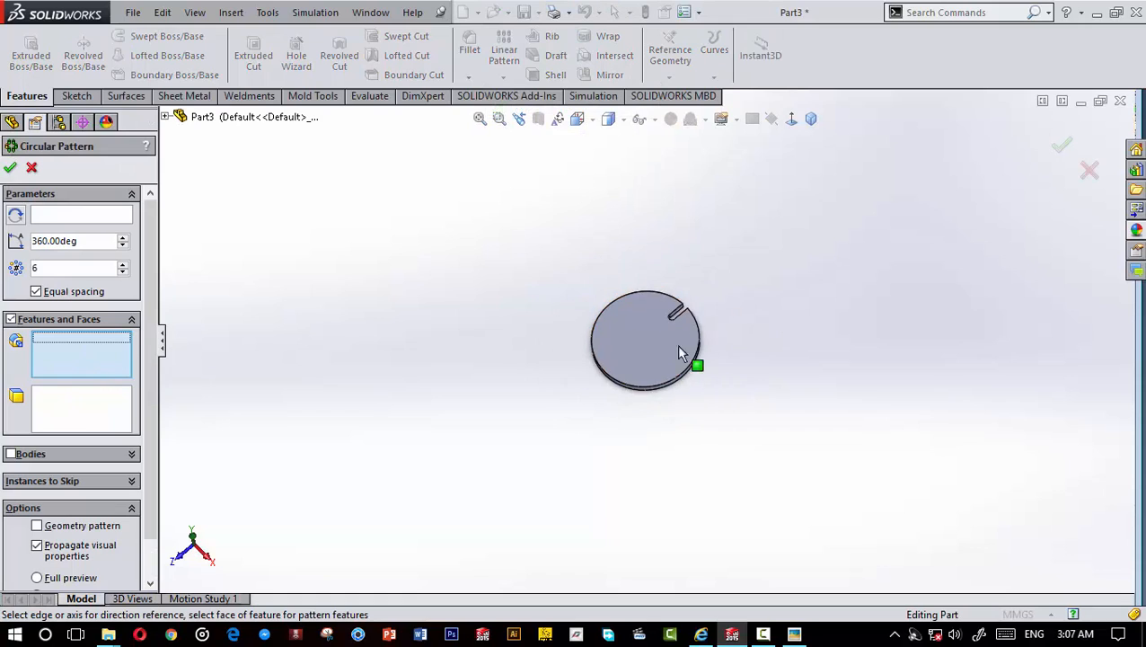
pyautogui.scroll(-4, 678, 346)
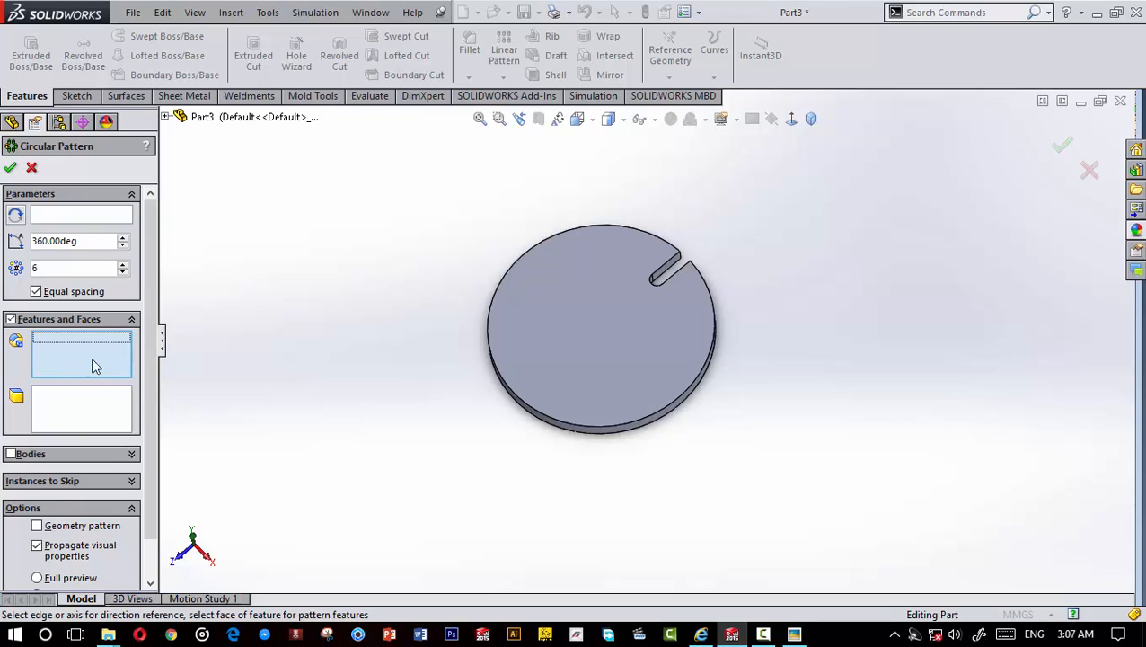
pyautogui.moveTo(696, 256); pyautogui.dragTo(628, 389, button='middle')
pyautogui.scroll(-5, 694, 274)
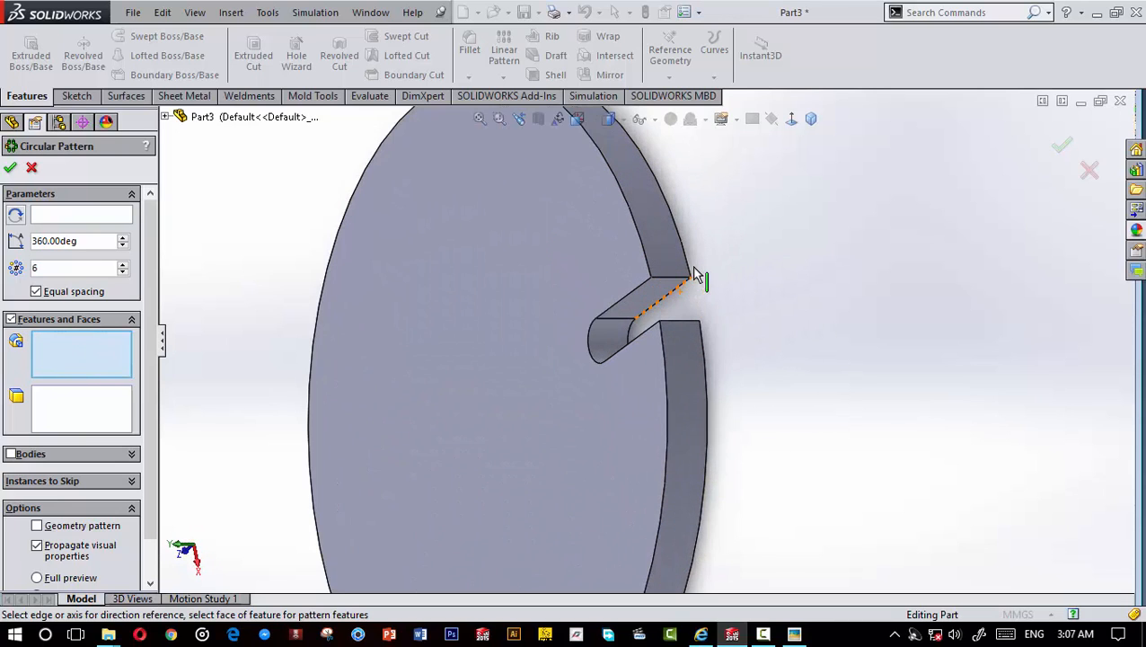
pyautogui.click(600, 336)
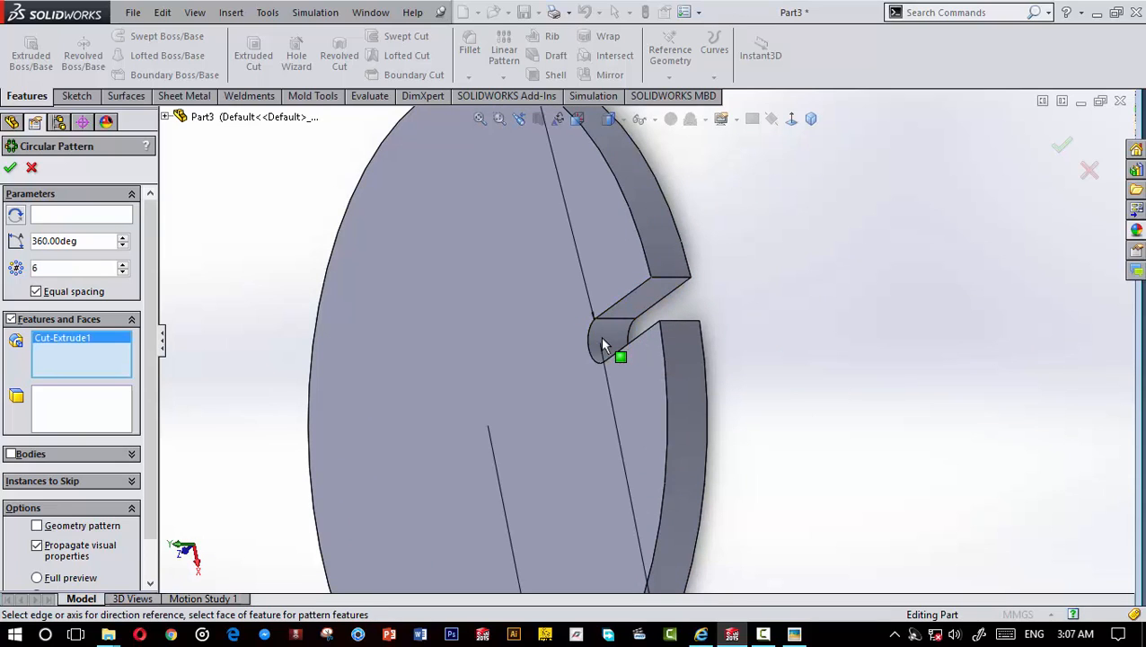
# Step: Use the disc's outer circular edge as the rotation axis of the circular pattern
pyautogui.press('f')
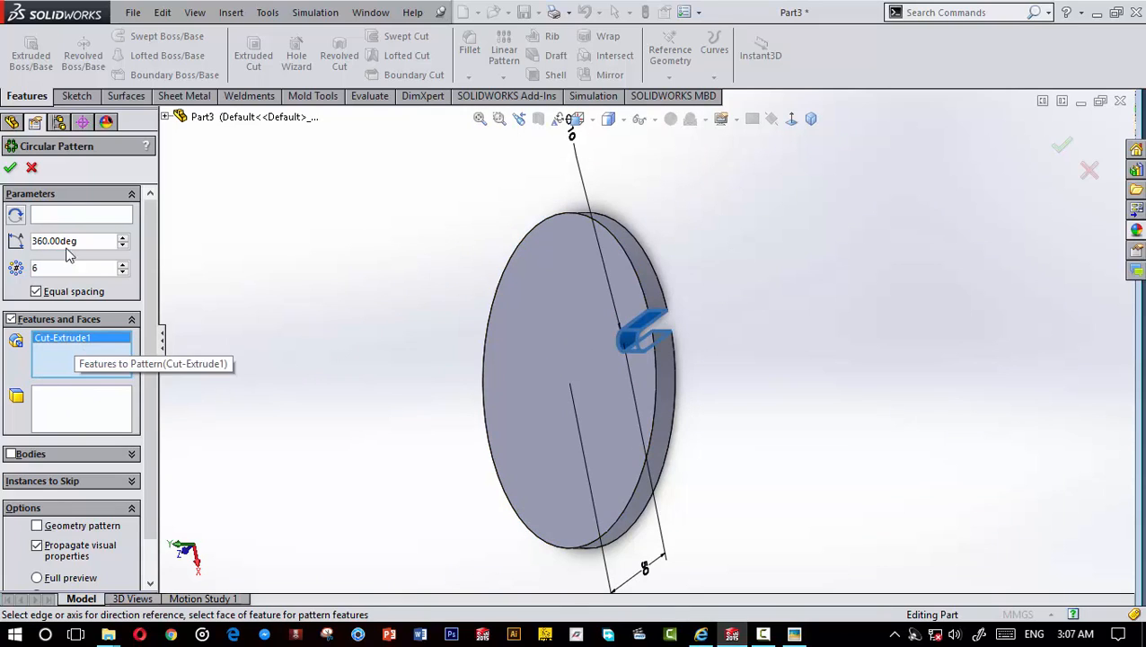
pyautogui.click(78, 223)
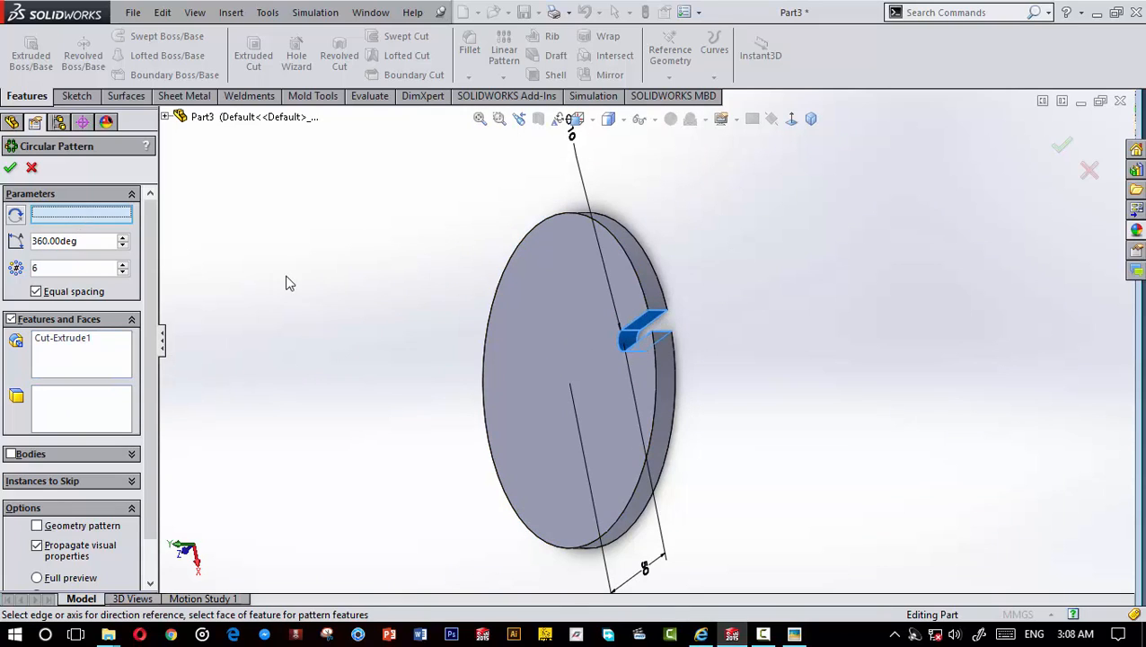
pyautogui.moveTo(573, 343); pyautogui.dragTo(653, 329, button='middle')
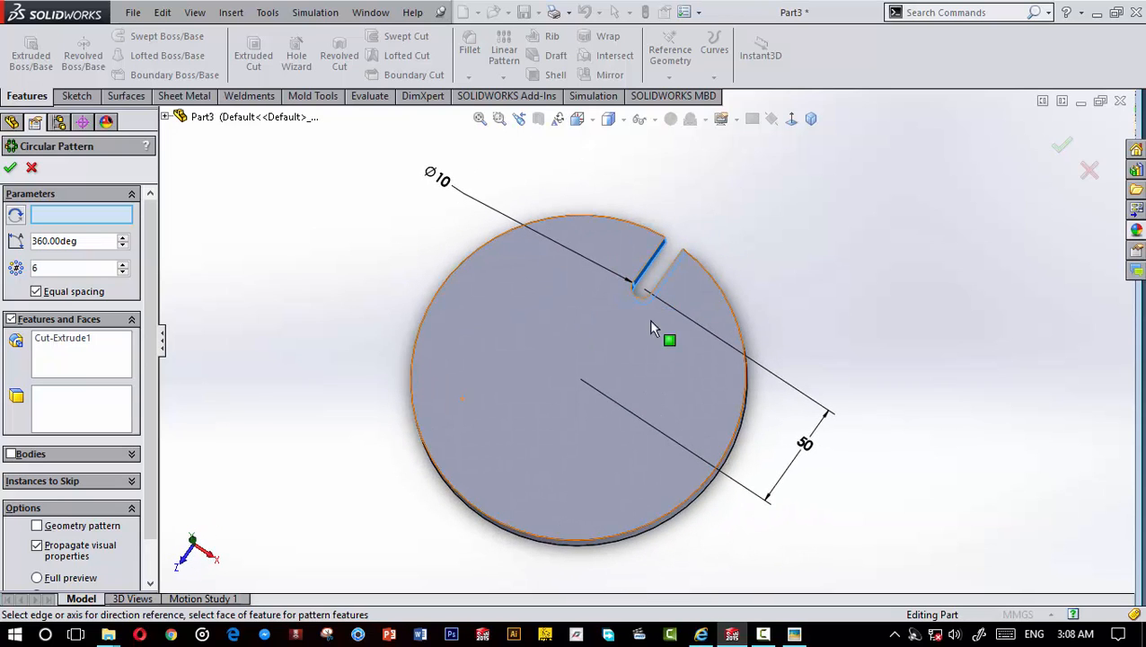
pyautogui.click(65, 215)
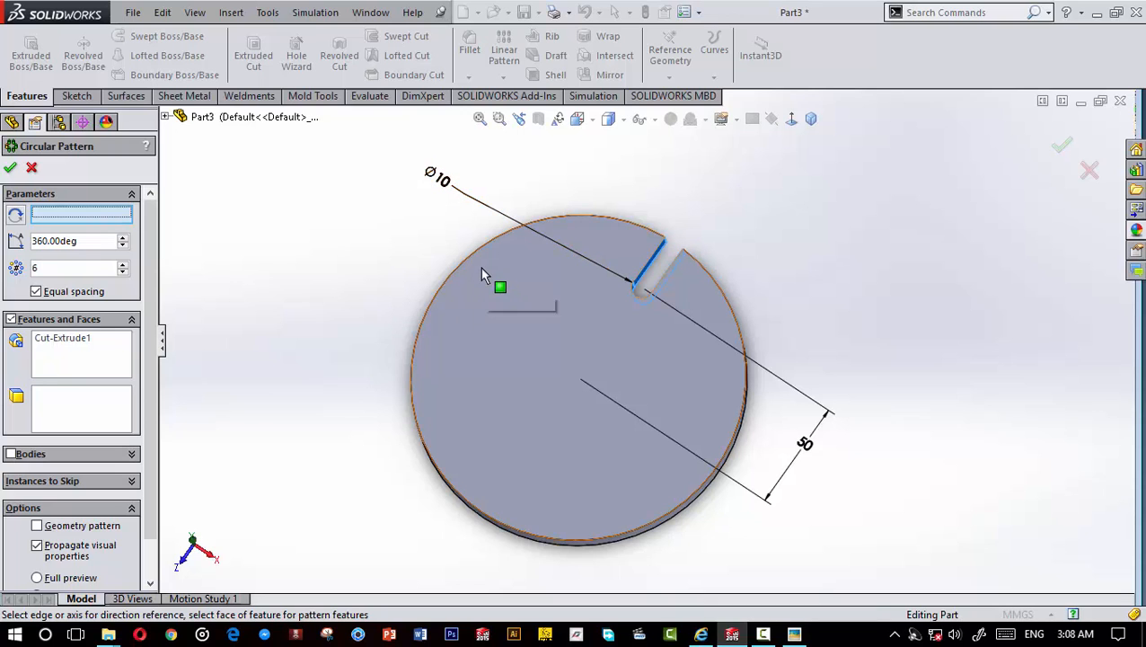
pyautogui.moveTo(502, 356)
pyautogui.mouseDown(button='middle')
pyautogui.moveTo(479, 192)
pyautogui.moveTo(540, 396)
pyautogui.moveTo(575, 310)
pyautogui.moveTo(512, 345)
pyautogui.mouseUp(button='middle')
pyautogui.click(458, 268)
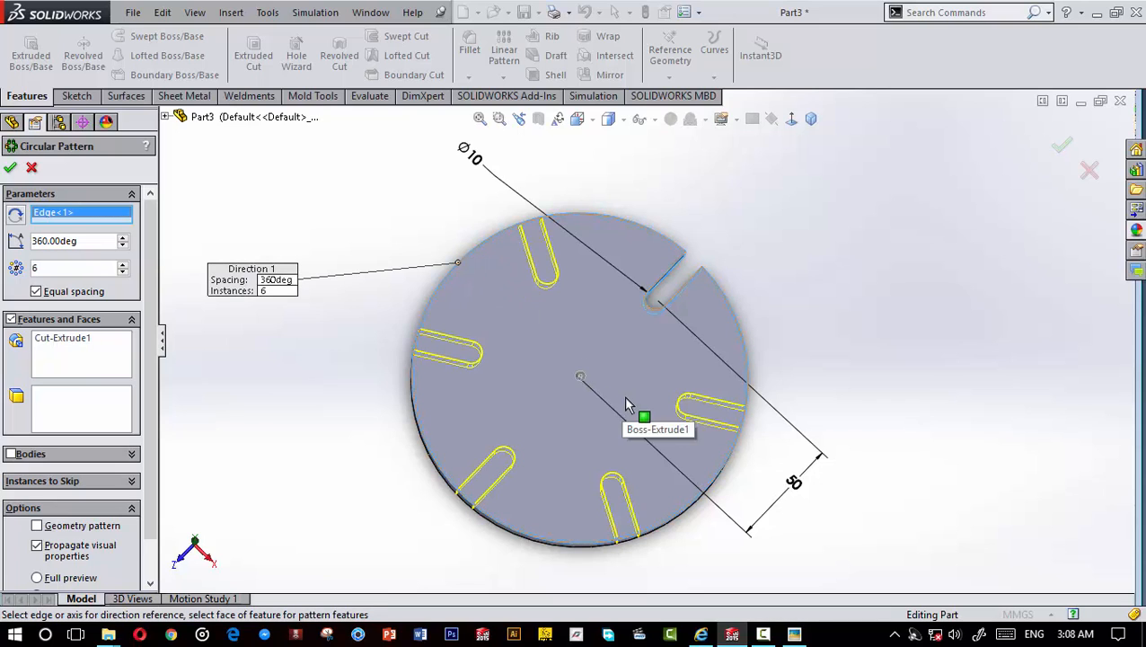
# Step: Set the slot pattern to 6 equally spaced instances over 360 degrees and create it
pyautogui.doubleClick(44, 269)
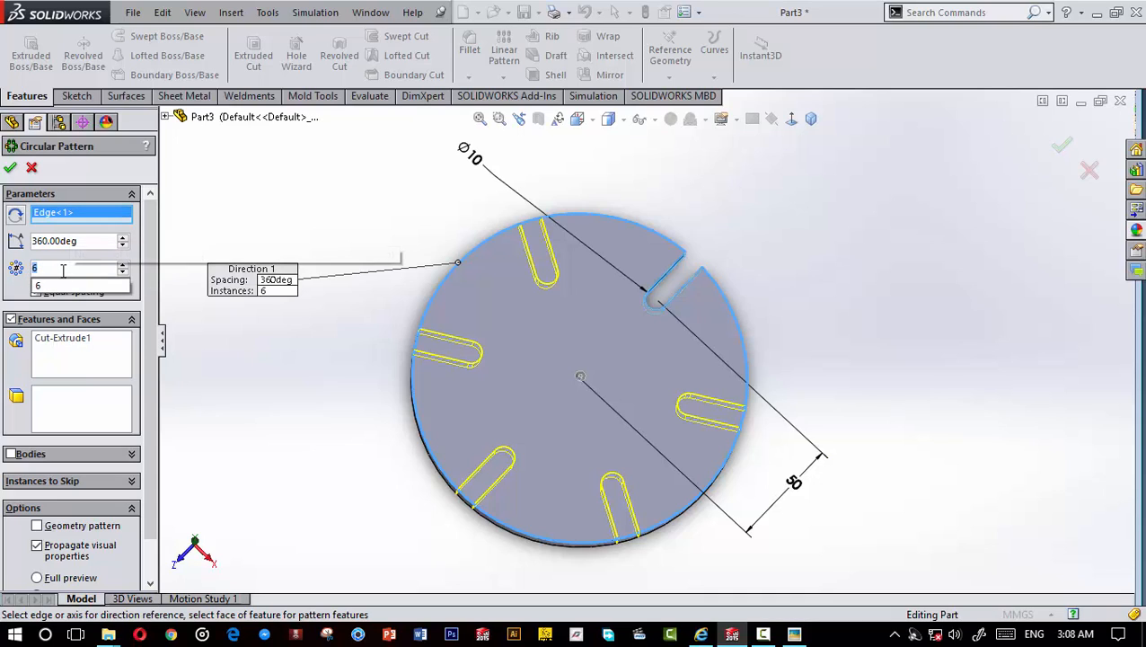
pyautogui.write('6')
pyautogui.press('Return')
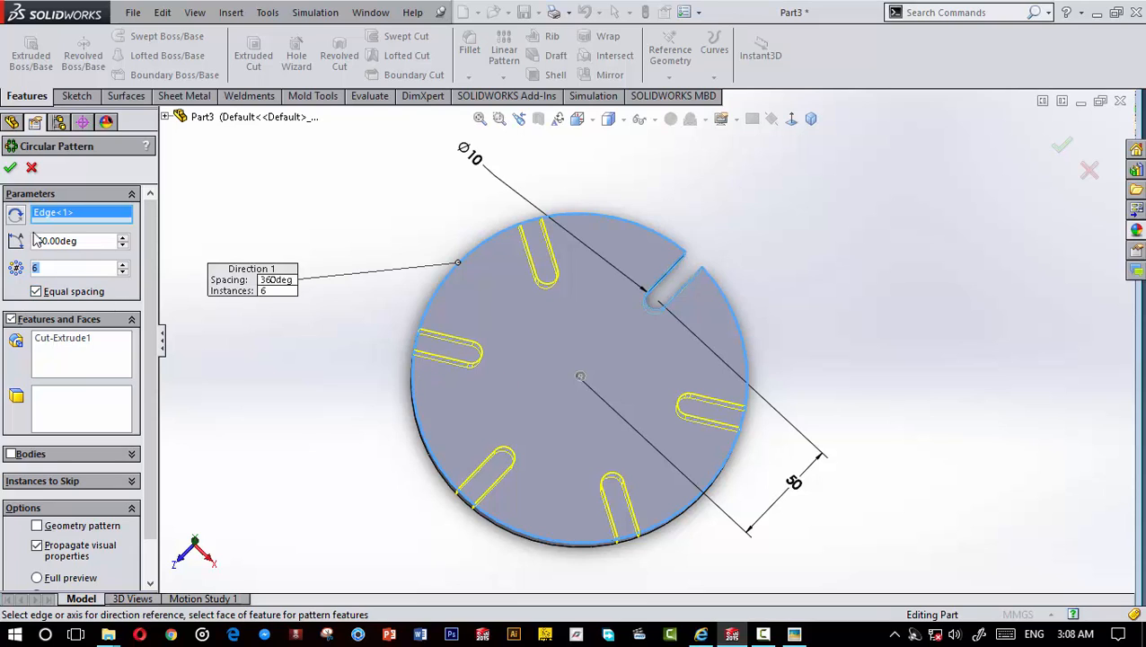
pyautogui.click(10, 170)
pyautogui.scroll(3, 628, 429)
pyautogui.scroll(-5, 654, 439)
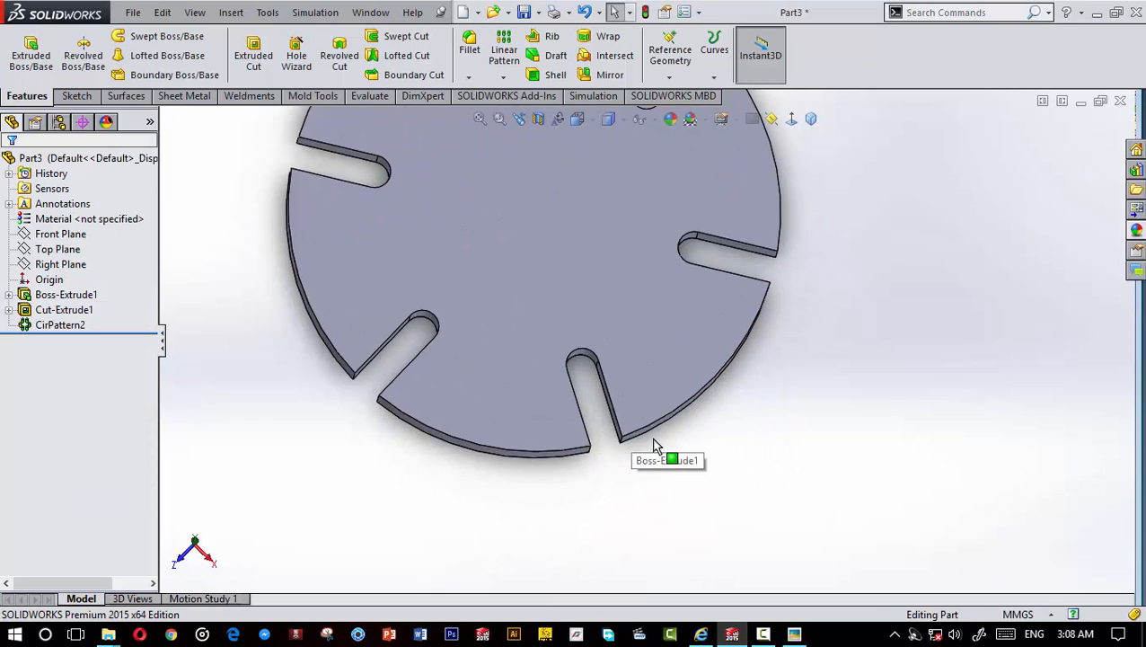
# Step: Examine the radius and centre distance of the concave rim arcs in drawing image 3, and return to SOLIDWORKS
pyautogui.moveTo(634, 413); pyautogui.dragTo(637, 337, button='middle')
pyautogui.scroll(4, 637, 369)
pyautogui.scroll(-1, 659, 307)
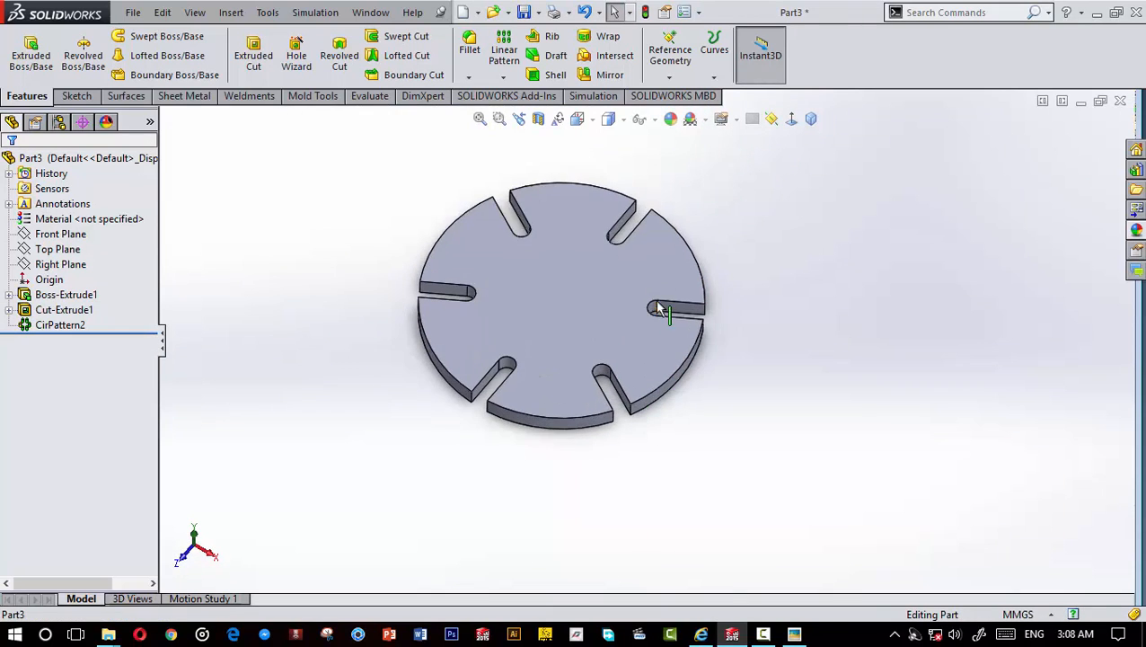
pyautogui.click(794, 633)
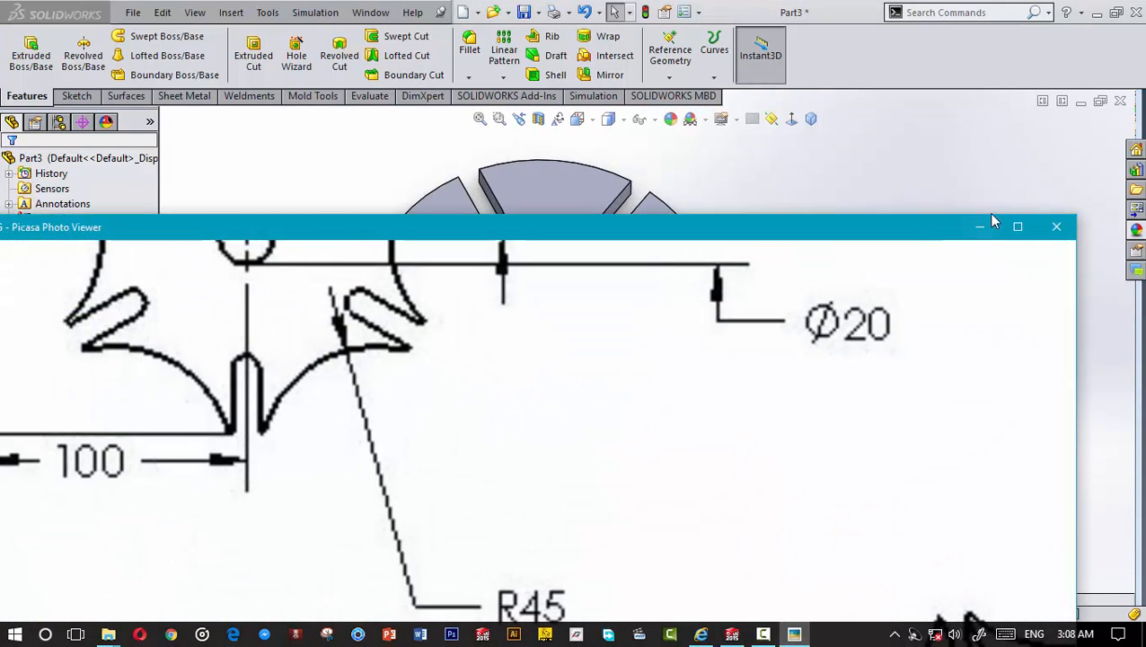
pyautogui.scroll(-5, 588, 401)
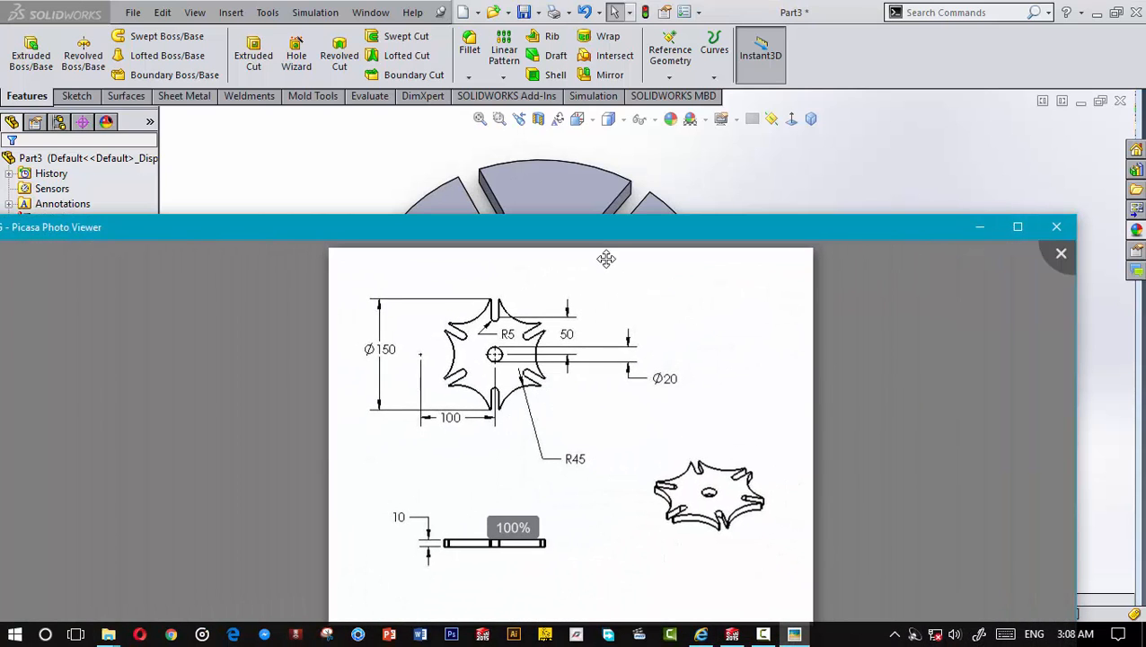
pyautogui.moveTo(606, 259); pyautogui.dragTo(646, 124)
pyautogui.scroll(4, 560, 350)
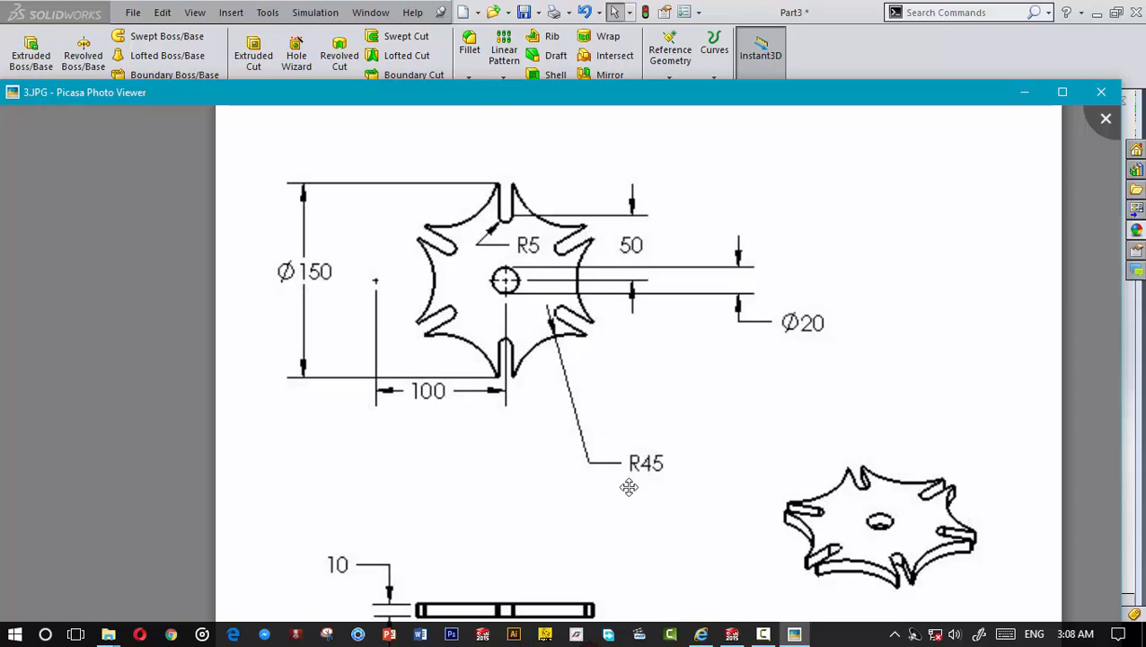
pyautogui.scroll(-2, 583, 468)
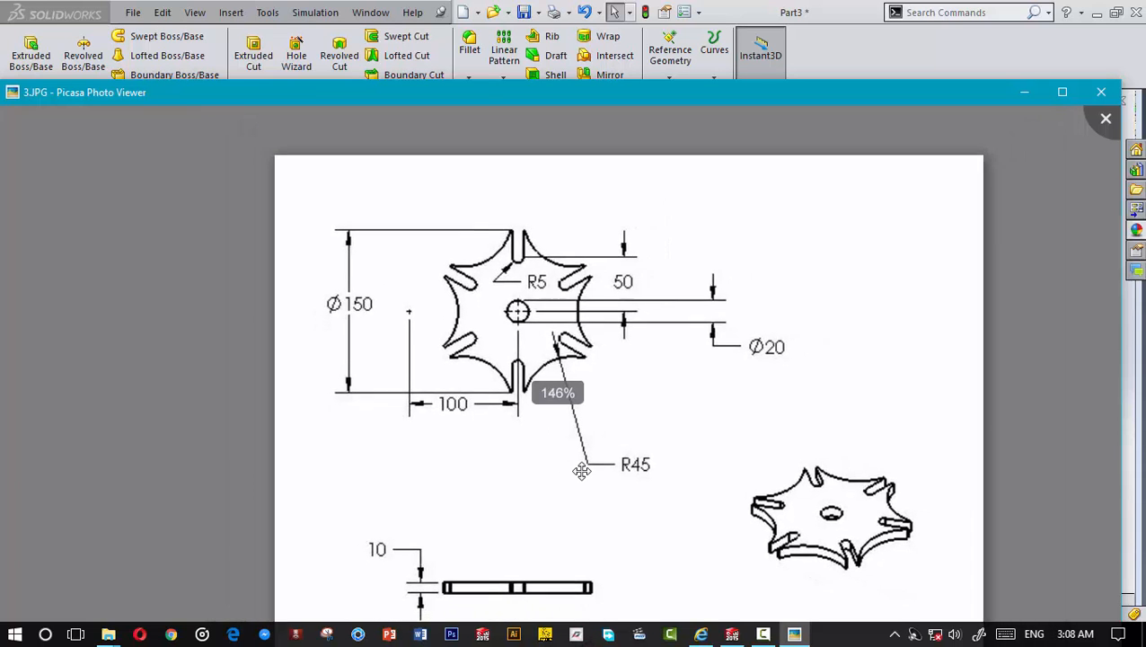
pyautogui.scroll(2, 583, 468)
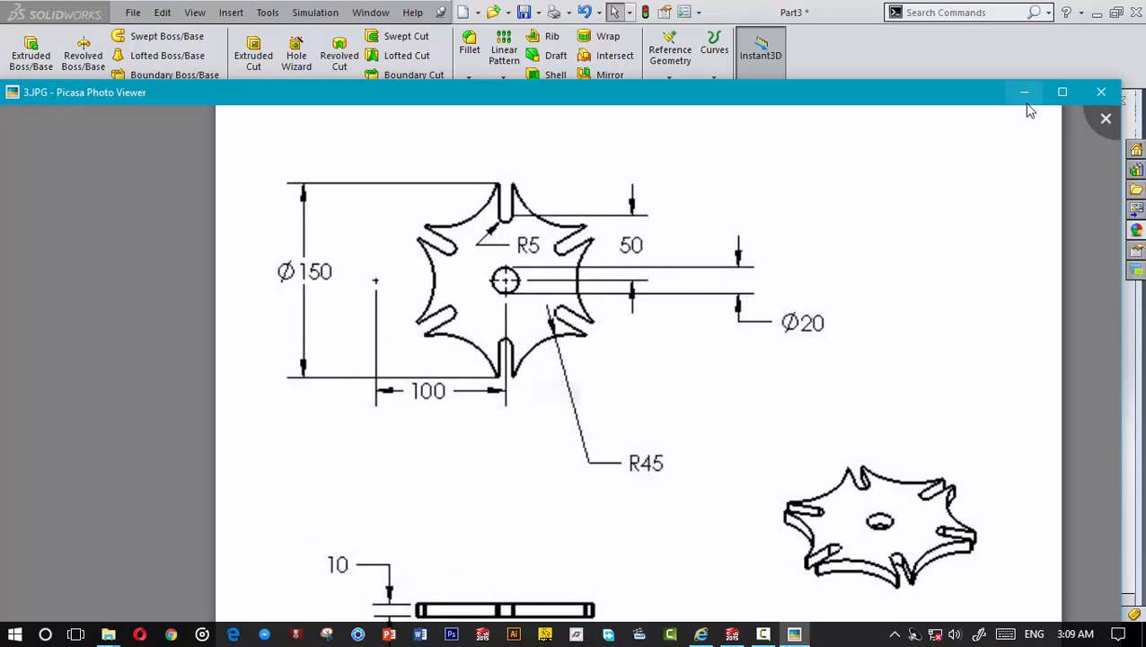
pyautogui.click(1024, 92)
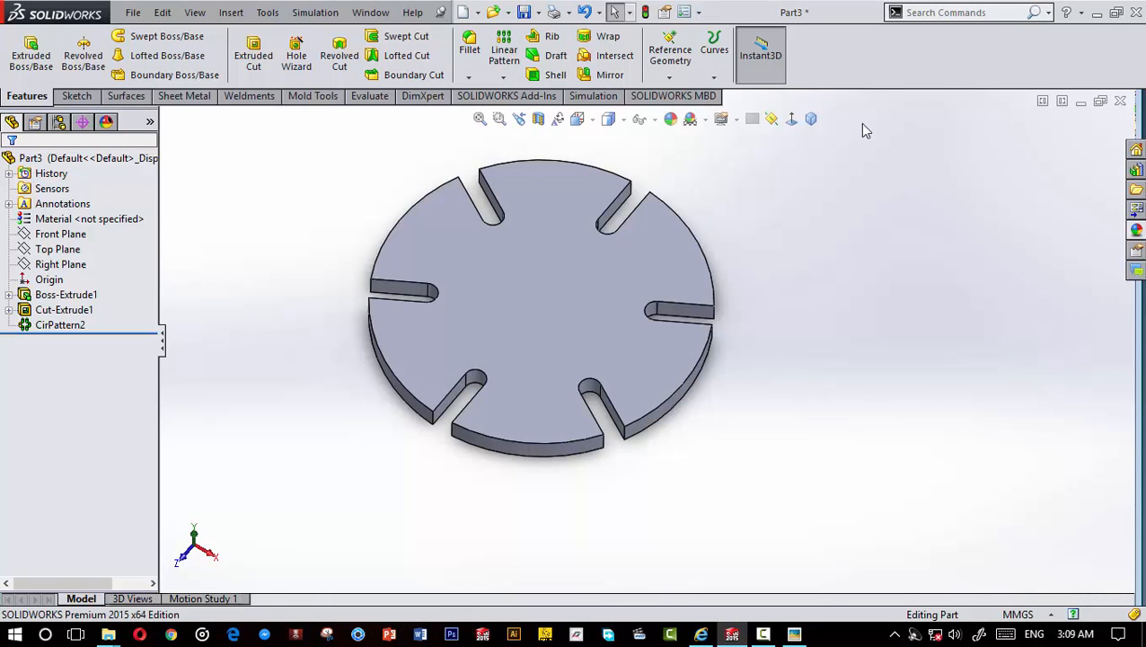
# Step: Start a sketch on the disc's top face and draw a circle about 123 mm in diameter beside the disc, to its left
pyautogui.click(810, 118)
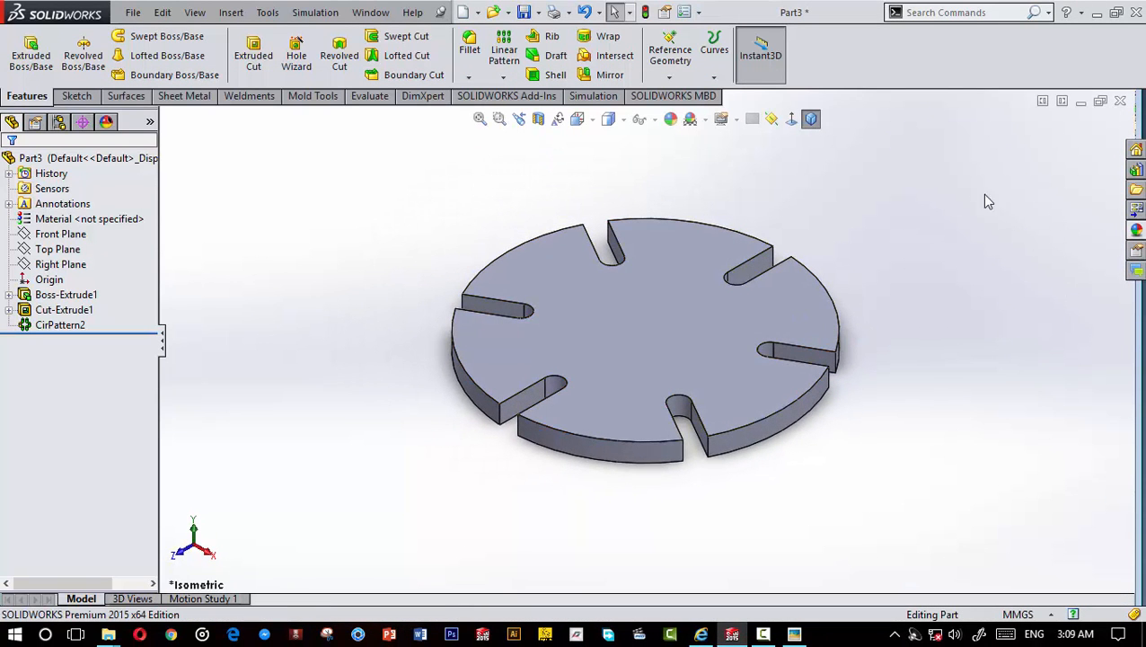
pyautogui.click(707, 350)
pyautogui.click(758, 284)
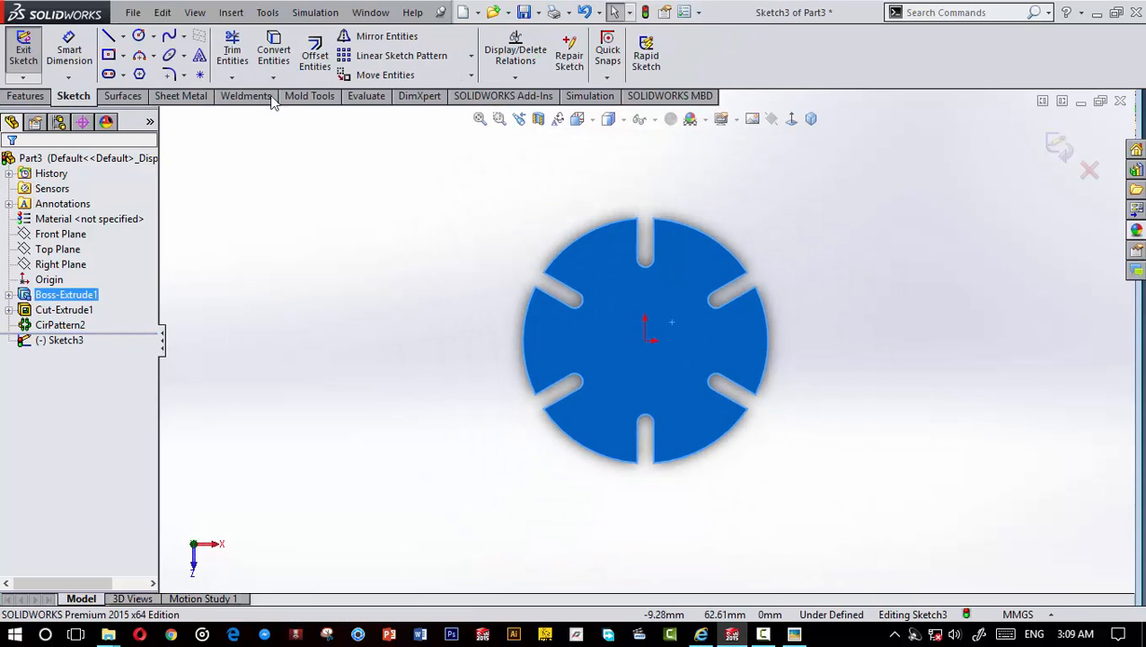
pyautogui.click(139, 36)
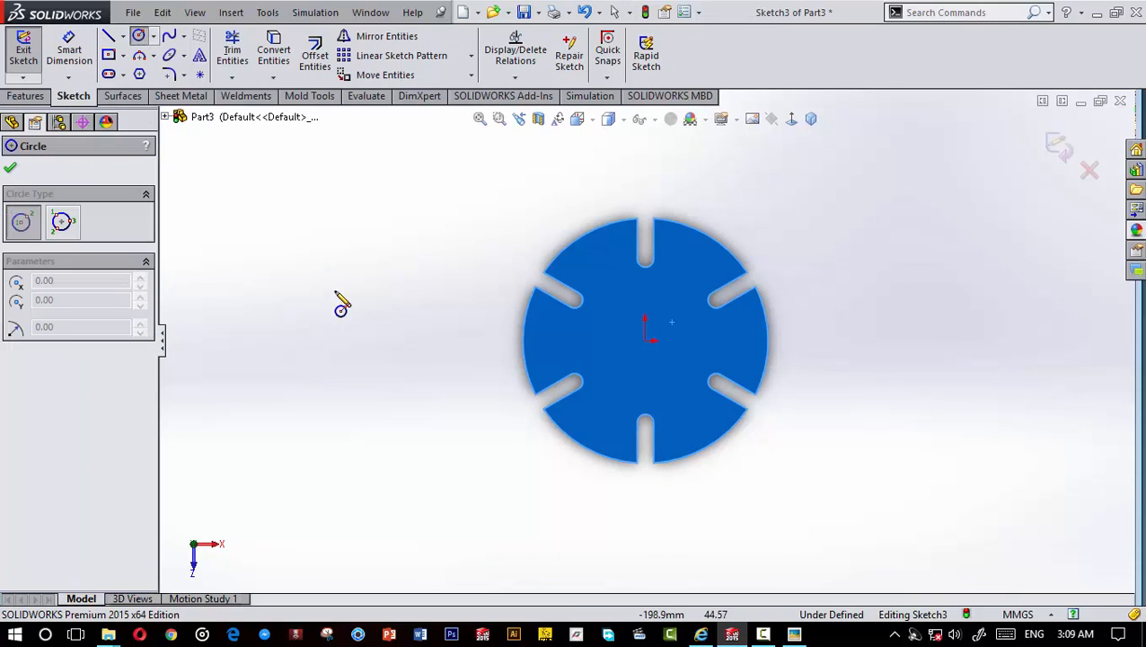
pyautogui.click(408, 332)
pyautogui.click(442, 431)
pyautogui.press('Escape')
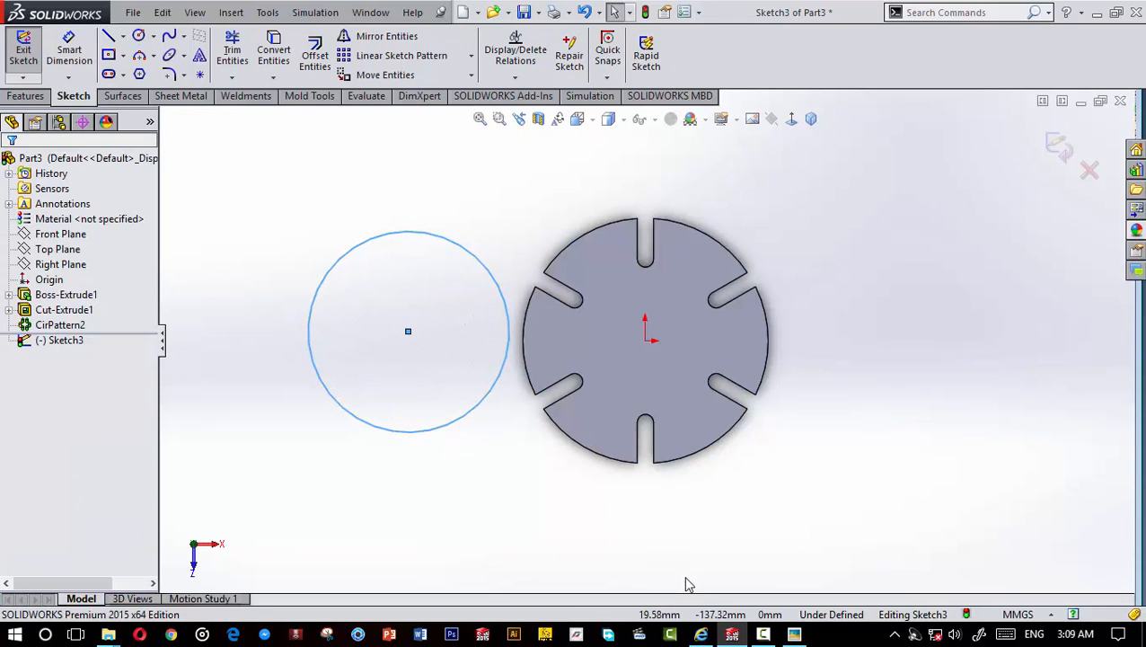
# Step: Check the arc radius in the reference drawing and dimension the circle's diameter as 90 mm
pyautogui.click(795, 635)
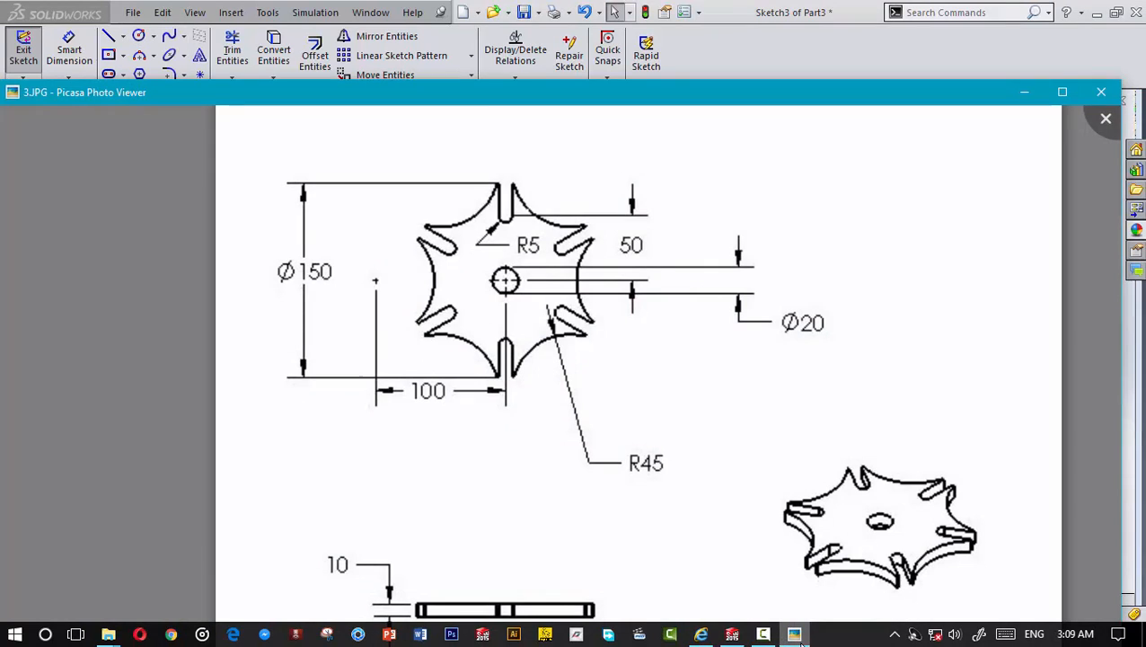
pyautogui.click(796, 635)
pyautogui.click(68, 49)
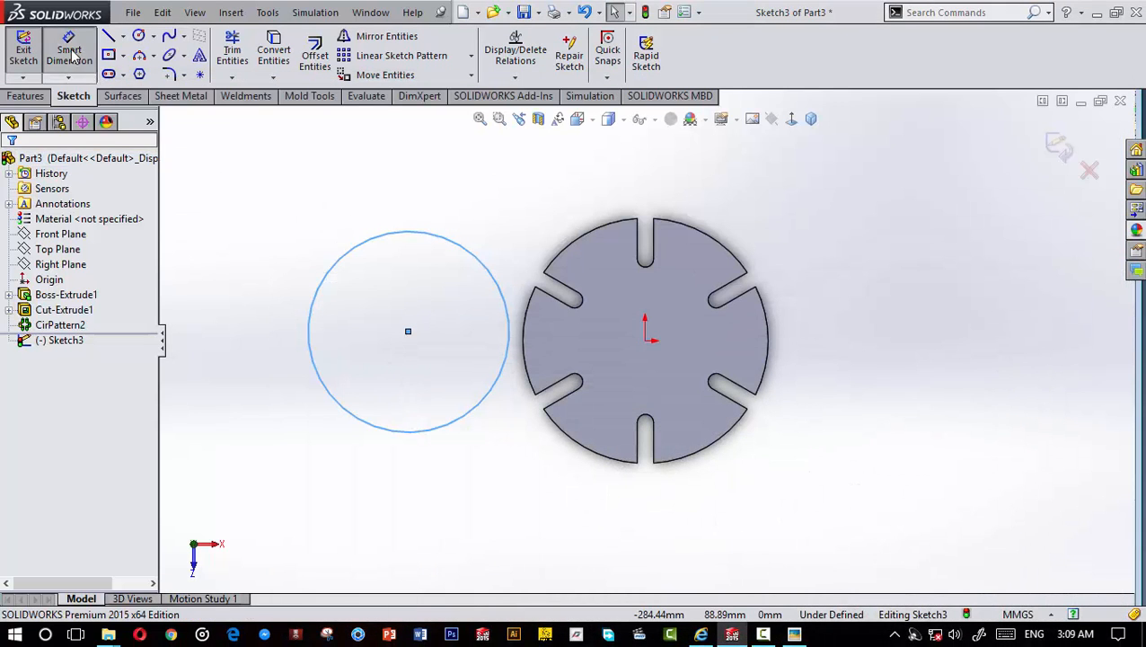
pyautogui.click(428, 237)
pyautogui.click(439, 205)
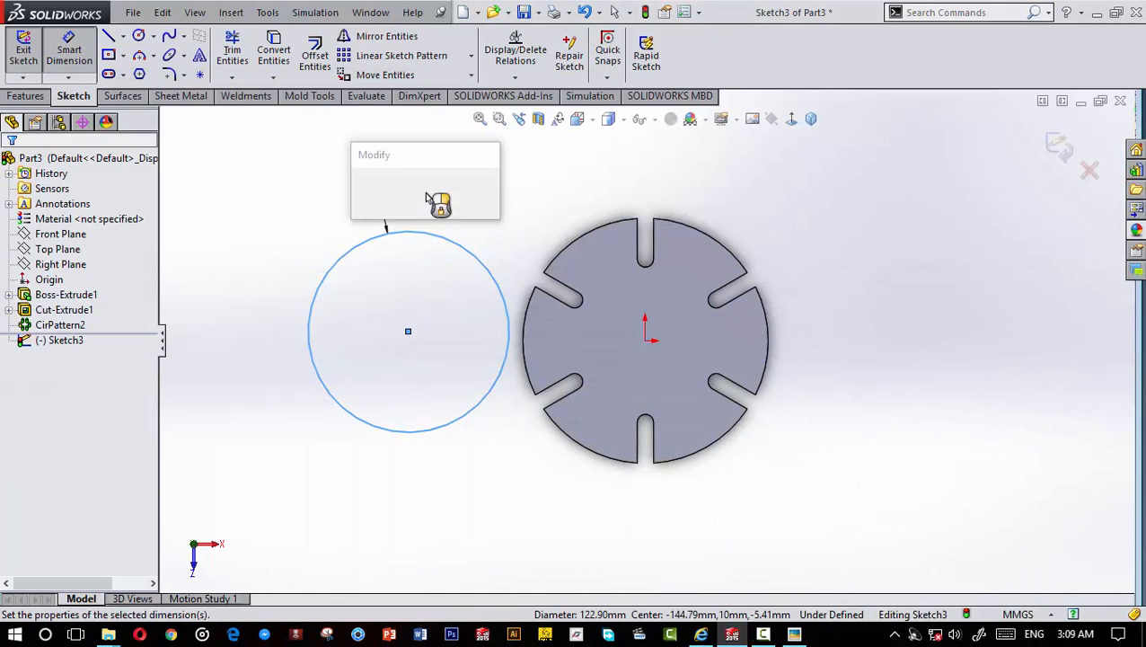
pyautogui.write('90')
pyautogui.press('Return')
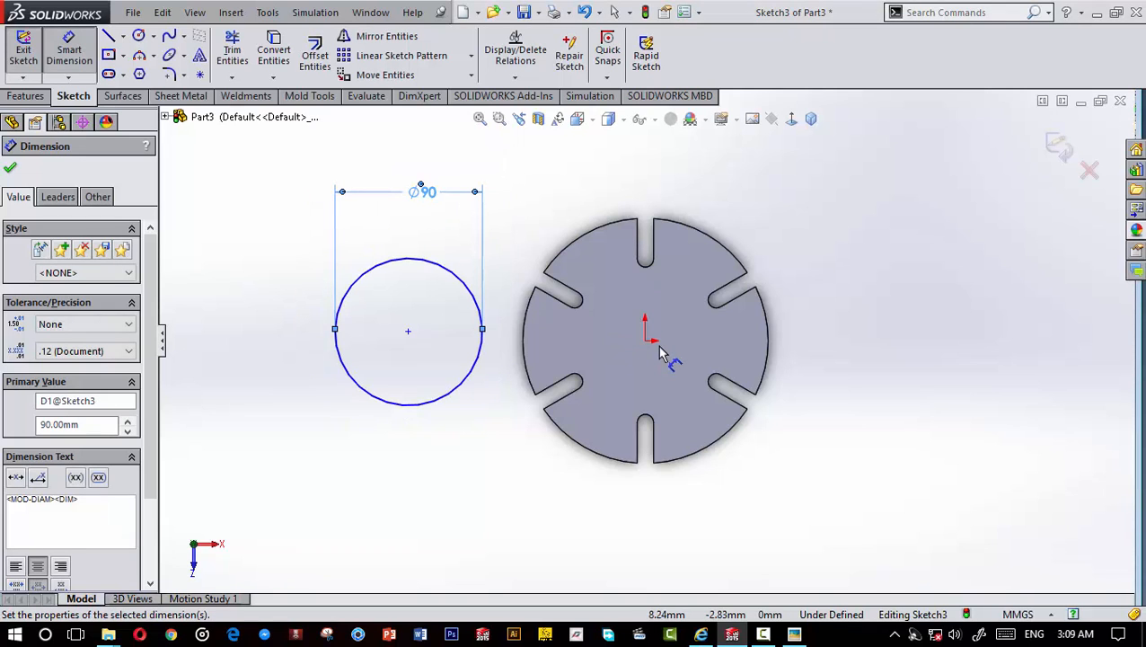
# Step: Dimension the horizontal distance between the origin and the circle's centre as 100 mm, checking it against the drawing
pyautogui.click(645, 342)
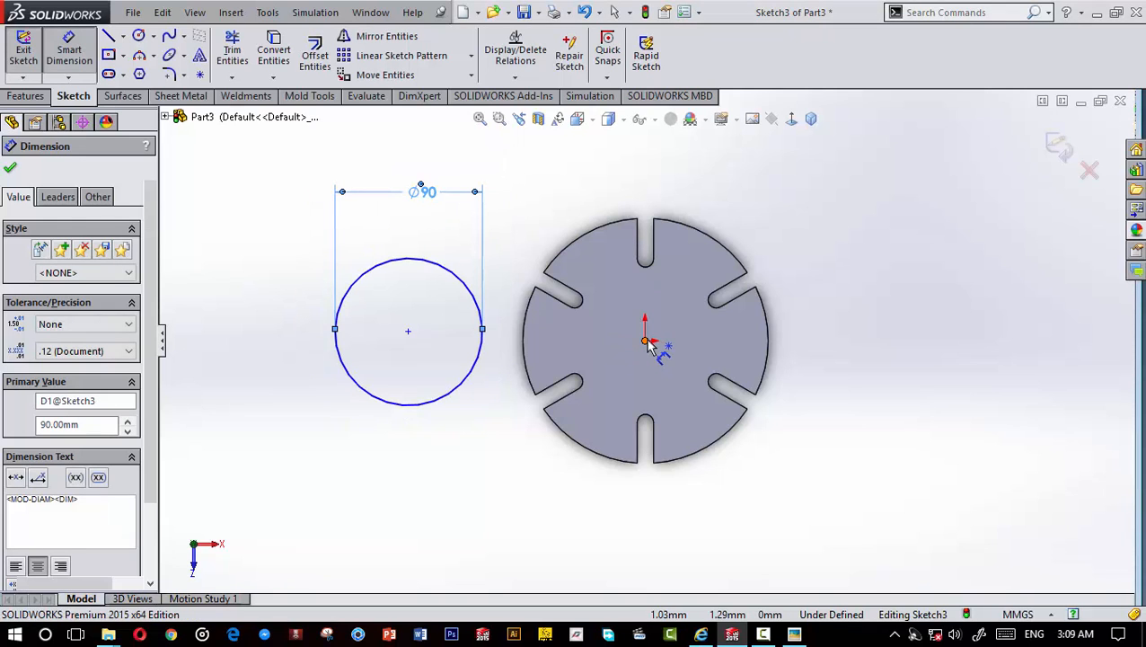
pyautogui.click(408, 334)
pyautogui.click(549, 497)
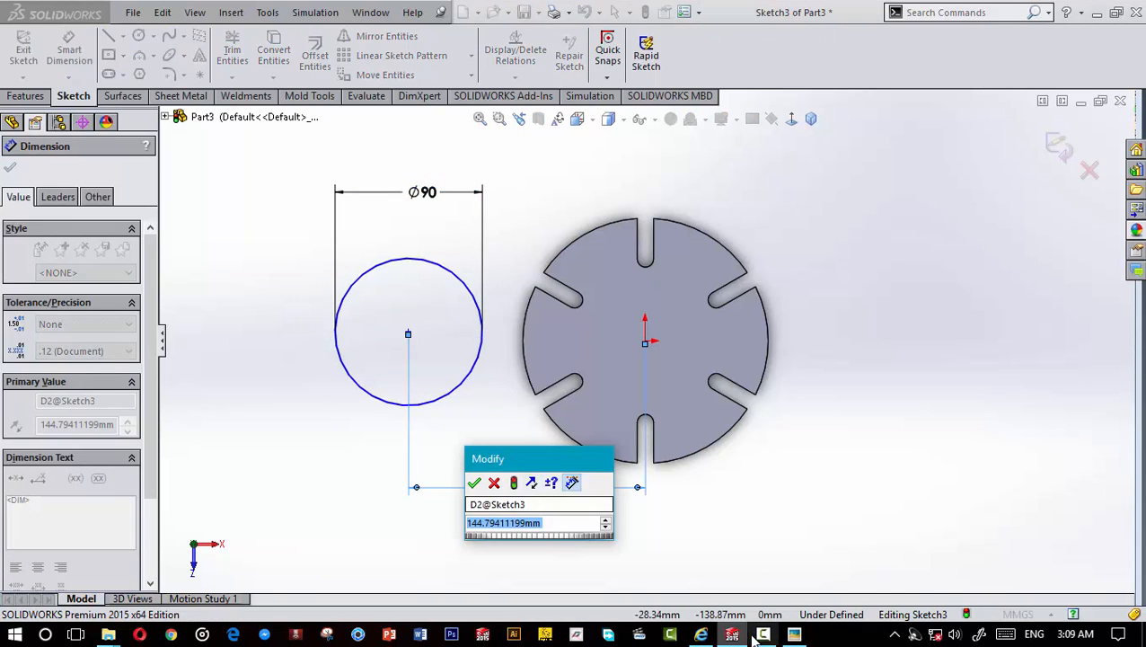
pyautogui.click(794, 635)
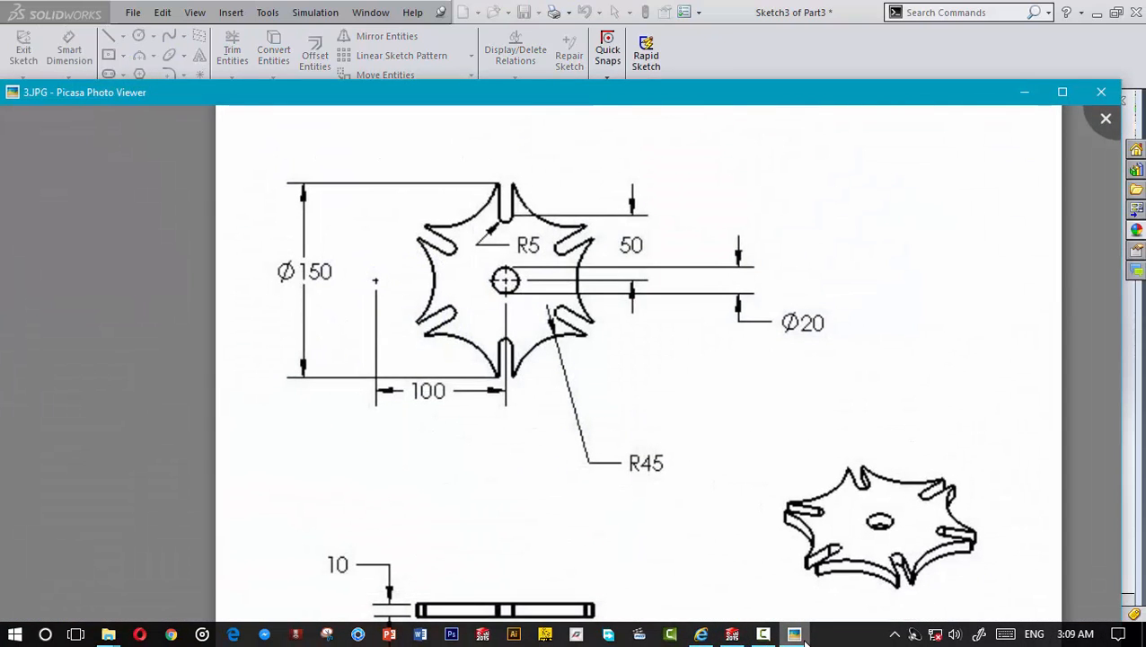
pyautogui.click(795, 635)
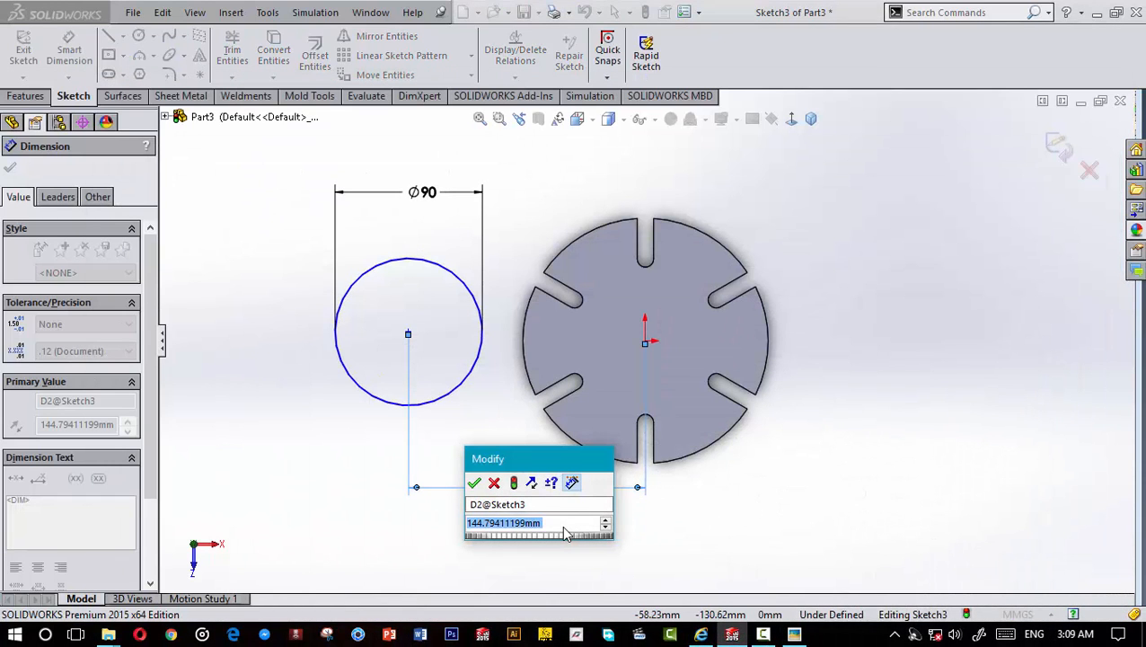
pyautogui.write('100')
pyautogui.press('Return')
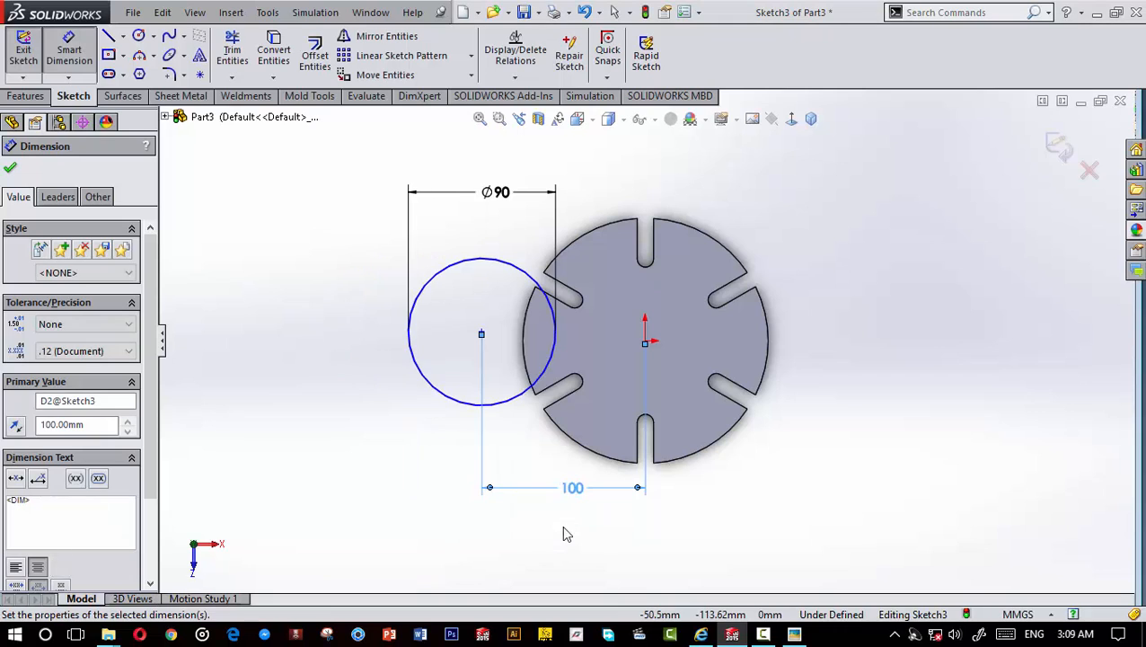
pyautogui.click(11, 169)
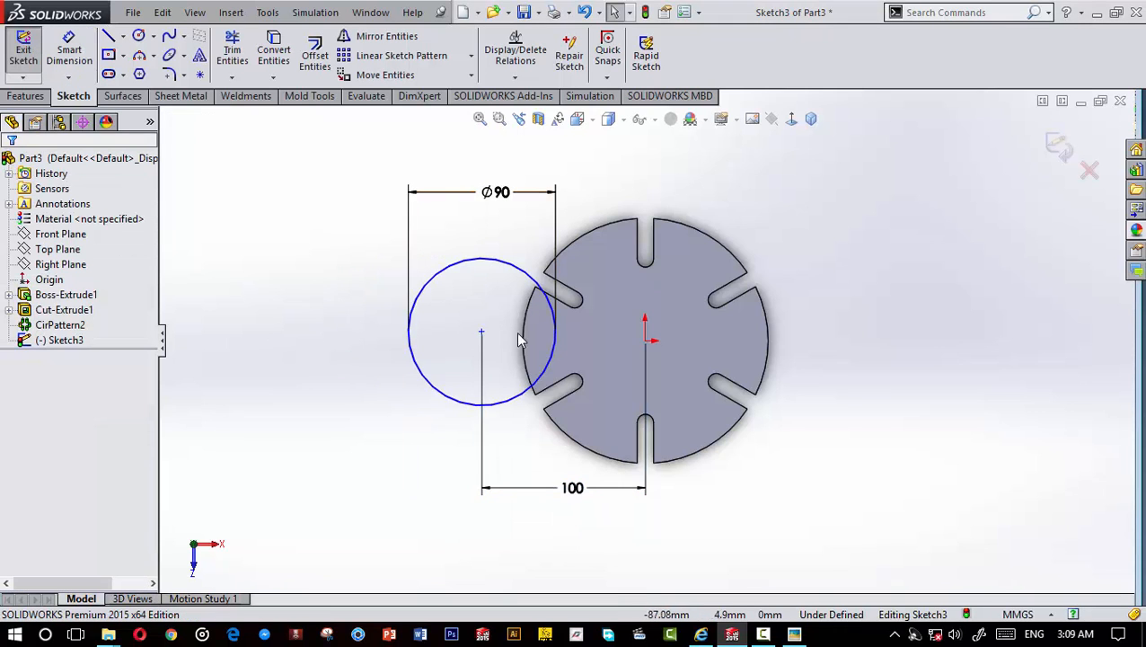
# Step: Add a Horizontal relation between the origin and the circle's centre point
pyautogui.scroll(-3, 576, 350)
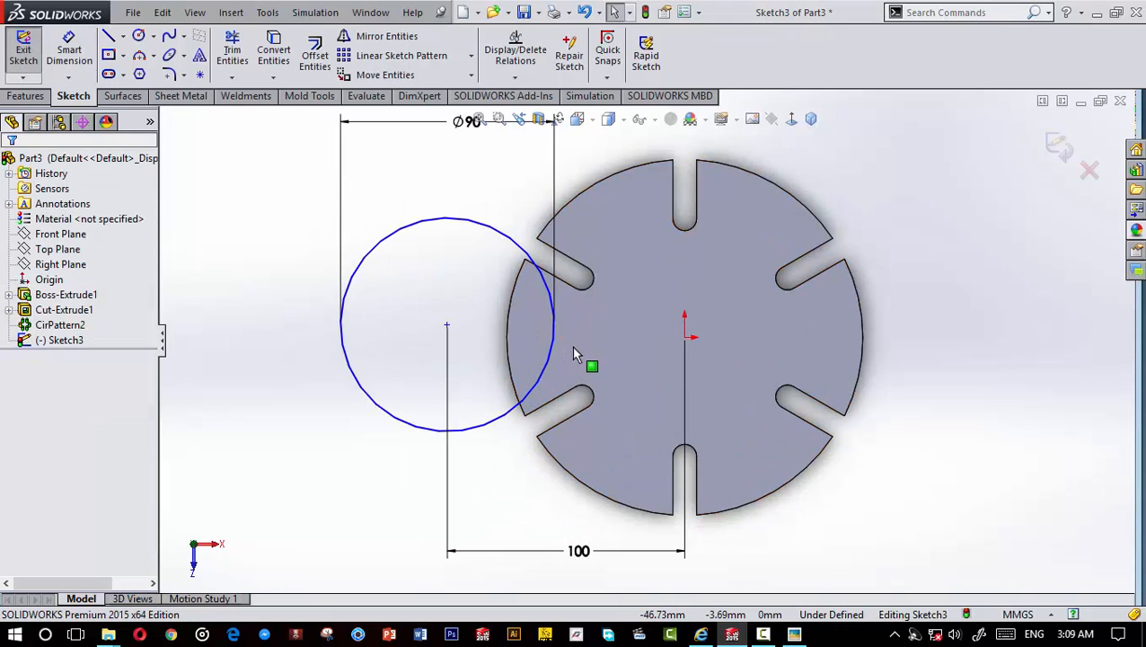
pyautogui.click(685, 339)
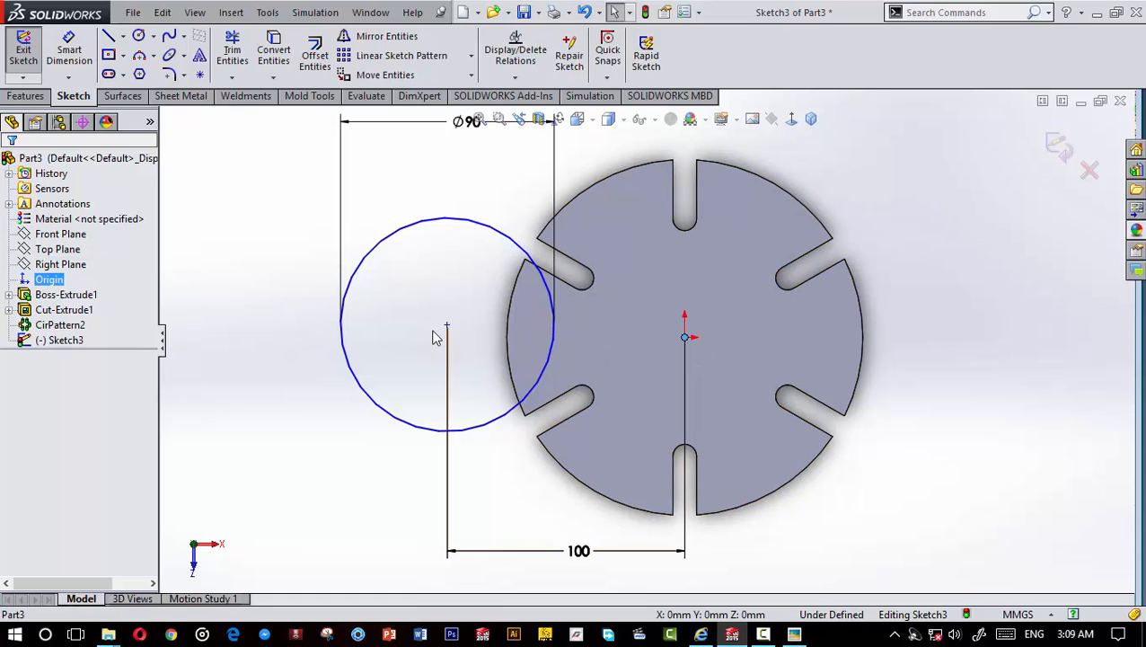
pyautogui.scroll(4, 796, 366)
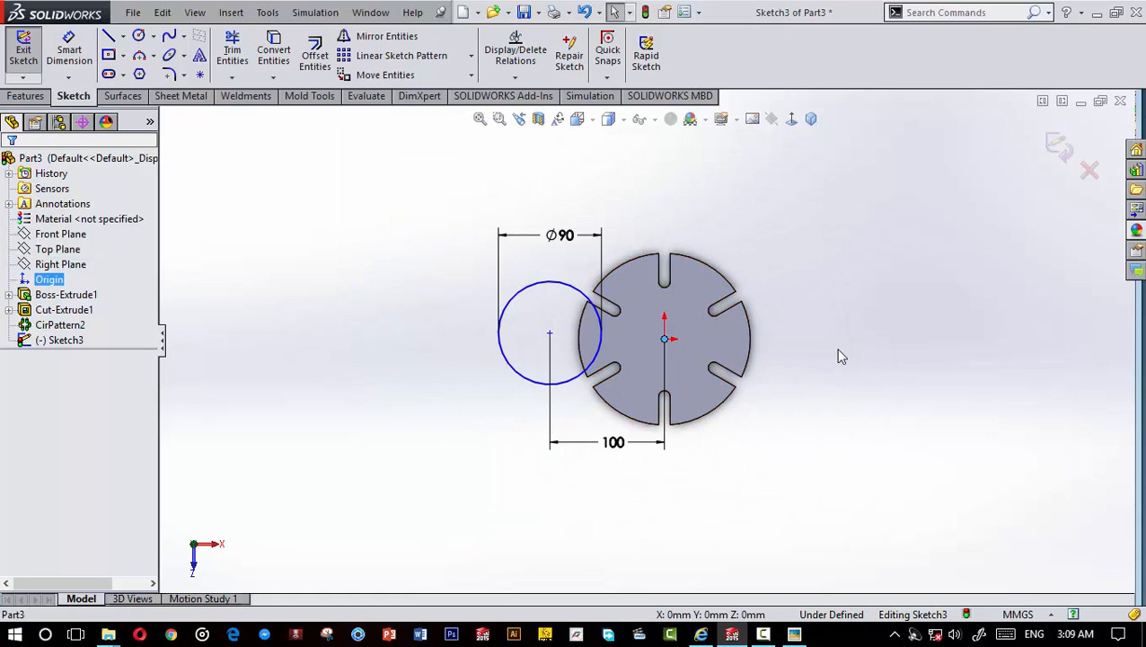
pyautogui.click(865, 345)
pyautogui.scroll(-1, 781, 328)
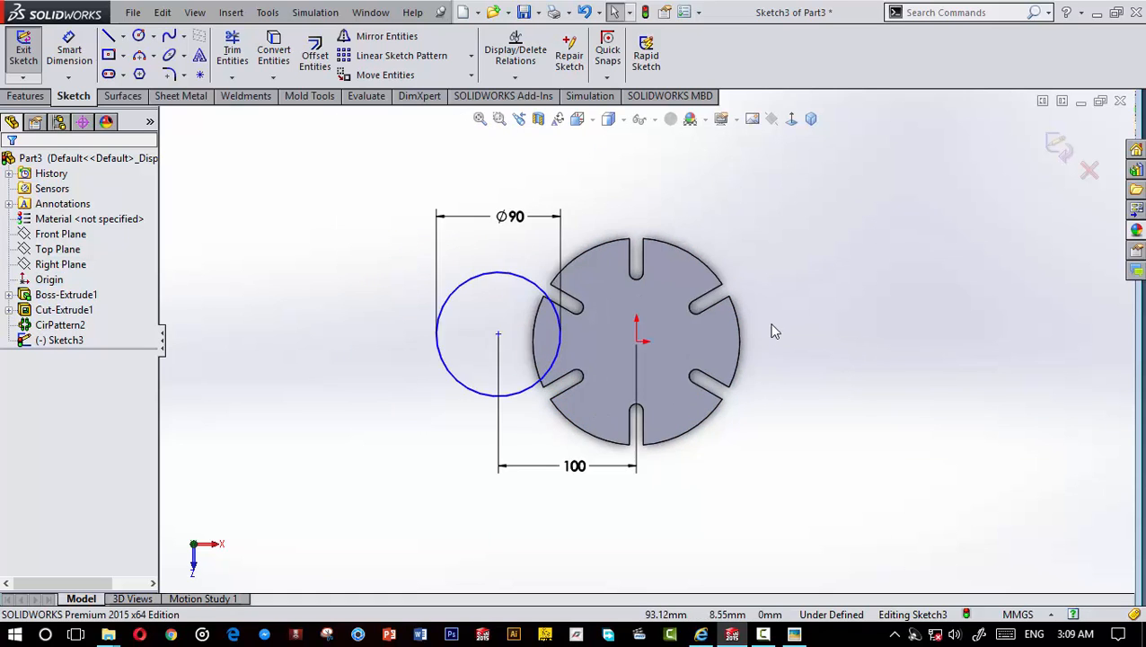
pyautogui.click(636, 342)
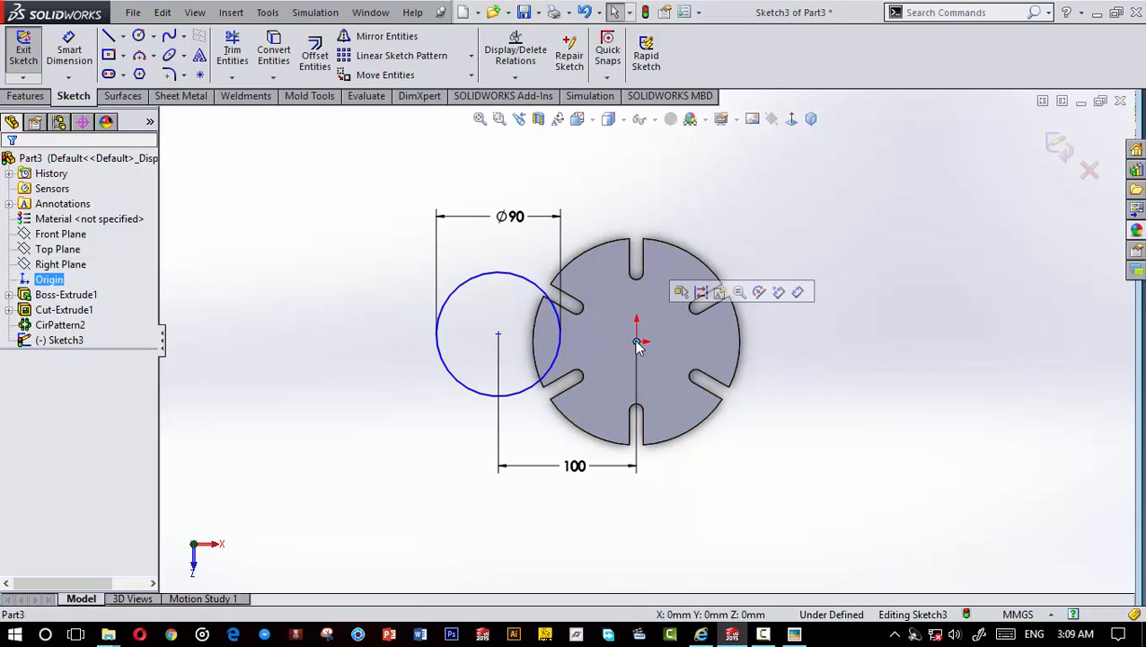
pyautogui.keyDown('ctrl'); pyautogui.click(498, 334); pyautogui.keyUp('ctrl')
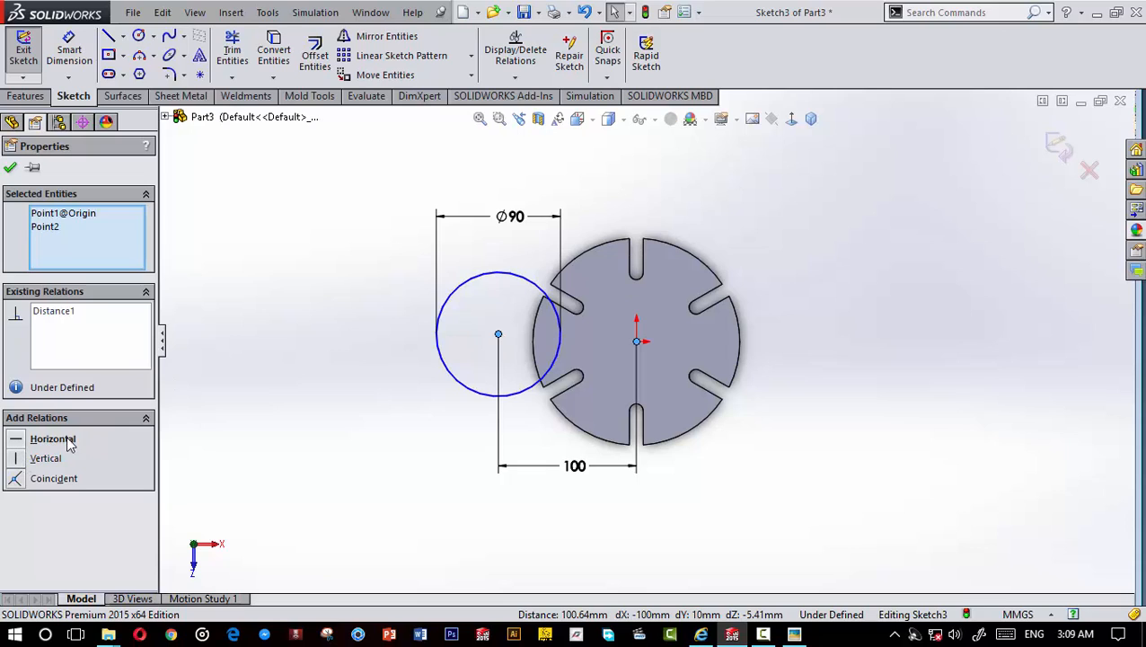
pyautogui.click(16, 442)
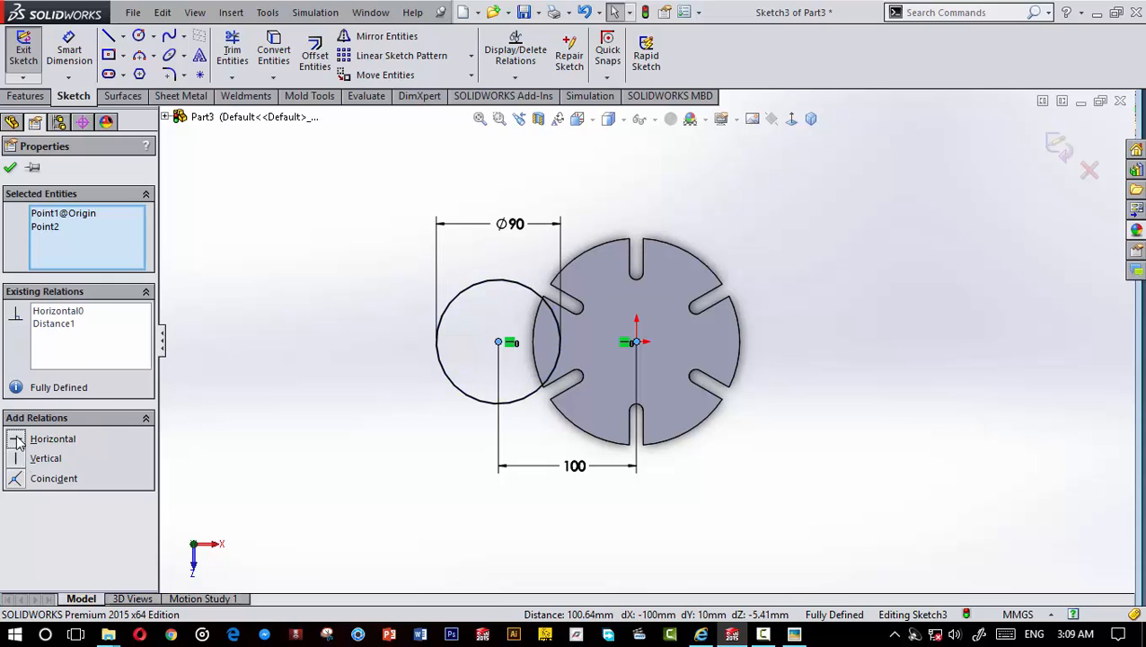
pyautogui.click(11, 169)
# Step: Cut the circle out of the disc's rim with a Blind Extruded Cut 10 mm deep
pyautogui.scroll(-3, 681, 357)
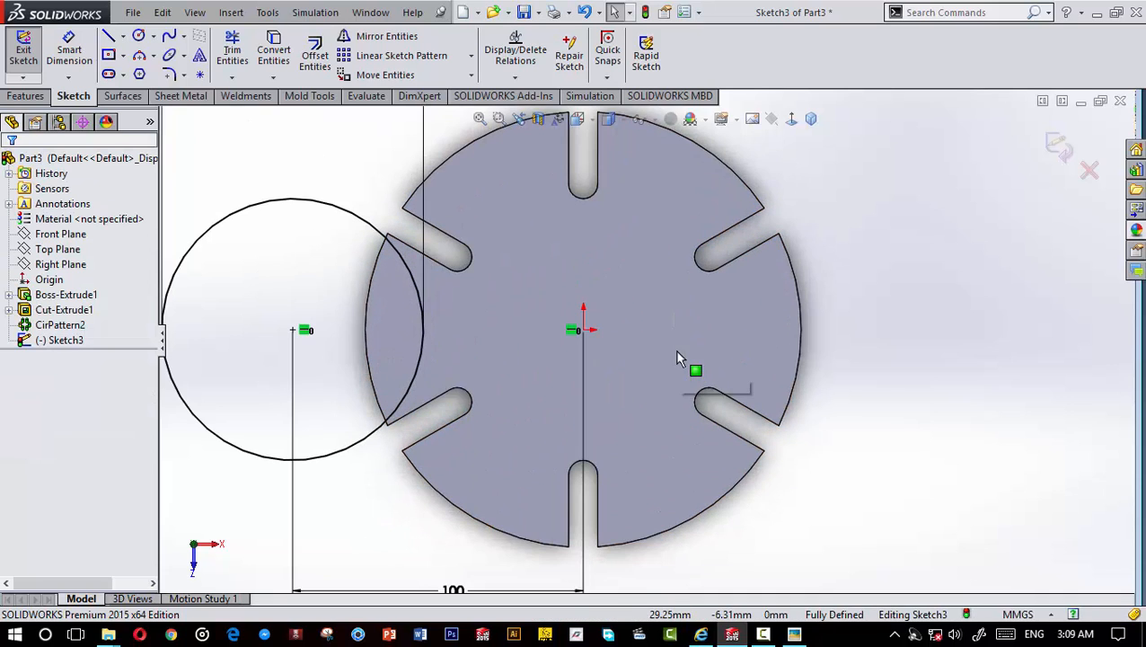
pyautogui.scroll(3, 575, 356)
pyautogui.scroll(-2, 396, 347)
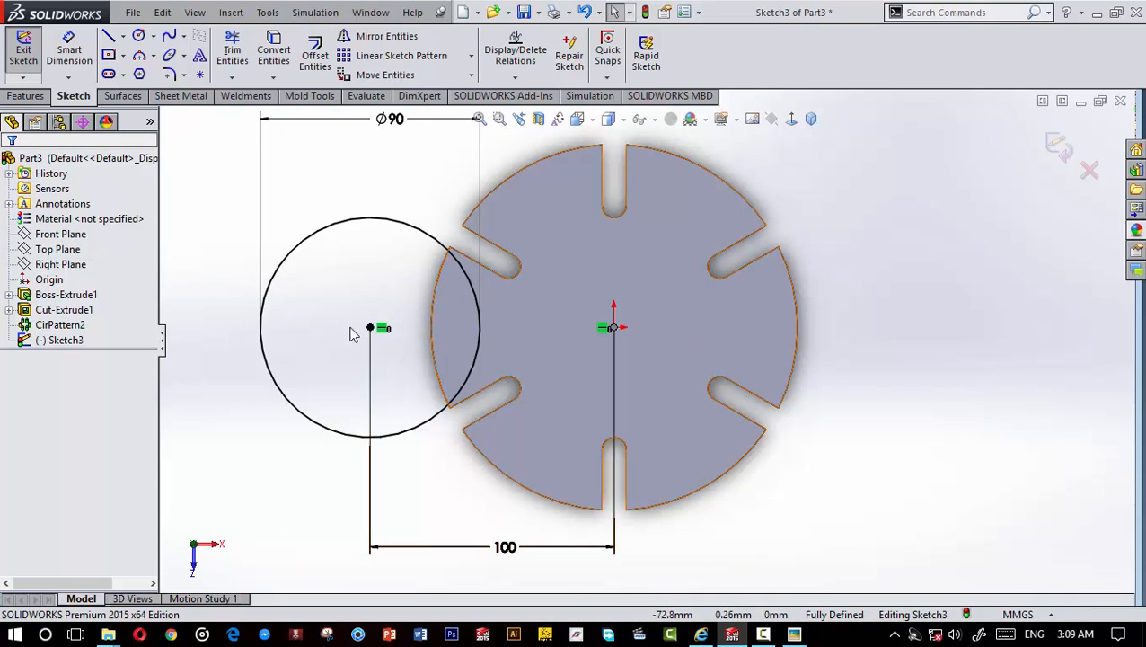
pyautogui.moveTo(501, 403)
pyautogui.mouseDown(button='middle')
pyautogui.moveTo(515, 225)
pyautogui.moveTo(516, 357)
pyautogui.mouseUp(button='middle')
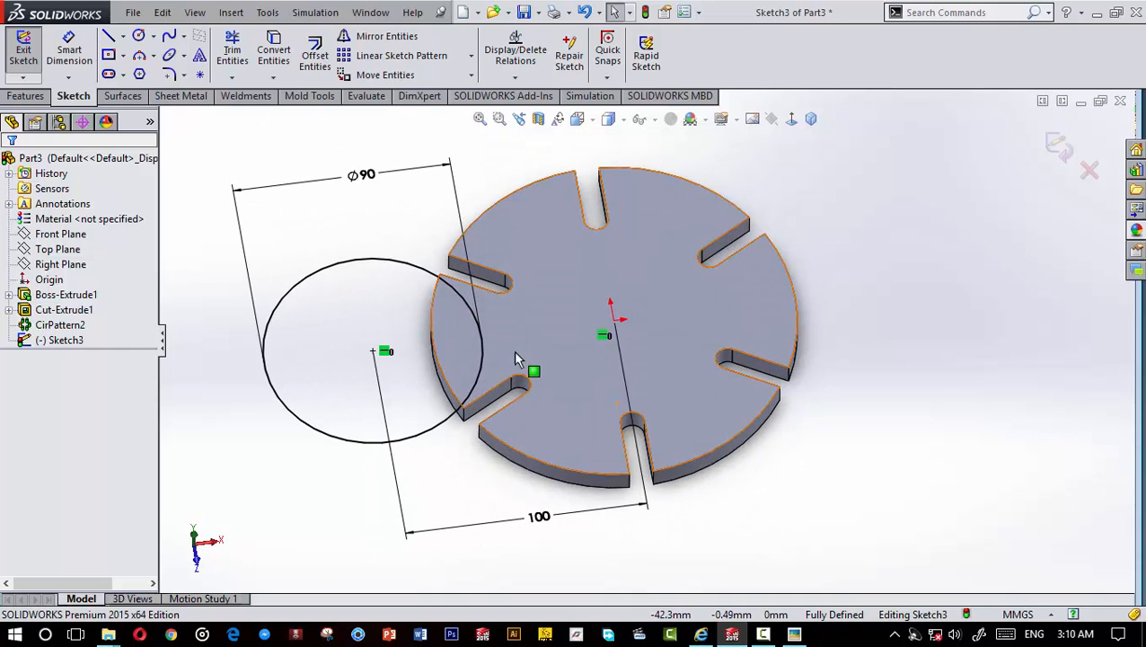
pyautogui.click(25, 95)
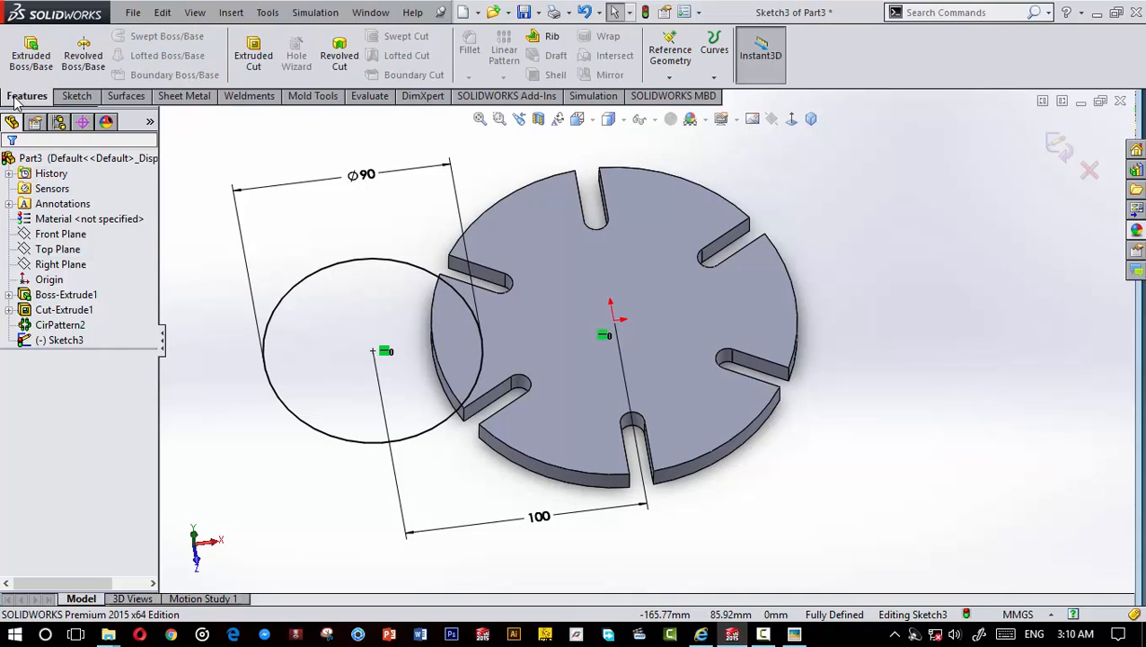
pyautogui.click(253, 55)
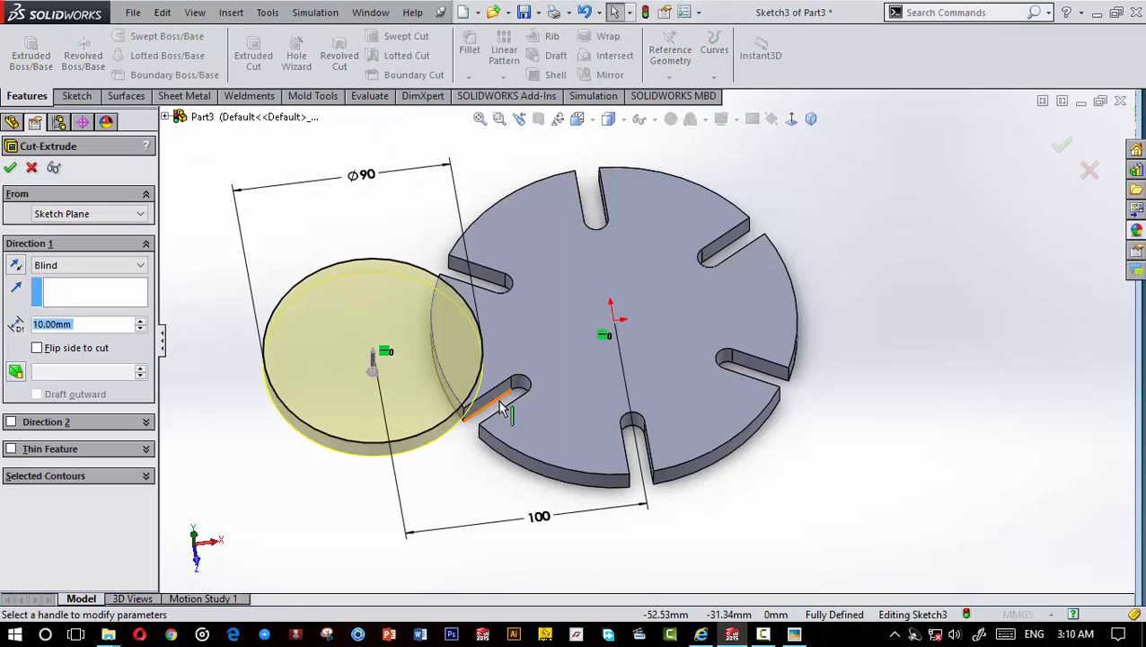
pyautogui.moveTo(491, 203); pyautogui.dragTo(506, 333, button='middle')
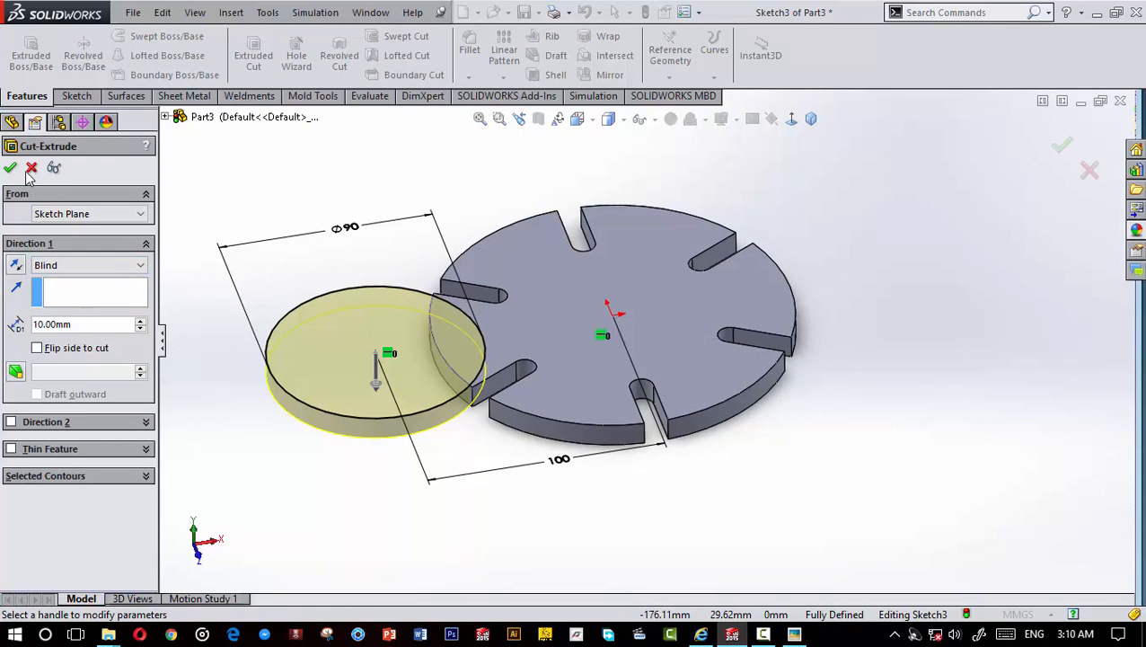
pyautogui.click(10, 168)
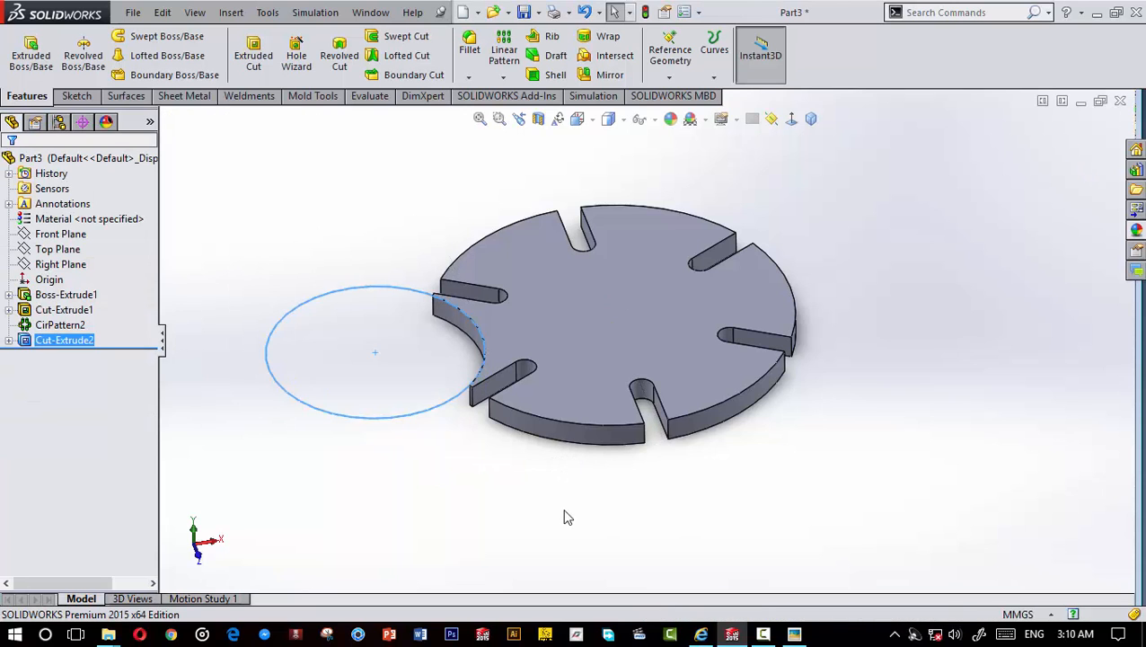
# Step: Check the arc layout in the reference drawing and start a Circular Pattern with the arc-shaped rim cut as the feature
pyautogui.moveTo(714, 314); pyautogui.dragTo(772, 503, button='middle')
pyautogui.click(794, 634)
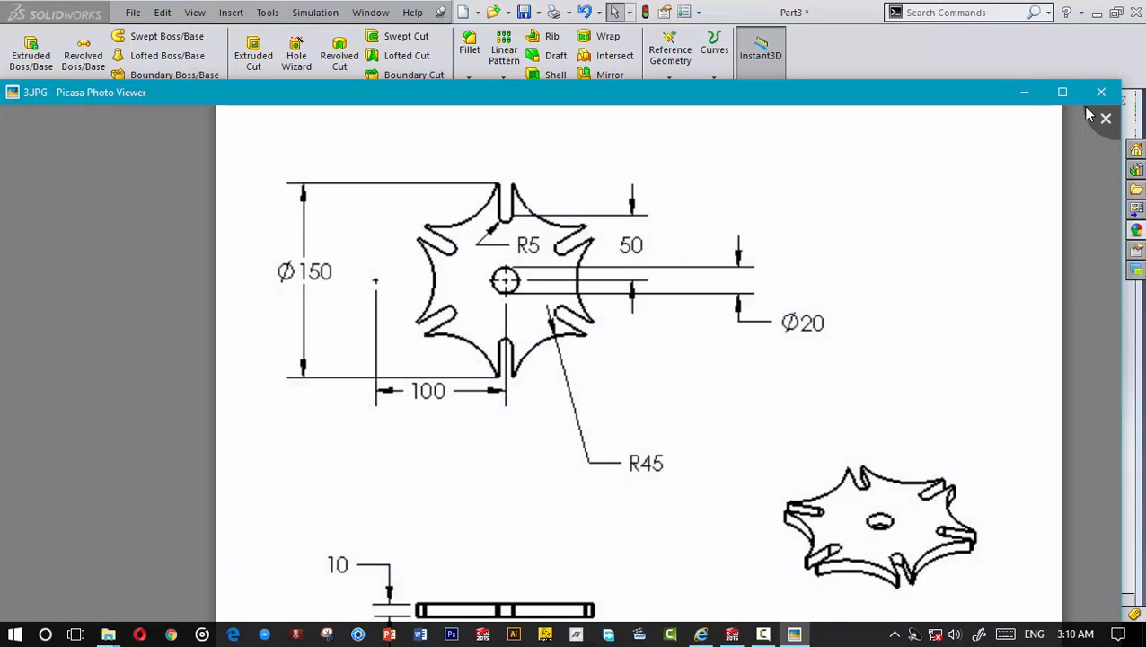
pyautogui.click(1022, 93)
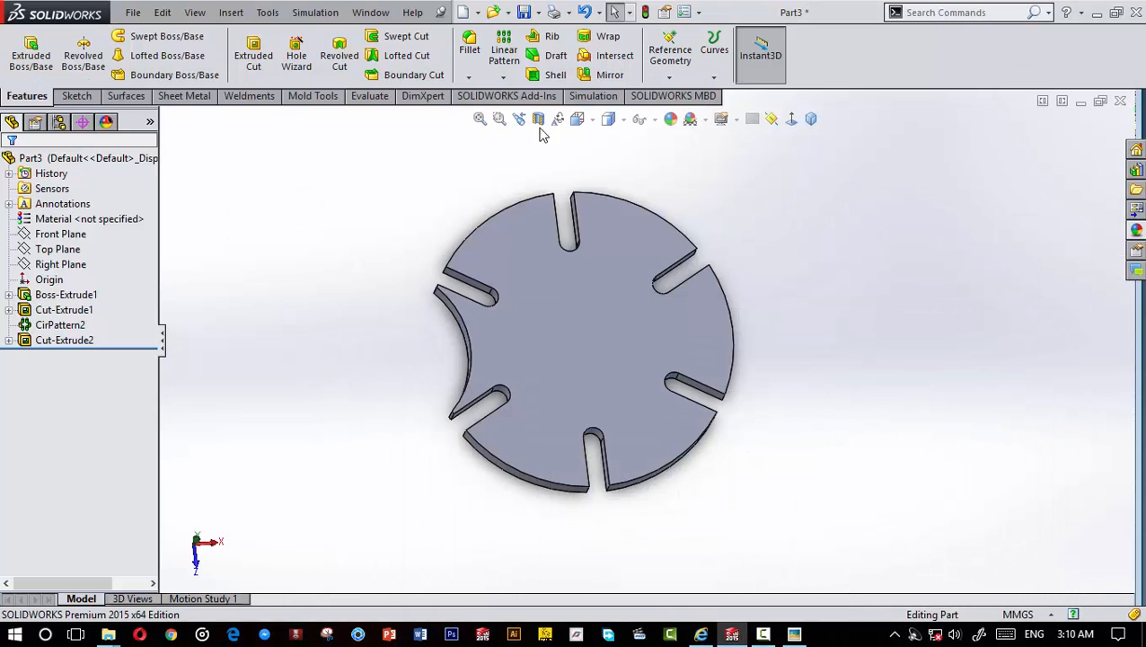
pyautogui.click(504, 76)
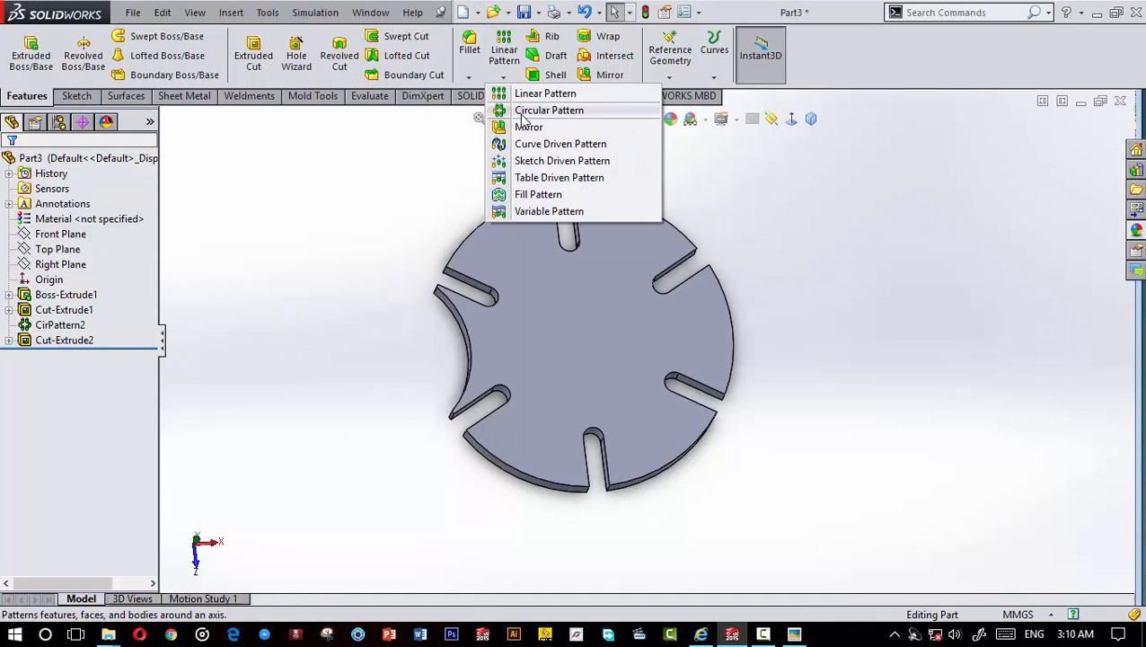
pyautogui.click(544, 110)
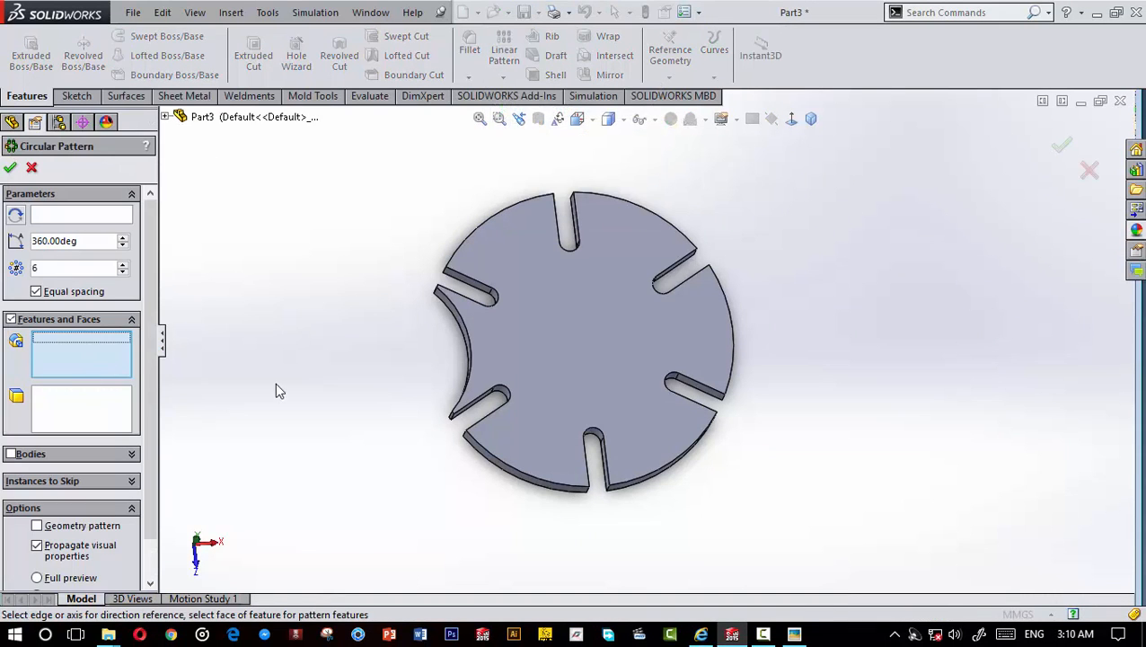
pyautogui.moveTo(276, 386); pyautogui.dragTo(468, 353, button='middle')
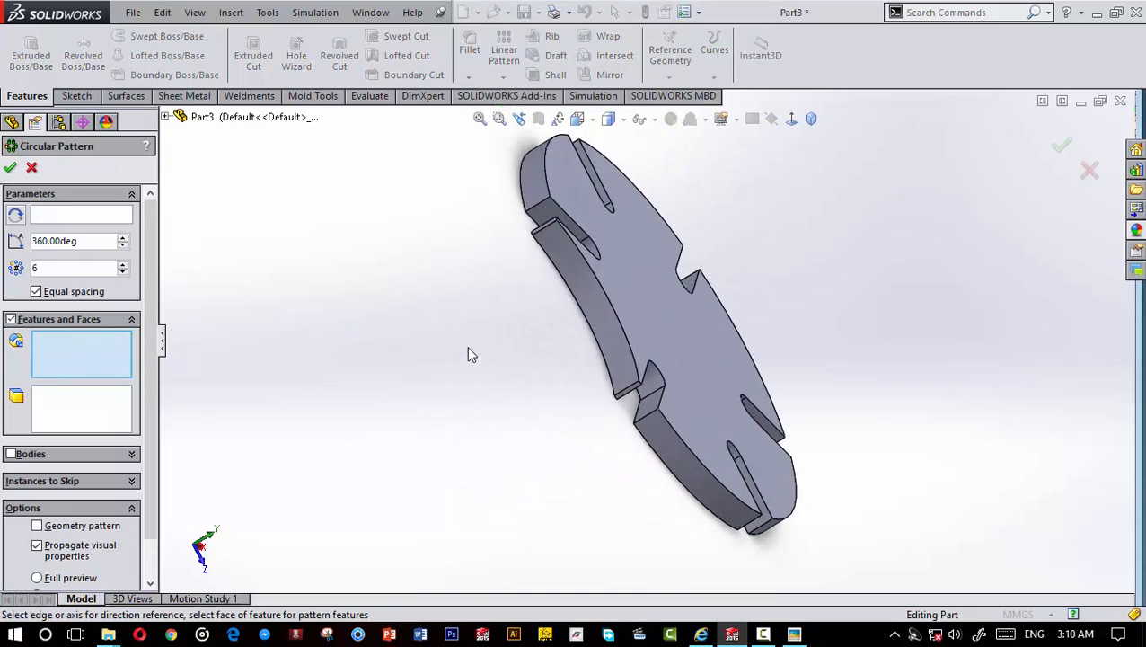
pyautogui.click(574, 277)
pyautogui.hotkey('ctrl', '1')
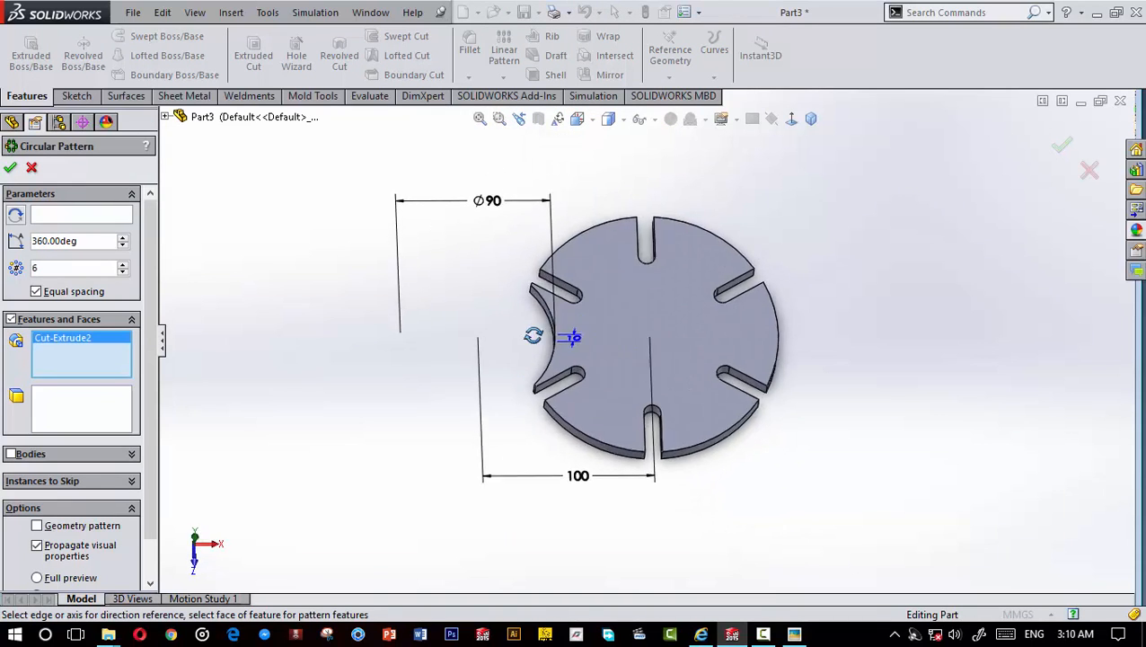
pyautogui.moveTo(534, 335); pyautogui.dragTo(557, 361, button='middle')
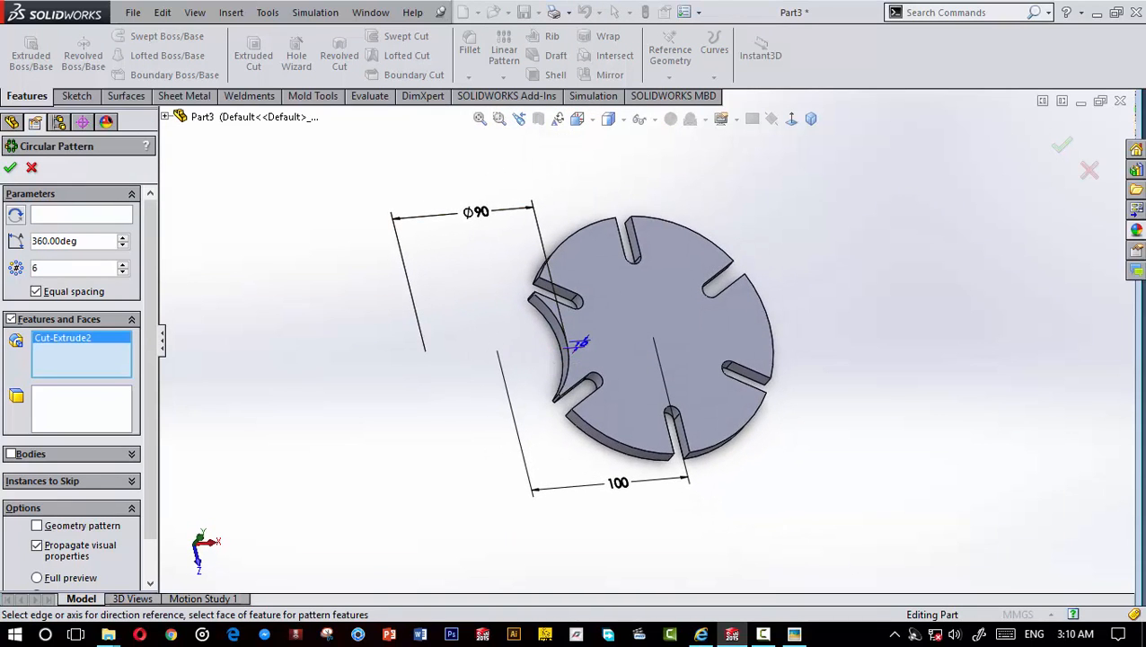
# Step: Pattern the arc cut around the disc's circular edge with 6 equally spaced instances over 360 degrees
pyautogui.click(80, 215)
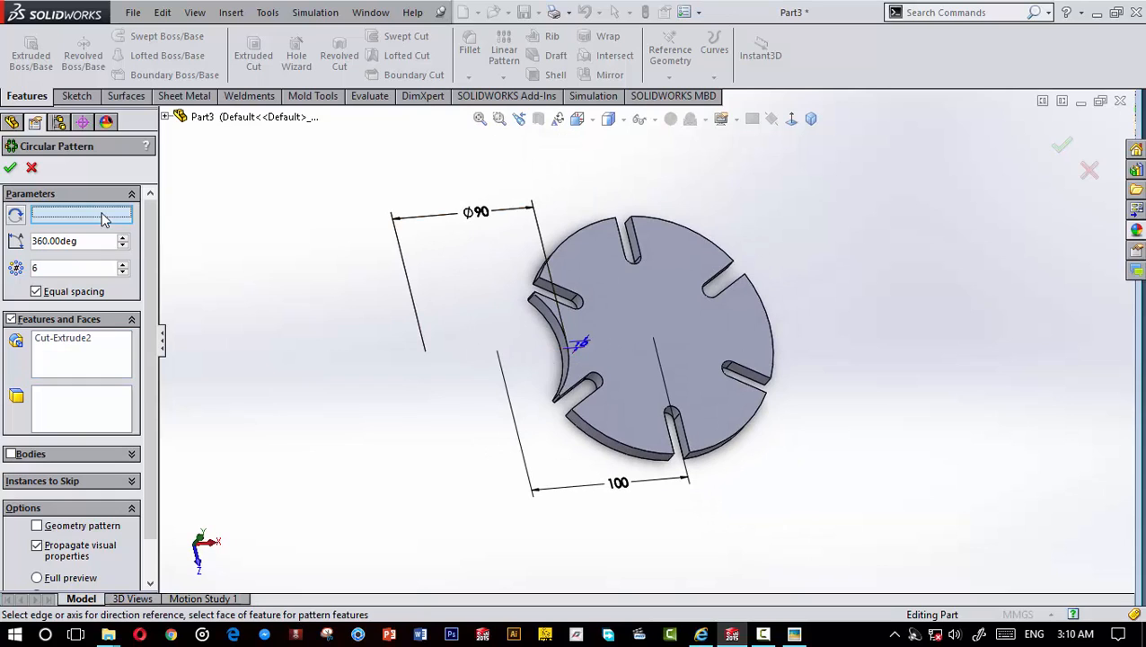
pyautogui.click(573, 243)
pyautogui.moveTo(736, 326); pyautogui.dragTo(659, 359, button='middle')
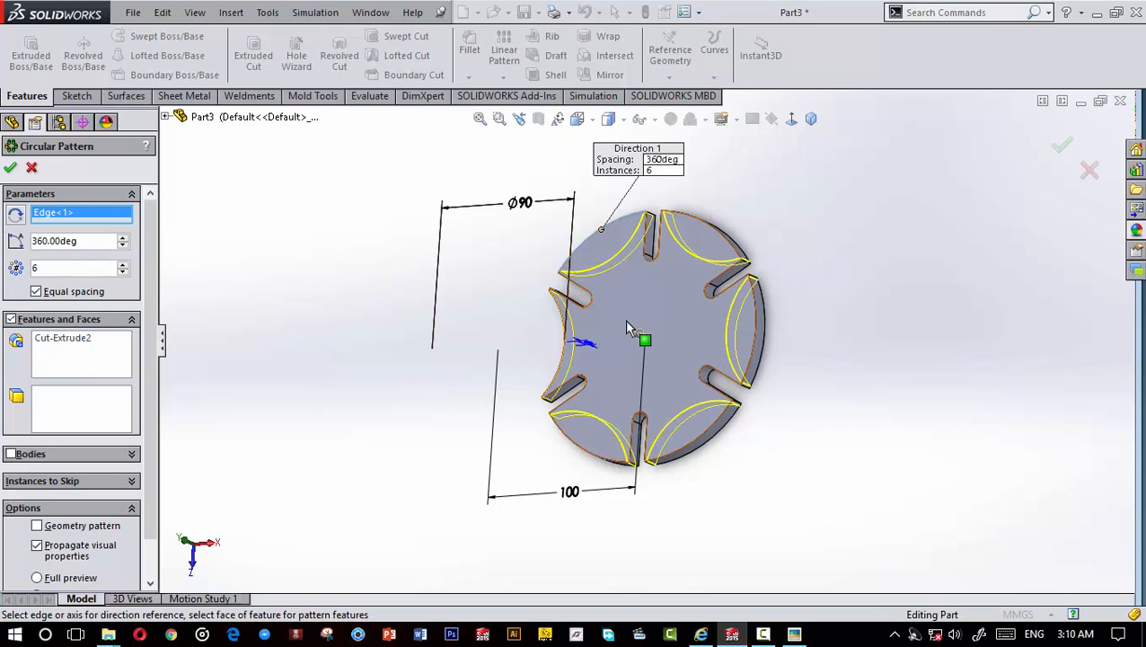
pyautogui.moveTo(624, 319); pyautogui.dragTo(669, 350, button='middle')
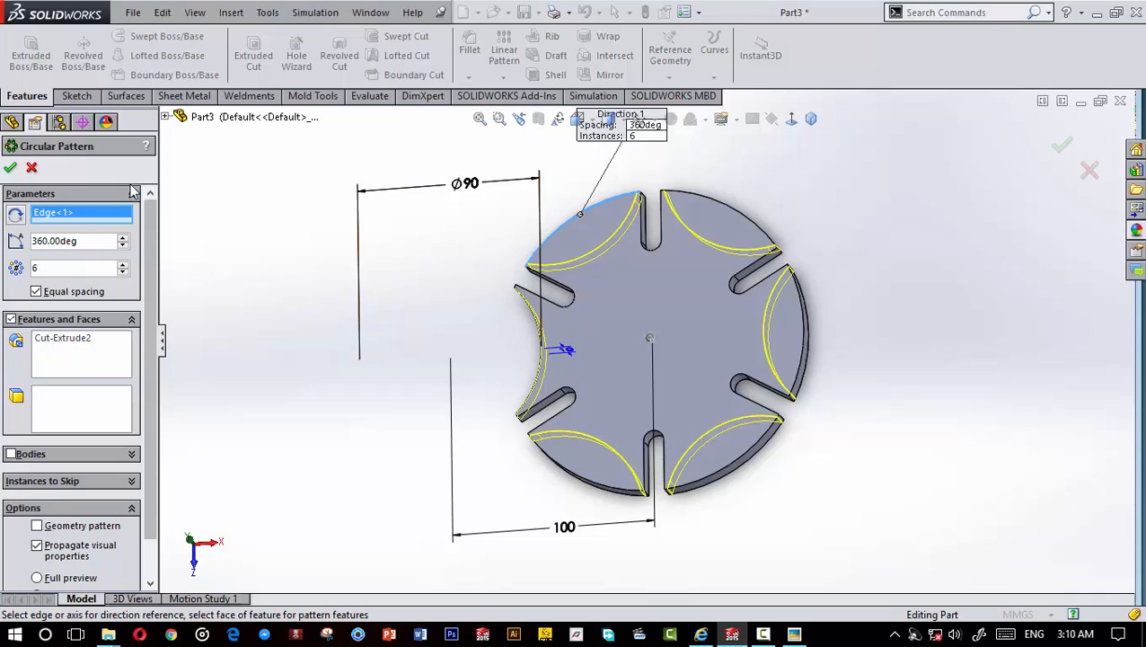
pyautogui.click(11, 169)
# Step: Check the centre hole in the reference drawing and sketch a circle about 32 mm in diameter at the origin on the wheel's top face
pyautogui.moveTo(434, 372)
pyautogui.mouseDown(button='middle')
pyautogui.moveTo(493, 299)
pyautogui.moveTo(586, 340)
pyautogui.moveTo(583, 376)
pyautogui.moveTo(412, 404)
pyautogui.moveTo(466, 406)
pyautogui.moveTo(440, 392)
pyautogui.mouseUp(button='middle')
pyautogui.click(794, 634)
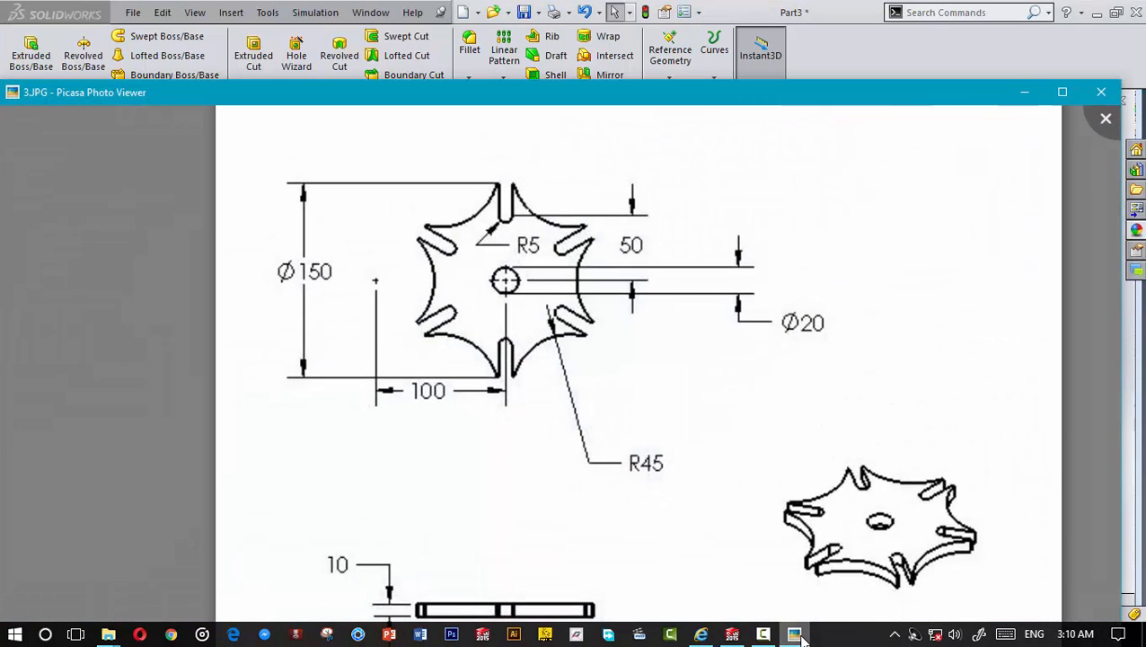
pyautogui.scroll(-2, 706, 509)
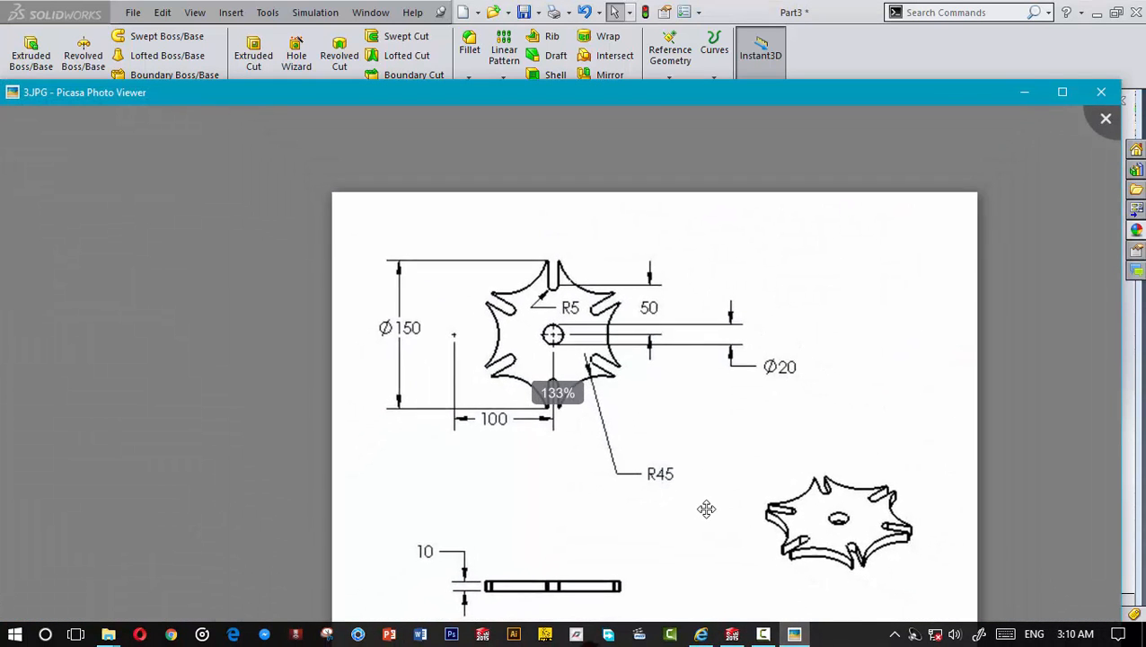
pyautogui.scroll(5, 706, 509)
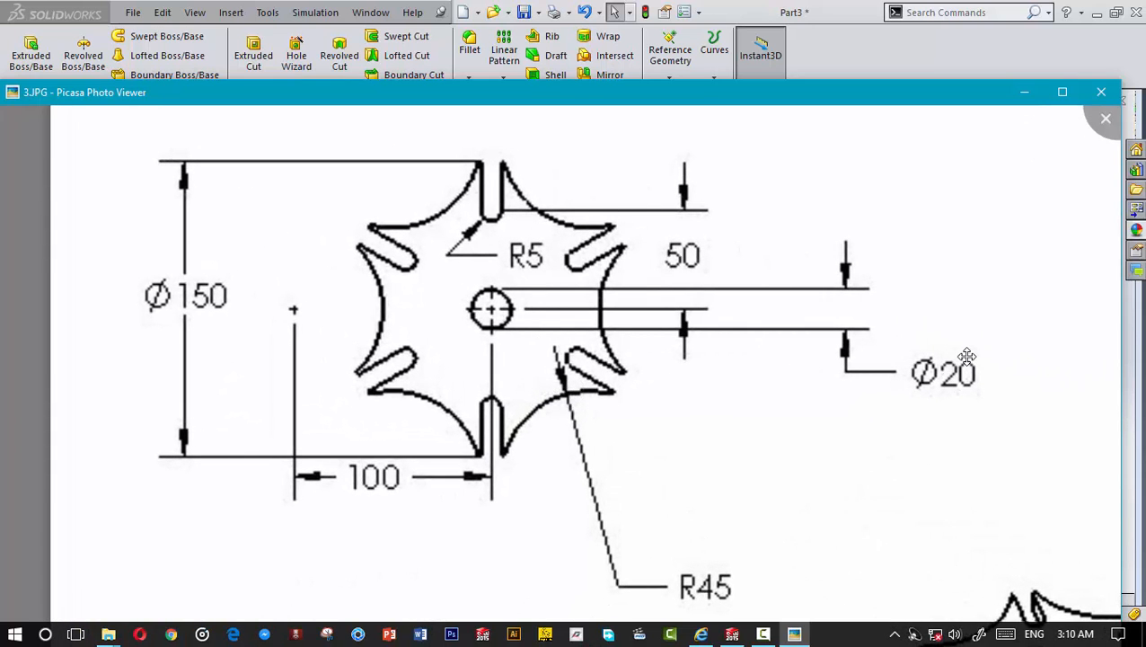
pyautogui.click(1025, 94)
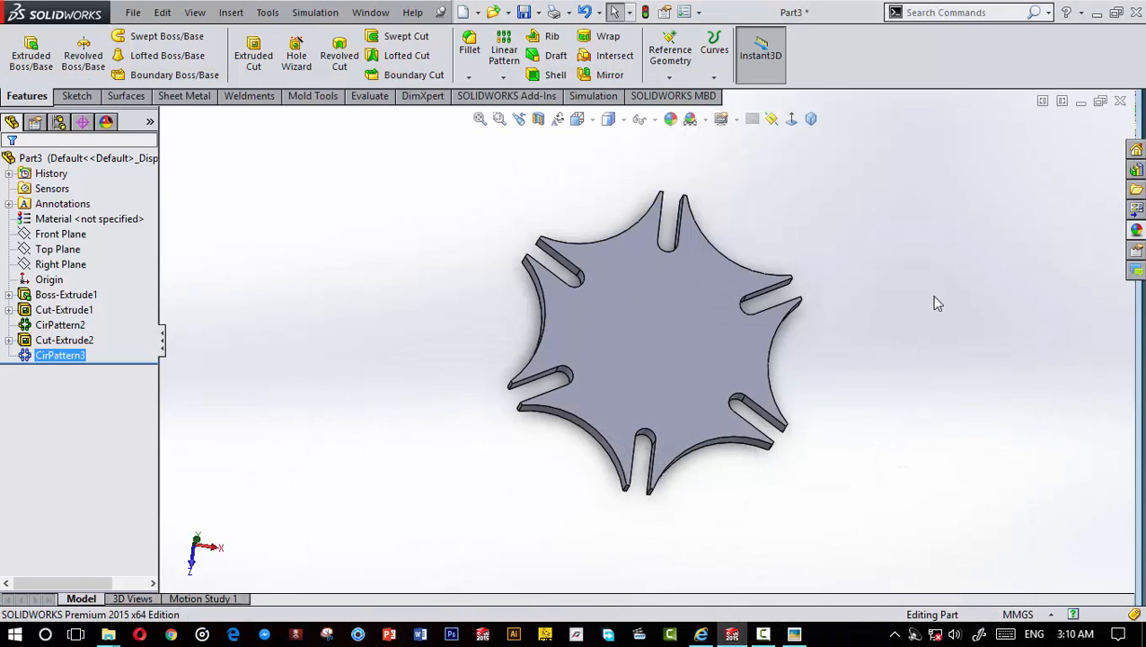
pyautogui.click(658, 332)
pyautogui.click(725, 278)
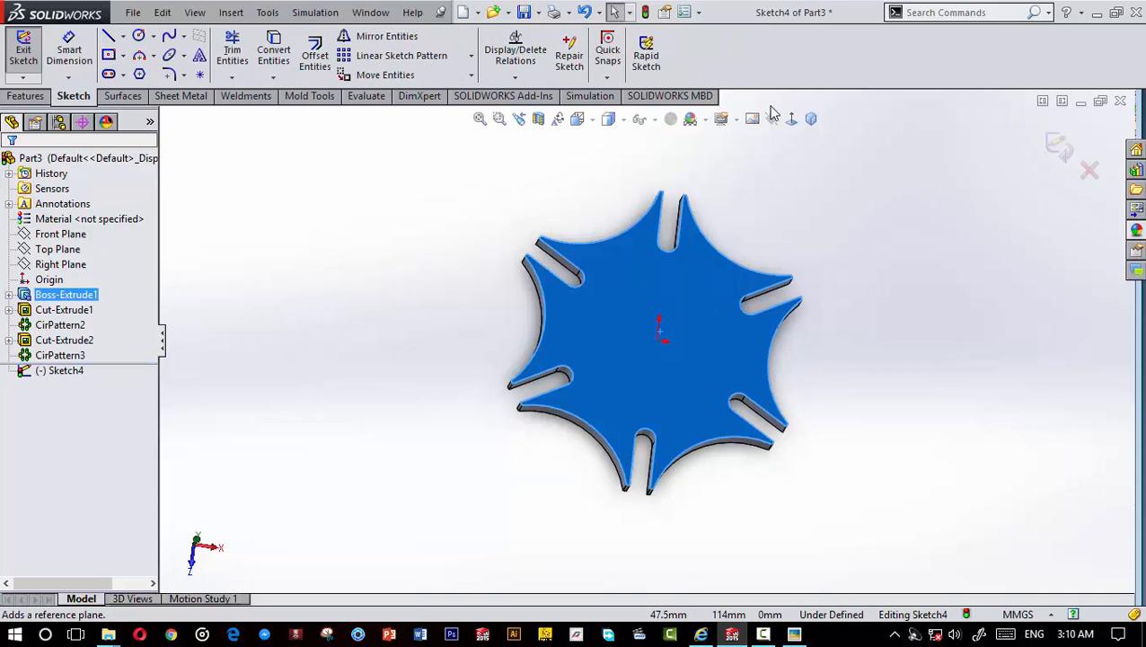
pyautogui.click(791, 119)
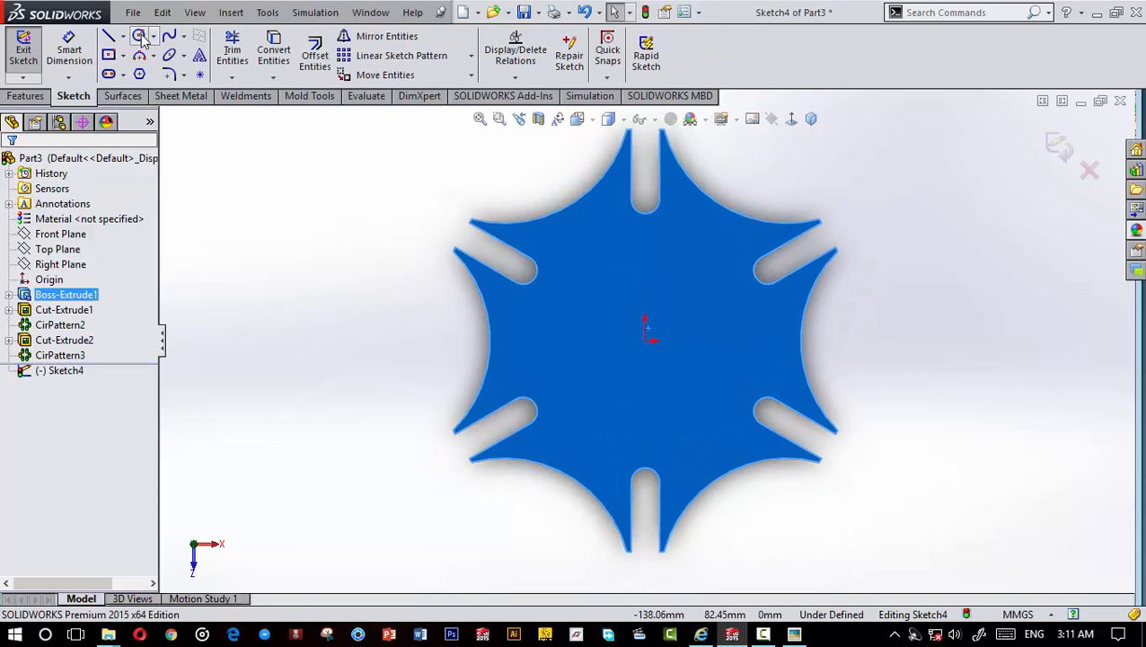
pyautogui.click(141, 36)
pyautogui.click(645, 339)
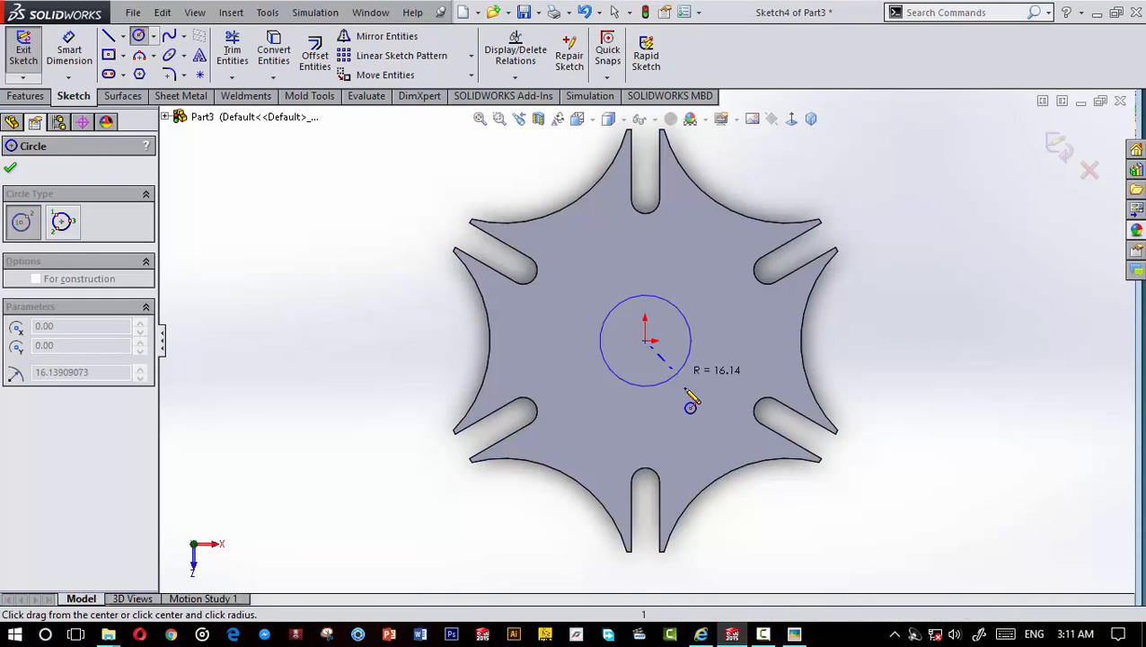
pyautogui.click(678, 377)
# Step: Dimension the centre circle's diameter as 20 mm
pyautogui.click(57, 43)
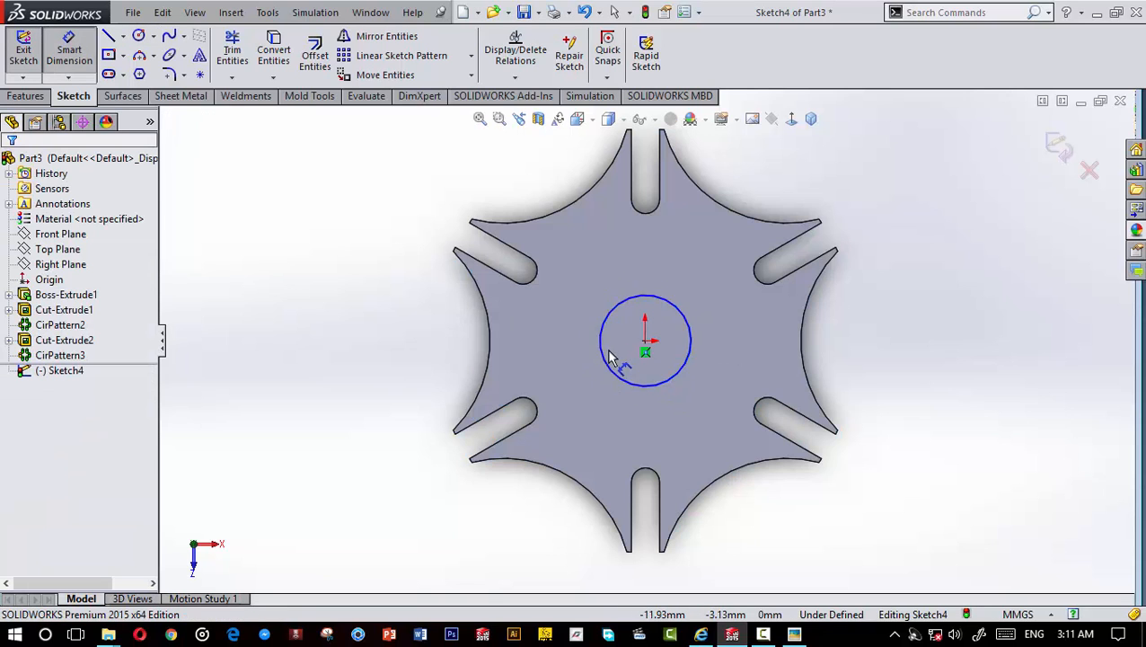
pyautogui.click(611, 352)
pyautogui.click(265, 356)
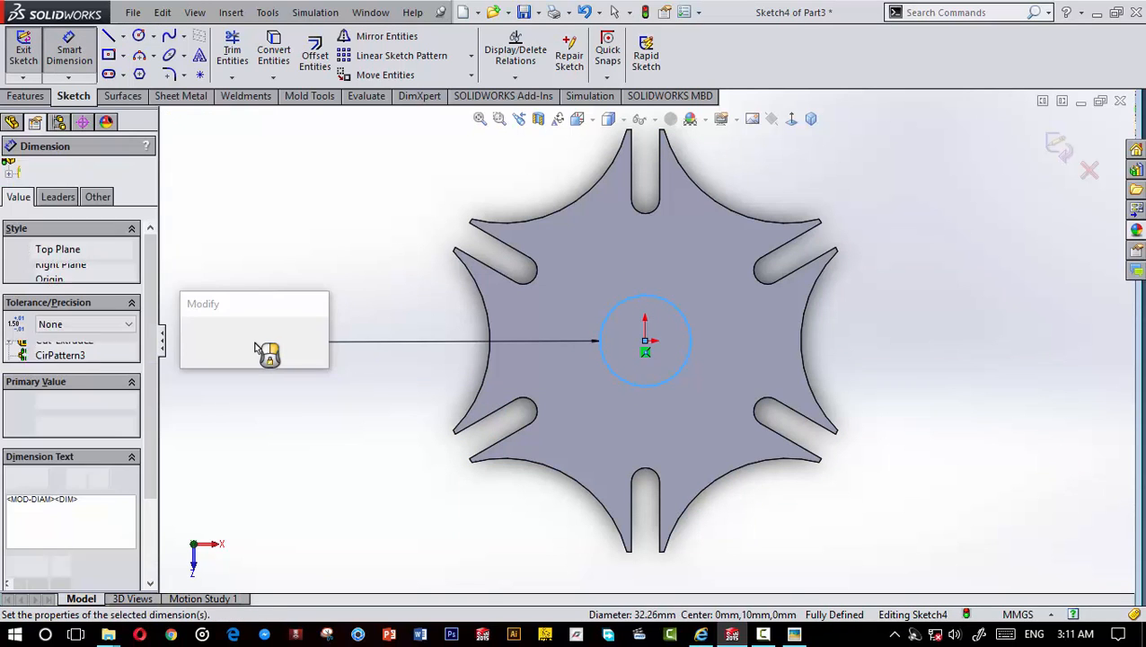
pyautogui.write('20')
pyautogui.press('Return')
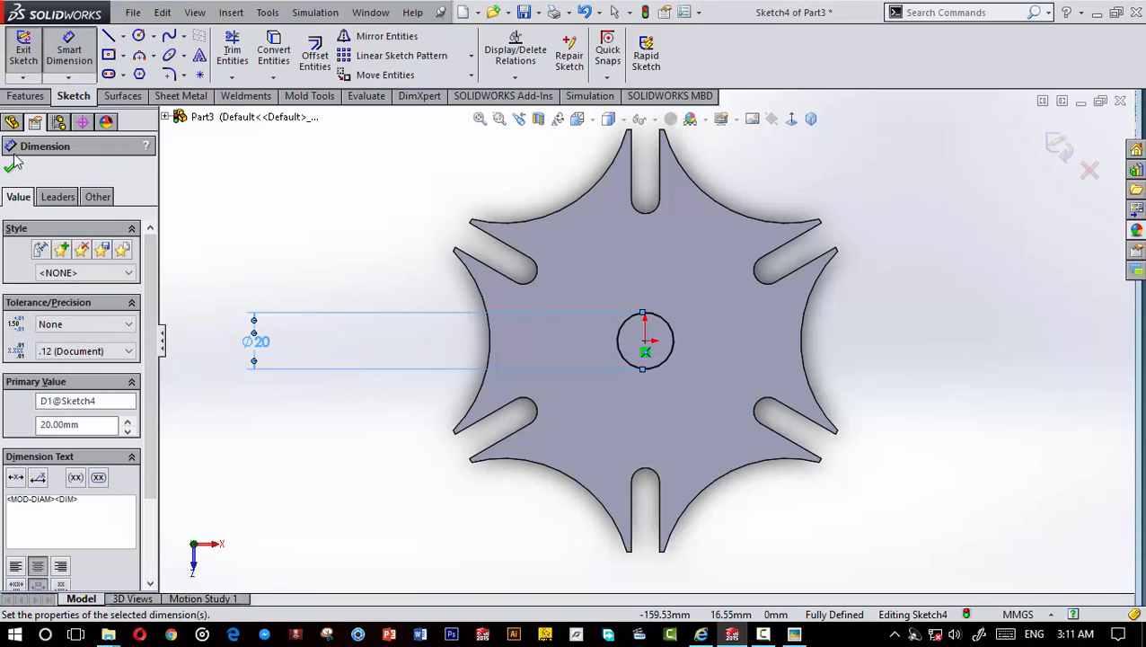
pyautogui.click(12, 170)
# Step: Cut the centre circle through the wheel with a Blind Extruded Cut 10 mm deep
pyautogui.click(25, 96)
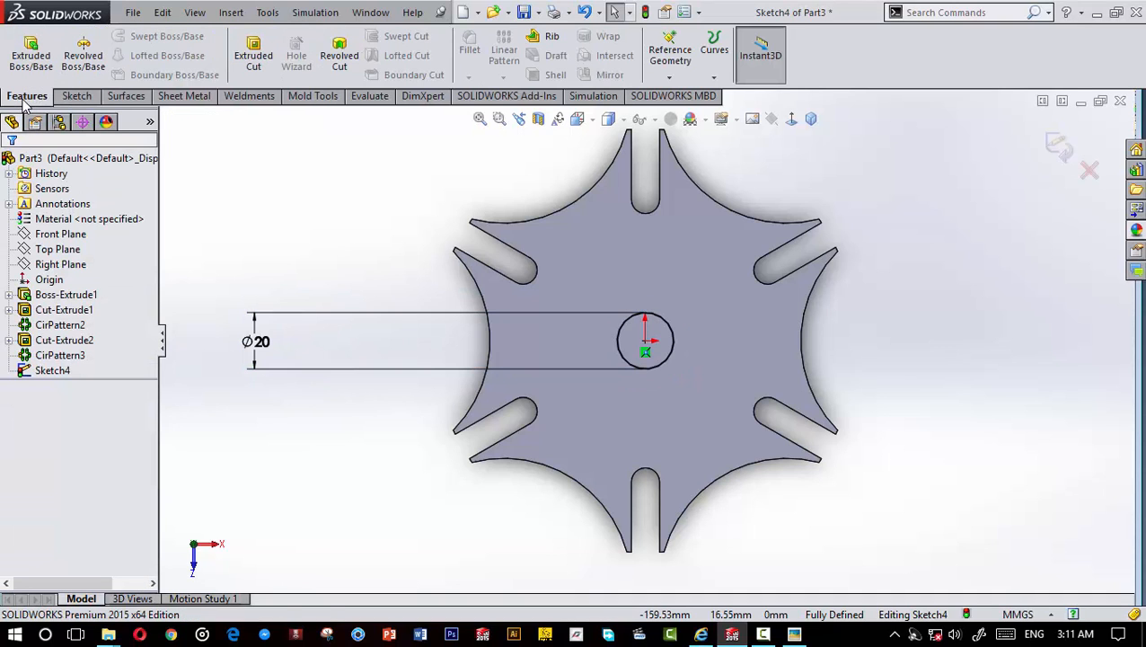
pyautogui.click(251, 56)
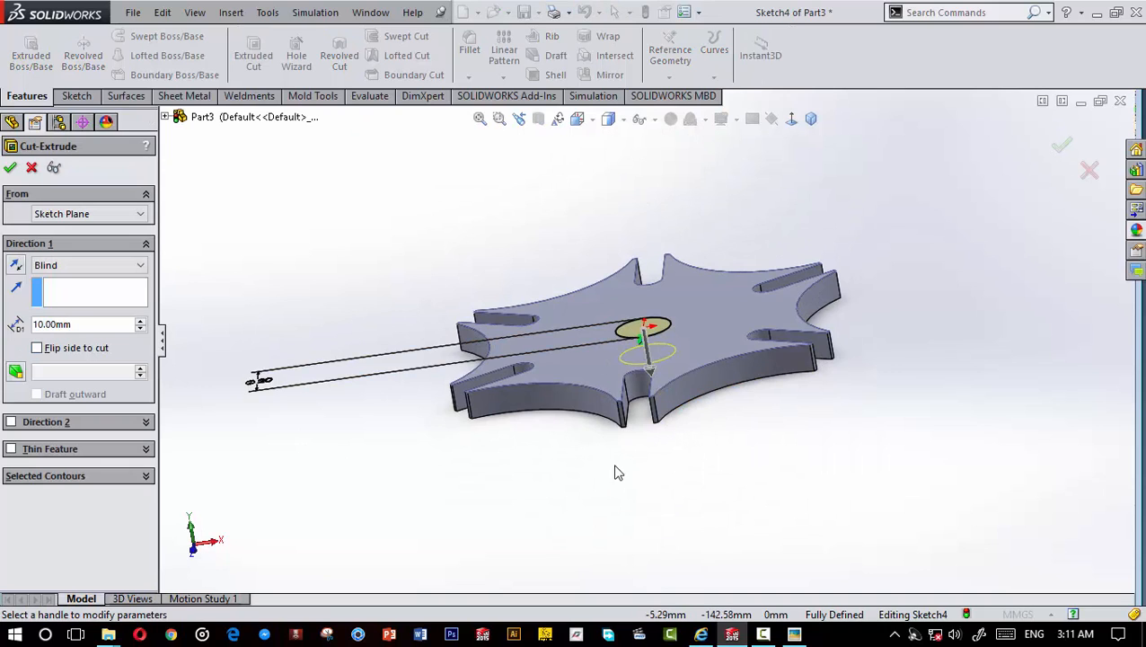
pyautogui.moveTo(616, 471); pyautogui.dragTo(685, 444, button='middle')
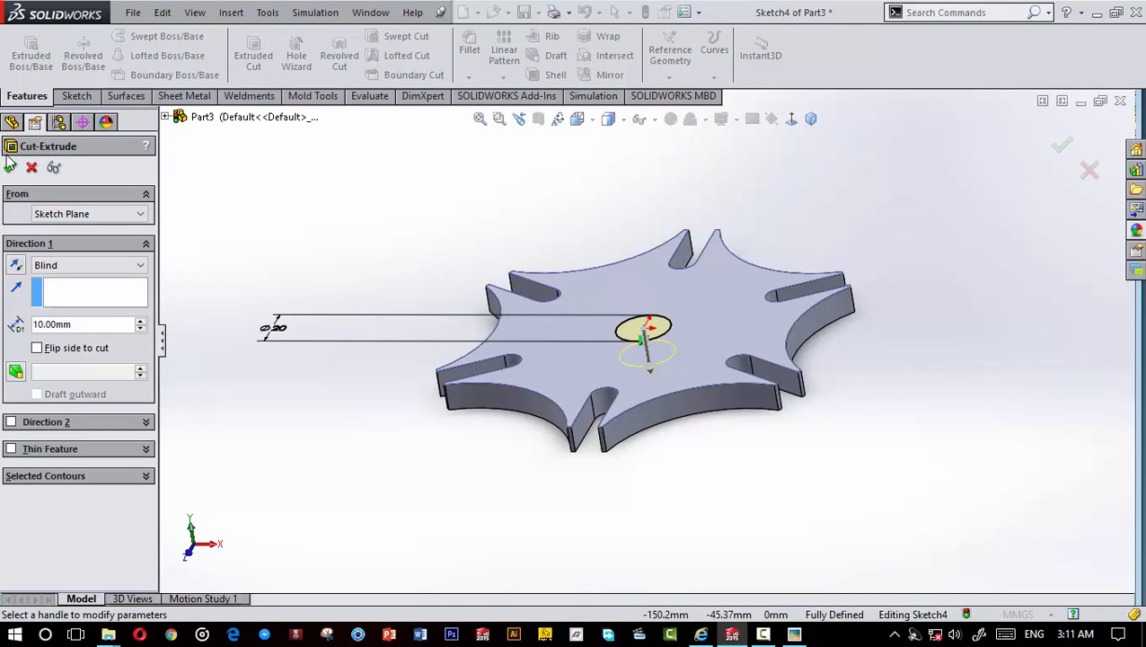
pyautogui.click(11, 168)
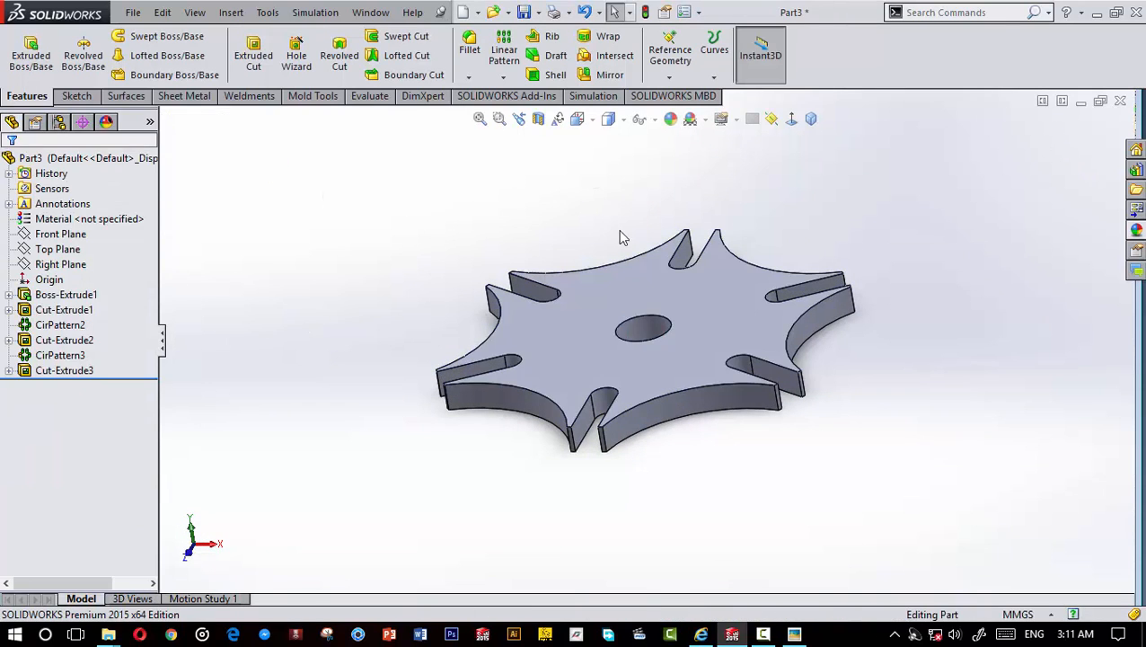
pyautogui.scroll(4, 632, 256)
pyautogui.scroll(-2, 709, 402)
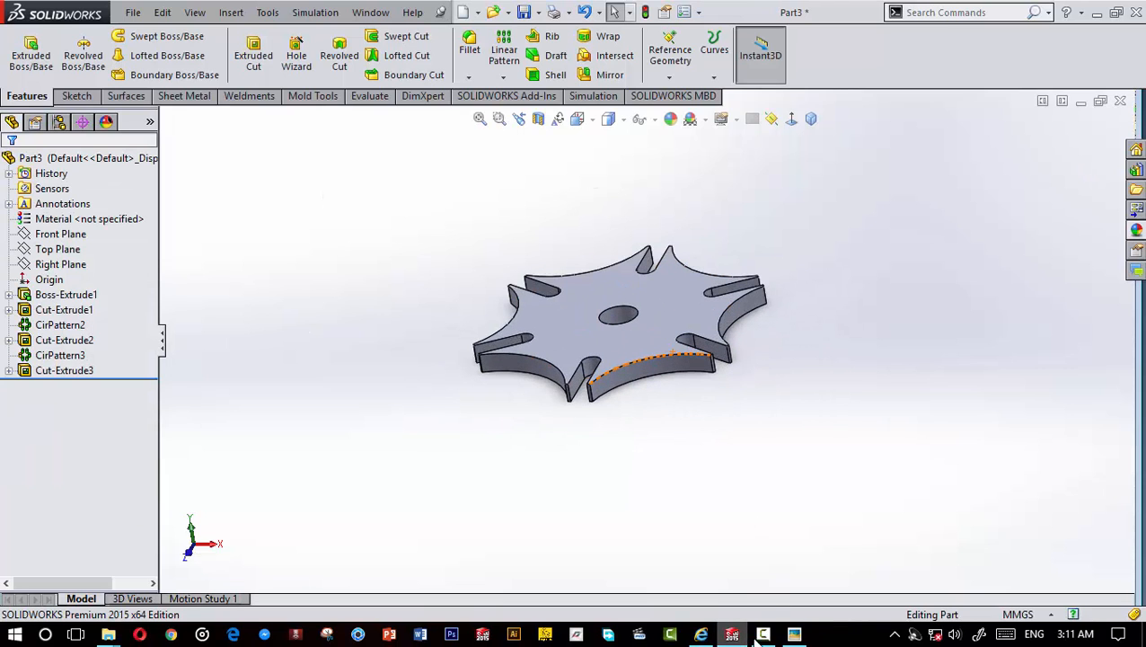
# Step: Check the wheel's colour in the Geneva mechanism reference image and apply a red appearance to the whole body
pyautogui.click(701, 634)
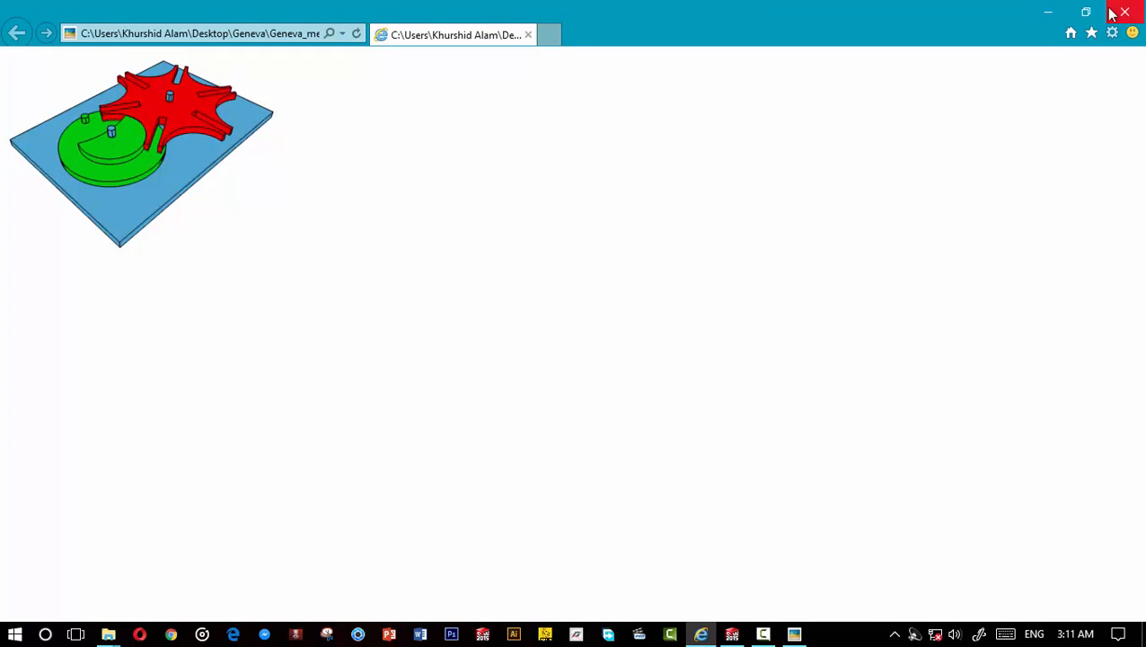
pyautogui.click(1048, 12)
pyautogui.click(696, 286)
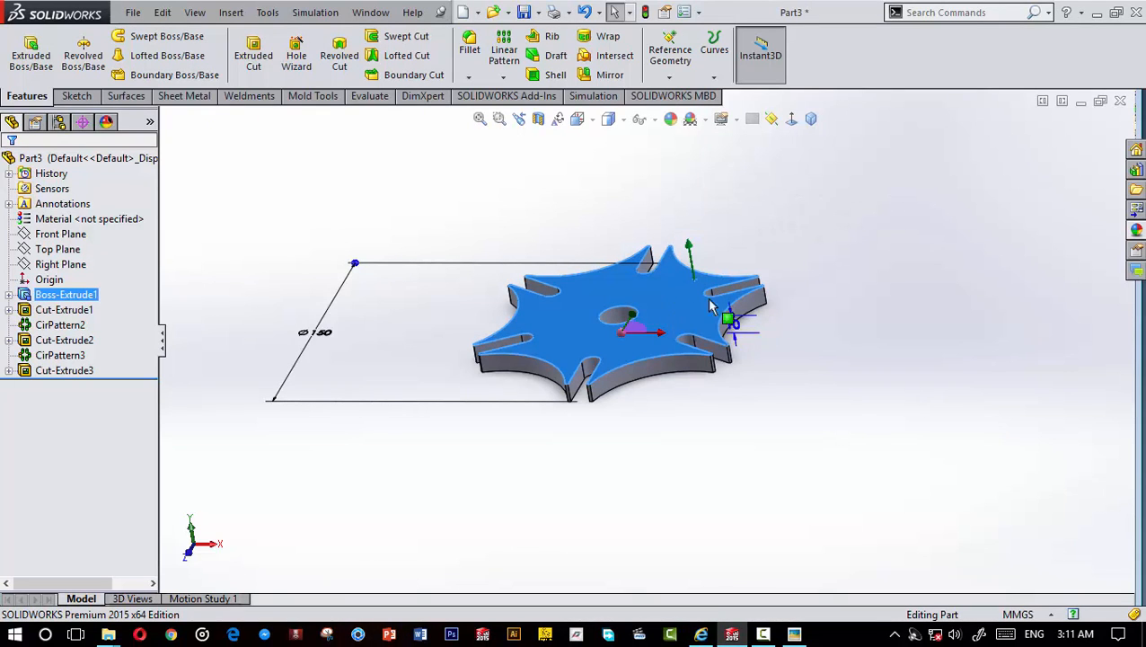
pyautogui.rightClick(687, 311)
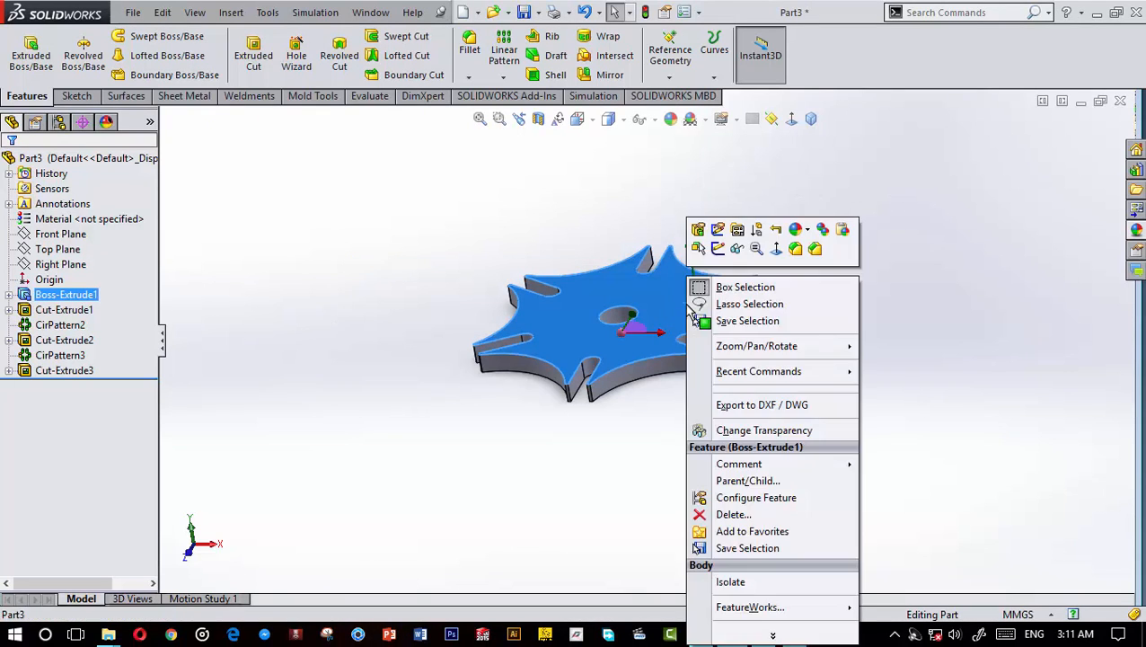
pyautogui.click(806, 231)
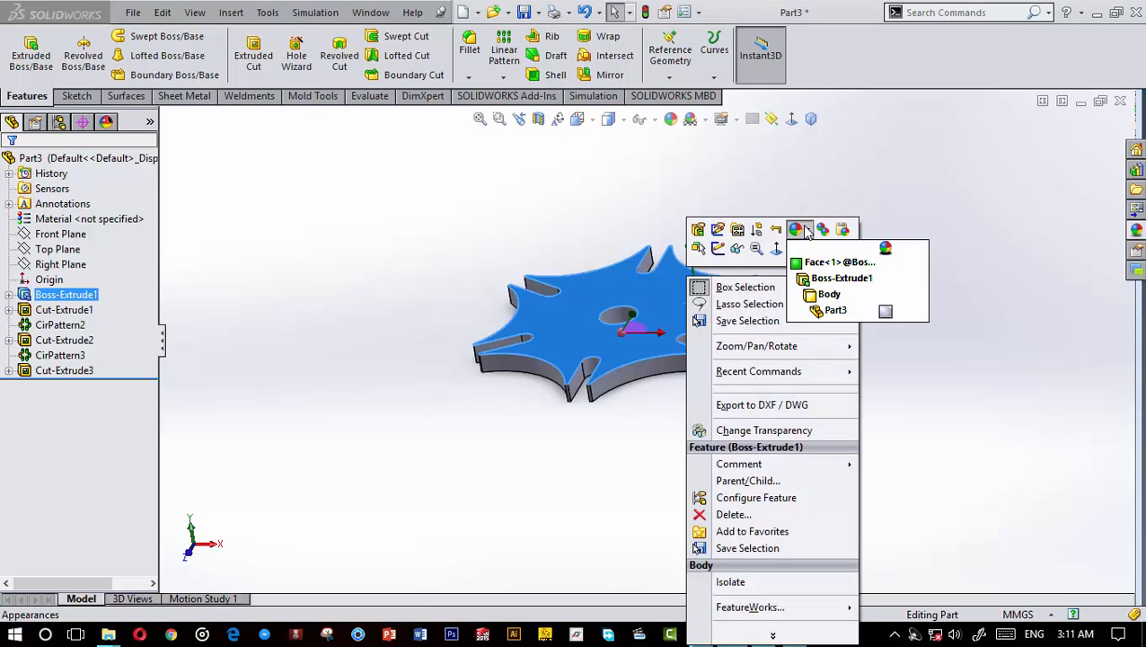
pyautogui.click(828, 295)
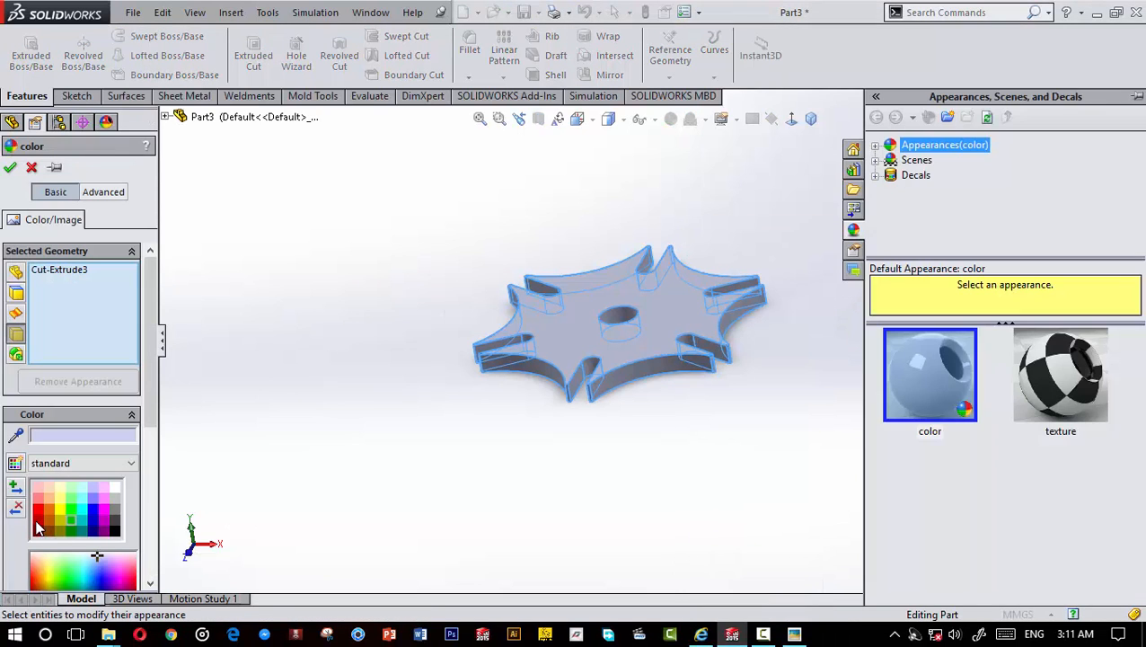
pyautogui.click(38, 510)
pyautogui.click(10, 169)
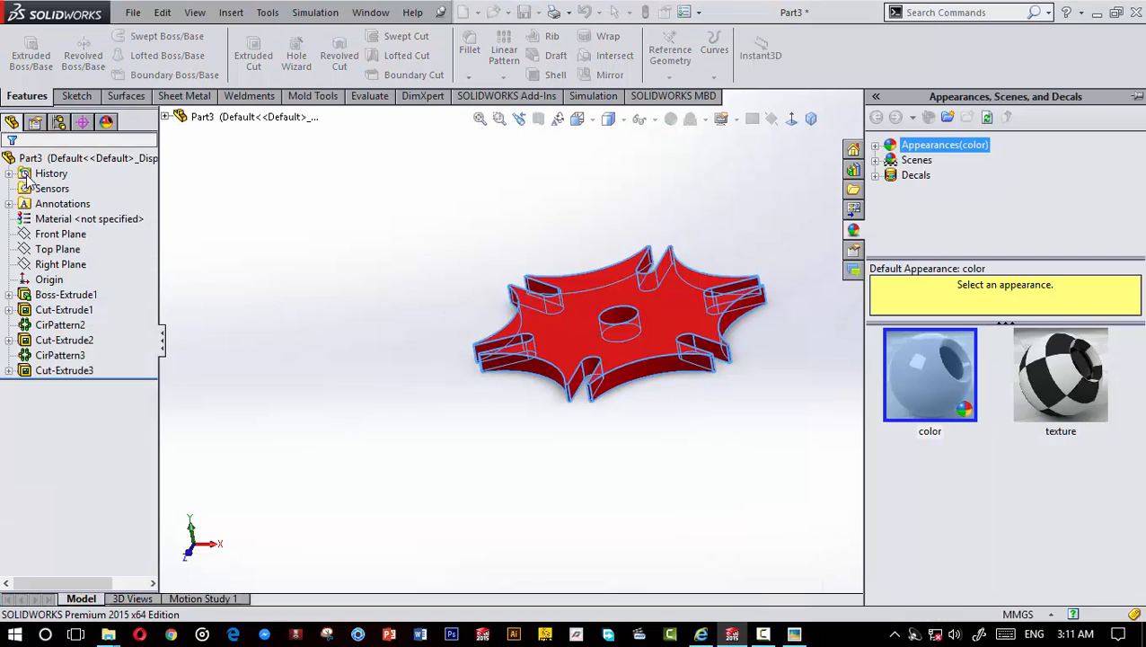
# Step: Save the wheel as Part3 in the assembly folder on the Desktop and close the part
pyautogui.scroll(3, 512, 281)
pyautogui.scroll(-2, 649, 269)
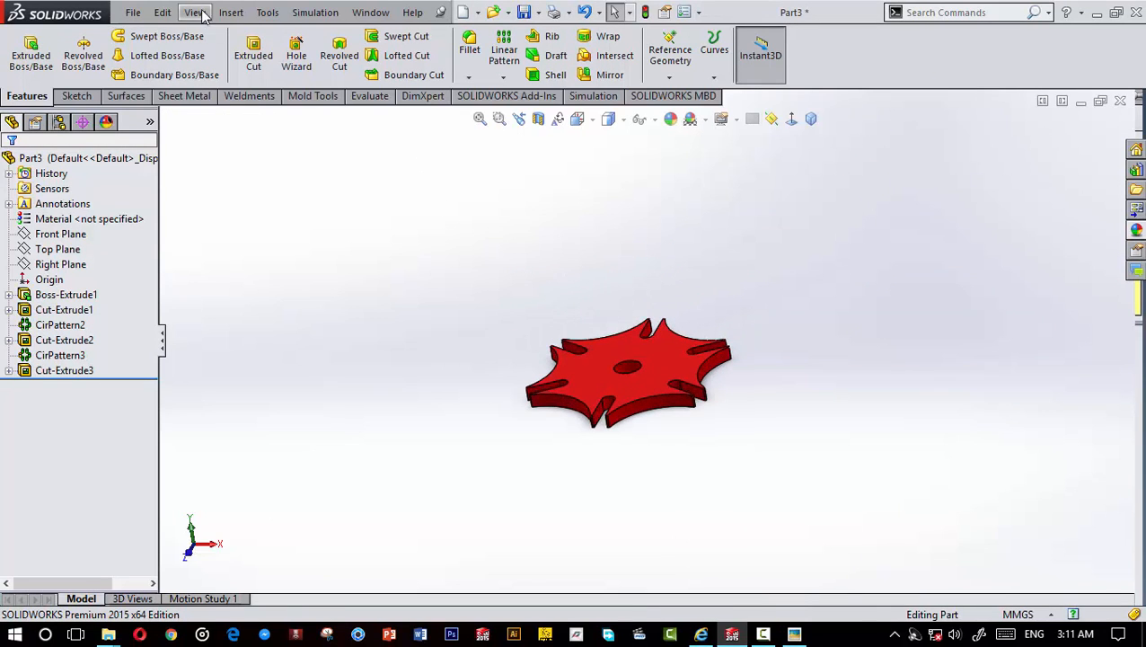
pyautogui.click(133, 12)
pyautogui.click(160, 149)
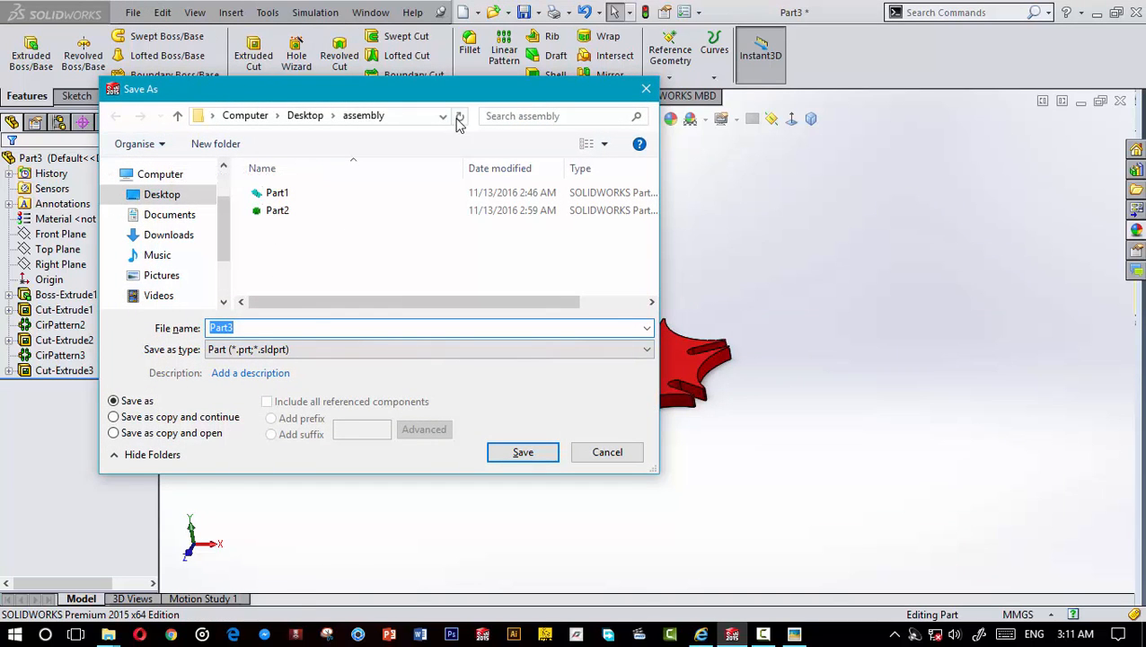
pyautogui.click(526, 454)
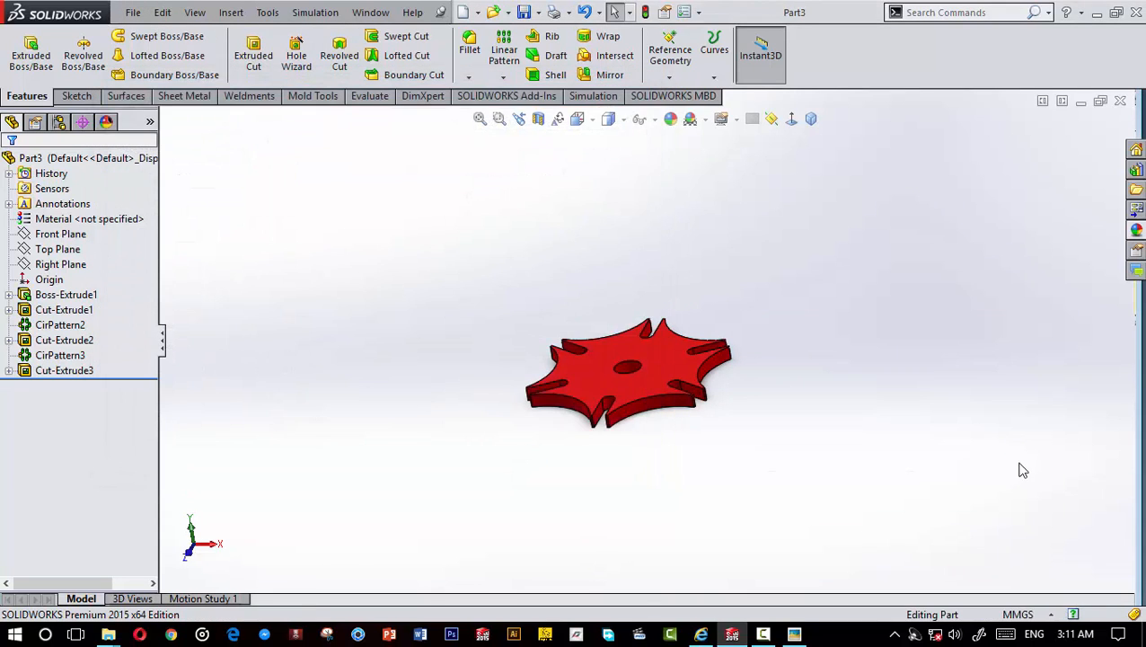
pyautogui.click(1121, 101)
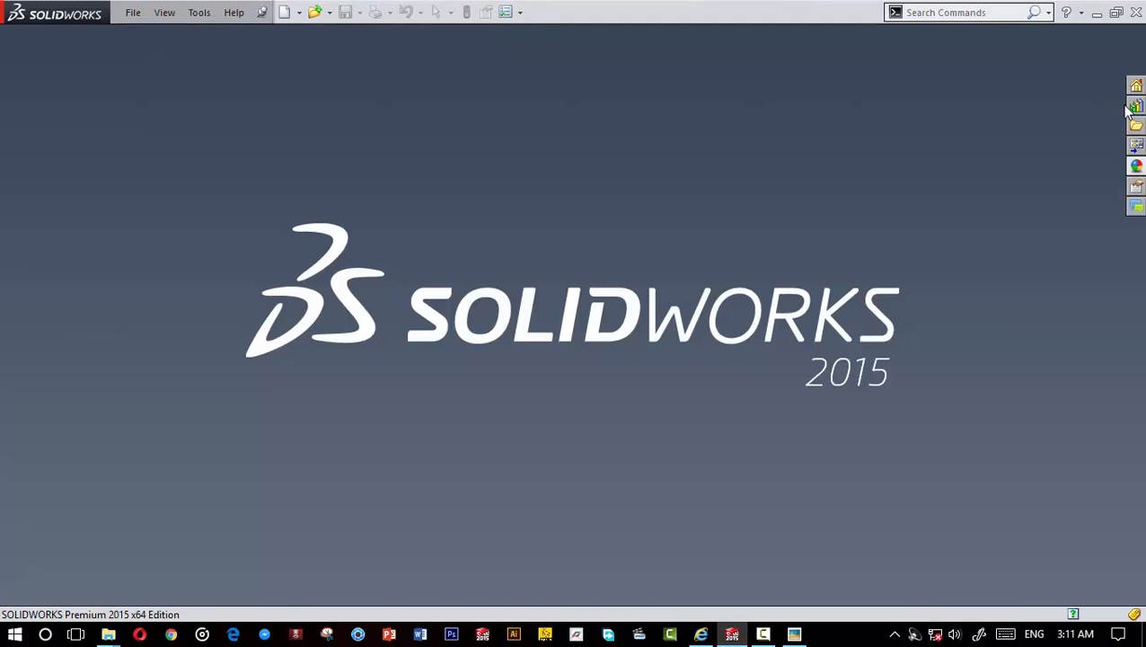
# Step: Check the Geneva mechanism reference image for how the parts fit together
pyautogui.click(794, 635)
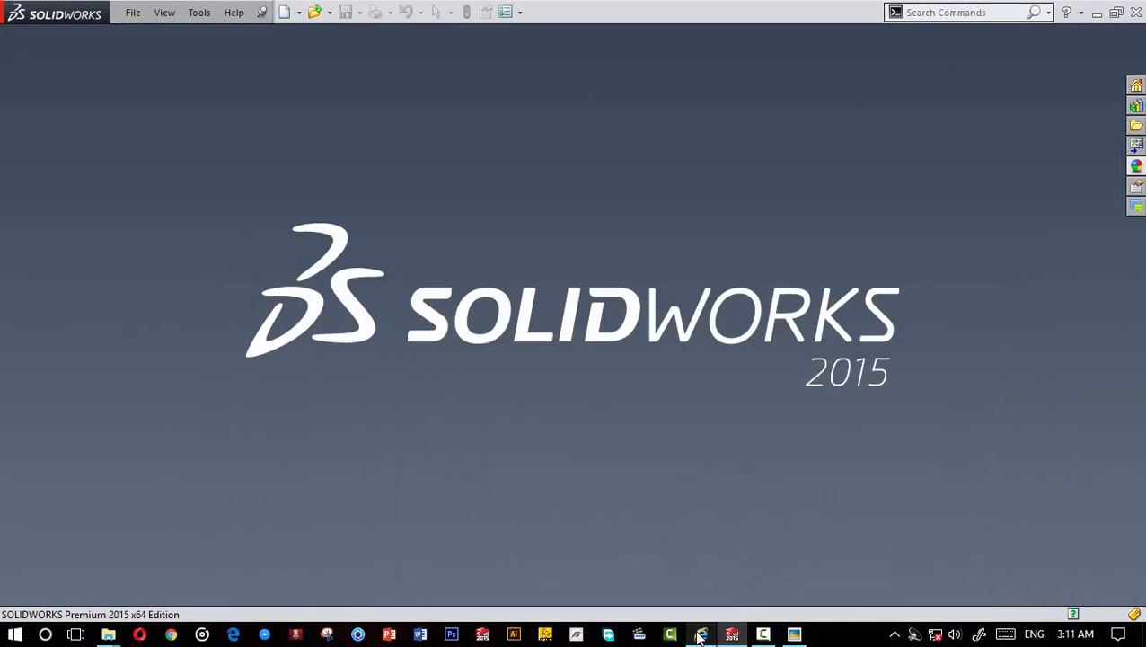
pyautogui.click(700, 634)
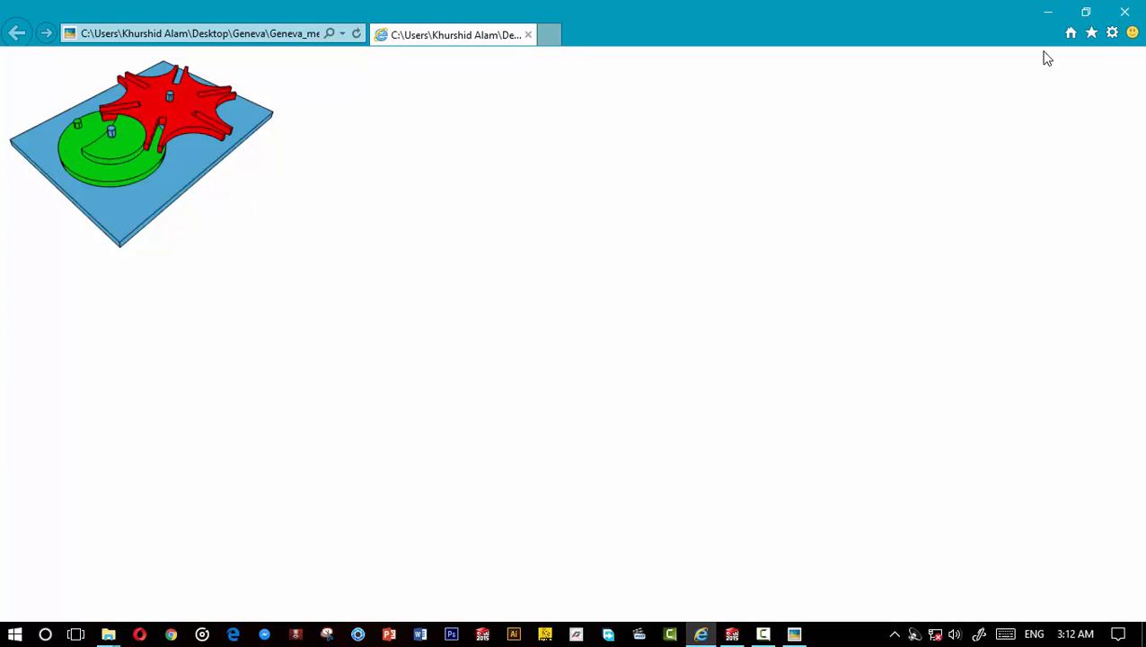
pyautogui.click(1047, 11)
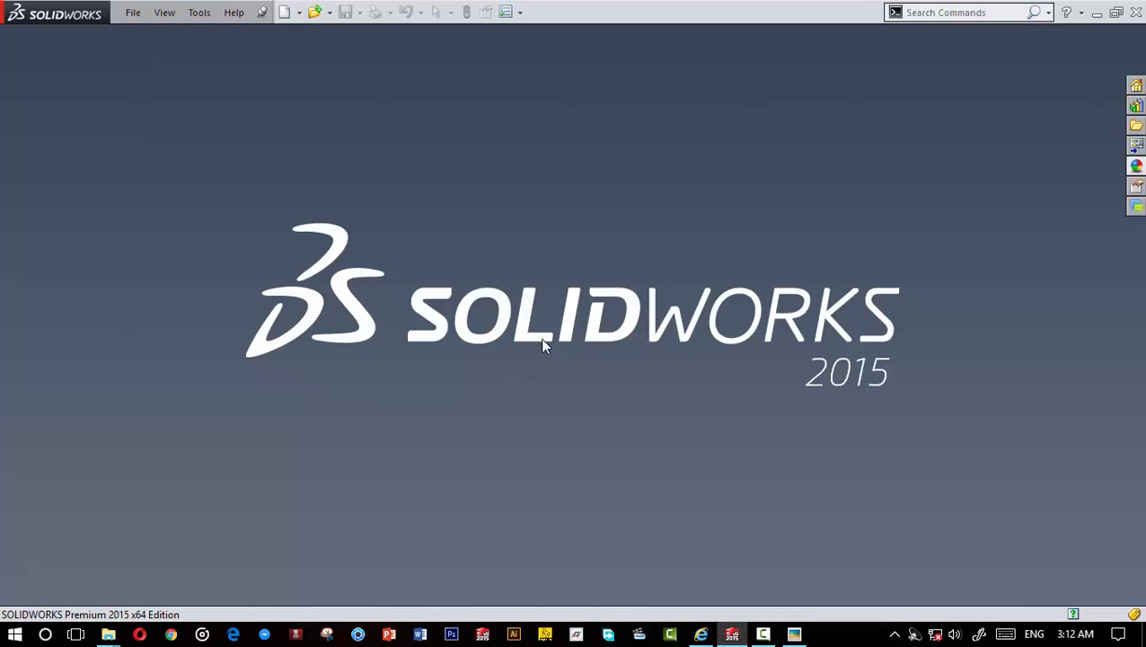
# Step: Create a new assembly document and dismiss the initial component insertion
pyautogui.click(284, 12)
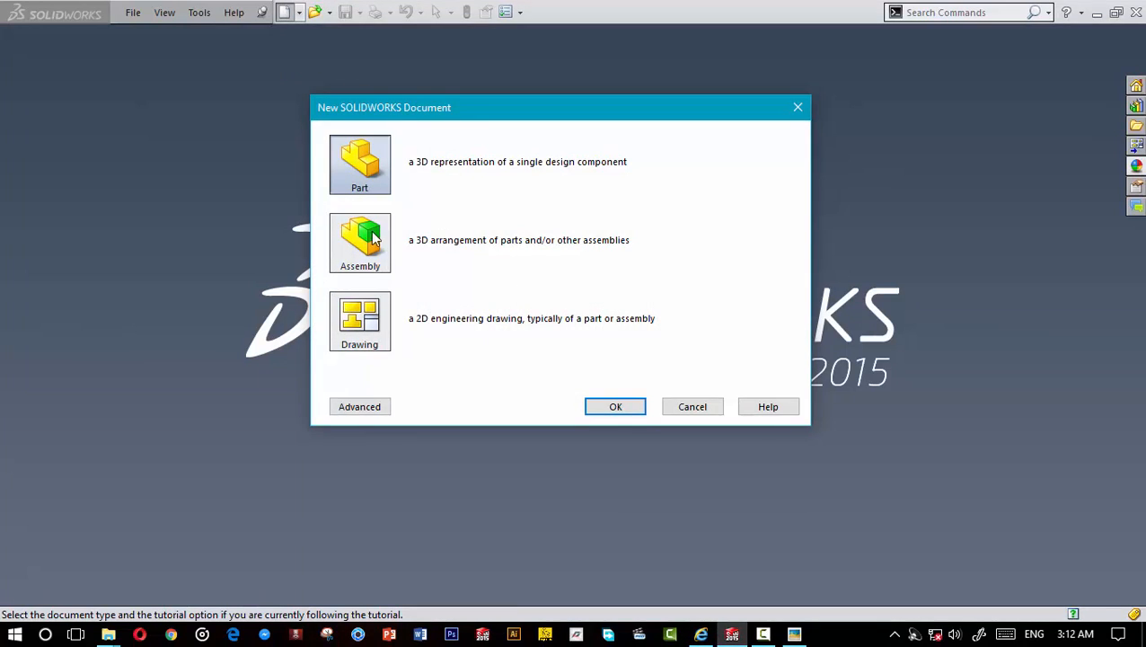
pyautogui.click(368, 241)
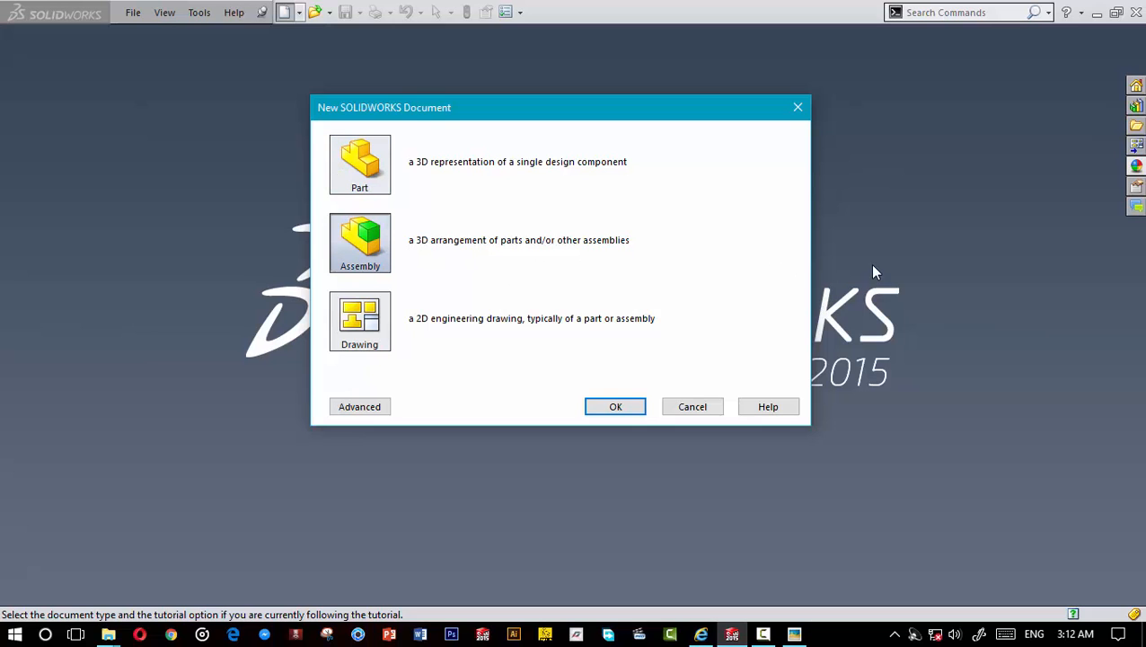
pyautogui.click(618, 406)
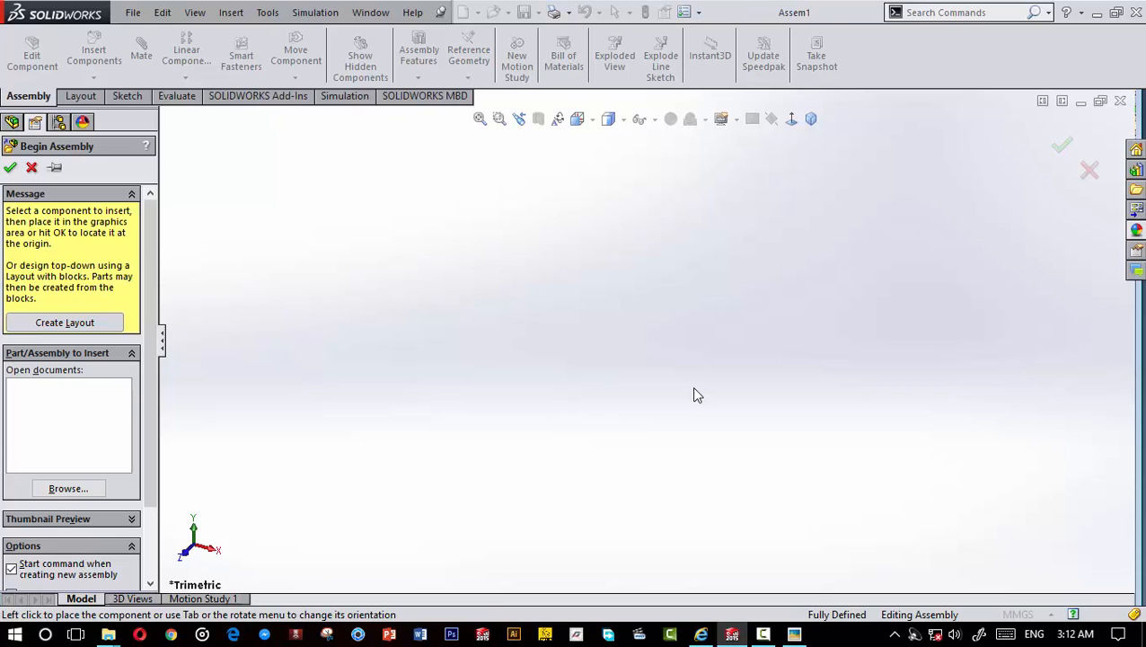
pyautogui.click(31, 167)
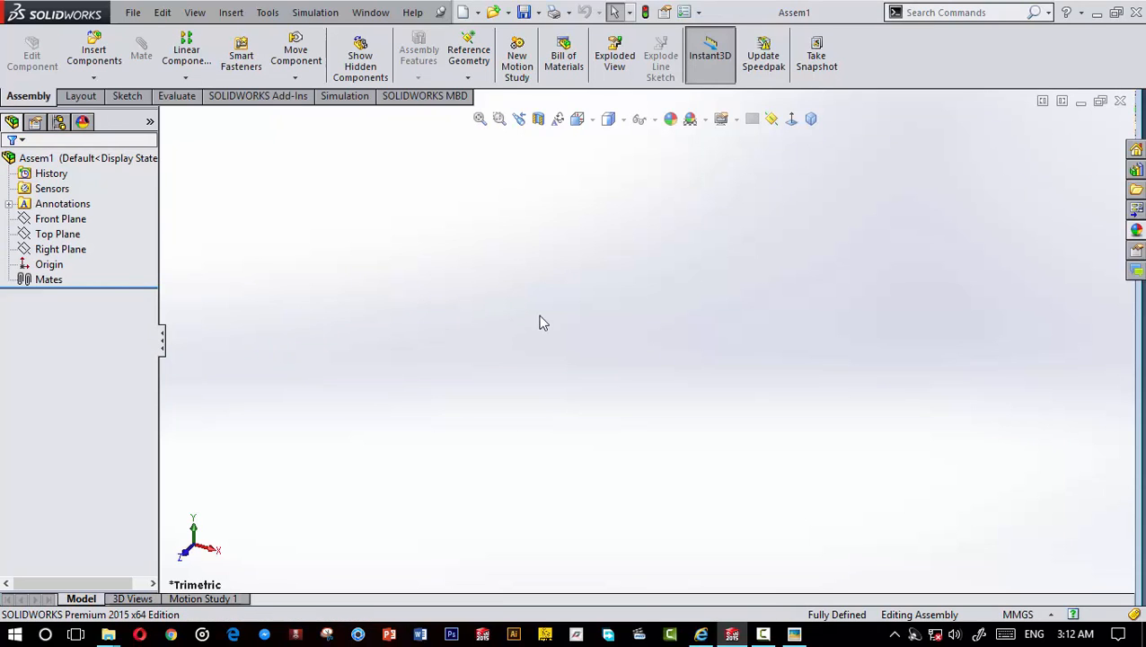
# Step: Insert Part1, the base plate with two pins, from the assembly folder on the Desktop and place it in the assembly
pyautogui.click(95, 77)
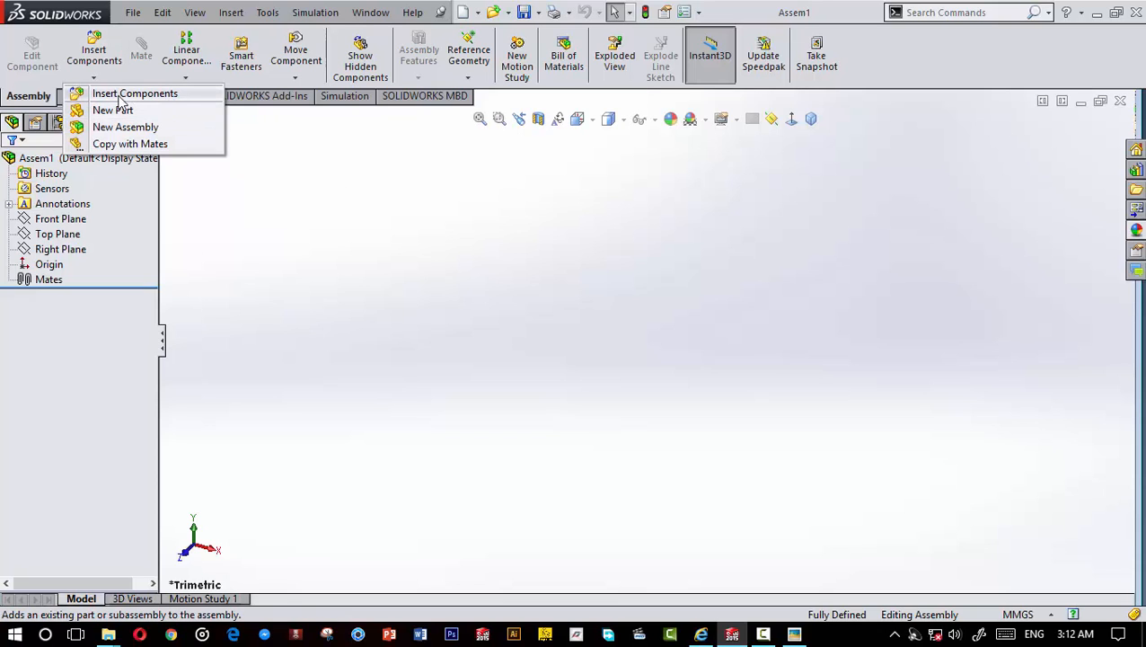
pyautogui.click(145, 95)
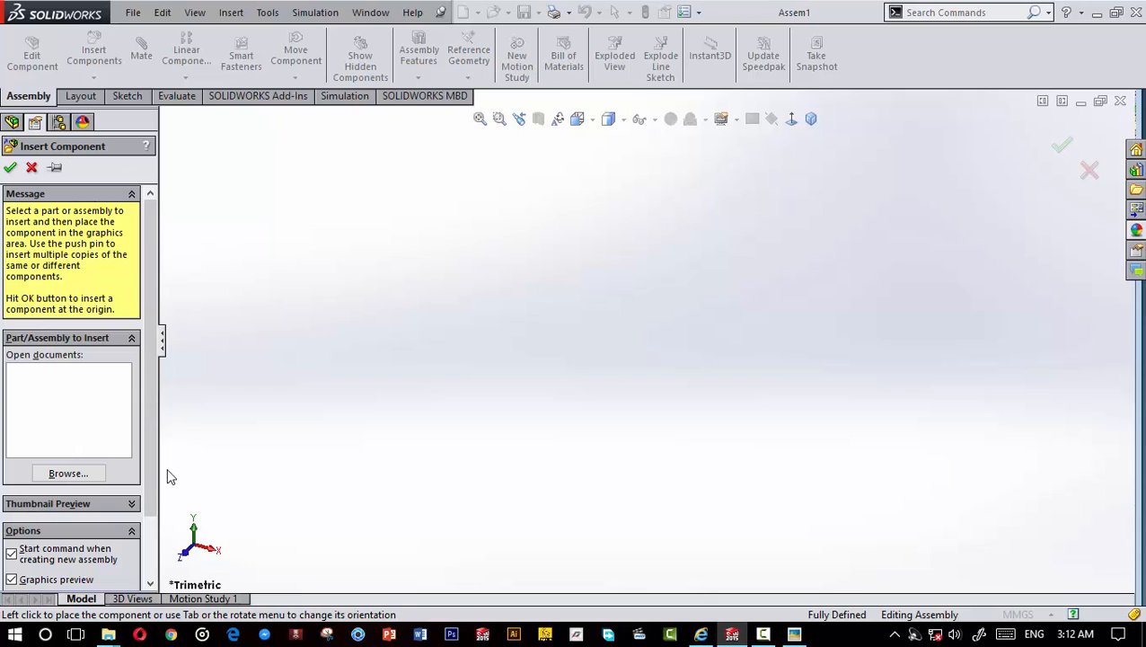
pyautogui.click(79, 474)
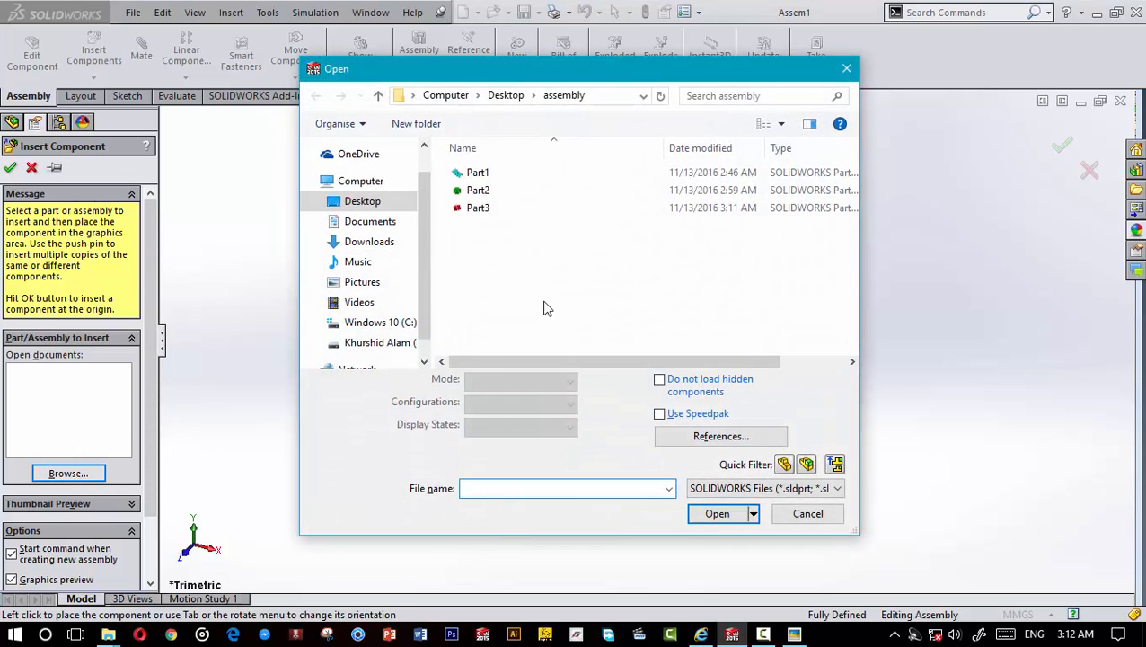
pyautogui.click(528, 178)
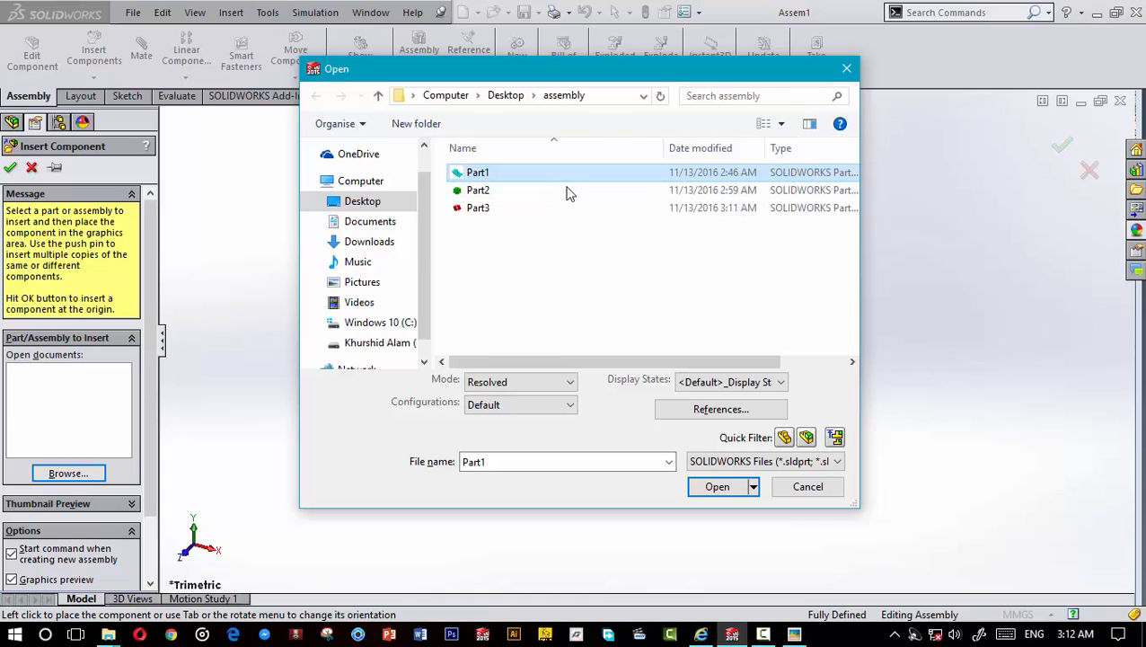
pyautogui.click(641, 280)
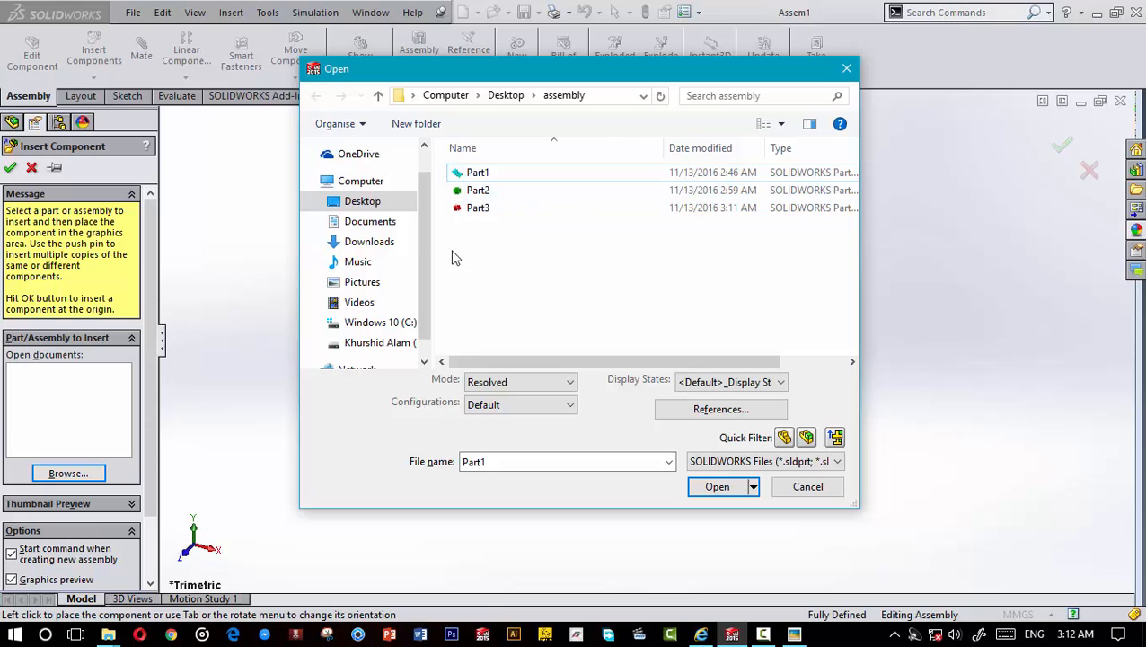
pyautogui.click(526, 176)
pyautogui.click(711, 489)
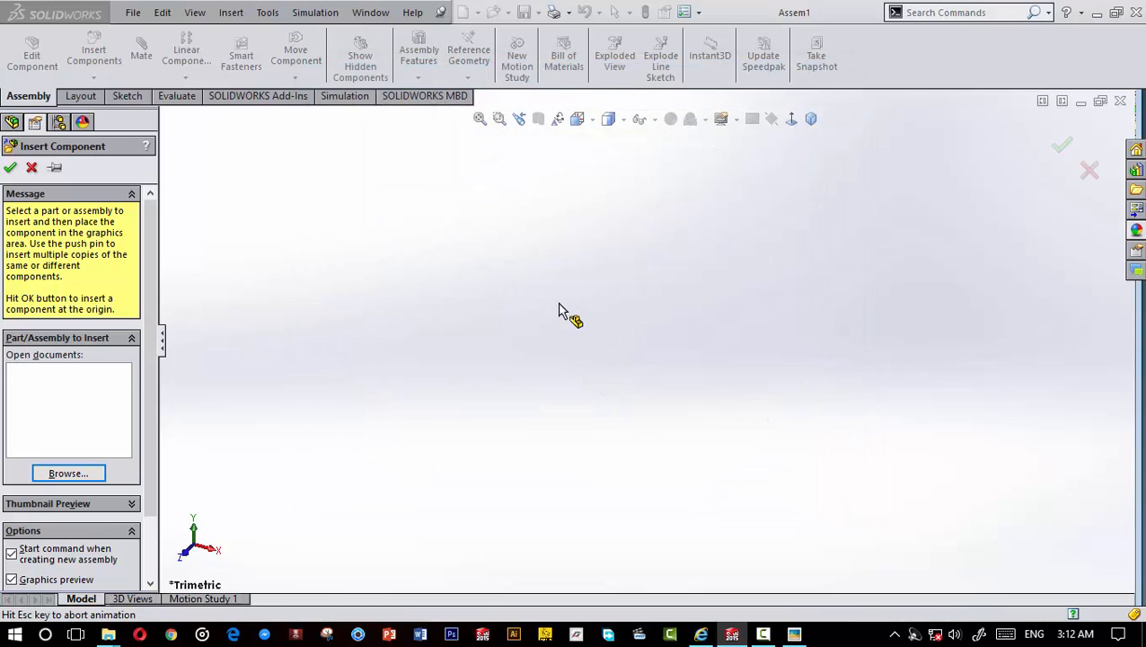
pyautogui.click(537, 336)
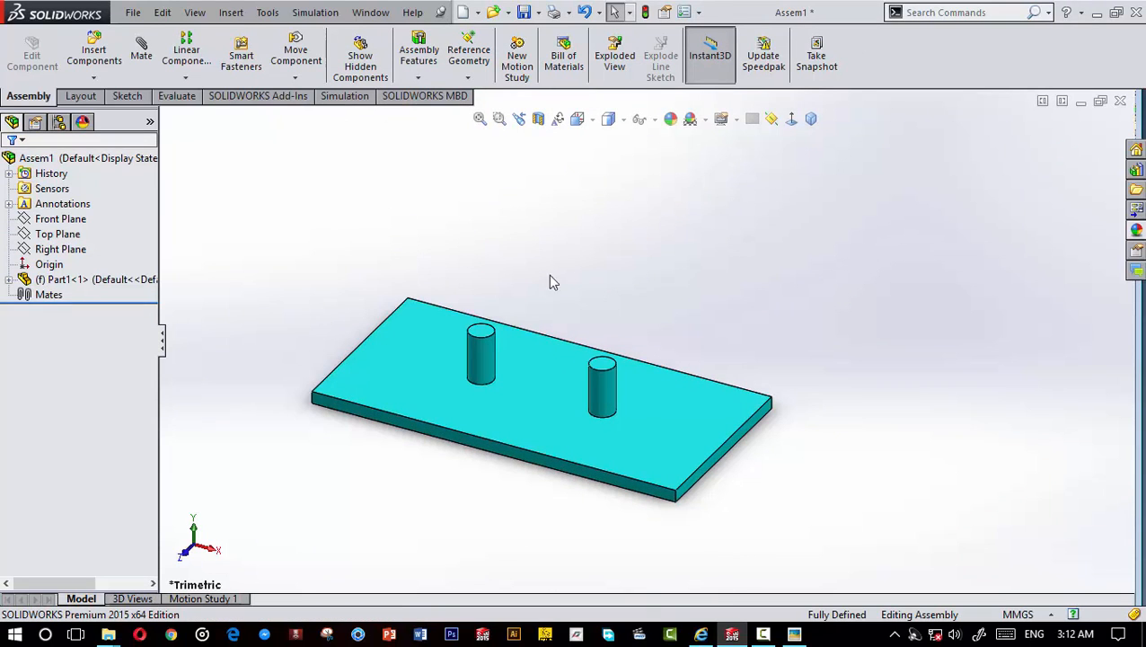
pyautogui.scroll(3, 504, 383)
pyautogui.scroll(-3, 469, 419)
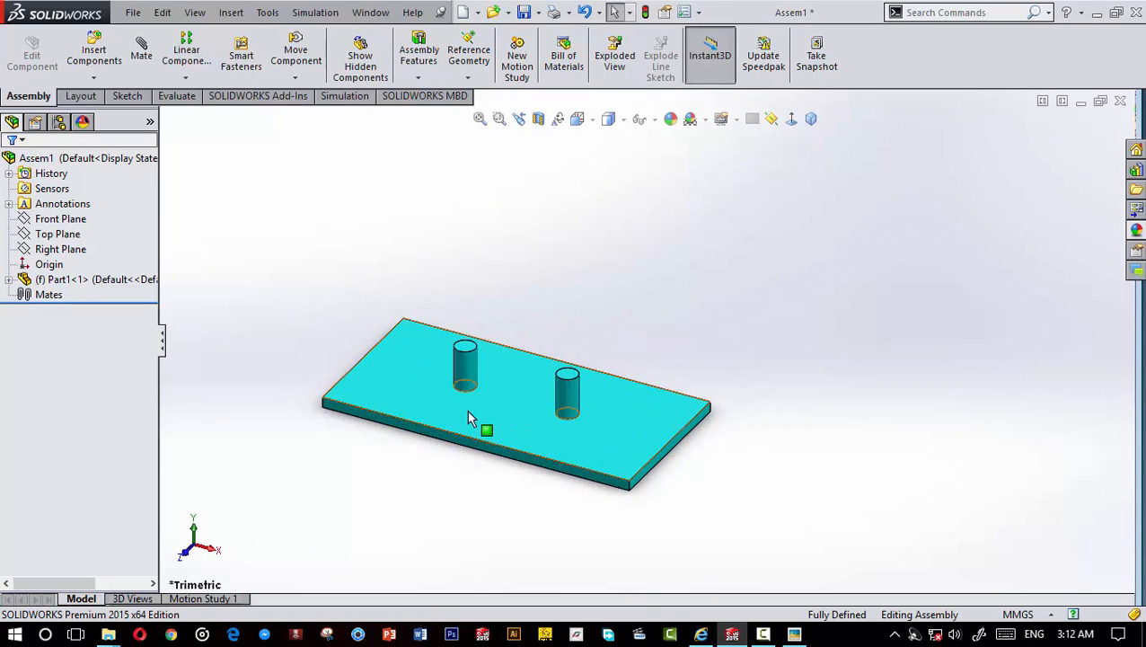
# Step: Try to mate the fixed base plate's bottom face to the assembly's Top Plane
pyautogui.click(144, 55)
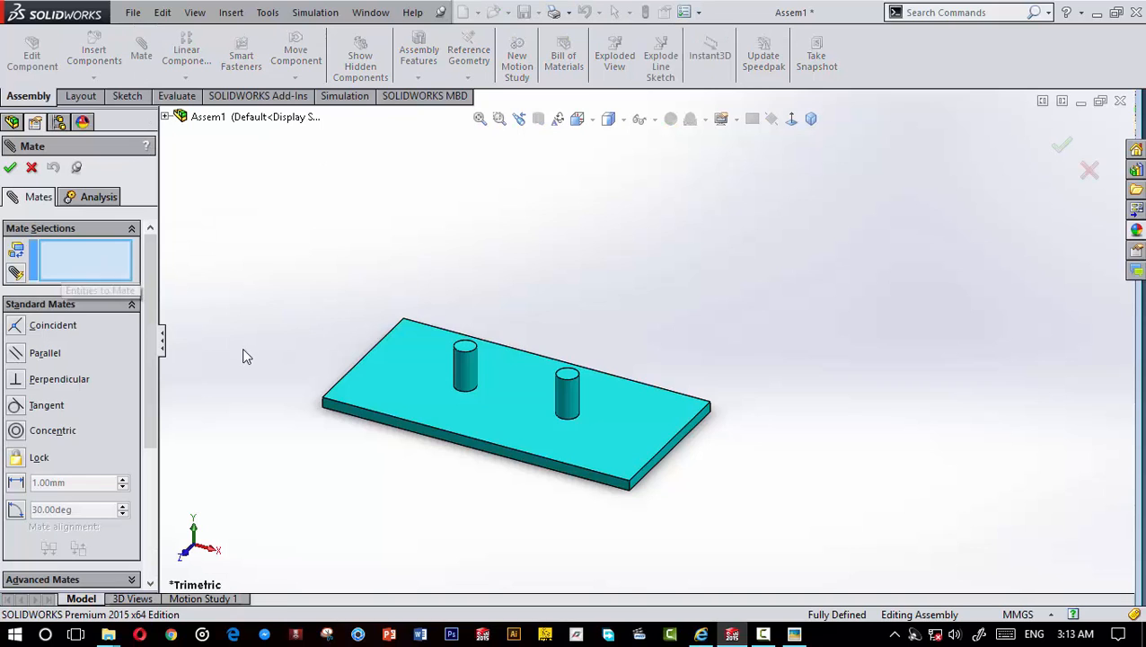
pyautogui.click(165, 116)
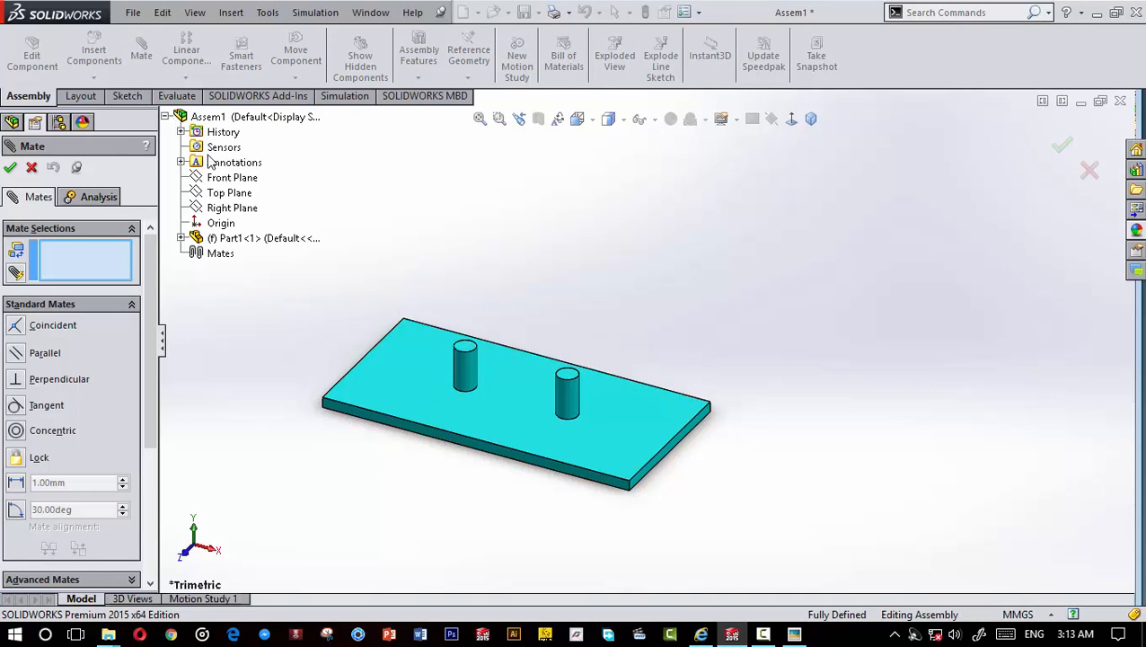
pyautogui.click(229, 192)
pyautogui.moveTo(331, 282); pyautogui.dragTo(429, 452, button='middle')
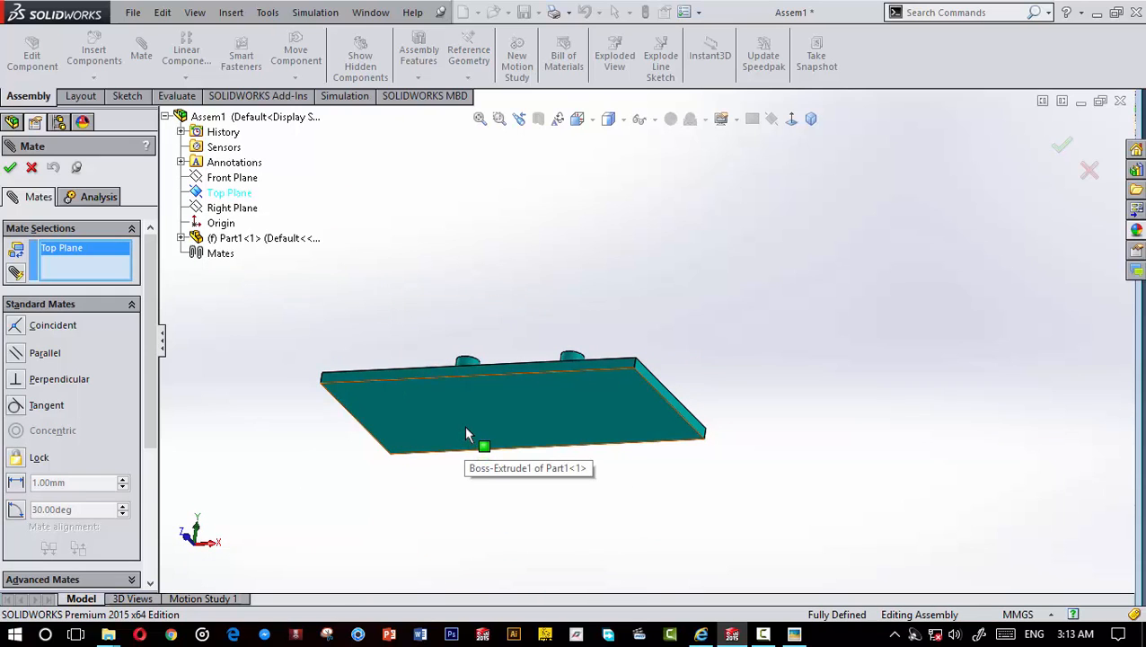
pyautogui.click(465, 434)
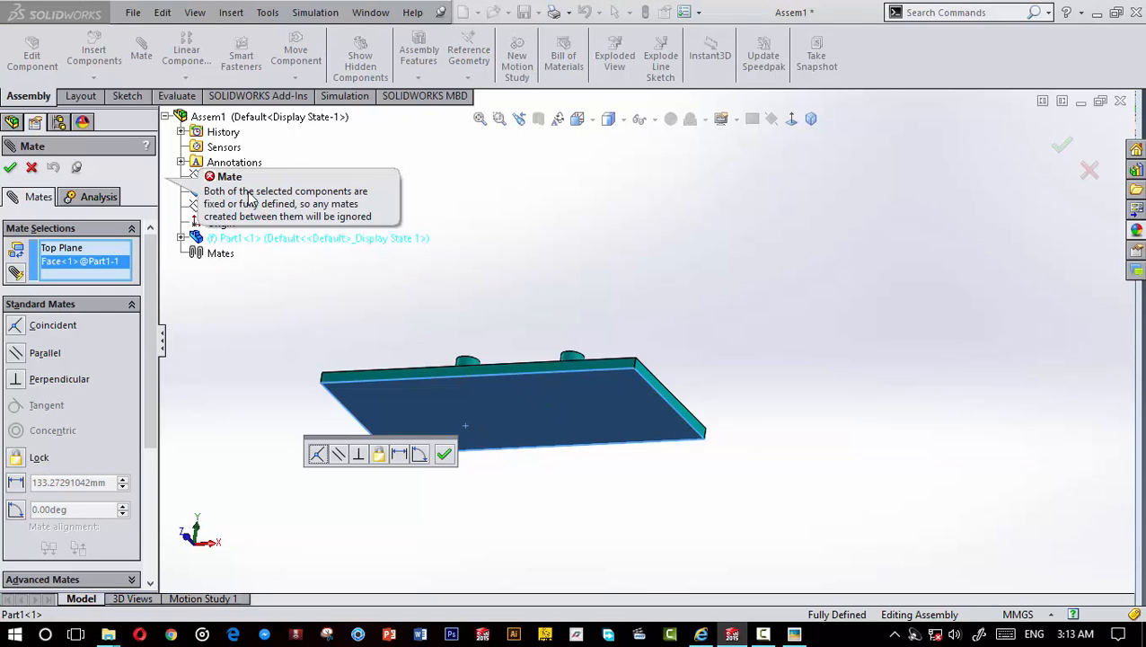
pyautogui.click(33, 170)
# Step: Float the base plate Part1 so that it is no longer fixed in the assembly
pyautogui.scroll(4, 692, 328)
pyautogui.moveTo(593, 346); pyautogui.dragTo(598, 495, button='middle')
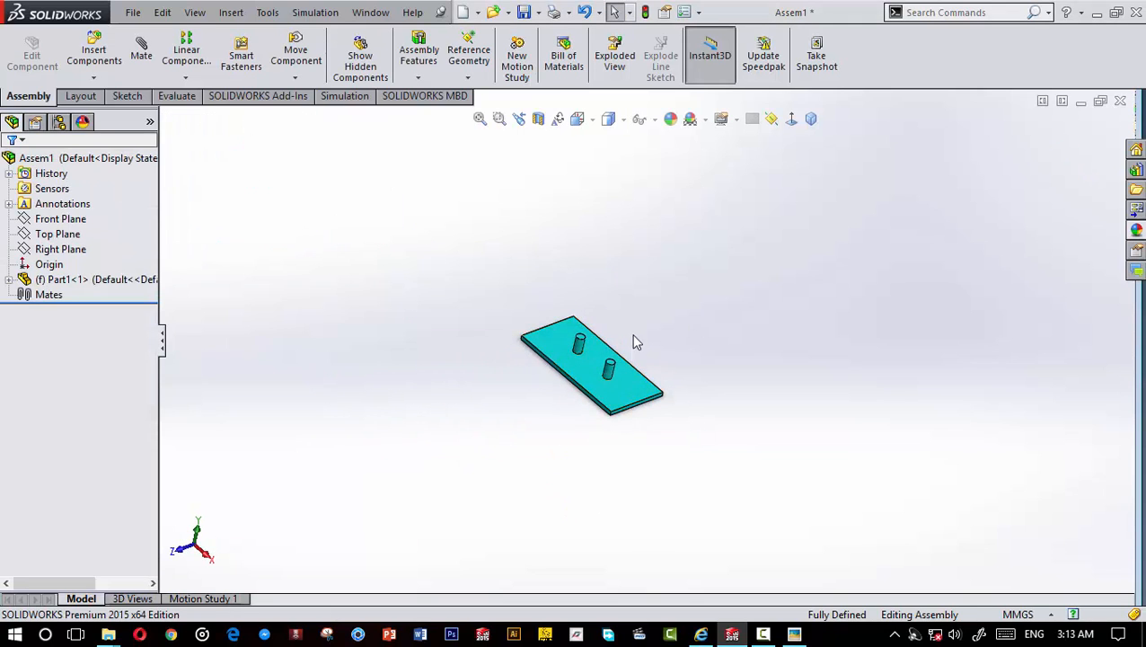
pyautogui.scroll(-3, 634, 340)
pyautogui.moveTo(729, 528); pyautogui.dragTo(683, 502, button='middle')
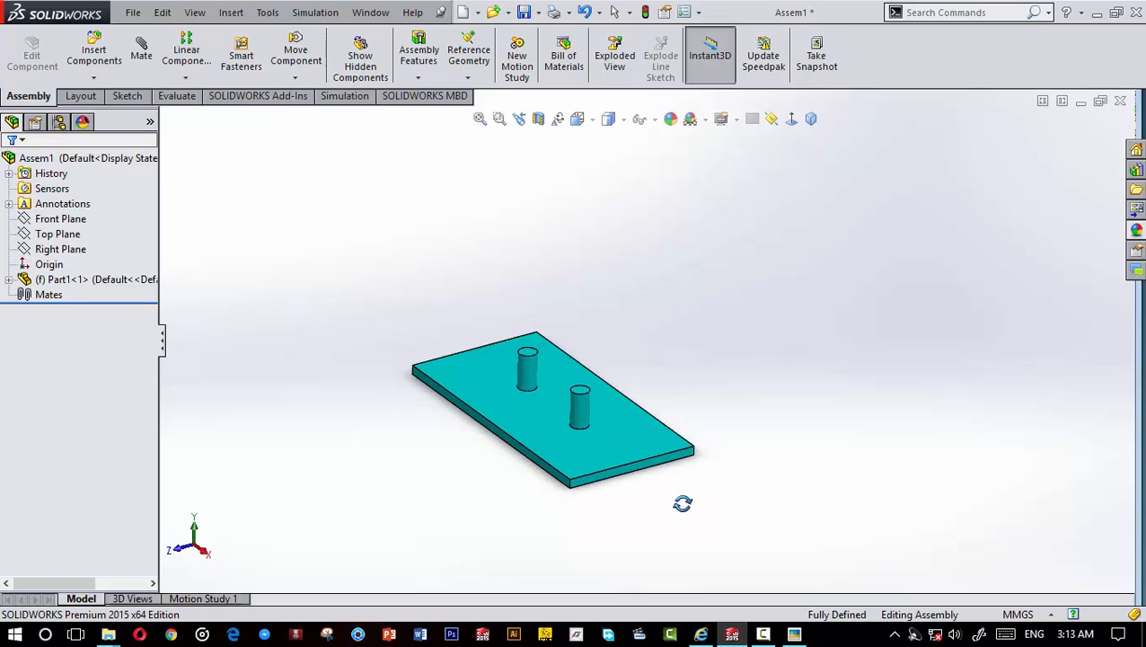
pyautogui.rightClick(526, 422)
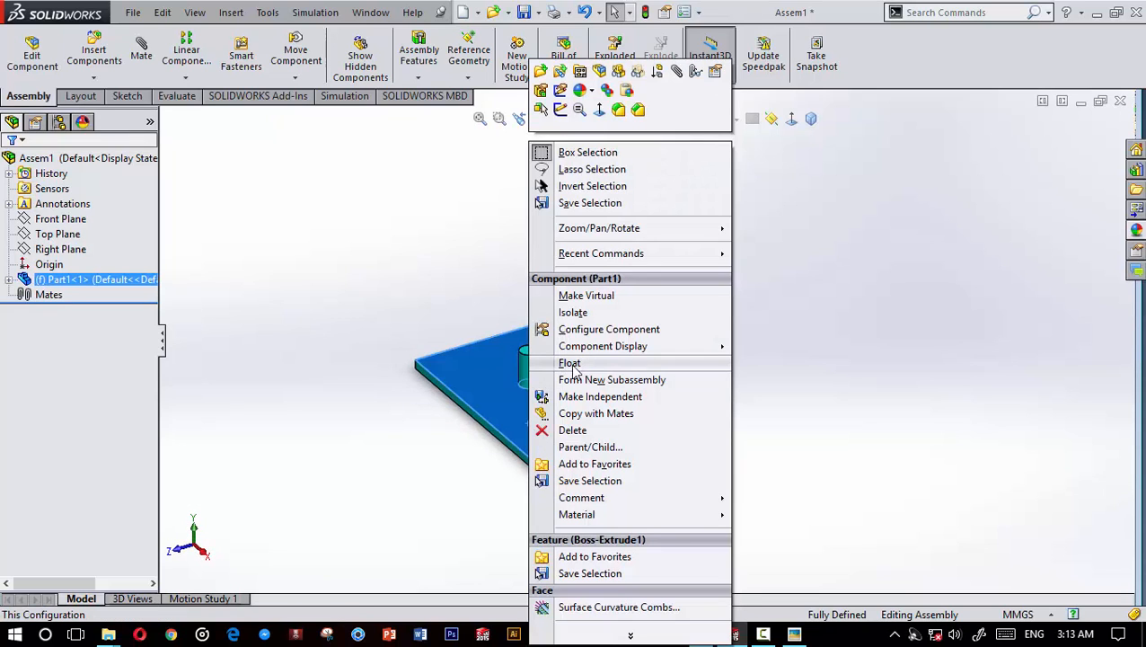
pyautogui.click(582, 365)
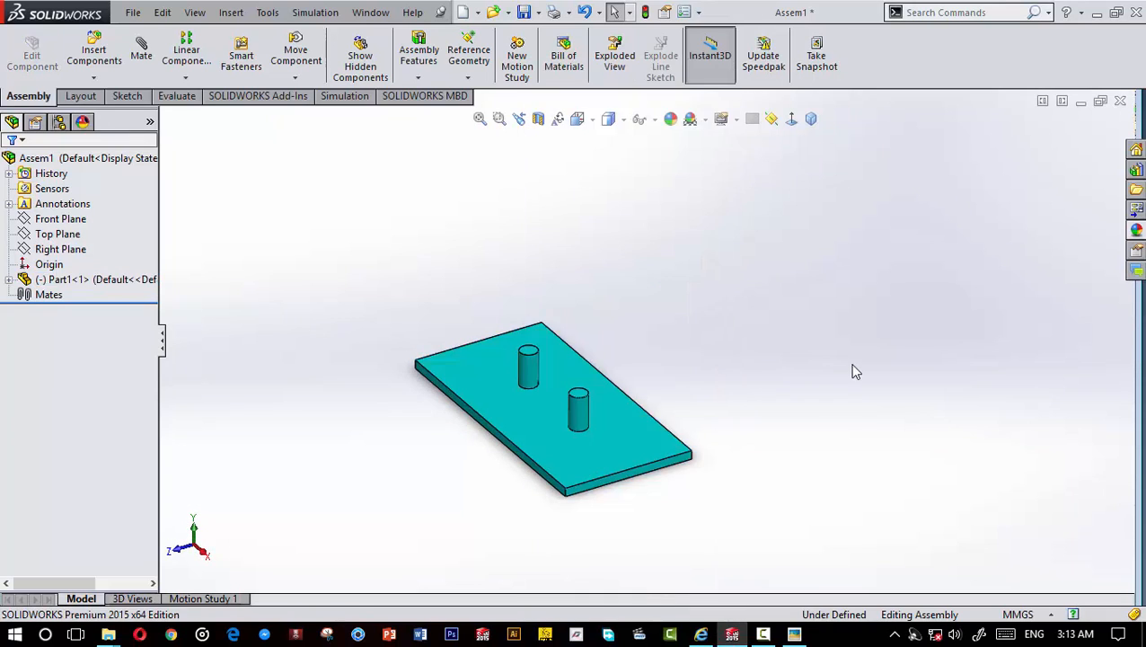
# Step: Add a Coincident mate between the assembly's Top Plane and the bottom face of the base plate
pyautogui.moveTo(588, 475); pyautogui.dragTo(665, 440, button='middle')
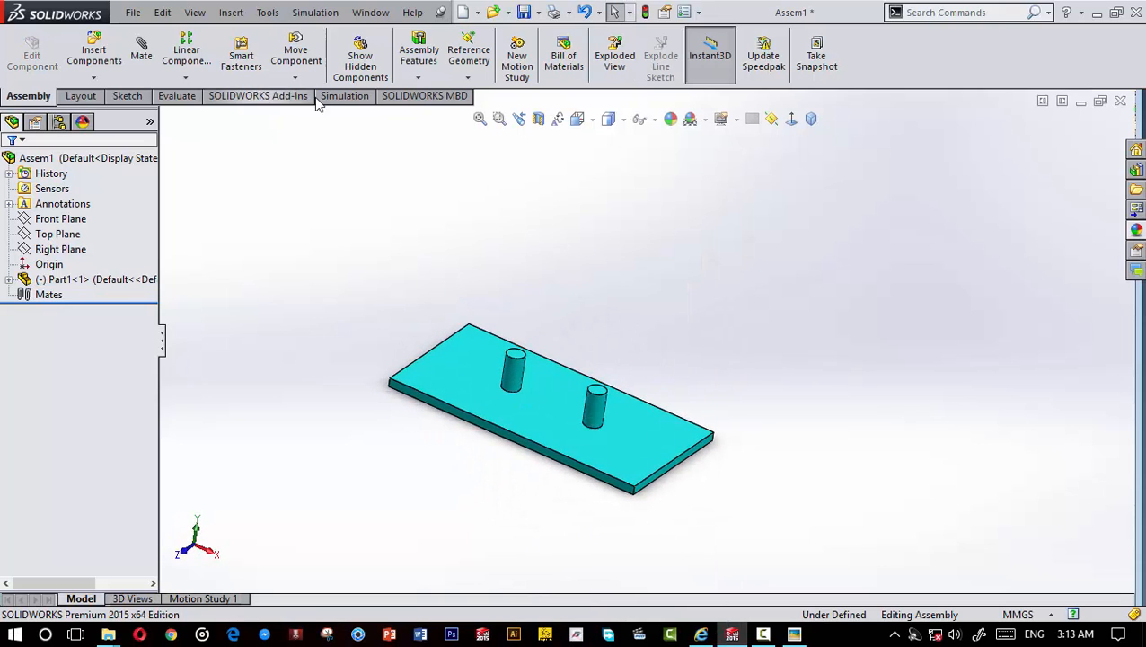
pyautogui.click(143, 47)
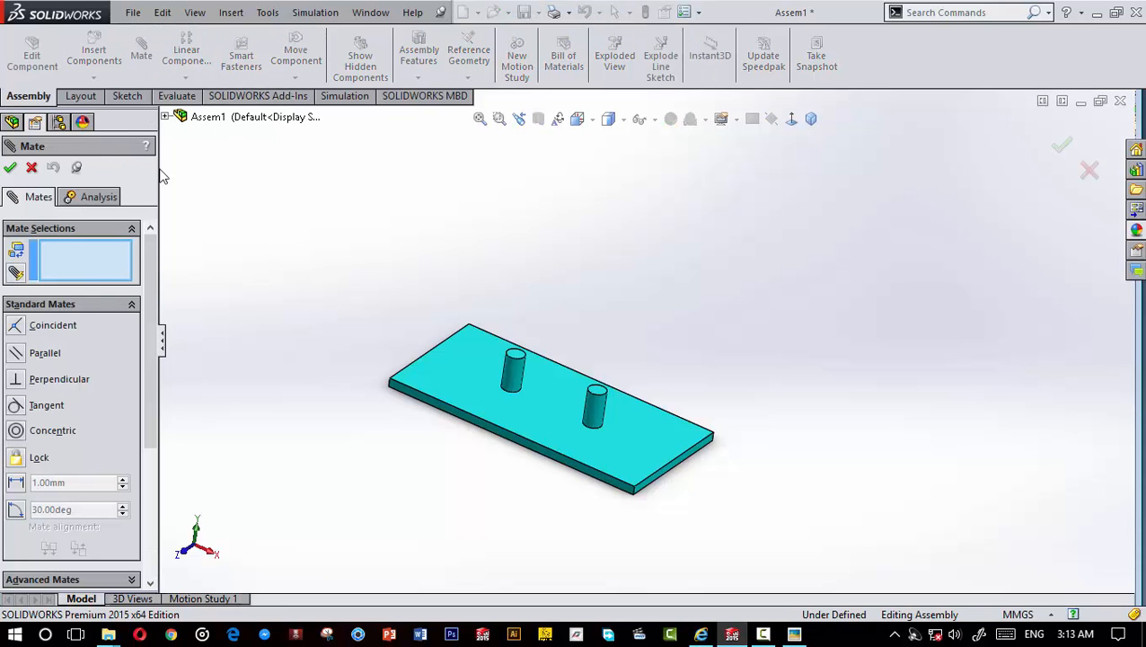
pyautogui.click(166, 118)
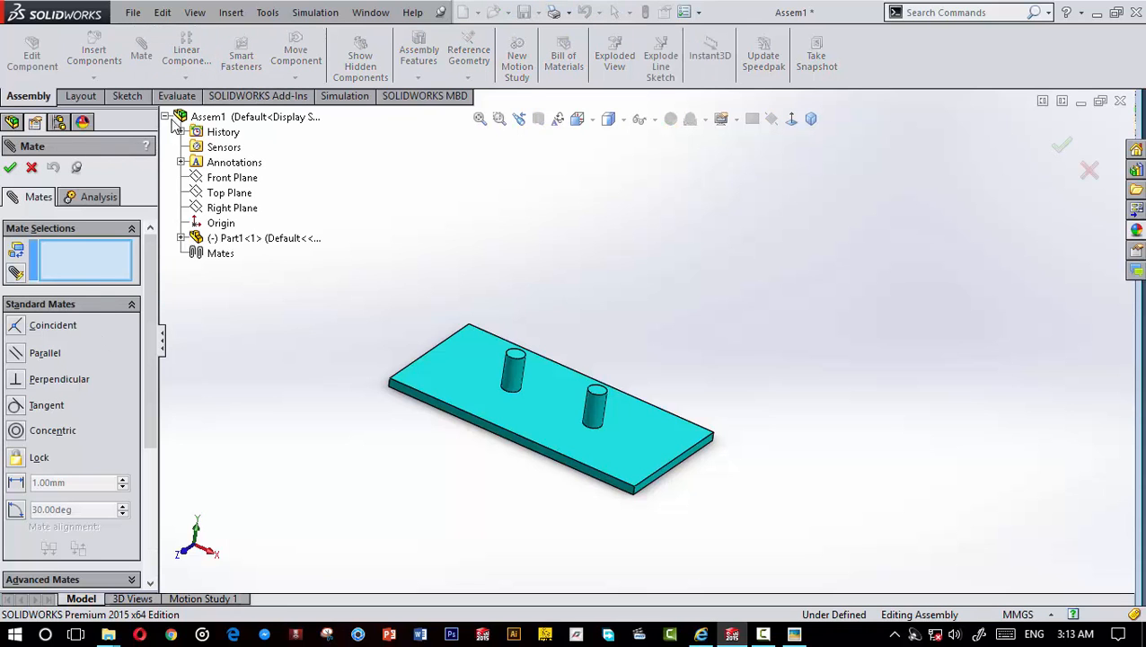
pyautogui.click(229, 192)
pyautogui.moveTo(339, 395); pyautogui.dragTo(532, 463, button='middle')
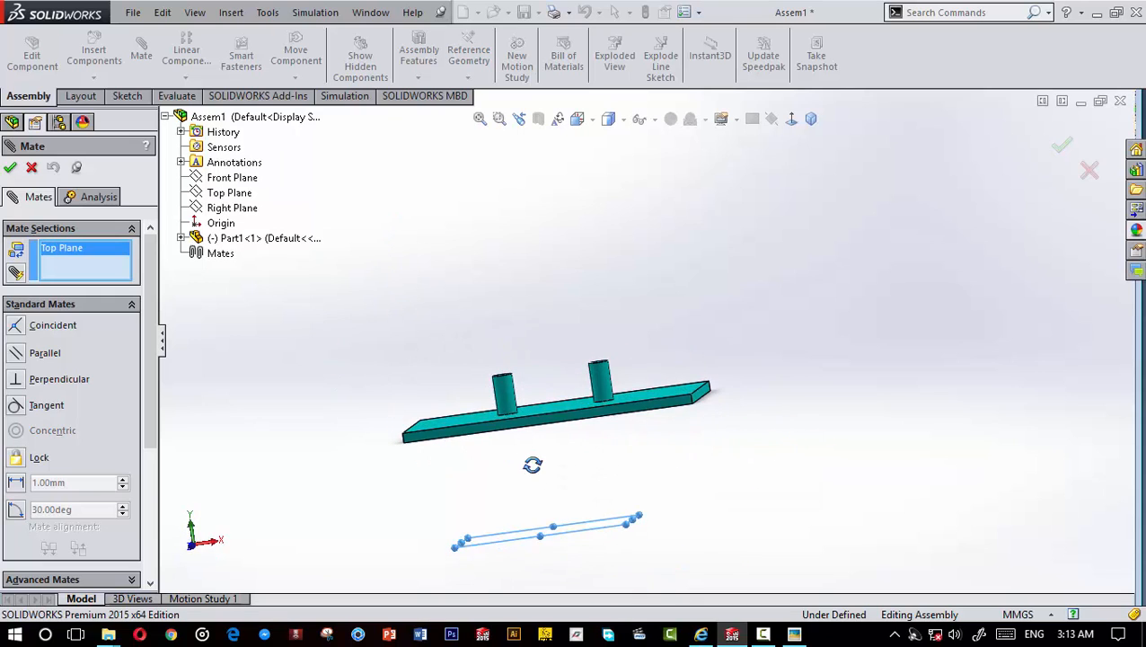
pyautogui.click(540, 387)
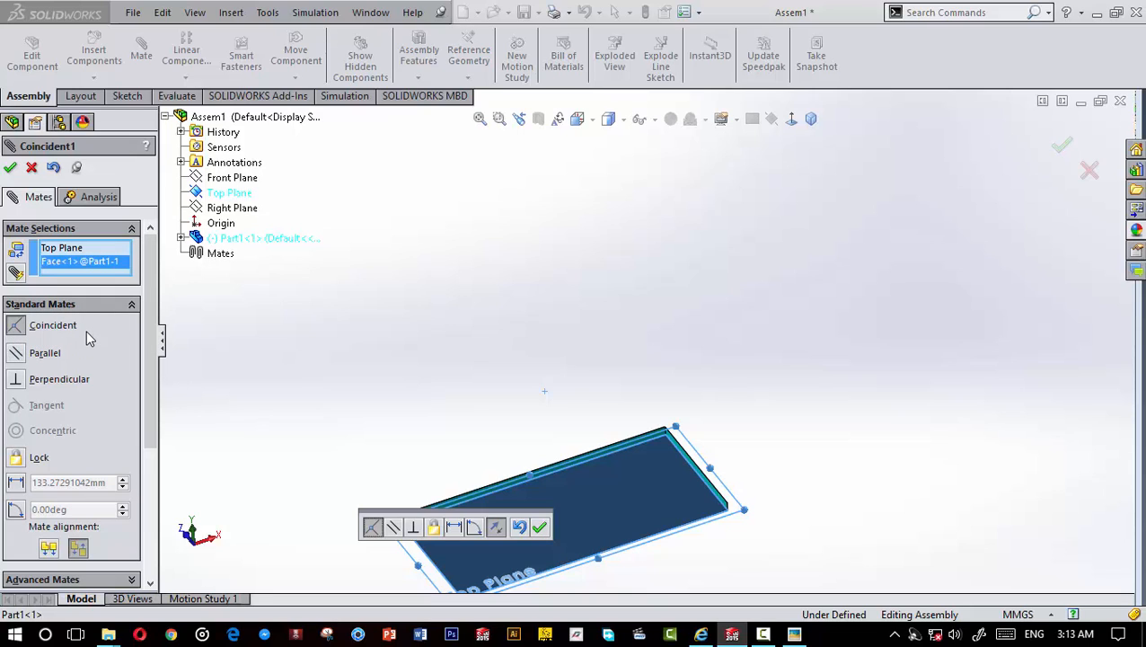
pyautogui.click(10, 168)
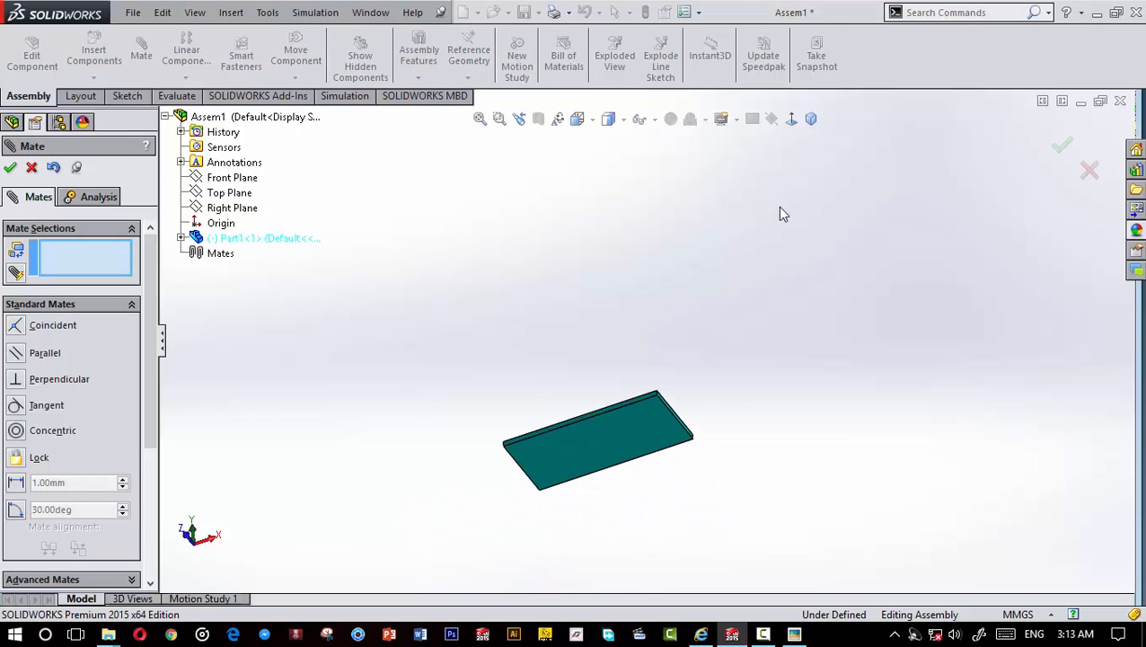
pyautogui.moveTo(669, 449); pyautogui.dragTo(588, 562, button='middle')
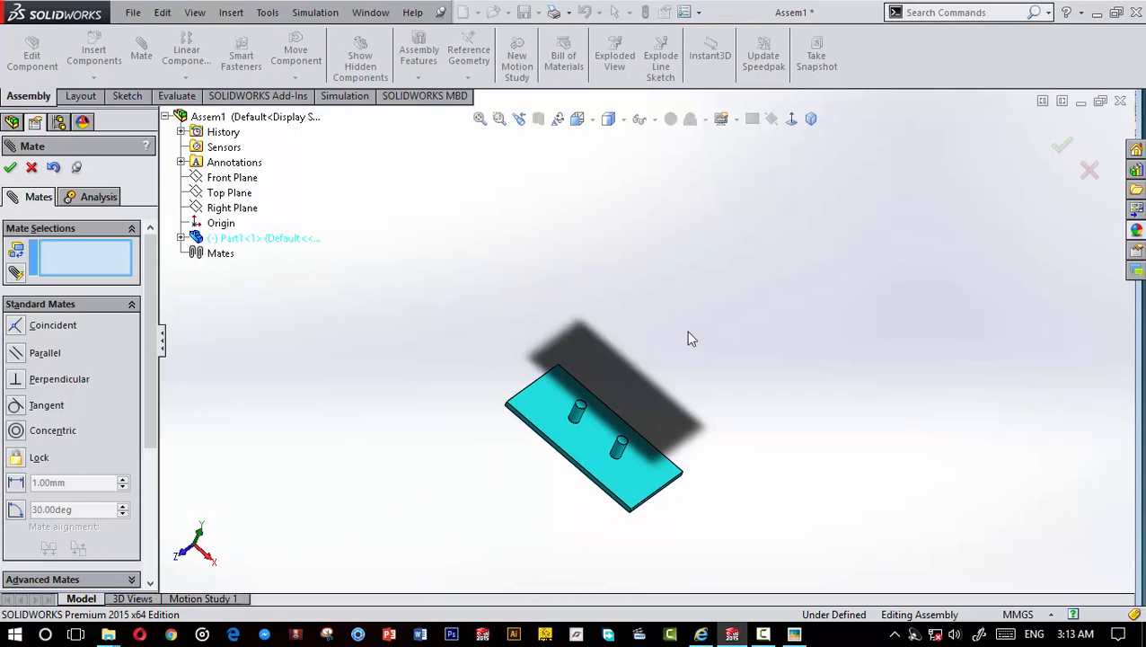
pyautogui.click(811, 119)
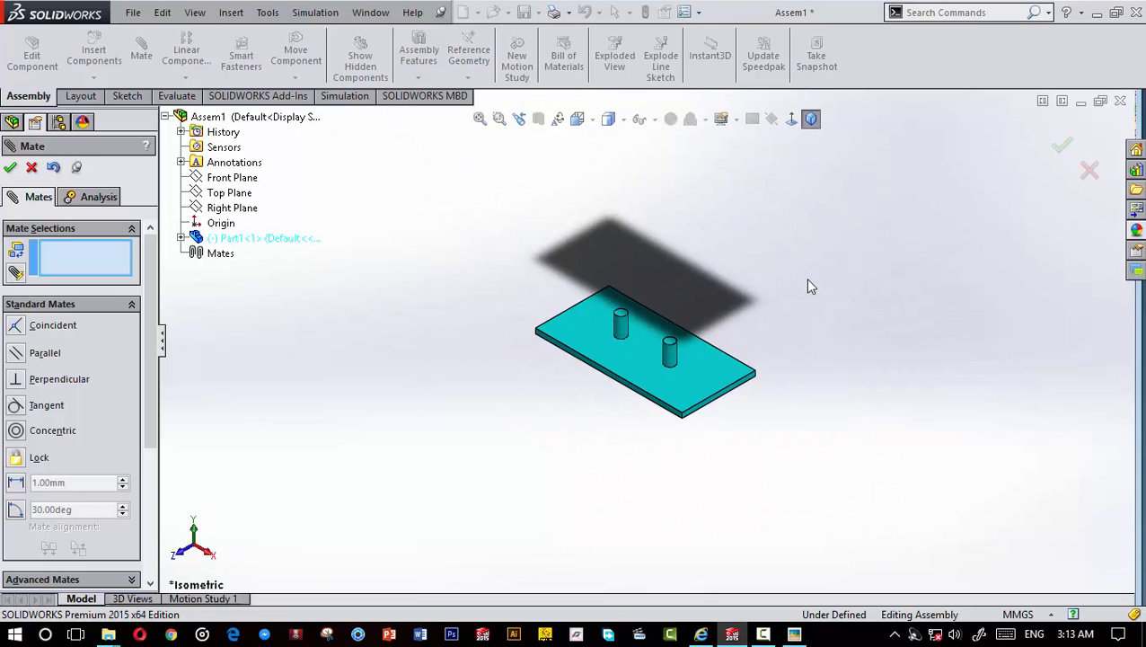
pyautogui.click(8, 169)
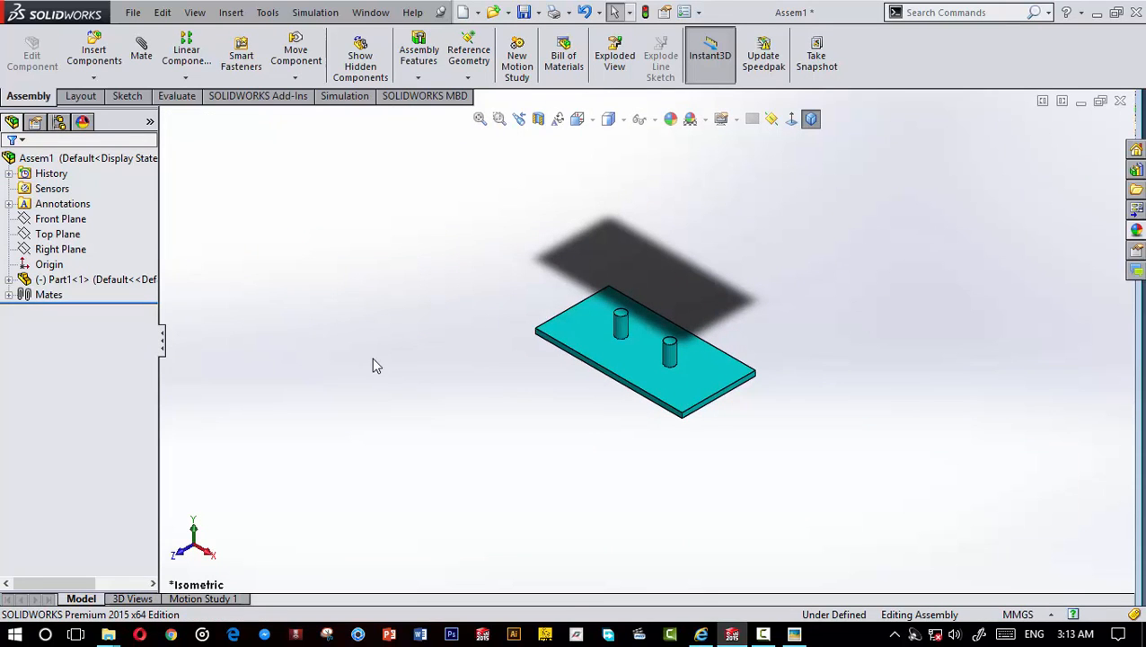
# Step: Highlight the assembly's Top Plane to check its position against the base plate's bottom face
pyautogui.scroll(-2, 674, 323)
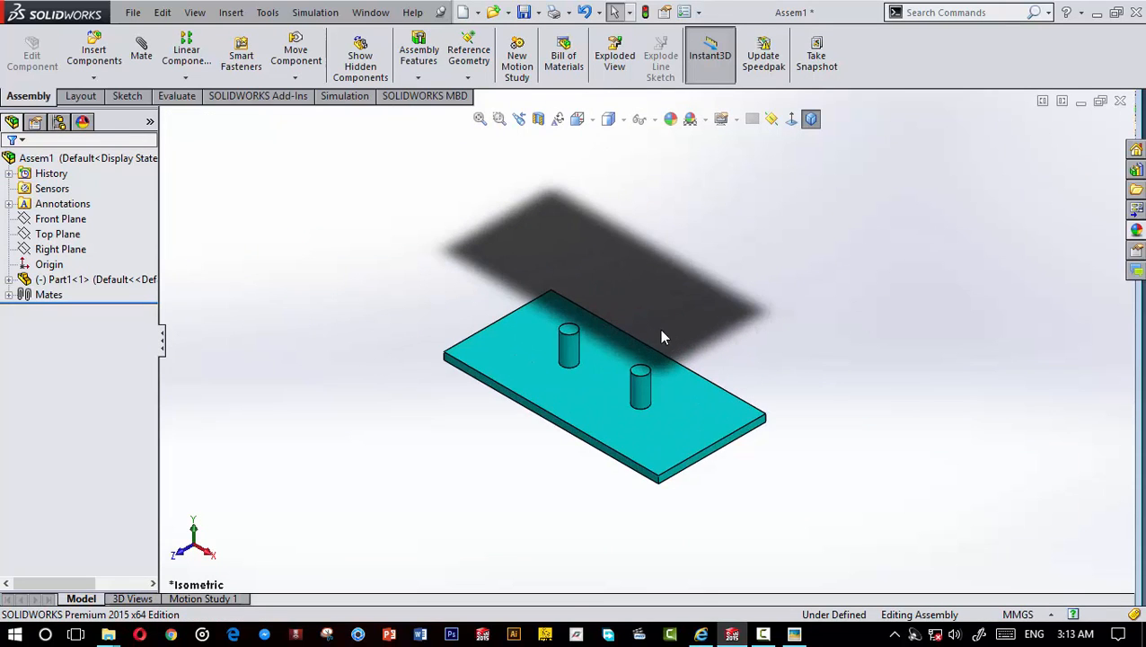
pyautogui.scroll(3, 660, 333)
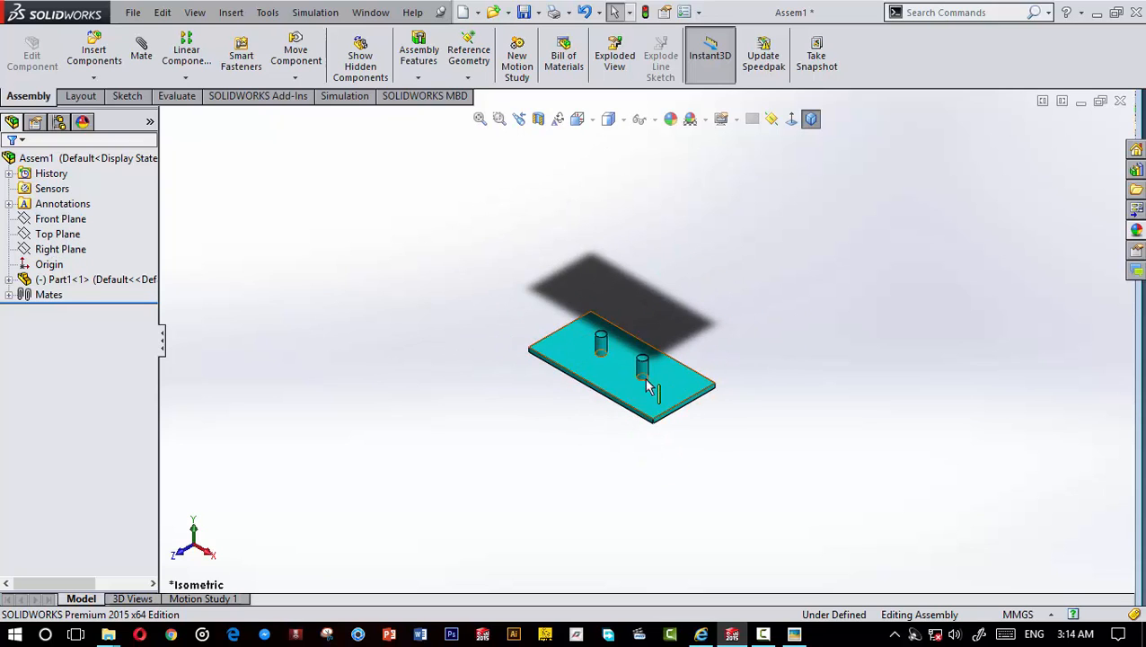
pyautogui.click(56, 236)
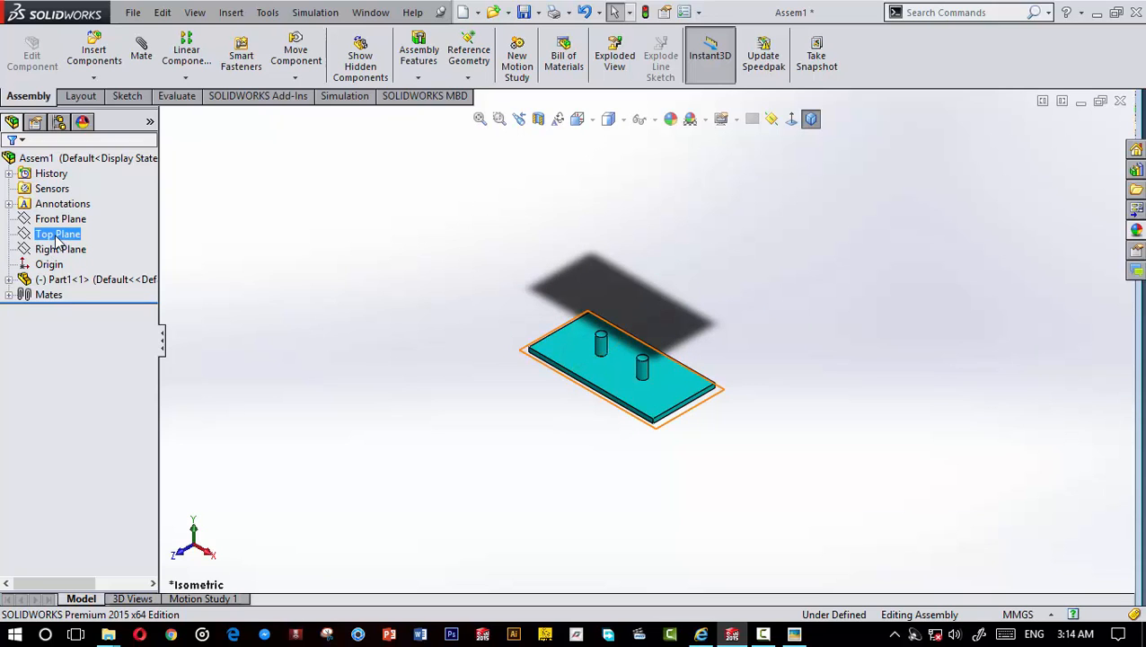
# Step: Add a Coincident mate between the assembly's Front Plane and the base plate's long front side face
pyautogui.click(59, 221)
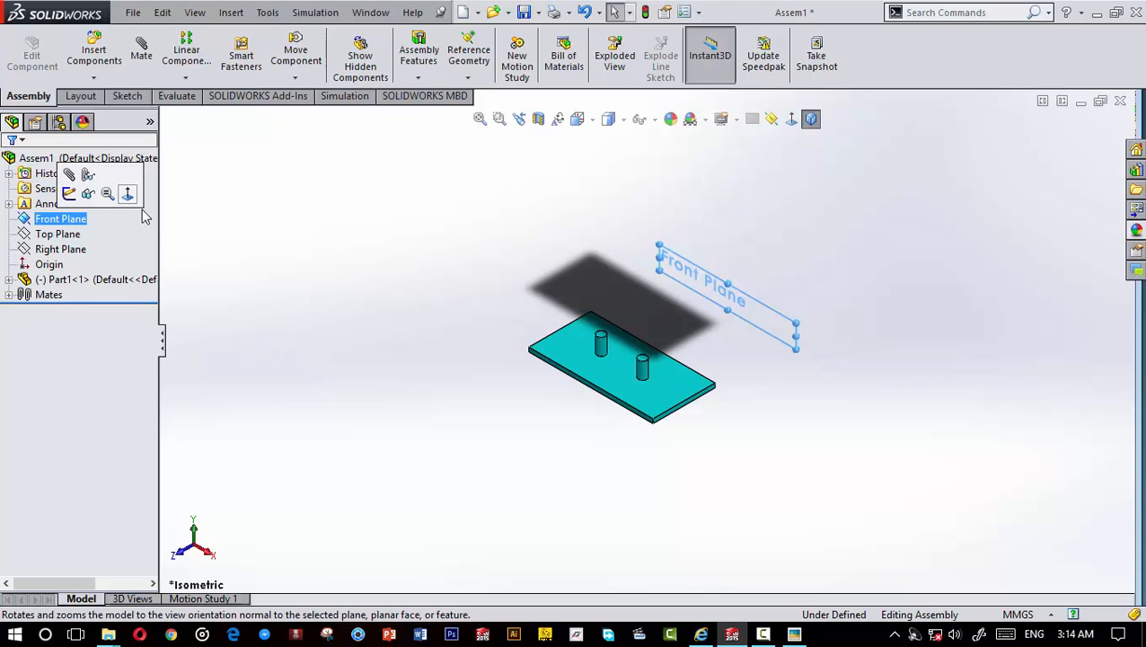
pyautogui.click(144, 56)
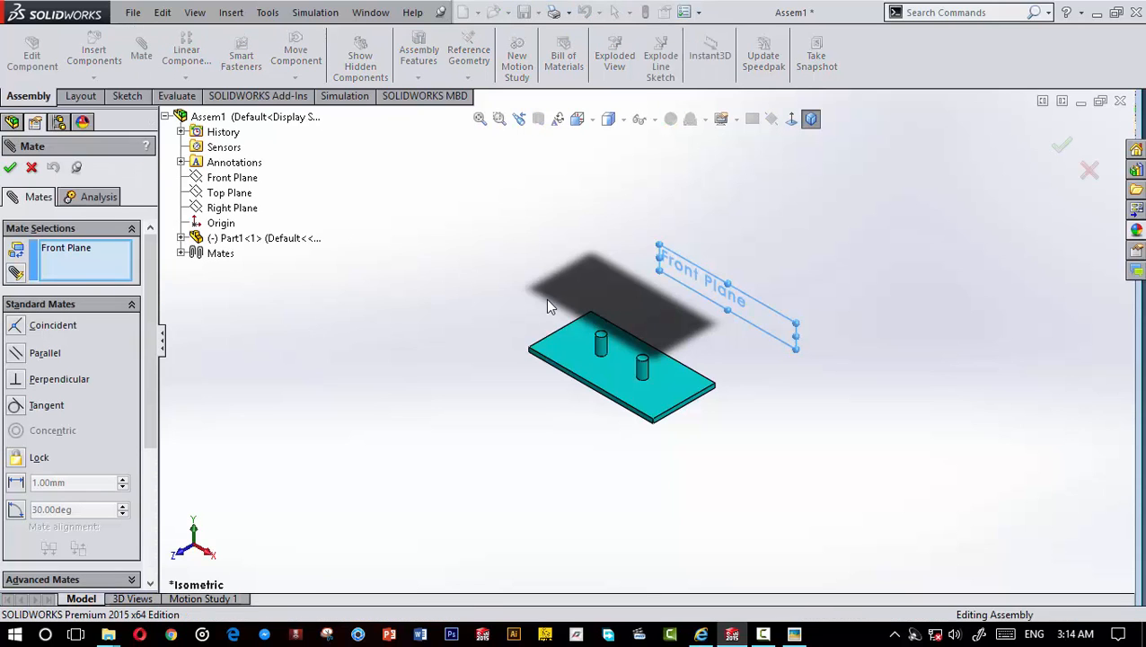
pyautogui.moveTo(545, 299); pyautogui.dragTo(620, 377, button='middle')
pyautogui.scroll(-2, 619, 377)
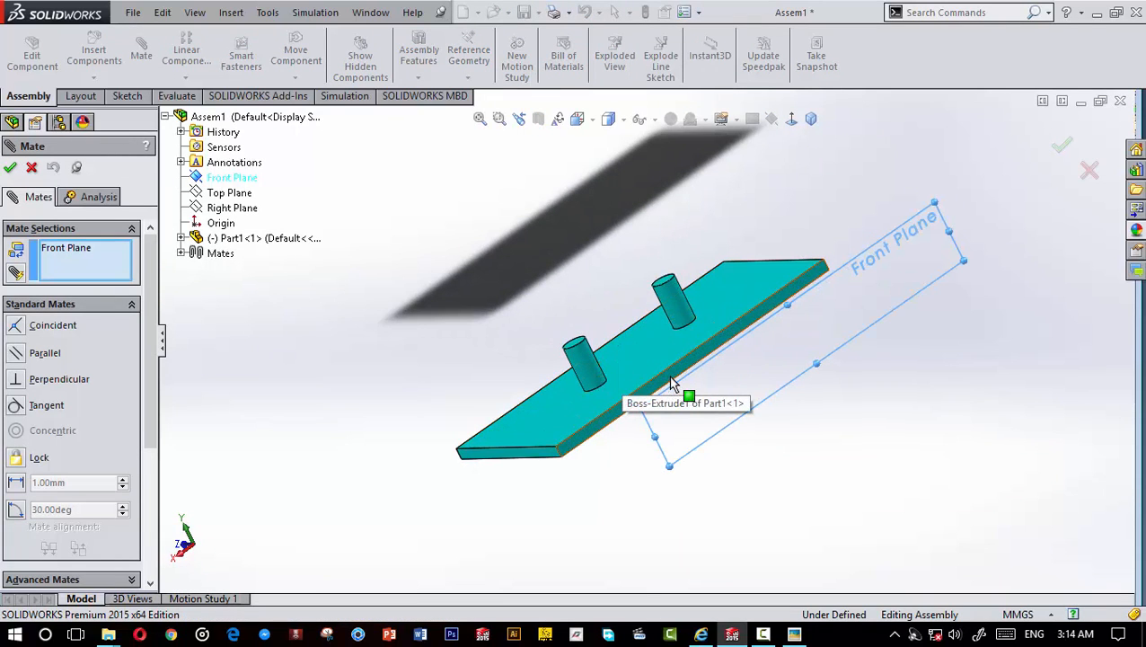
pyautogui.click(669, 374)
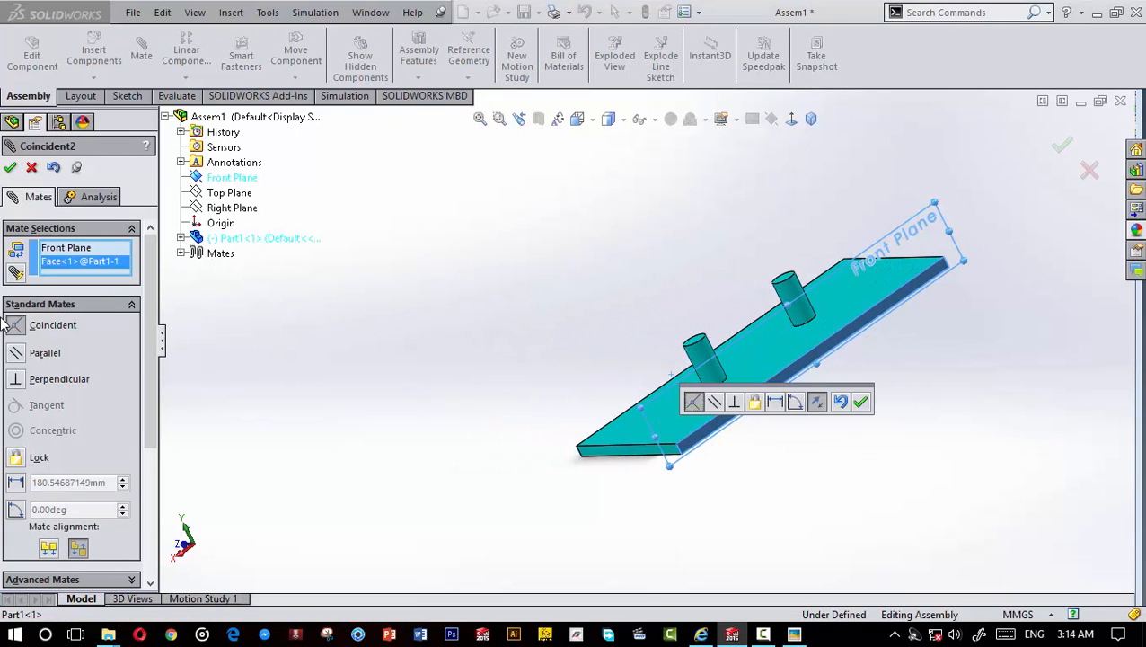
pyautogui.click(10, 167)
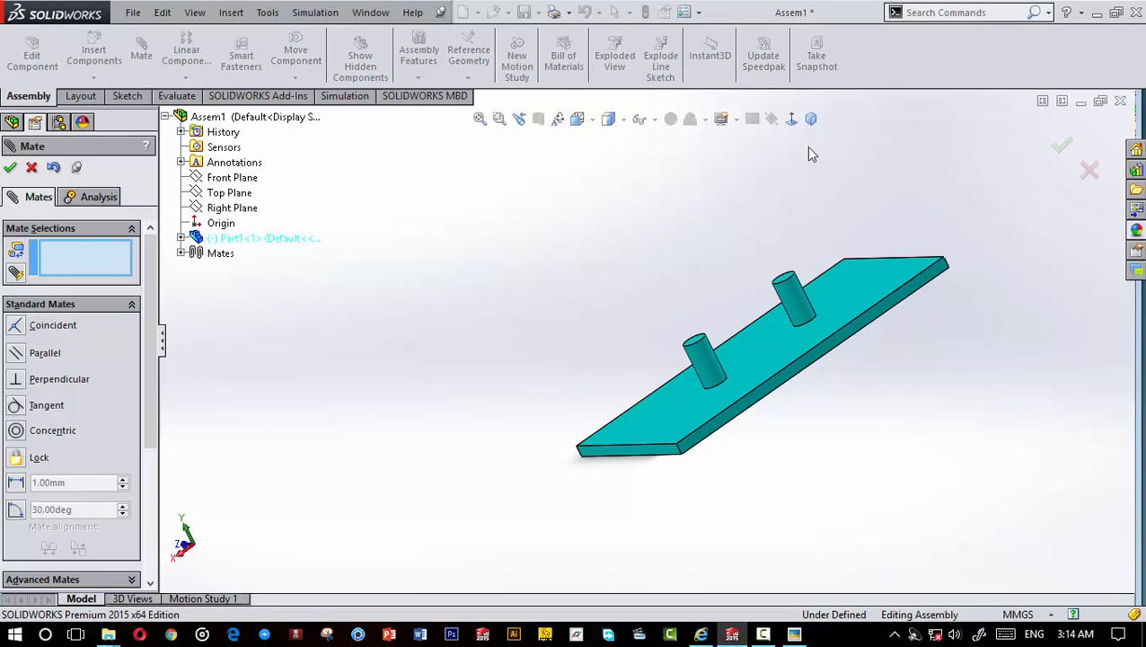
pyautogui.click(810, 118)
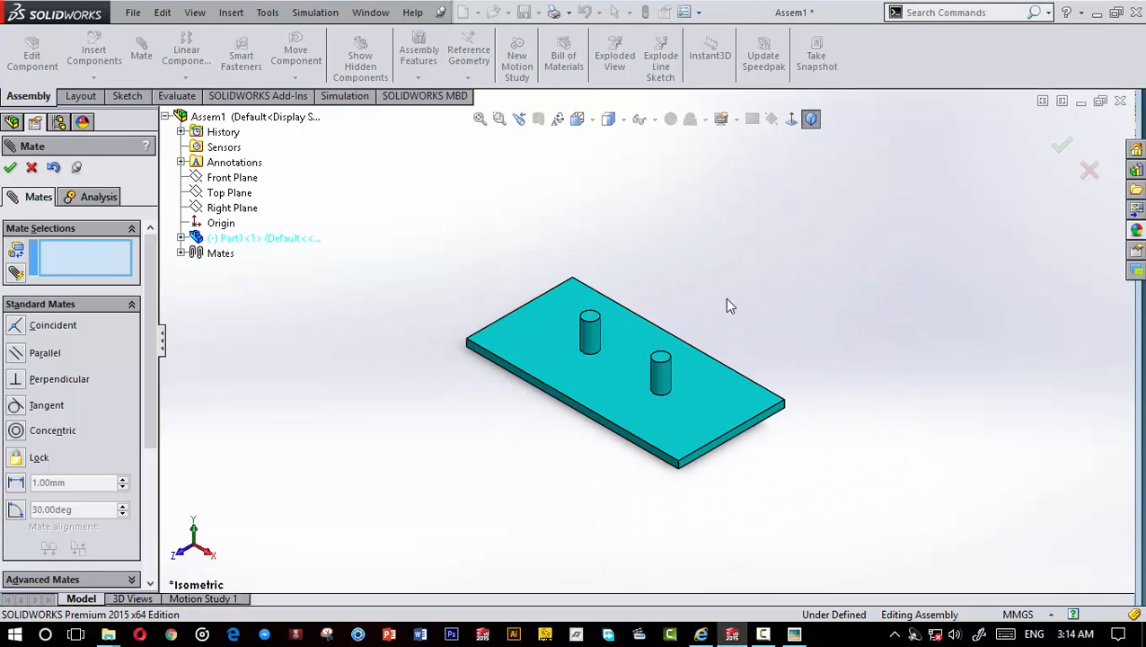
pyautogui.click(11, 168)
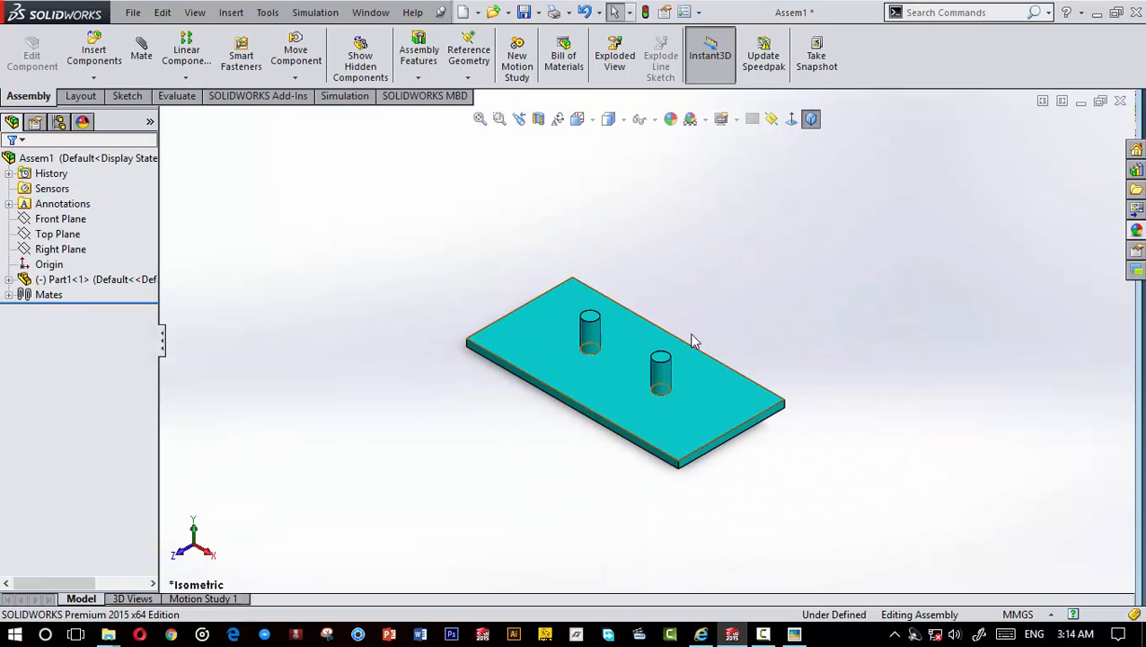
# Step: Insert Part2 and Part3 from the assembly folder and place them separately in free space behind the base plate
pyautogui.click(92, 60)
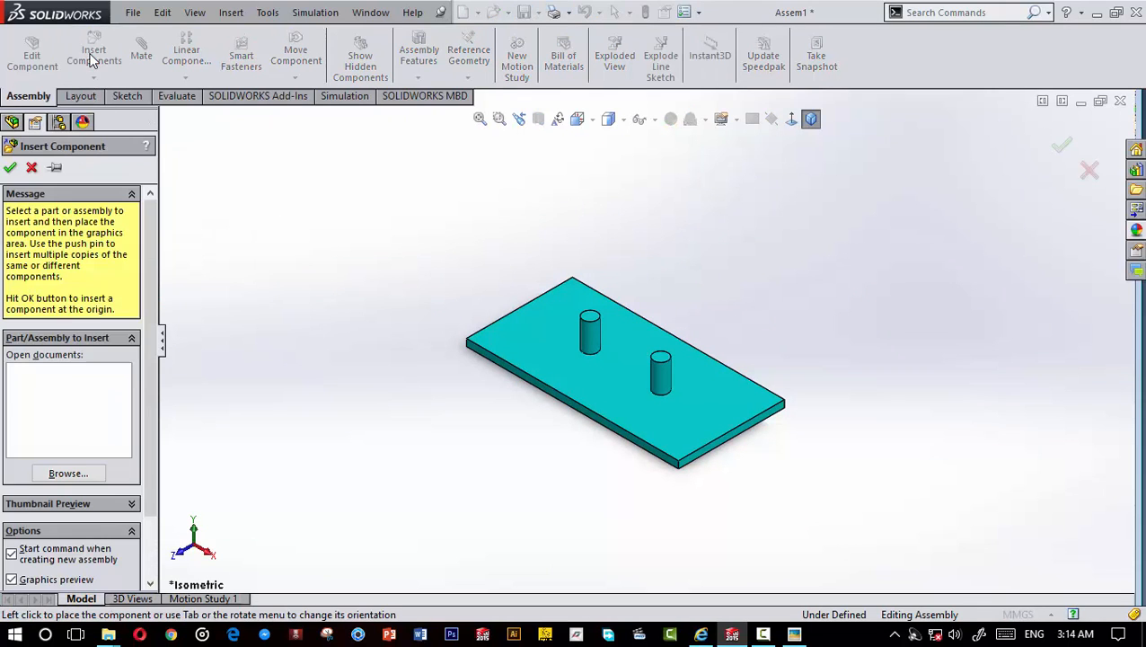
pyautogui.click(77, 467)
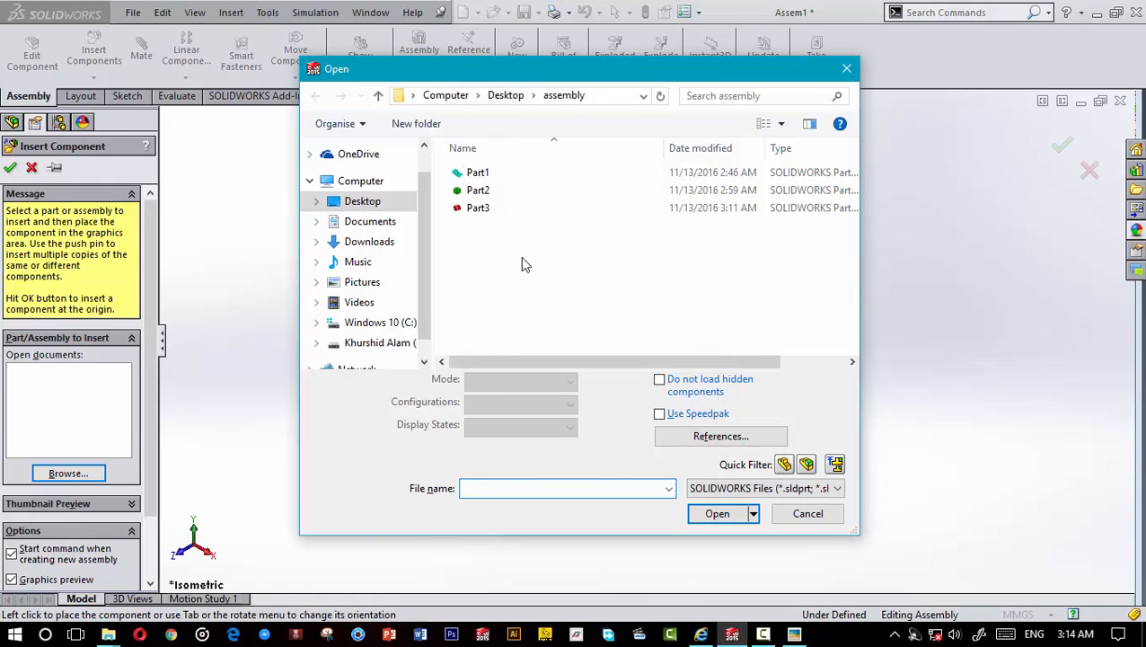
pyautogui.moveTo(460, 250); pyautogui.dragTo(512, 196)
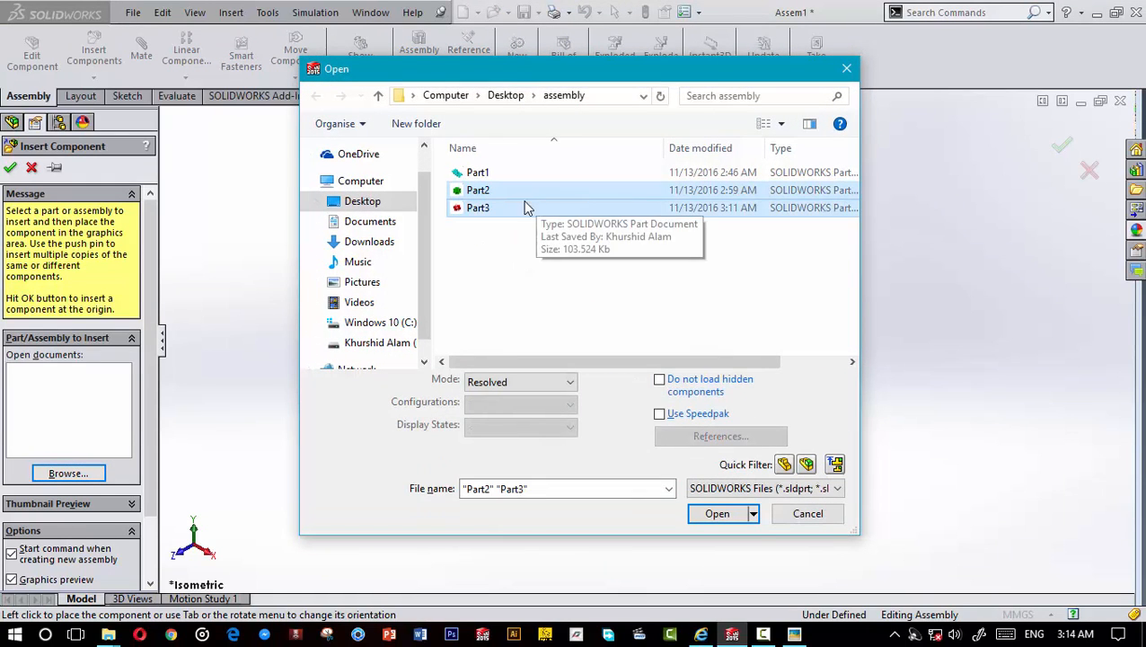
pyautogui.click(718, 516)
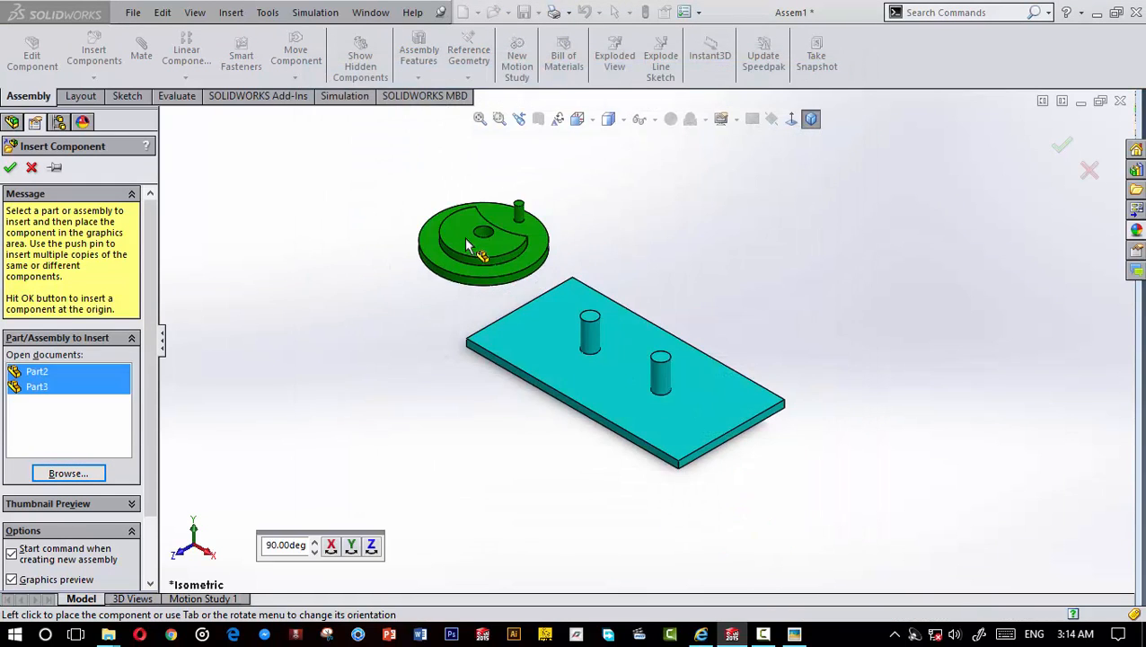
pyautogui.click(680, 239)
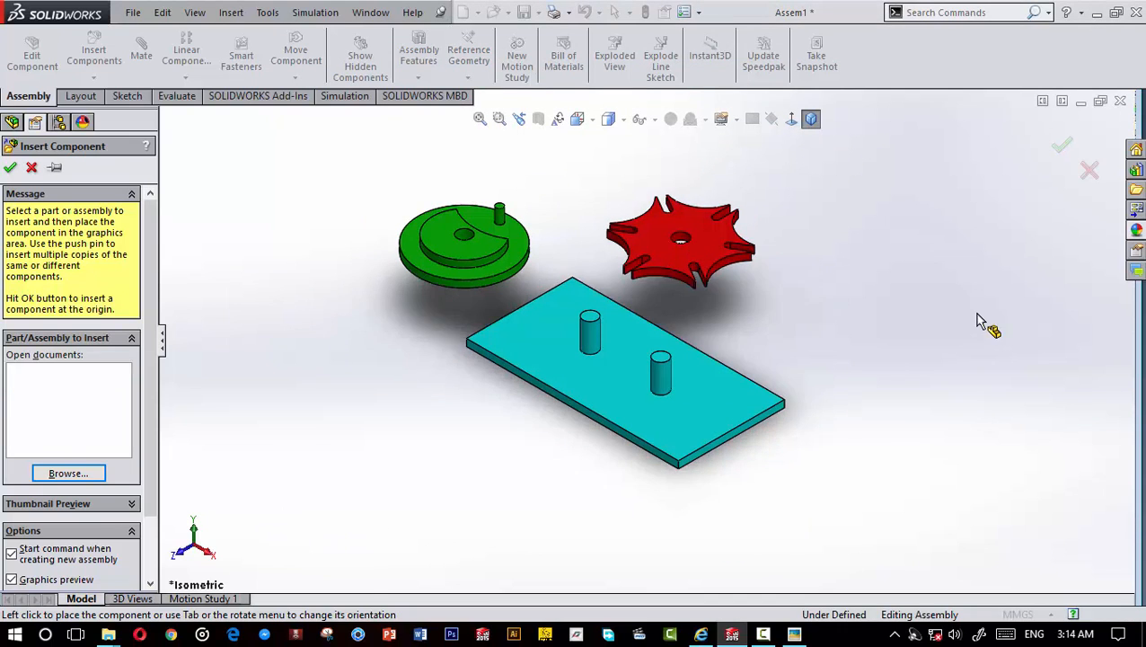
pyautogui.scroll(3, 628, 377)
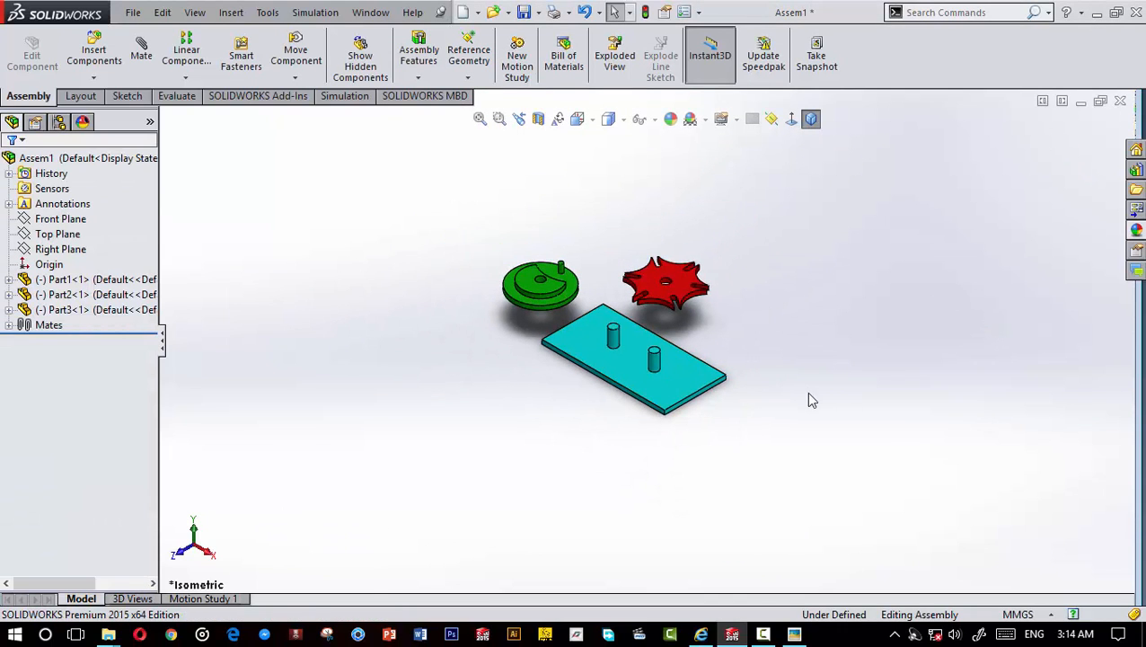
pyautogui.scroll(-3, 709, 350)
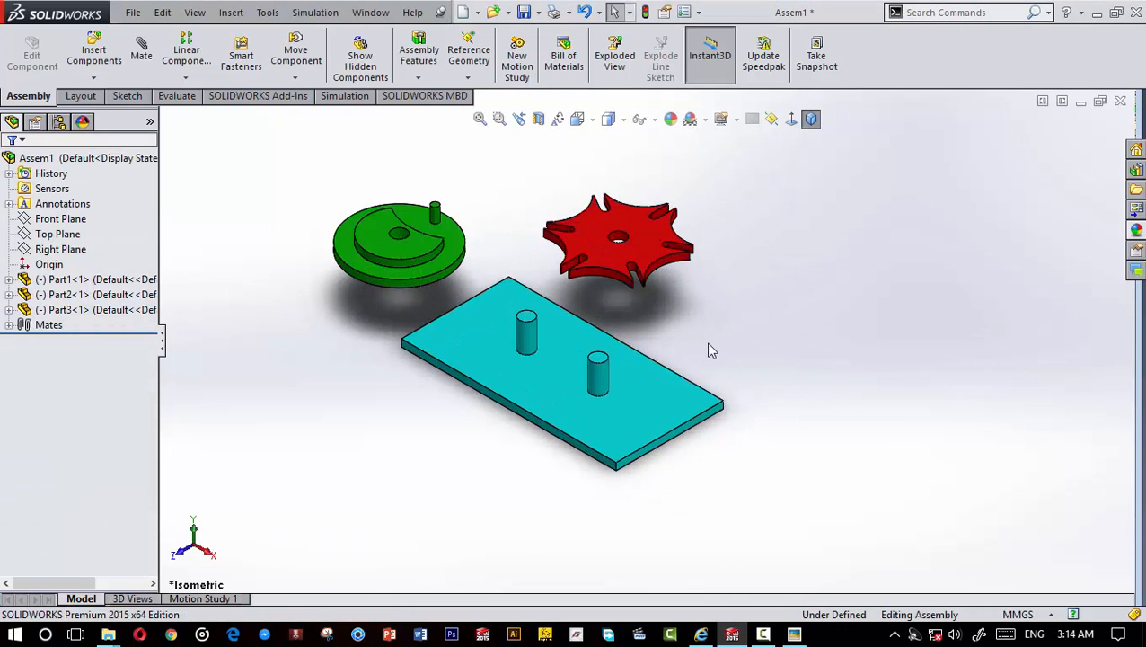
# Step: Add a Concentric mate between the green disc's centre hole and the base plate's left pin
pyautogui.click(149, 65)
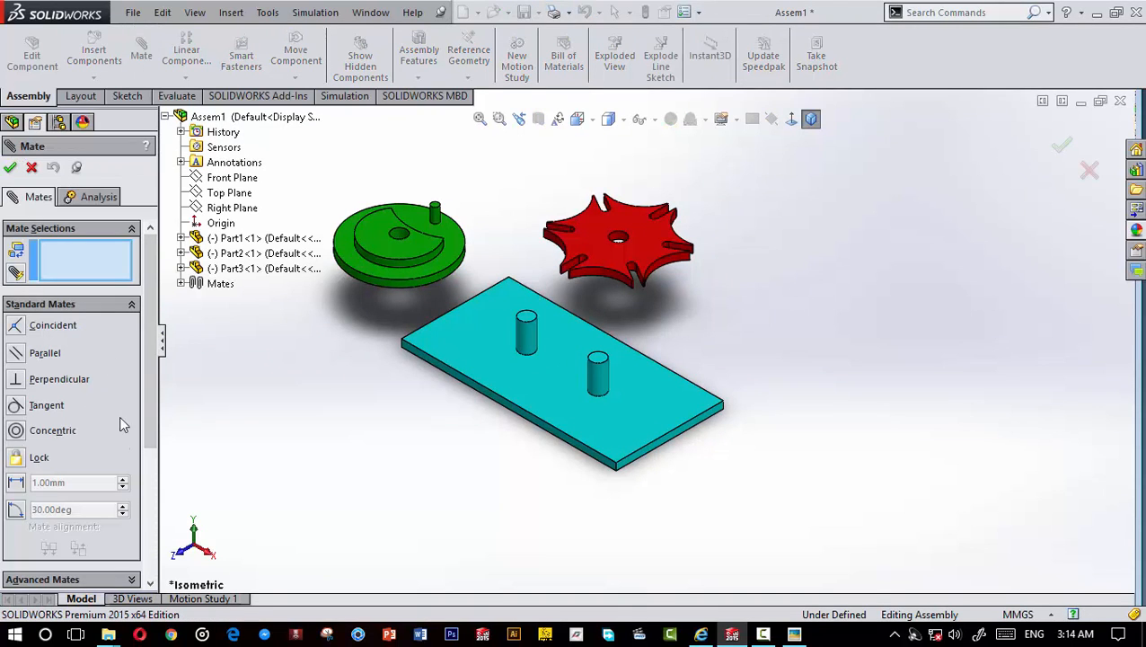
pyautogui.click(16, 430)
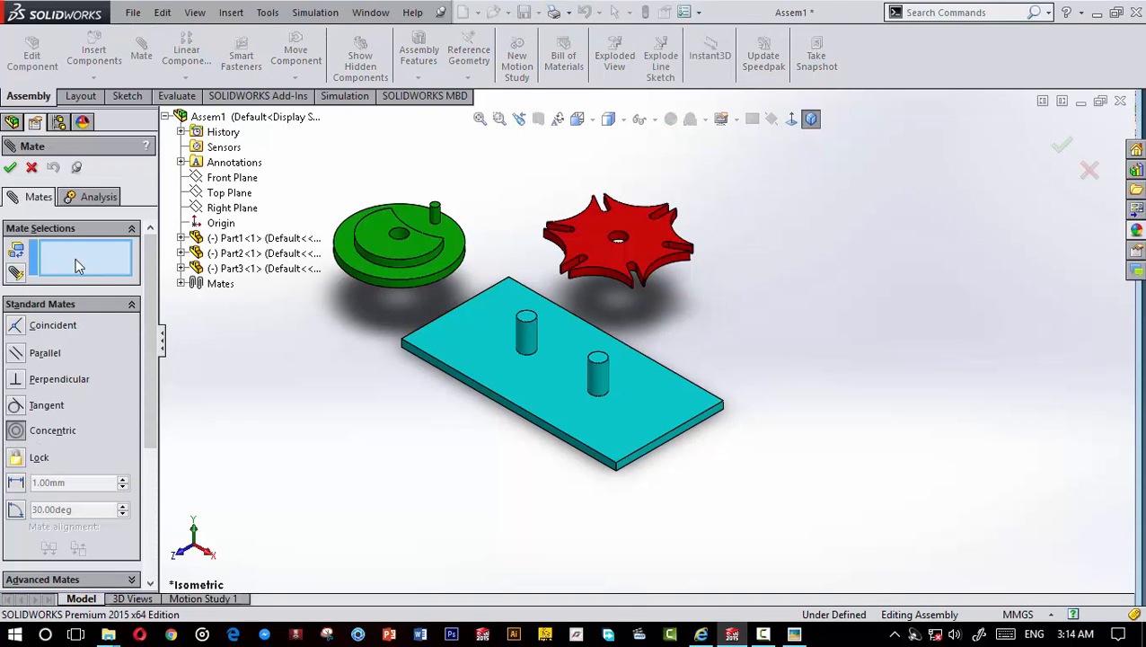
pyautogui.scroll(-3, 471, 267)
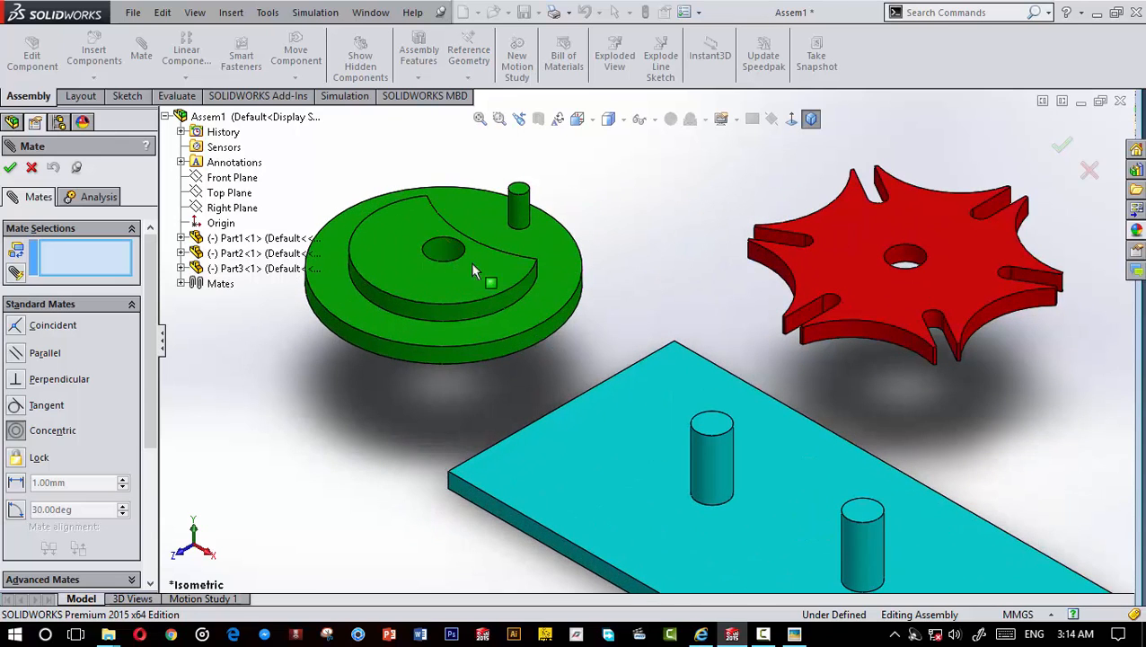
pyautogui.moveTo(473, 268); pyautogui.dragTo(437, 258, button='middle')
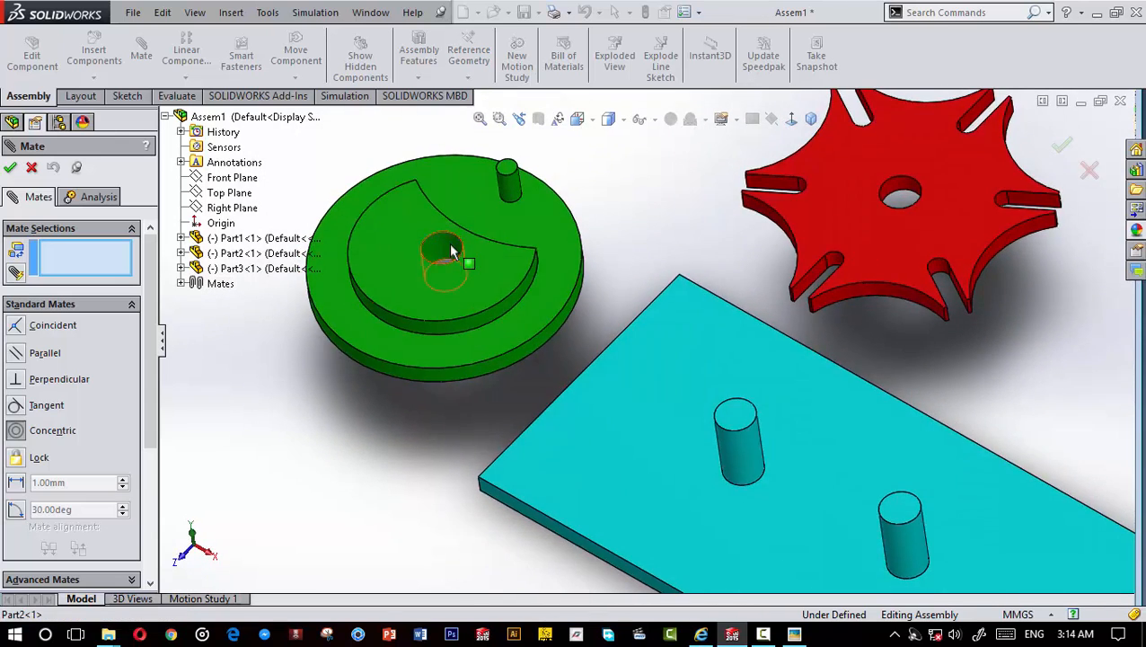
pyautogui.click(437, 256)
pyautogui.scroll(4, 768, 482)
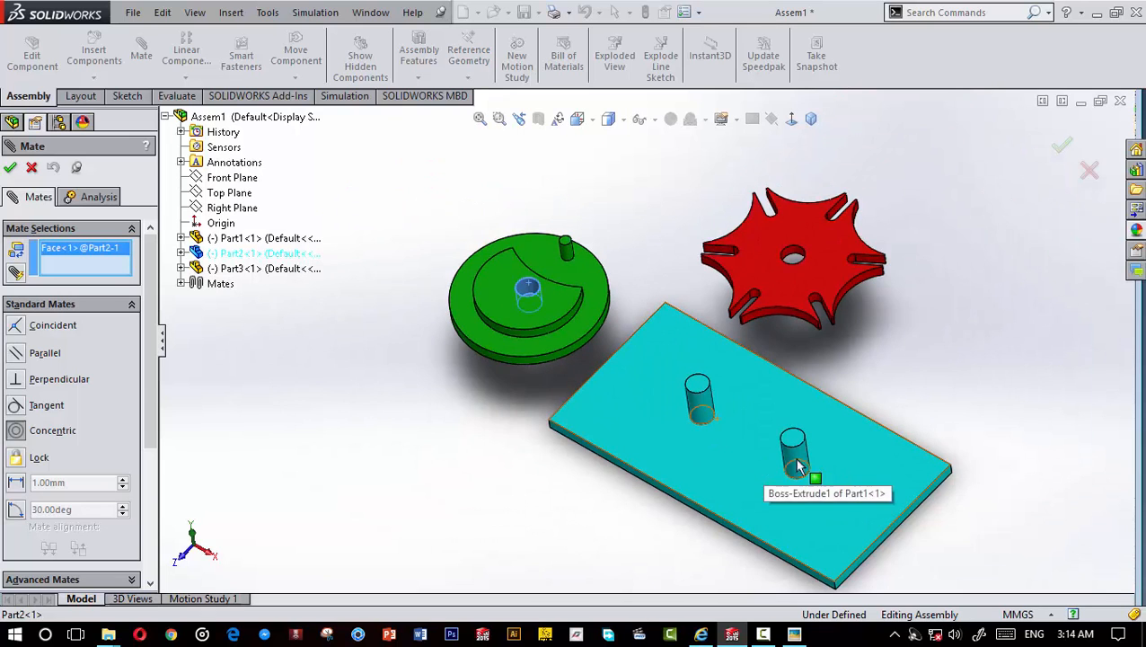
pyautogui.scroll(-2, 764, 440)
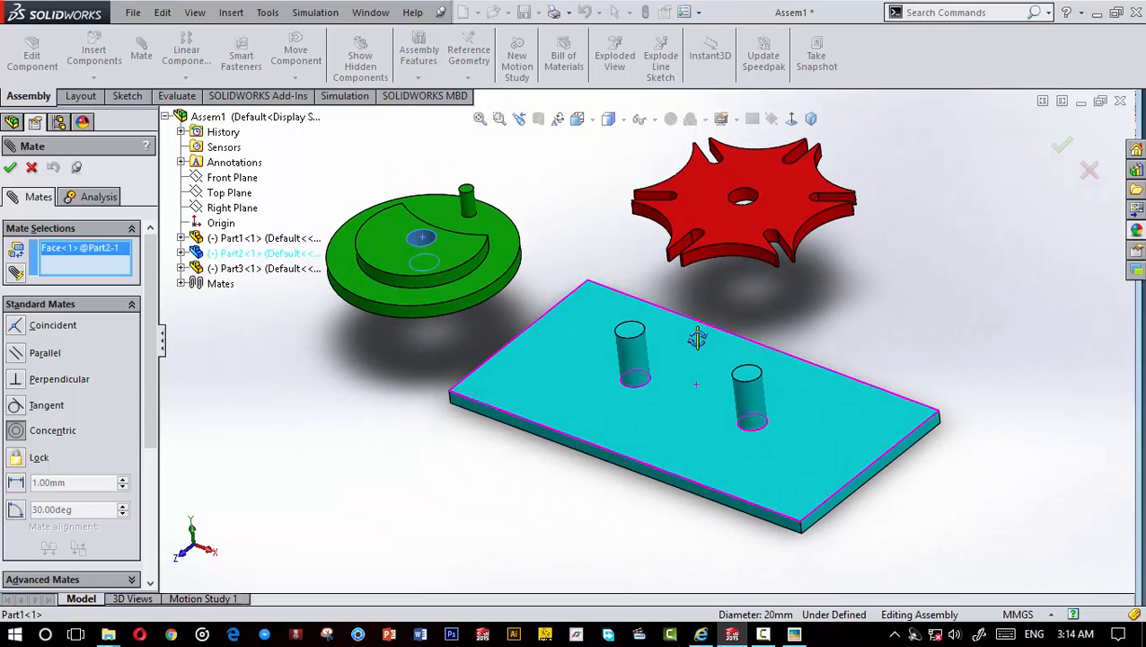
pyautogui.scroll(-3, 643, 347)
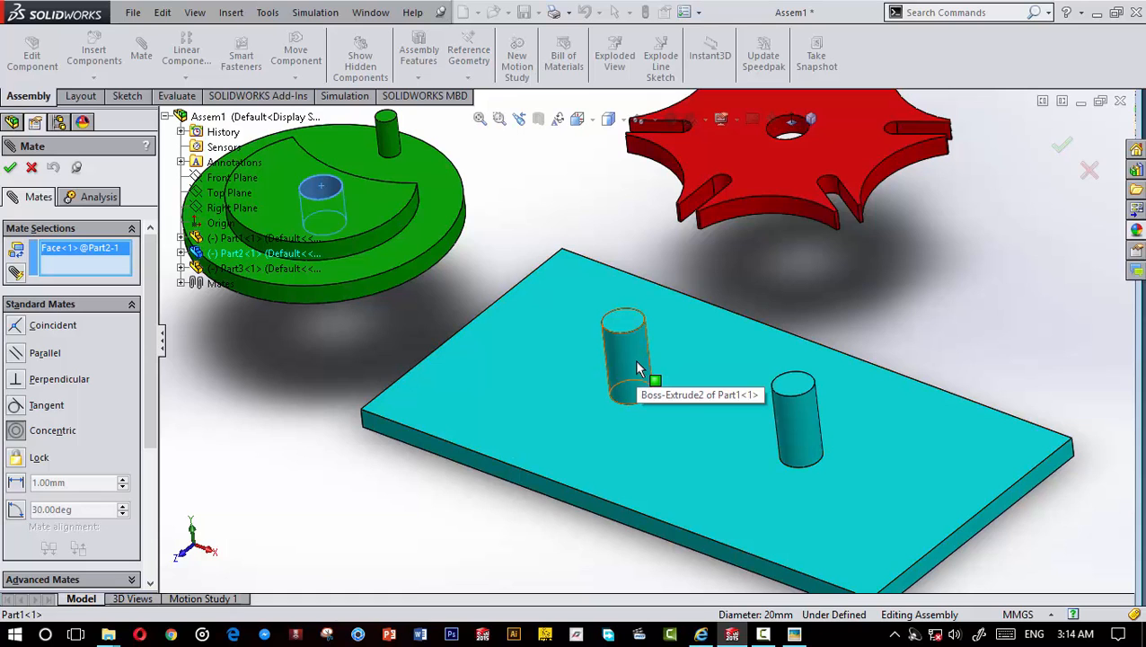
pyautogui.click(634, 361)
pyautogui.scroll(3, 626, 468)
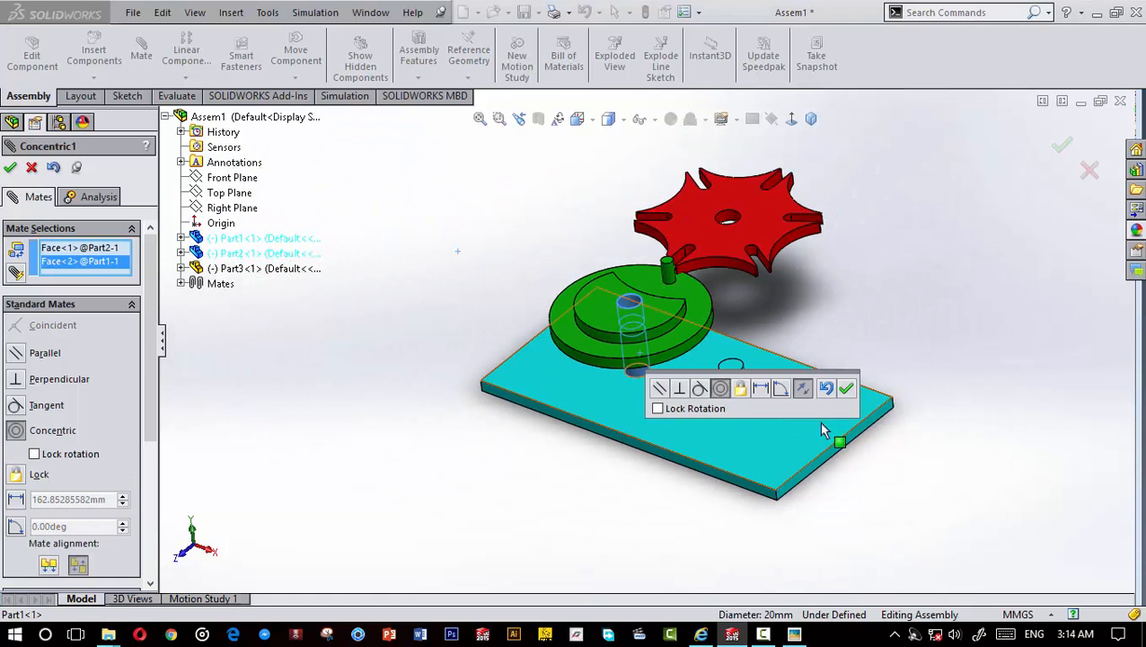
pyautogui.click(846, 388)
# Step: Add a Coincident mate between the green disc's bottom face and the base plate's top face
pyautogui.moveTo(863, 427); pyautogui.dragTo(627, 358, button='middle')
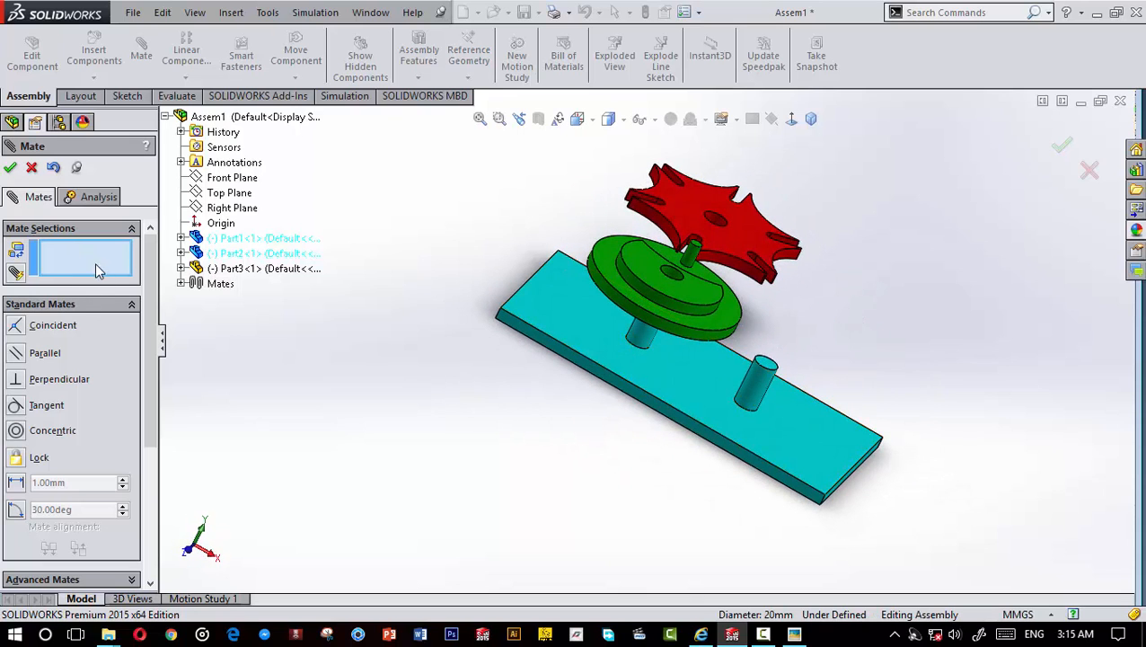
pyautogui.moveTo(660, 359); pyautogui.dragTo(563, 389, button='middle')
pyautogui.scroll(-3, 642, 252)
pyautogui.click(619, 251)
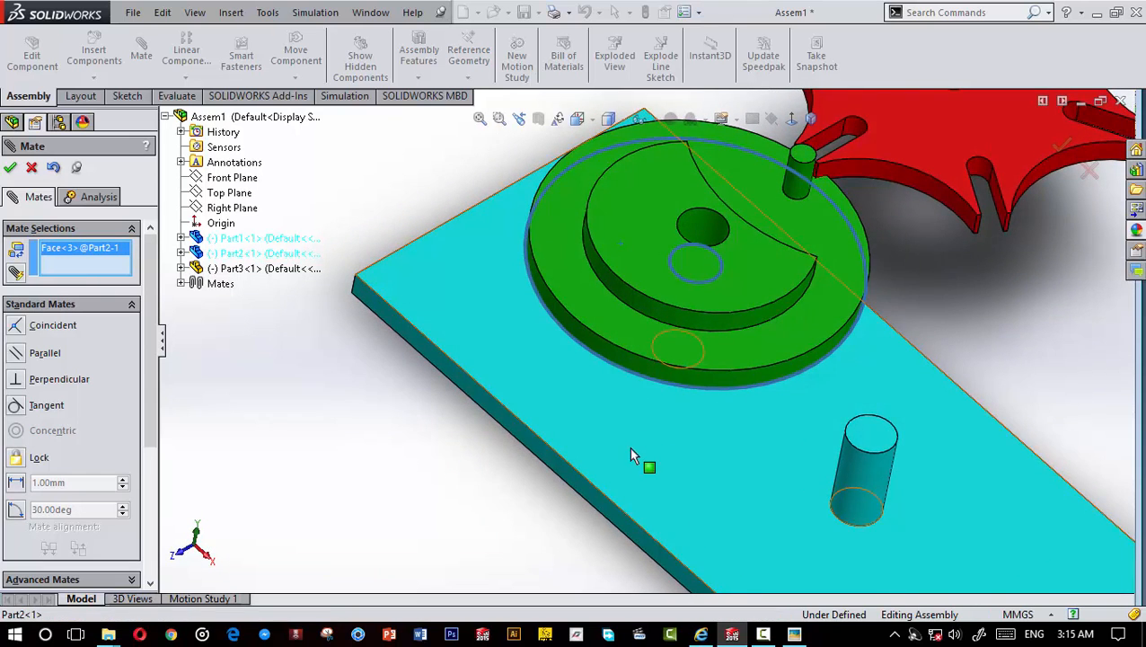
pyautogui.scroll(5, 628, 446)
pyautogui.click(668, 406)
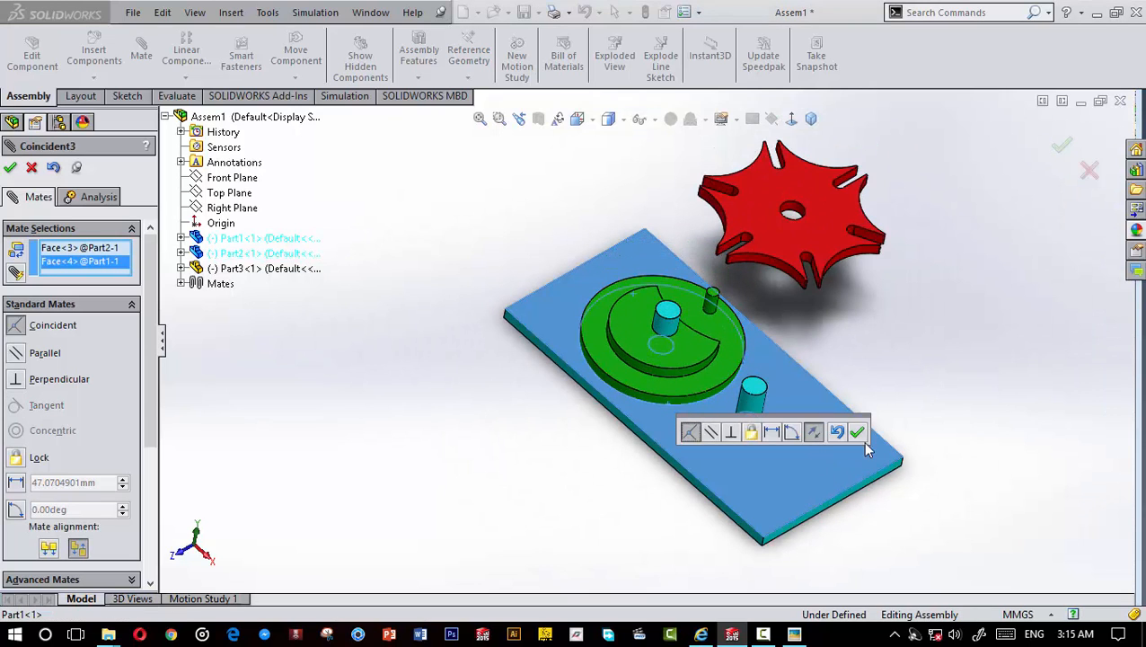
pyautogui.click(857, 432)
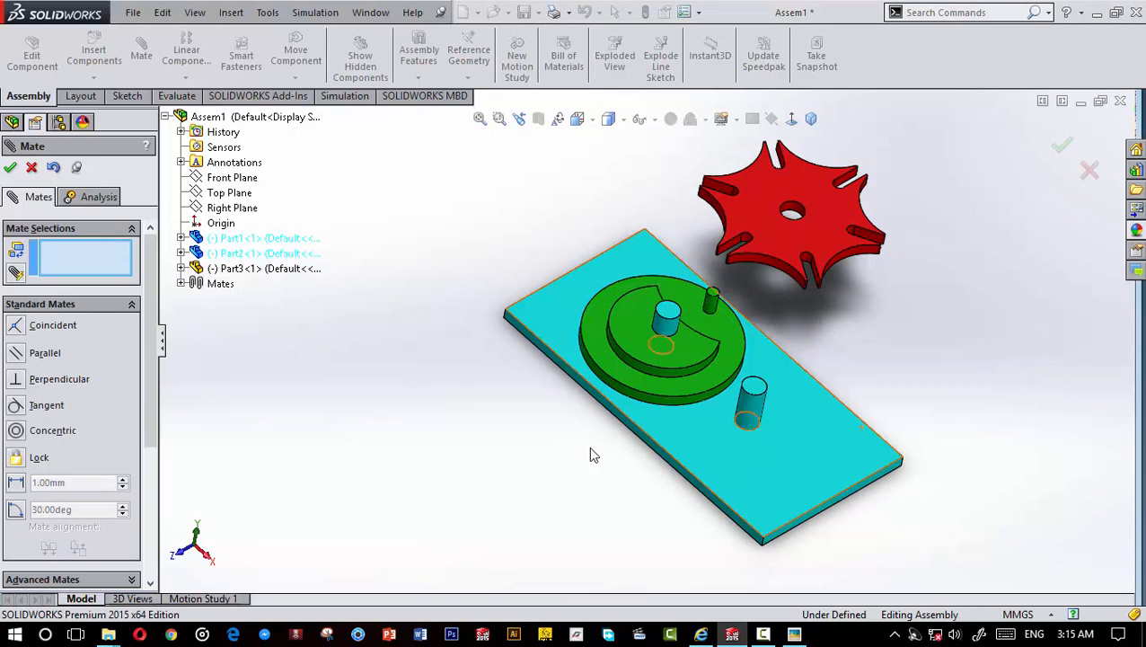
pyautogui.click(11, 168)
# Step: Rotate the green disc about its pin until its small drive pin faces the base plate's front edge
pyautogui.scroll(3, 504, 530)
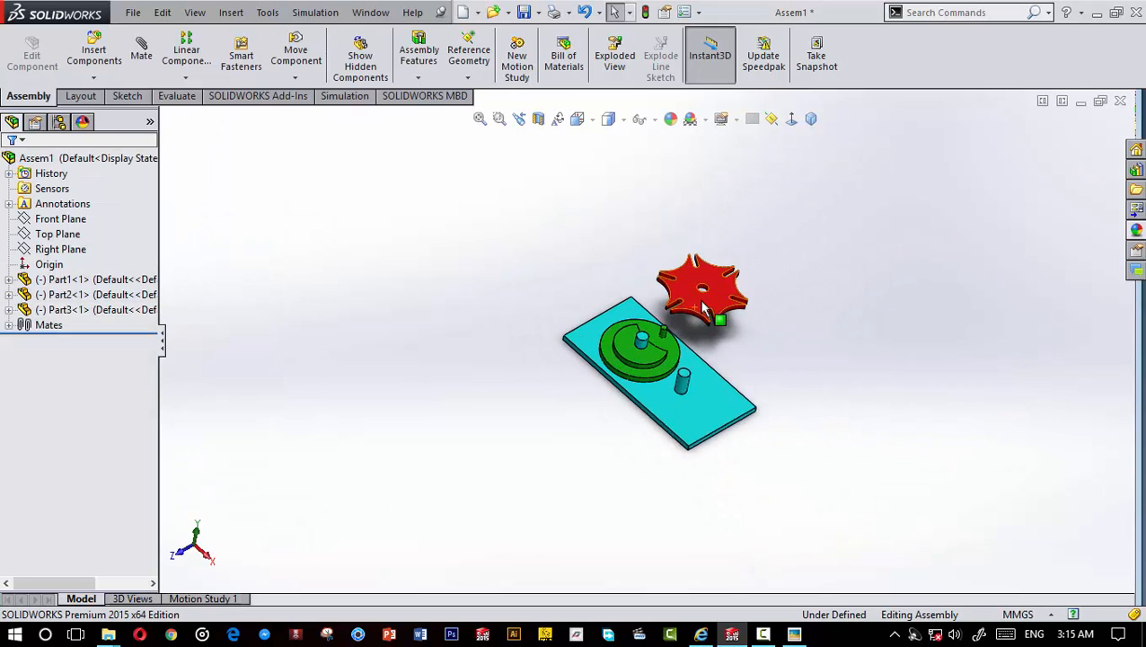
pyautogui.scroll(-5, 705, 310)
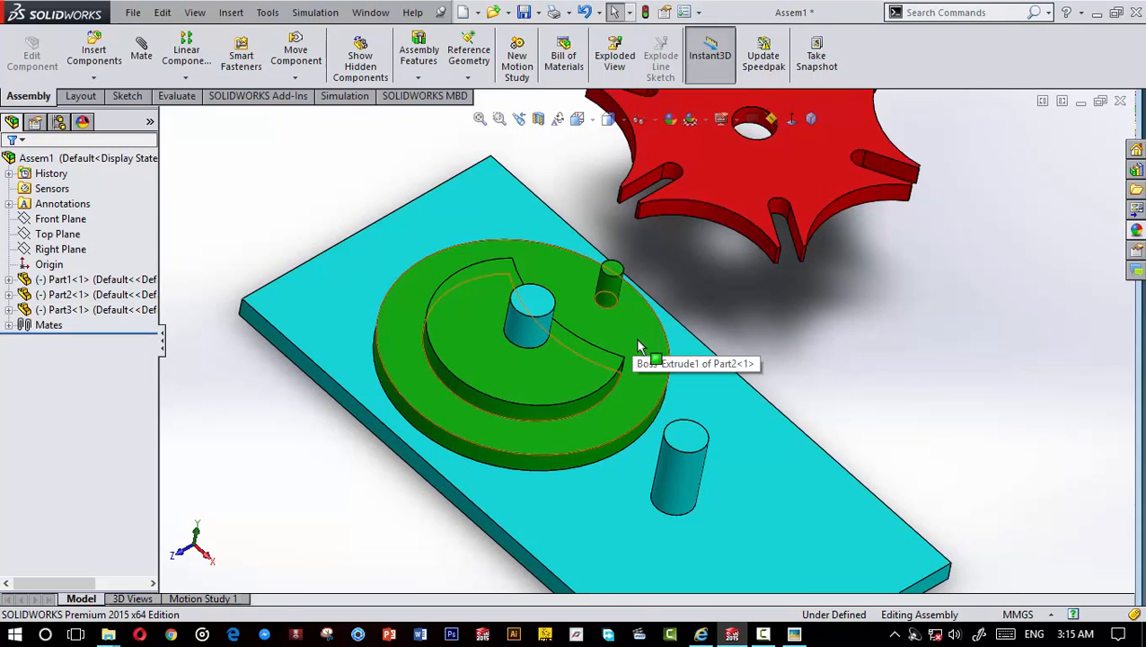
pyautogui.scroll(3, 639, 346)
pyautogui.moveTo(613, 530); pyautogui.dragTo(648, 491, button='middle')
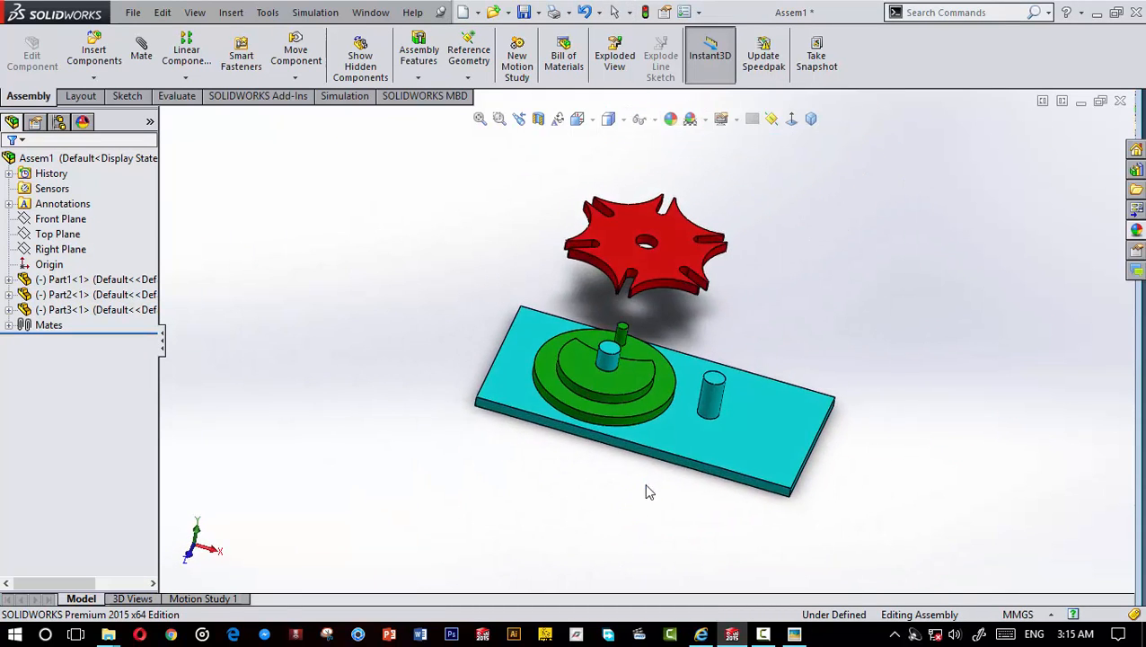
pyautogui.scroll(-3, 668, 429)
pyautogui.moveTo(613, 272); pyautogui.dragTo(500, 432)
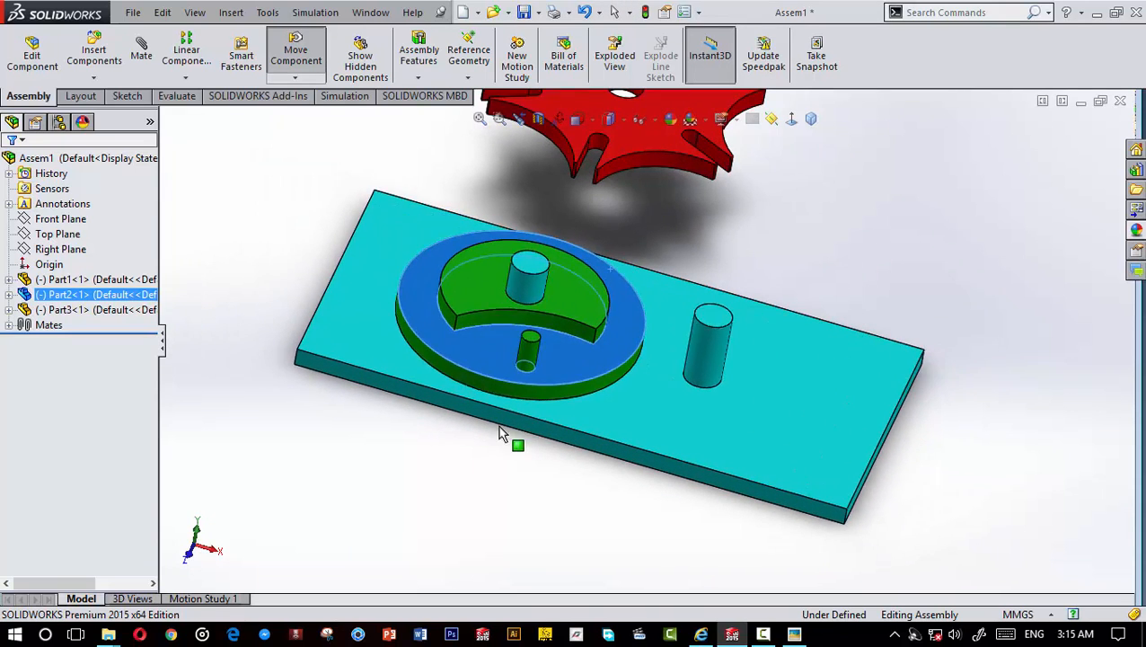
pyautogui.scroll(4, 667, 462)
pyautogui.scroll(-2, 689, 345)
pyautogui.moveTo(688, 345); pyautogui.dragTo(657, 389, button='middle')
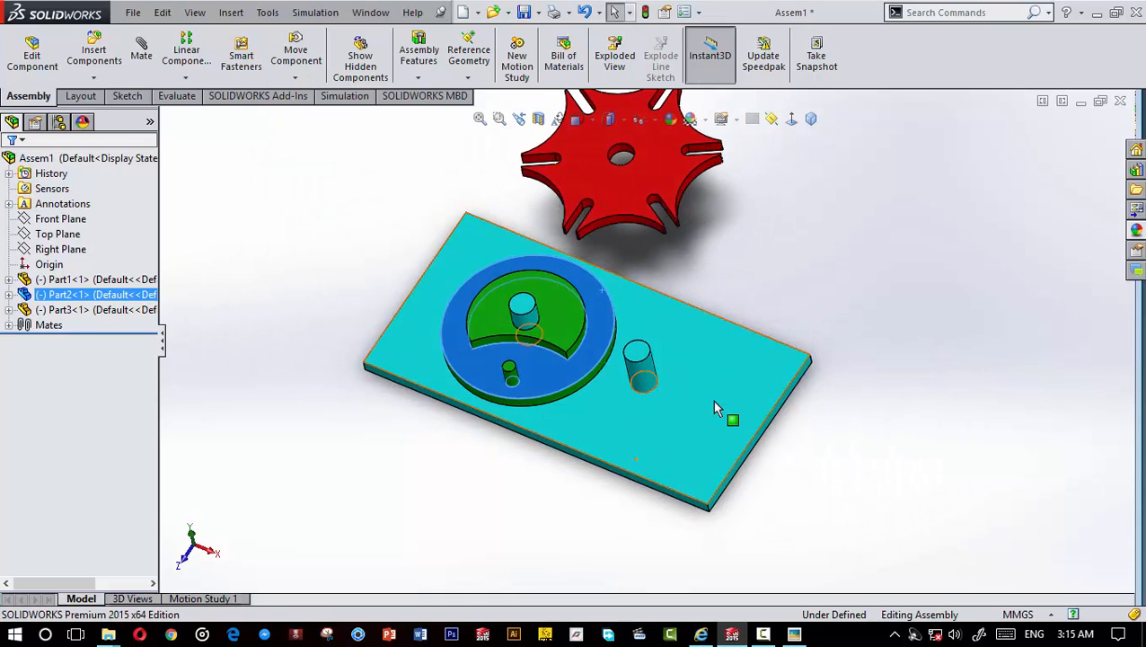
pyautogui.click(898, 373)
# Step: Fix the base plate Part1 in place in the assembly
pyautogui.scroll(3, 726, 320)
pyautogui.scroll(-3, 725, 349)
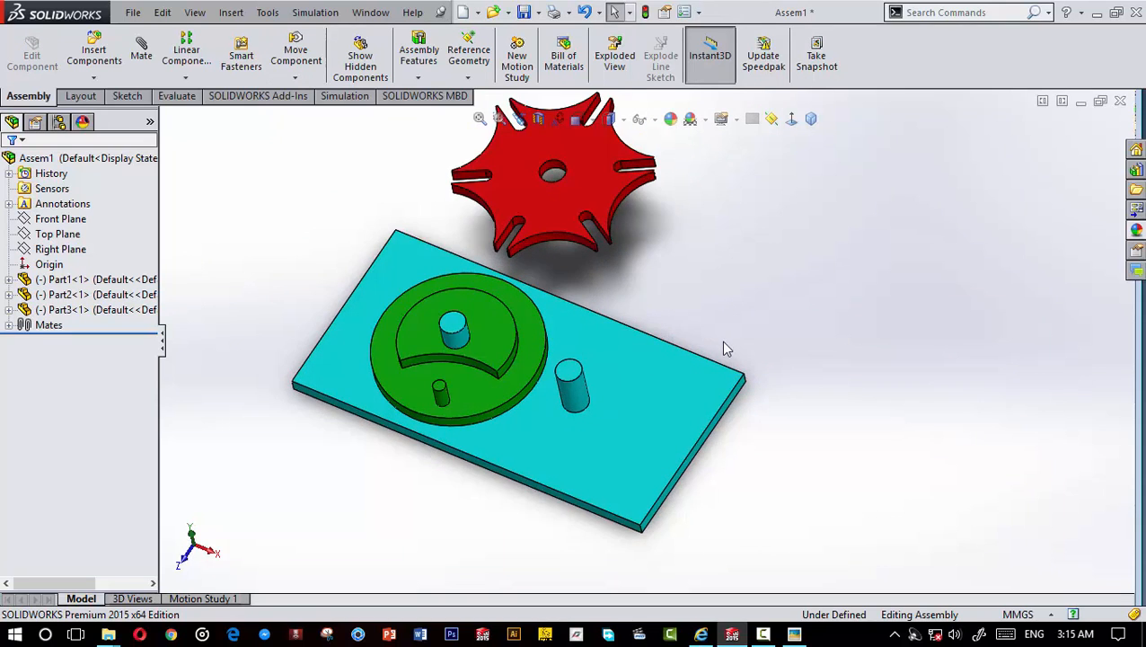
pyautogui.moveTo(725, 348); pyautogui.dragTo(734, 299, button='middle')
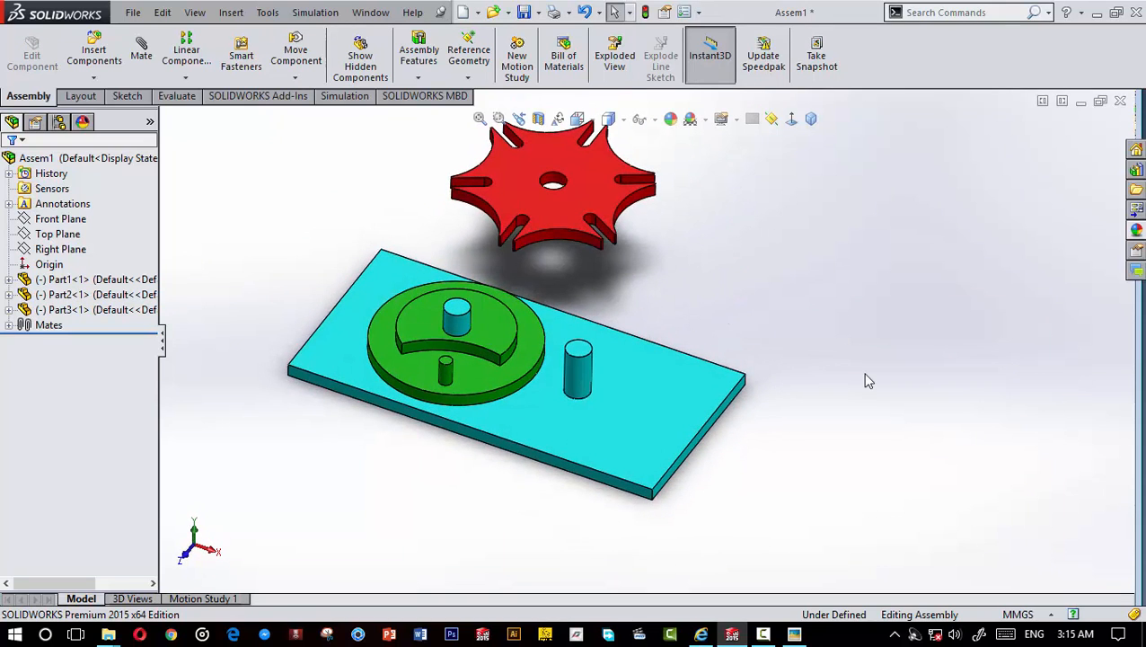
pyautogui.rightClick(683, 391)
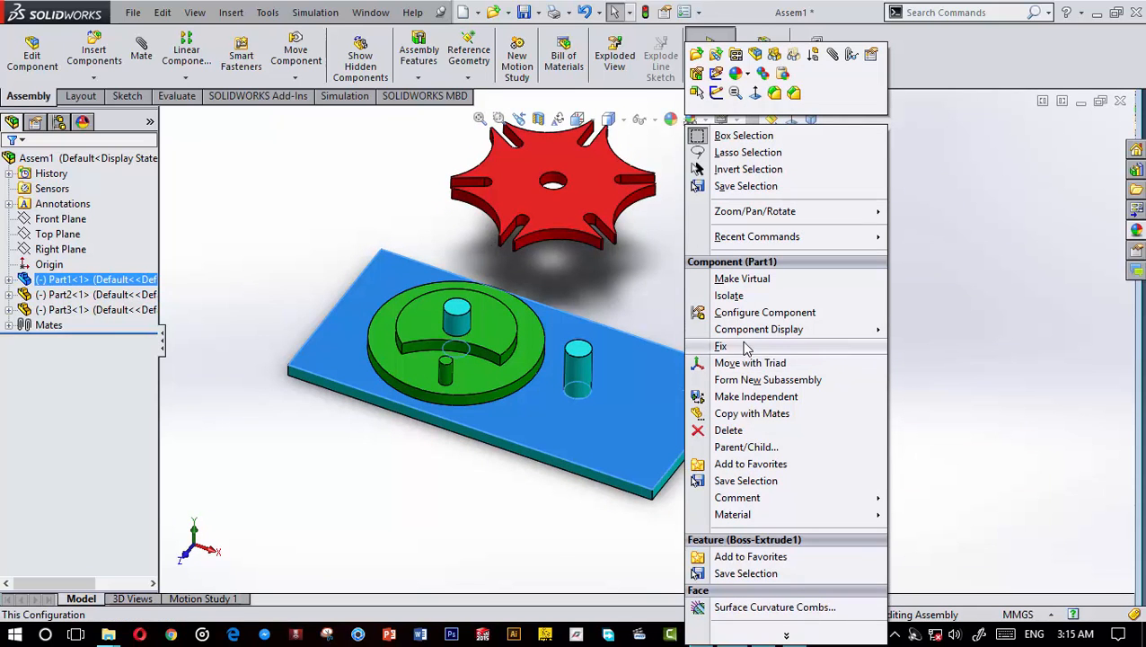
pyautogui.click(745, 348)
pyautogui.scroll(2, 664, 422)
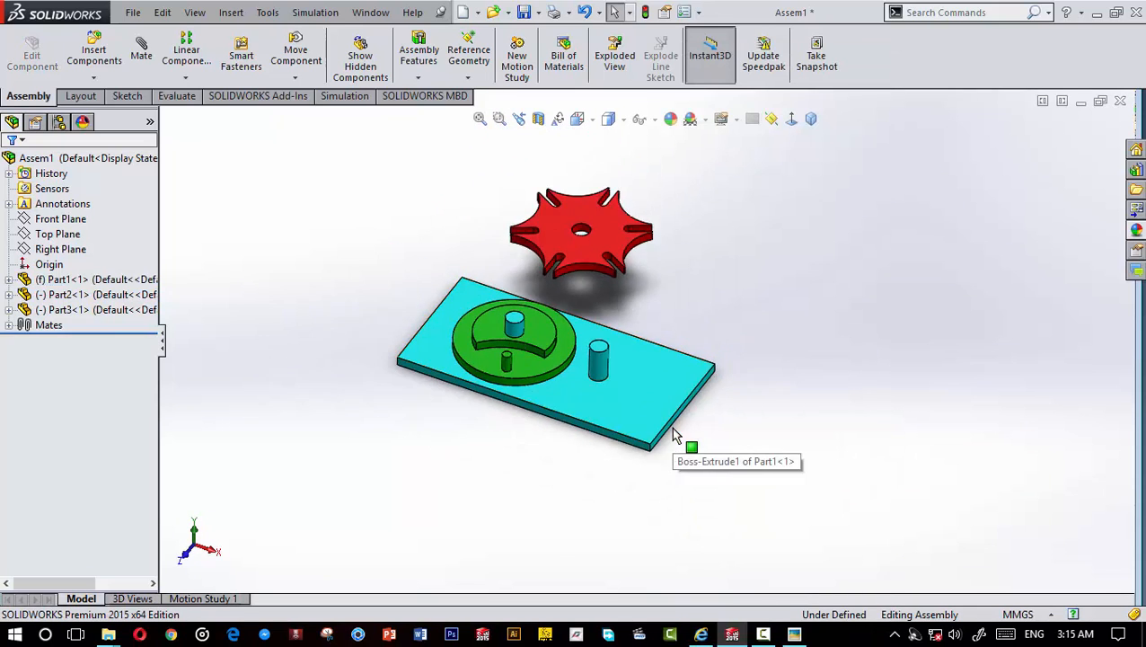
# Step: Rotate the green disc about its pin until its small drive pin faces the base plate's left short edge
pyautogui.scroll(-3, 675, 434)
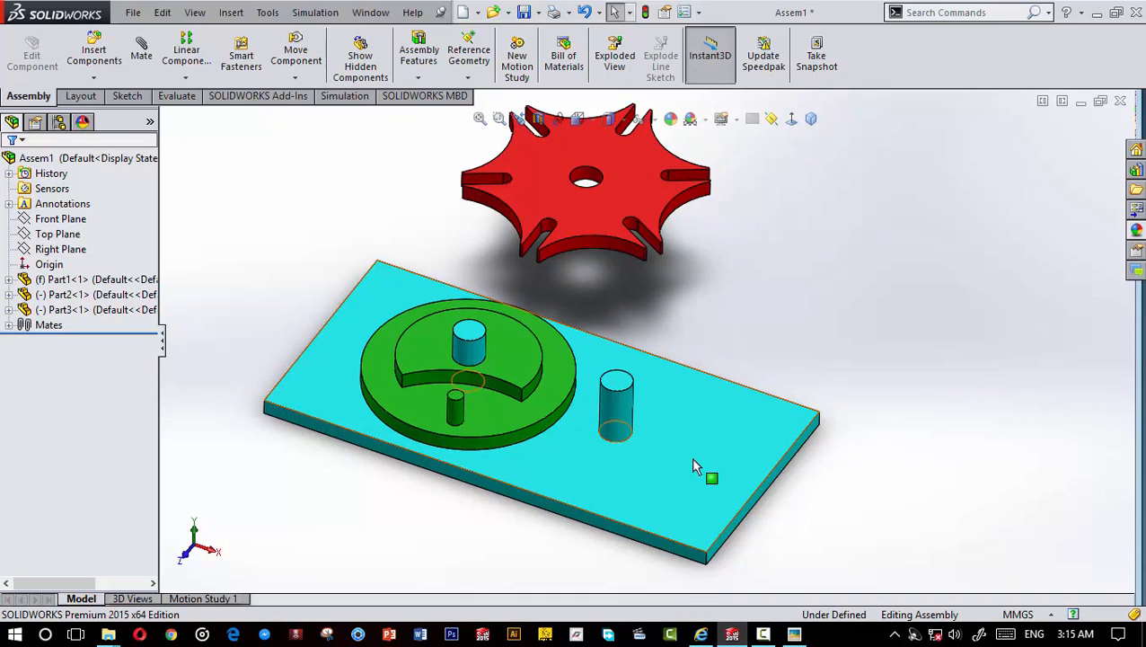
pyautogui.moveTo(693, 466)
pyautogui.mouseDown(button='middle')
pyautogui.moveTo(655, 429)
pyautogui.moveTo(709, 469)
pyautogui.mouseUp(button='middle')
pyautogui.moveTo(537, 416); pyautogui.dragTo(404, 395)
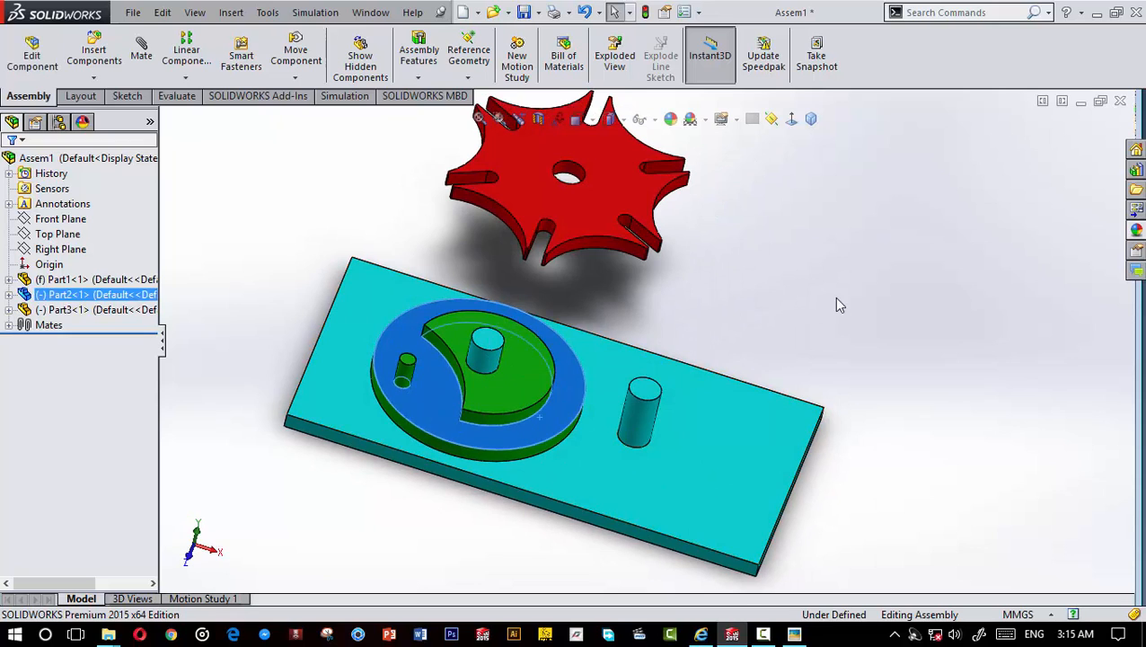
pyautogui.click(835, 303)
pyautogui.scroll(4, 843, 301)
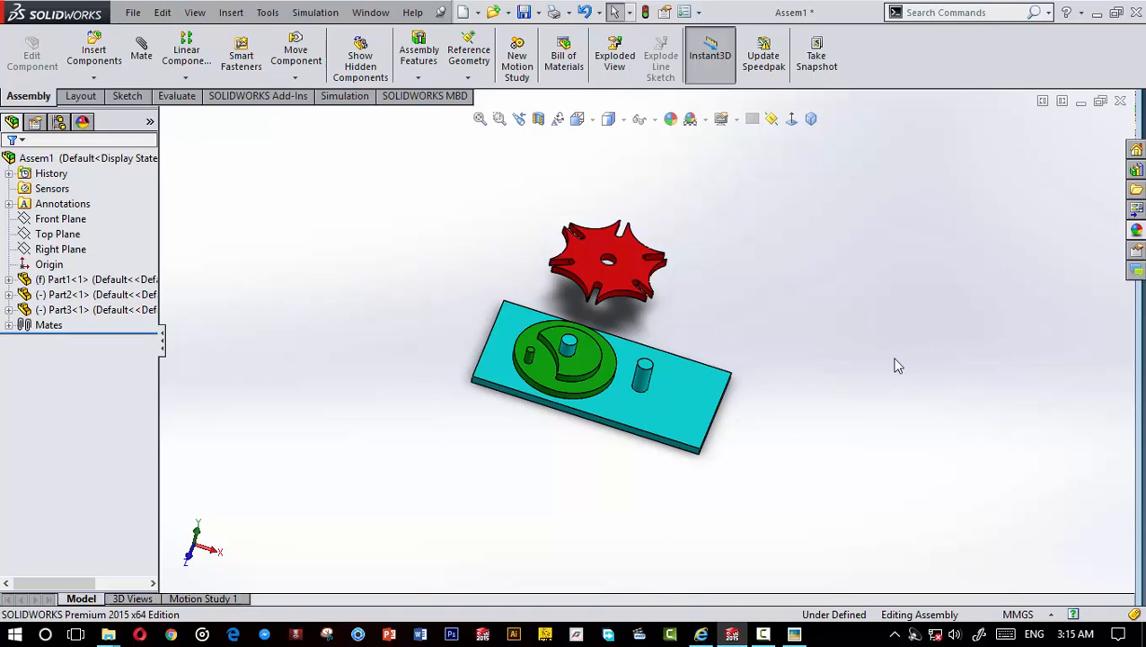
# Step: Add a Concentric mate between the red slotted wheel's centre hole and the base plate's free right pin
pyautogui.click(149, 70)
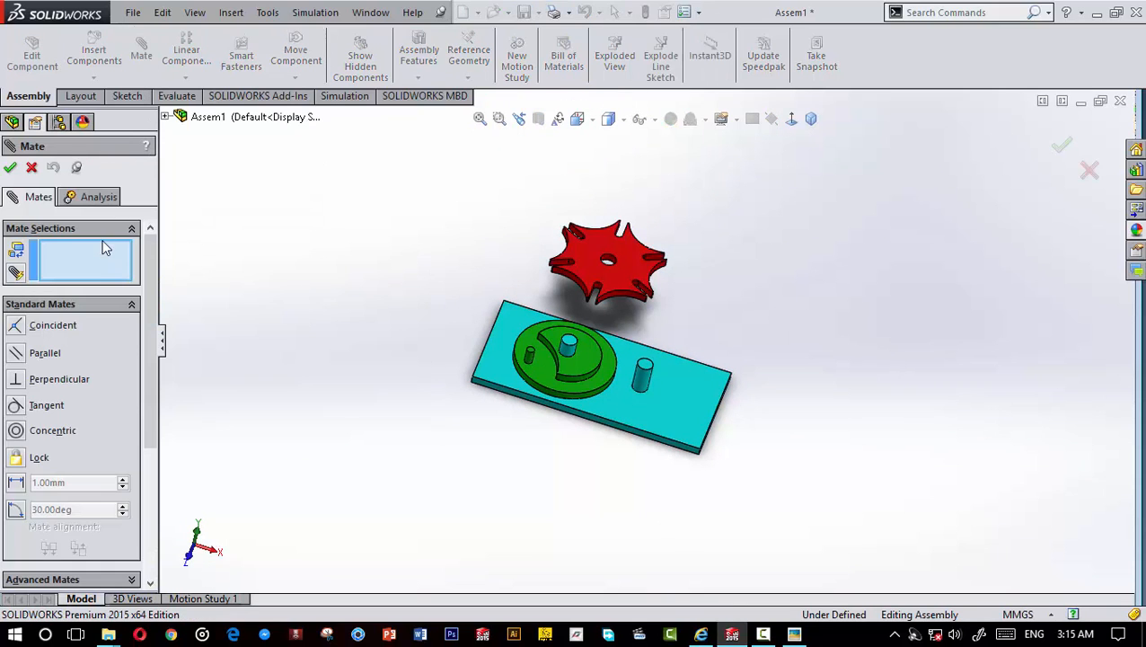
pyautogui.scroll(-6, 563, 265)
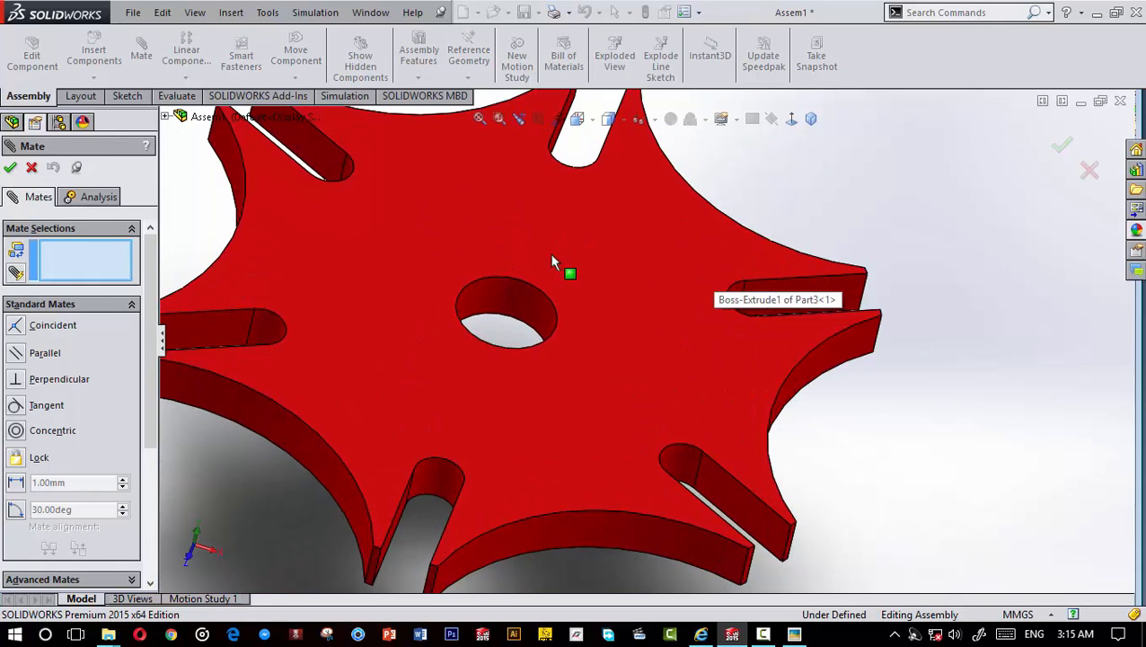
pyautogui.click(507, 296)
pyautogui.scroll(6, 641, 396)
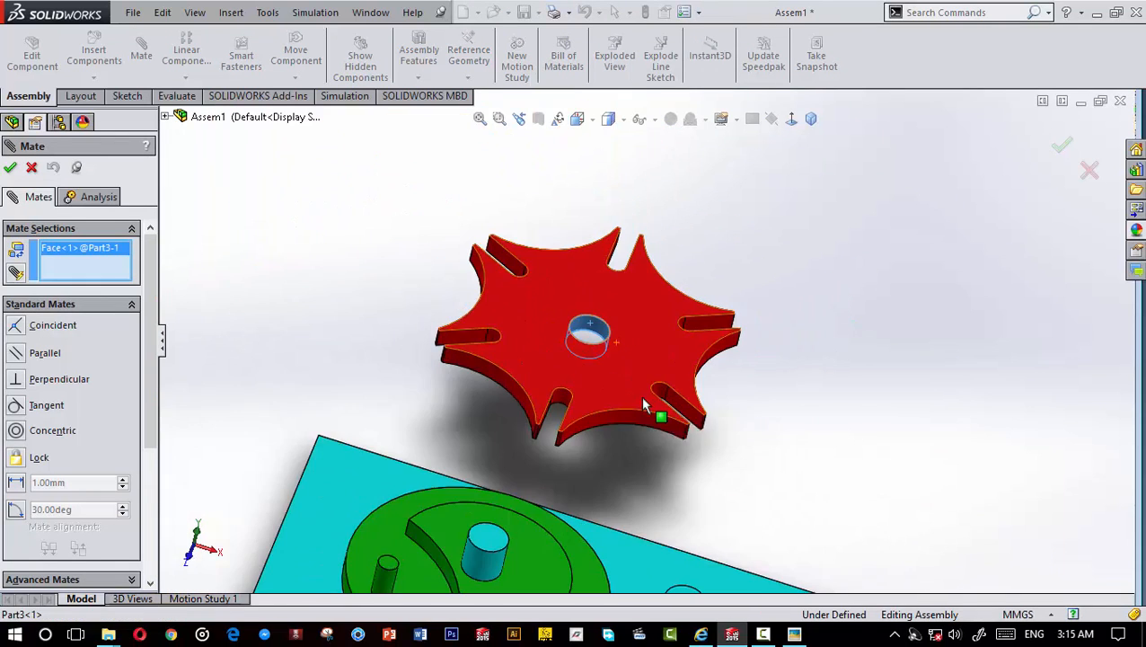
pyautogui.scroll(-5, 702, 507)
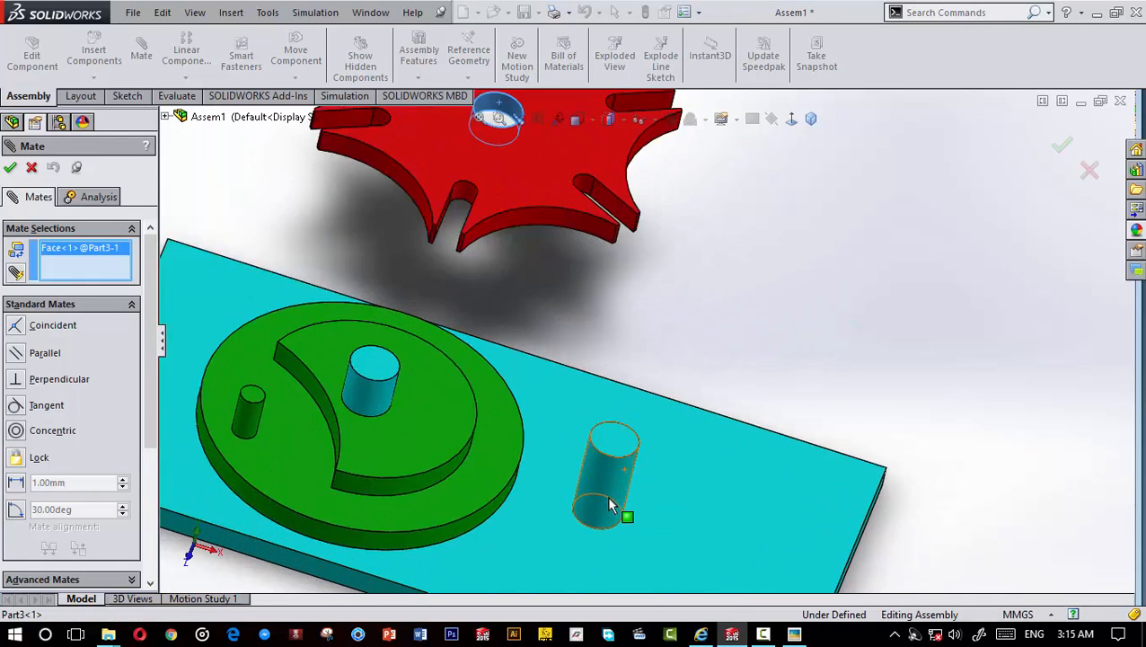
pyautogui.click(610, 490)
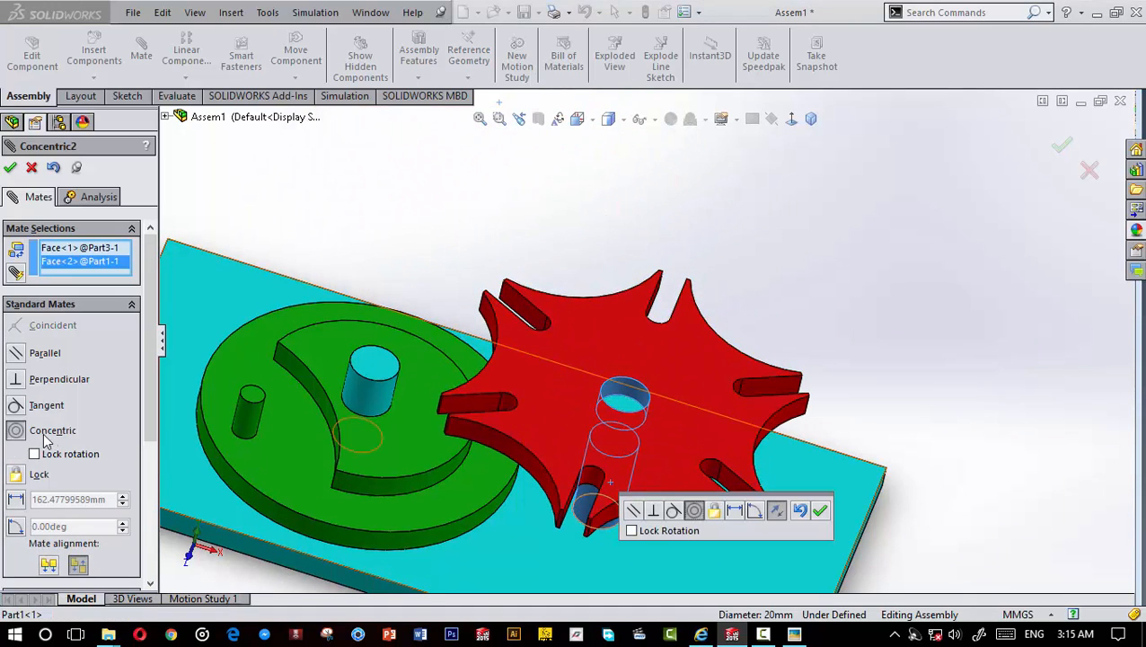
pyautogui.scroll(3, 645, 341)
pyautogui.click(819, 510)
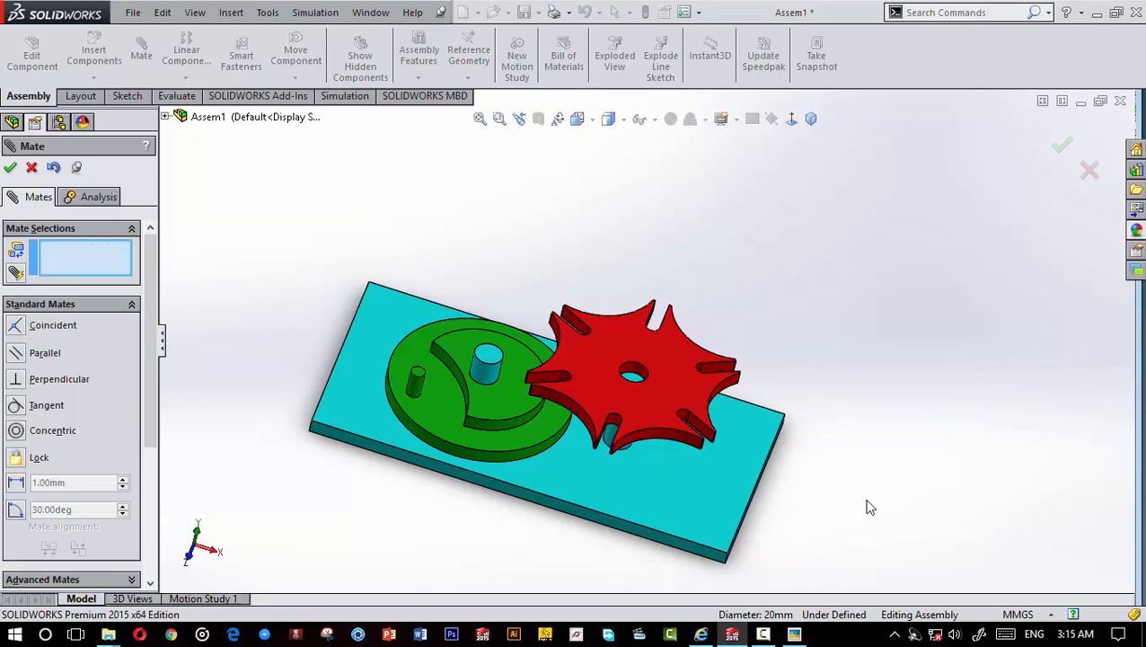
# Step: Add a Coincident mate between the red wheel's bottom face and the top face of the green disc's lower flange
pyautogui.scroll(-2, 542, 260)
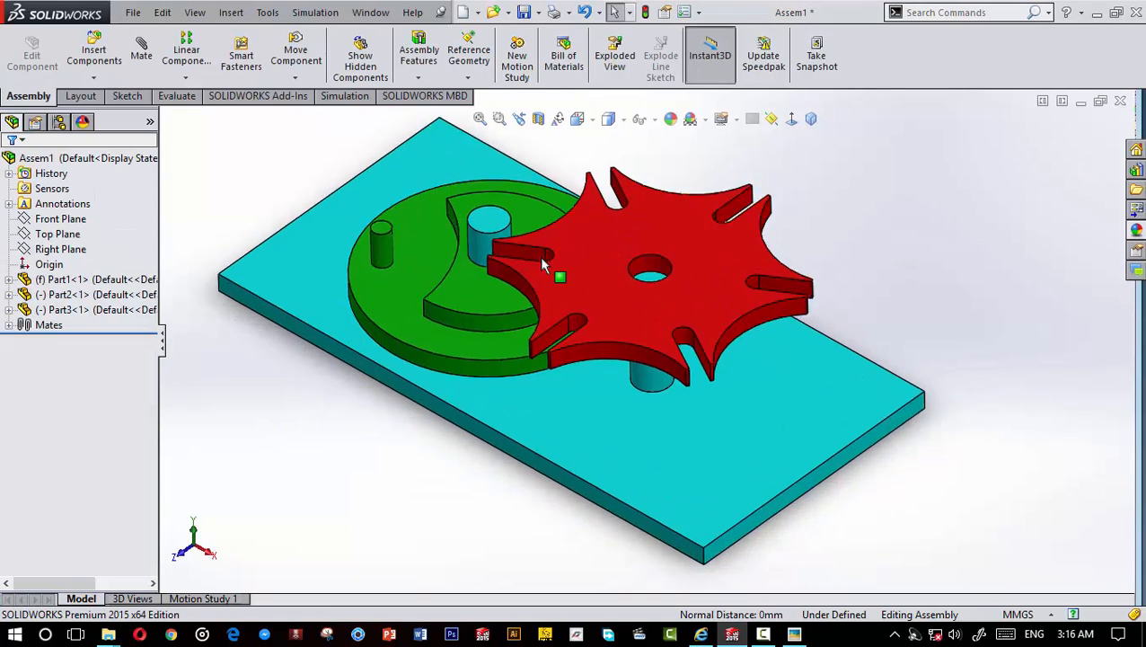
pyautogui.moveTo(542, 263); pyautogui.dragTo(612, 114, button='middle')
pyautogui.moveTo(637, 330); pyautogui.dragTo(670, 512, button='middle')
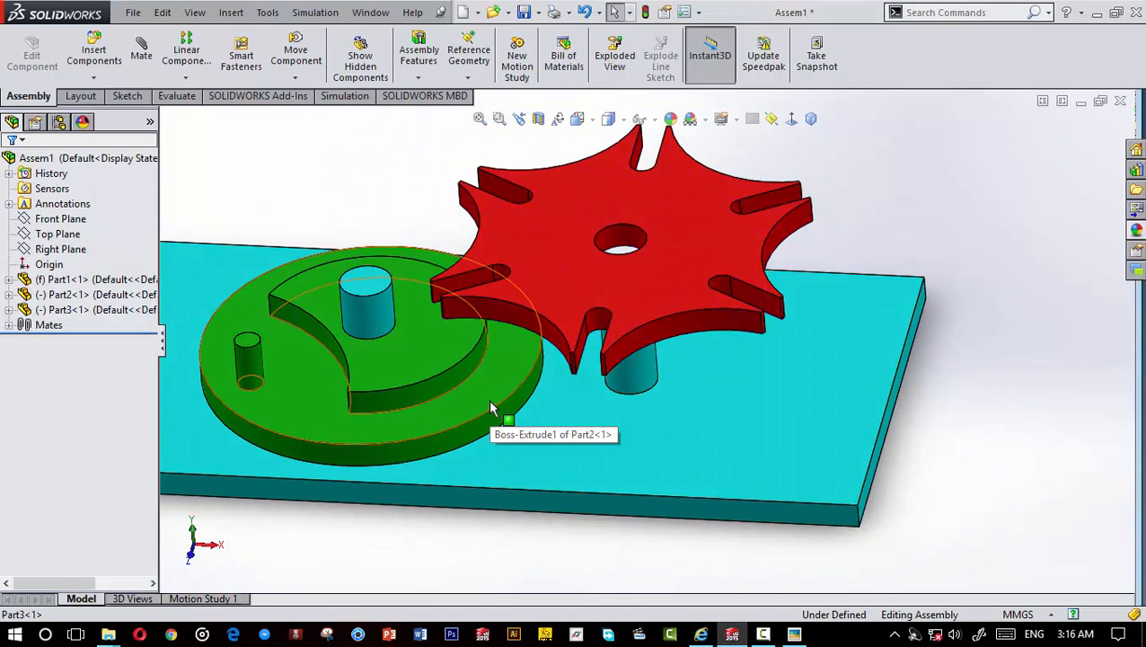
pyautogui.scroll(4, 521, 428)
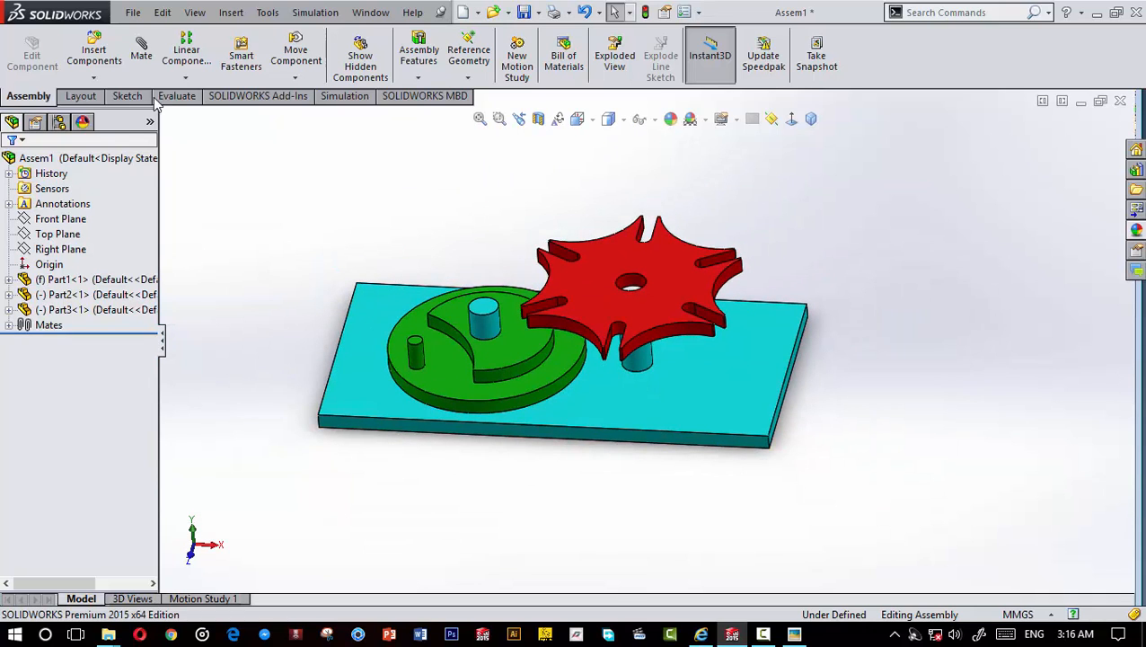
pyautogui.click(142, 52)
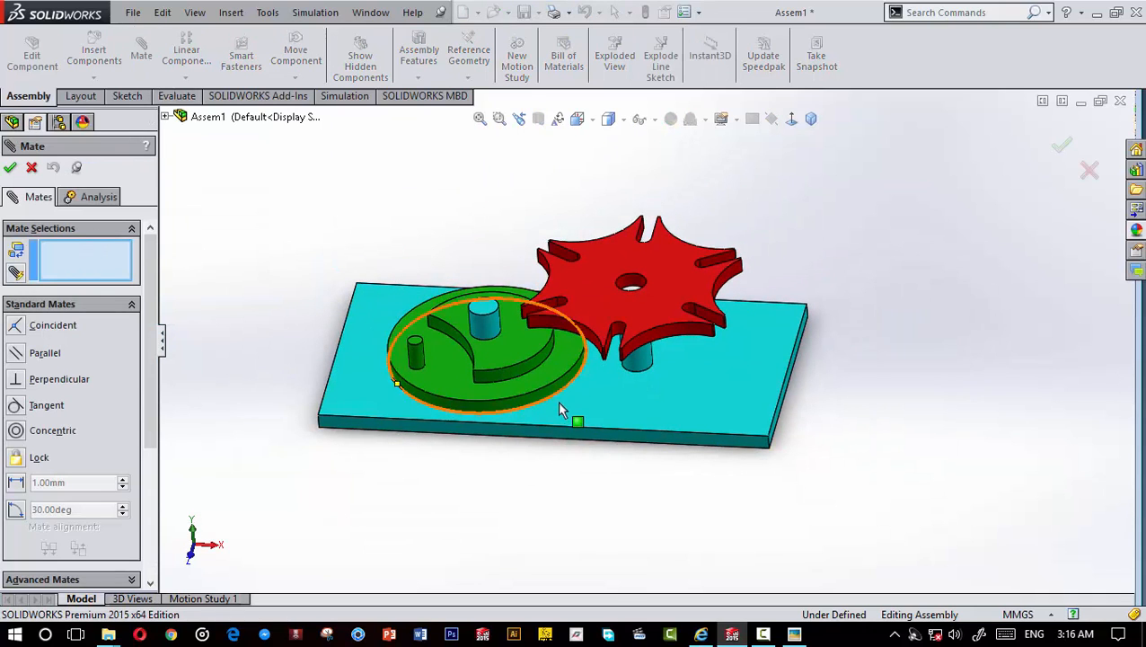
pyautogui.moveTo(560, 404); pyautogui.dragTo(633, 246, button='middle')
pyautogui.scroll(-2, 633, 246)
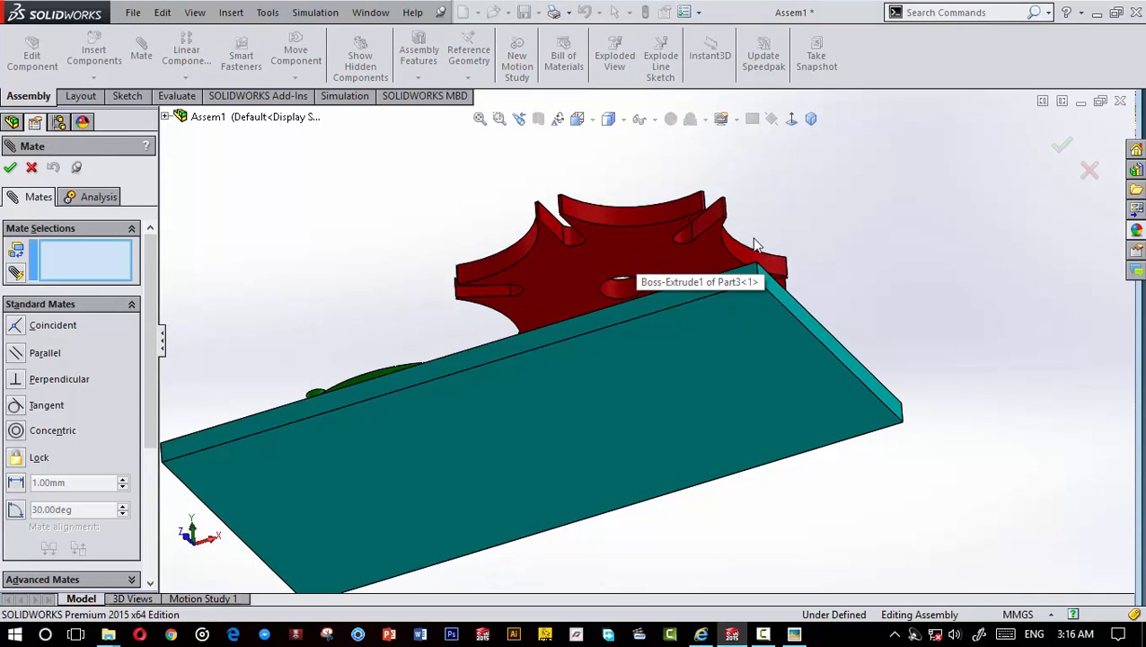
pyautogui.moveTo(832, 229); pyautogui.dragTo(834, 294, button='middle')
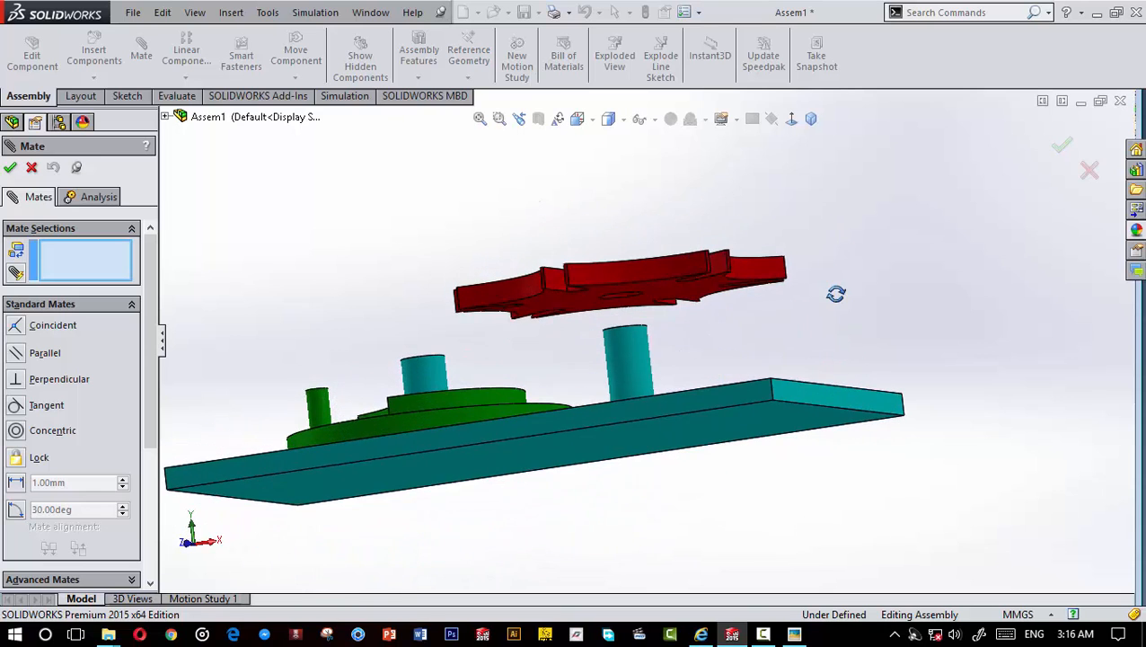
pyautogui.click(691, 309)
pyautogui.scroll(2, 614, 404)
pyautogui.scroll(2, 613, 404)
pyautogui.moveTo(607, 453); pyautogui.dragTo(575, 459, button='middle')
pyautogui.scroll(-3, 591, 392)
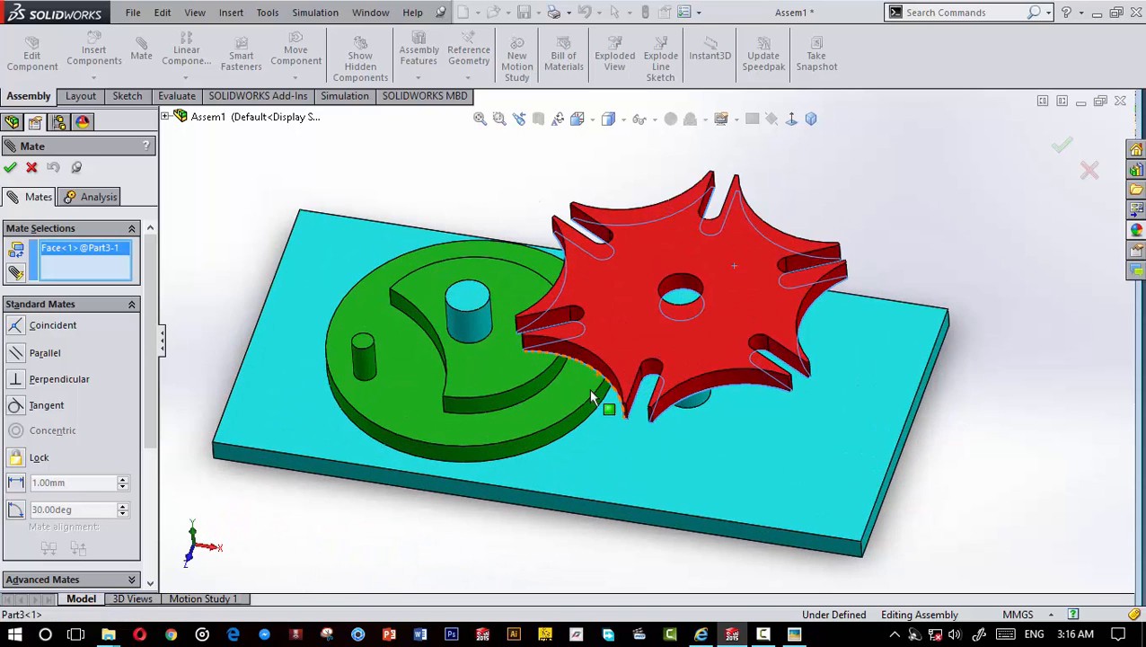
pyautogui.scroll(-2, 552, 400)
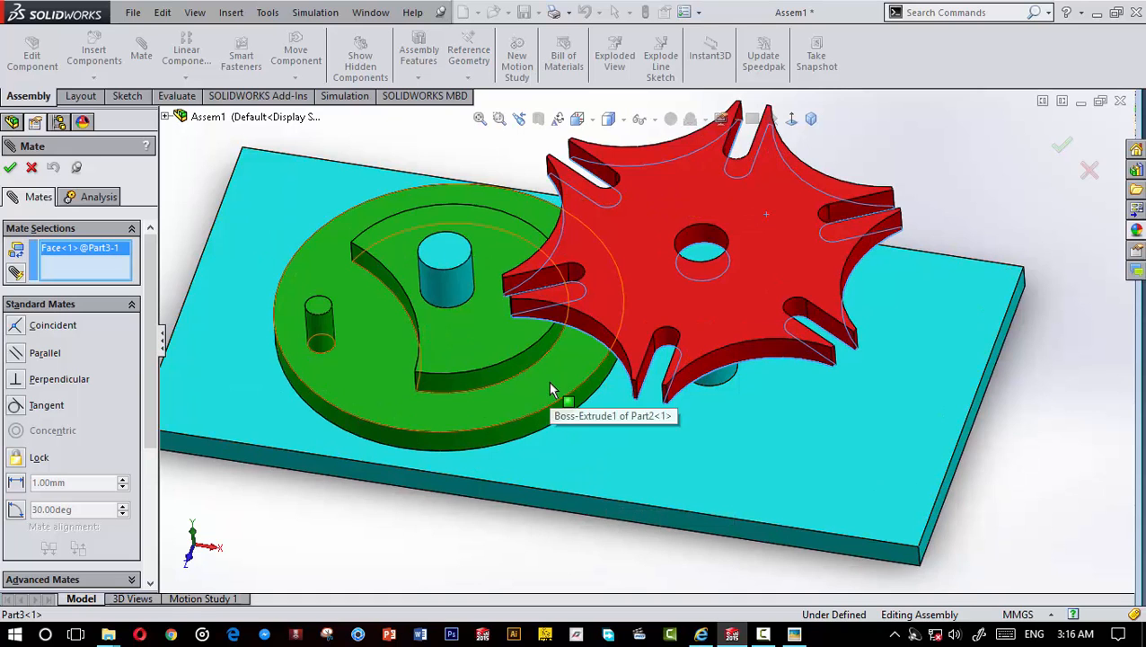
pyautogui.click(551, 387)
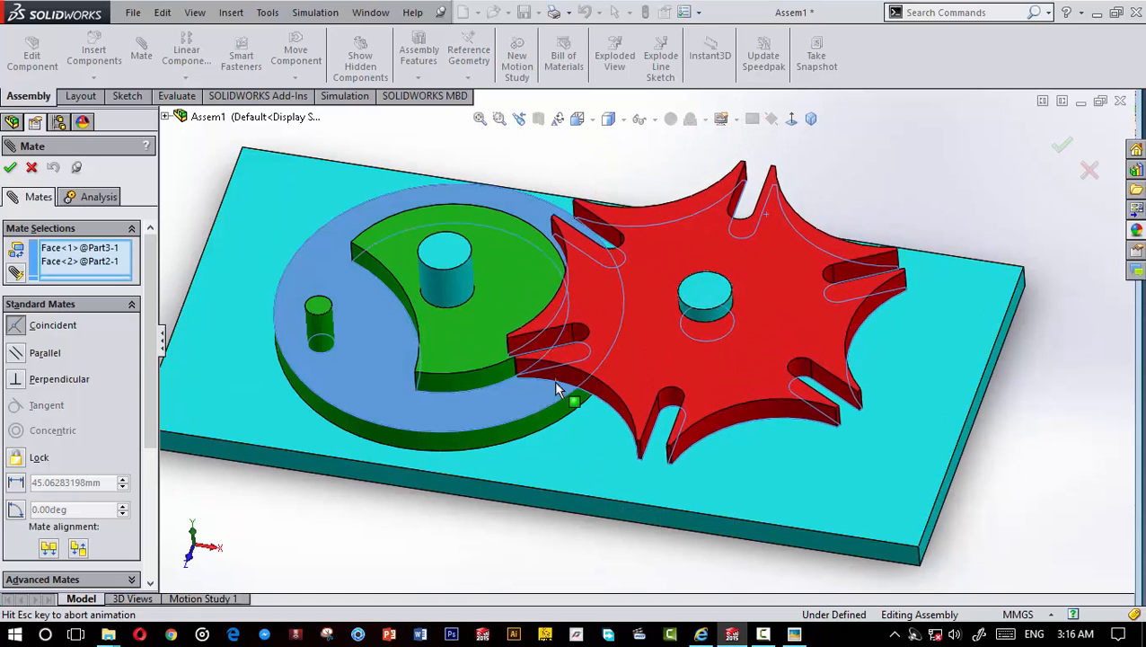
pyautogui.moveTo(581, 434); pyautogui.dragTo(579, 479, button='middle')
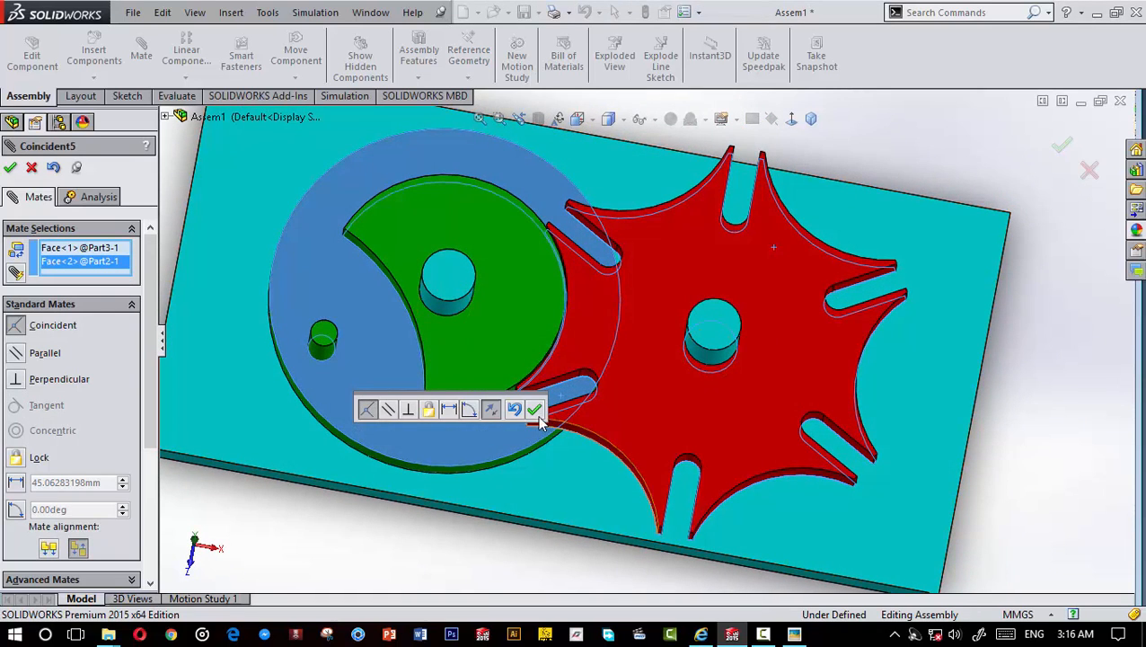
pyautogui.click(538, 412)
pyautogui.click(9, 169)
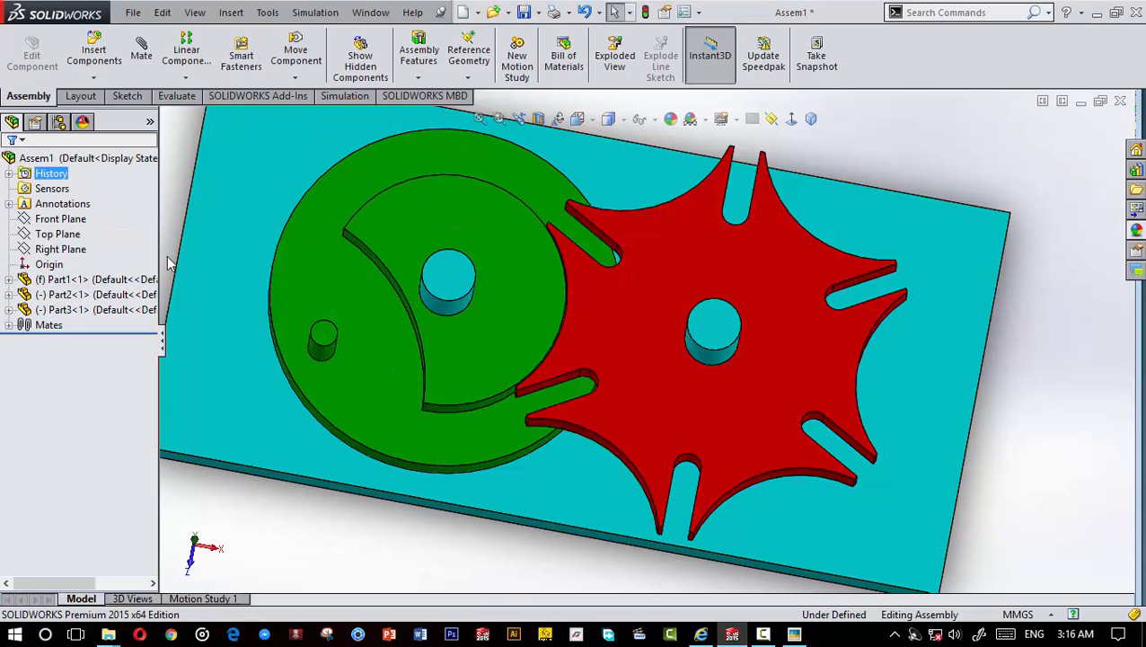
# Step: View the base plate's top face straight on and rotate the green disc until its drive pin faces the plate's front edge
pyautogui.scroll(4, 513, 357)
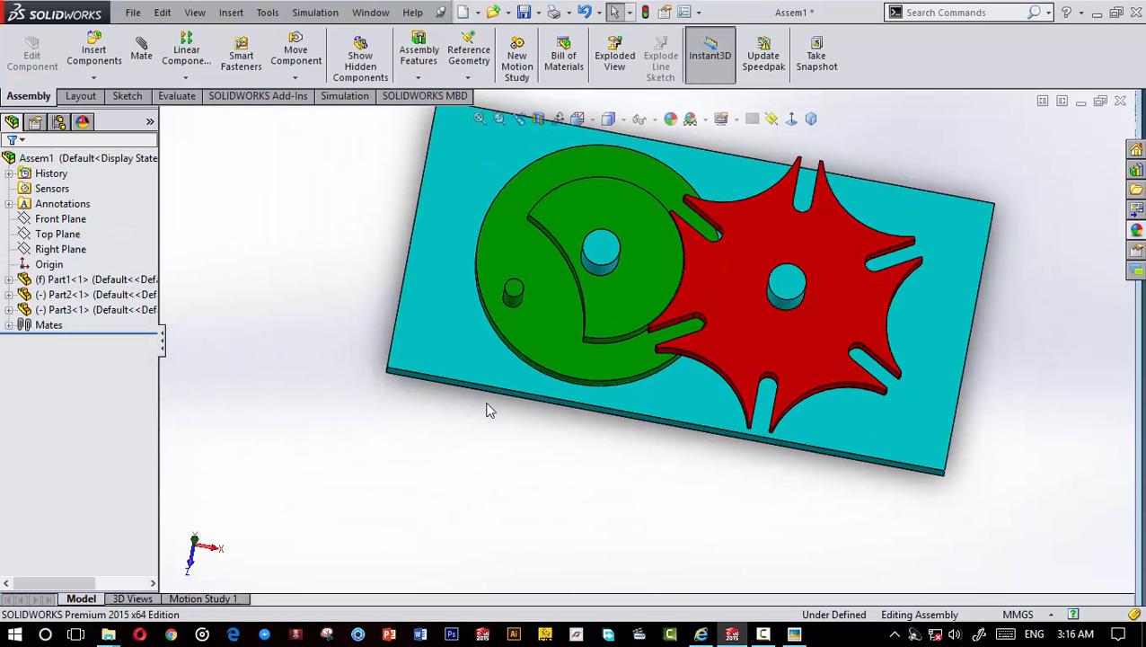
pyautogui.scroll(-2, 485, 373)
pyautogui.click(485, 372)
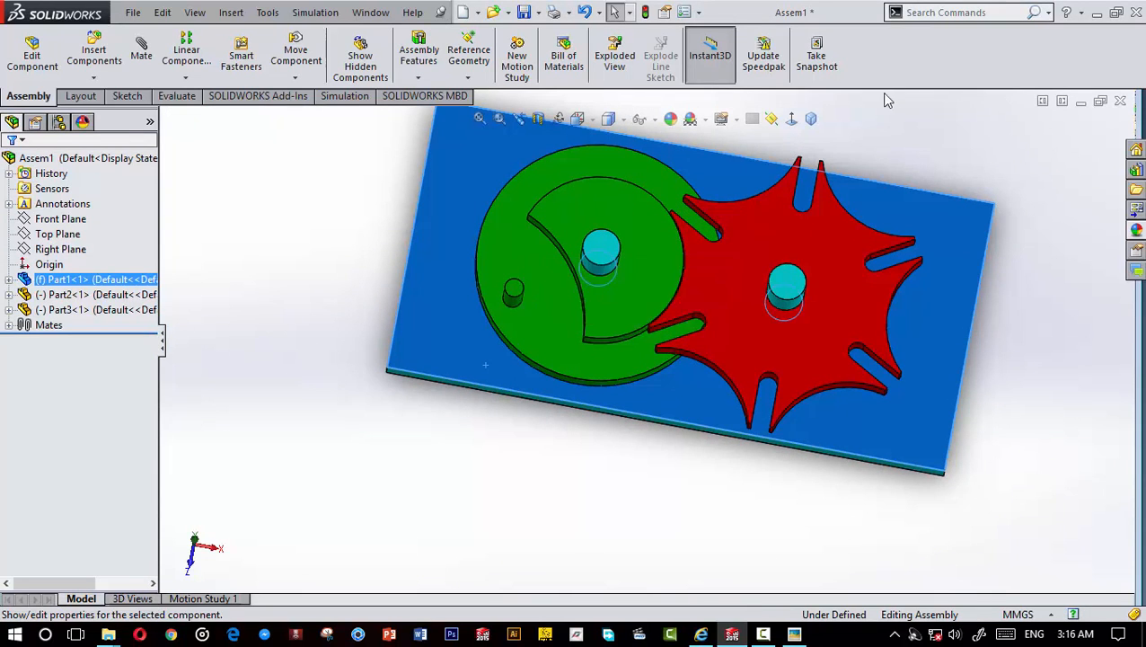
pyautogui.click(790, 118)
pyautogui.scroll(-3, 691, 353)
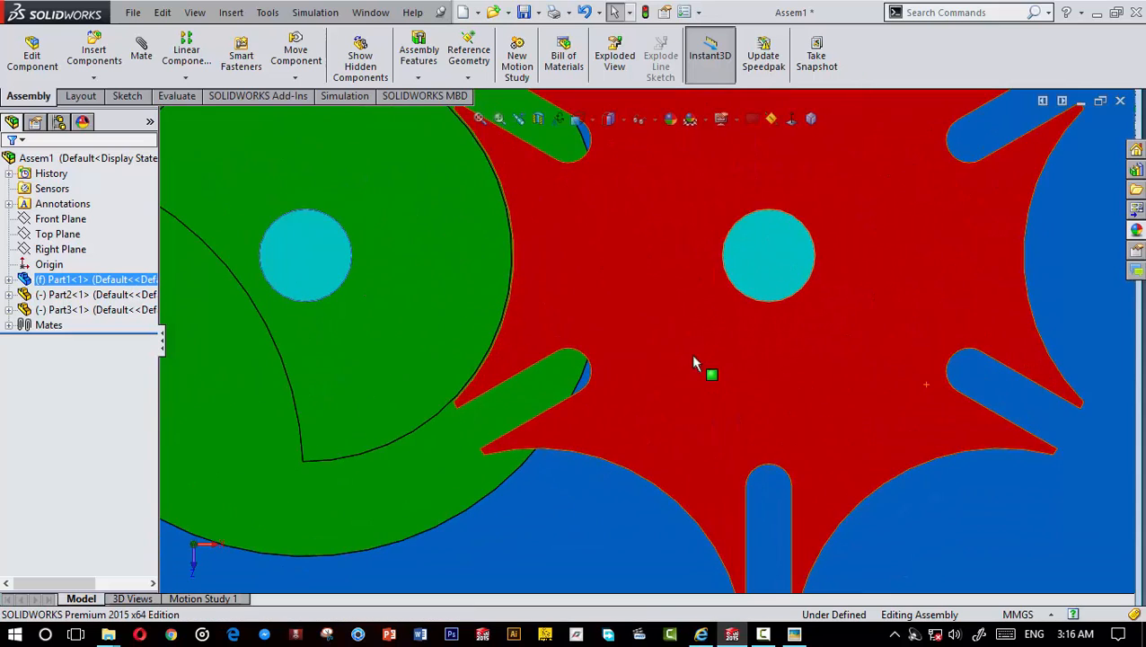
pyautogui.scroll(2, 539, 361)
pyautogui.scroll(-3, 604, 297)
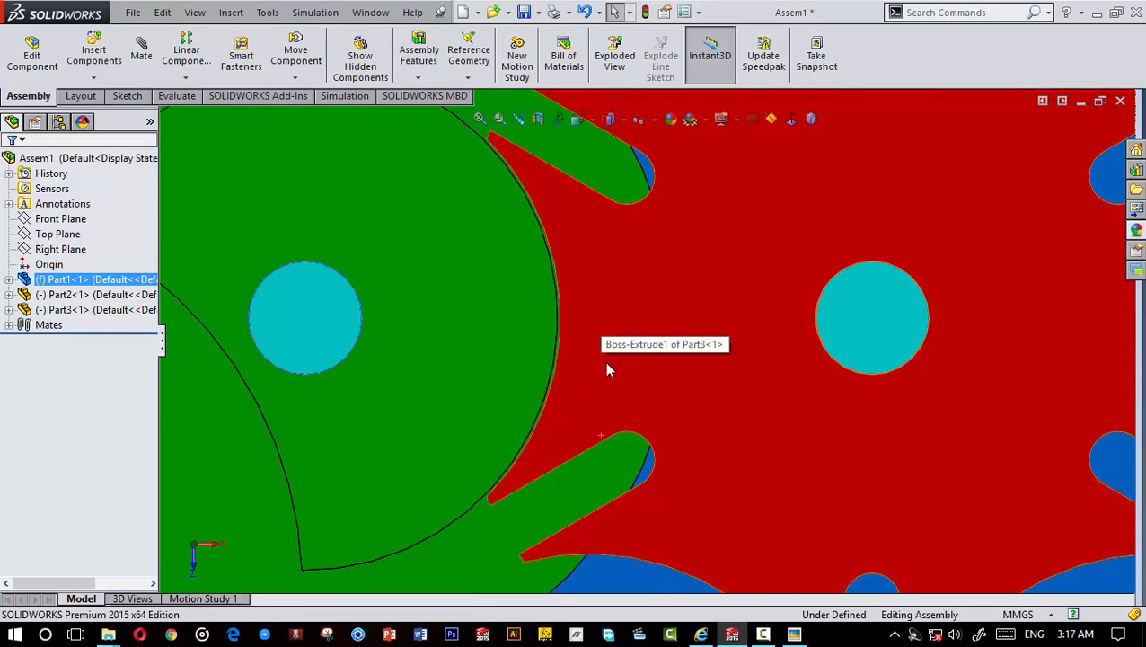
pyautogui.scroll(4, 606, 371)
pyautogui.moveTo(364, 420); pyautogui.dragTo(478, 465)
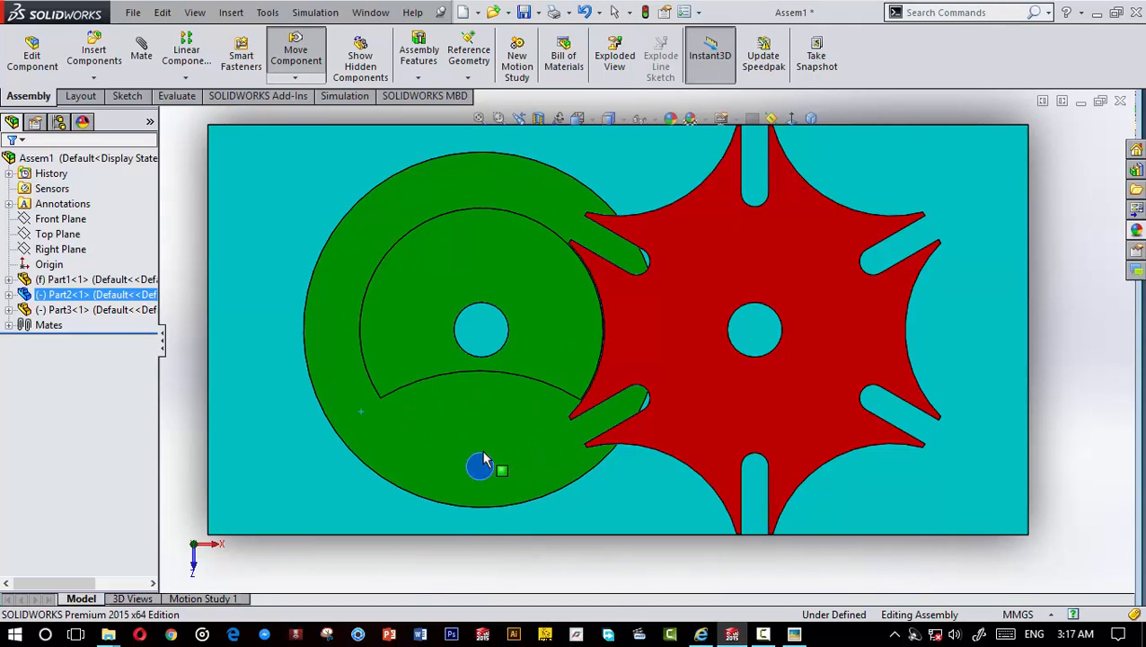
pyautogui.scroll(4, 632, 469)
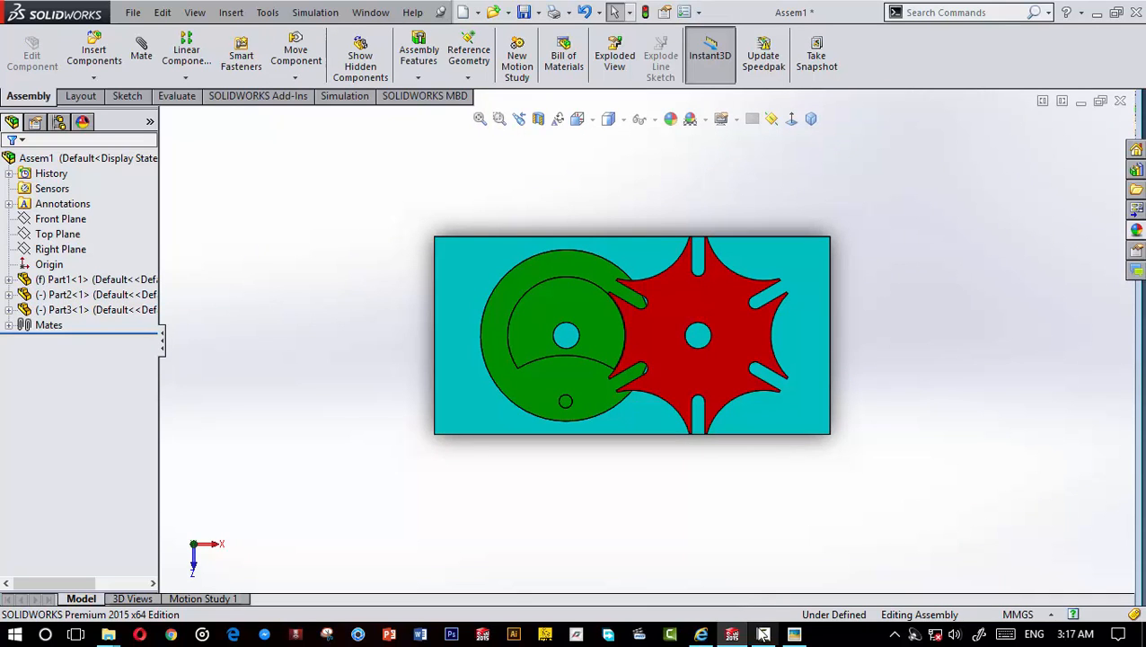
# Step: Check the Geneva mechanism reference picture in Internet Explorer and compare it with the assembly in SOLIDWORKS
pyautogui.click(700, 634)
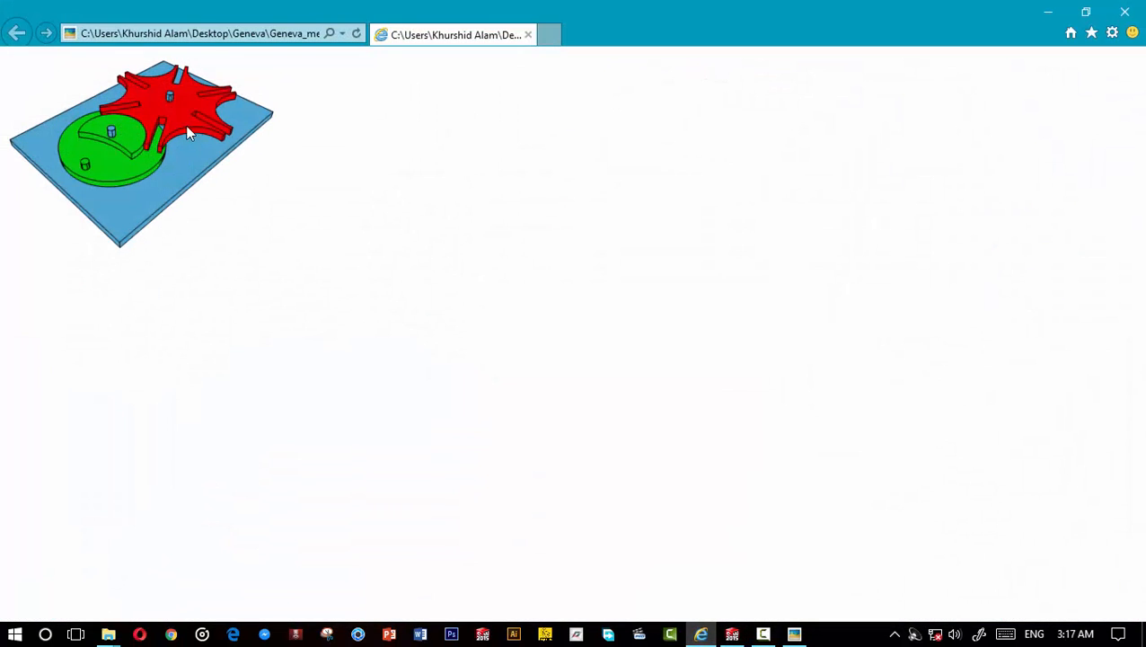
pyautogui.click(1044, 11)
pyautogui.scroll(-5, 653, 339)
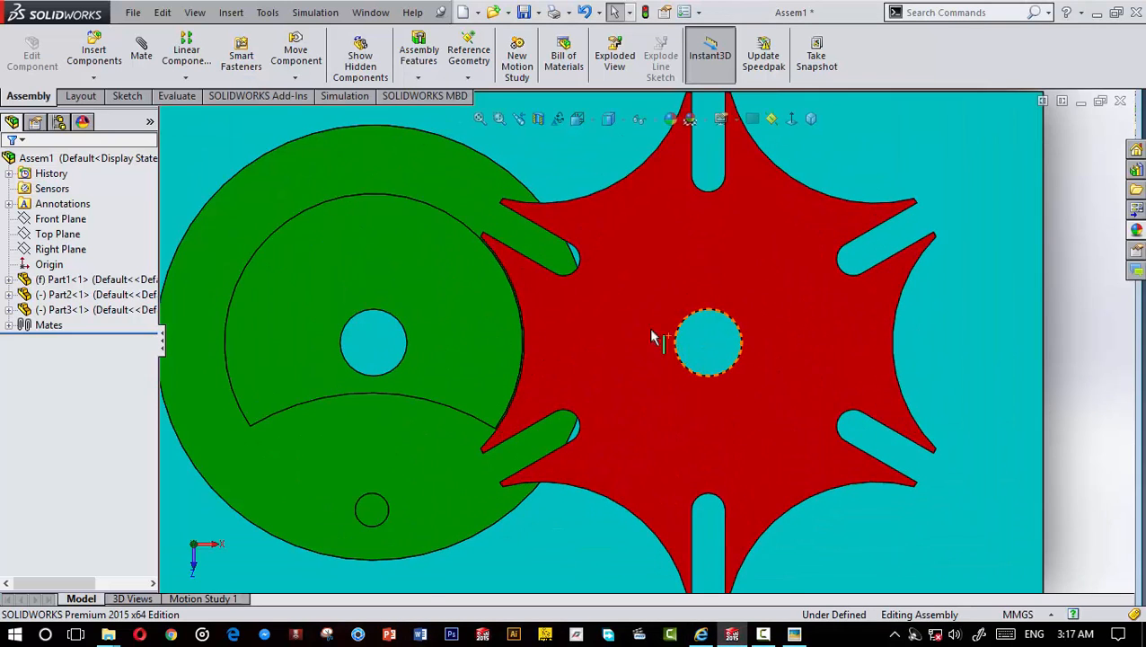
pyautogui.scroll(-5, 574, 319)
pyautogui.scroll(5, 574, 321)
pyautogui.scroll(-3, 539, 375)
pyautogui.scroll(4, 582, 389)
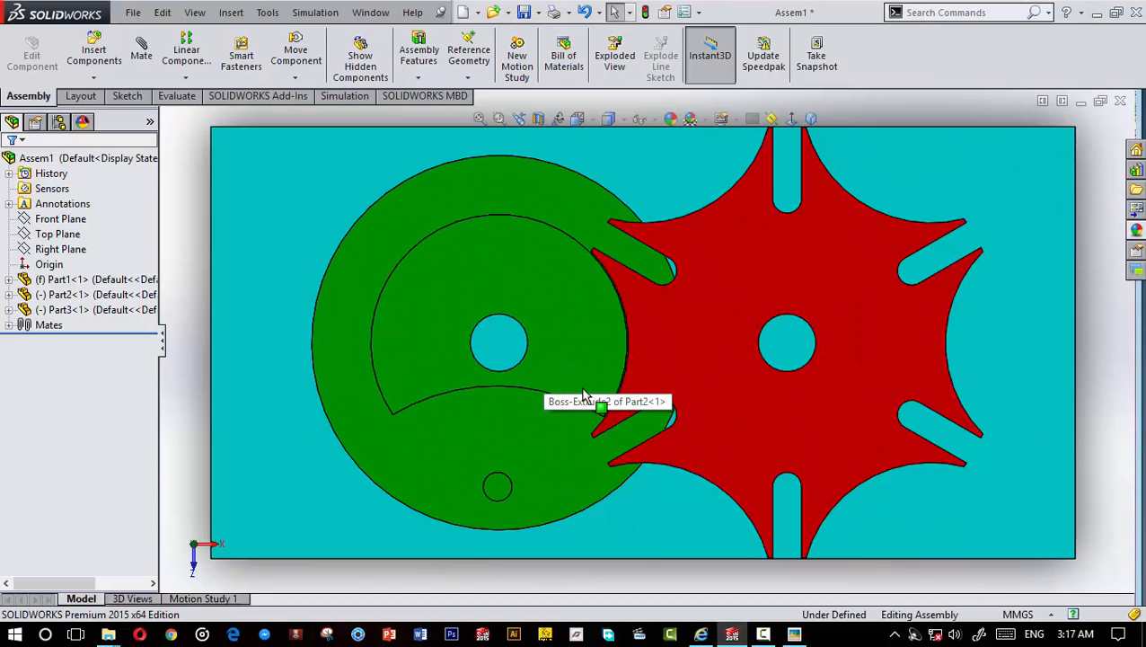
# Step: Rotate the green disc to bring its drive pin towards the red wheel's nearest front slot and check their alignment
pyautogui.moveTo(498, 486); pyautogui.dragTo(609, 401)
pyautogui.scroll(-4, 669, 433)
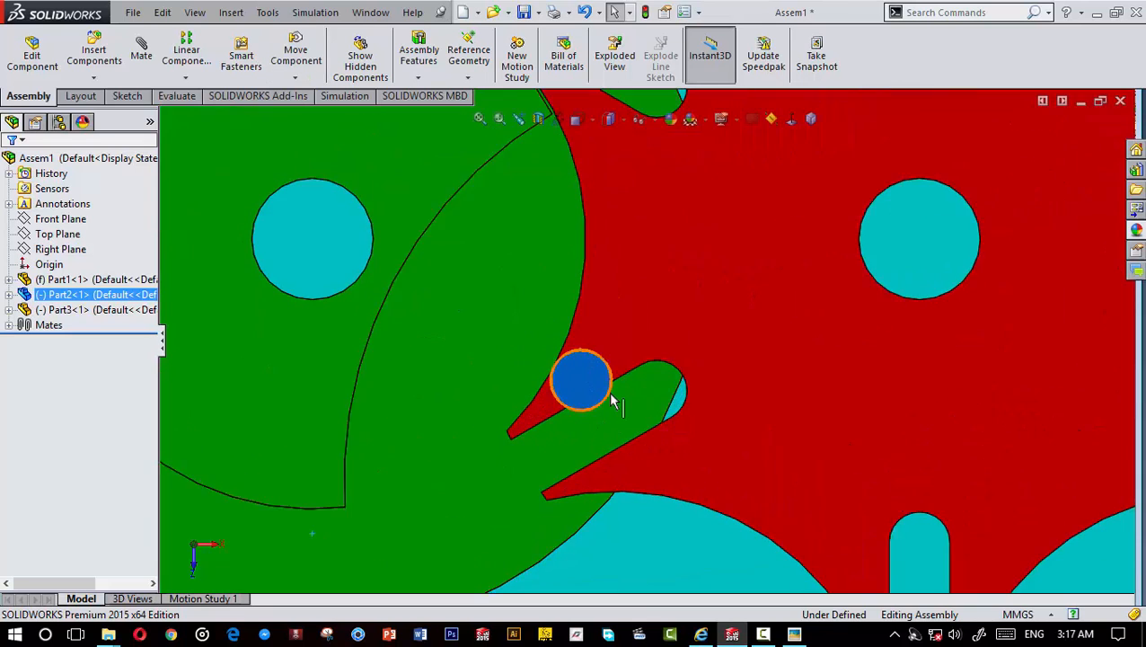
pyautogui.scroll(6, 610, 404)
pyautogui.scroll(-4, 616, 358)
pyautogui.scroll(4, 624, 358)
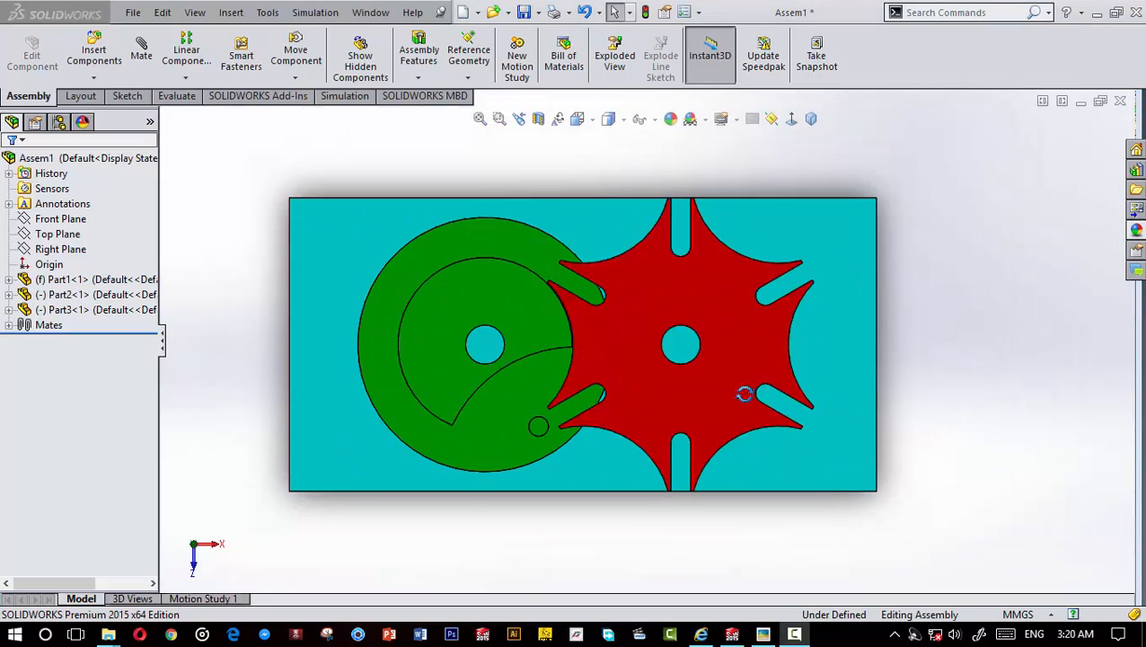
# Step: Orient the view normal to the base plate's top face and rotate the green disc until its drive pin faces the plate's front-left corner
pyautogui.moveTo(741, 391); pyautogui.dragTo(736, 449, button='middle')
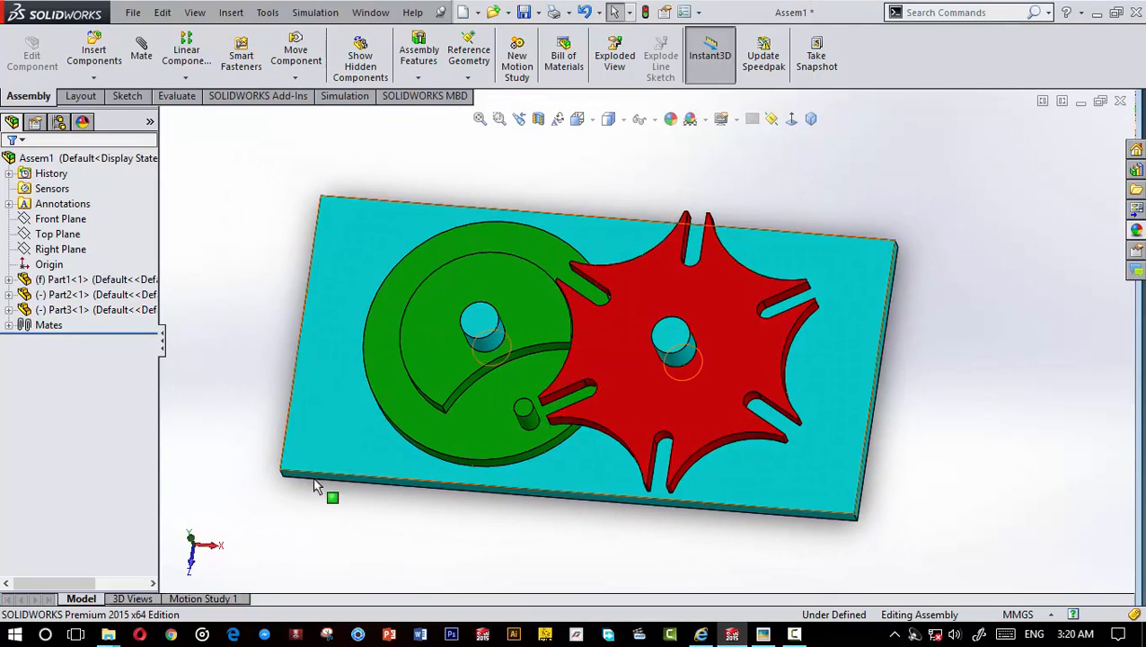
pyautogui.click(346, 410)
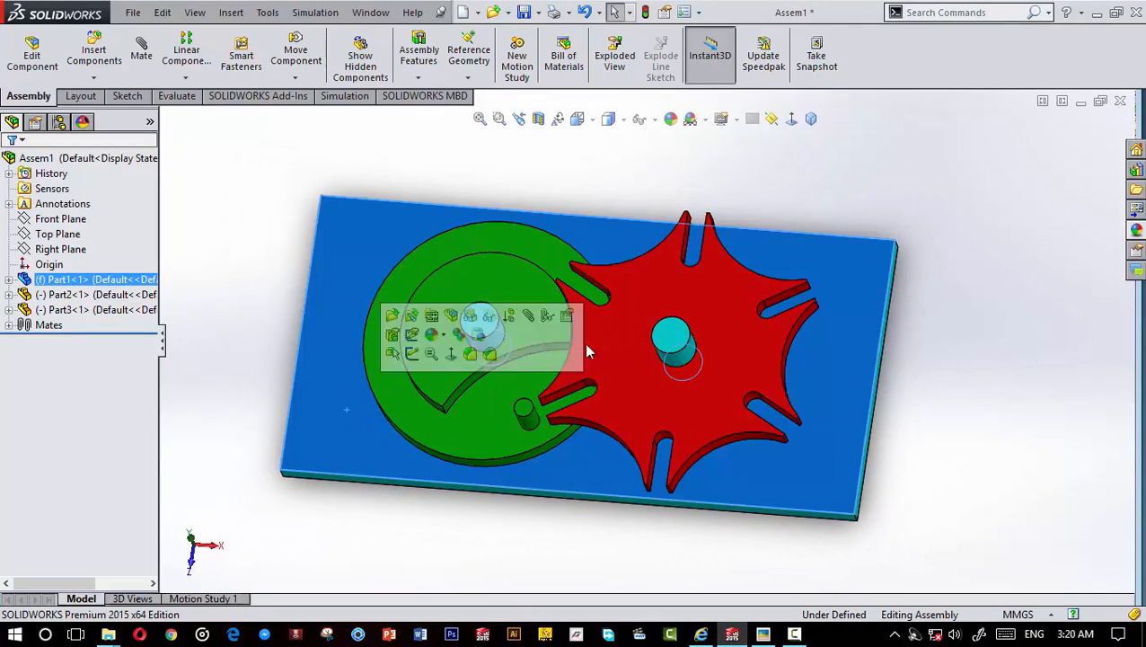
pyautogui.click(791, 119)
pyautogui.click(1021, 391)
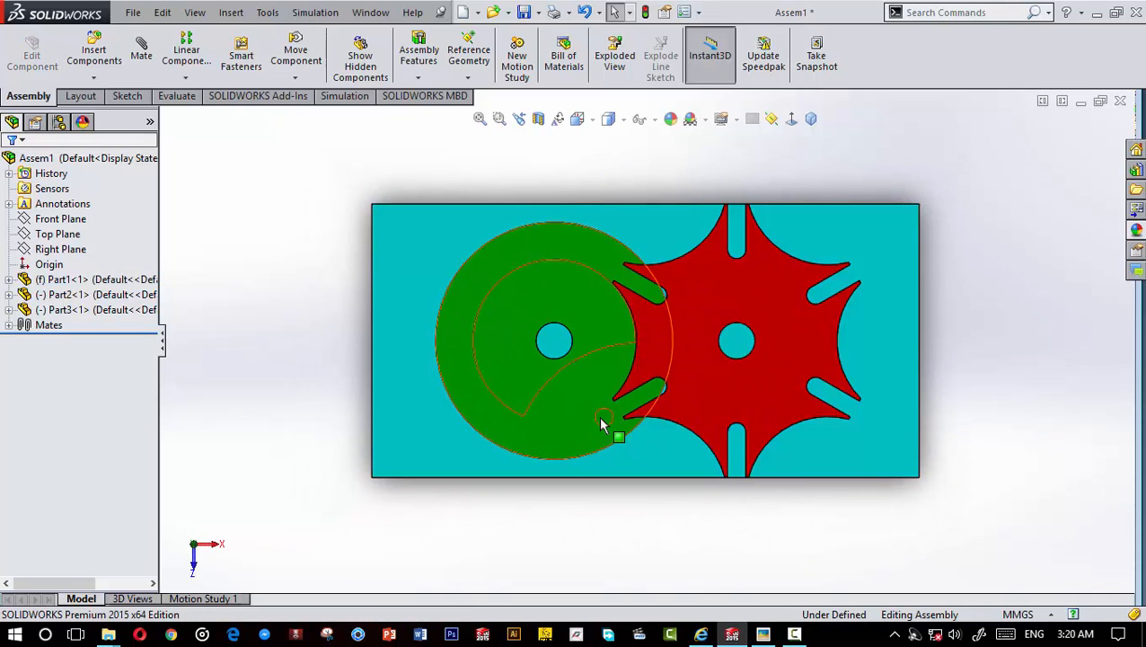
pyautogui.moveTo(613, 431); pyautogui.dragTo(466, 424)
pyautogui.click(943, 385)
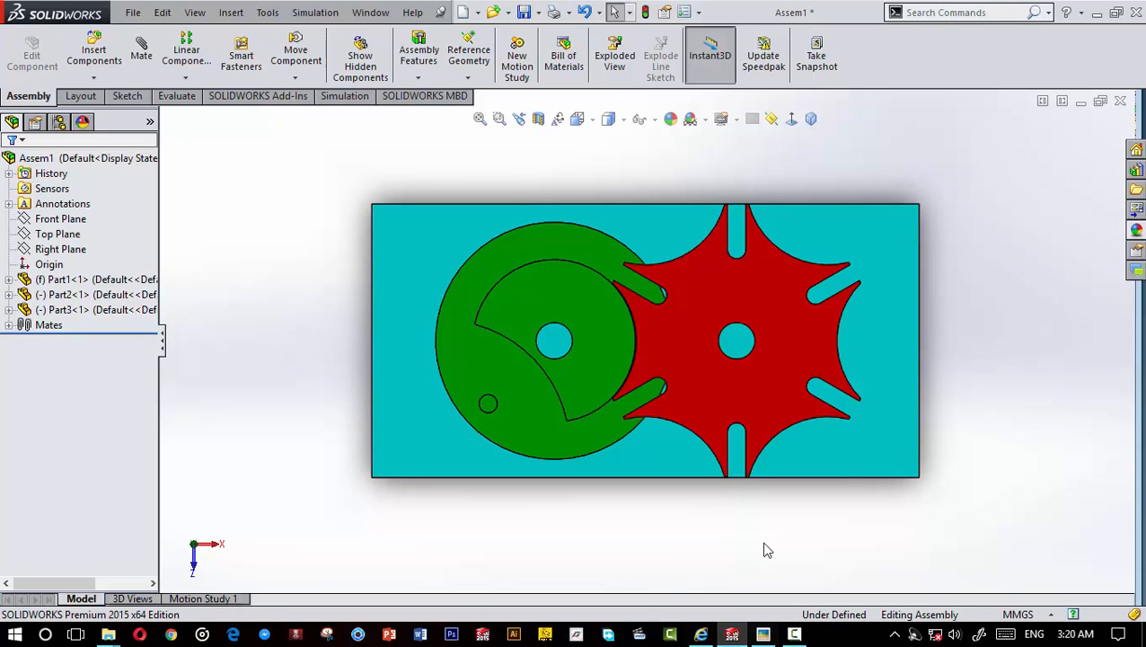
# Step: Check the Geneva mechanism reference picture in Internet Explorer, return to SOLIDWORKS and compare the disc and wheel positions
pyautogui.click(700, 634)
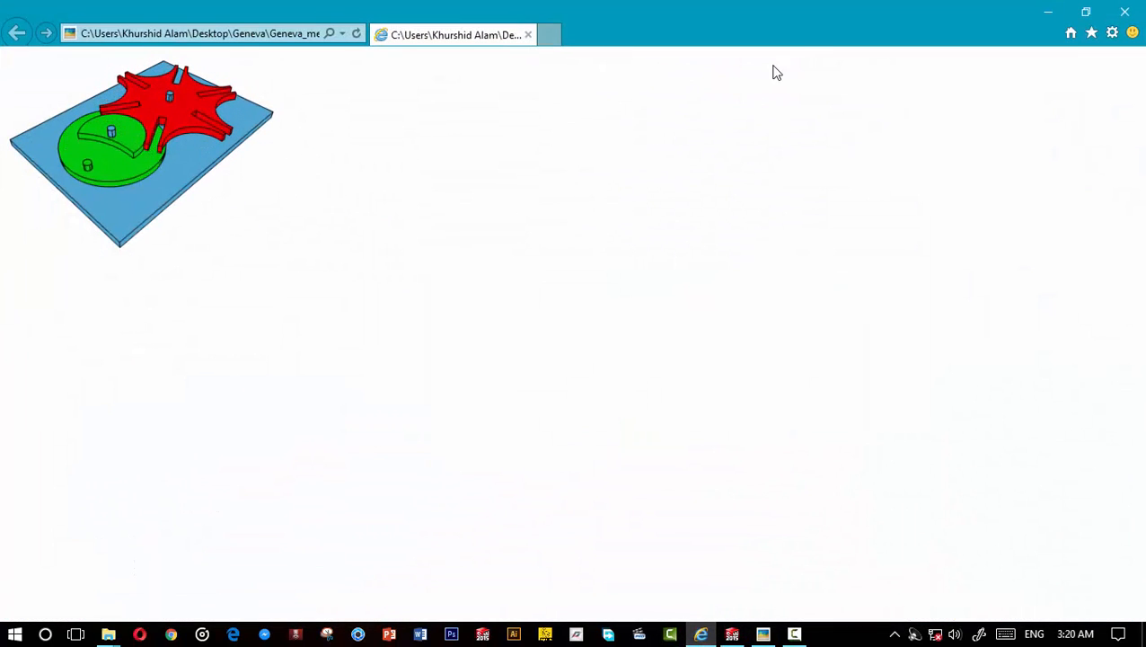
pyautogui.click(1048, 11)
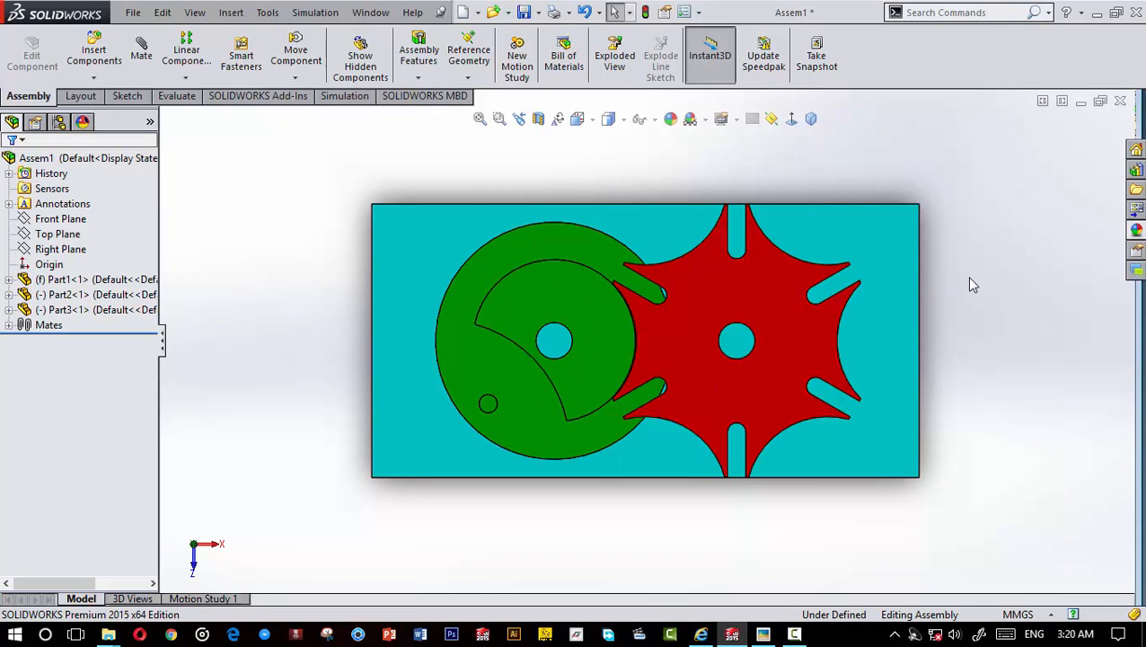
pyautogui.scroll(3, 995, 357)
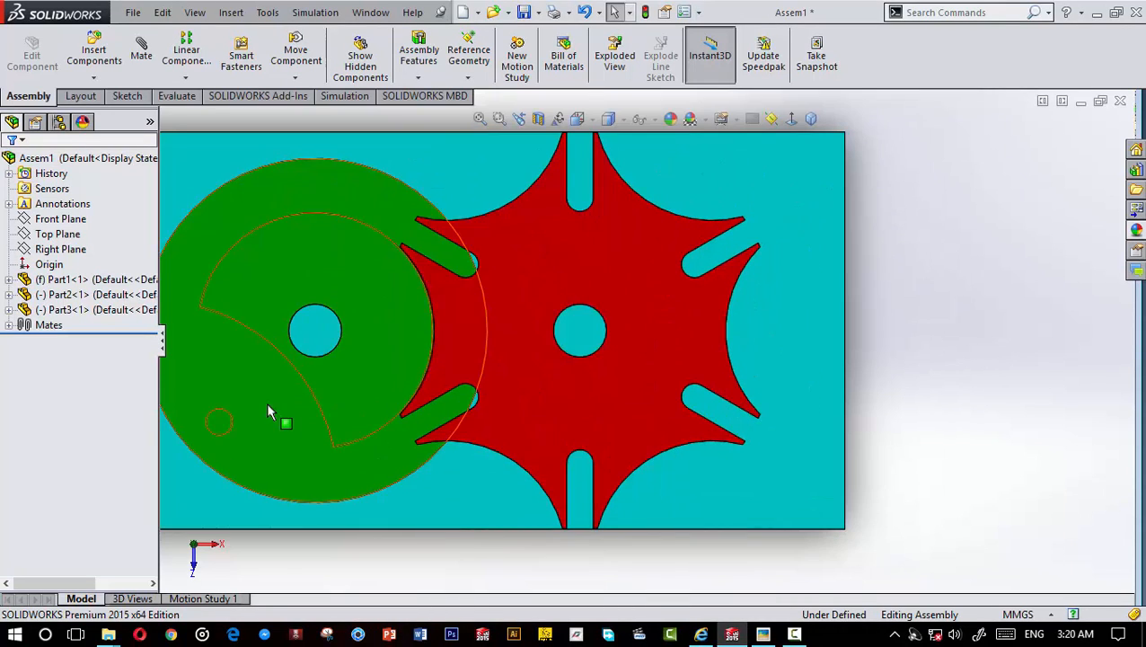
pyautogui.scroll(-5, 270, 404)
pyautogui.scroll(2, 468, 331)
pyautogui.scroll(-4, 444, 324)
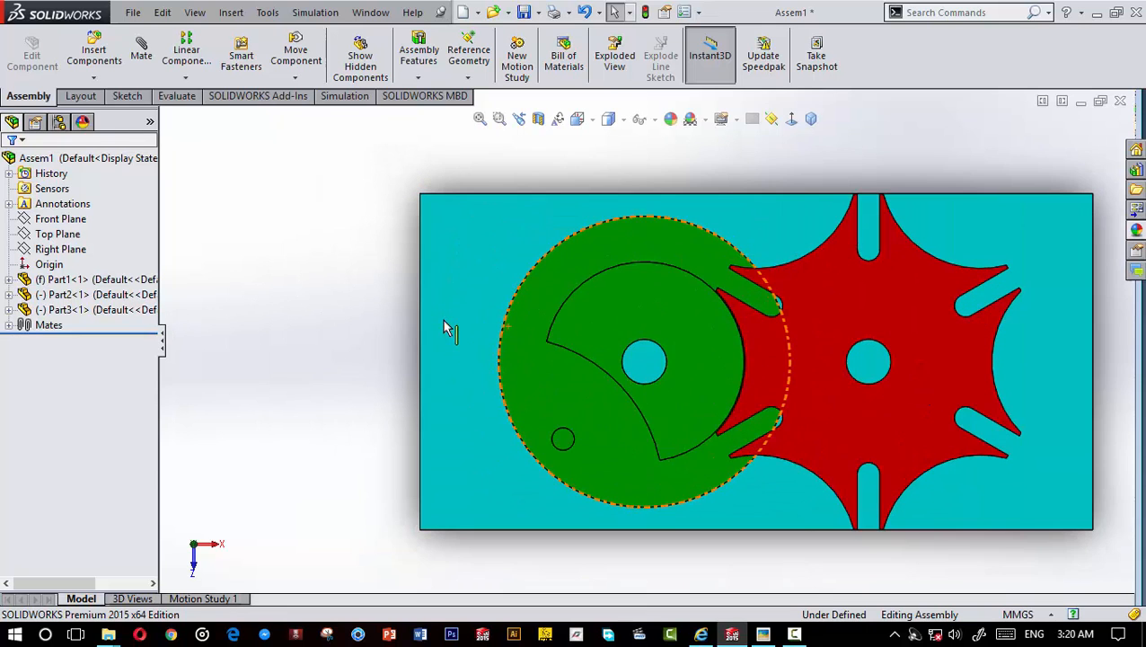
pyautogui.scroll(-1, 858, 360)
pyautogui.scroll(-2, 811, 369)
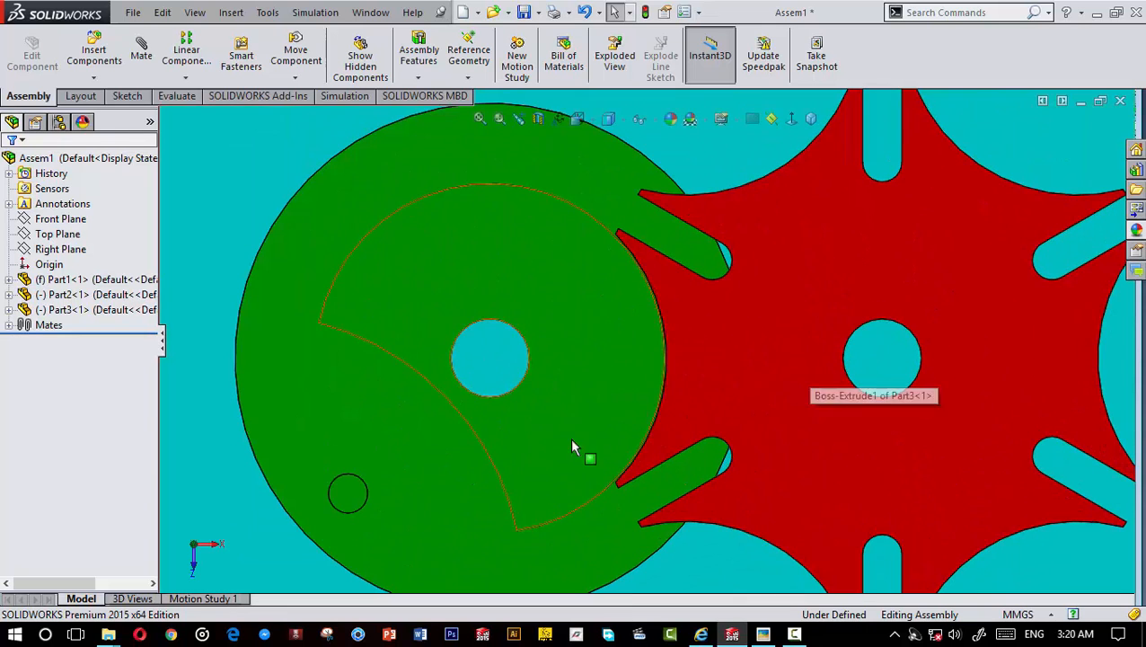
# Step: Rotate the green disc counterclockwise until its drive pin faces the base plate's front edge
pyautogui.click(527, 465)
pyautogui.scroll(-1, 401, 307)
pyautogui.moveTo(402, 307); pyautogui.dragTo(570, 428)
pyautogui.scroll(4, 571, 428)
pyautogui.click(566, 530)
pyautogui.scroll(-5, 579, 467)
pyautogui.scroll(4, 548, 422)
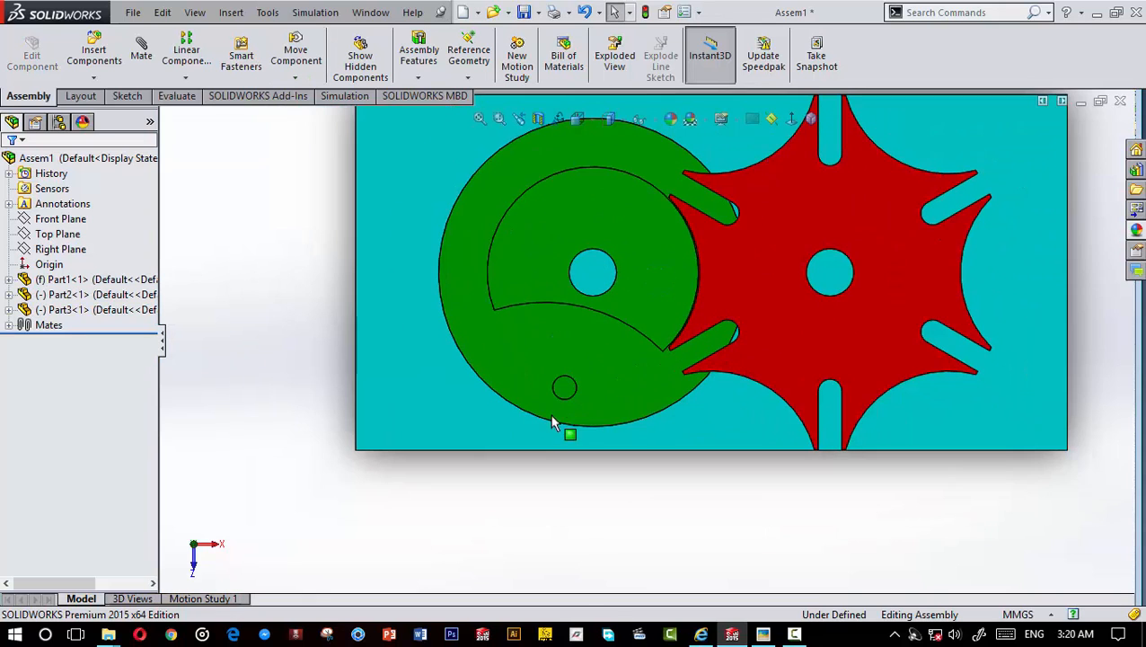
pyautogui.scroll(-2, 752, 290)
pyautogui.scroll(4, 763, 294)
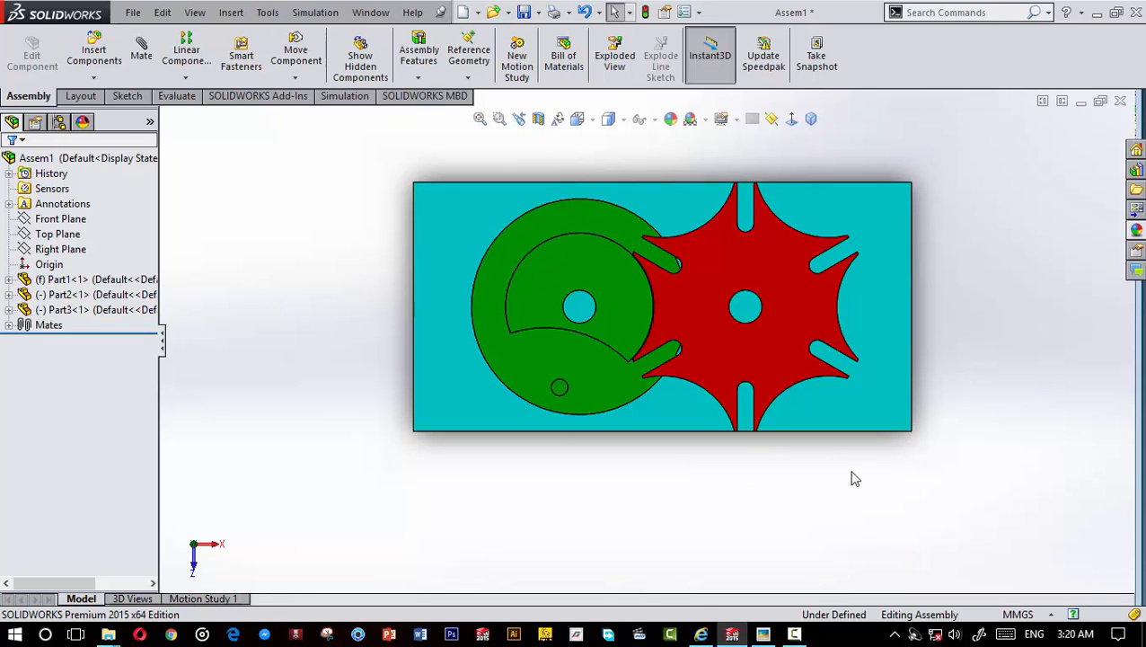
# Step: Rotate the green disc until its drive pin sits at the mouth of the red wheel's front slot nearest the disc
pyautogui.scroll(2, 791, 231)
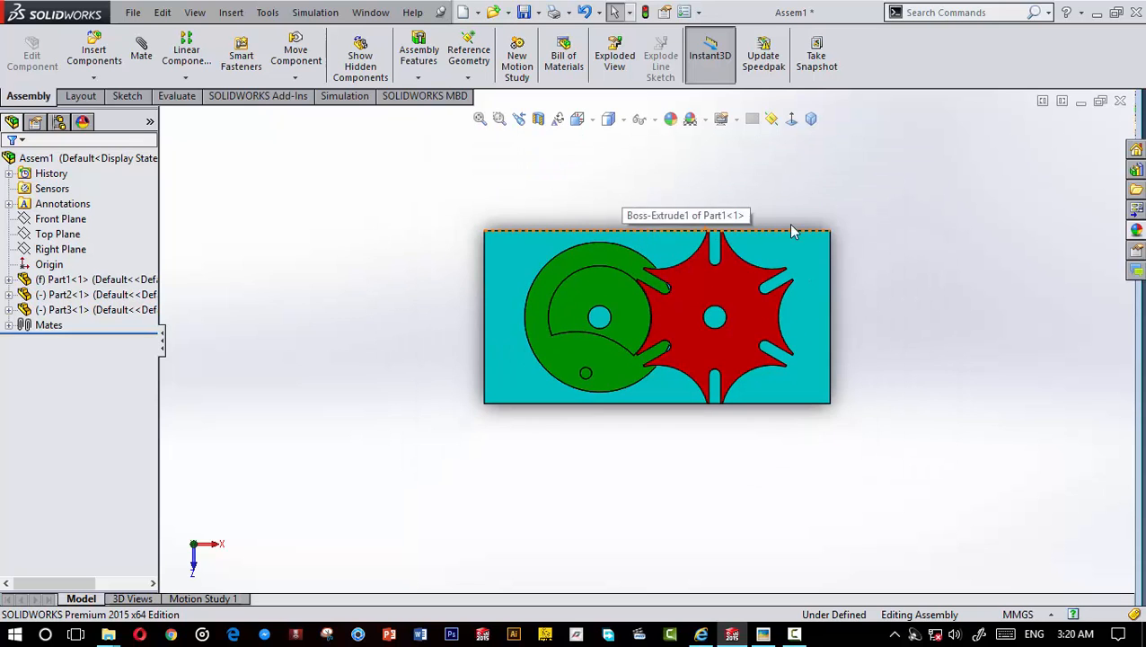
pyautogui.scroll(-2, 888, 363)
pyautogui.scroll(2, 447, 230)
pyautogui.scroll(-3, 652, 447)
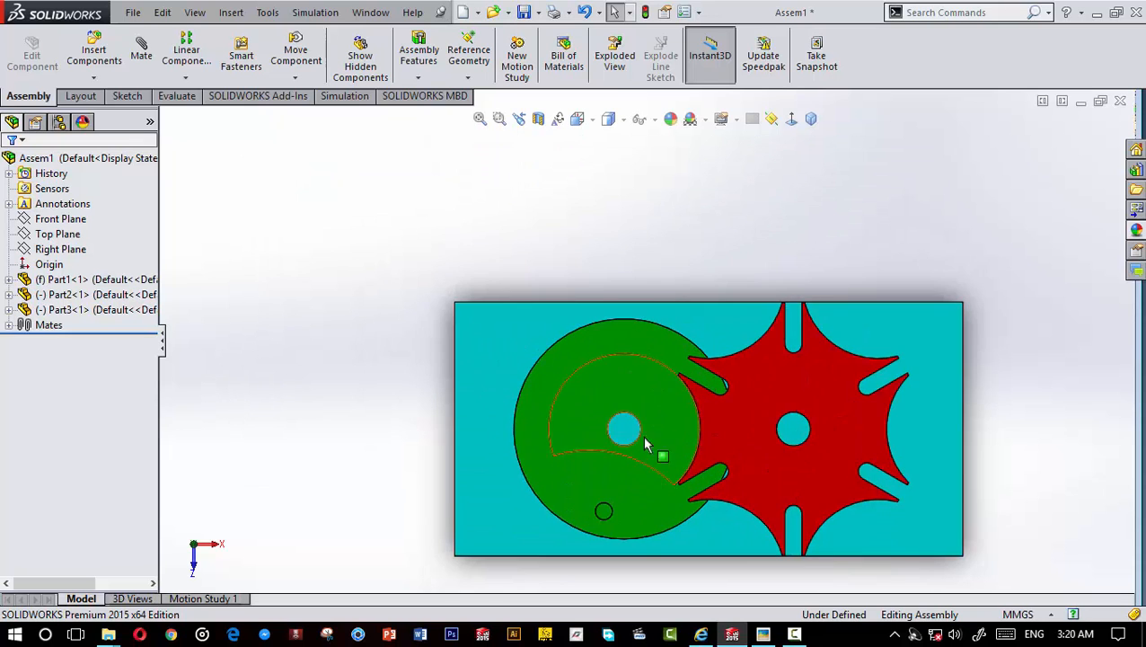
pyautogui.scroll(-2, 630, 512)
pyautogui.scroll(-2, 630, 512)
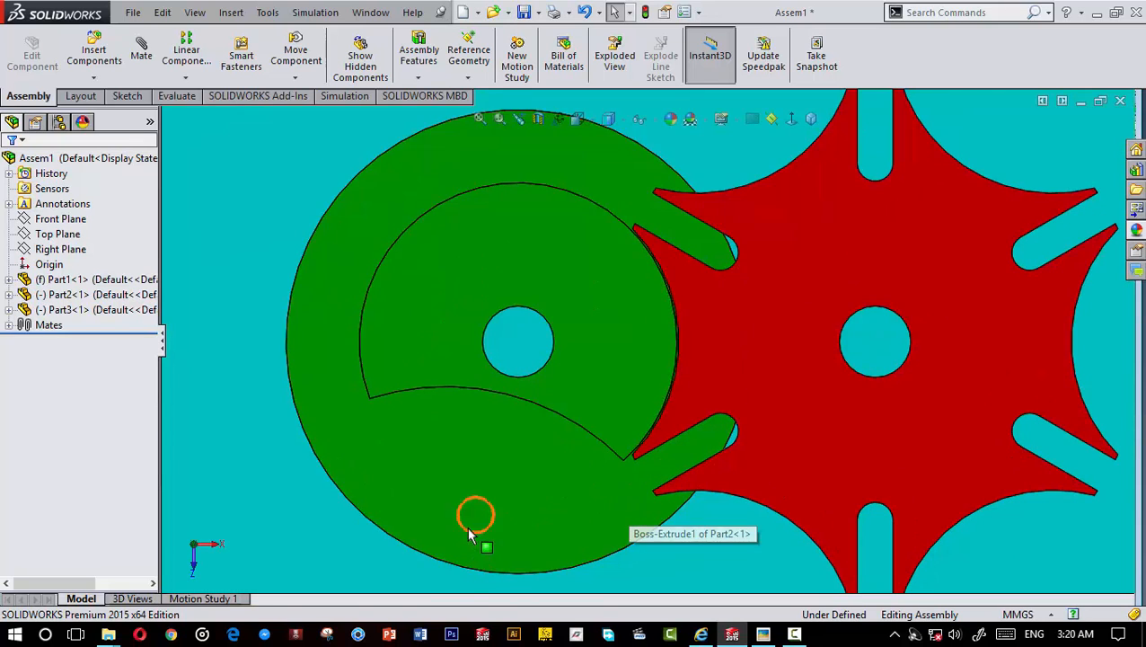
pyautogui.moveTo(494, 523); pyautogui.dragTo(659, 509)
# Step: Examine the clearance between the disc's raised arc and the red wheel's concave edge, and return to the isometric view
pyautogui.scroll(4, 688, 334)
pyautogui.scroll(-8, 686, 331)
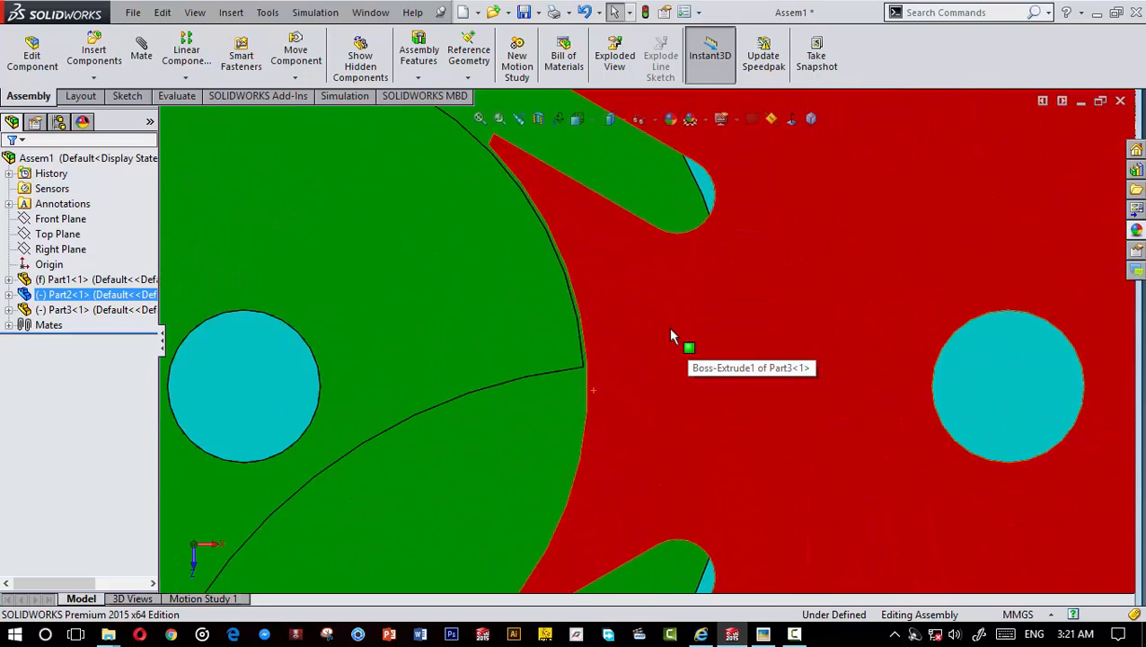
pyautogui.scroll(5, 522, 302)
pyautogui.scroll(-8, 596, 258)
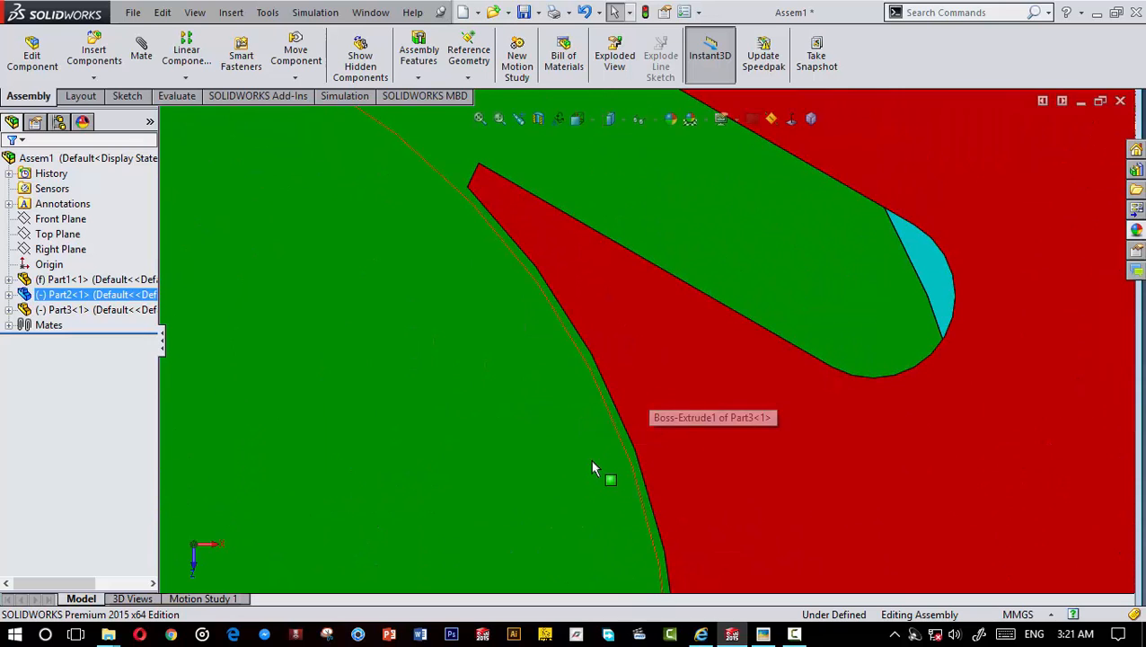
pyautogui.press('f')
pyautogui.click(947, 373)
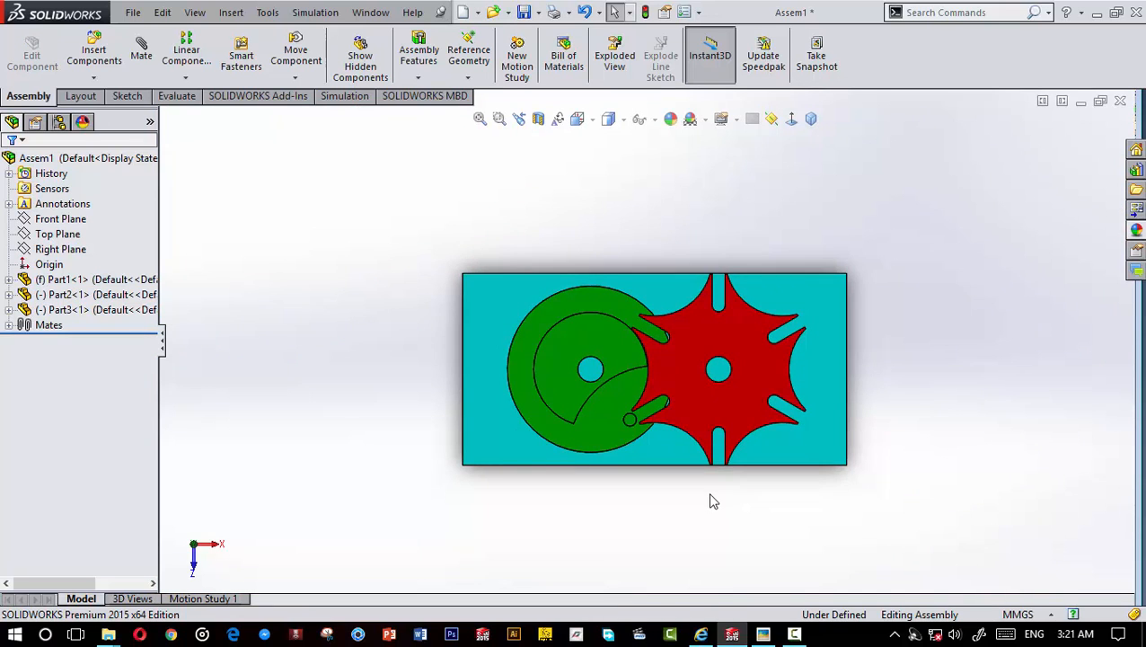
pyautogui.moveTo(710, 501); pyautogui.dragTo(690, 376, button='middle')
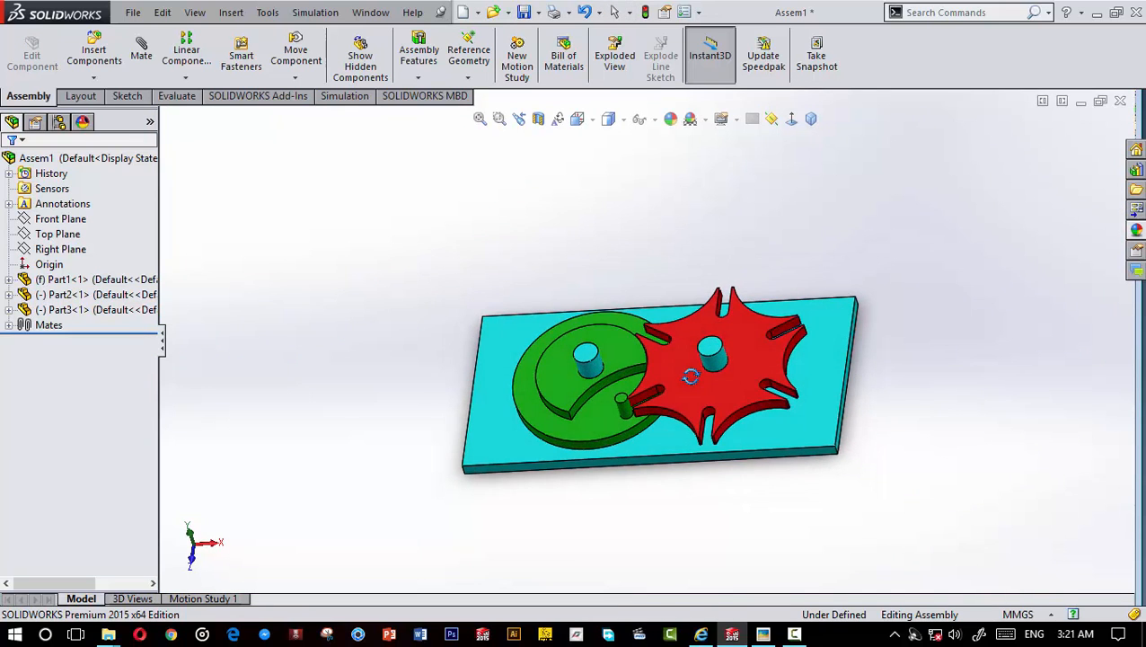
pyautogui.click(811, 118)
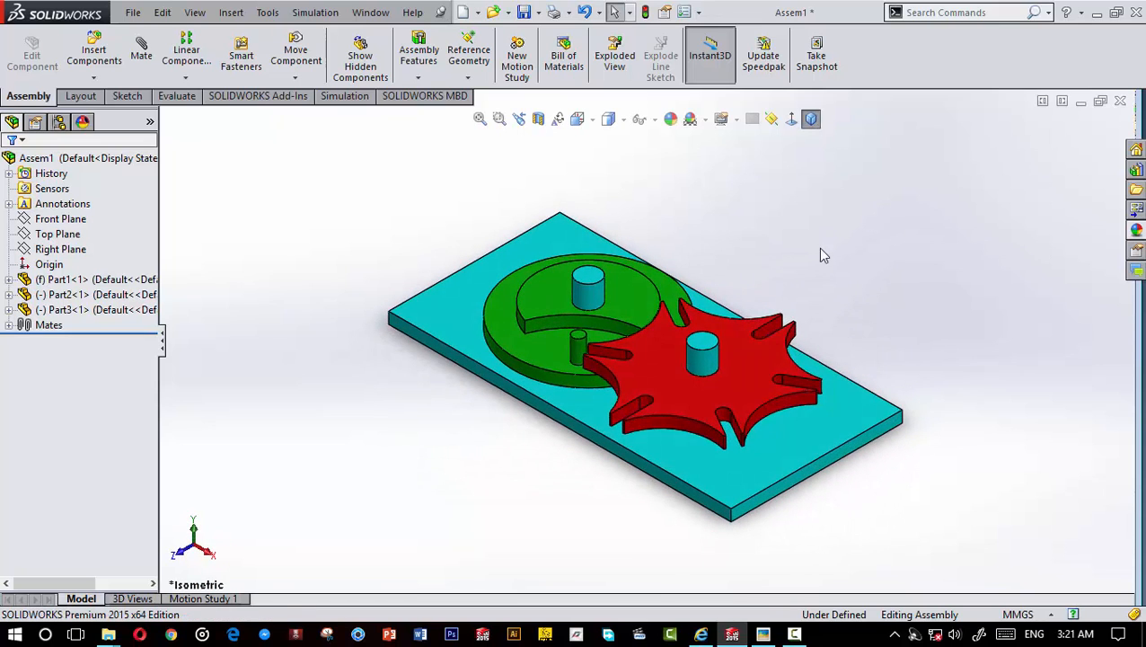
# Step: Open Motion Study 1 and set its study type to Basic Motion
pyautogui.click(229, 600)
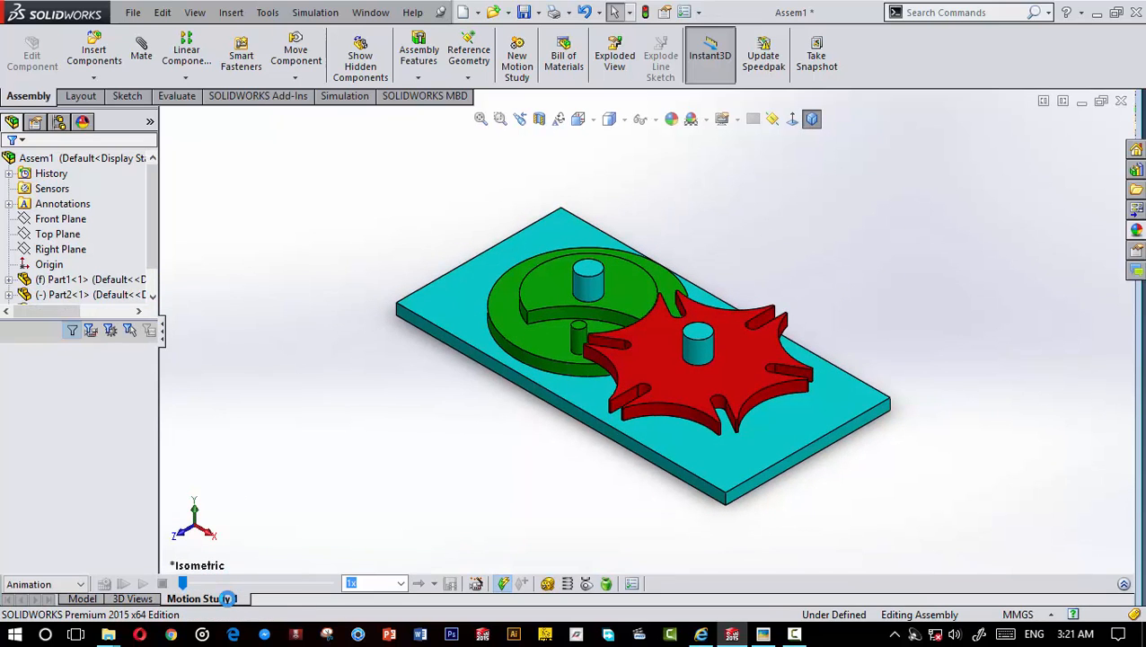
pyautogui.click(50, 585)
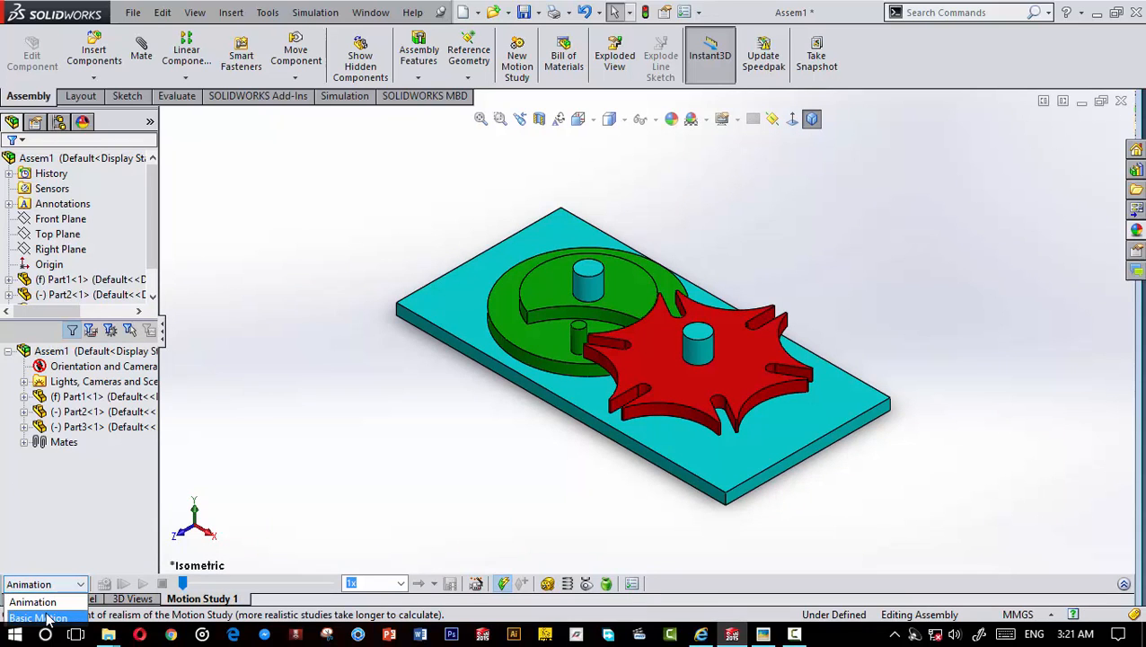
pyautogui.click(51, 615)
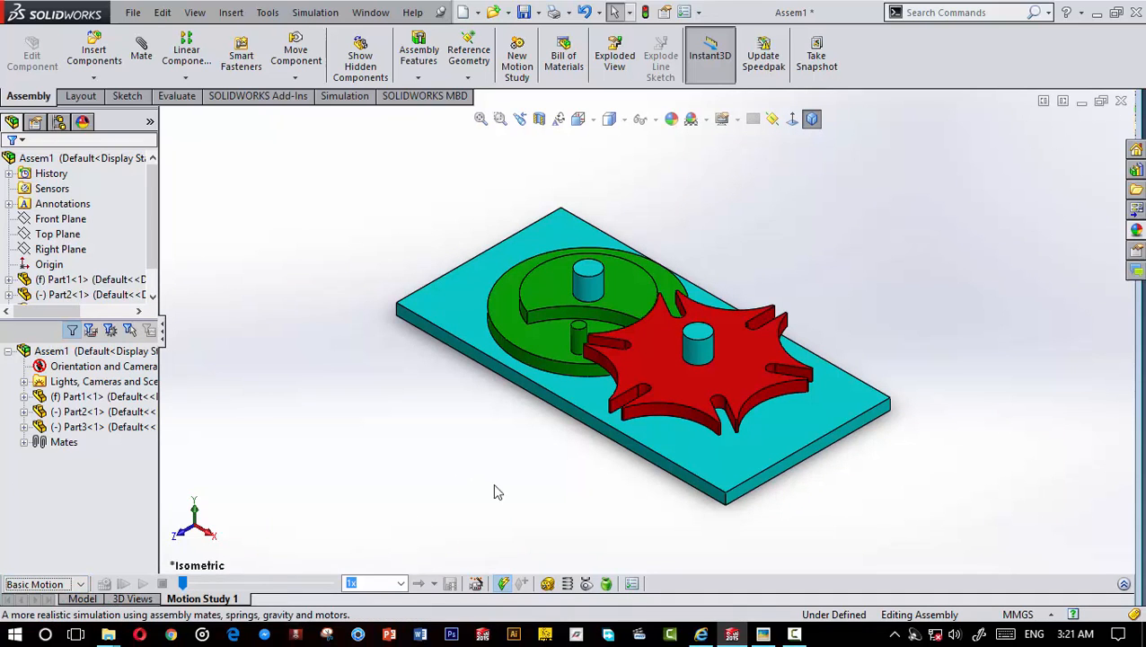
# Step: Raise the motion study's geometry accuracy towards high and its 3D contact resolution to 7
pyautogui.click(633, 585)
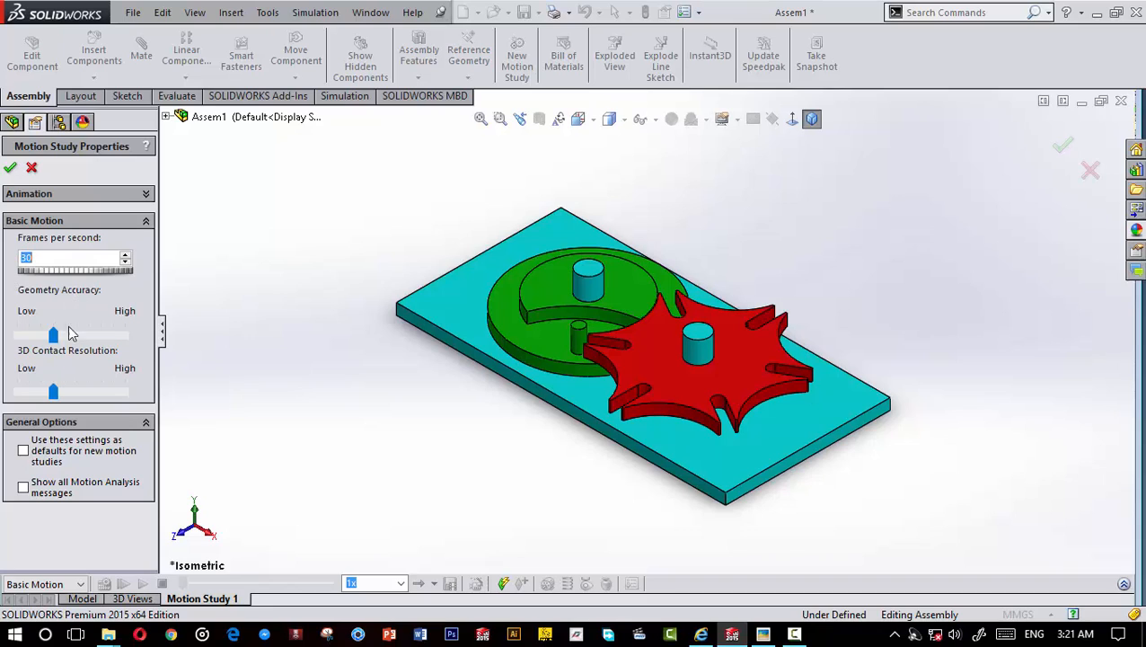
pyautogui.moveTo(53, 338); pyautogui.dragTo(88, 341)
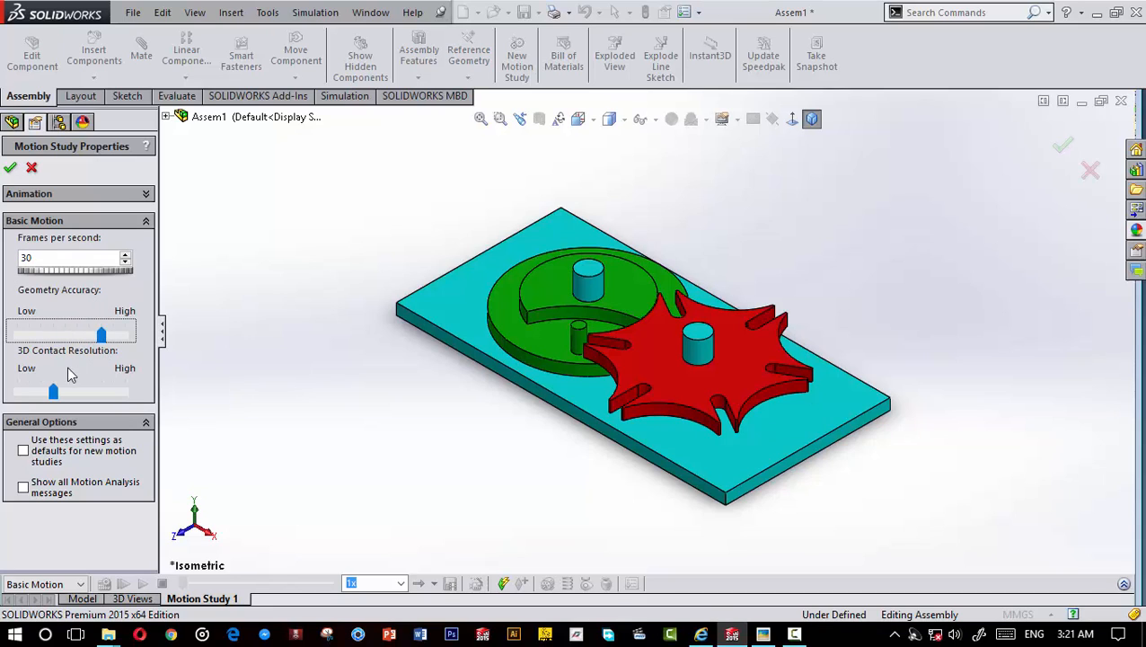
pyautogui.moveTo(53, 393); pyautogui.dragTo(94, 397)
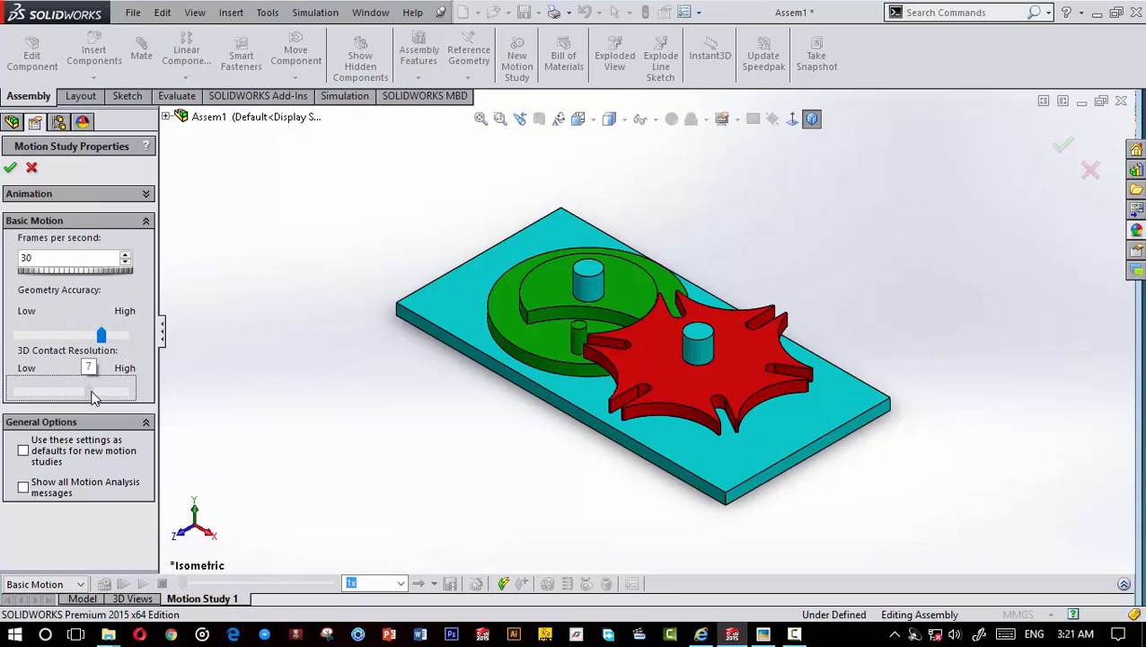
pyautogui.click(10, 169)
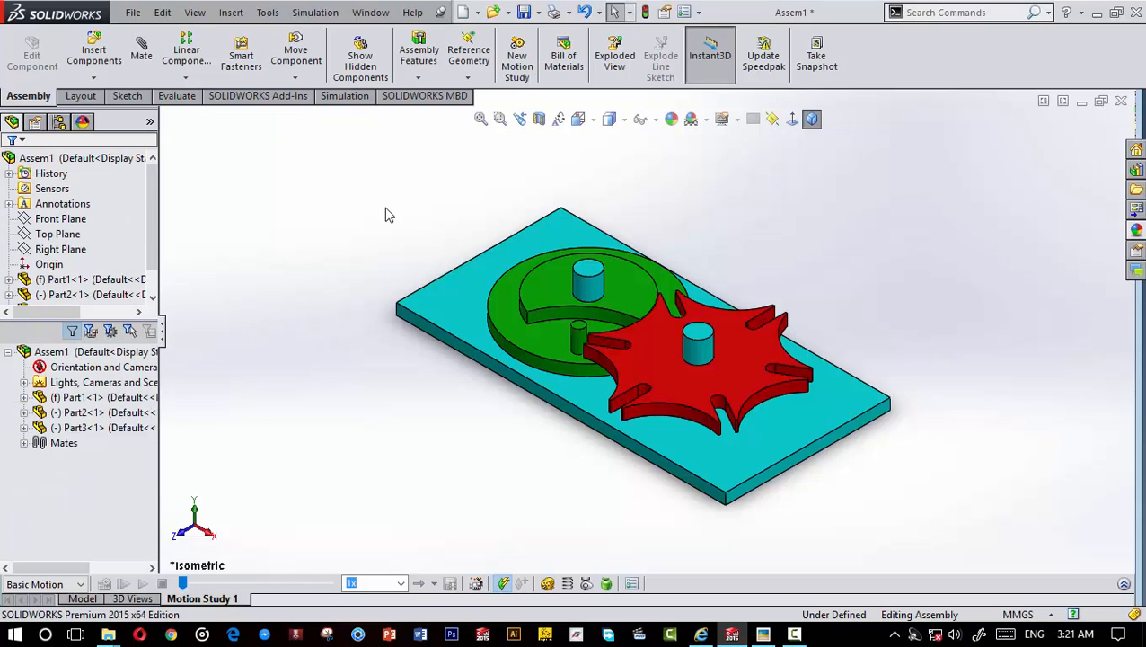
# Step: Add a rotary motor to the green disc's raised top face with a constant speed of 30 RPM
pyautogui.click(548, 584)
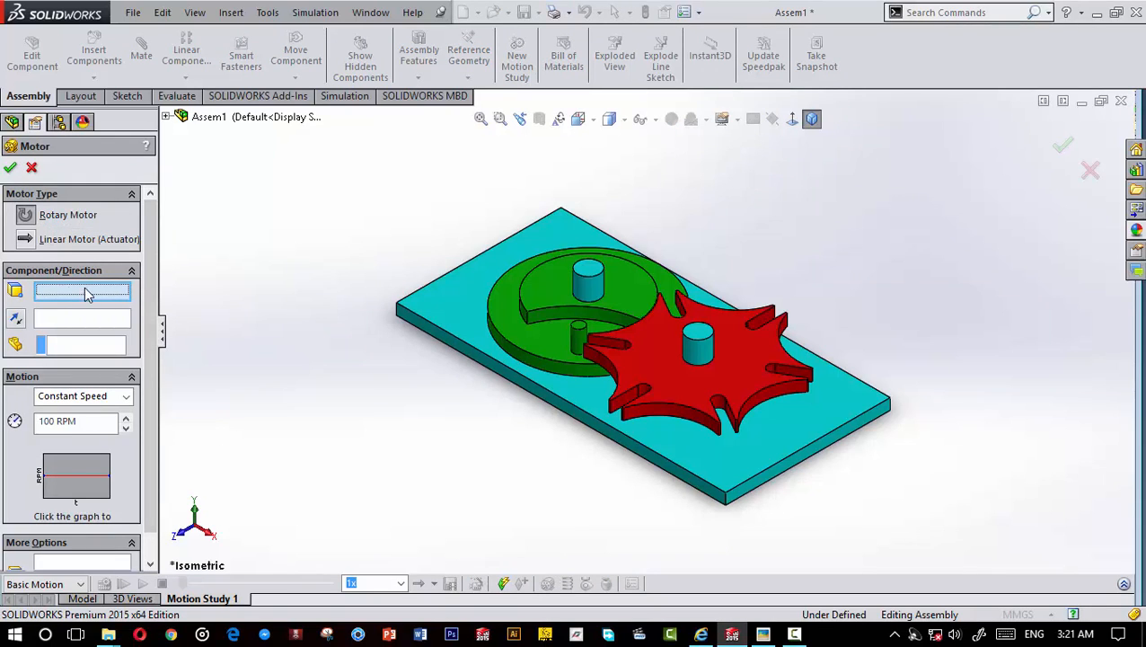
pyautogui.click(551, 299)
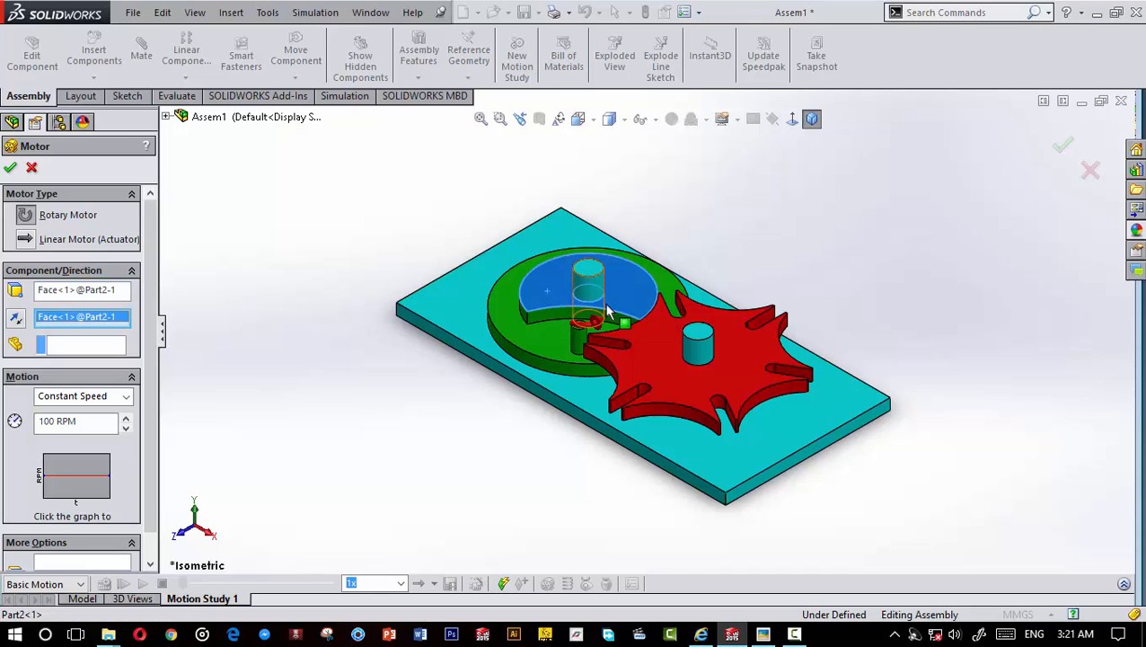
pyautogui.scroll(-1, 545, 324)
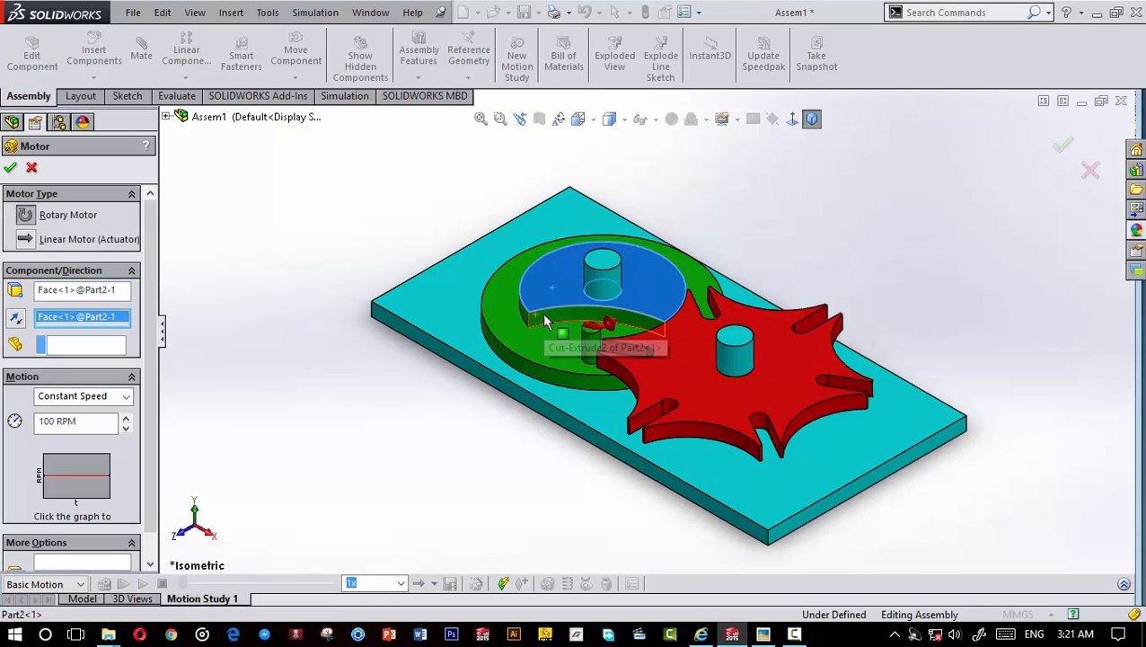
pyautogui.moveTo(545, 324); pyautogui.dragTo(568, 460, button='middle')
pyautogui.scroll(-3, 618, 417)
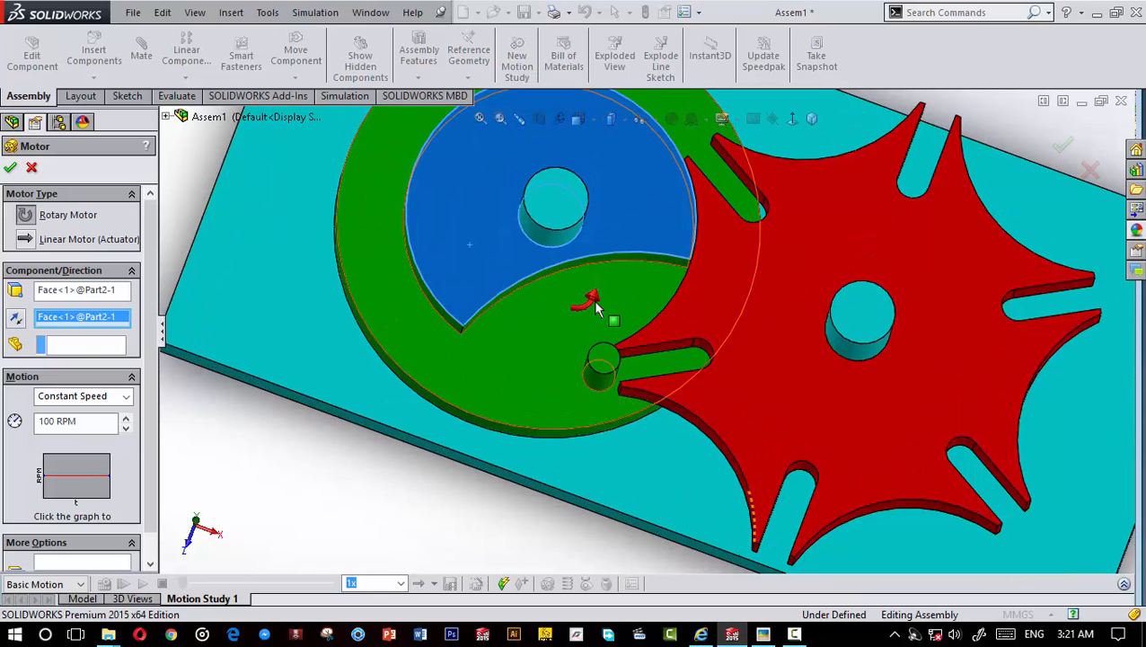
pyautogui.scroll(3, 646, 399)
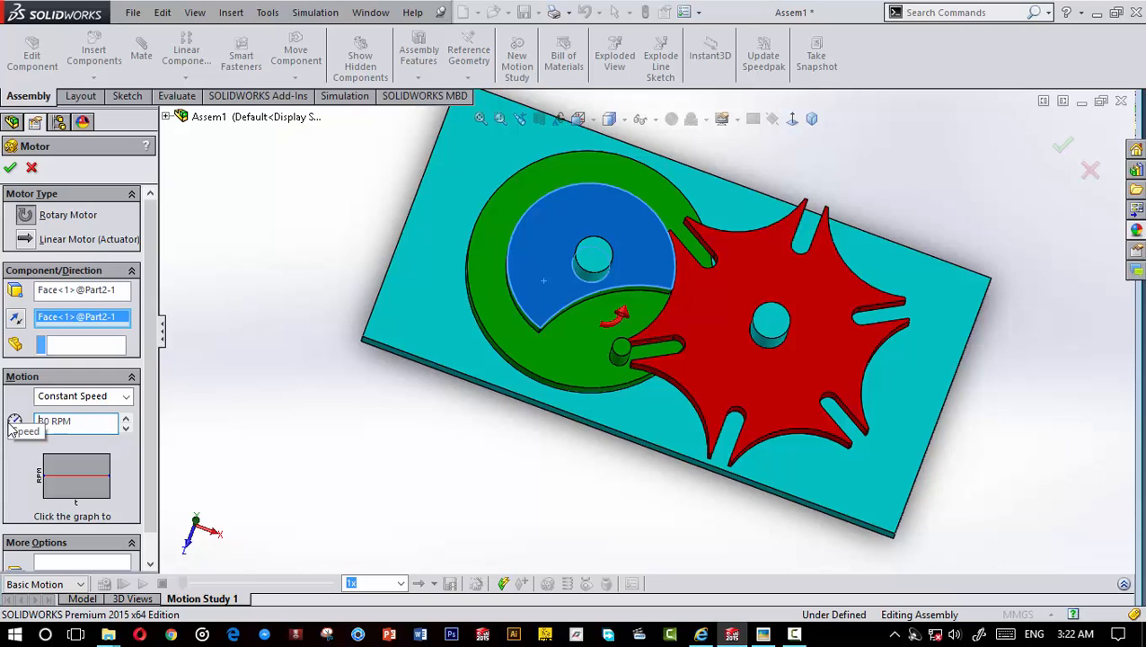
pyautogui.click(11, 168)
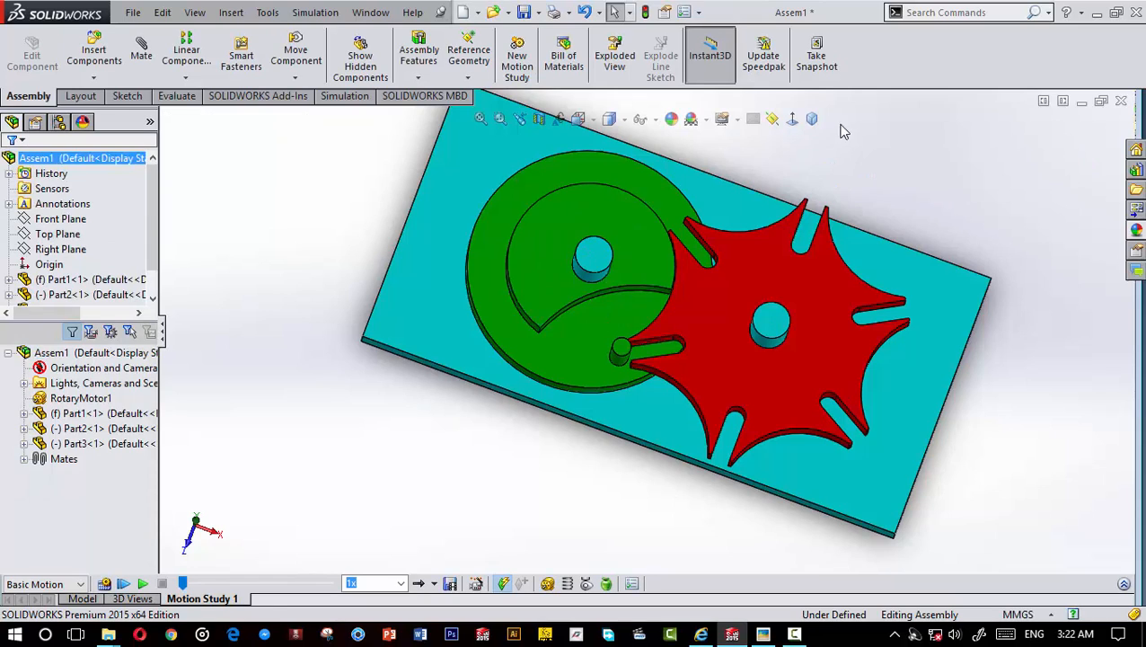
# Step: Calculate the Basic Motion study and observe the disc and wheel from a tilted top view
pyautogui.click(812, 119)
pyautogui.moveTo(667, 374); pyautogui.dragTo(683, 460, button='middle')
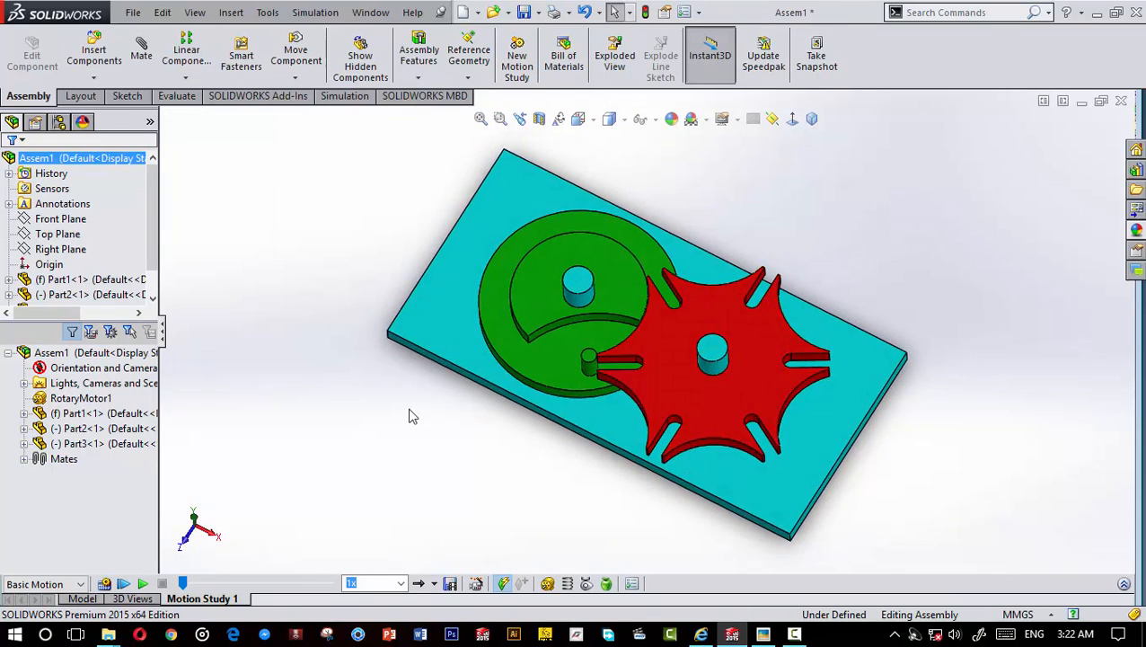
pyautogui.scroll(-2, 619, 225)
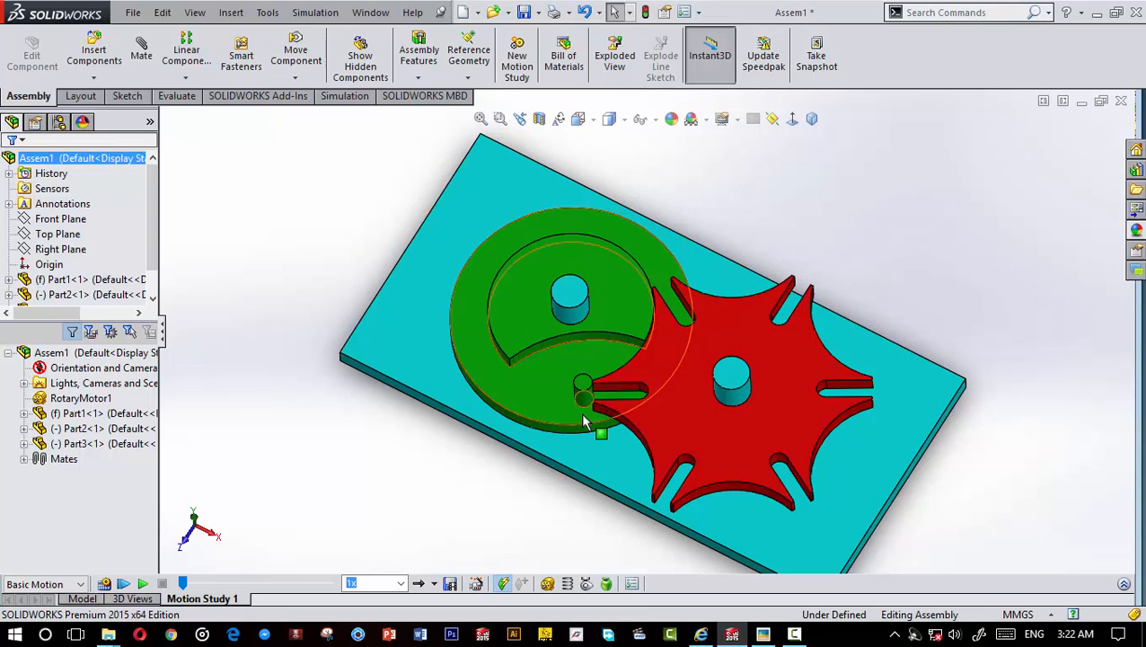
pyautogui.click(105, 585)
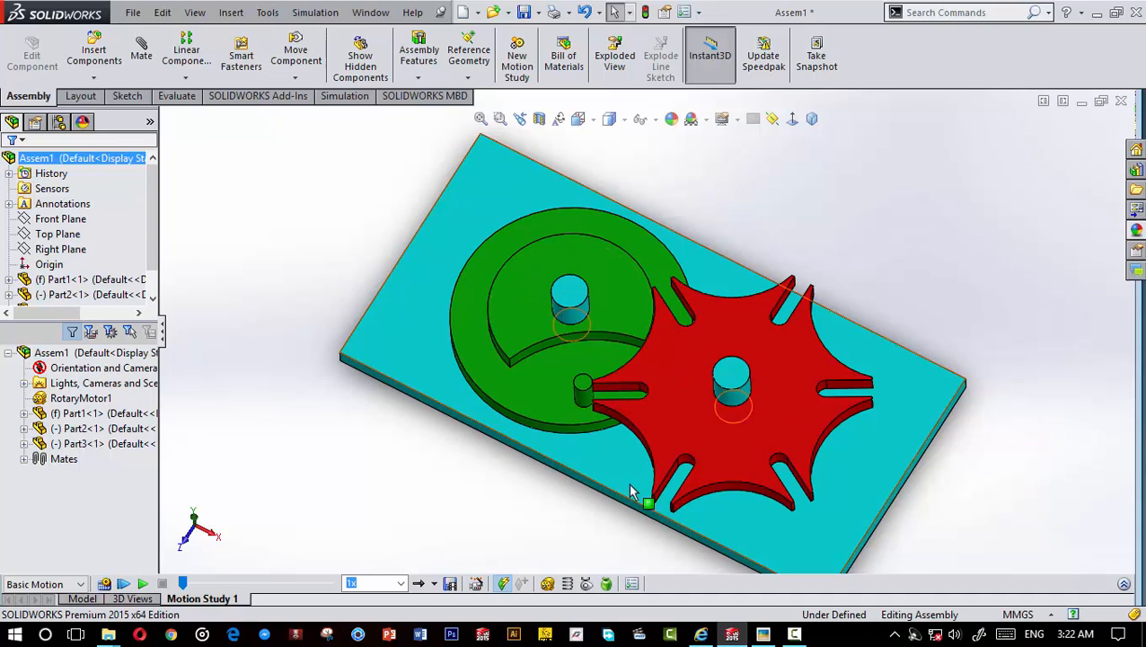
pyautogui.scroll(3, 630, 493)
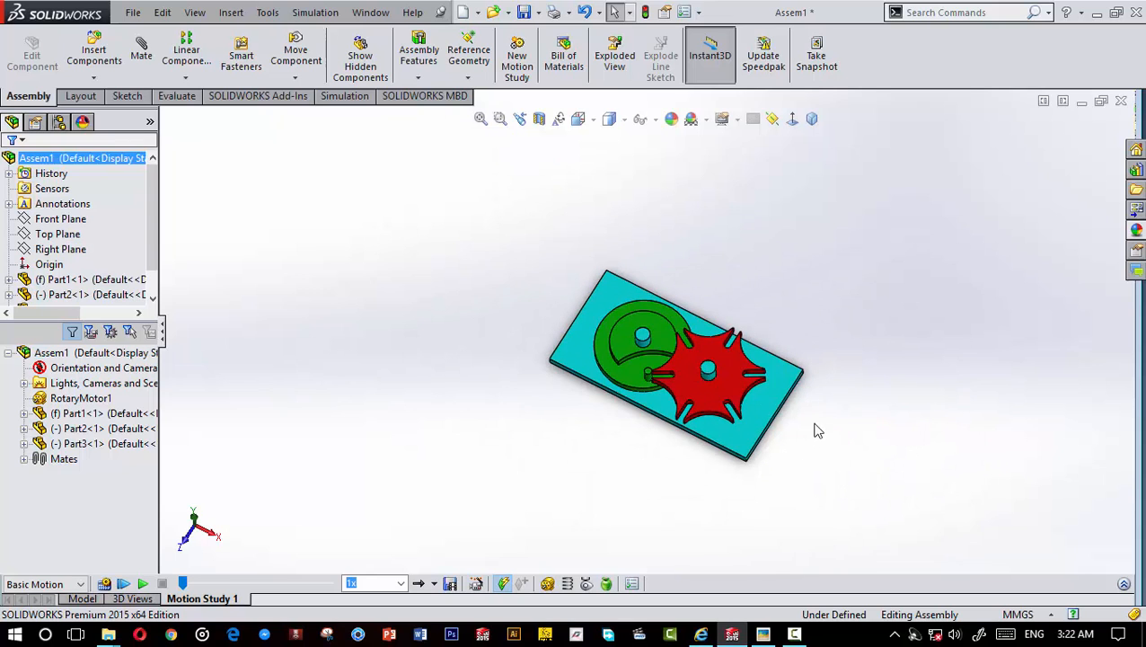
pyautogui.scroll(-1, 817, 431)
pyautogui.click(105, 584)
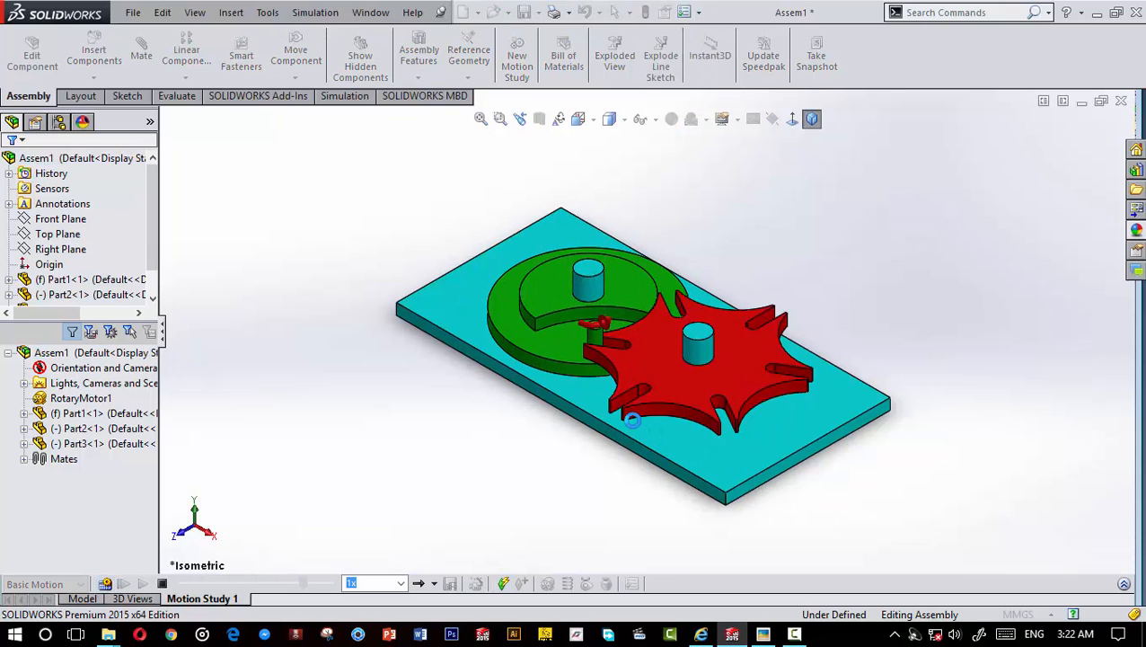
pyautogui.moveTo(443, 513); pyautogui.dragTo(593, 401, button='middle')
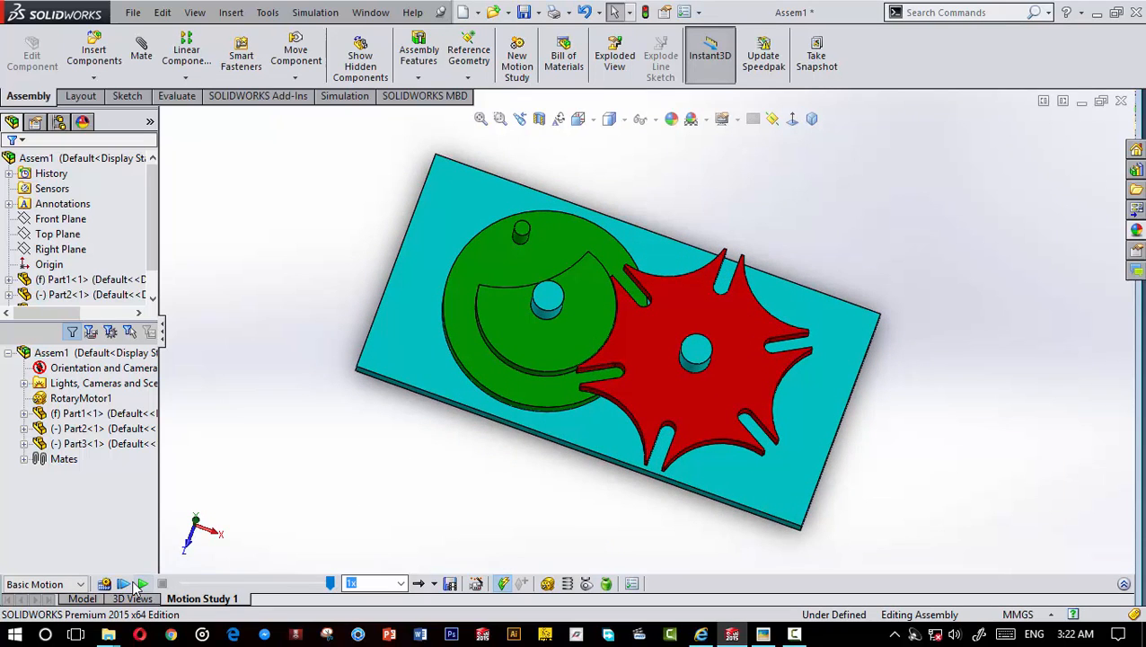
# Step: Extend Motion Study 1 to a duration of 10 seconds and recalculate it
pyautogui.click(1124, 588)
pyautogui.click(371, 406)
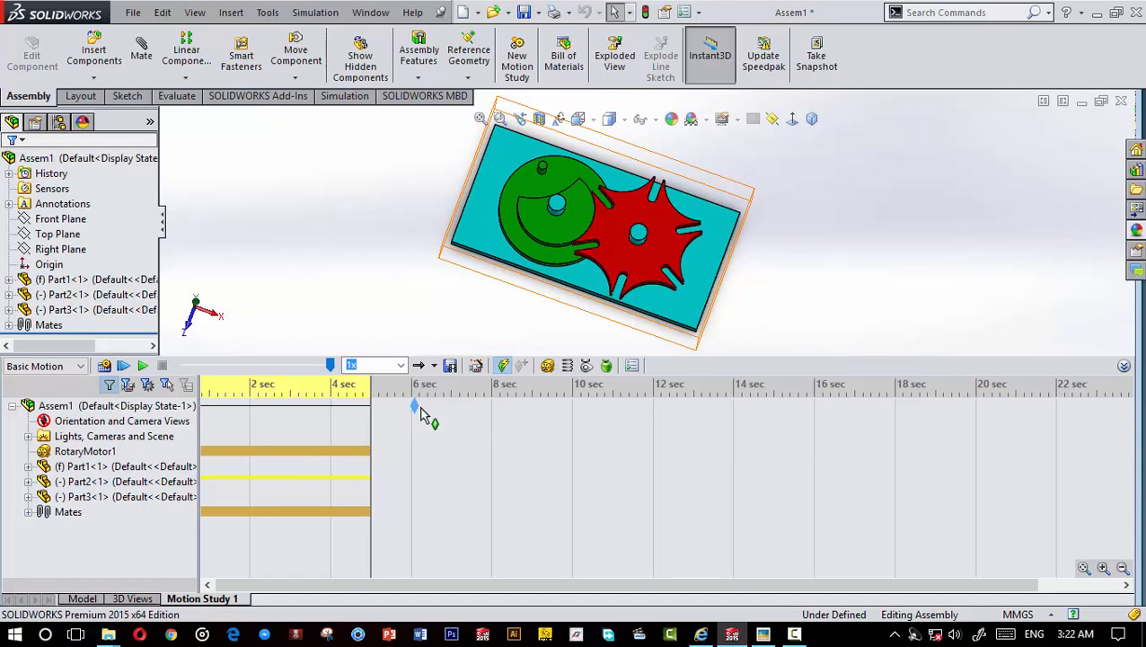
pyautogui.moveTo(575, 421); pyautogui.dragTo(573, 418)
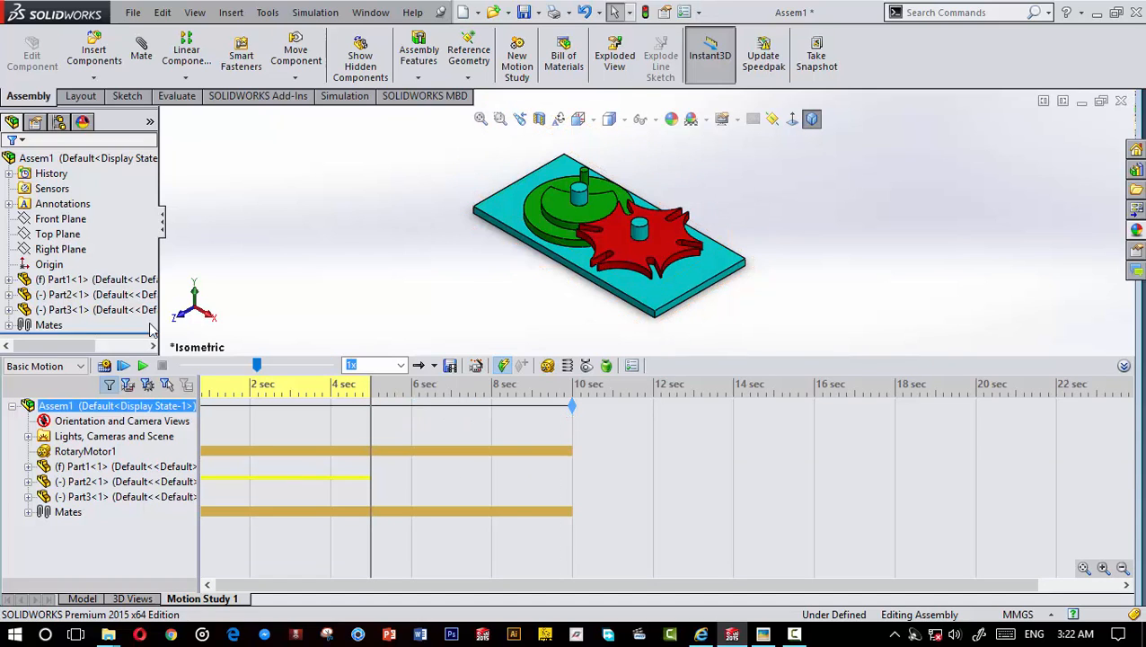
pyautogui.click(104, 366)
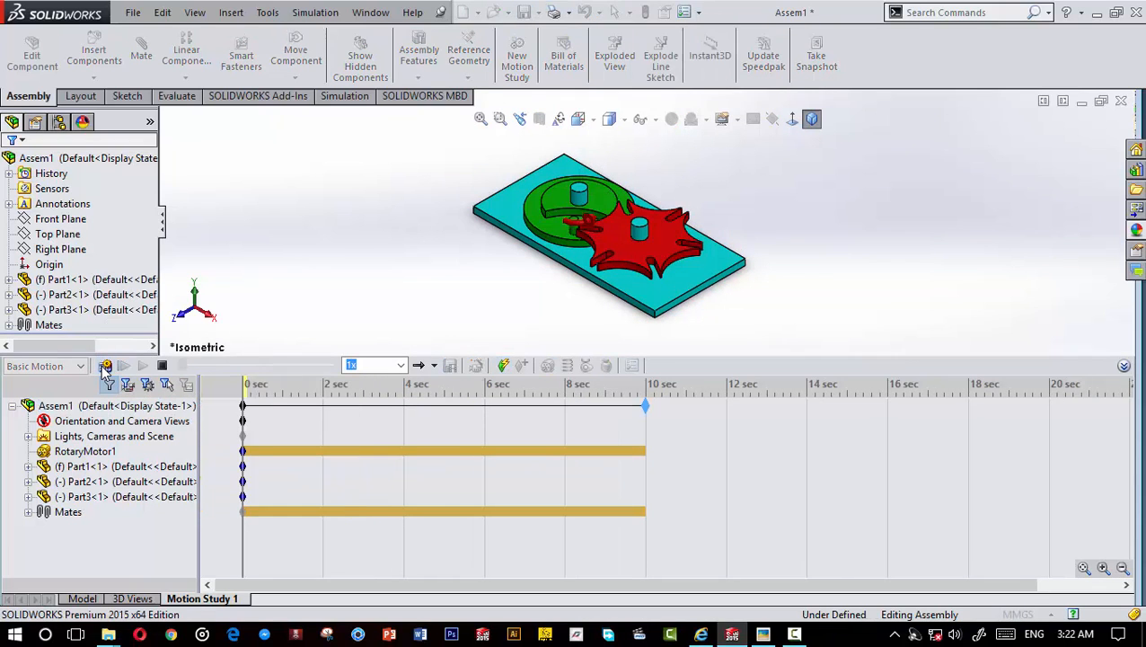
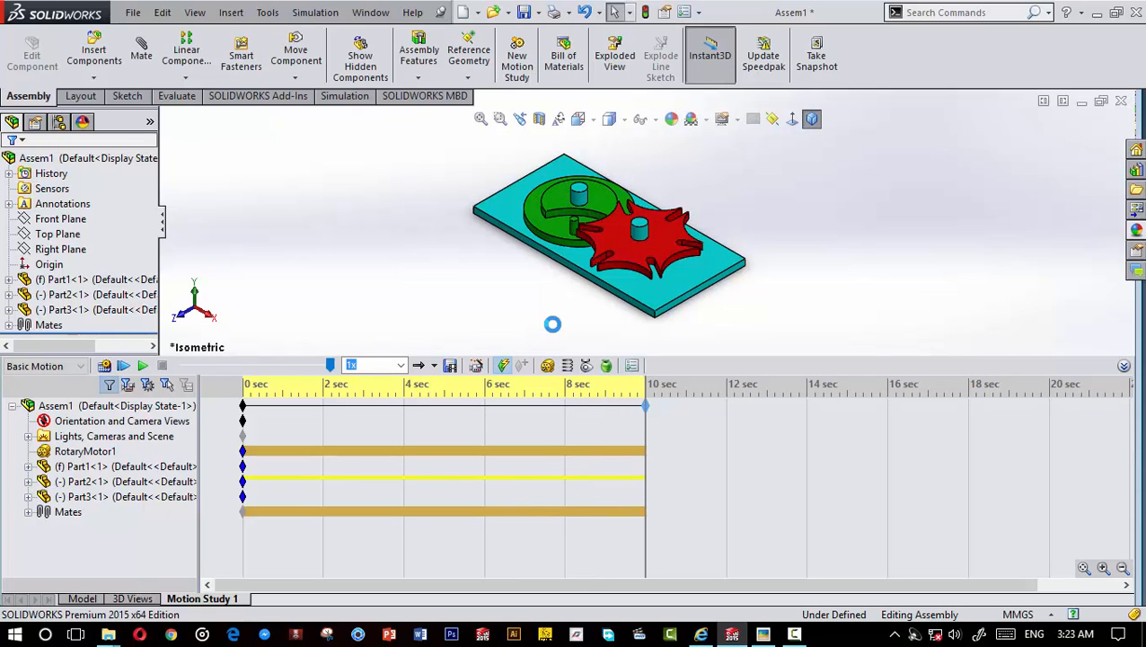
pyautogui.click(1125, 367)
# Step: Inspect the disc pin and wheel slots near the study's start, and compare them with the reference Geneva animation in Internet Explorer
pyautogui.scroll(3, 601, 357)
pyautogui.scroll(-3, 660, 316)
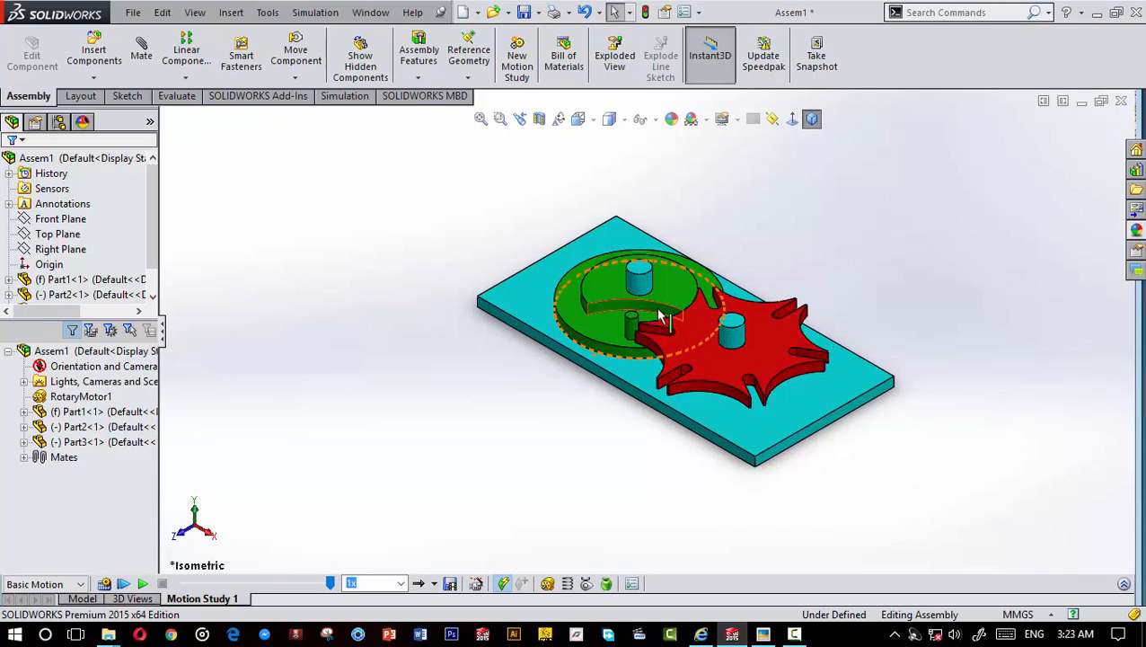
pyautogui.moveTo(660, 316); pyautogui.dragTo(653, 458, button='middle')
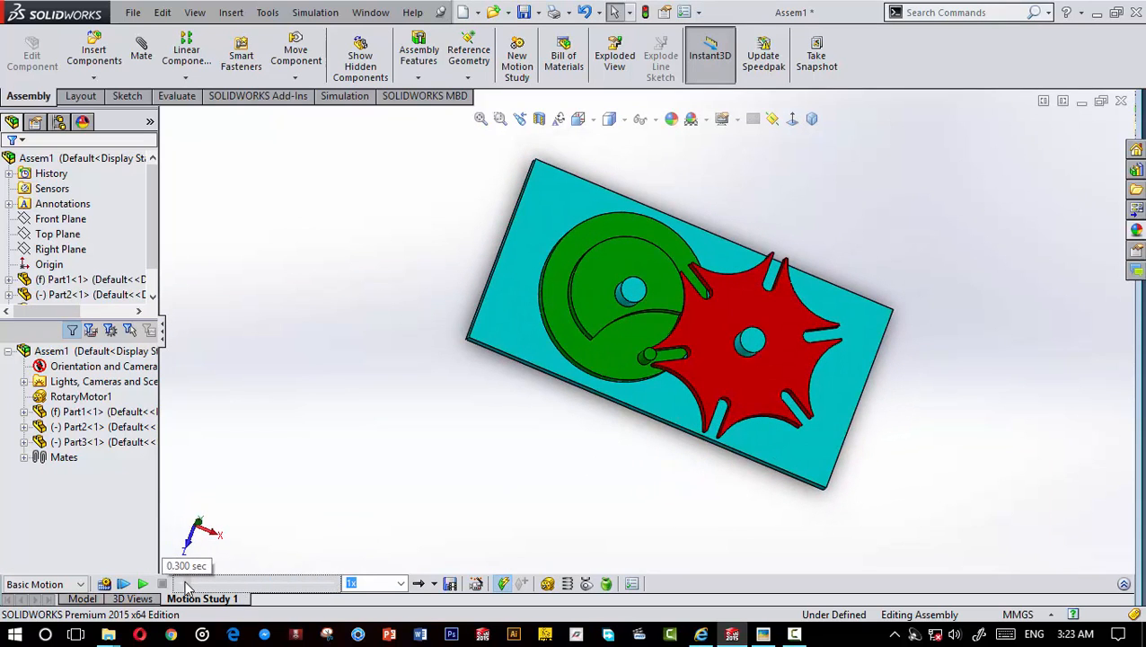
pyautogui.hotkey('ctrl', '7')
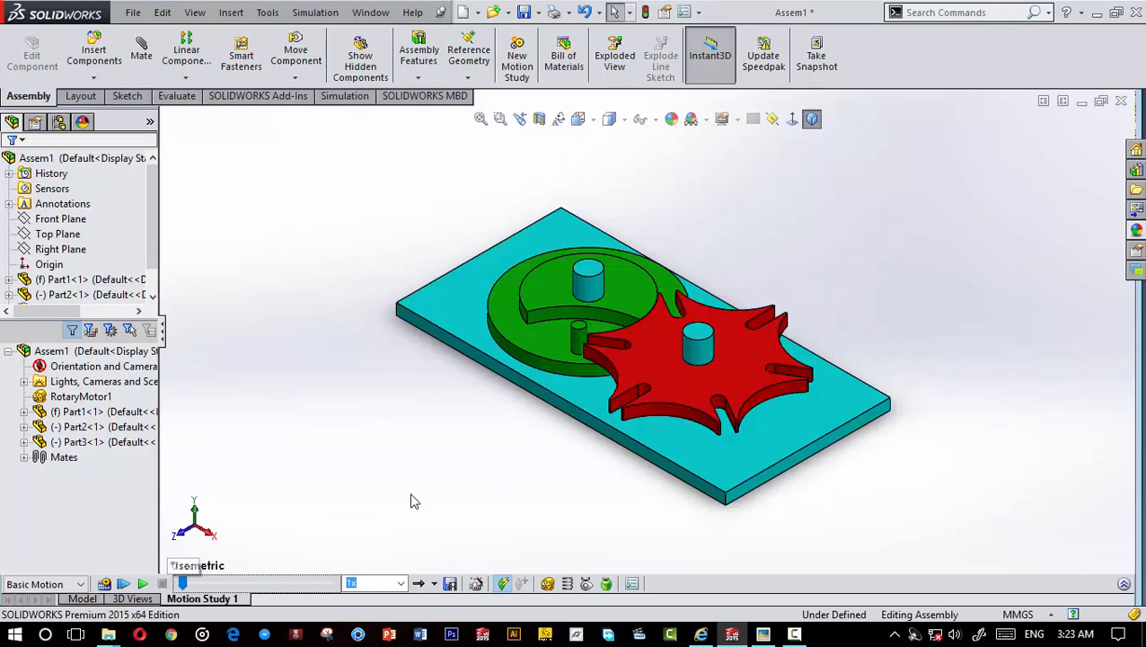
pyautogui.click(696, 633)
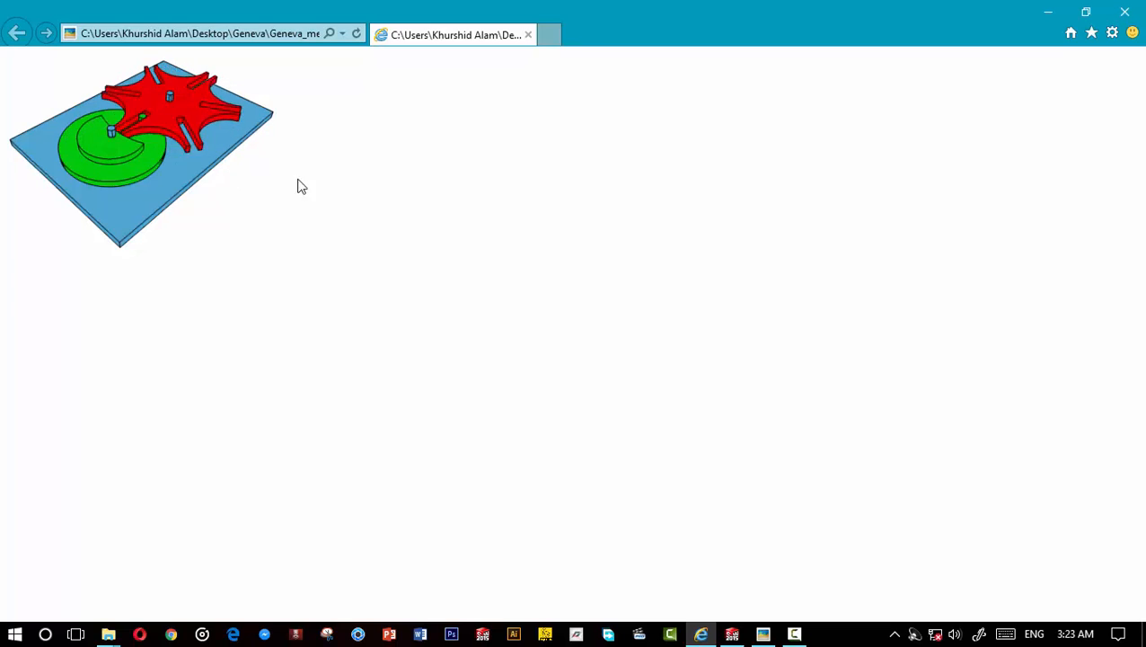
pyautogui.click(1041, 11)
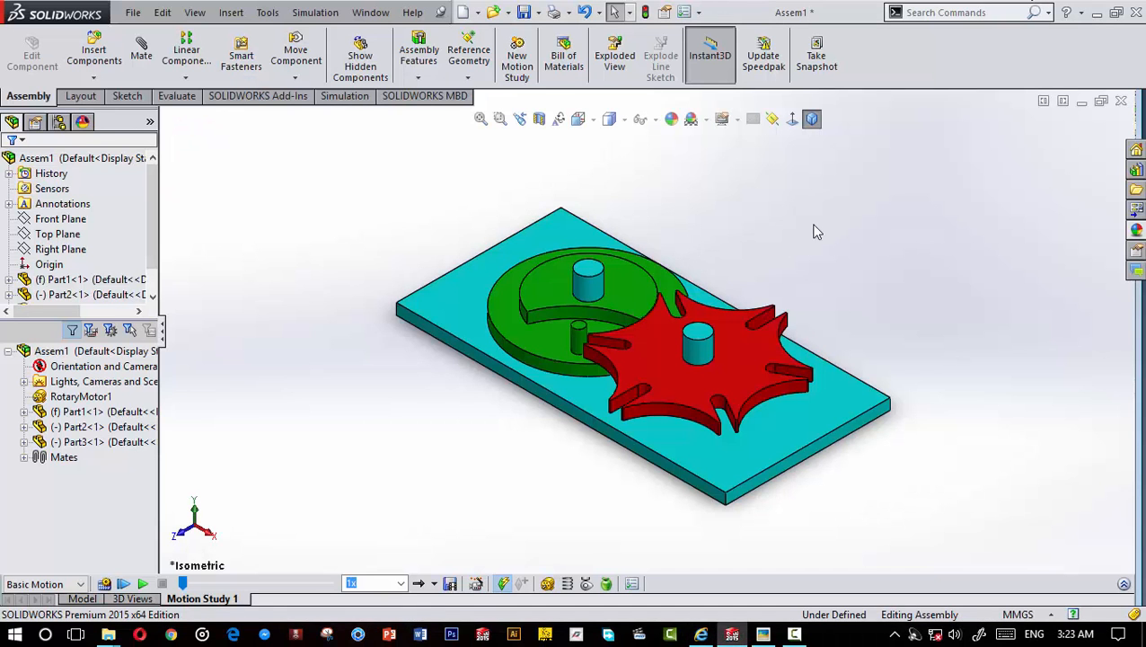
pyautogui.scroll(3, 833, 217)
pyautogui.scroll(-3, 643, 319)
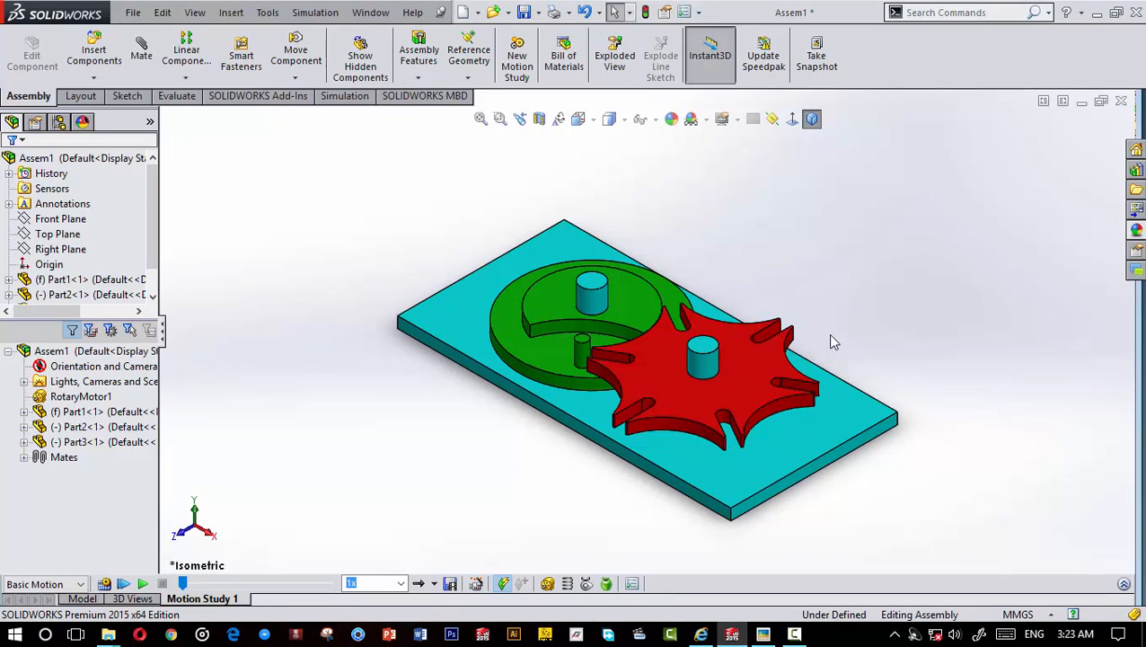
# Step: Add a solid body contact between the green disc and the red slotted wheel
pyautogui.click(586, 584)
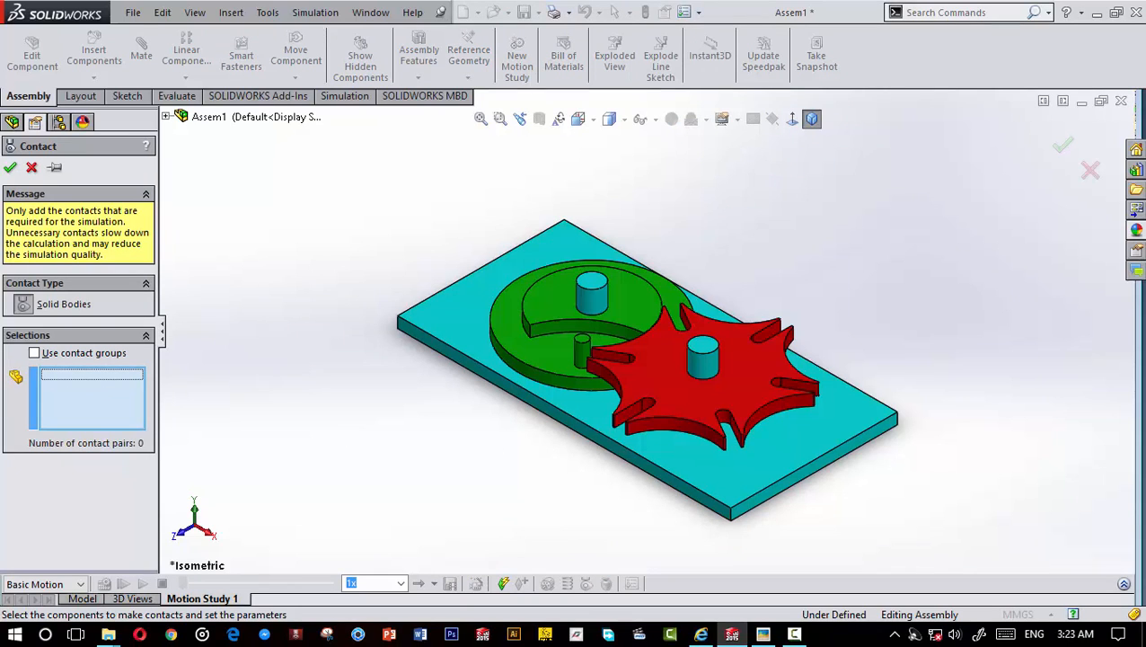
pyautogui.scroll(-6, 583, 388)
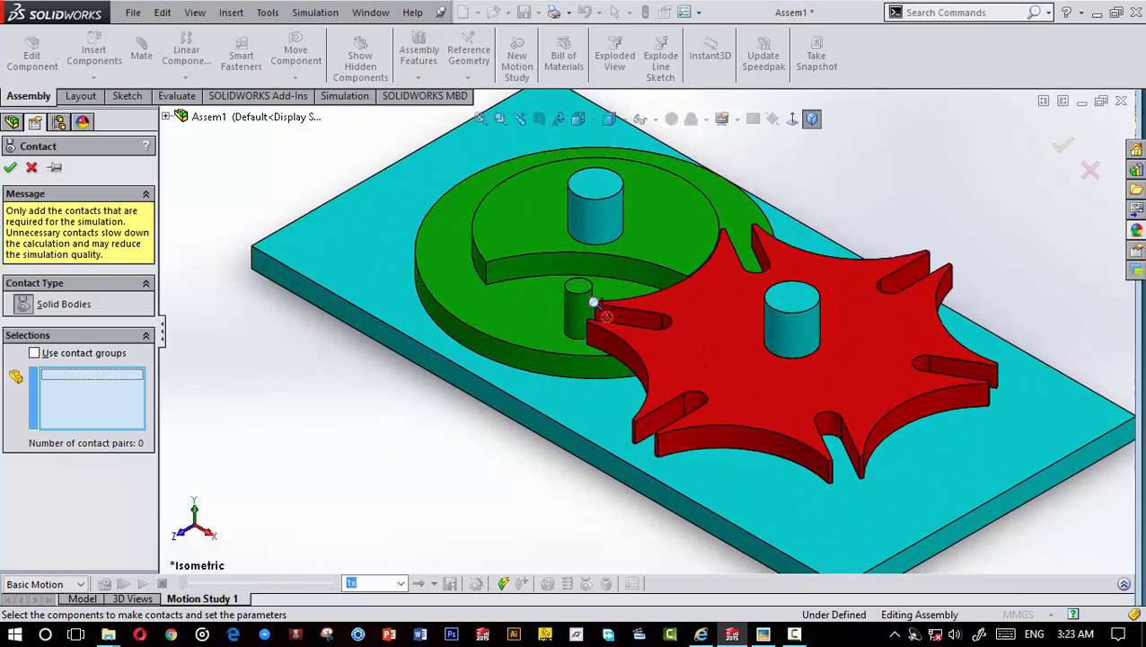
pyautogui.moveTo(625, 359); pyautogui.dragTo(606, 434, button='middle')
pyautogui.scroll(-2, 577, 296)
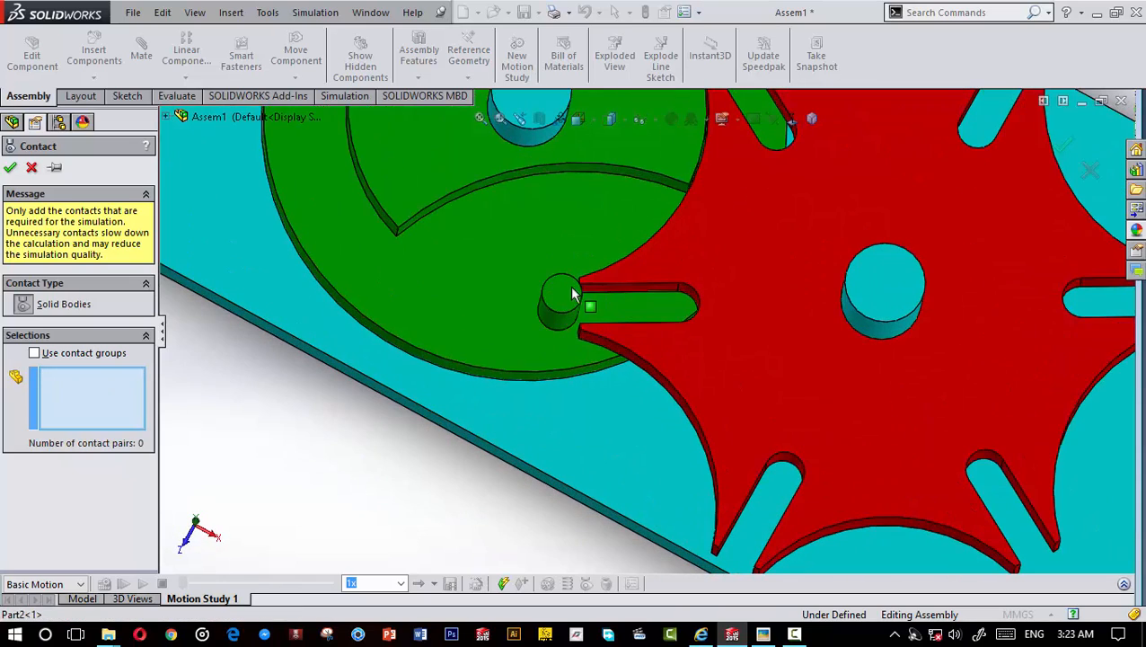
pyautogui.click(558, 290)
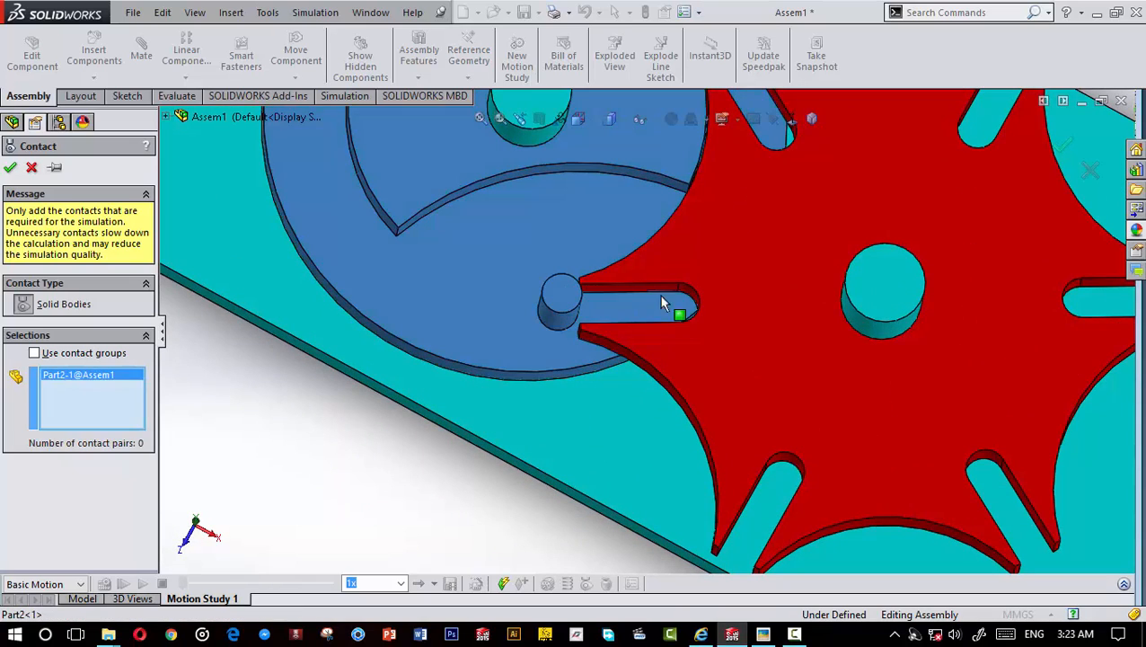
pyautogui.click(764, 273)
pyautogui.scroll(4, 711, 387)
pyautogui.moveTo(658, 345)
pyautogui.mouseDown(button='middle')
pyautogui.moveTo(660, 306)
pyautogui.moveTo(660, 358)
pyautogui.mouseUp(button='middle')
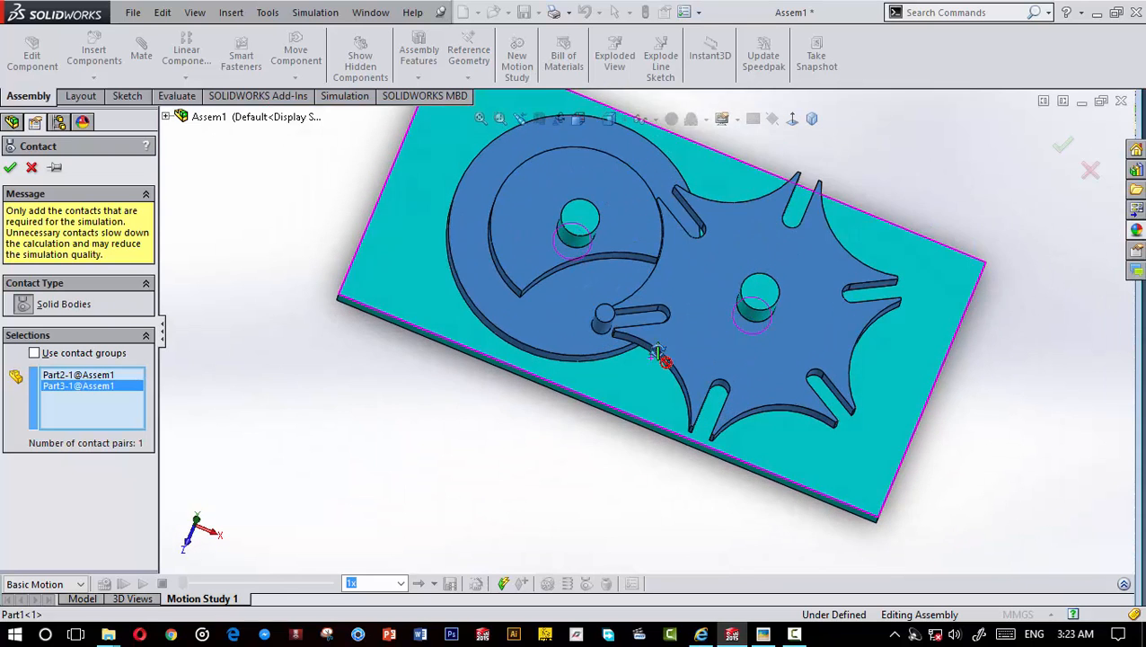
pyautogui.click(11, 170)
# Step: Recalculate the motion study with the disc-to-wheel contact included, and return the assembly to the isometric view
pyautogui.scroll(4, 449, 417)
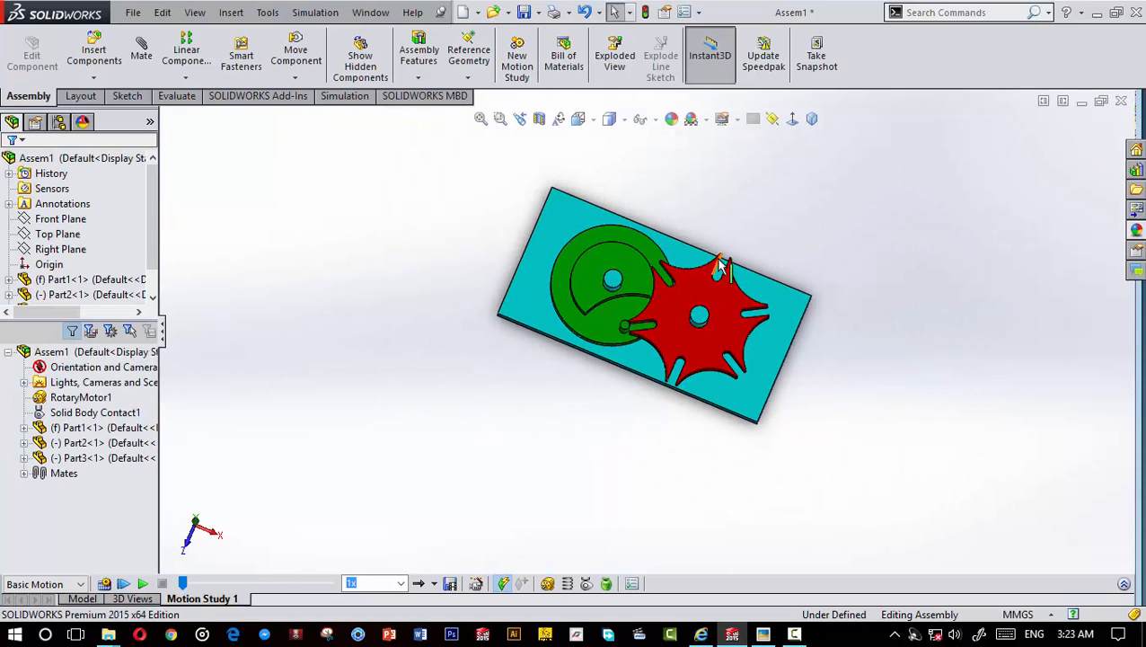
pyautogui.scroll(-3, 717, 260)
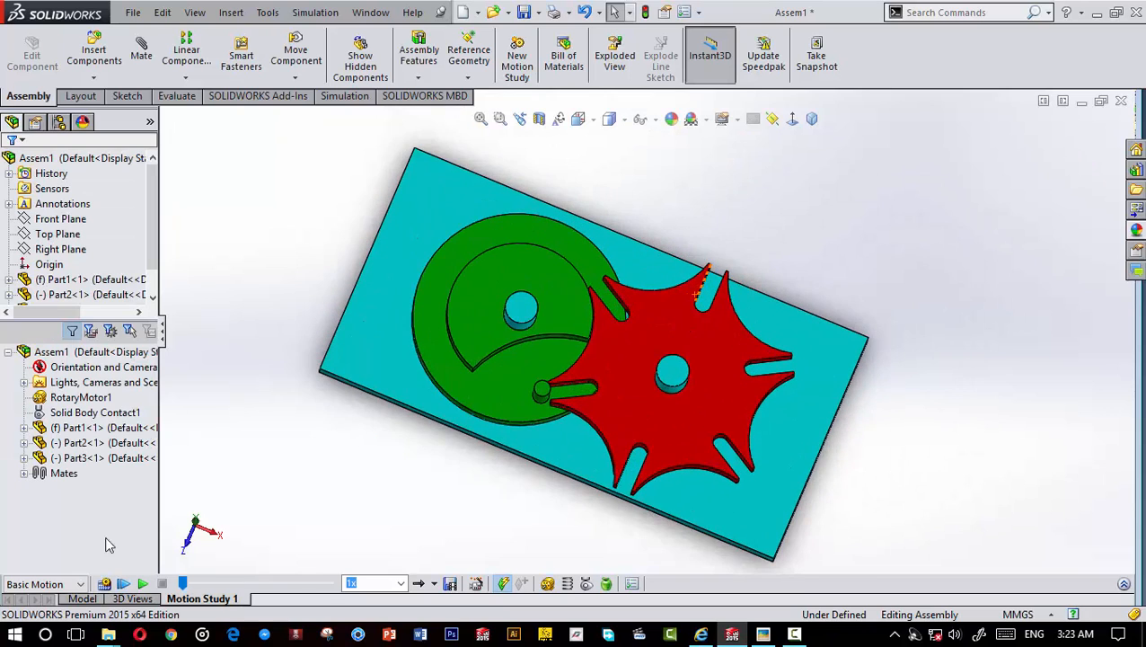
pyautogui.click(104, 584)
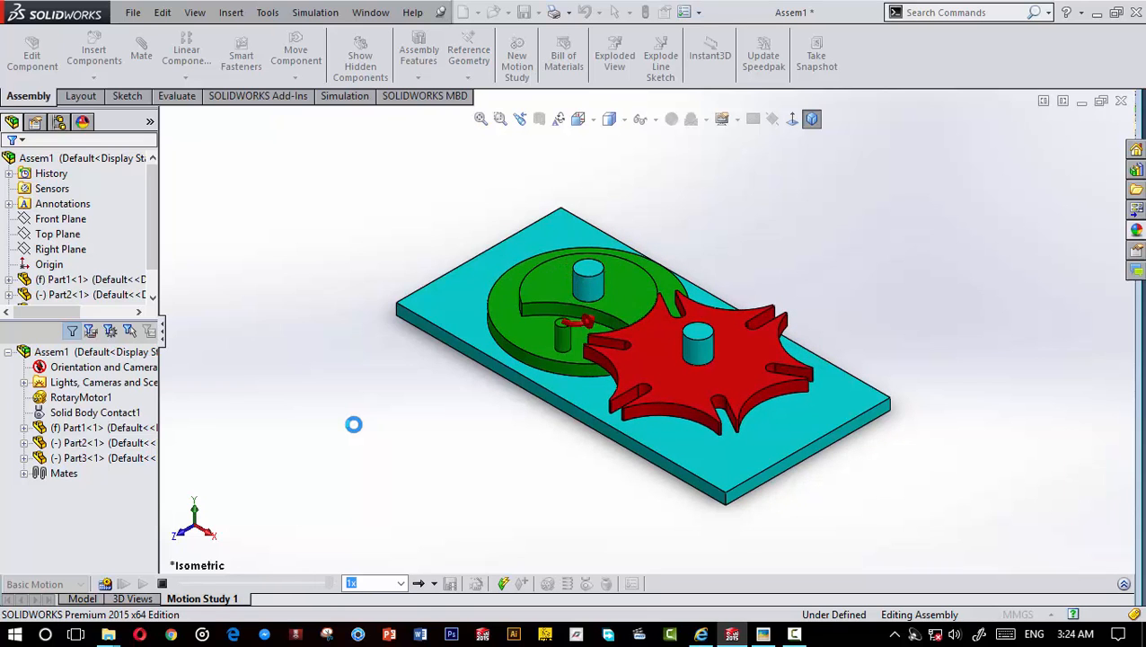
pyautogui.moveTo(485, 273); pyautogui.dragTo(492, 302, button='middle')
pyautogui.click(813, 120)
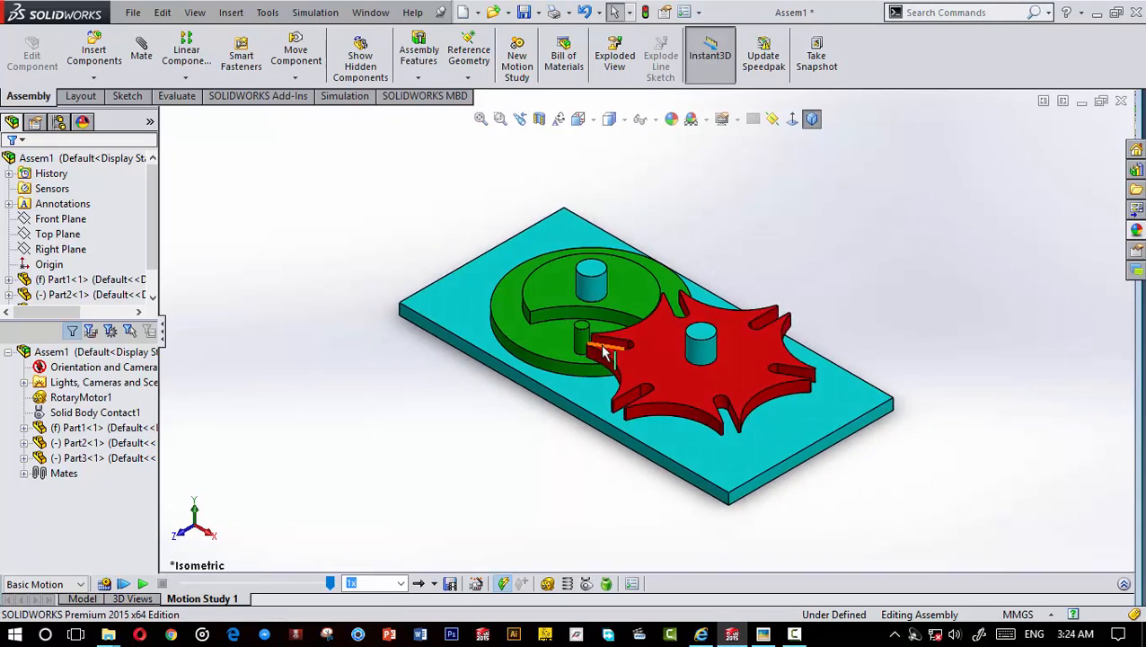
# Step: Play the calculated motion from the start and observe the disc and wheel from a tilted top view
pyautogui.moveTo(634, 339); pyautogui.dragTo(602, 492, button='middle')
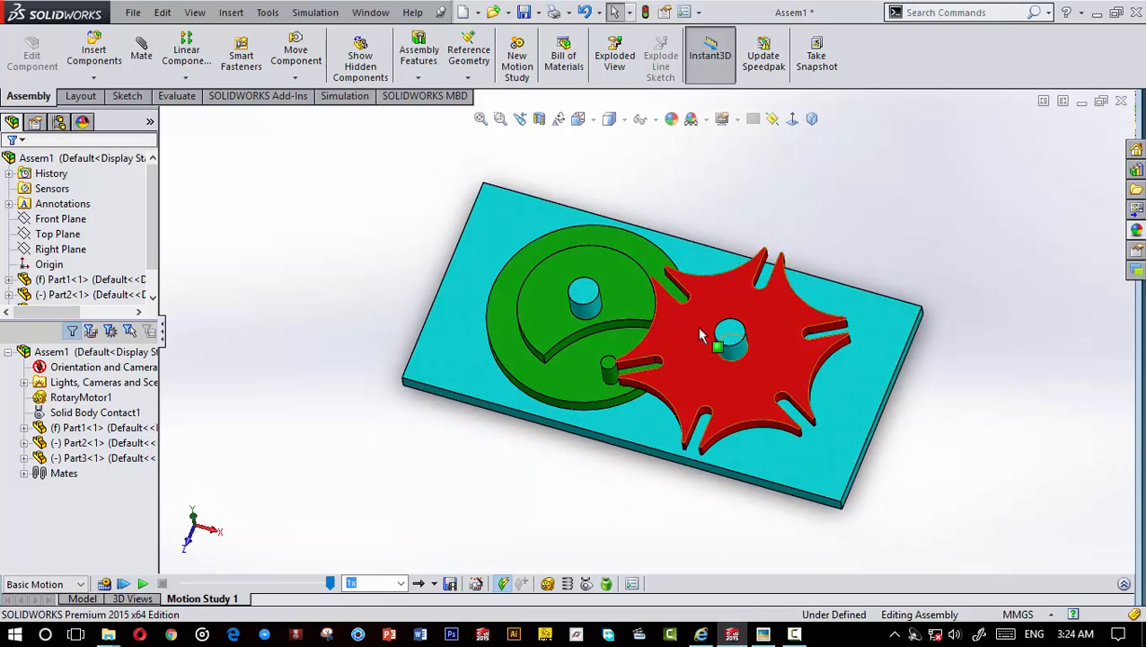
pyautogui.scroll(-2, 704, 335)
pyautogui.scroll(2, 685, 371)
pyautogui.moveTo(685, 371); pyautogui.dragTo(681, 413, button='middle')
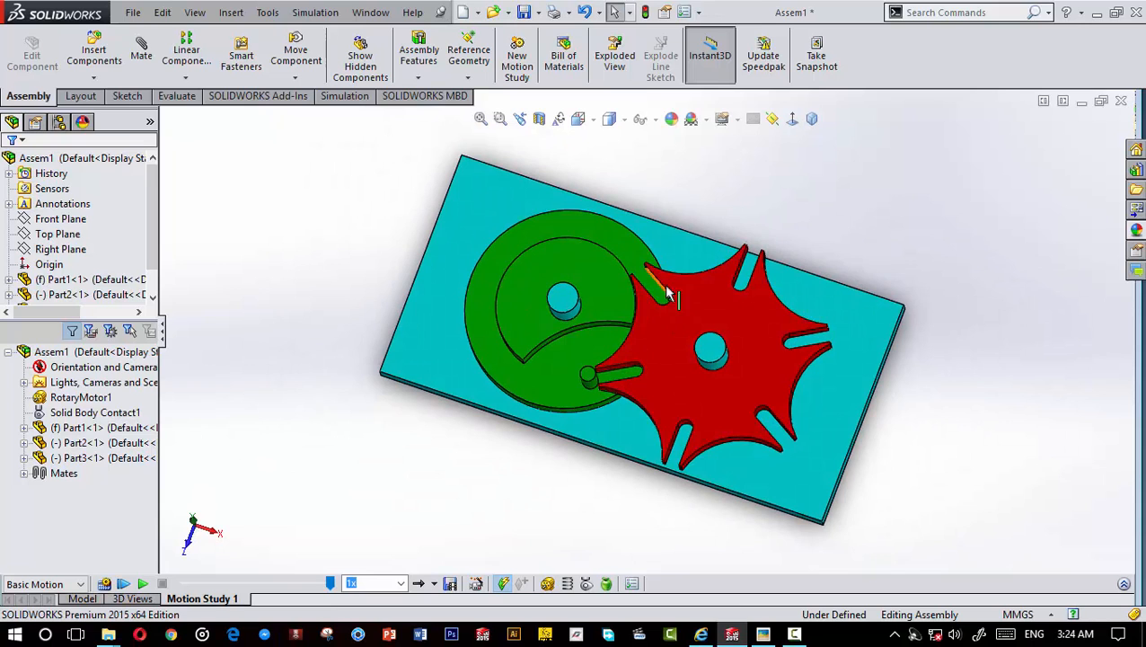
pyautogui.scroll(-1, 697, 275)
pyautogui.scroll(1, 698, 278)
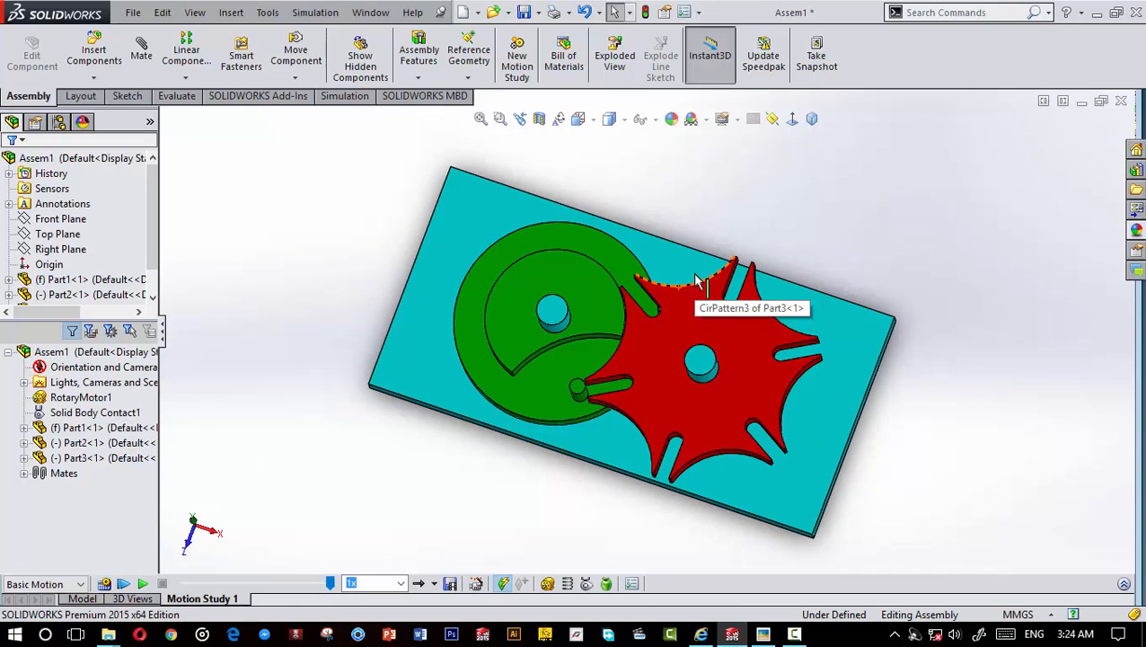
pyautogui.click(125, 584)
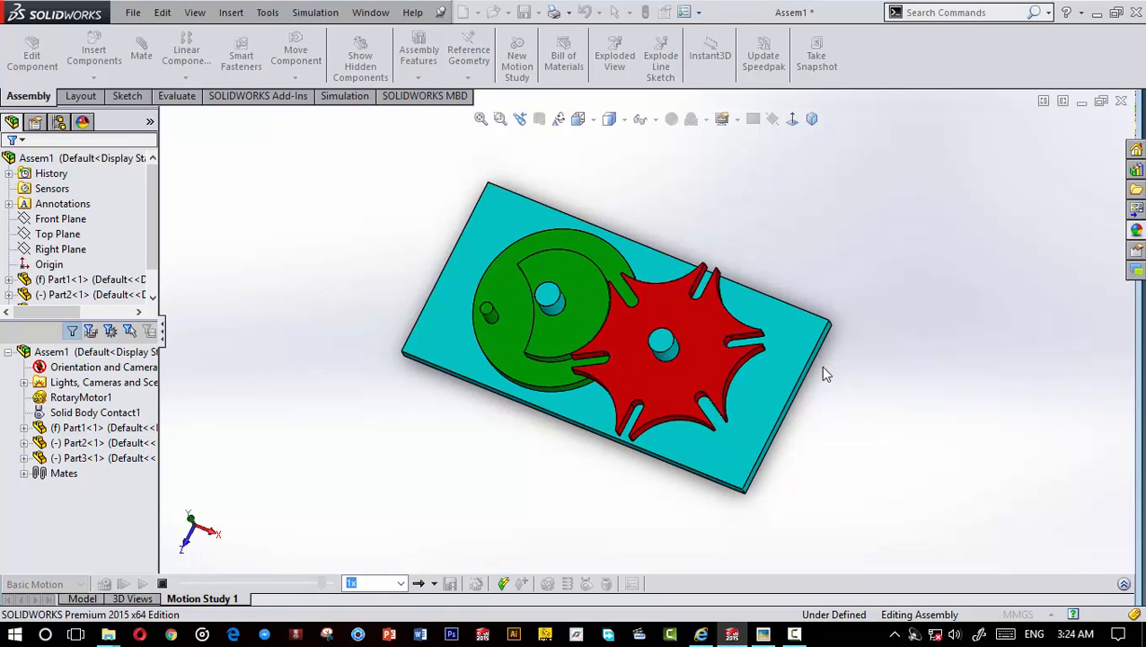
pyautogui.scroll(2, 603, 289)
pyautogui.scroll(-3, 609, 280)
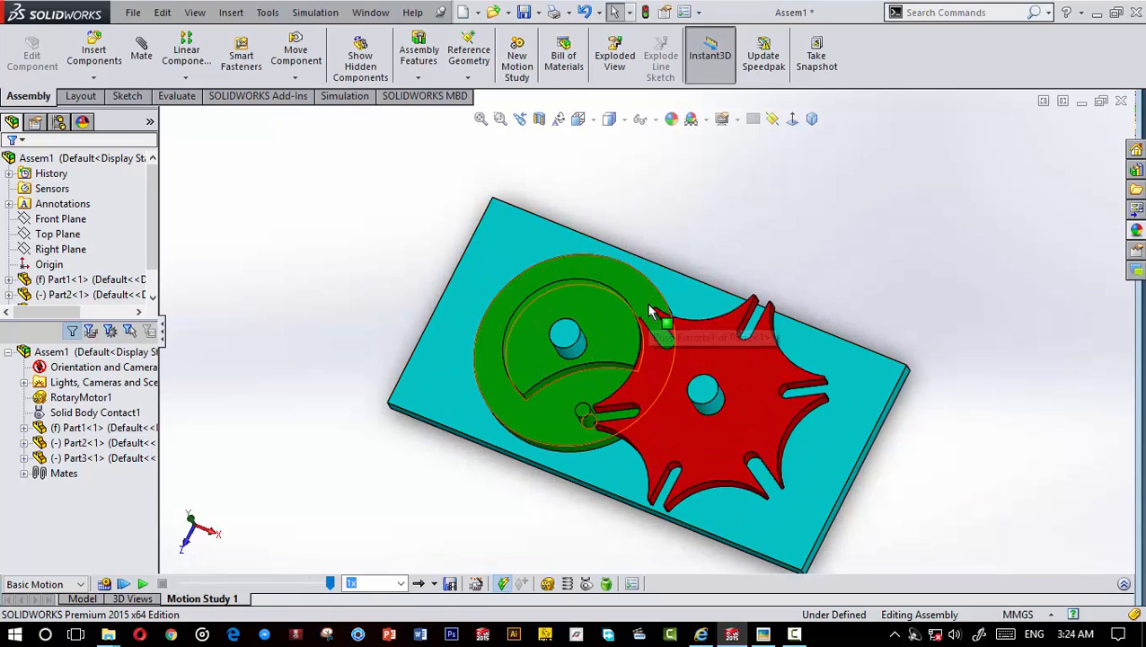
pyautogui.moveTo(649, 409); pyautogui.dragTo(666, 370, button='middle')
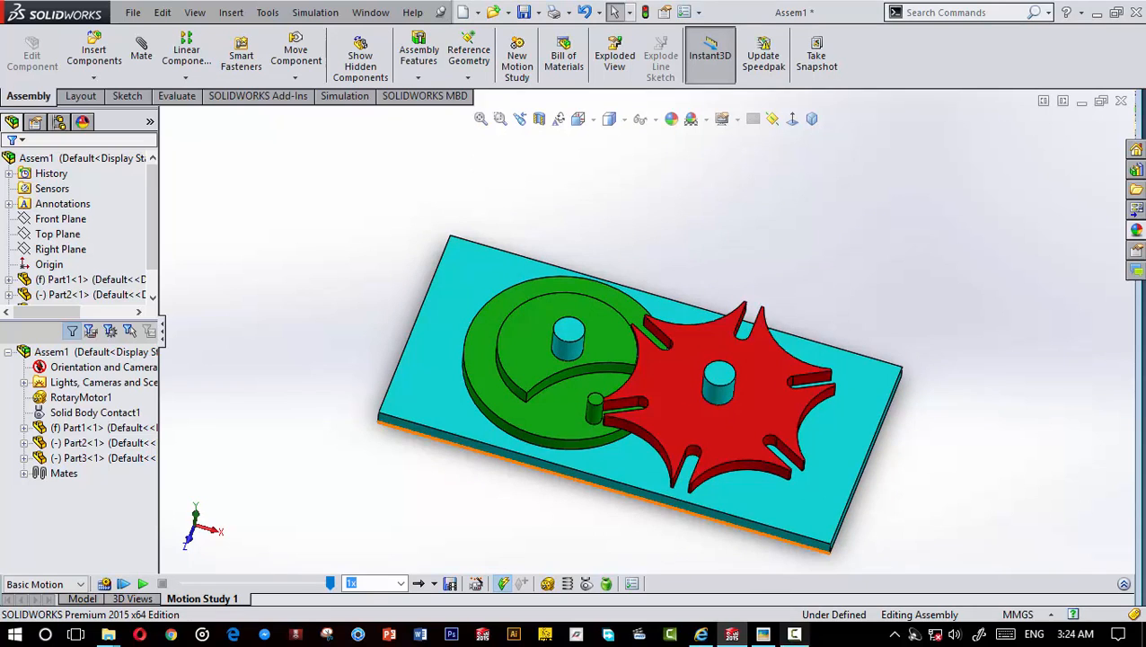
# Step: Check the reference Geneva animation in Internet Explorer once more, and return to the SOLIDWORKS assembly
pyautogui.click(711, 640)
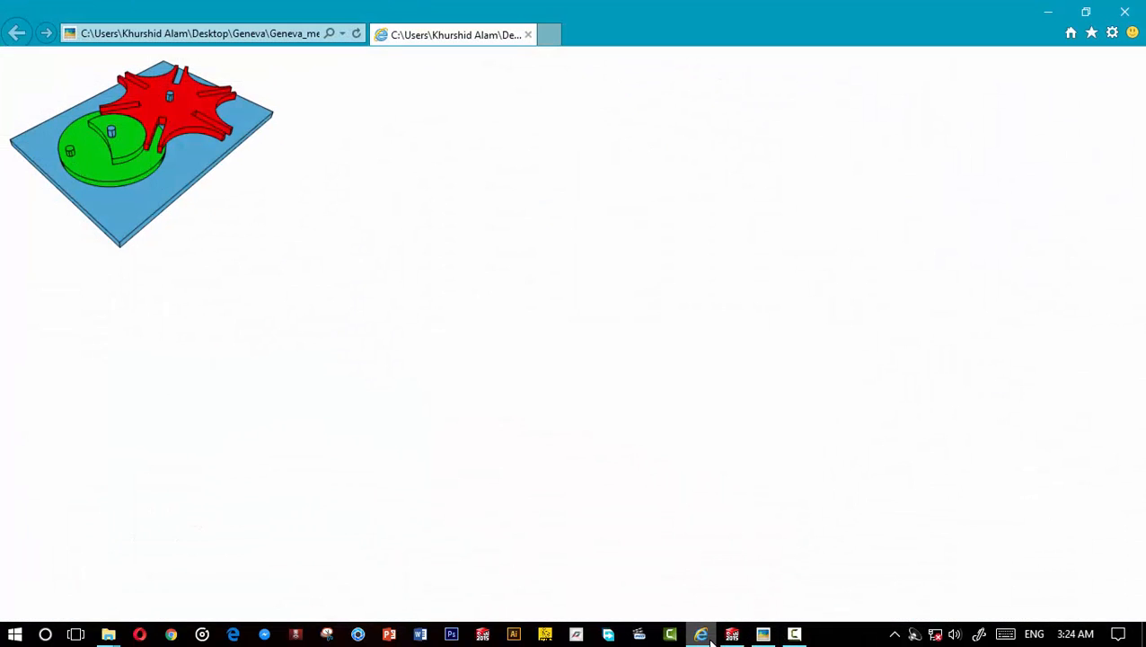
pyautogui.click(710, 641)
pyautogui.scroll(-2, 631, 335)
pyautogui.scroll(2, 631, 335)
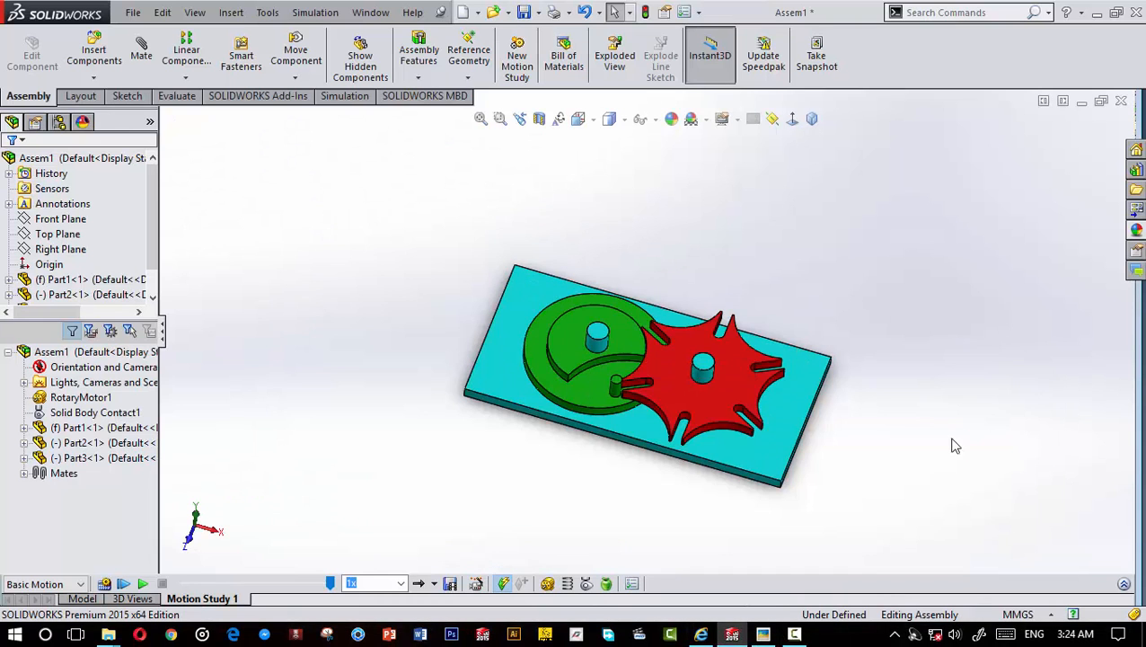
# Step: Rebuild the assembly and save it as Assem1 in the assembly folder on the Desktop
pyautogui.click(133, 13)
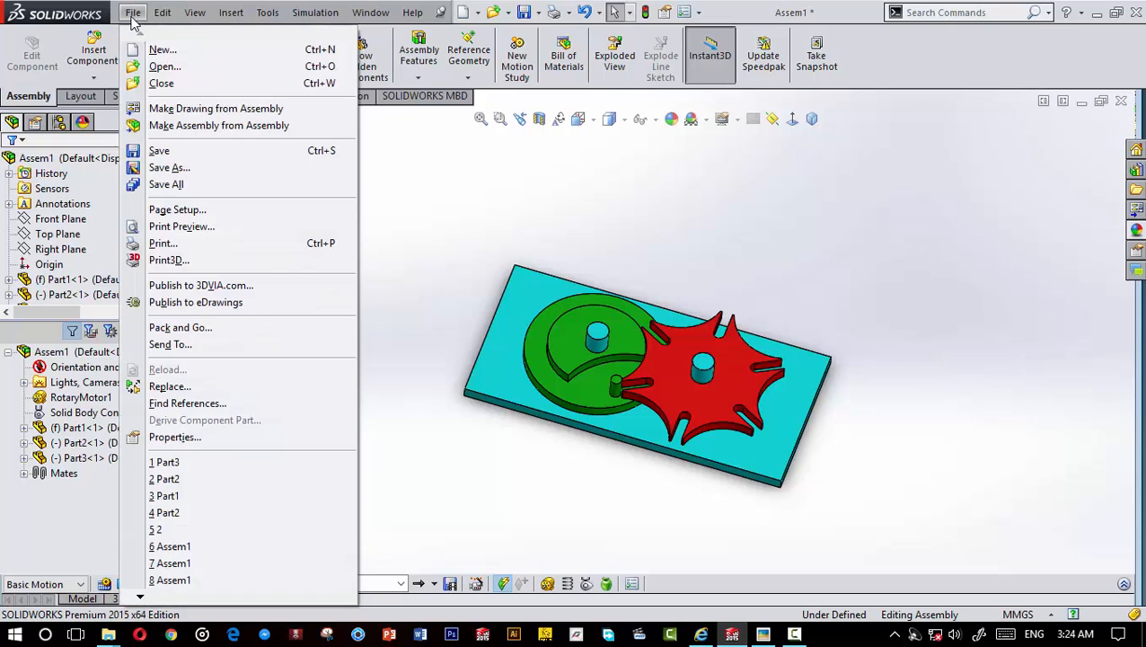
pyautogui.click(157, 148)
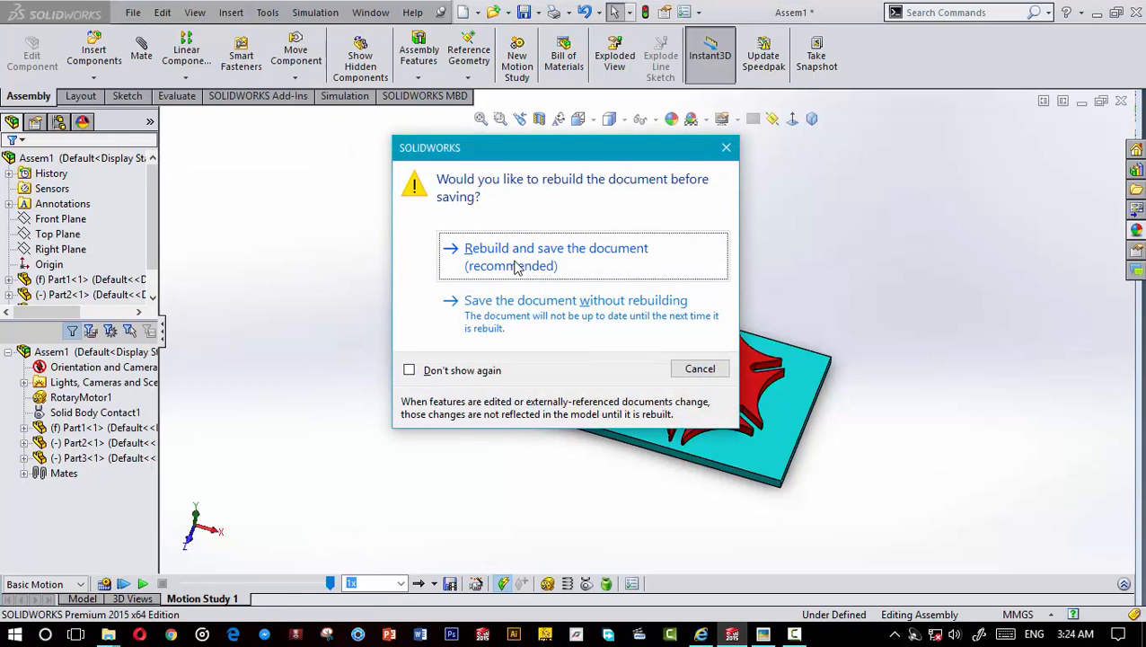
pyautogui.click(517, 266)
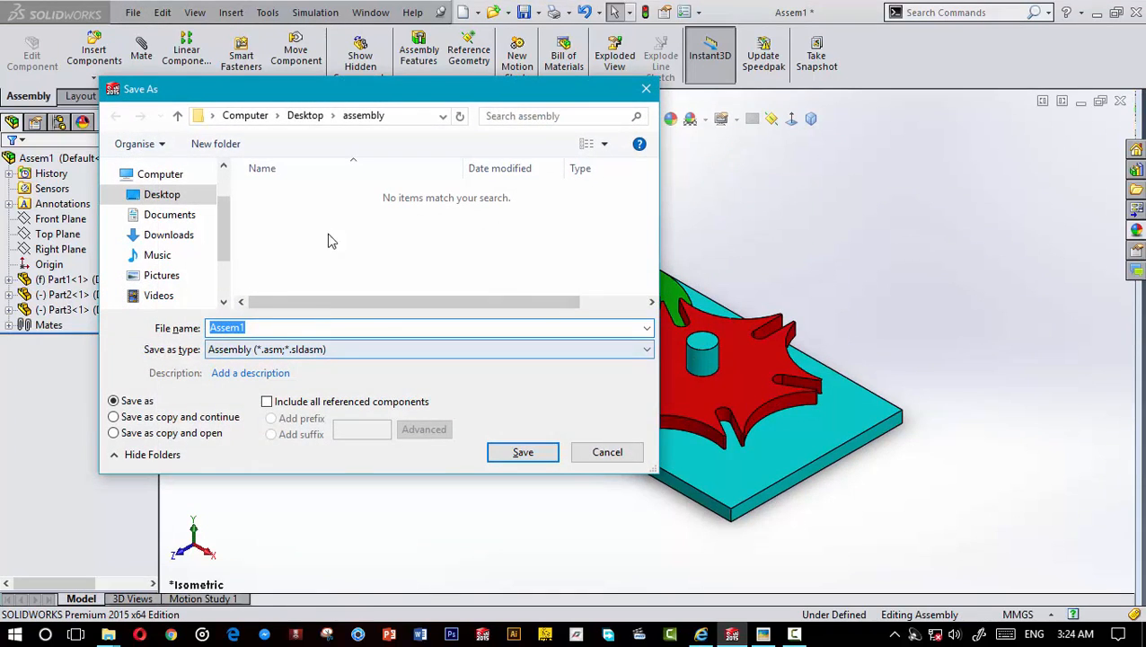
pyautogui.click(525, 452)
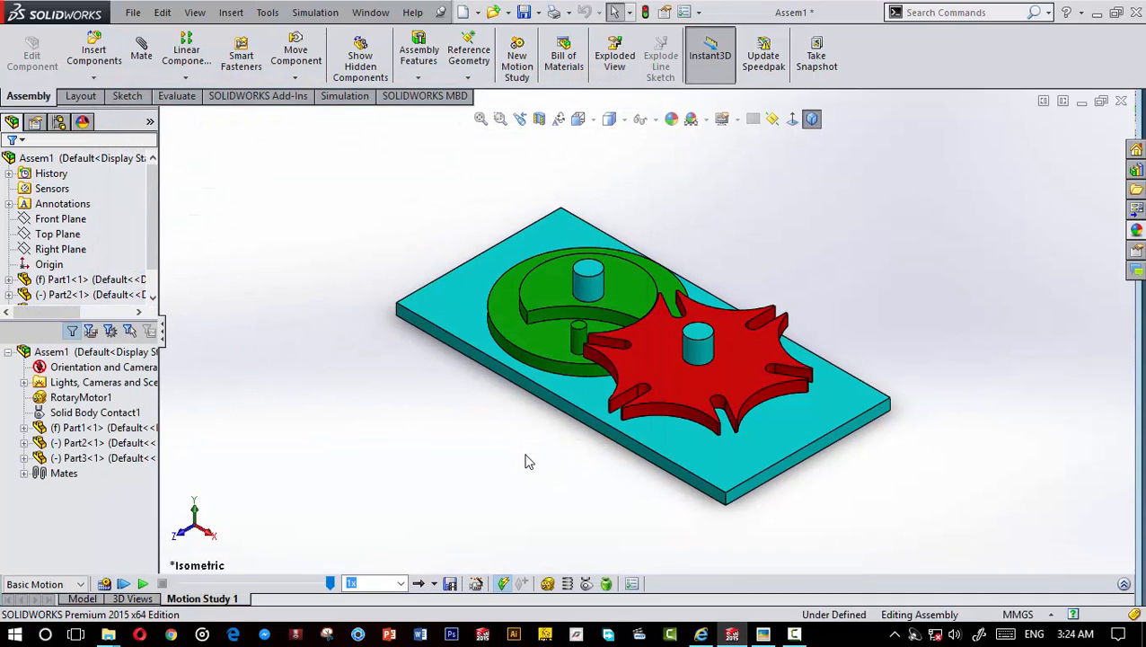
pyautogui.scroll(4, 678, 361)
pyautogui.scroll(-4, 678, 359)
pyautogui.scroll(3, 675, 357)
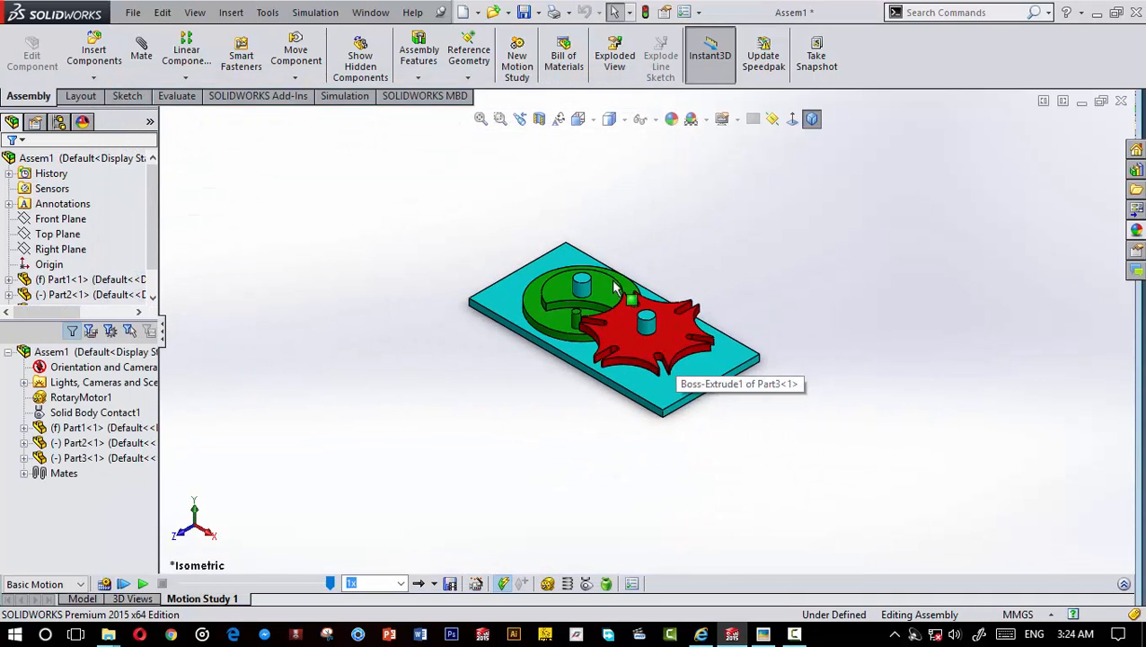
pyautogui.scroll(-4, 613, 281)
pyautogui.scroll(3, 698, 500)
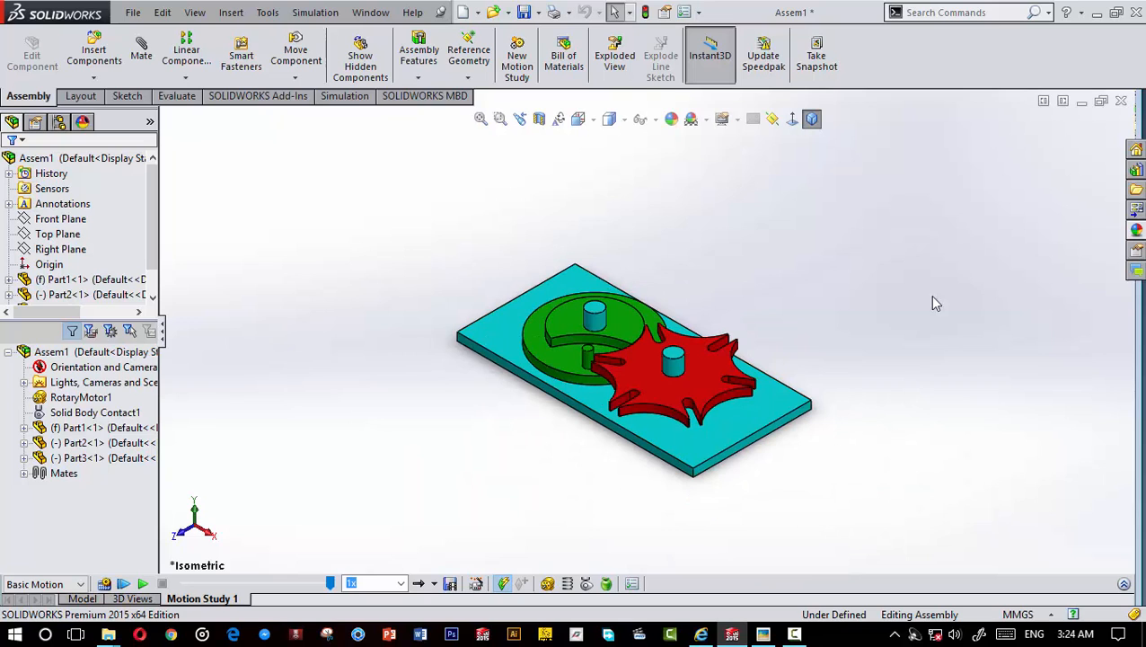